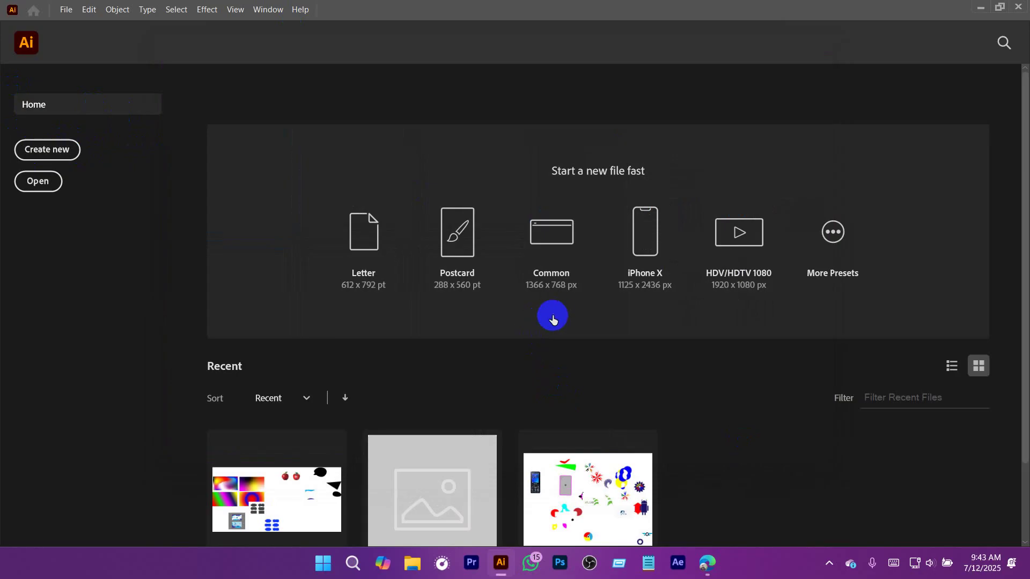
Delete the second artboard from the Tools document, leaving only Artboard 1.
left_click(828, 565)
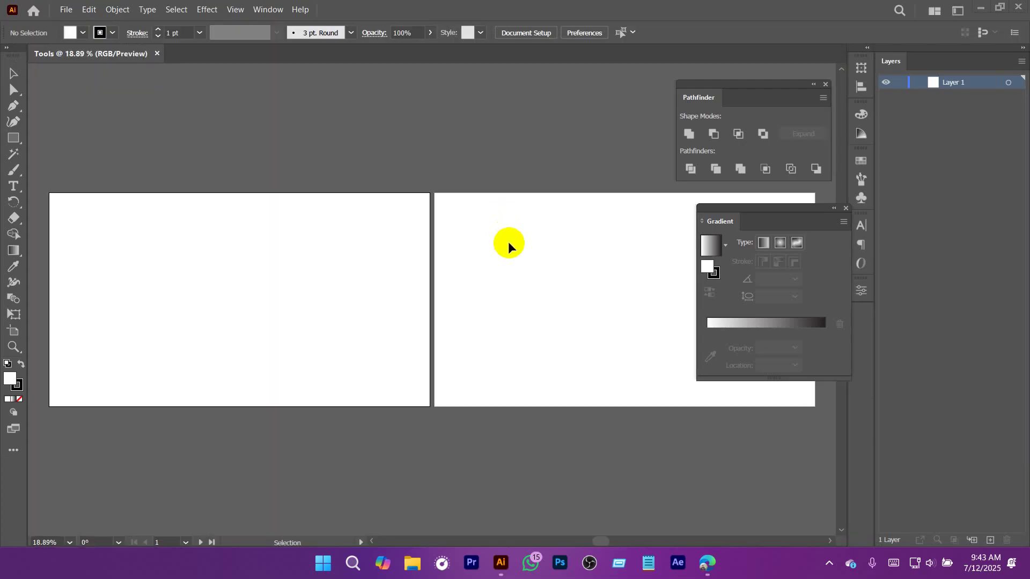
left_click(514, 259)
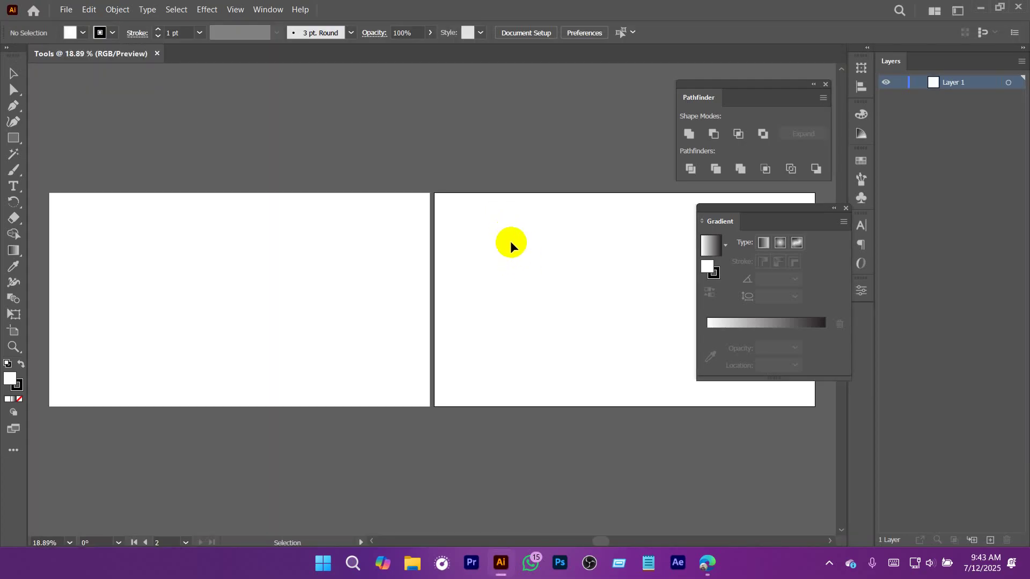
key("space")
left_click_drag(552, 260, 507, 276)
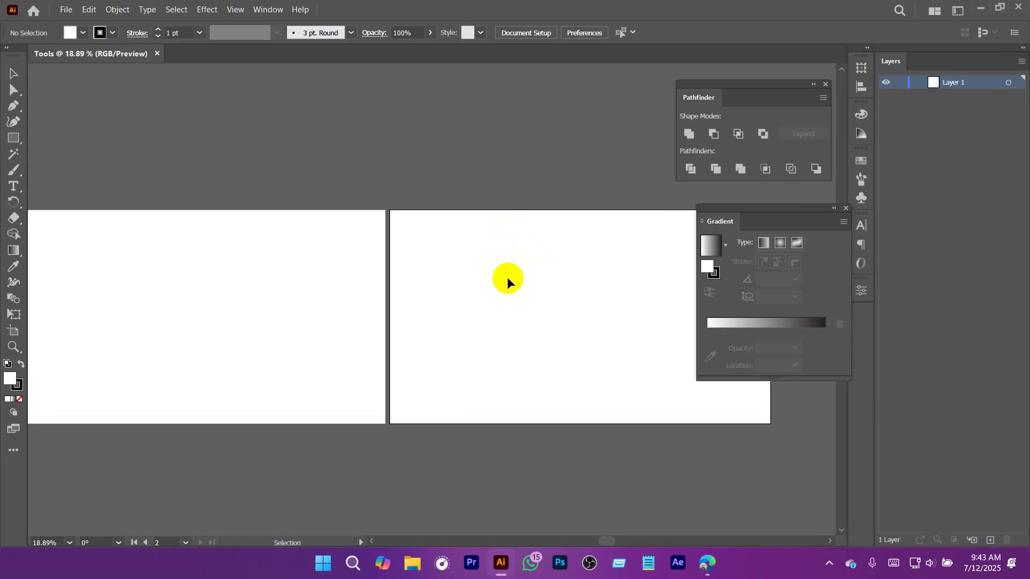
key("shift+o")
key("Delete")
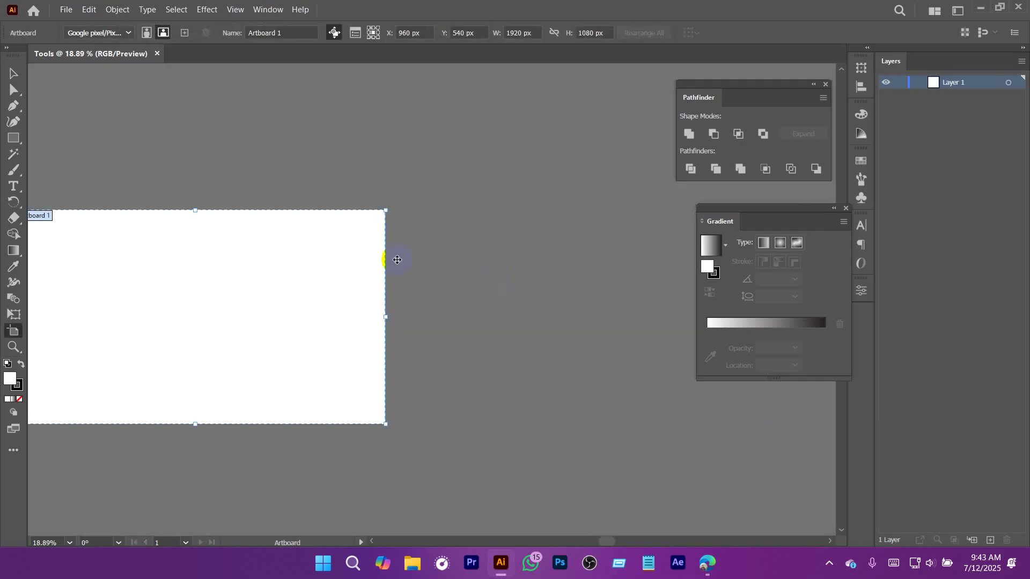
left_click(15, 73)
key("space")
left_click_drag(230, 299, 402, 274)
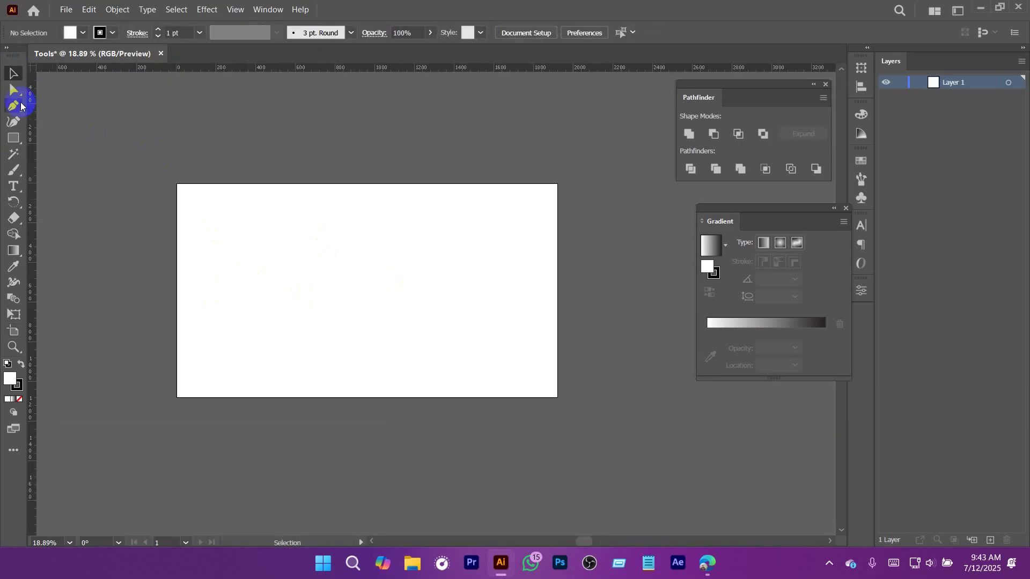
left_click(14, 140)
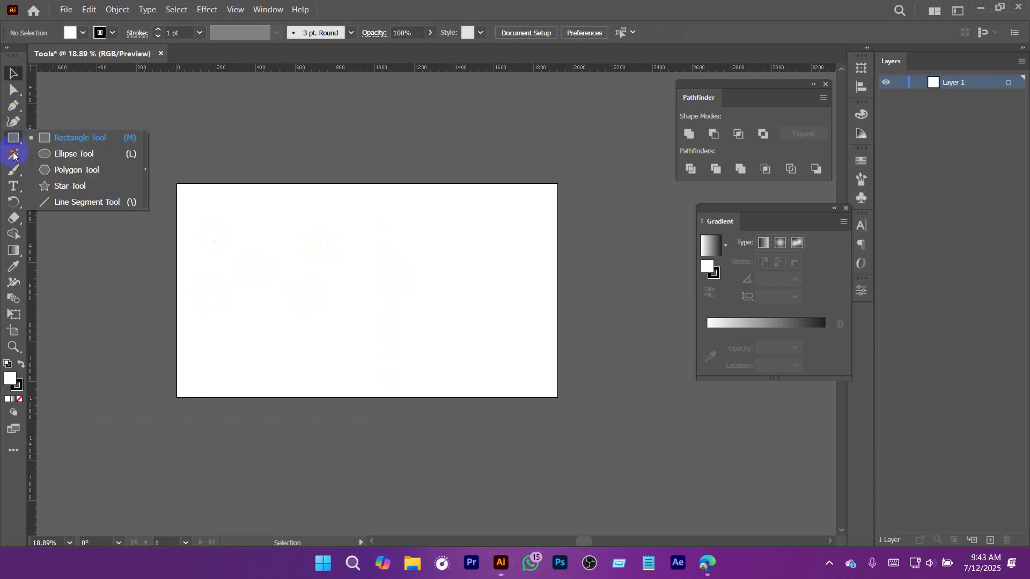
left_click(14, 156)
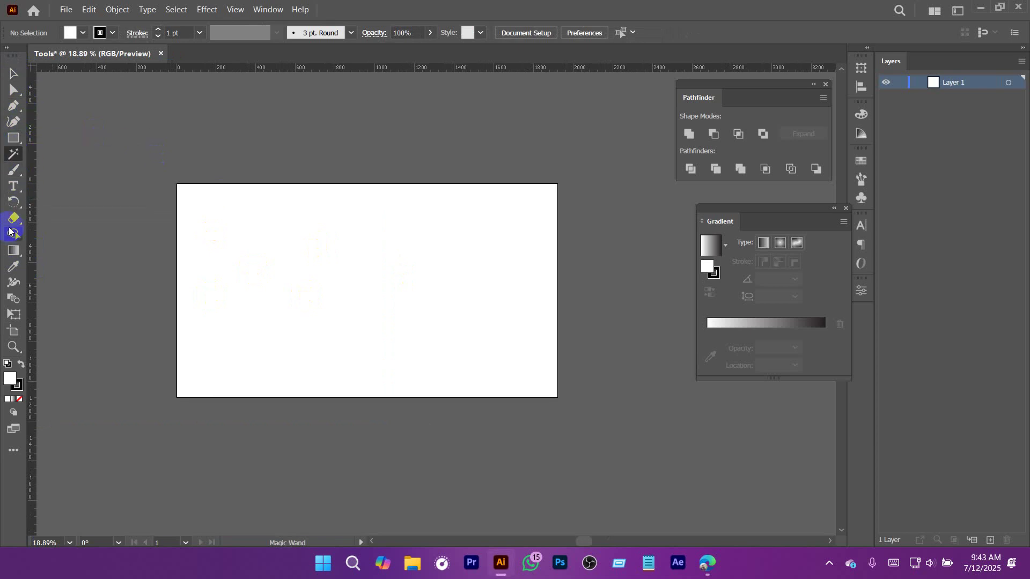
mouse_move(14, 218)
left_mouse_down()
mouse_move(99, 232)
mouse_move(69, 212)
mouse_move(9, 220)
left_mouse_up()
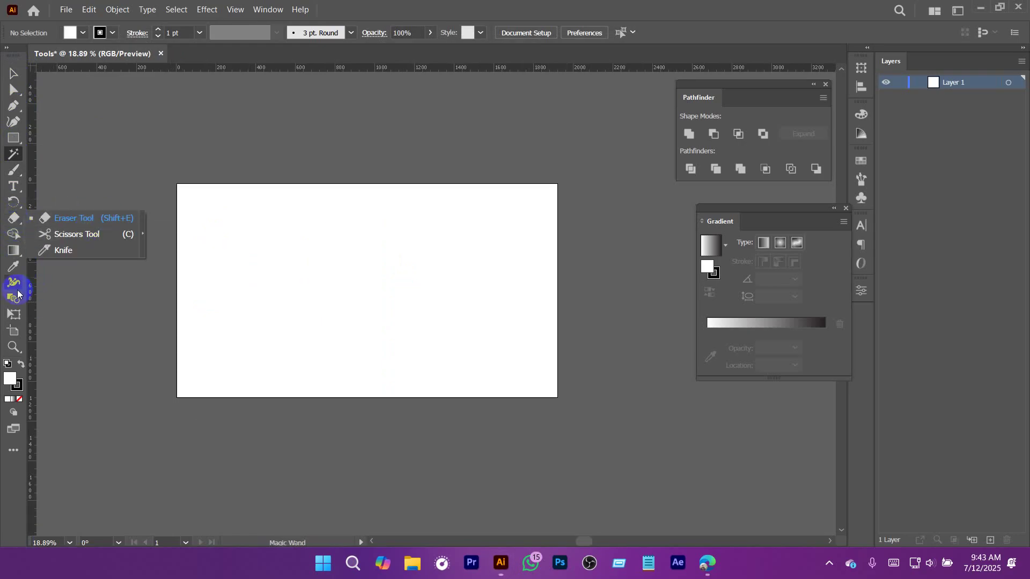
left_click_drag(11, 208, 18, 208)
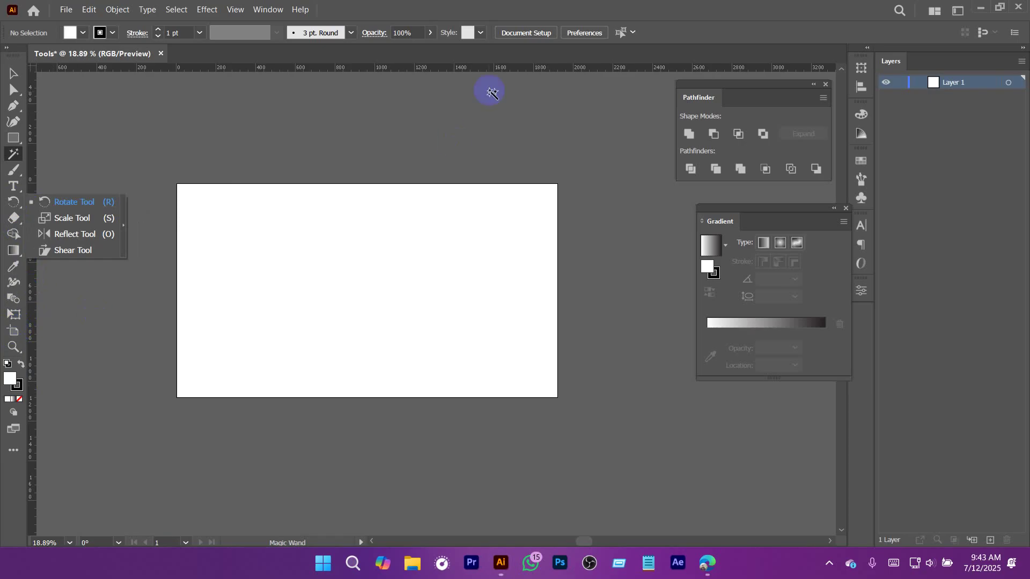
left_click(512, 12)
key("space")
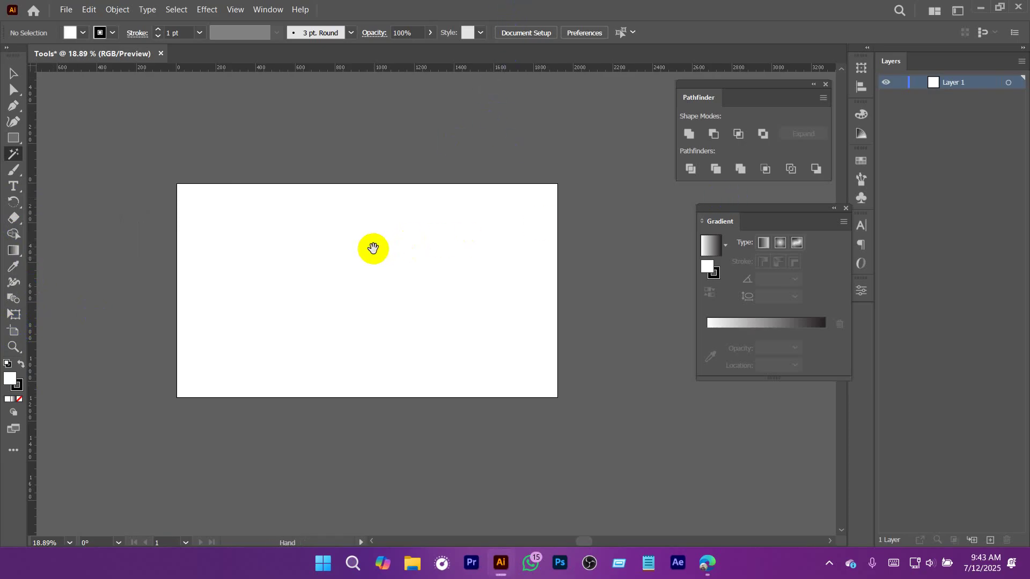
left_click_drag(374, 248, 379, 250)
Draw a large rectangle slightly right of the artboard's centre.
key("v")
left_click_drag(14, 139, 19, 139)
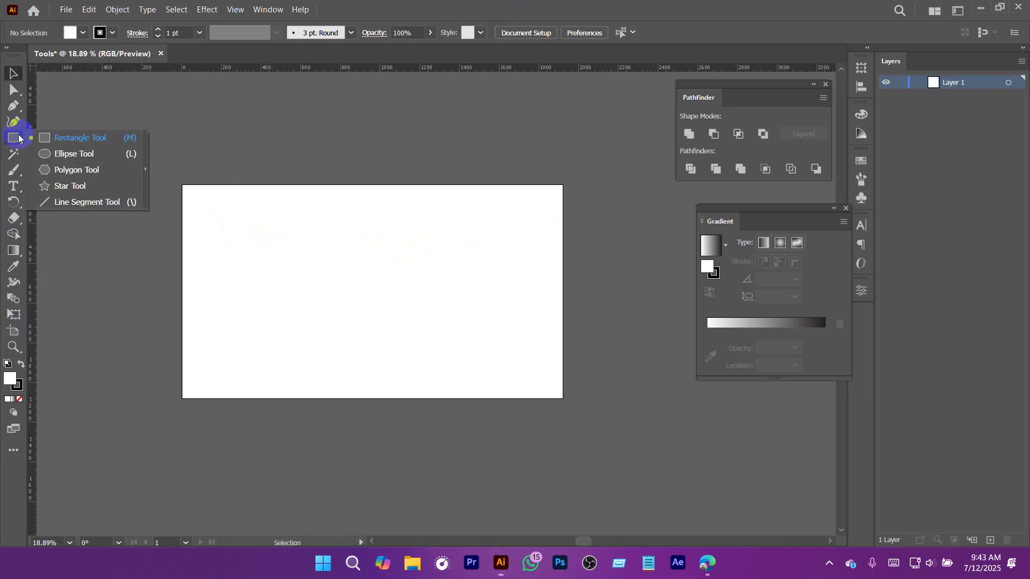
left_click(75, 140)
left_click_drag(325, 231, 499, 364)
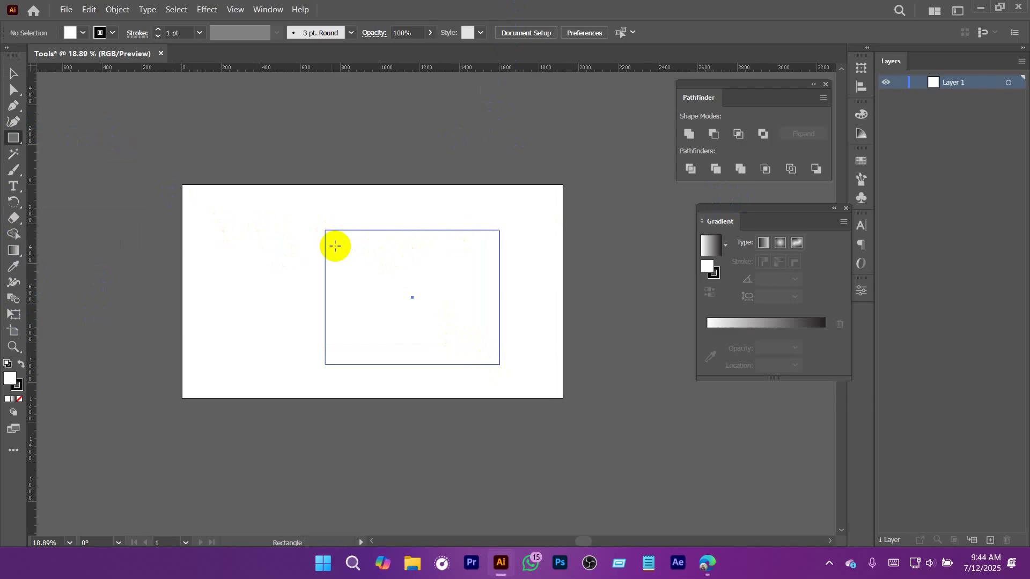
Remove the rectangle's stroke and fill it with blue.
left_click(100, 33)
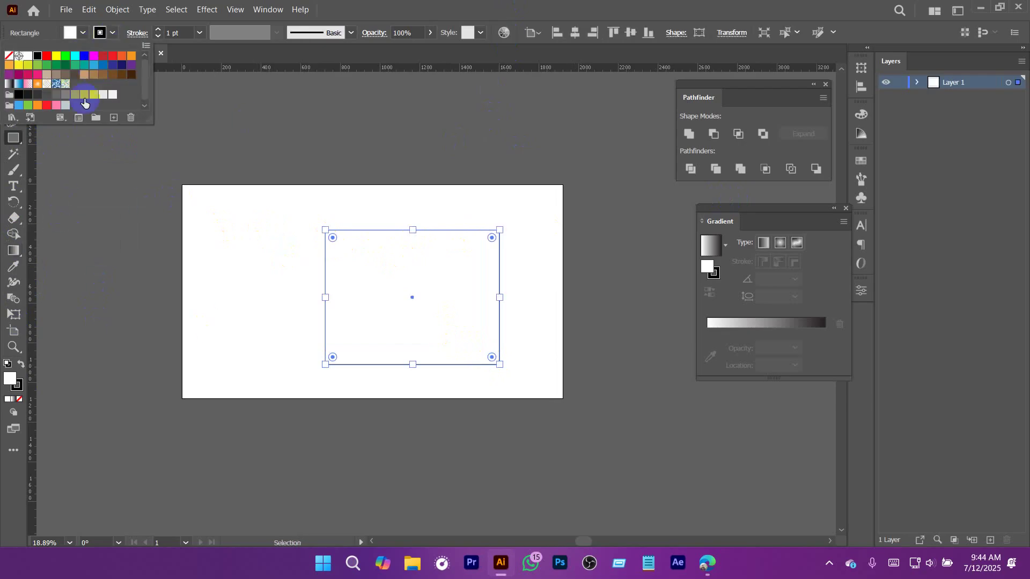
left_click(10, 56)
left_click(83, 33)
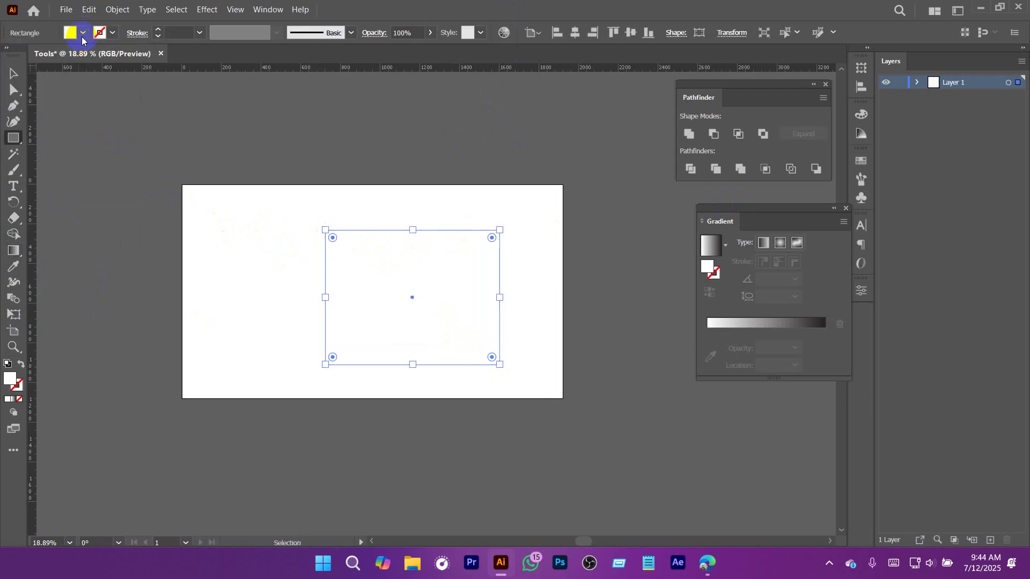
left_click(83, 34)
left_click(85, 71)
left_click(38, 207)
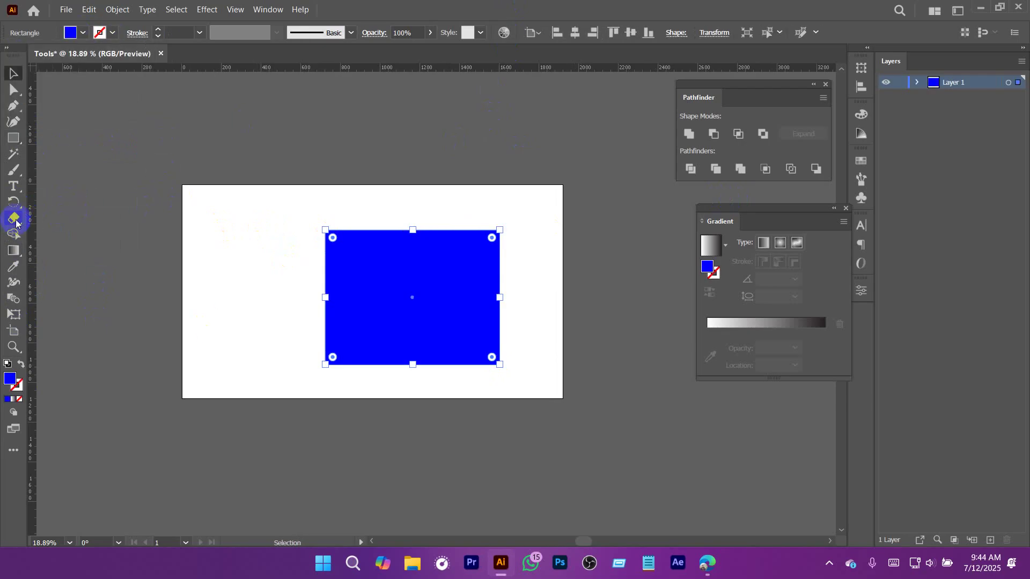
Split the blue rectangle into pieces with freehand Eraser strokes, including one running from its top edge through its bottom edge.
left_click_drag(16, 223, 104, 251)
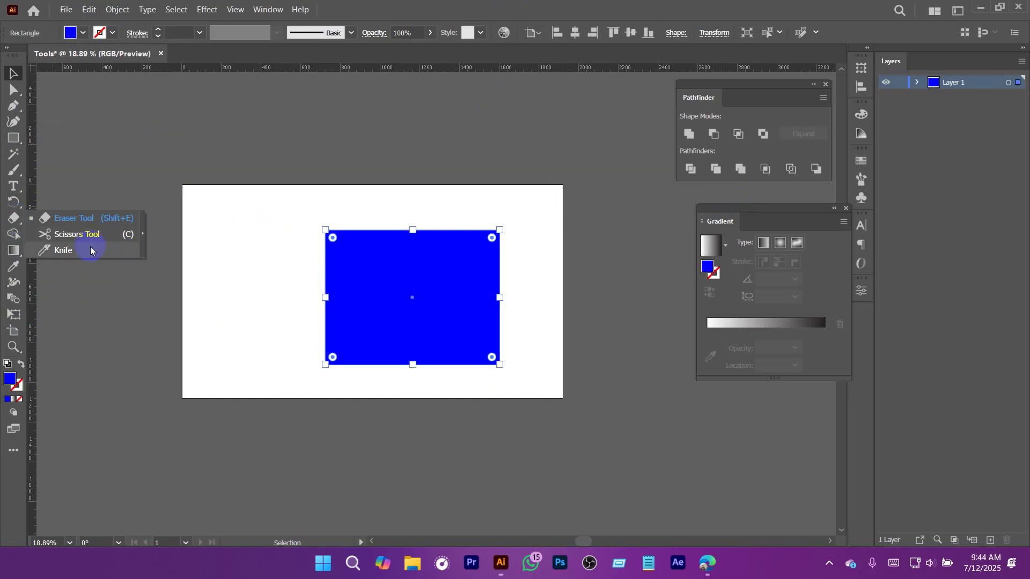
left_click_drag(90, 251, 86, 220)
left_click_drag(243, 250, 228, 251)
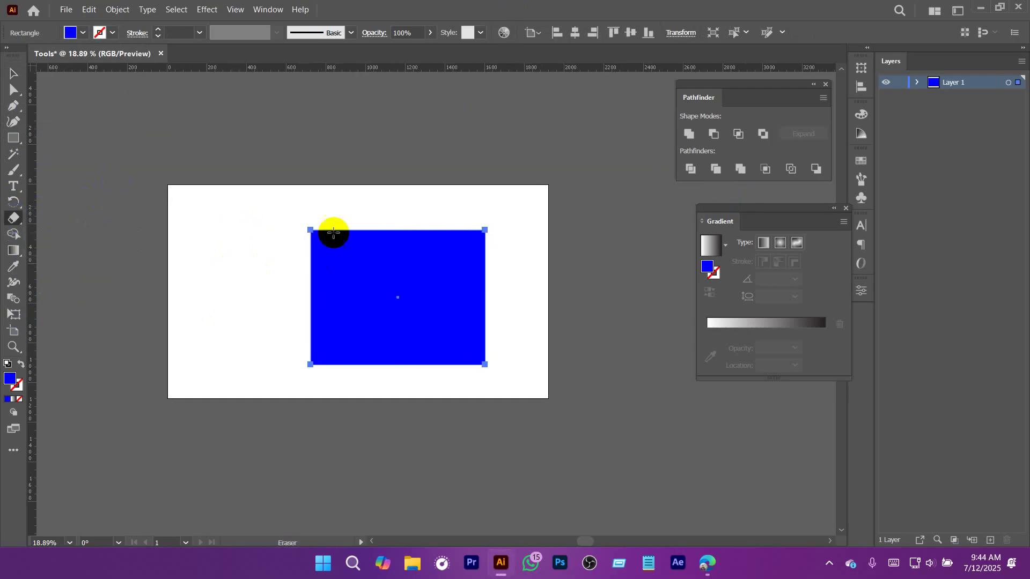
left_click_drag(343, 212, 374, 395)
mouse_move(421, 263)
left_mouse_down()
mouse_move(446, 357)
mouse_move(358, 229)
mouse_move(543, 272)
mouse_move(539, 287)
left_mouse_up()
key("v")
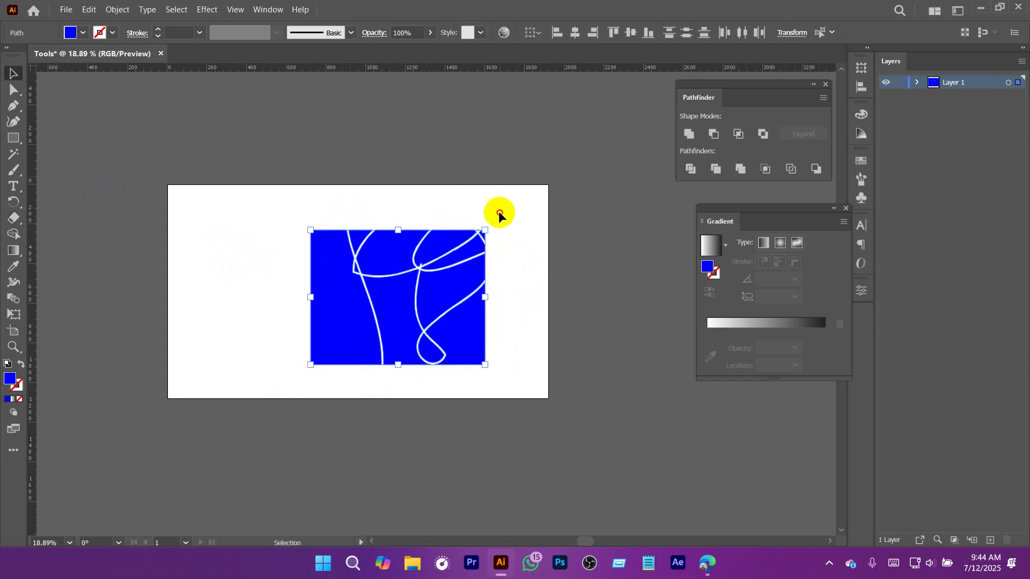
Move the erased rectangle's separate pieces apart so that gaps open between them.
left_click(499, 211)
left_click_drag(398, 288, 489, 349)
left_click(384, 277)
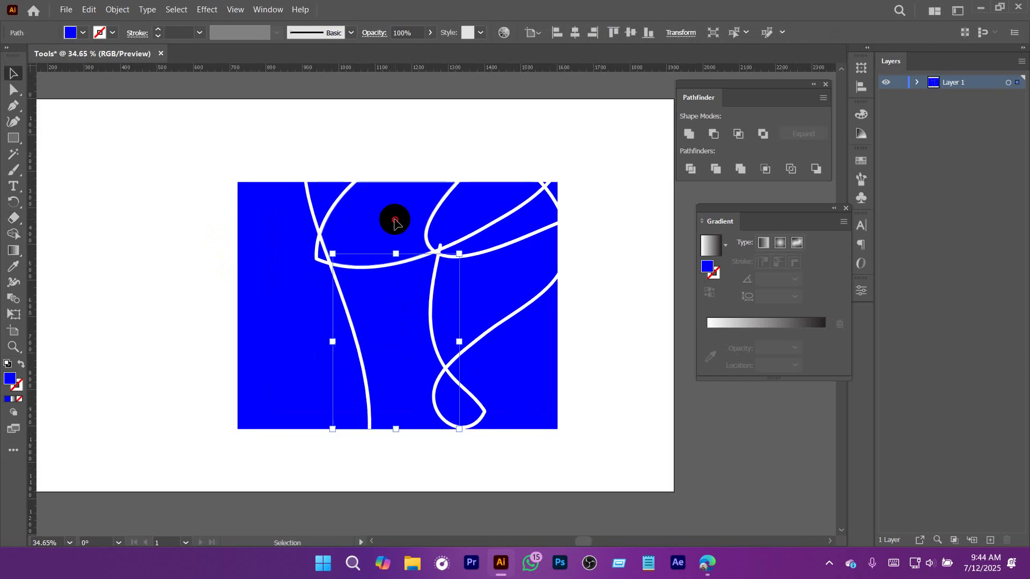
left_click_drag(395, 219, 401, 164)
left_click_drag(257, 196, 208, 167)
left_click_drag(399, 335, 334, 331)
left_click_drag(500, 209, 515, 162)
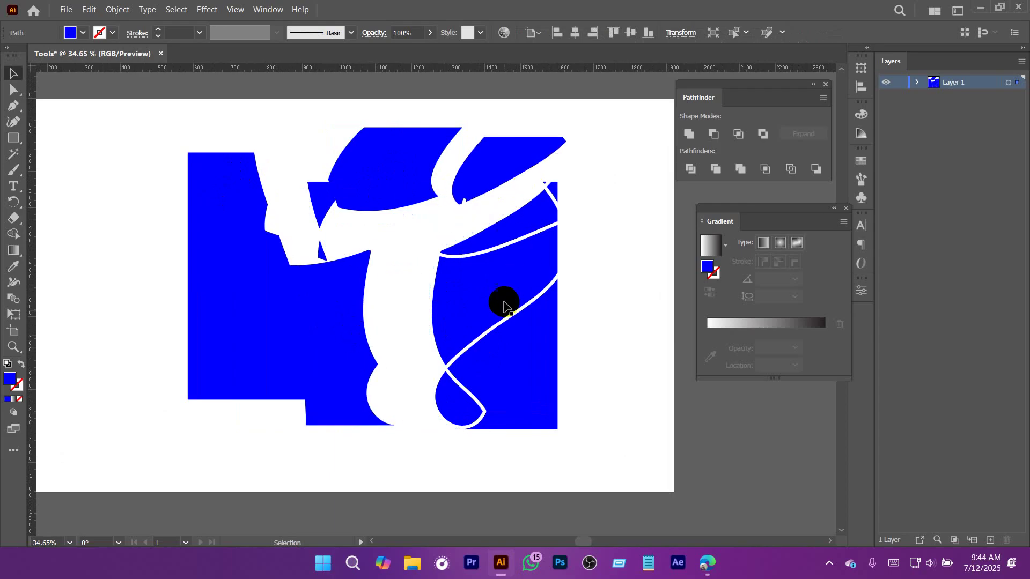
left_click_drag(501, 299, 570, 233)
left_click_drag(526, 420, 614, 489)
left_click_drag(451, 309, 370, 326)
left_click_drag(294, 296, 223, 292)
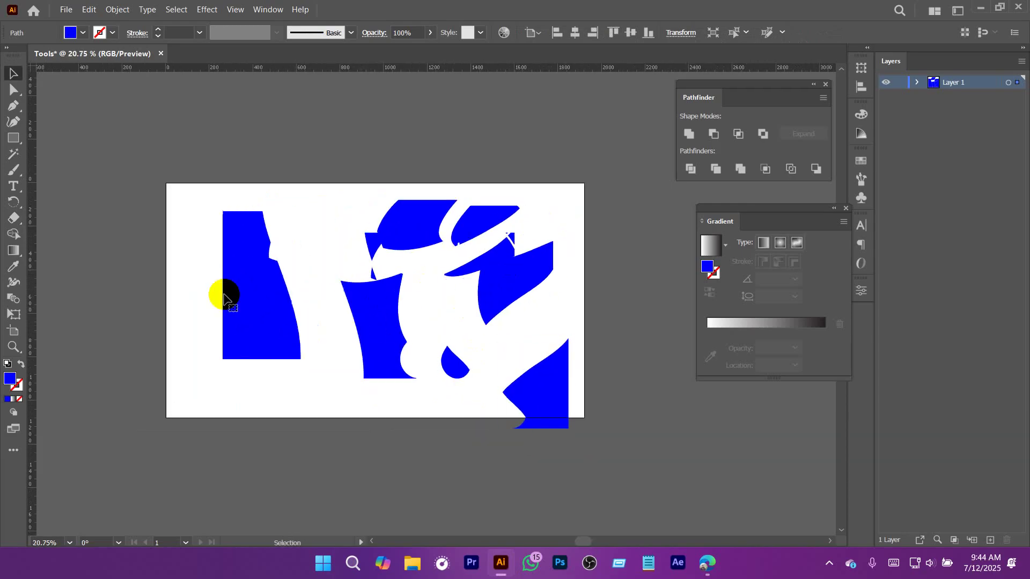
Erase three roughly horizontal strokes across the leftmost blue piece, and deselect it.
left_click(13, 218)
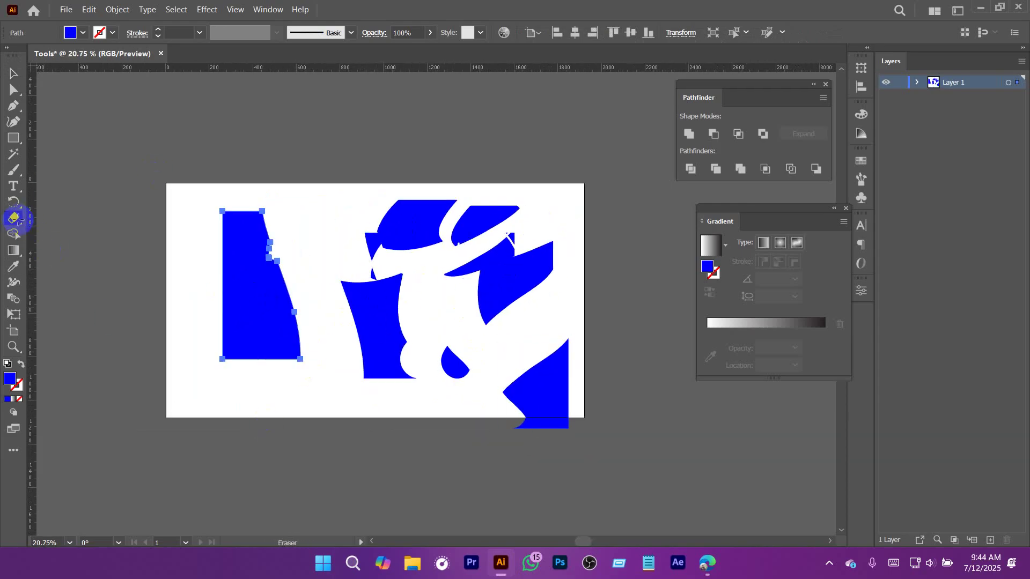
left_click_drag(177, 284, 292, 285)
left_click_drag(203, 320, 401, 331)
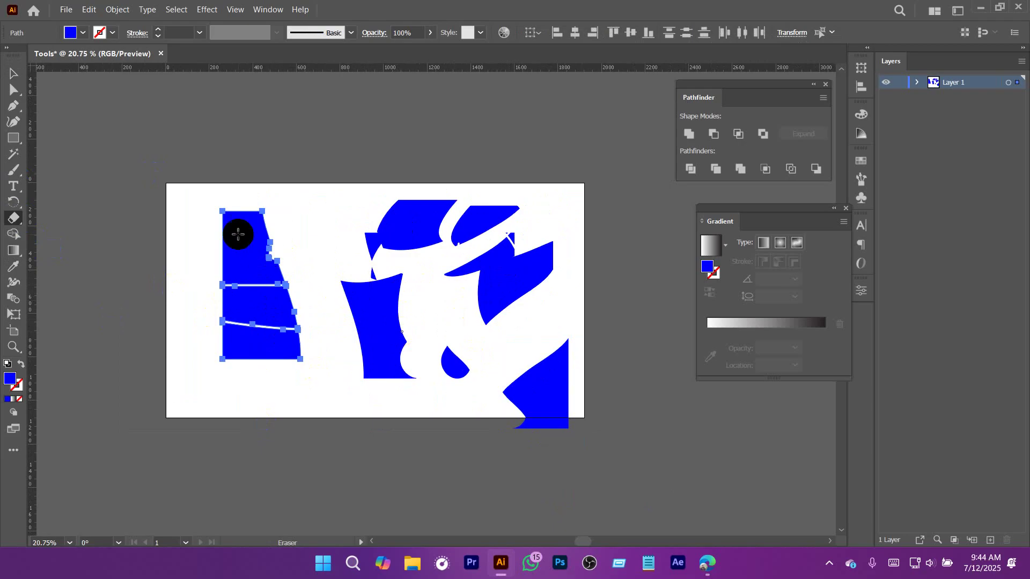
left_click_drag(194, 225, 460, 237)
left_click(13, 74)
left_click(319, 243)
left_click_drag(318, 243, 275, 189)
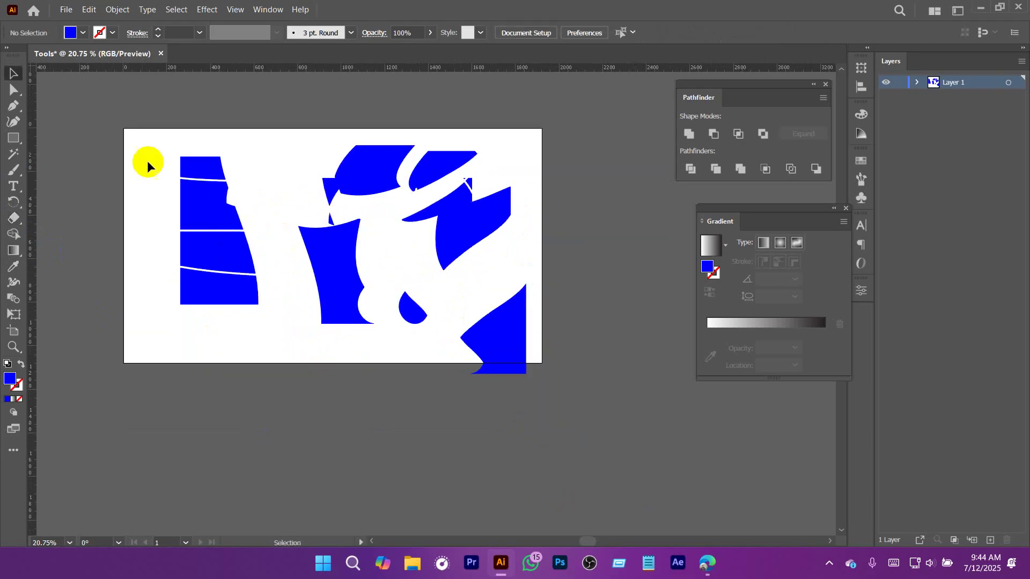
left_click_drag(557, 404, 559, 406)
Undo all the eraser strokes and piece moves back to the intact blue rectangle.
key("ctrl+z")
key("ctrl+z")
key("ctrl+z")
key("ctrl+z")
key("ctrl+z")
key("ctrl+z")
key("ctrl+z")
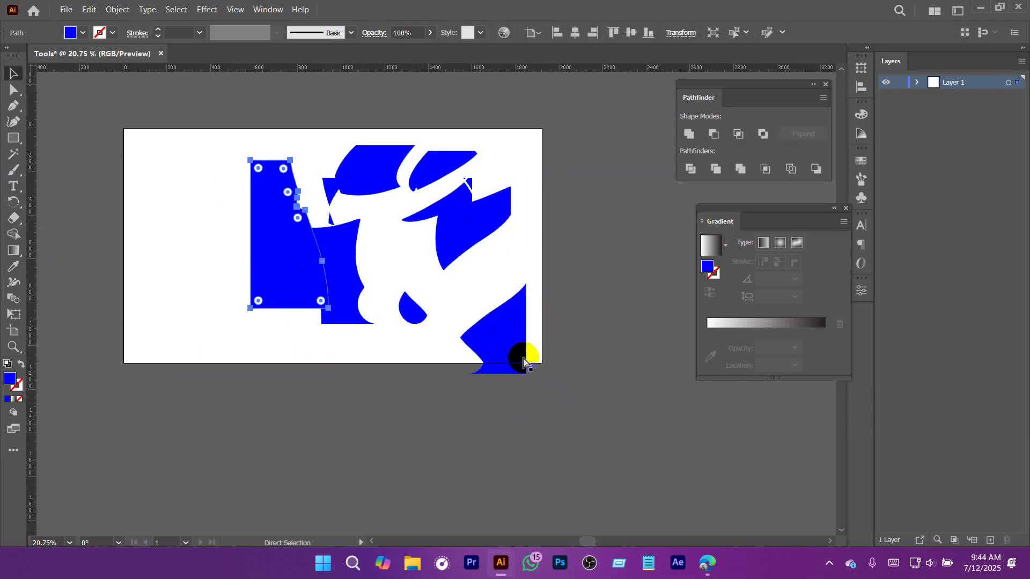
key("ctrl+z")
key("ctrl+z")
key("ctrl+z")
key("ctrl+z")
key("ctrl+z")
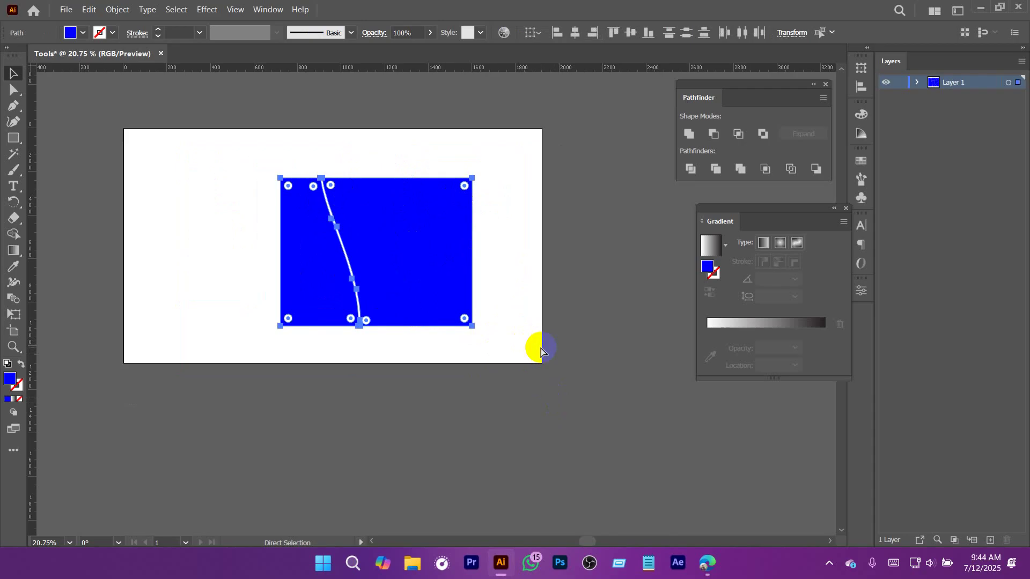
Try to cut the blue rectangle inside its filled area with the Scissors tool.
left_click_drag(12, 231, 75, 236)
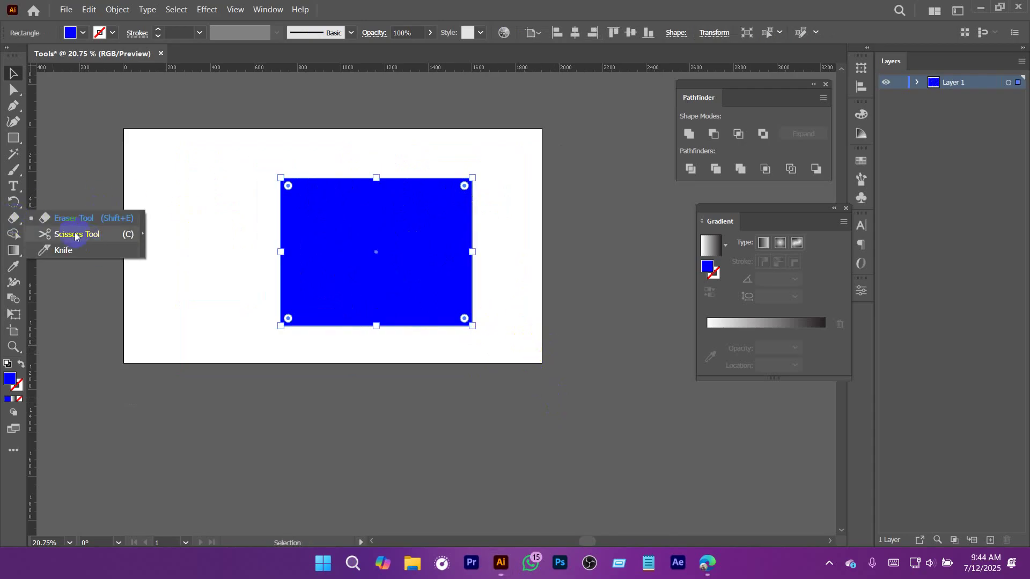
left_click_drag(74, 236, 74, 236)
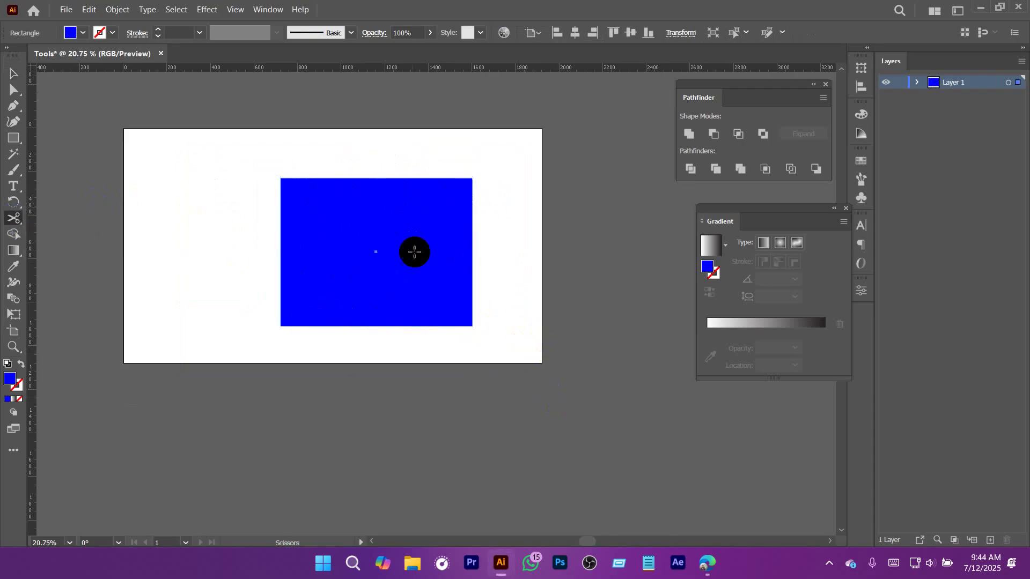
scroll(322, 209, "up", 3)
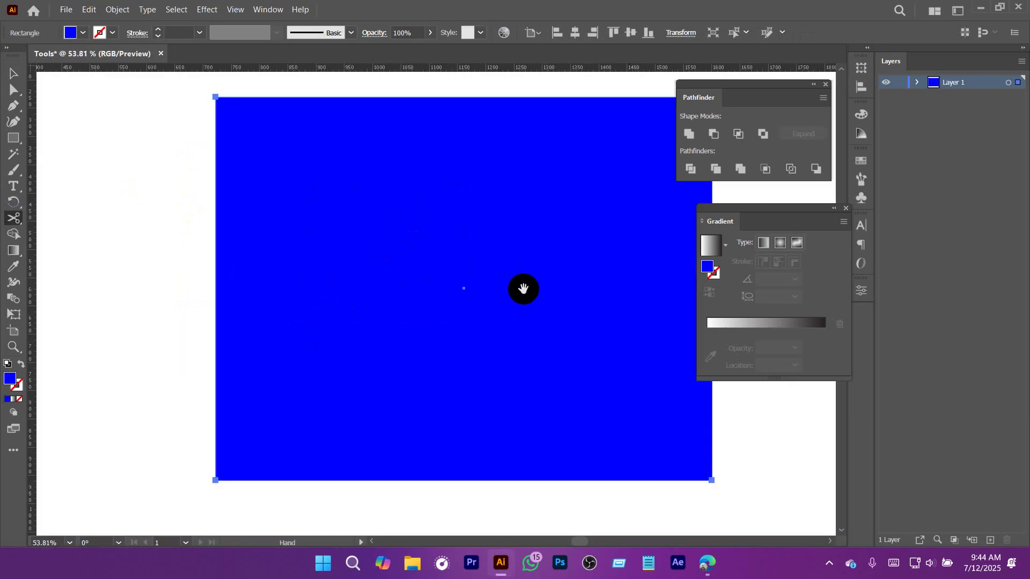
scroll(361, 232, "right", 1)
left_click(351, 239)
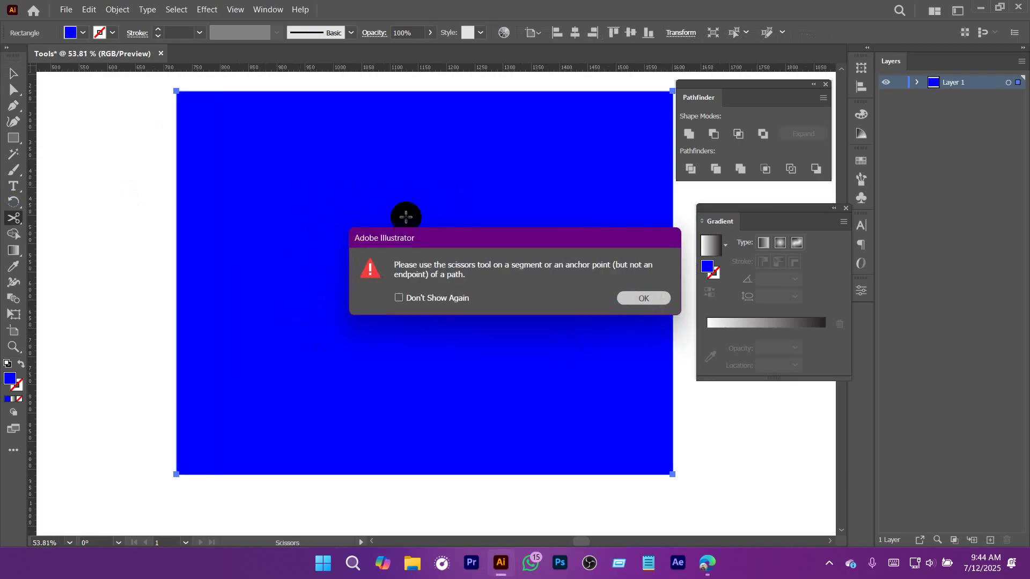
left_click(639, 299)
left_click_drag(317, 195, 310, 242)
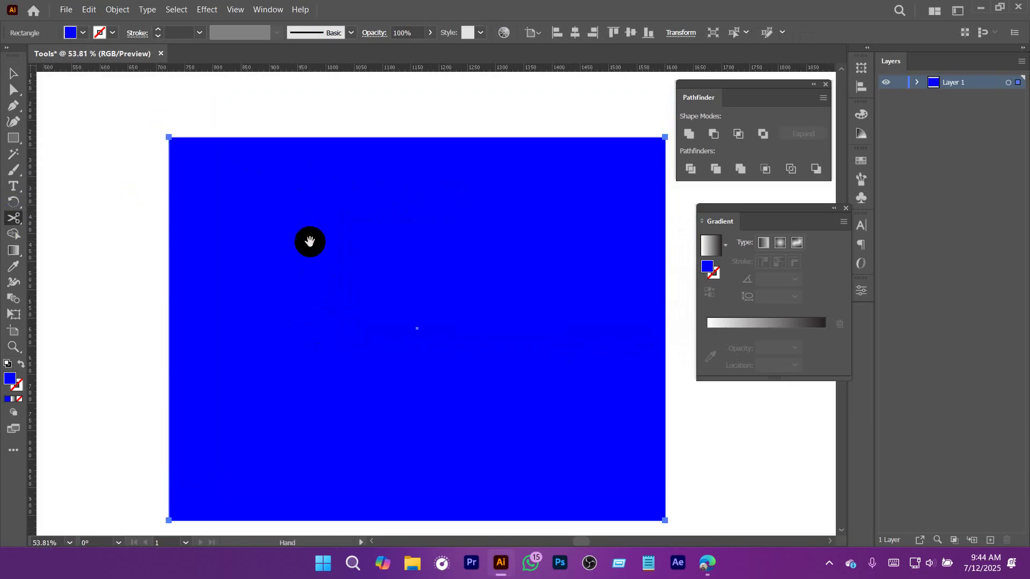
scroll(310, 223, "down", 1)
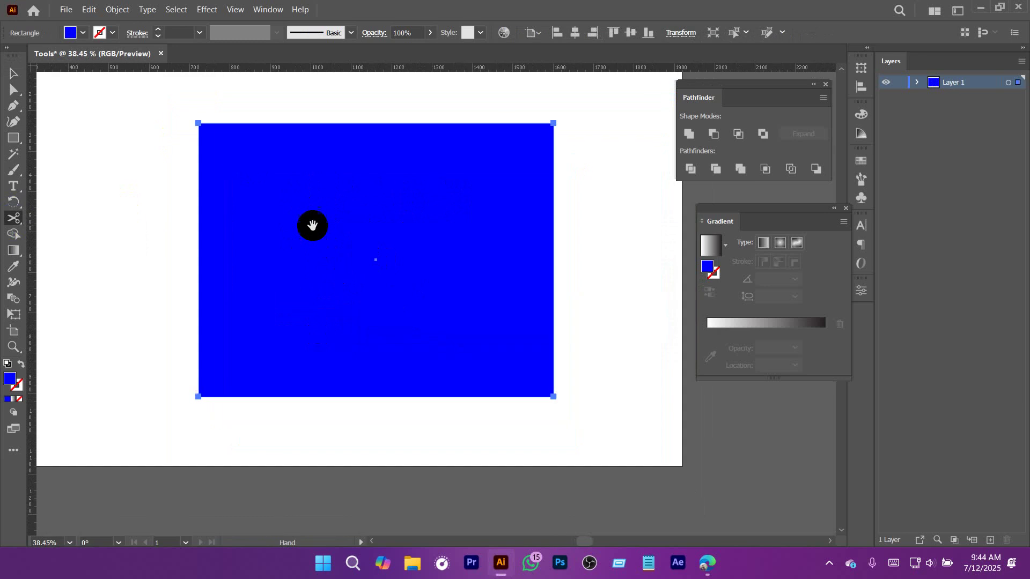
Remove the blue rectangle's fill and cut its upper edge with the Scissors tool.
left_click(20, 399)
left_click_drag(299, 120, 453, 210)
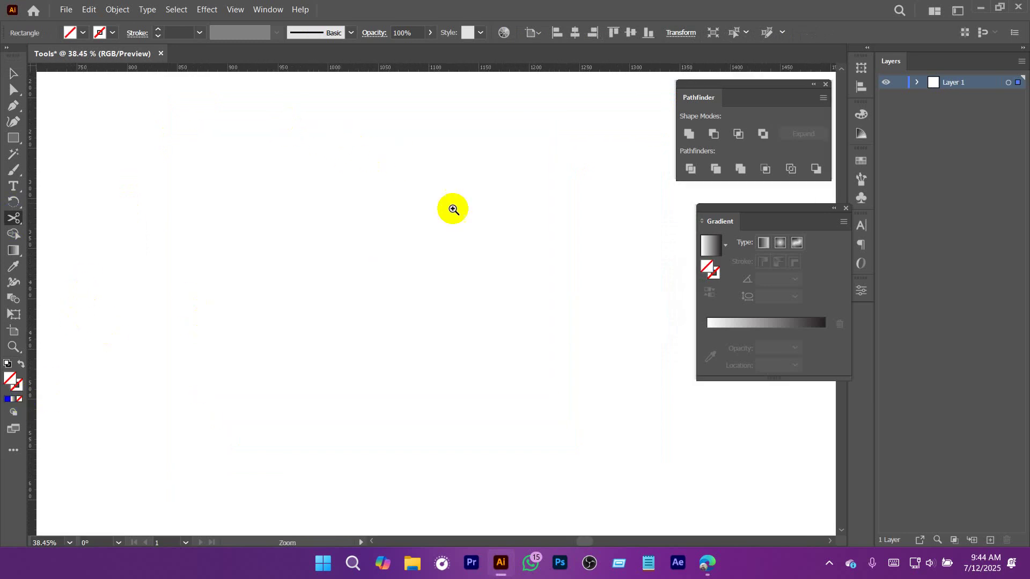
left_click_drag(406, 186, 420, 230)
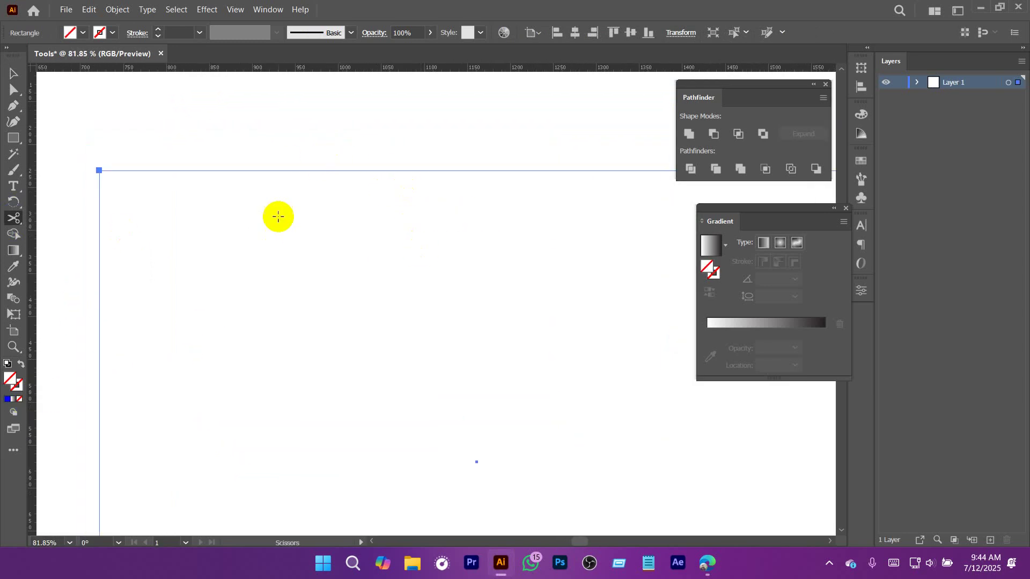
left_click(301, 170)
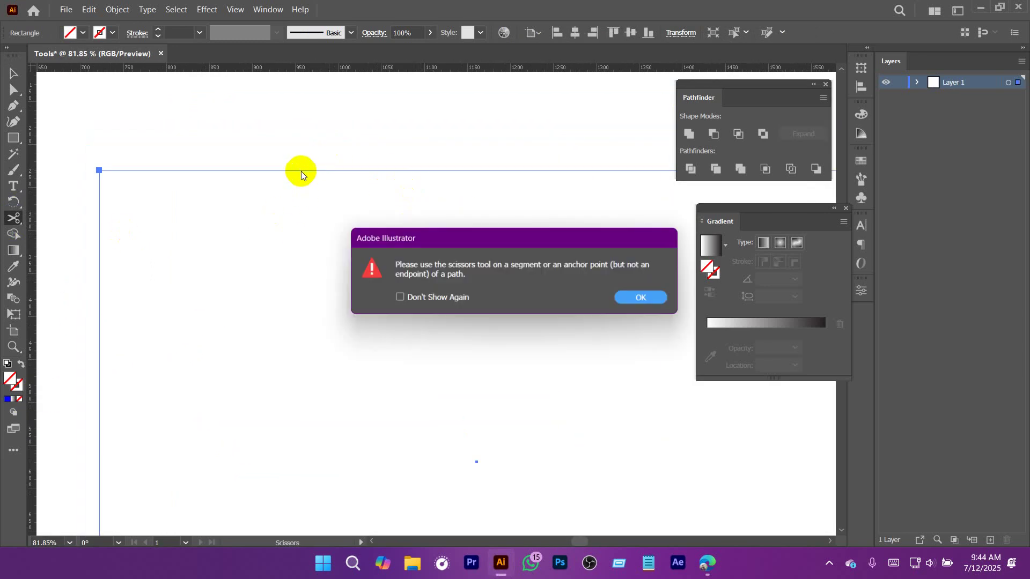
left_click(642, 298)
left_click(367, 170)
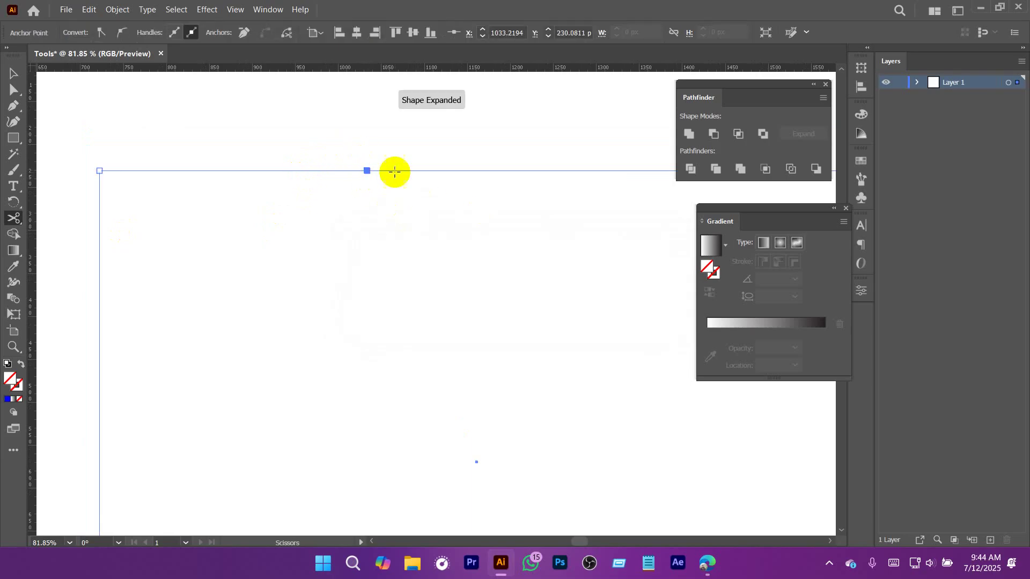
Pull the two endpoints of the cut apart with Direct Selection, and reposition them near each other above the open shape.
left_click_drag(367, 171, 302, 125)
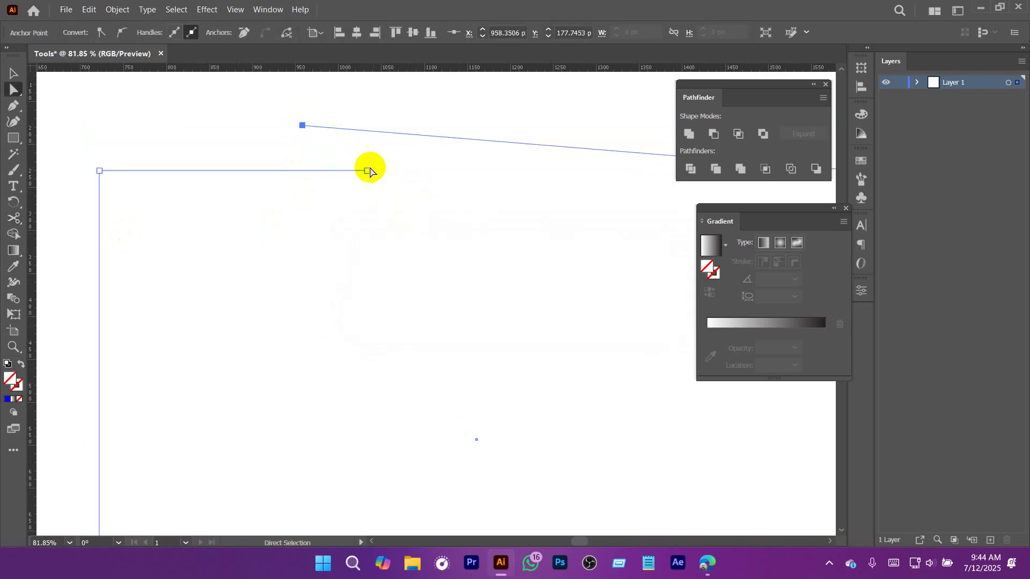
left_click_drag(369, 172, 338, 307)
left_click_drag(490, 303, 419, 273)
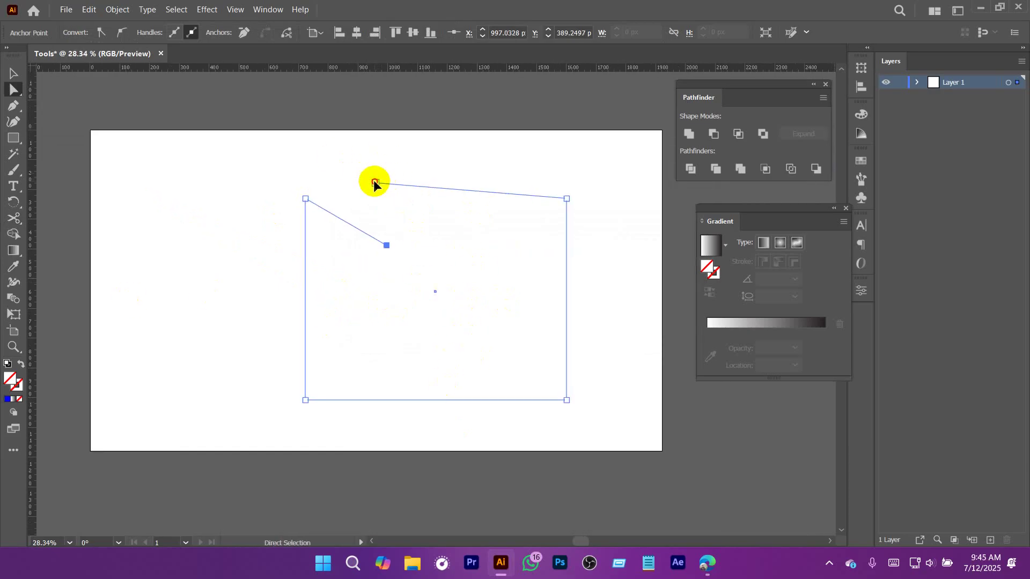
left_click_drag(375, 183, 445, 167)
left_click_drag(386, 245, 416, 204)
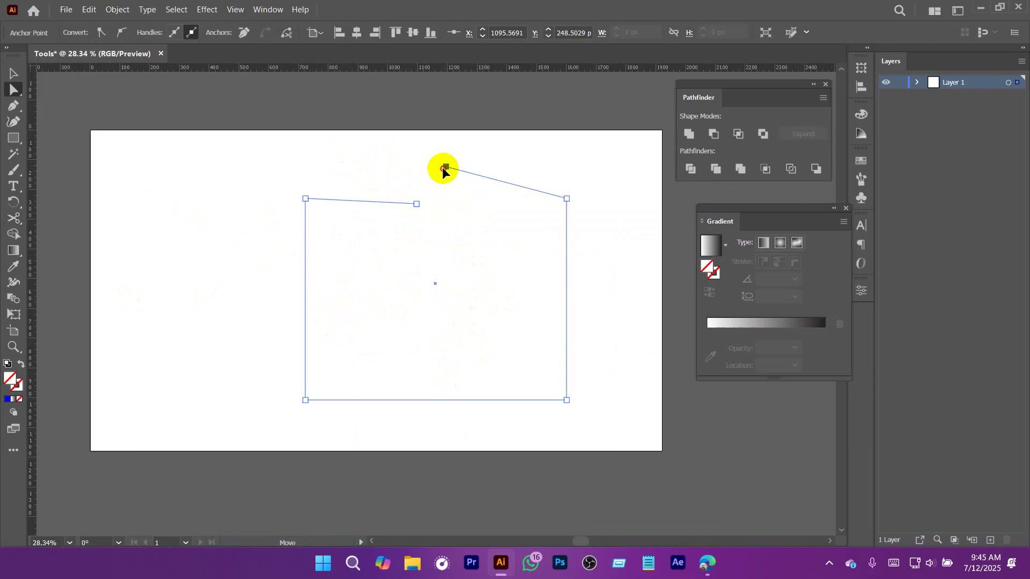
left_click_drag(443, 170, 423, 215)
Bring the right endpoint up against the left one and join the two endpoints.
scroll(405, 192, "up", 5)
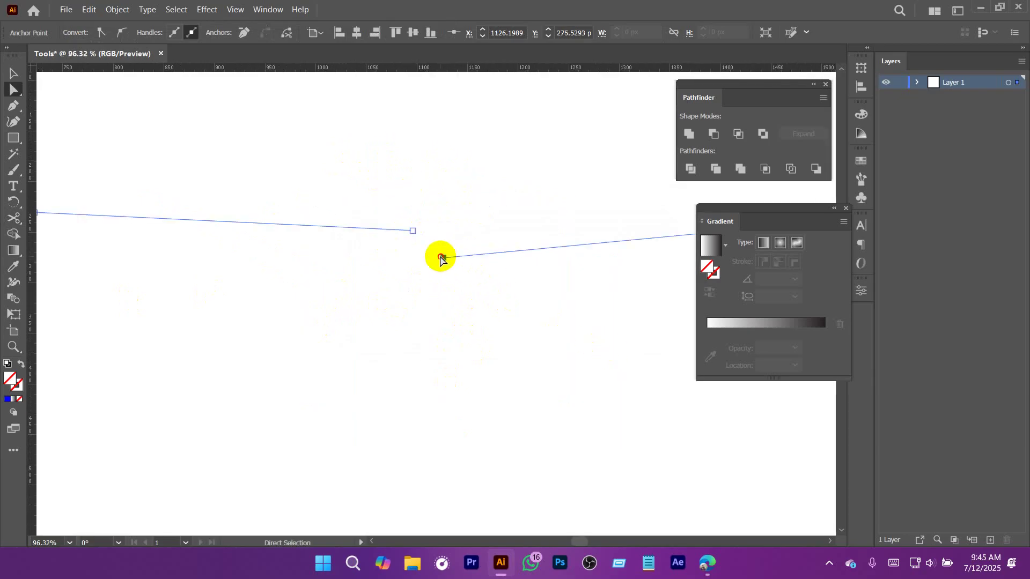
left_click(430, 244)
left_click_drag(372, 188, 416, 231)
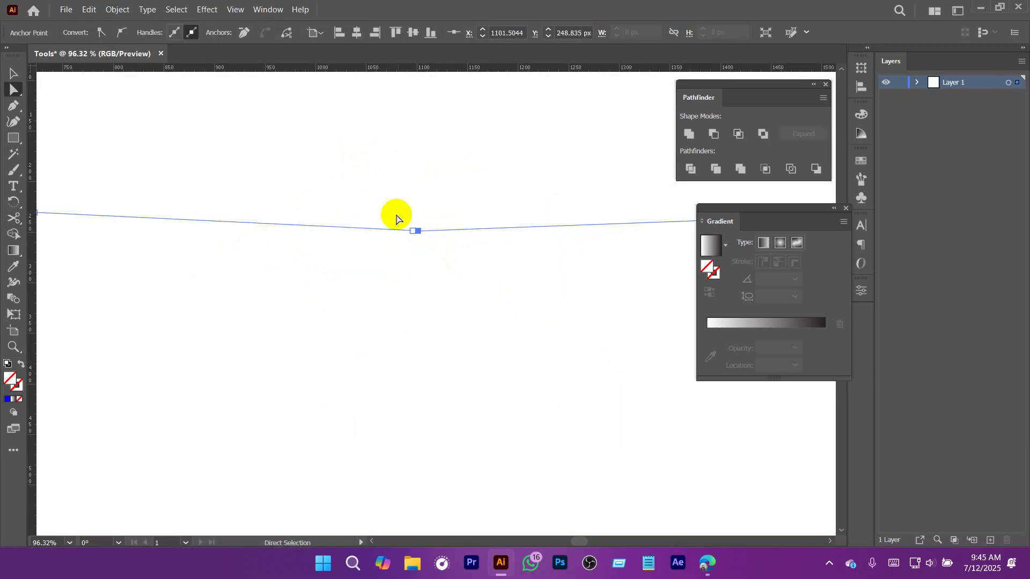
right_click(413, 229)
left_click(453, 374)
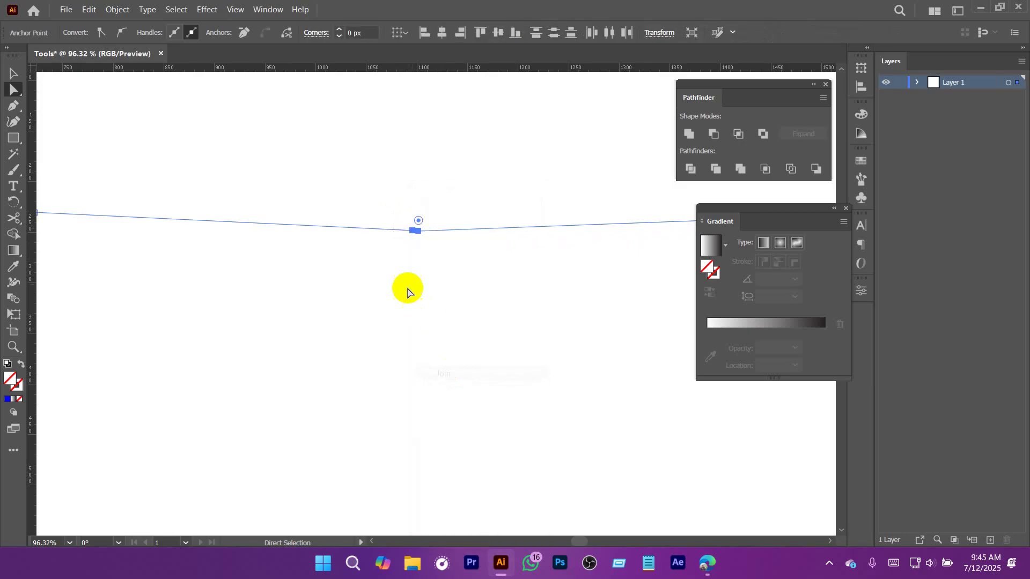
left_click(407, 292)
left_click(417, 231)
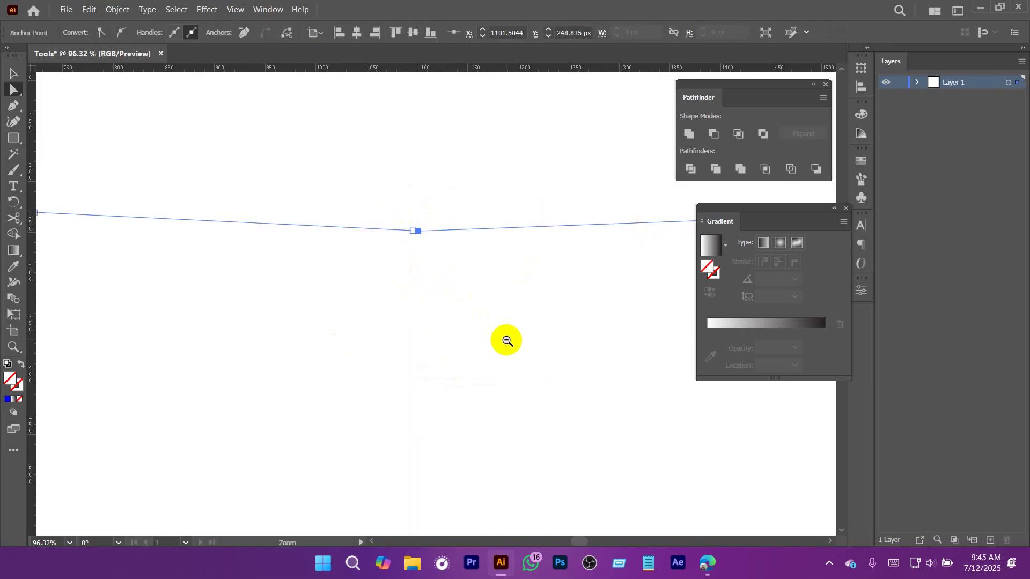
Undo the endpoint edits, the scissors cut and the fill removal back to the intact blue rectangle.
left_click_drag(507, 340, 292, 332)
left_click_drag(421, 404, 365, 280)
key("v")
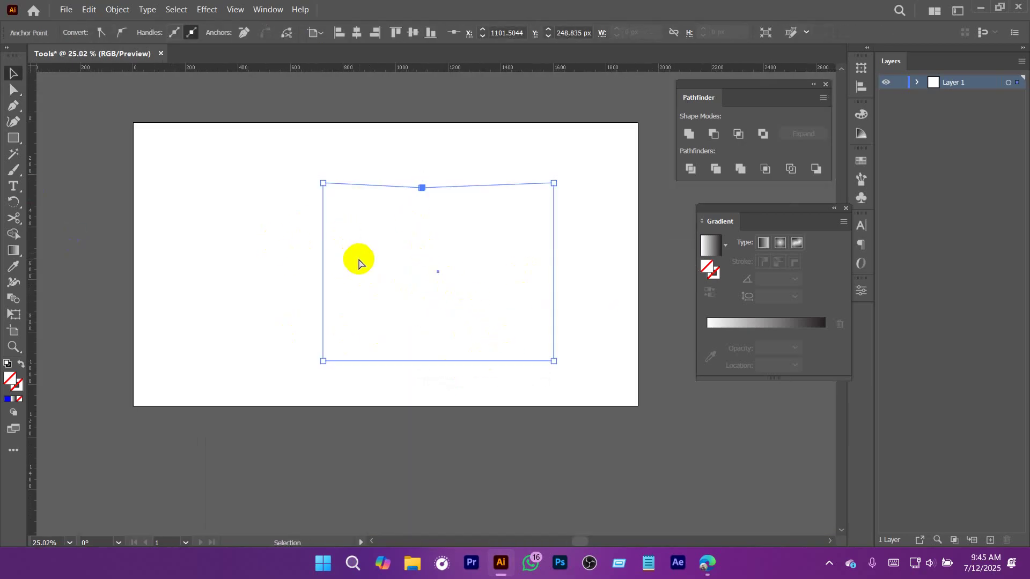
key("ctrl+z")
key("ctrl+z")
key("ctrl+z")
key("ctrl+z")
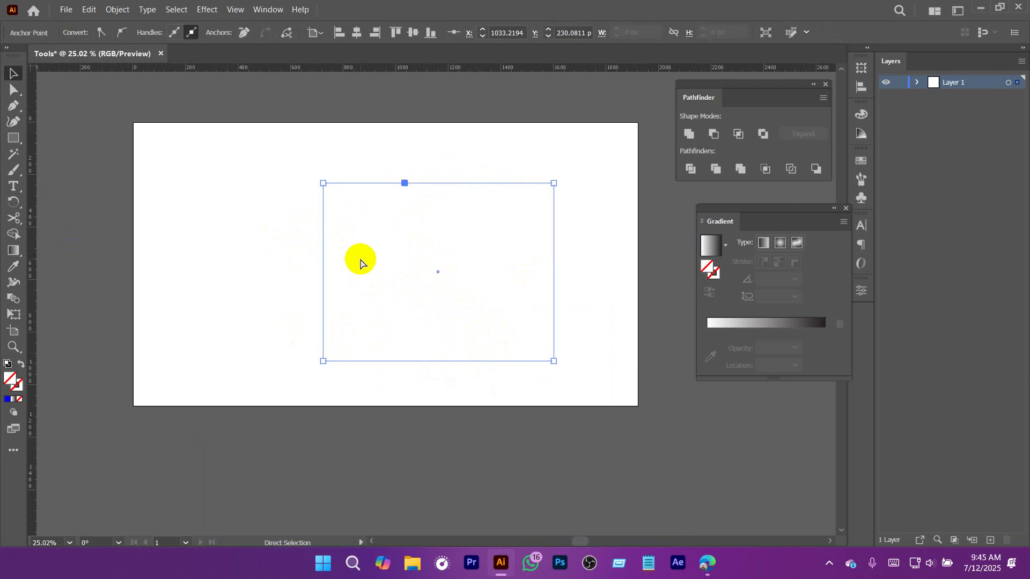
Cut the blue rectangle into three pieces with two roughly vertical Knife strokes, and select the rightmost piece.
left_click_drag(18, 218, 38, 246)
left_click_drag(433, 269, 414, 244)
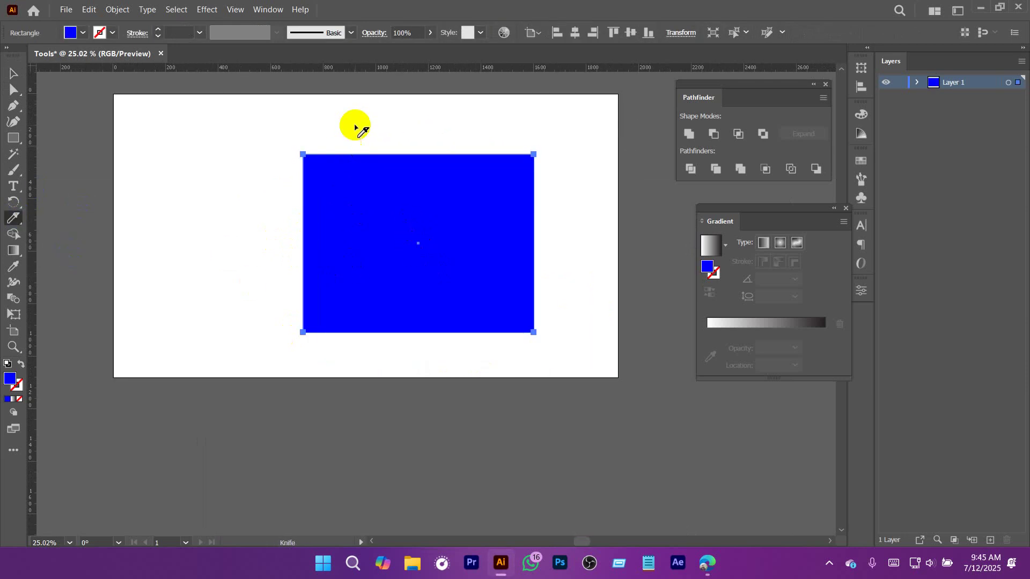
mouse_move(370, 114)
left_mouse_down()
mouse_move(344, 321)
mouse_move(356, 391)
left_mouse_up()
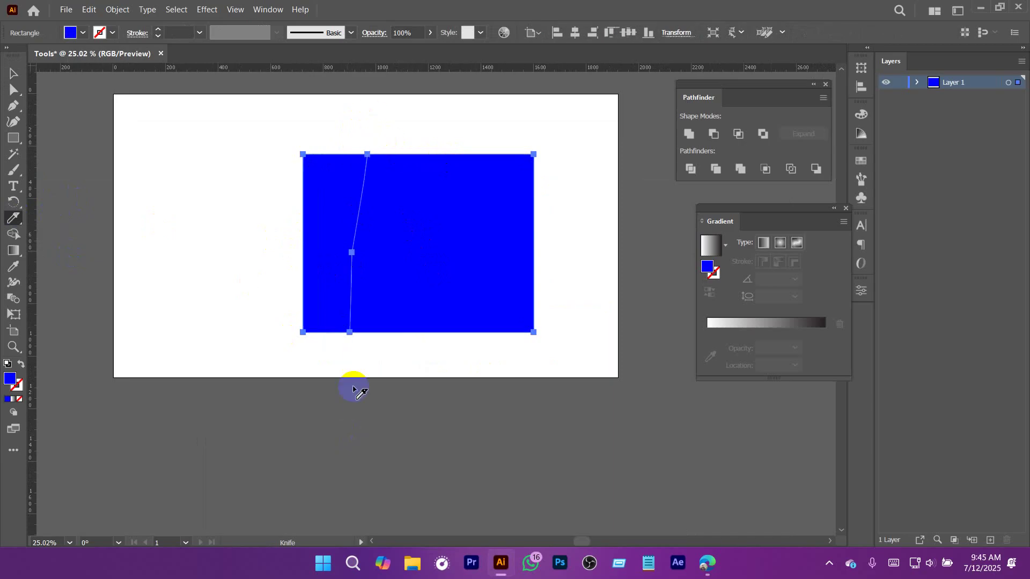
left_click_drag(450, 134, 447, 409)
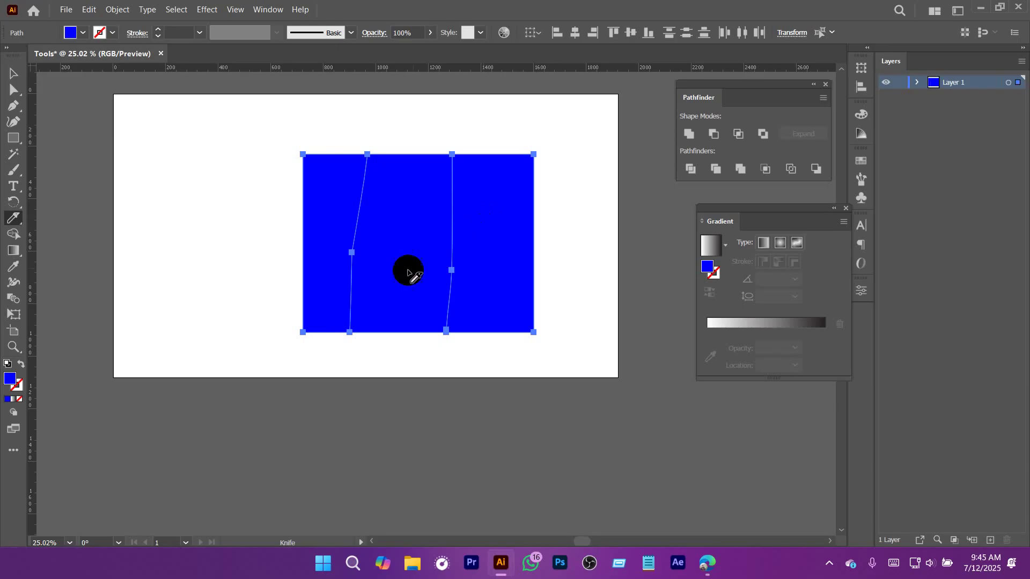
key("v")
left_click(492, 119)
left_click(492, 267)
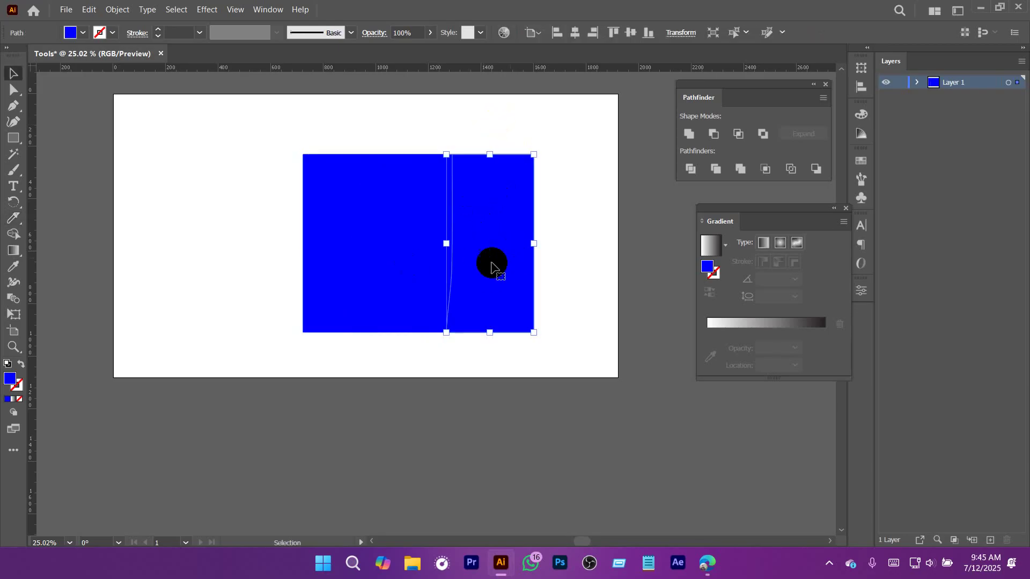
Erase a straight horizontal stroke across the leftmost piece only, leaving the other pieces unselected.
left_click(314, 232)
left_click_drag(16, 231, 45, 212)
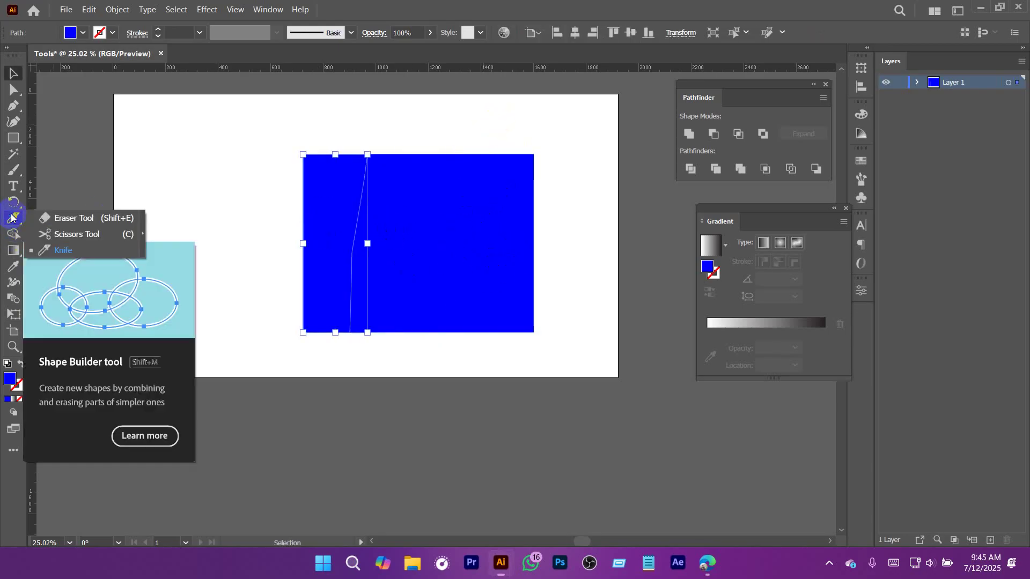
left_click_drag(267, 234, 598, 237)
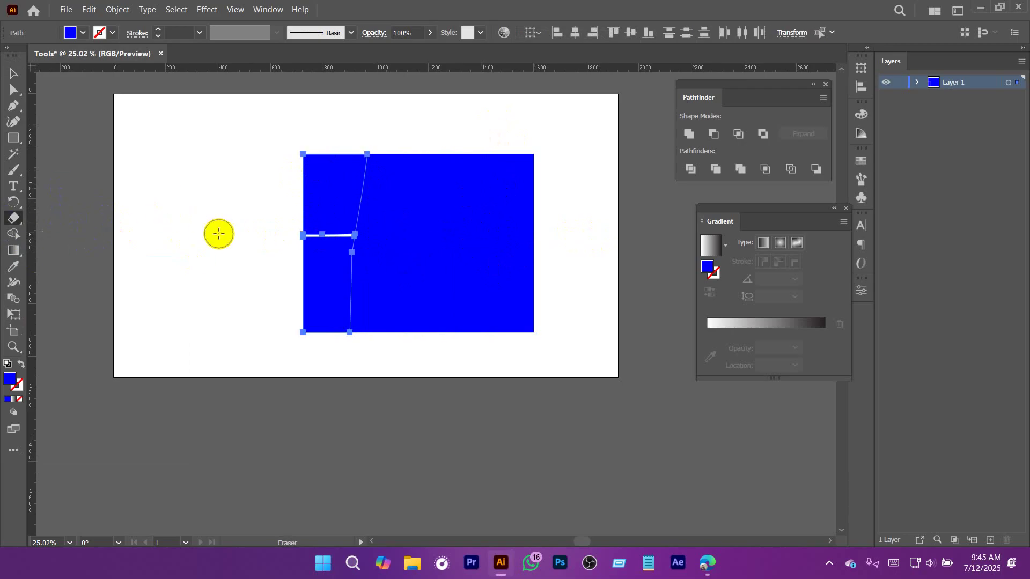
Erase a diagonal stroke across the middle piece and move that piece away to the left.
key("v")
left_click(388, 300)
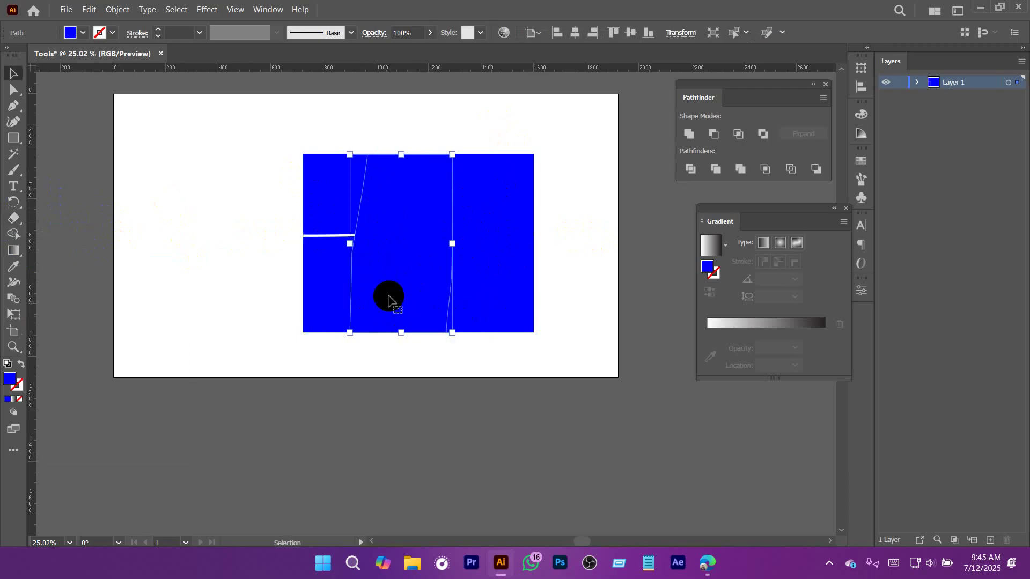
left_click(14, 219)
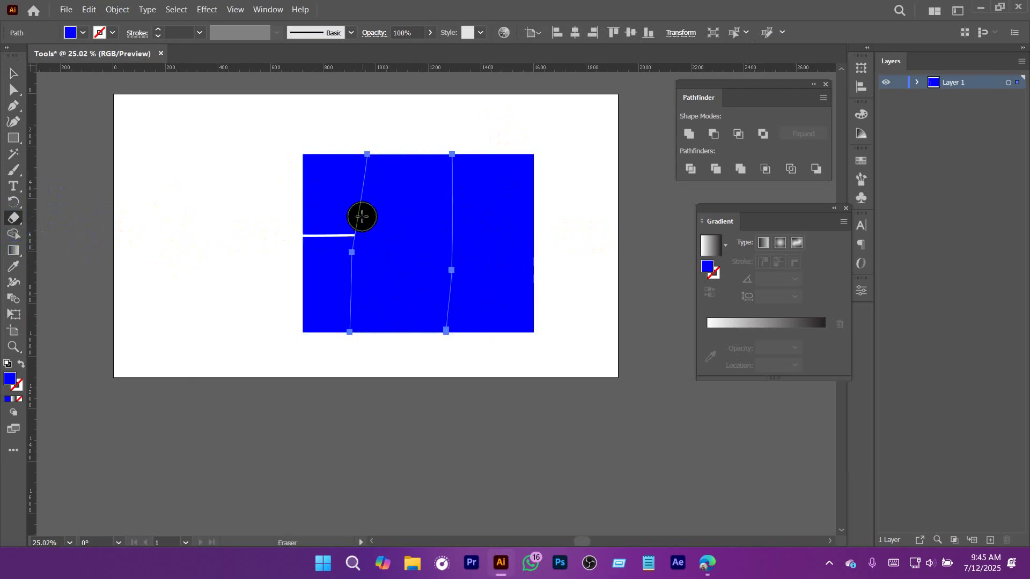
left_click_drag(362, 207, 456, 306)
key("v")
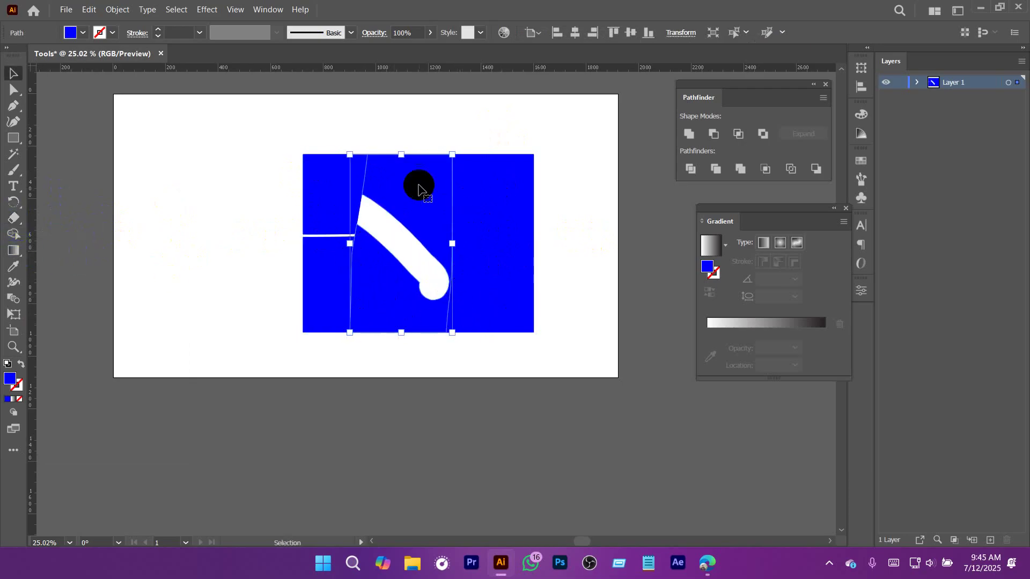
left_click_drag(418, 183, 223, 172)
Delete all the cut pieces from the artboard.
scroll(477, 262, "down", 1)
left_click_drag(195, 138, 547, 357)
key("Delete")
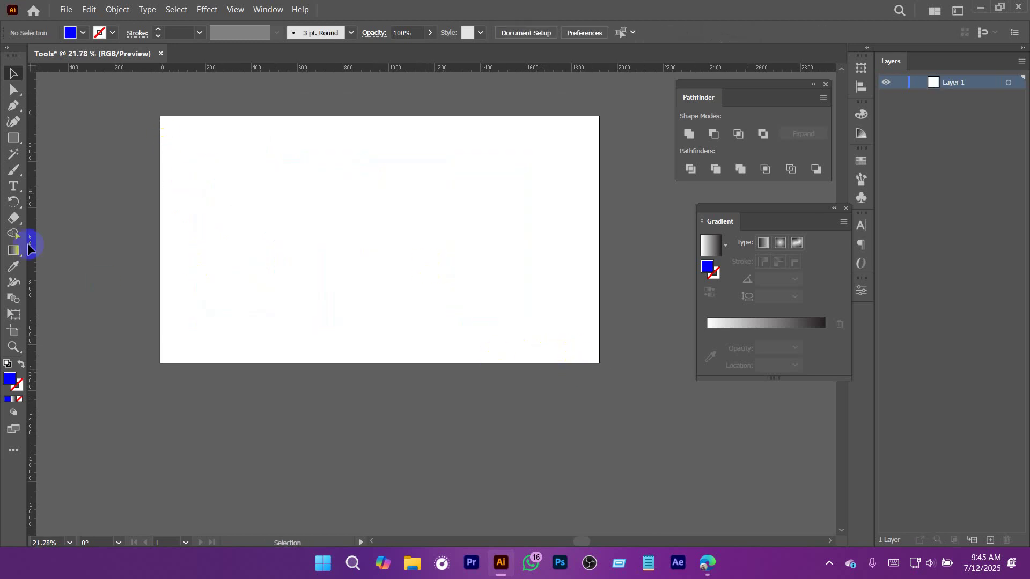
right_click(17, 203)
right_click(15, 218)
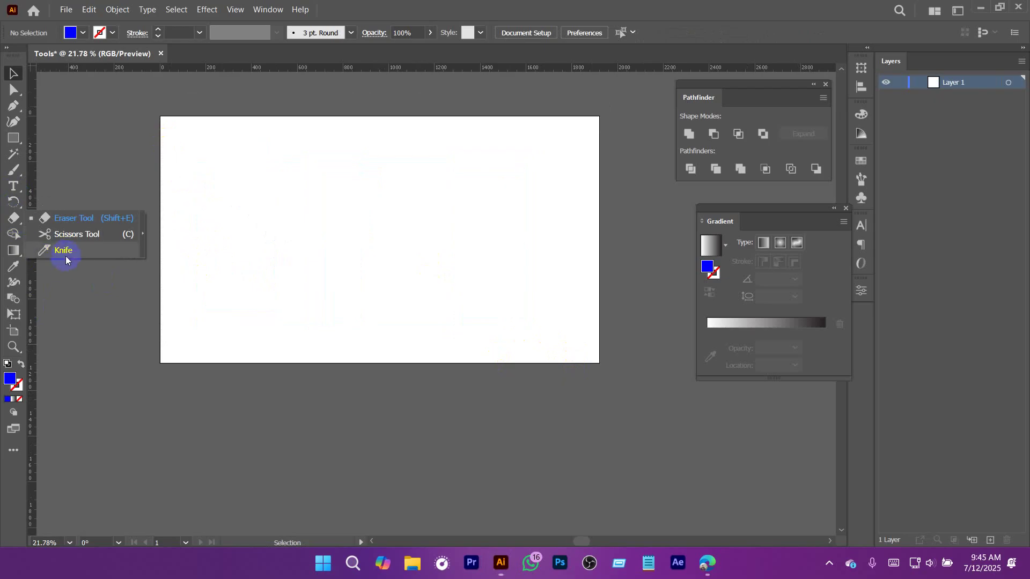
left_click(337, 248)
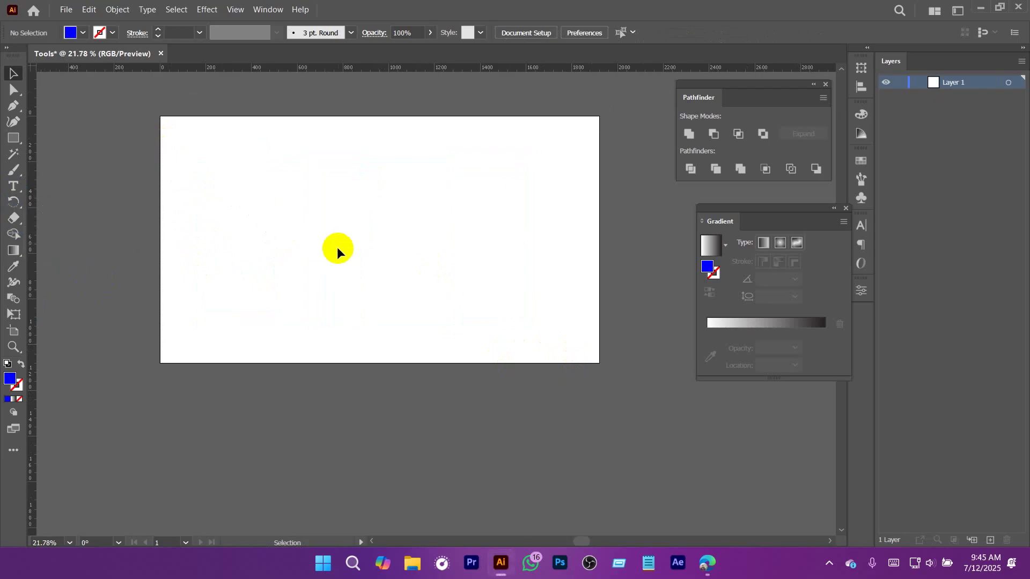
scroll(143, 253, "down", 2)
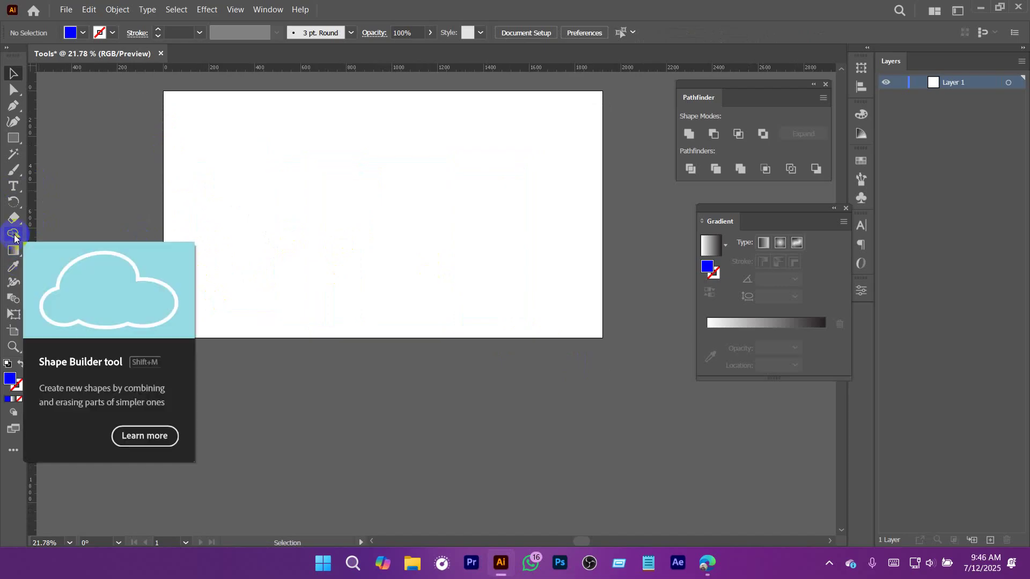
scroll(322, 220, "up", 5)
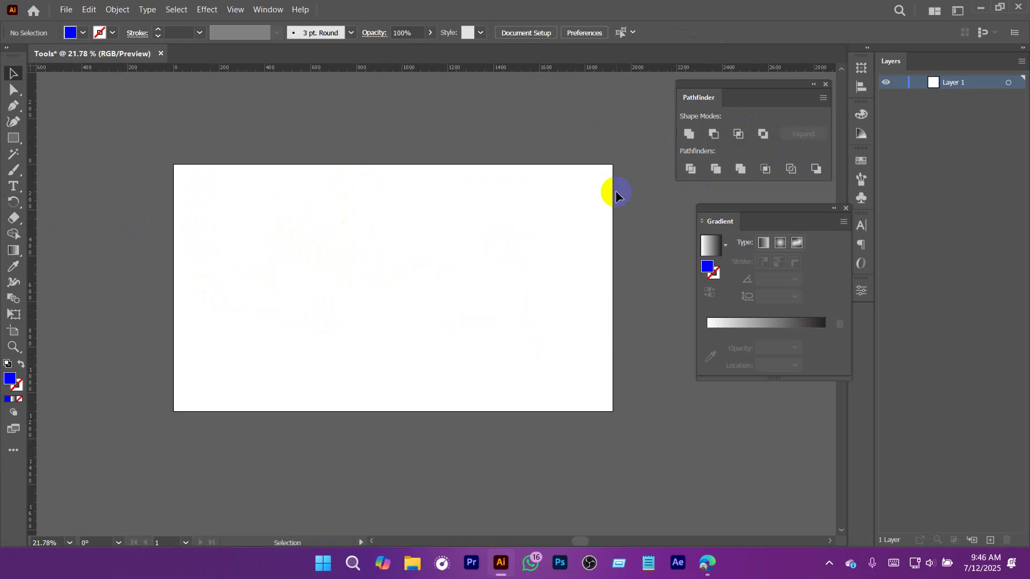
Draw a blue square on the artboard and place two copies overlapping it, one to the right and one to the upper left.
left_click_drag(21, 139, 89, 141)
left_click_drag(301, 242, 444, 384)
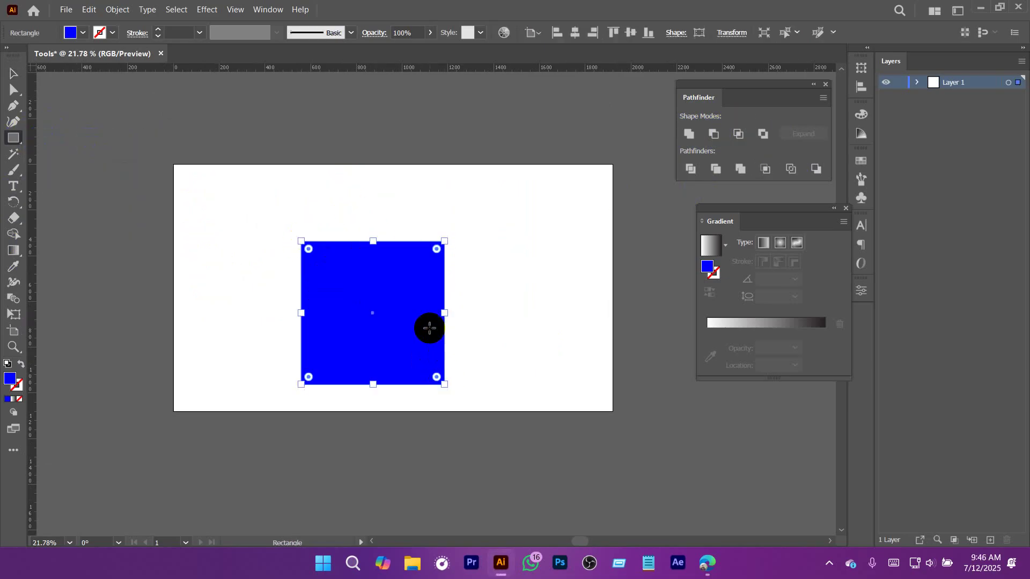
key("ctrl+space")
left_click_drag(447, 257, 533, 322)
left_click_drag(533, 322, 493, 256)
left_click_drag(339, 310, 514, 308)
scroll(494, 276, "down", 1)
left_click_drag(345, 174, 252, 152)
Move the right square further up and left so it overlaps the middle square more.
left_click_drag(569, 121, 273, 325)
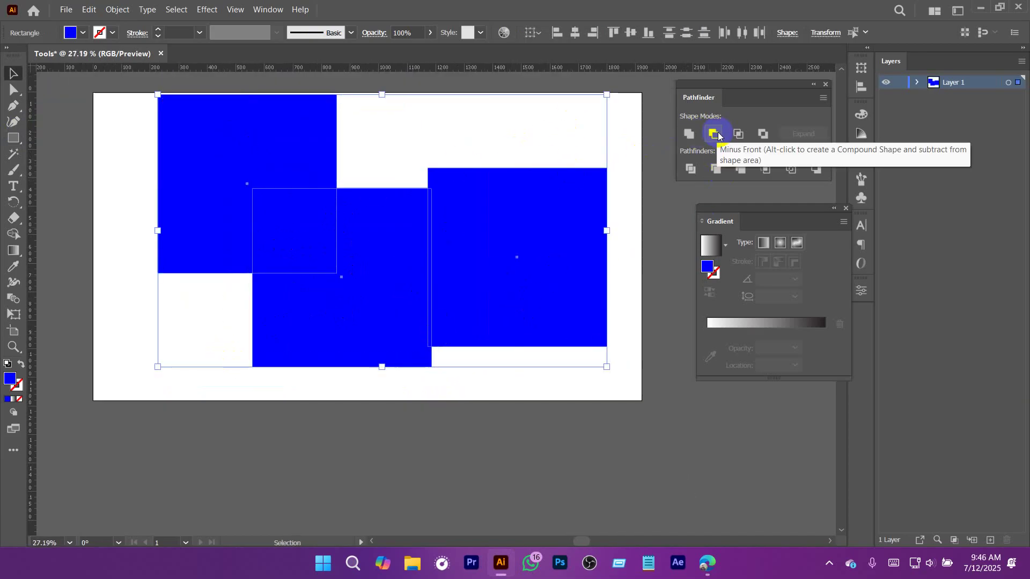
left_click(411, 165)
key("space")
left_click_drag(487, 243, 481, 211)
Fill the upper-left square with pure red.
left_click(212, 196)
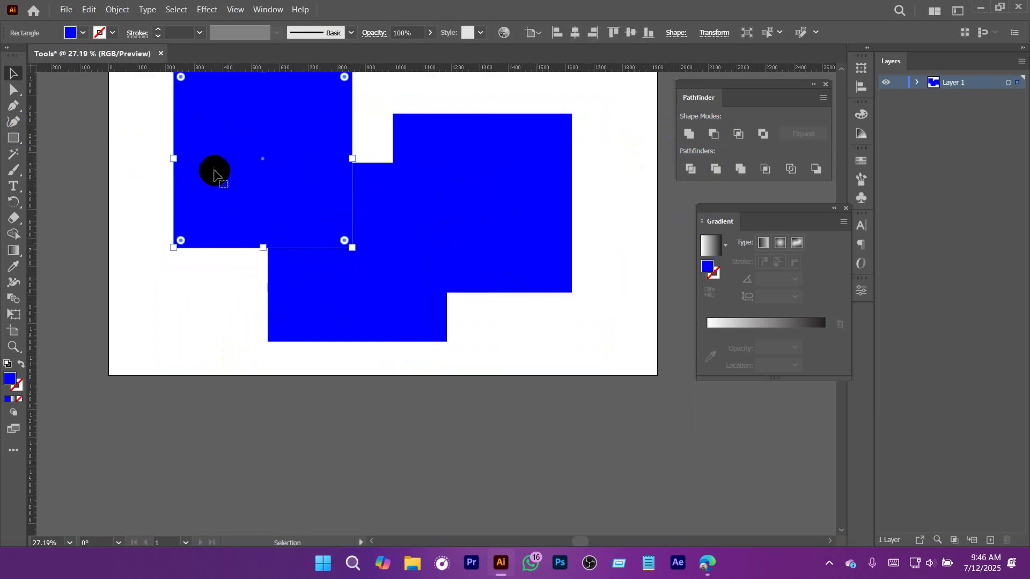
left_click(83, 33)
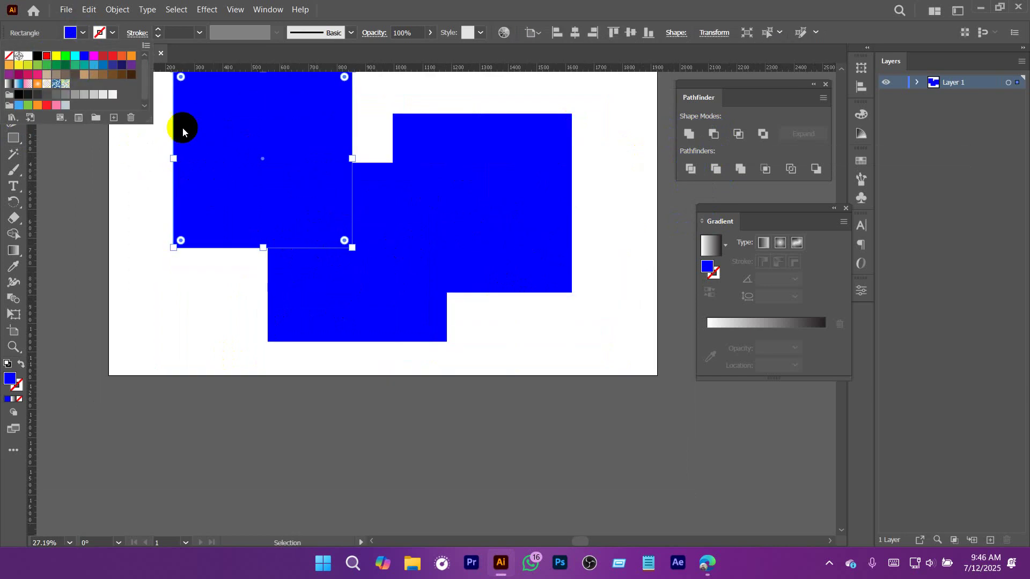
left_click(47, 55)
Fill the right square with dark red, outside isolation mode.
double_click(503, 196)
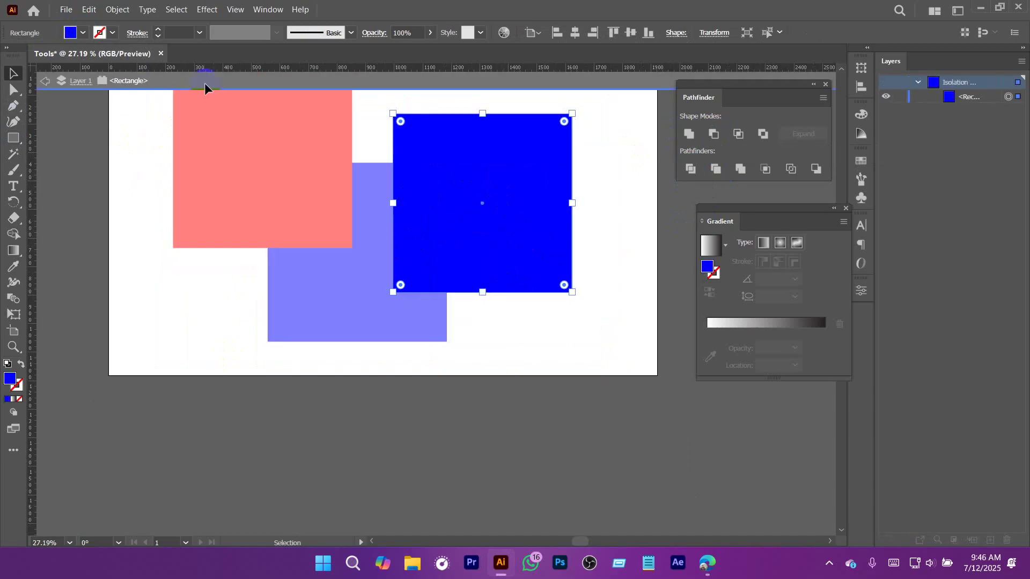
double_click(131, 236)
left_click(513, 210)
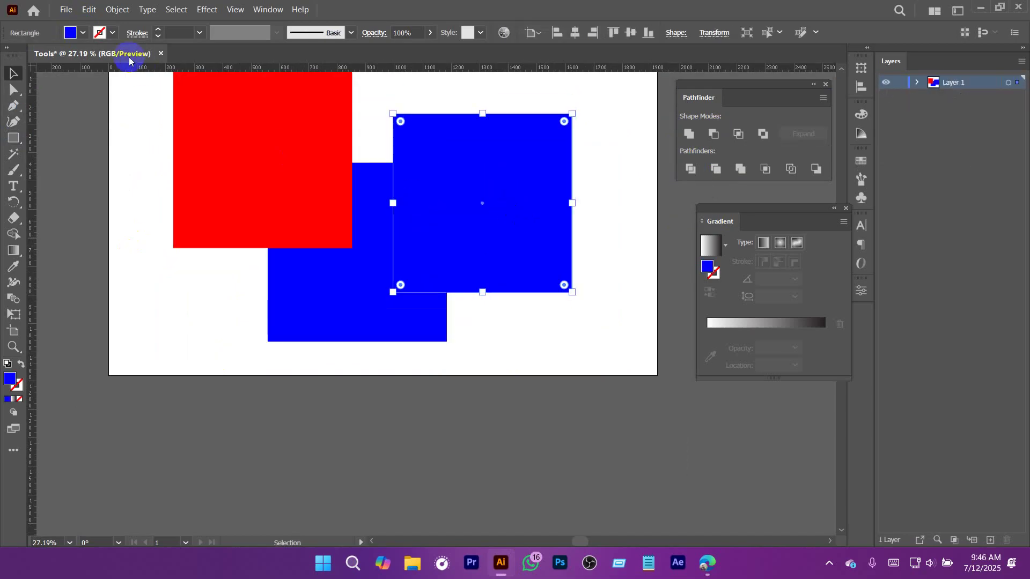
left_click(81, 33)
left_click(101, 55)
Select the three overlapping squares and remove both areas where they overlap the blue square with the Shape Builder tool.
left_click(196, 354)
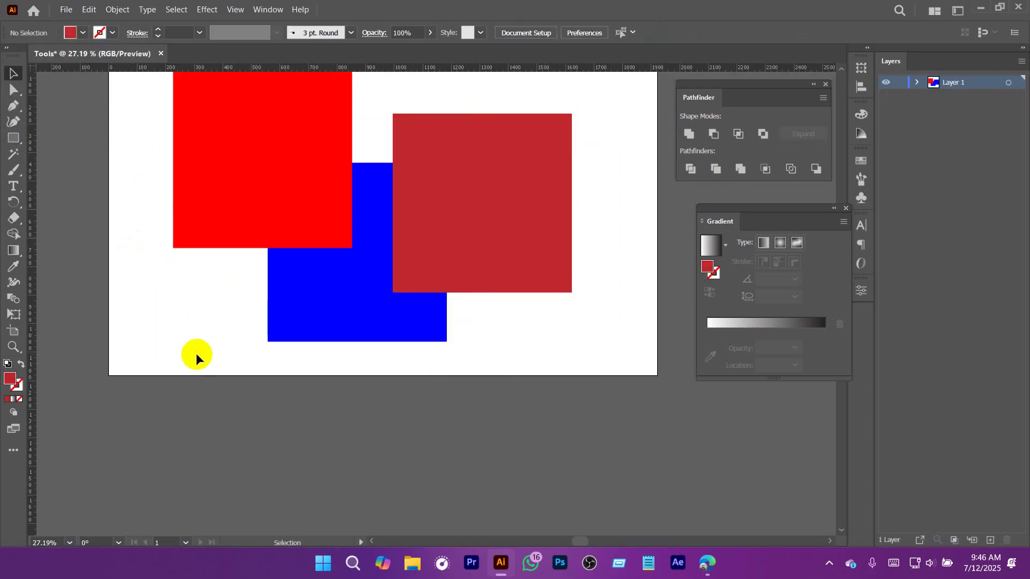
left_click_drag(181, 364, 483, 129)
left_click(14, 234)
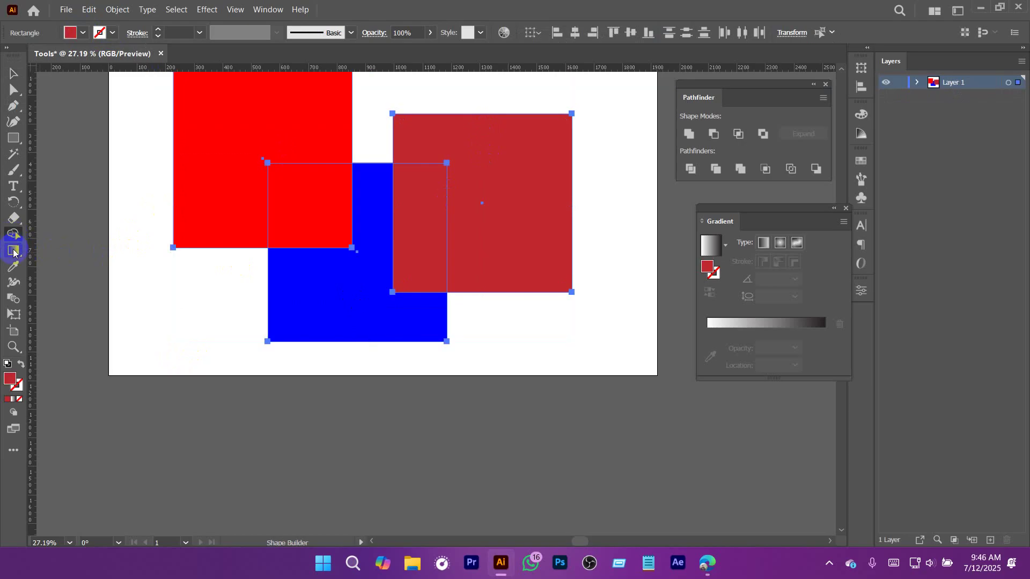
scroll(437, 322, "up", 2)
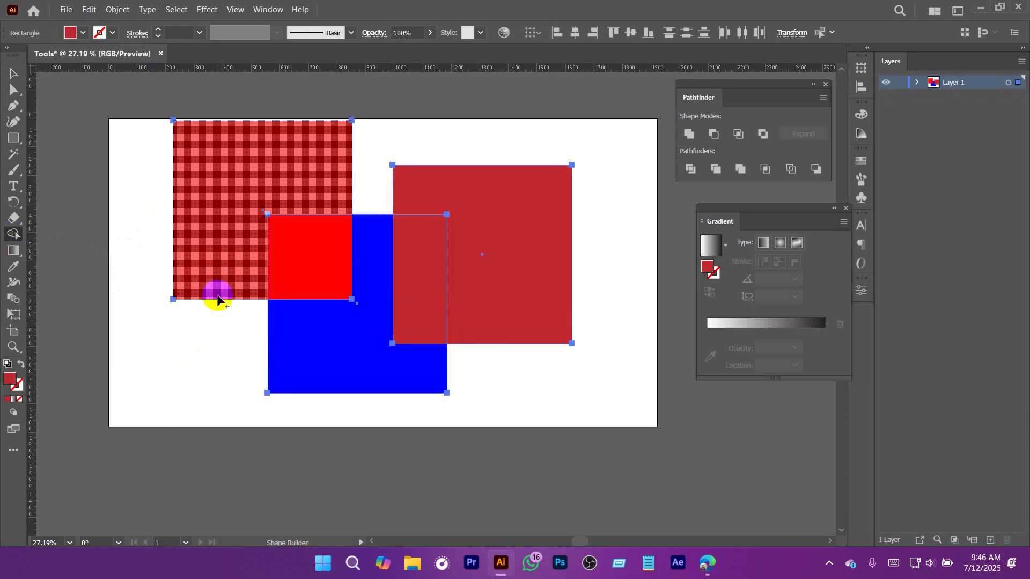
left_click(310, 278, "alt")
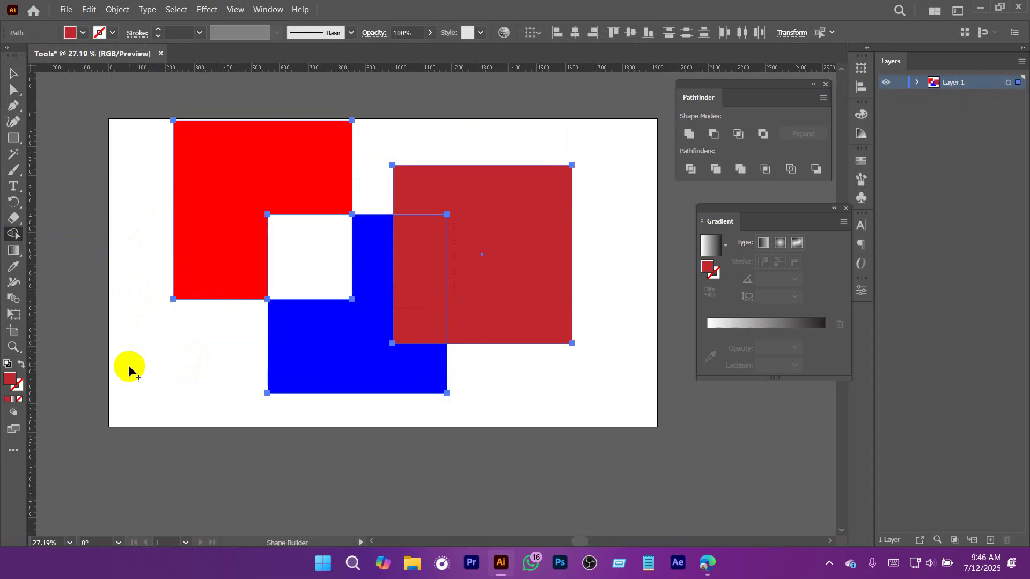
left_click(435, 279, "alt")
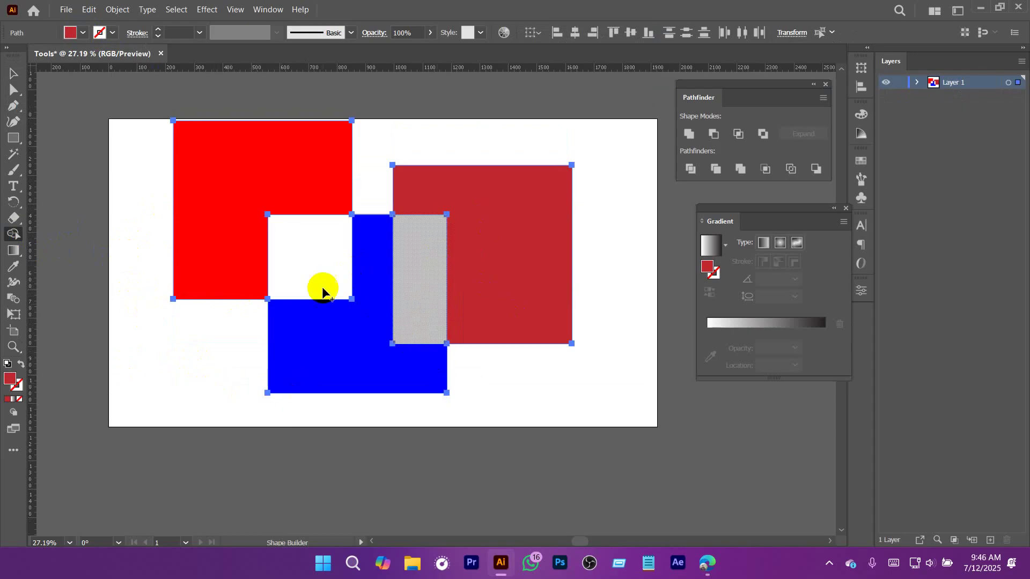
Rebuild the two empty overlap areas as dark green shapes with the Shape Builder tool.
left_click(316, 242)
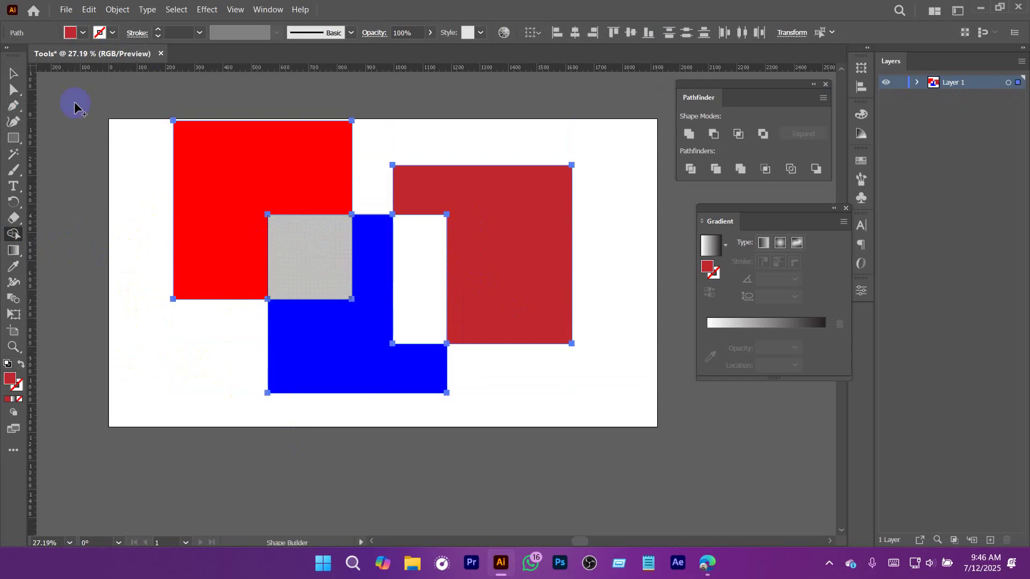
left_click(81, 33)
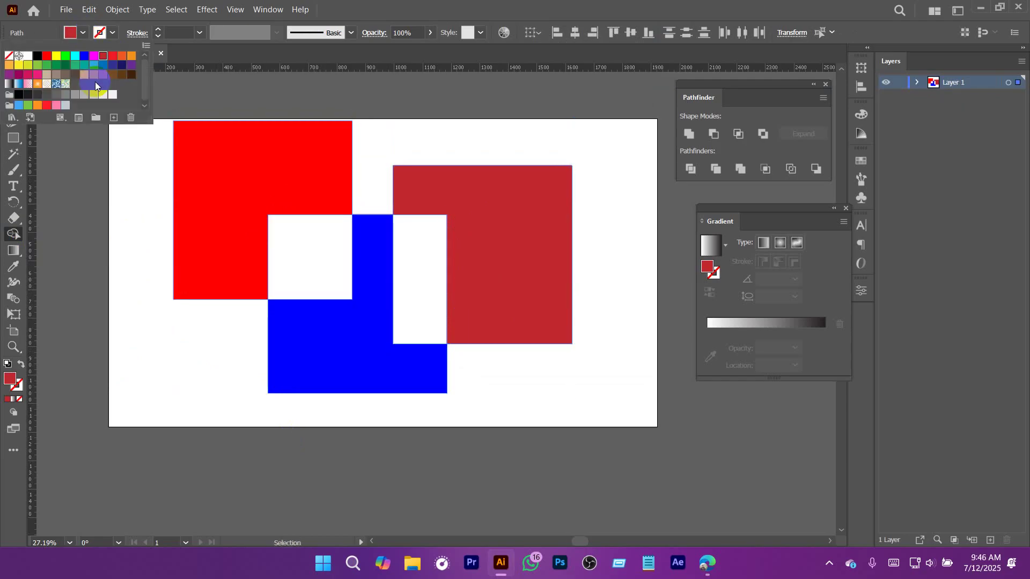
left_click(74, 62)
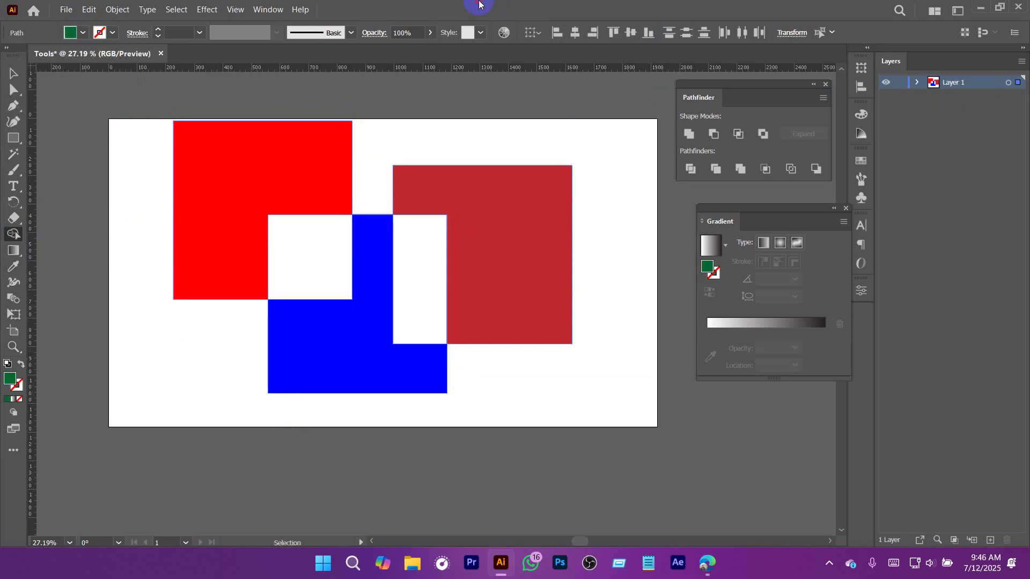
left_click(397, 294)
Recolor the overlap area at the corner of the bright red square to brown with the Shape Builder tool.
left_click(83, 33)
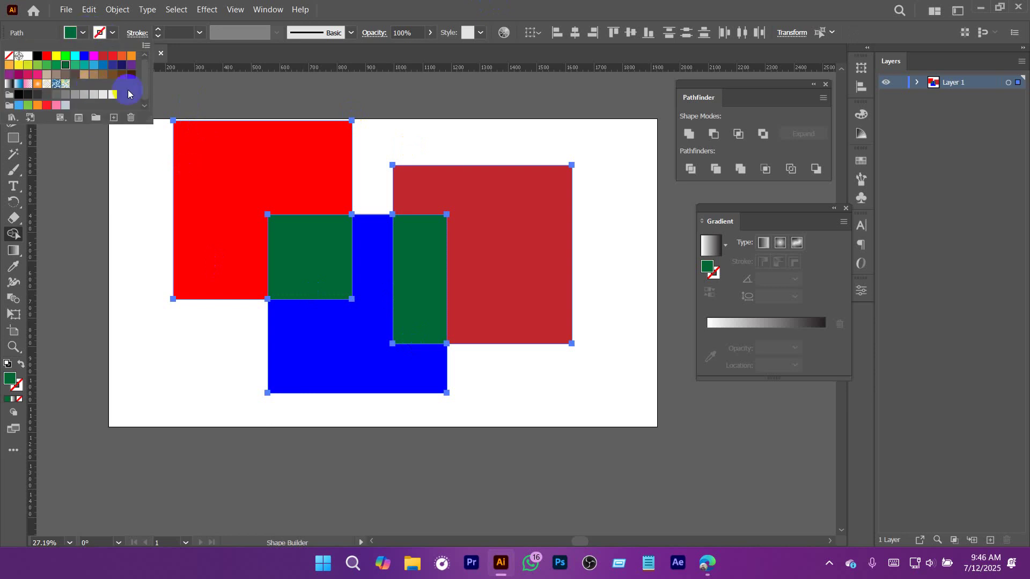
left_click(318, 264)
left_click(317, 262)
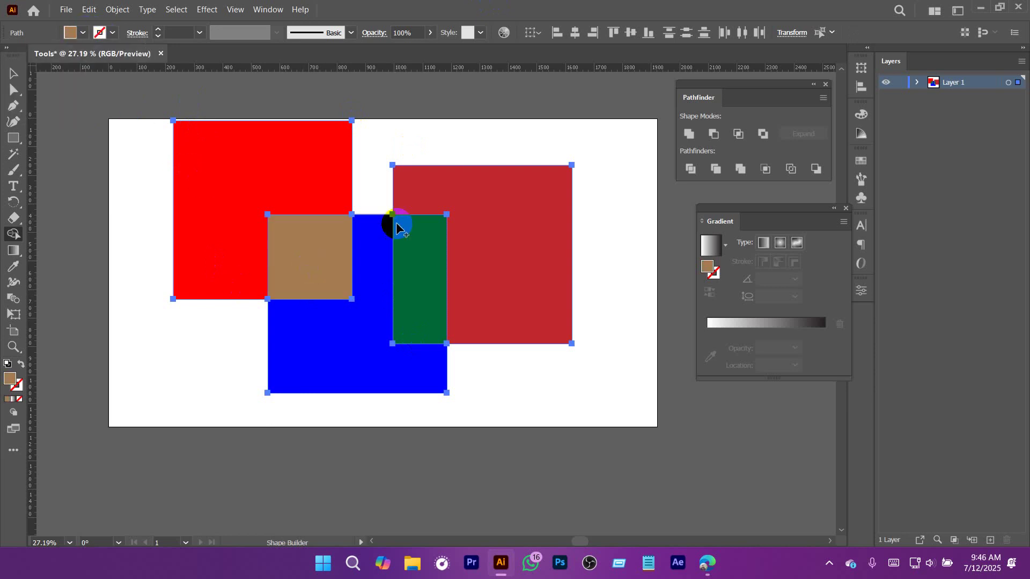
Remove the remaining blue shape with the Shape Builder tool and deselect everything.
left_click(363, 355, "alt")
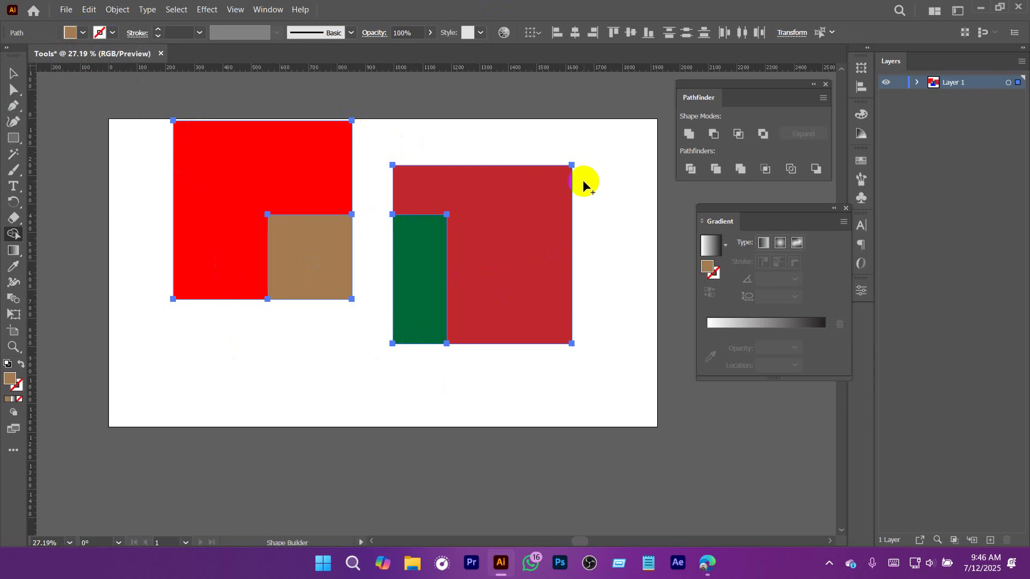
key("v")
left_click(628, 148)
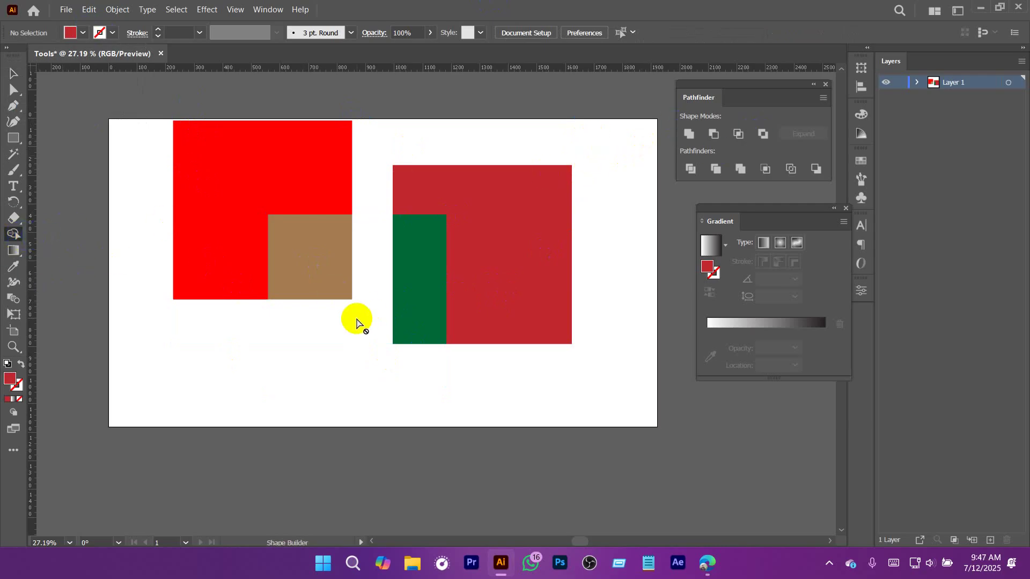
Move the bright red shape together with its brown corner piece down and slightly to the right.
left_click(293, 214)
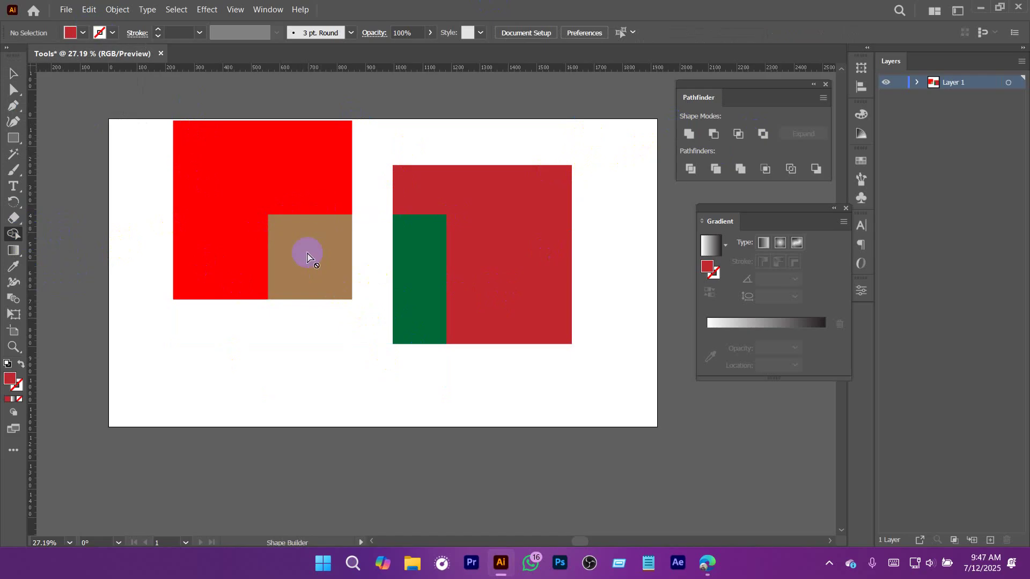
key("v")
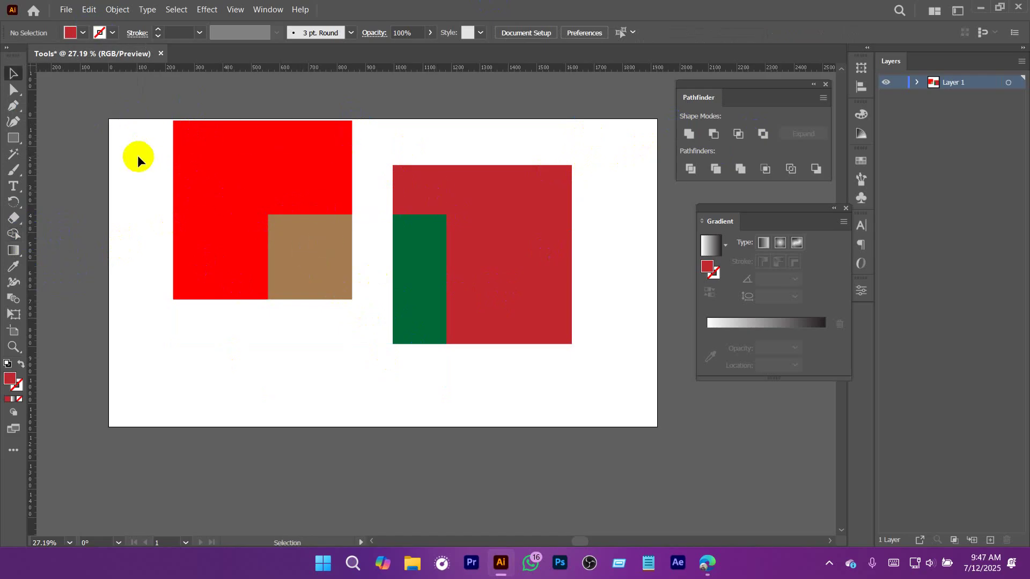
left_click_drag(332, 294, 333, 295)
left_click_drag(287, 233, 303, 275)
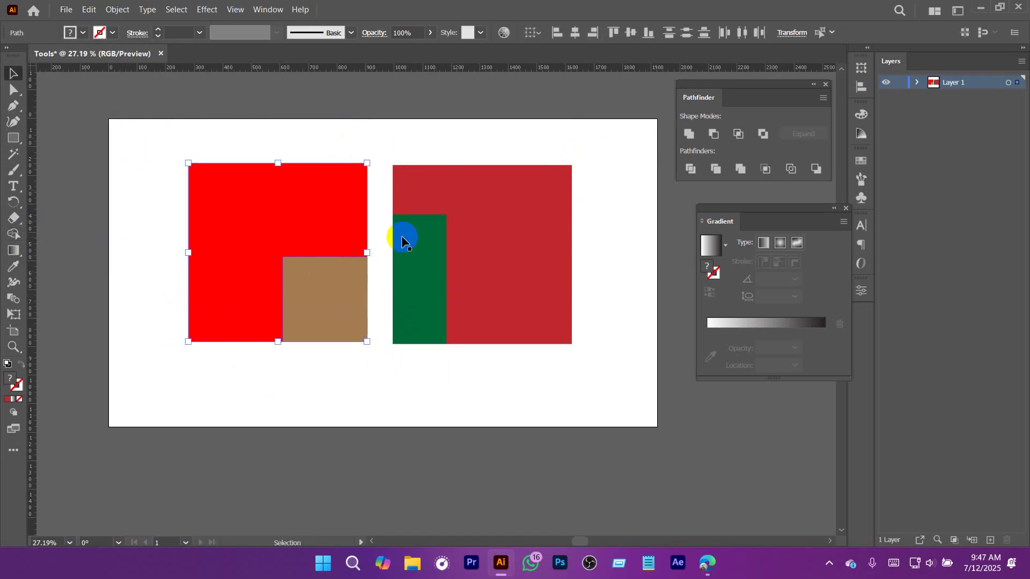
Select all shapes and remove the brown, bright red and green pieces with the Shape Builder tool.
left_click_drag(161, 119, 567, 378)
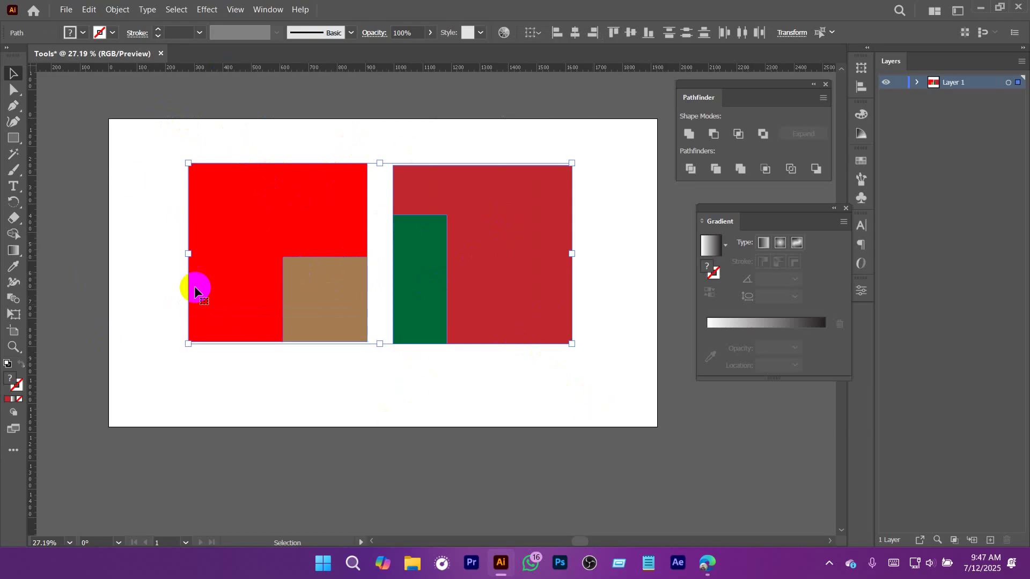
left_click(14, 235)
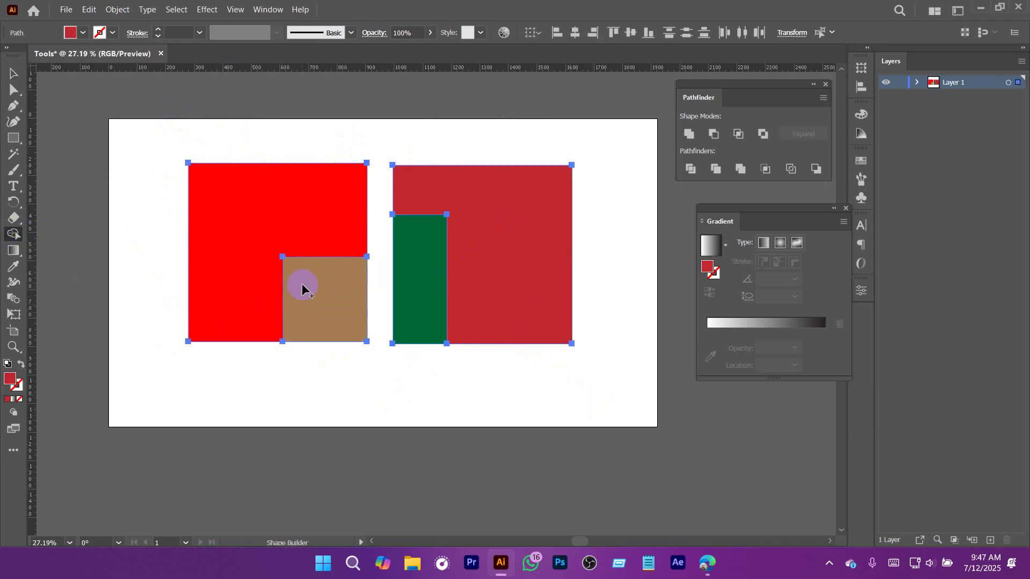
left_click(324, 295, "alt")
left_click(283, 220, "alt")
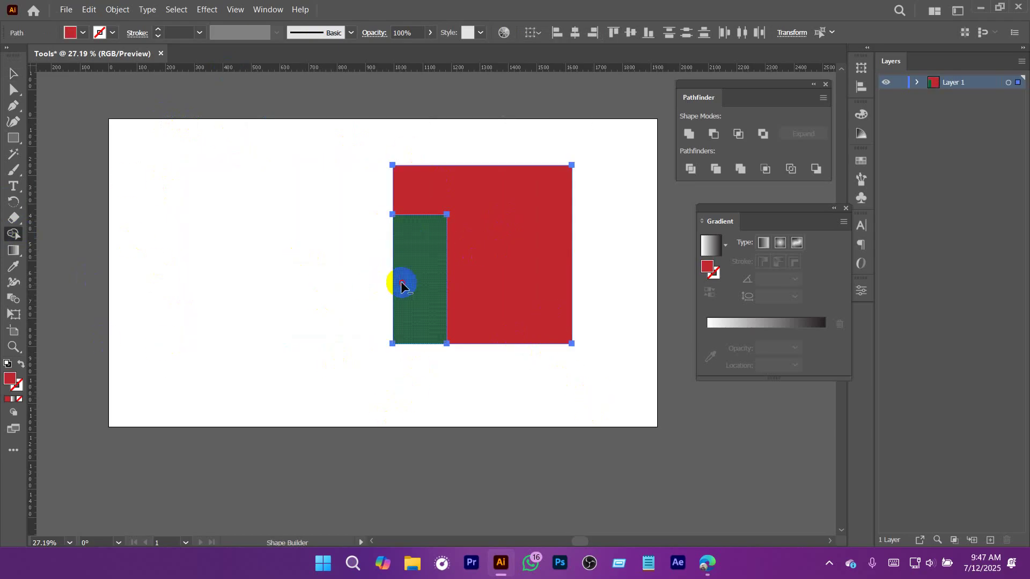
left_click(403, 280, "alt")
Delete the remaining dark red shape from the artboard.
key("v")
left_click_drag(307, 176, 602, 379)
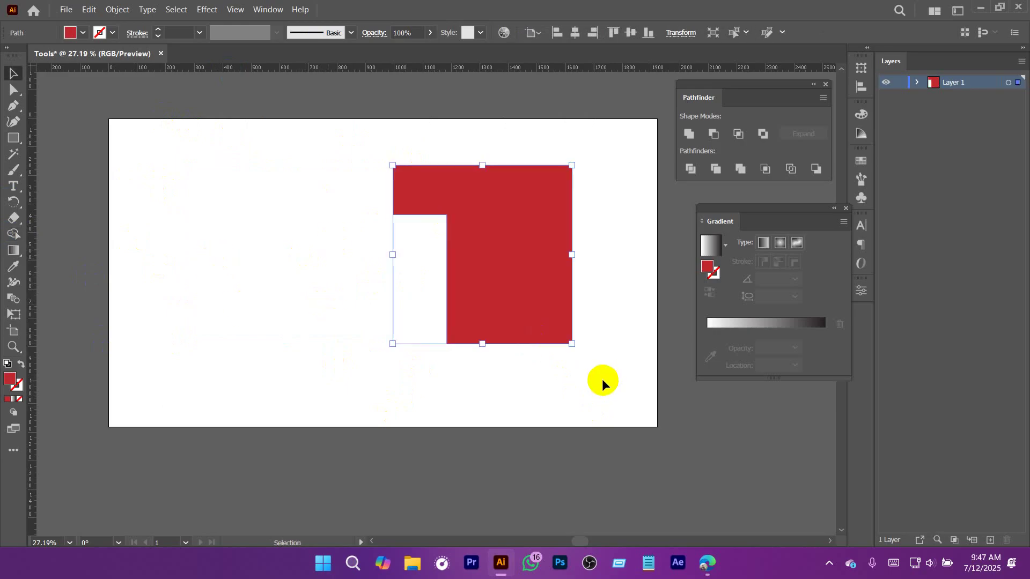
key("Delete")
Place a placeholder text line in the upper-left part of the empty artboard with the Type tool.
scroll(236, 322, "down", 1)
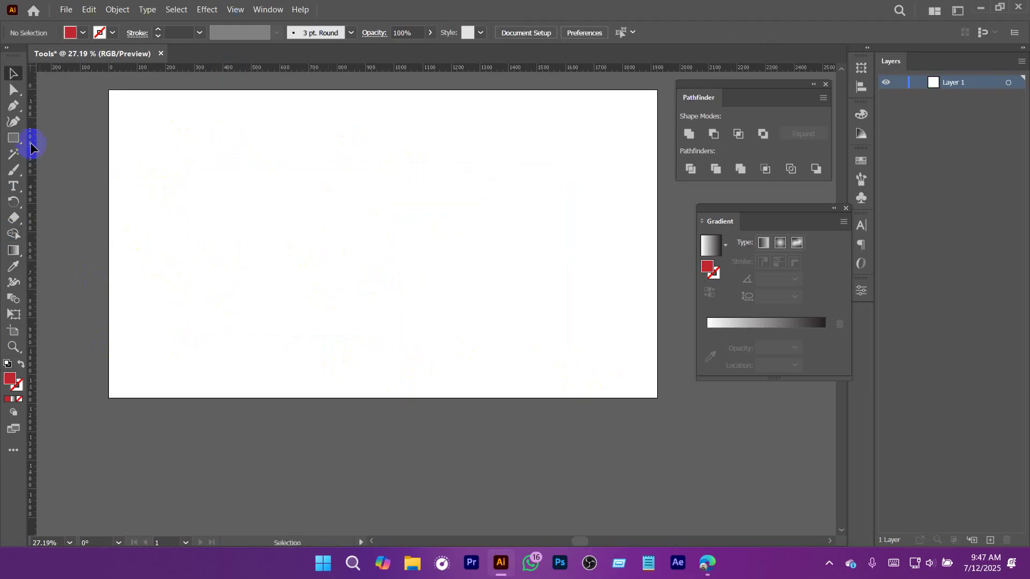
left_click(15, 187)
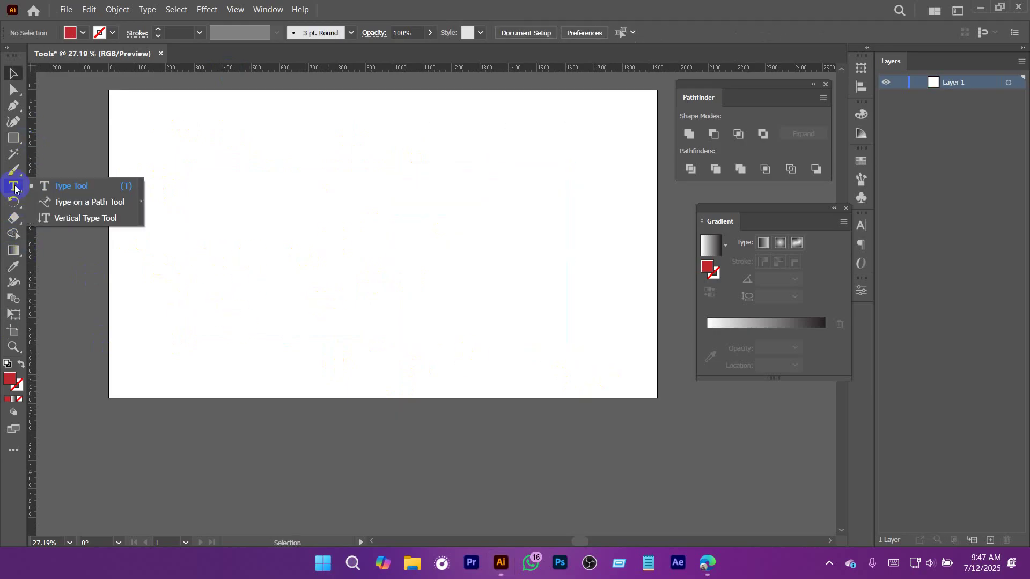
left_click(520, 158)
left_click_drag(244, 161, 257, 194)
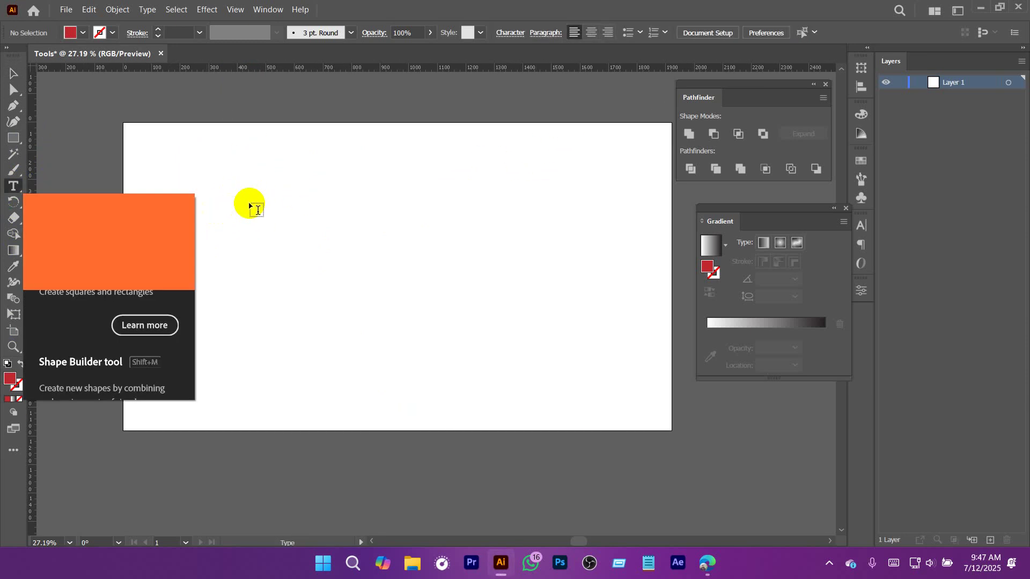
left_click(251, 204)
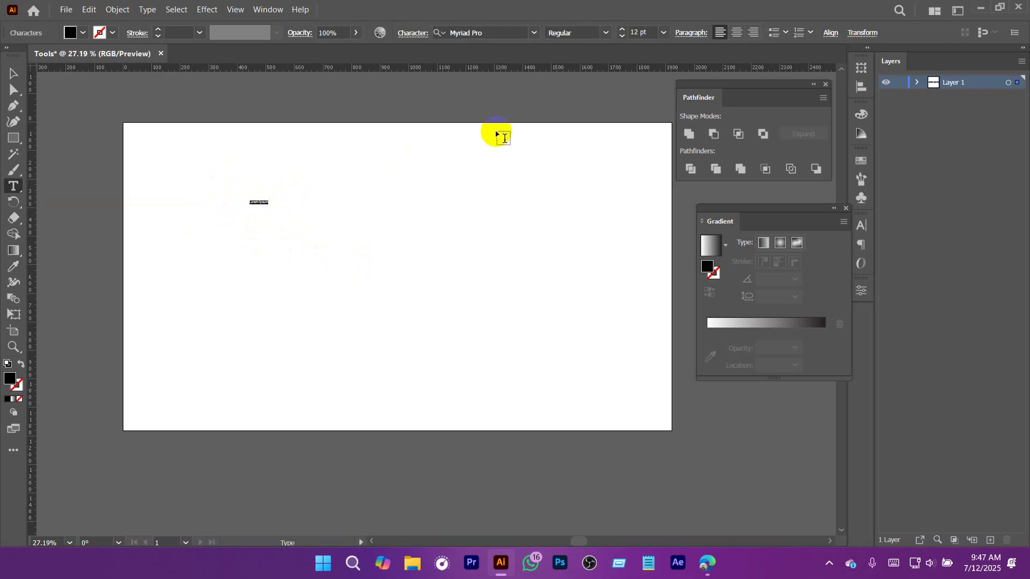
Display the Character settings and place them over the artboard, to the right of the placeholder text.
left_click(269, 11)
mouse_move(304, 561)
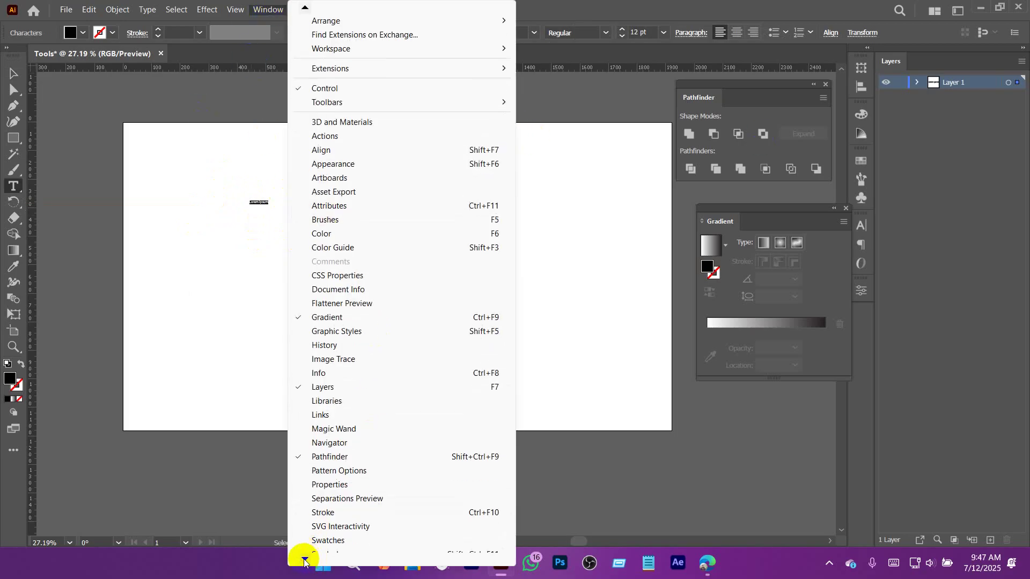
mouse_move(357, 528)
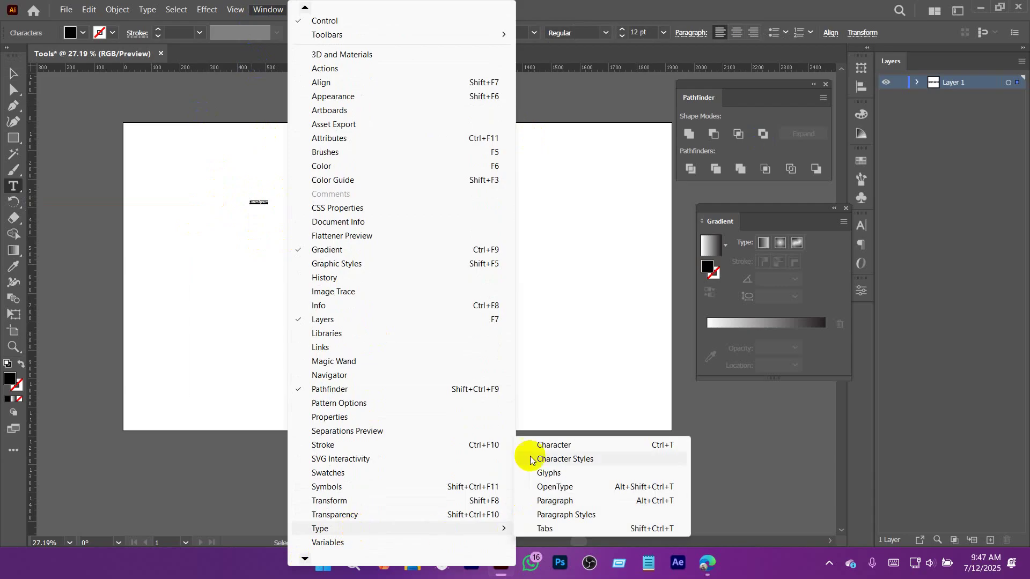
left_click(553, 446)
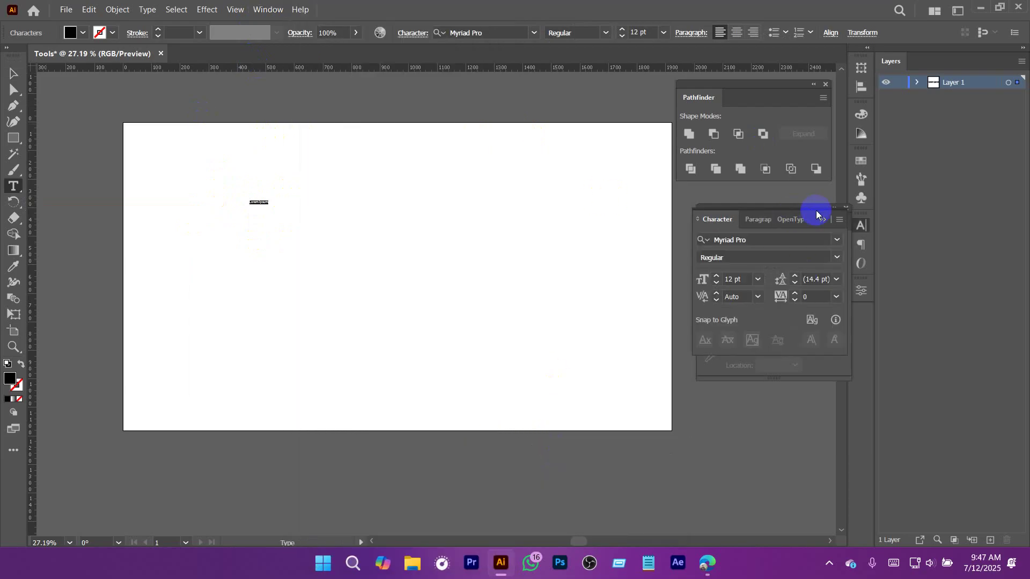
left_click_drag(812, 219, 574, 145)
Review the font family and choose the Regular font style for the selected placeholder text.
left_click(535, 159)
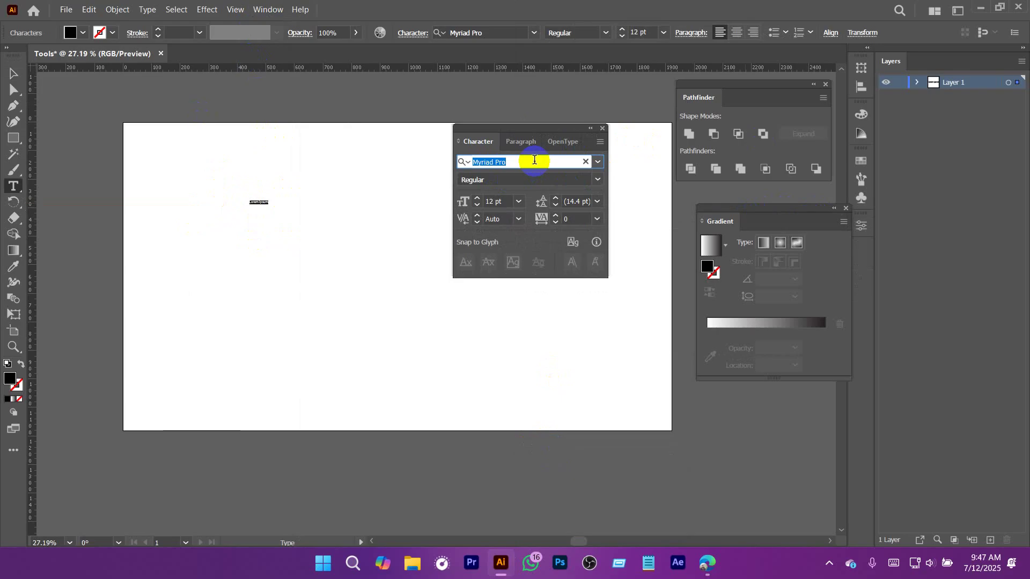
left_click(597, 182)
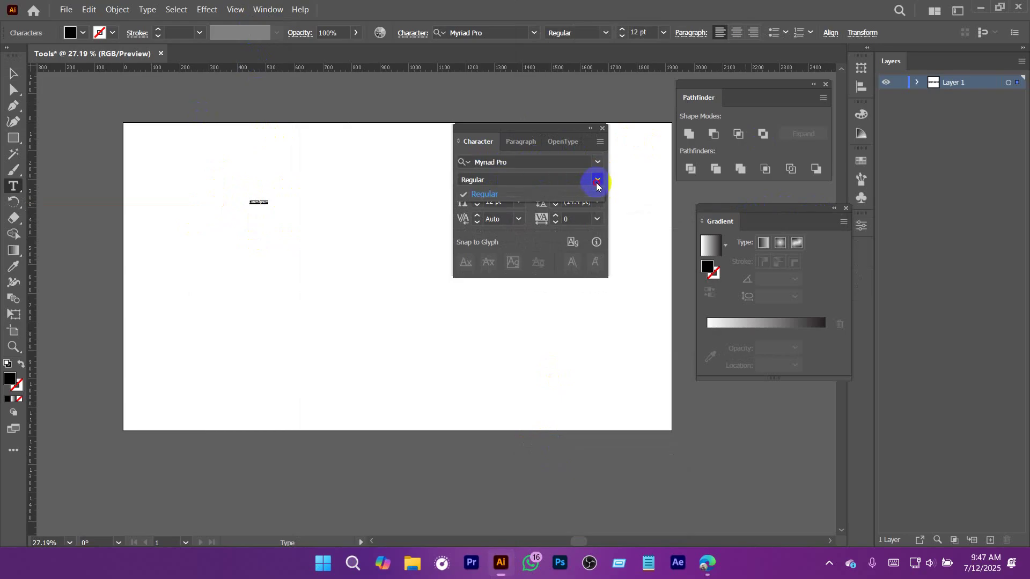
left_click(492, 195)
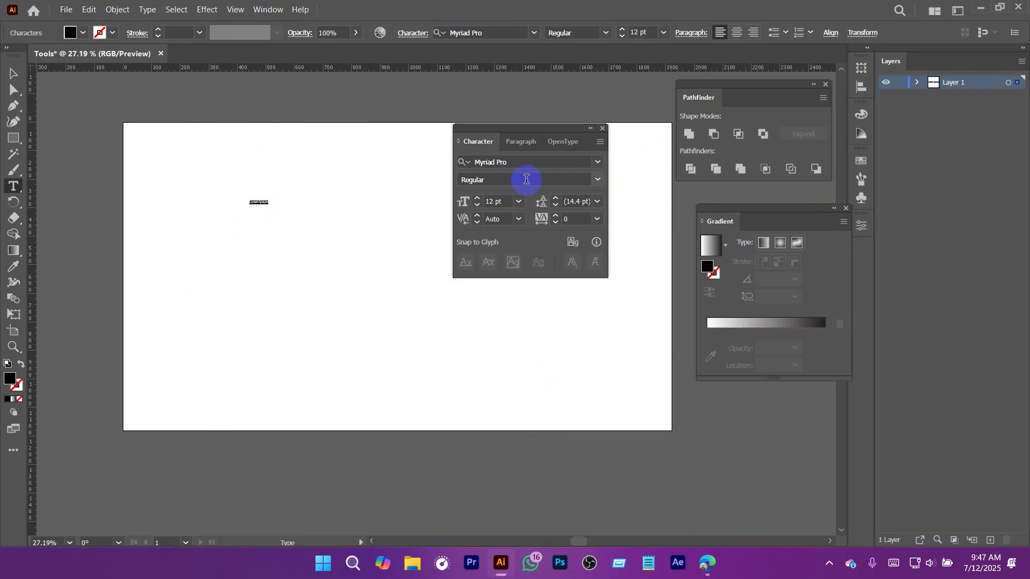
left_click(511, 177)
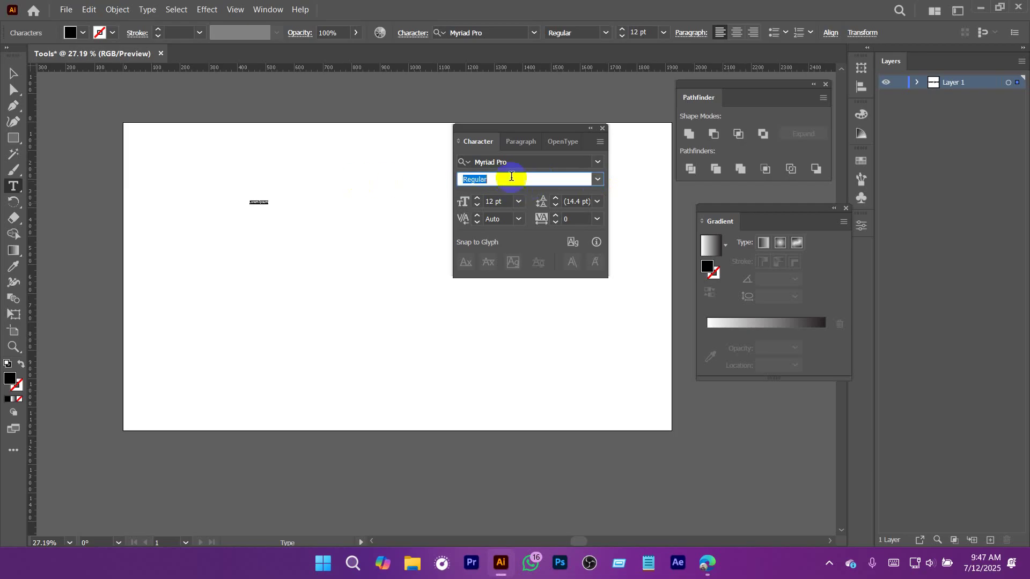
Set the font size of the selected placeholder text to 100 pt.
left_click(501, 201)
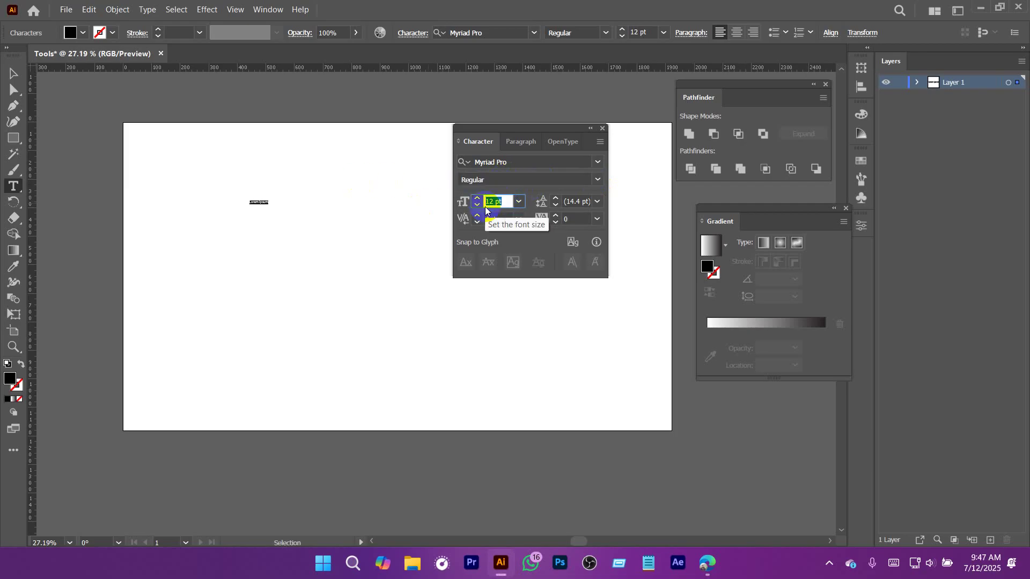
type("100")
key("Return")
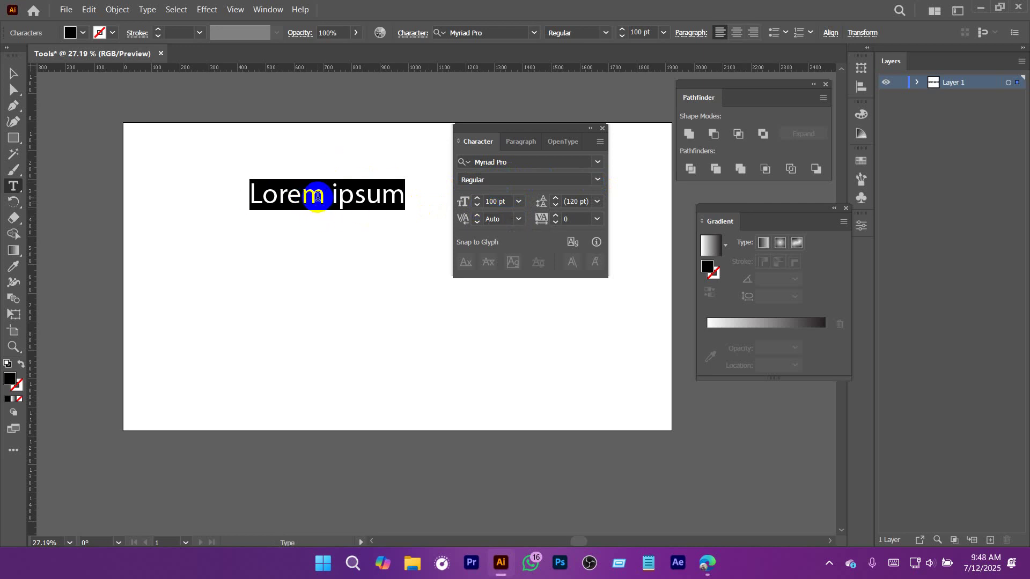
Select the whole "Lorem ipsum" text and set its tracking to 150.
left_click(317, 197)
left_click_drag(251, 192, 436, 209)
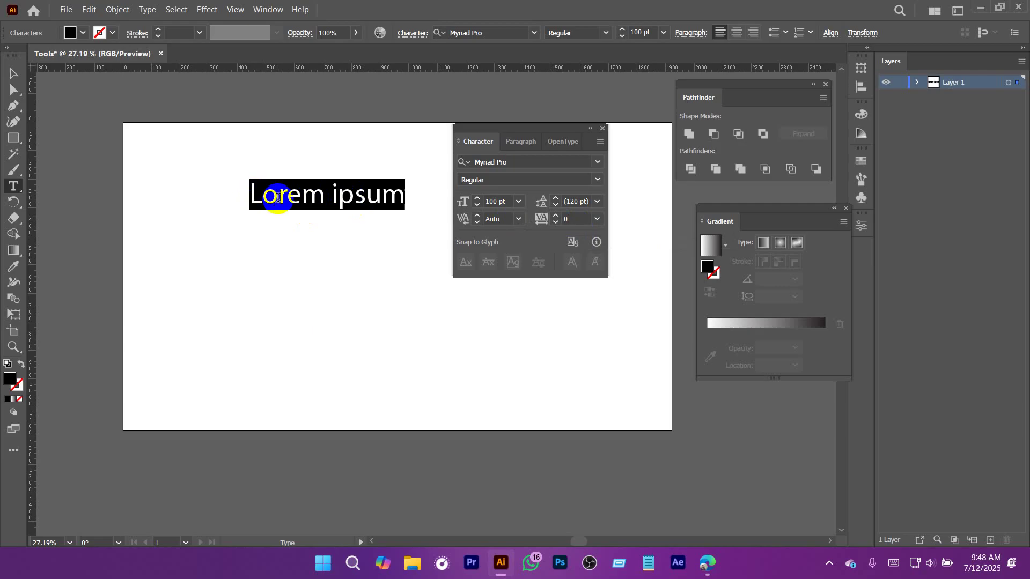
left_click(556, 224)
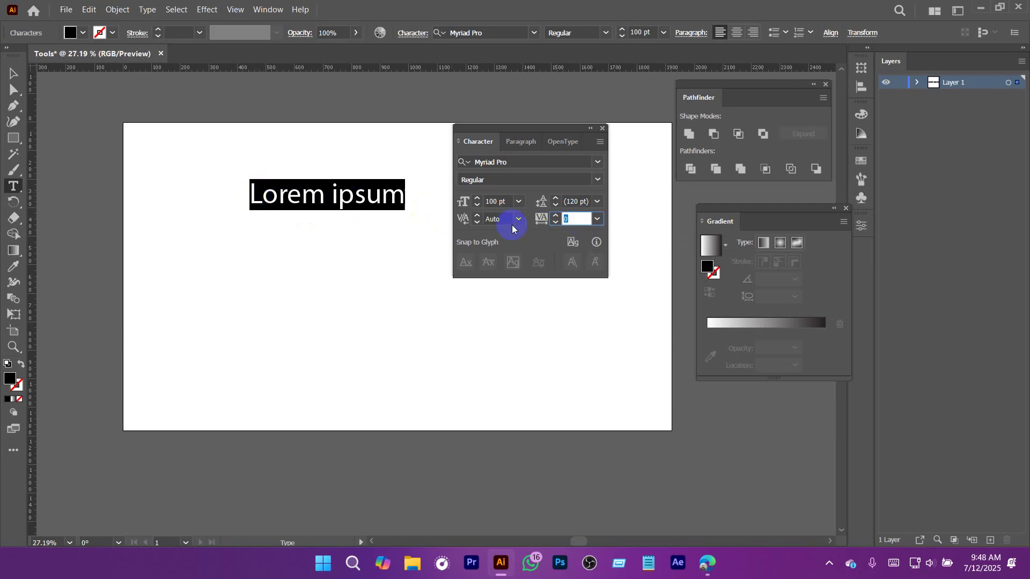
type("150")
key("Return")
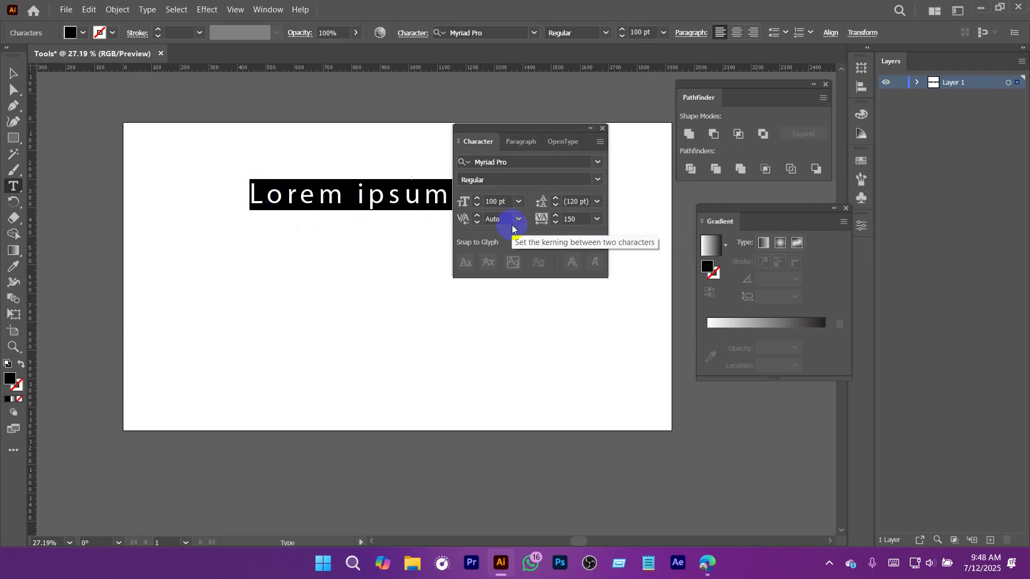
Set the tracking of the selected "Lorem ipsum" text to 200.
left_click(581, 217)
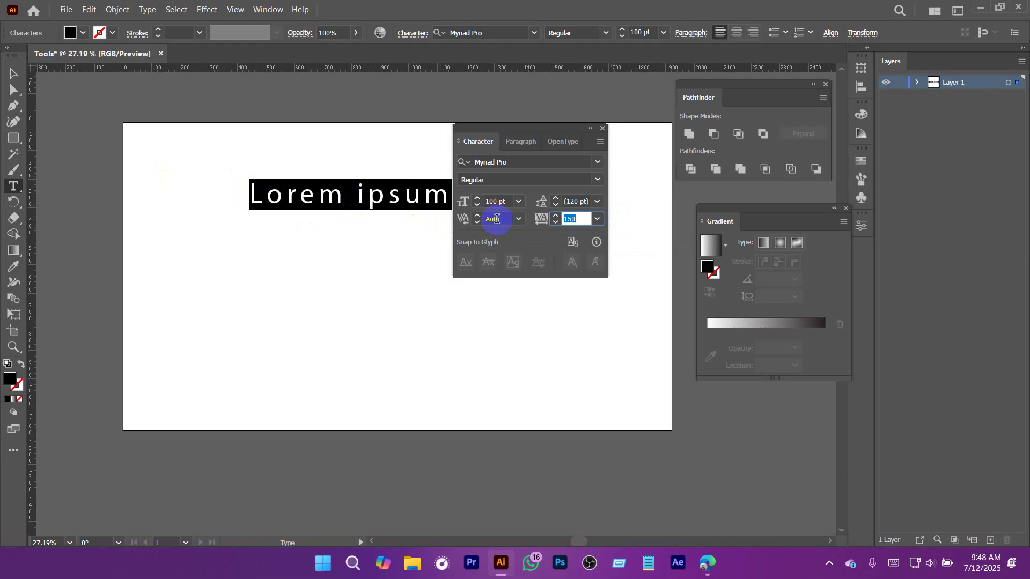
type("200")
key("Return")
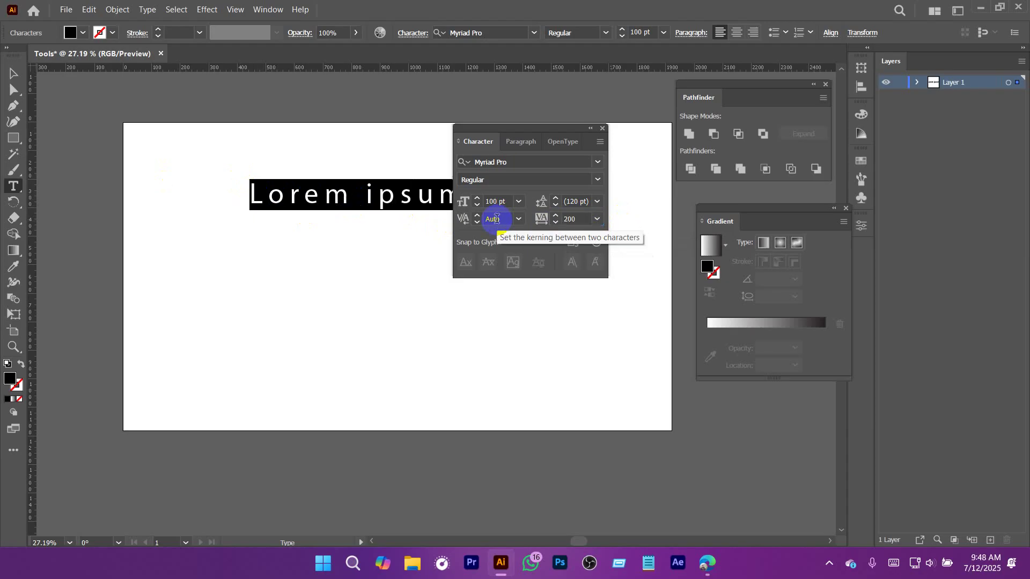
Move the "Lorem ipsum" text left on the artboard and shift the Character settings slightly away from it.
left_click(15, 75)
left_click_drag(375, 200, 322, 196)
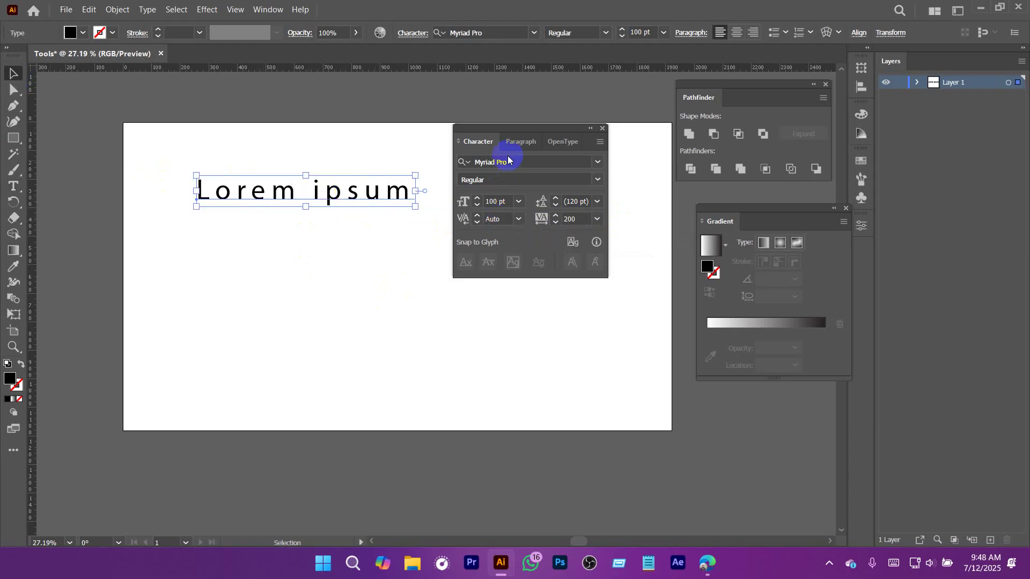
left_click_drag(532, 134, 554, 129)
left_click(265, 256)
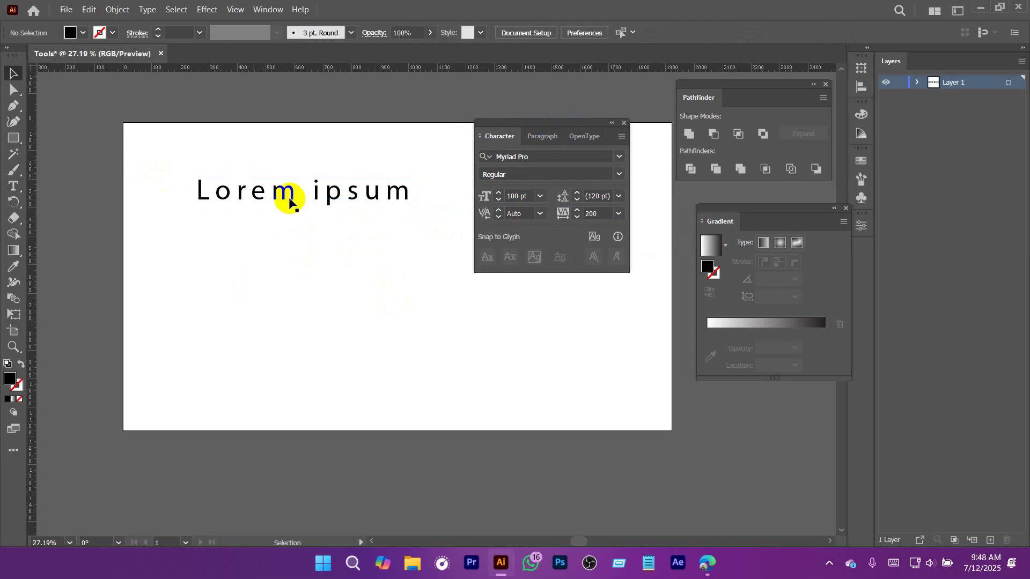
Scale the "Lorem ipsum" text up to about 109 pt near the artboard's upper-left corner and reposition the Character settings.
left_click(289, 198)
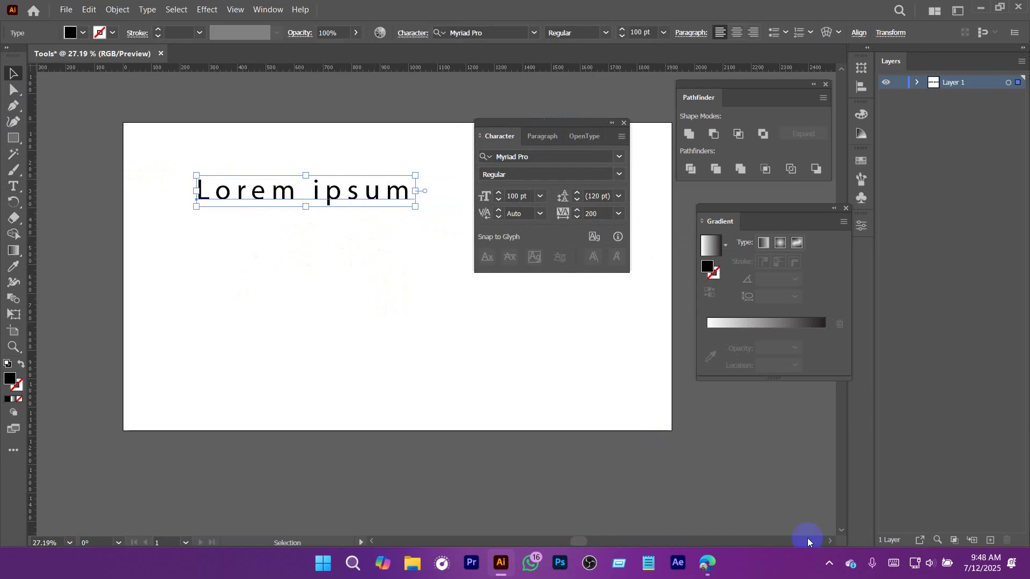
left_click(829, 563)
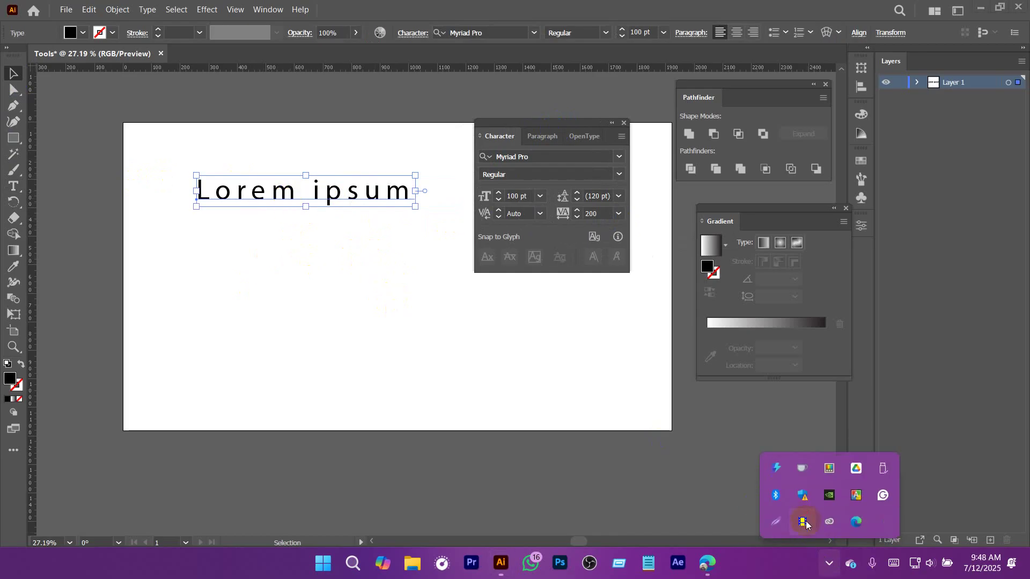
left_click_drag(541, 131, 568, 158)
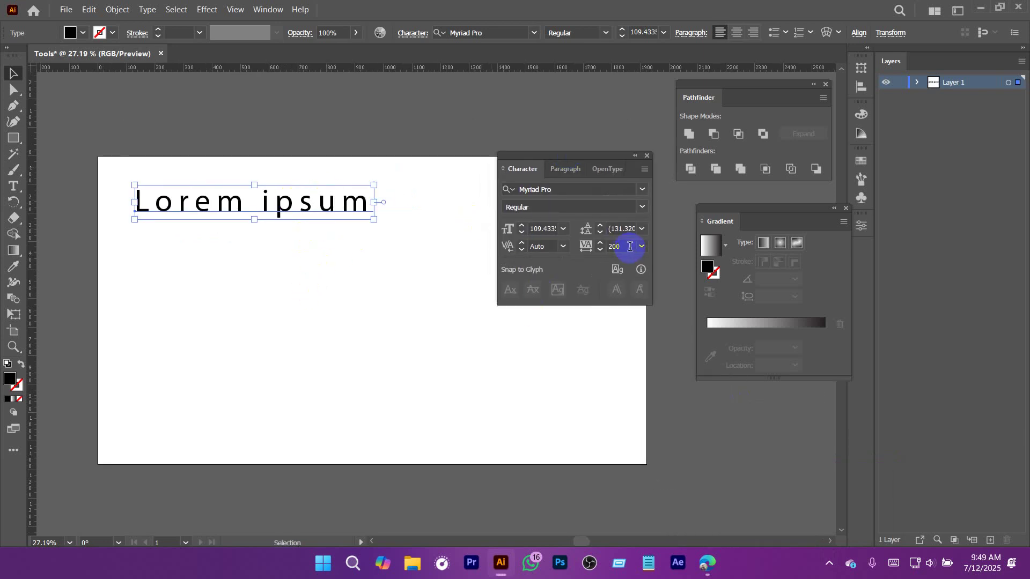
left_click(629, 247)
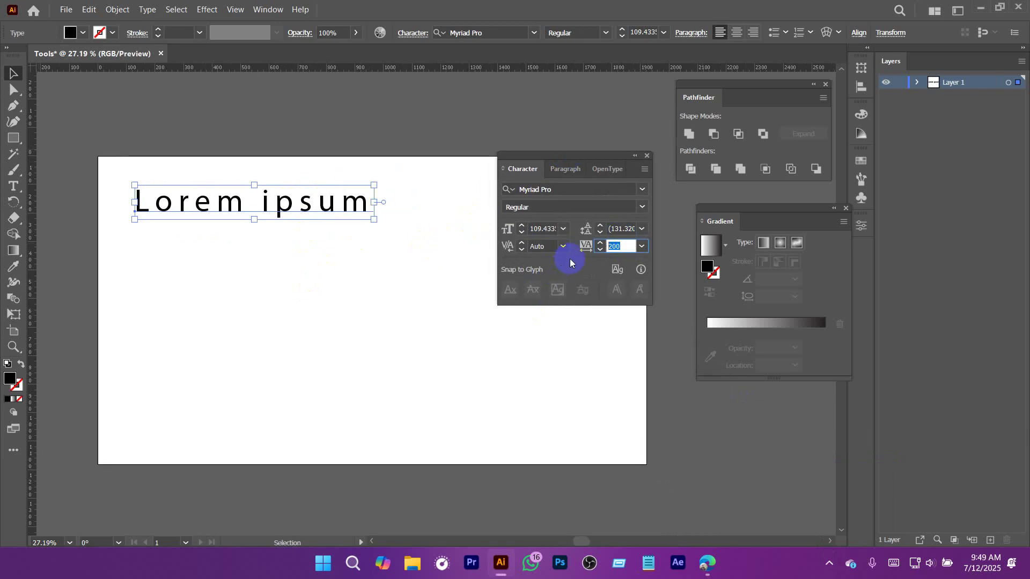
left_click(248, 302)
Draw a text area below the "Lorem ipsum" heading with the Type tool, filled with placeholder text.
left_click(13, 186)
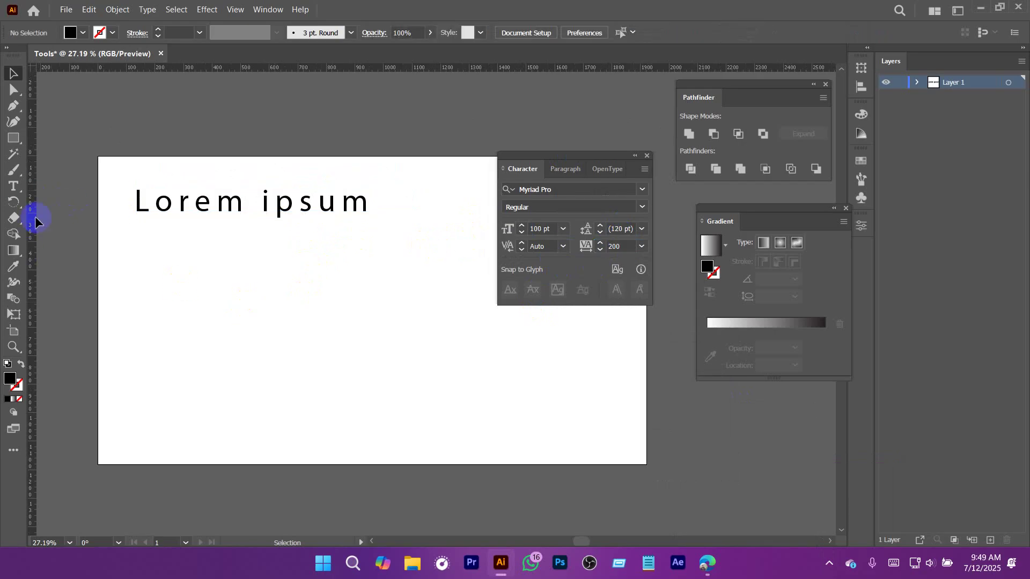
left_click_drag(178, 260, 489, 439)
key("Escape")
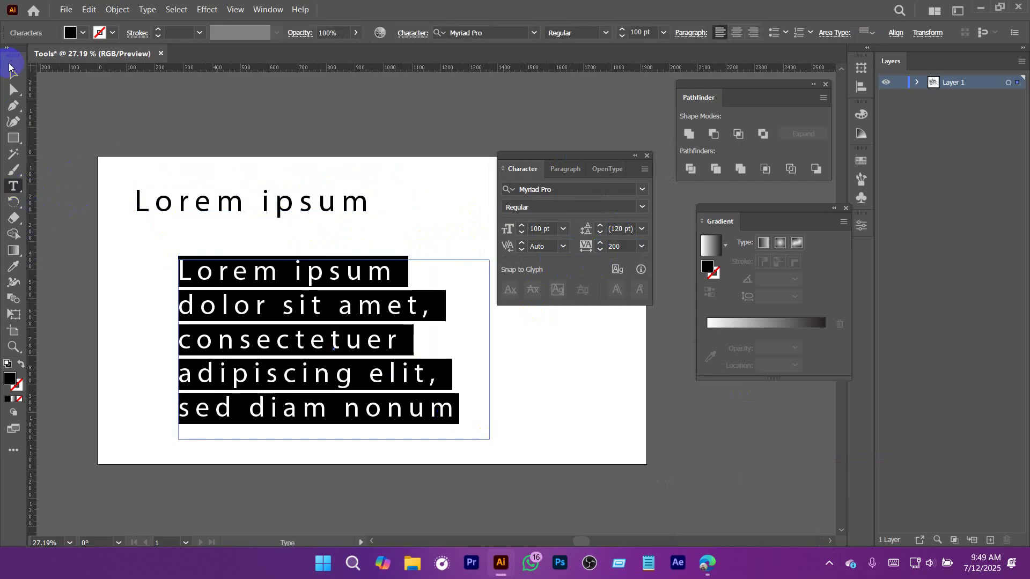
Preview tighter leading values on the placeholder paragraph and keep its leading at Auto.
left_click(295, 317)
left_click(641, 229)
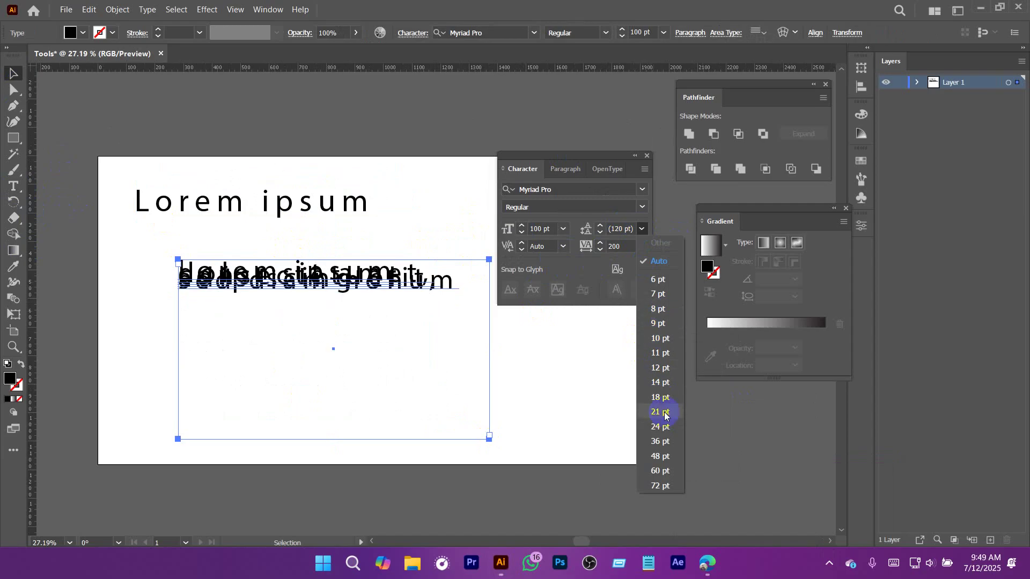
left_click(665, 262)
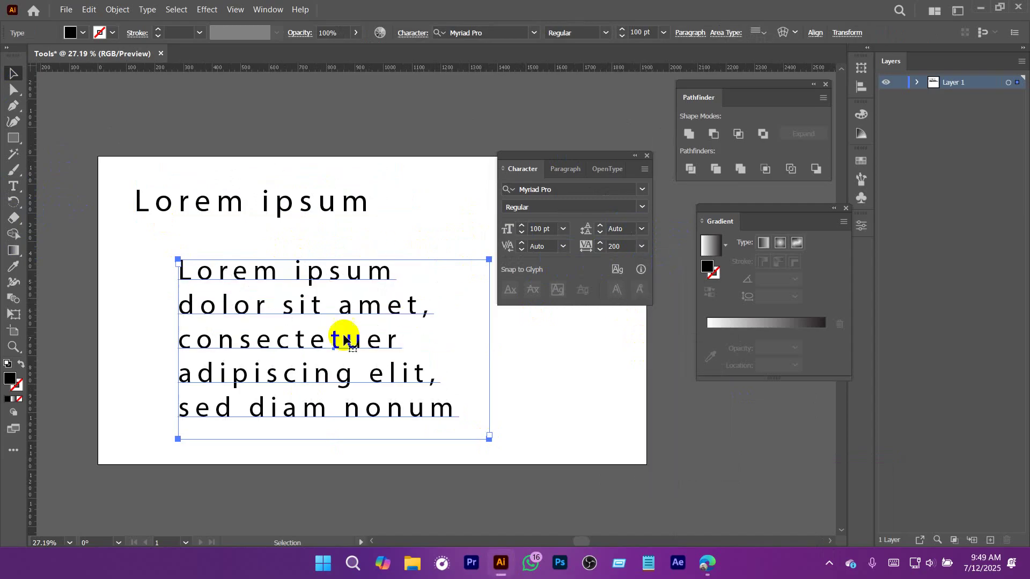
Set the placeholder paragraph's tracking to 0 and look over the leading options without changing them.
left_click(622, 248)
type("0")
key("Return")
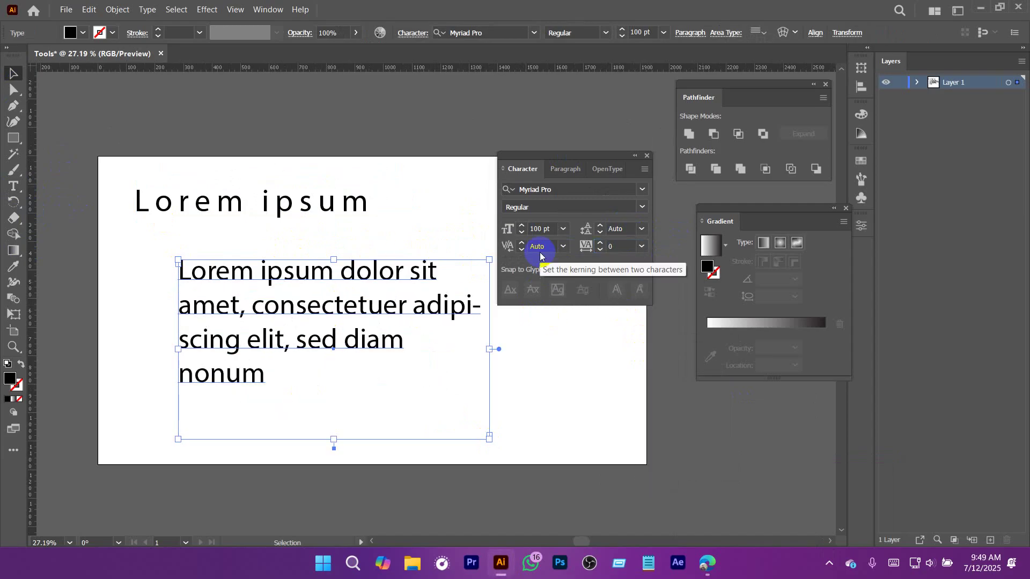
left_click(642, 229)
left_click(620, 362)
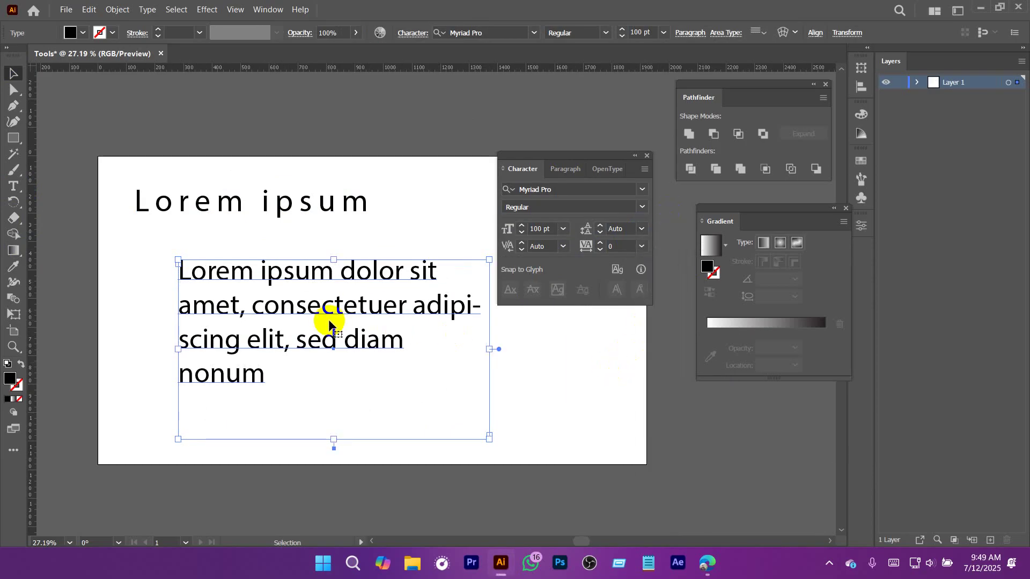
Delete the heading and the placeholder paragraph together, and move the Character settings clear of the artboard's middle.
left_click_drag(601, 157, 615, 125)
left_click_drag(115, 169, 446, 448)
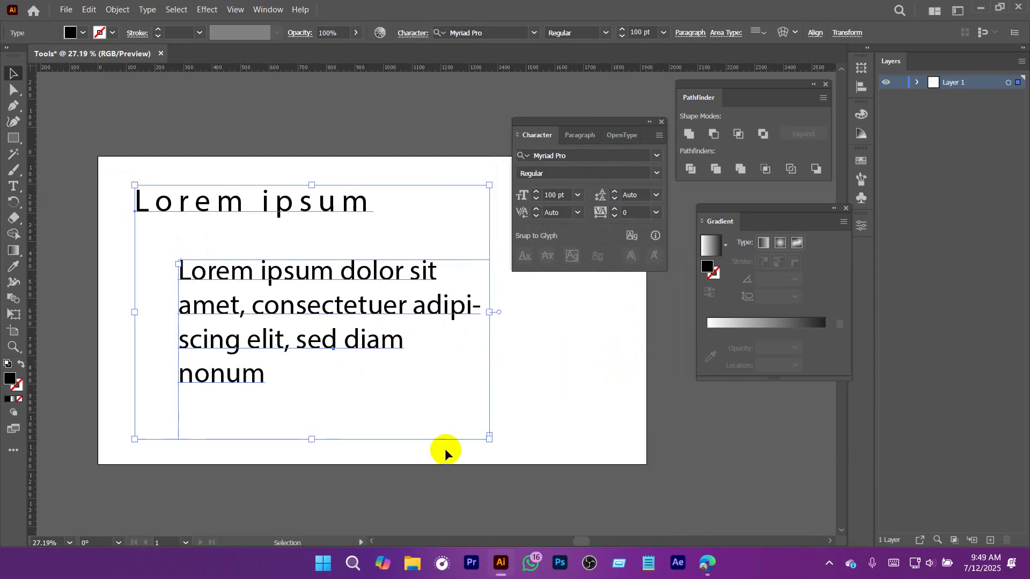
key("Delete")
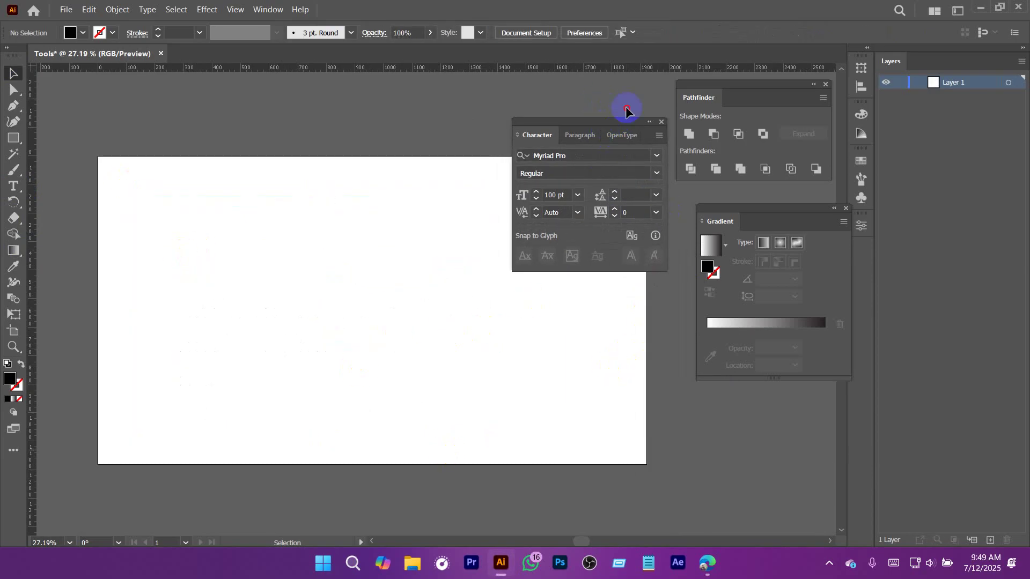
left_click(13, 186)
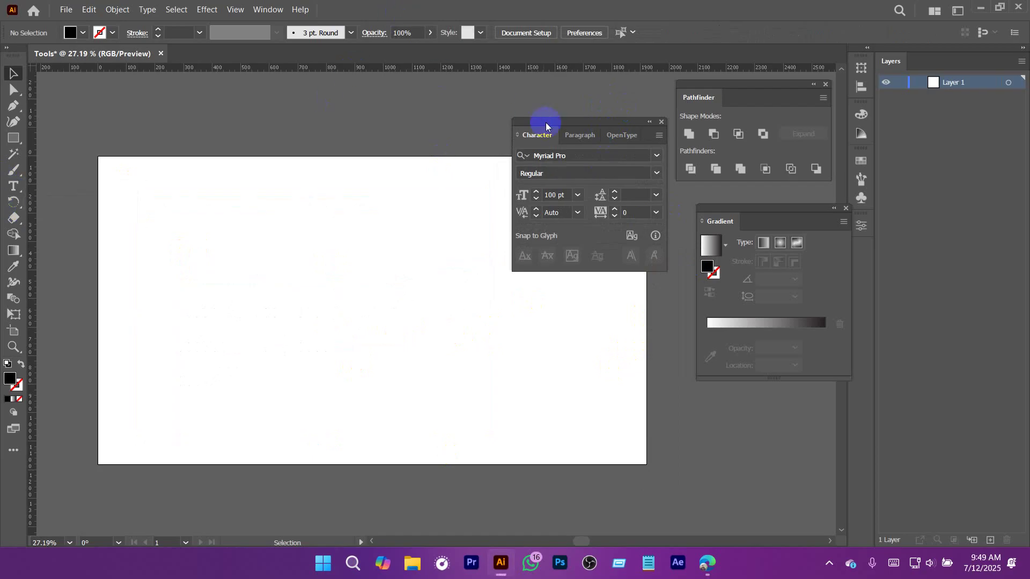
left_click_drag(546, 125, 554, 102)
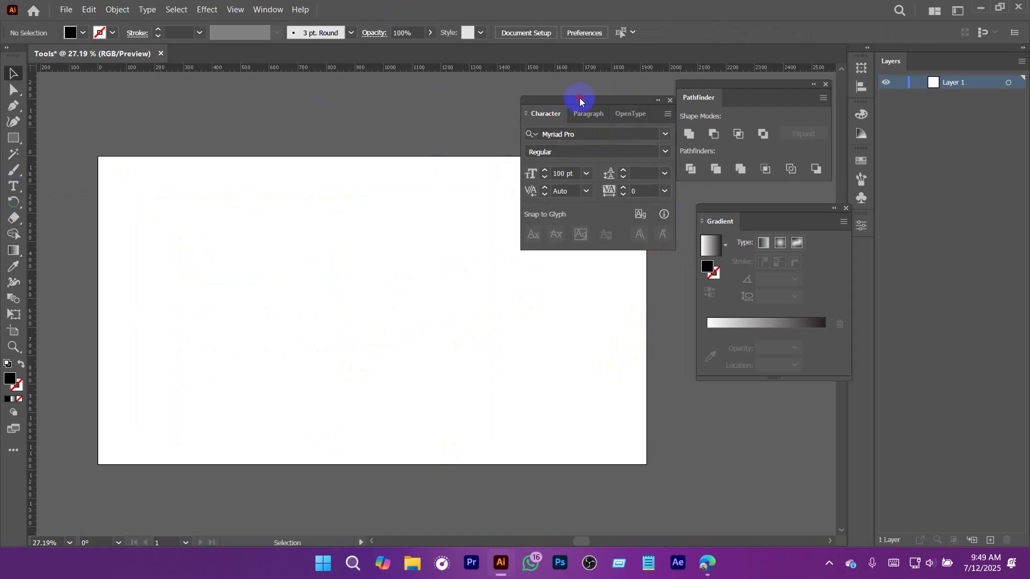
Draw an open curved path with the Pen tool, dipping toward the artboard's lower right and looping back to its upper edge.
left_click(19, 111)
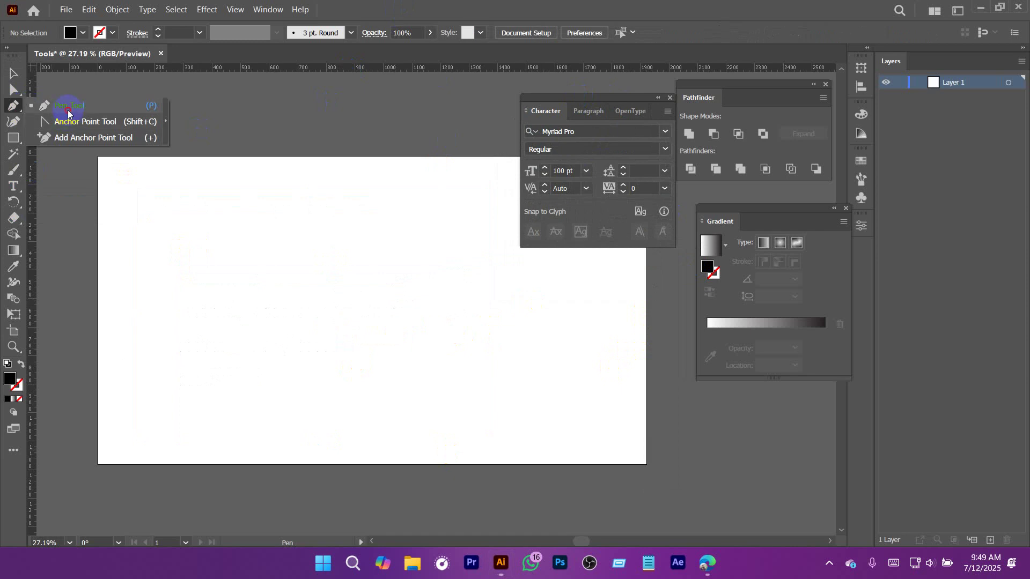
left_click_drag(150, 247, 222, 234)
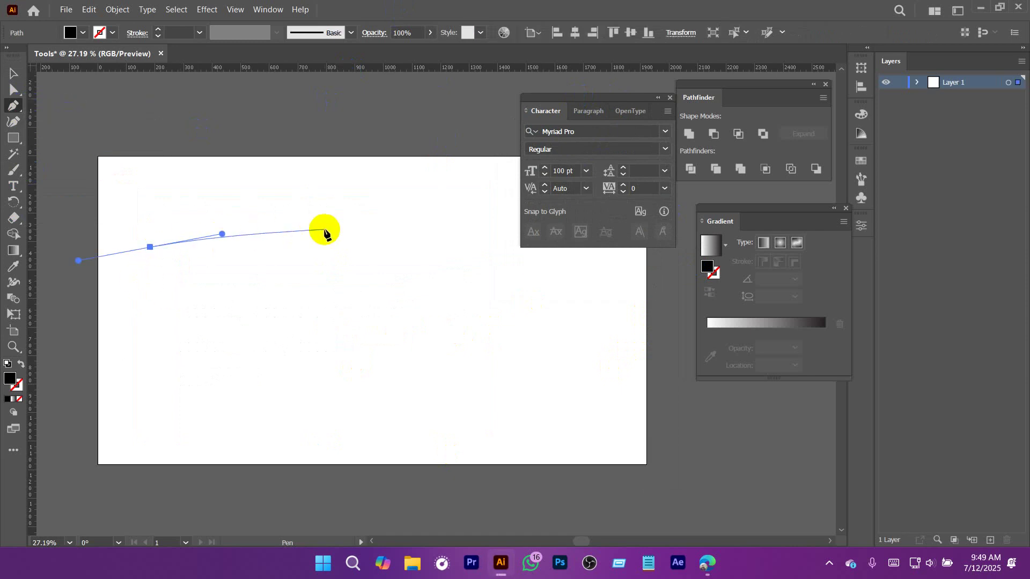
key("ctrl+z")
left_click(164, 221)
left_click_drag(365, 296, 442, 392)
left_click_drag(507, 365, 575, 293)
left_click_drag(462, 187, 367, 165)
left_click(241, 159)
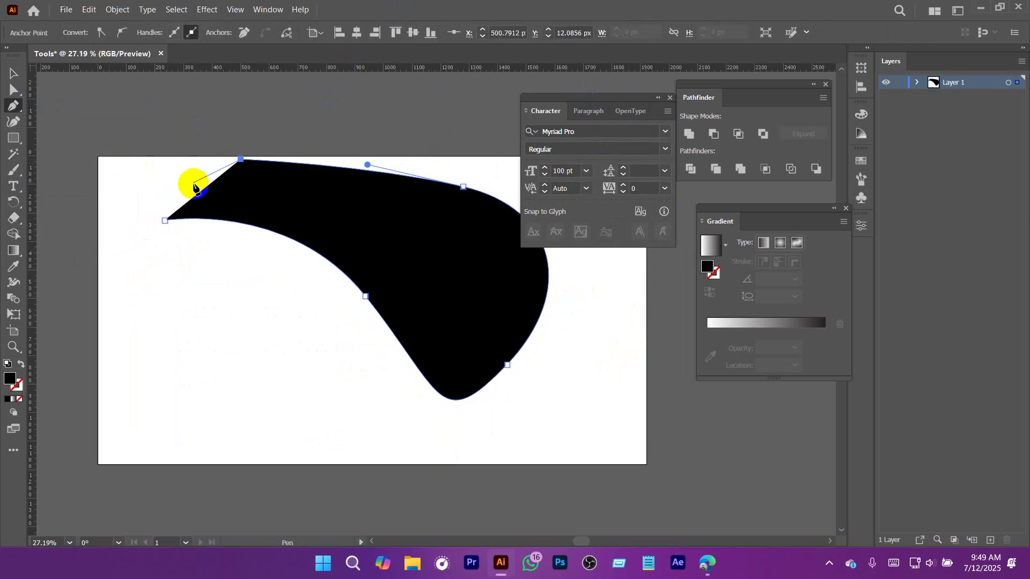
key("v")
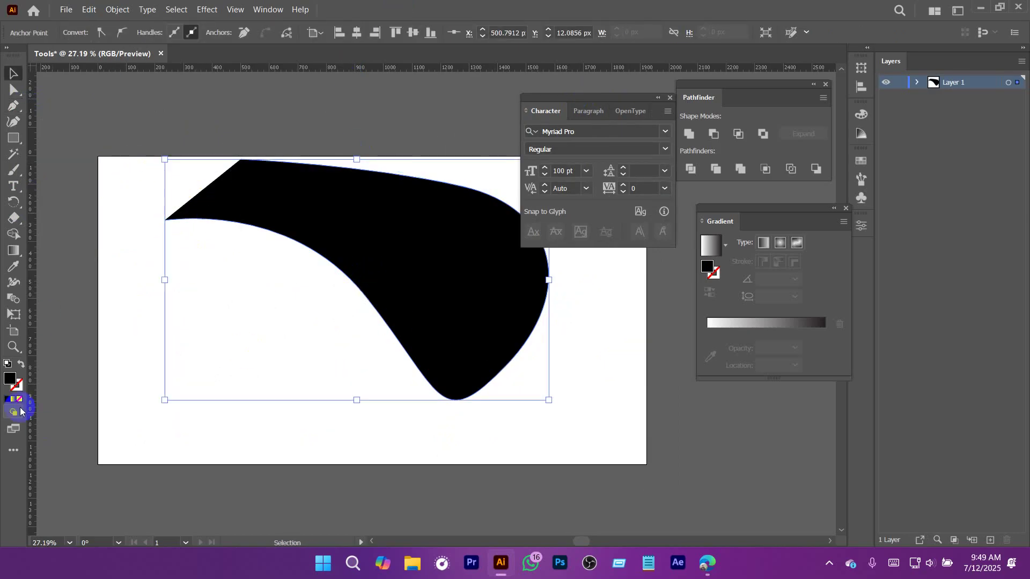
Remove the curved path's fill and give it a 1 pt stroke.
left_click(21, 400)
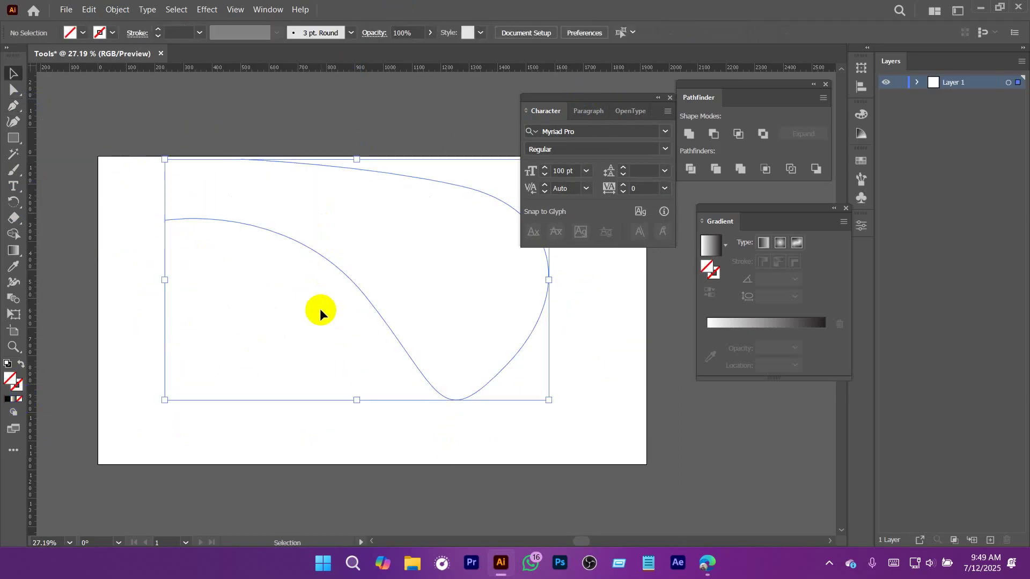
left_click(184, 37)
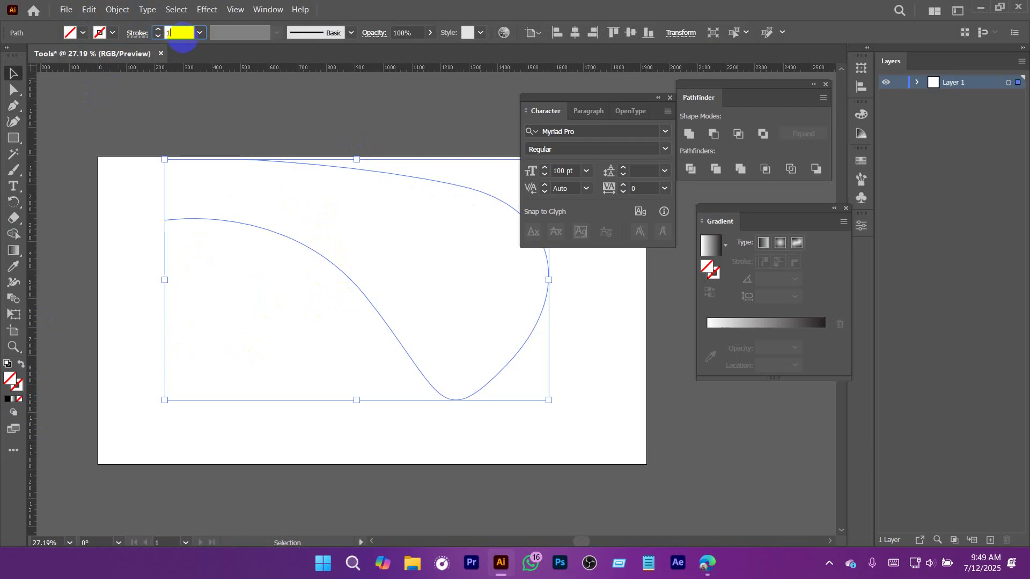
left_click(271, 339)
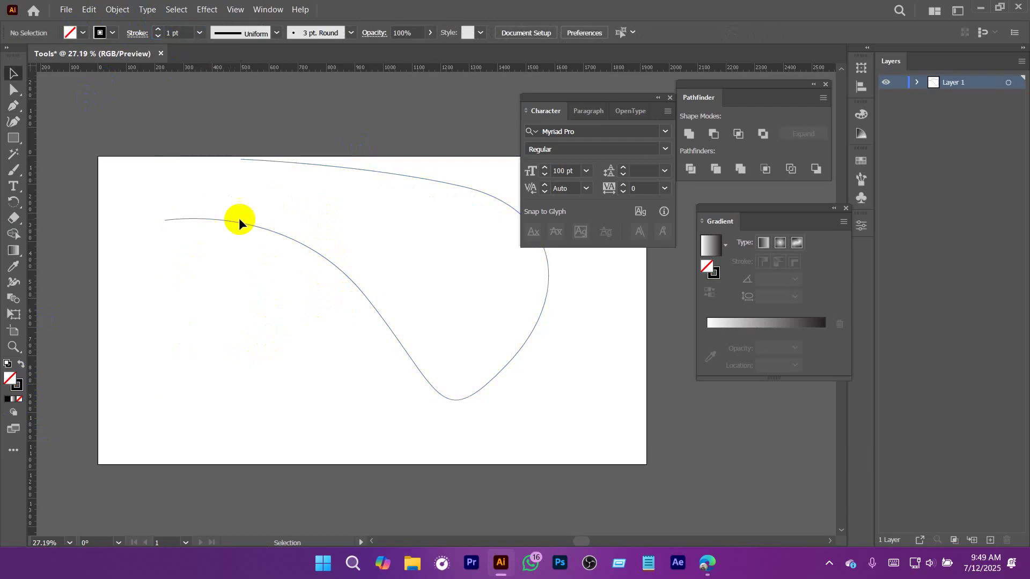
Move the curve lower and add placeholder text along it from its left end with the Type on a Path tool.
left_click_drag(323, 262, 313, 301)
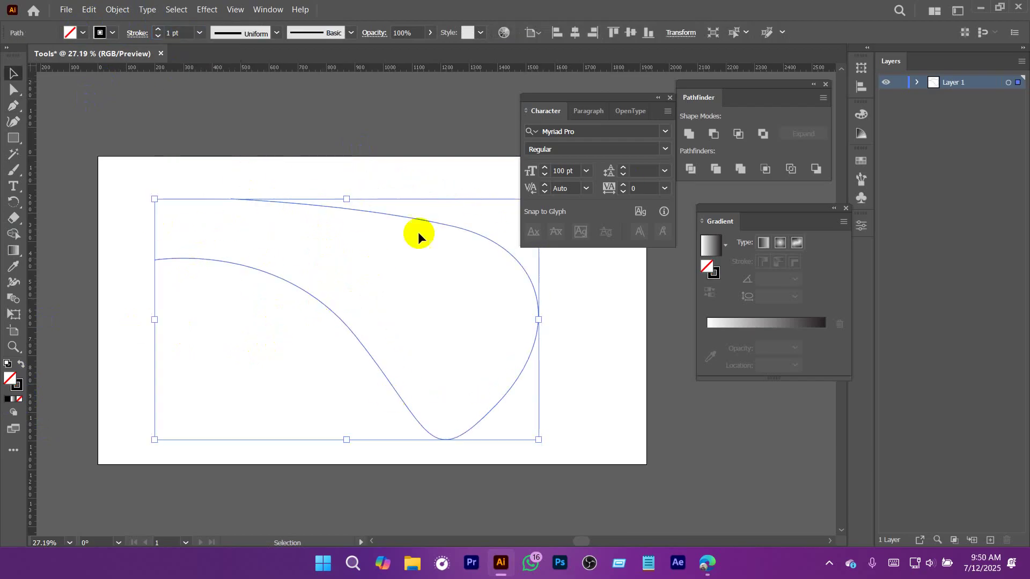
left_click_drag(13, 187, 70, 203)
left_click(160, 260)
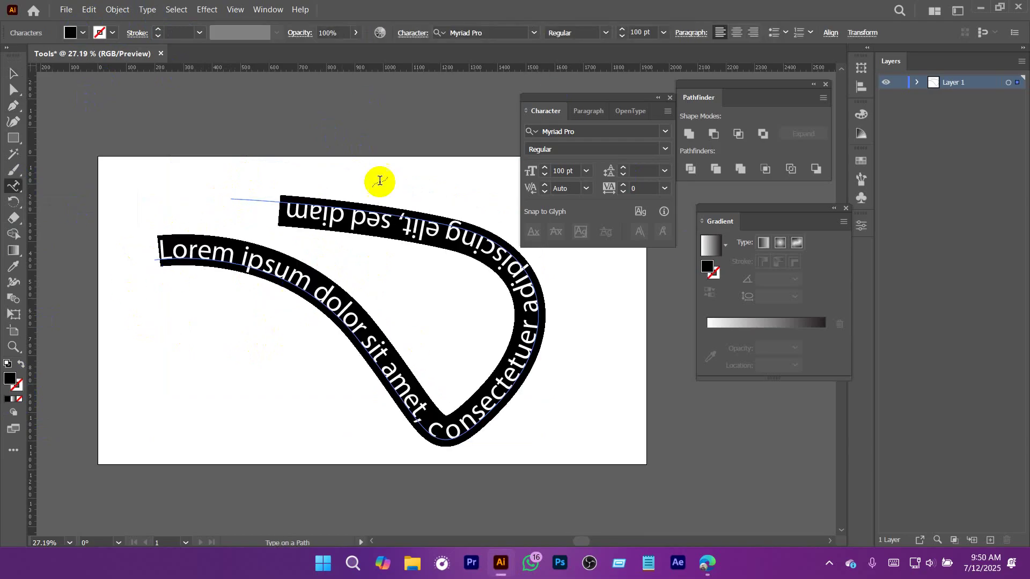
left_click(14, 73)
left_click_drag(626, 98, 745, 111)
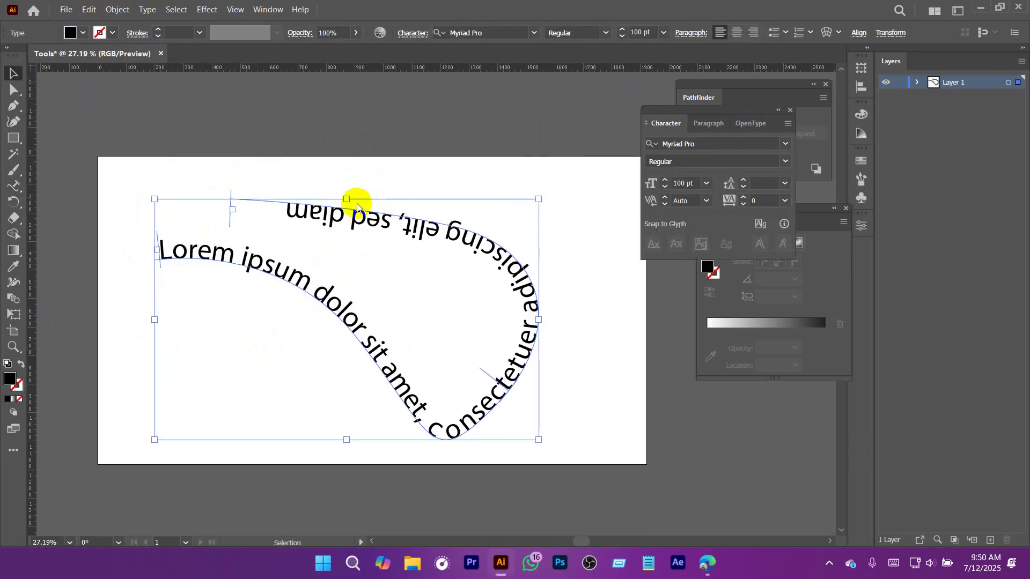
Shorten the text's extent along the curve by moving its end bracket, and shift the whole path text left.
key("a")
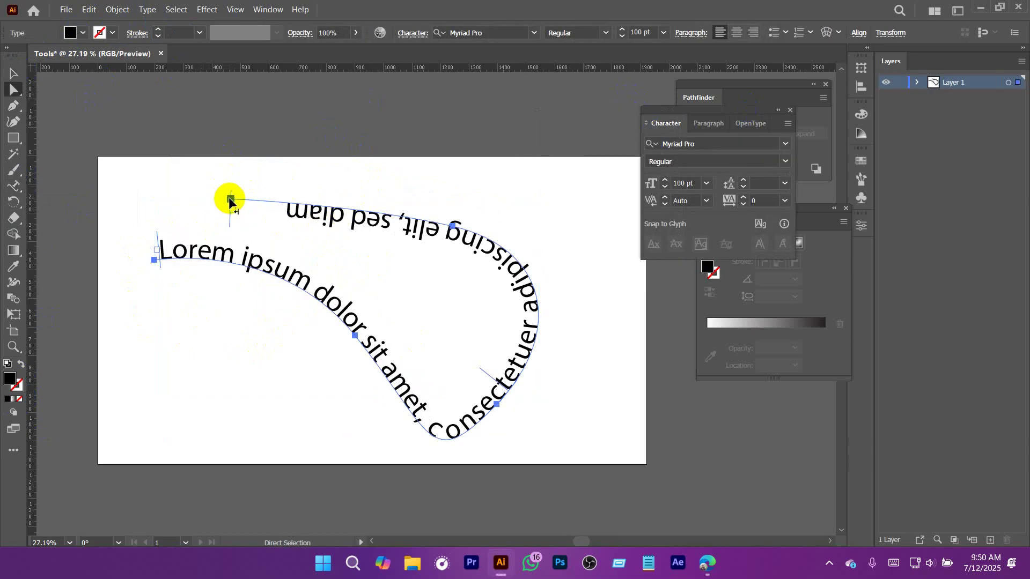
left_click_drag(231, 199, 377, 147)
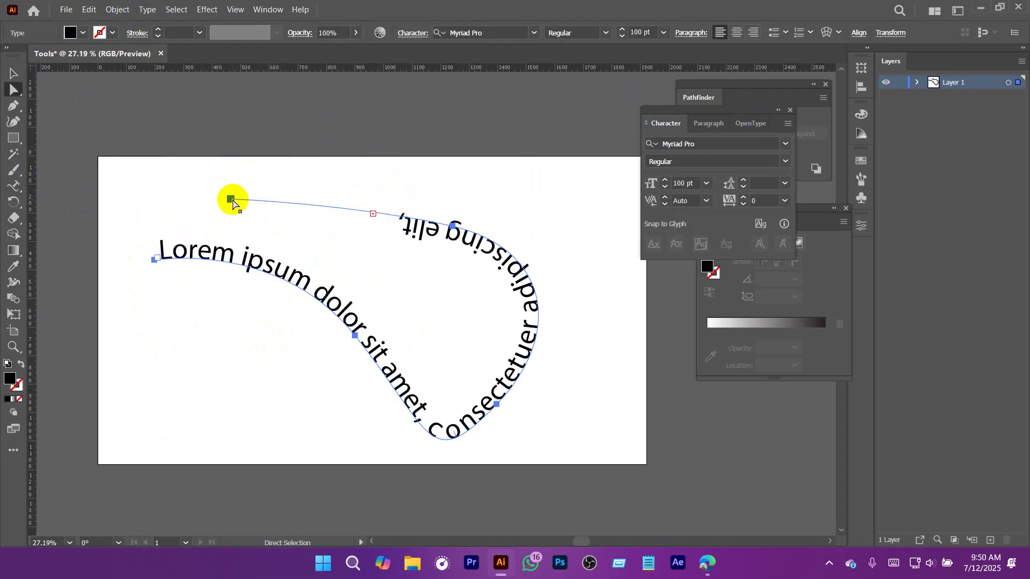
left_click_drag(372, 212, 283, 213)
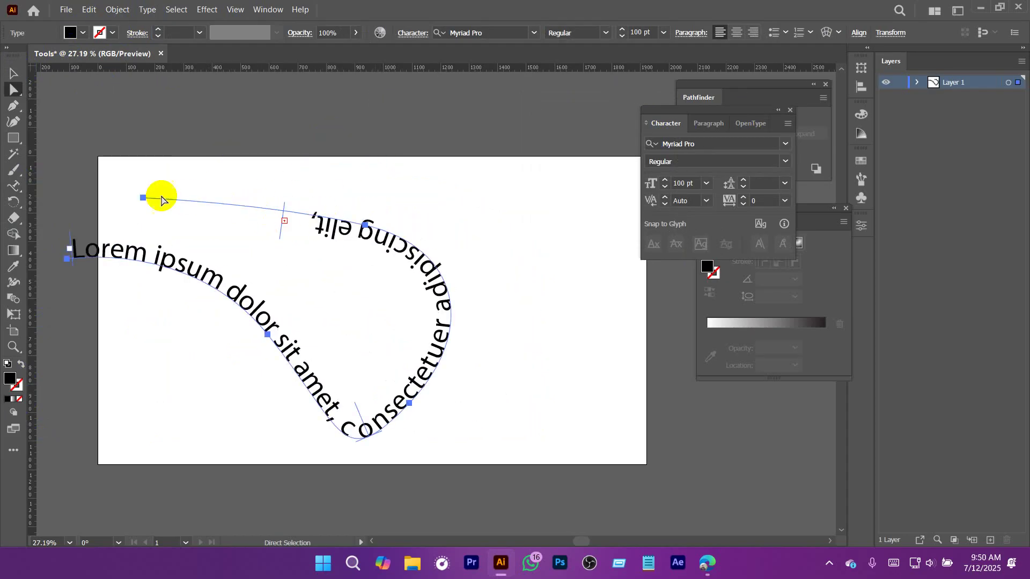
Reshape the text path by moving its upper end, upper curve, lower curve and left dip anchor points and adjusting a direction handle.
left_click_drag(143, 199, 337, 129)
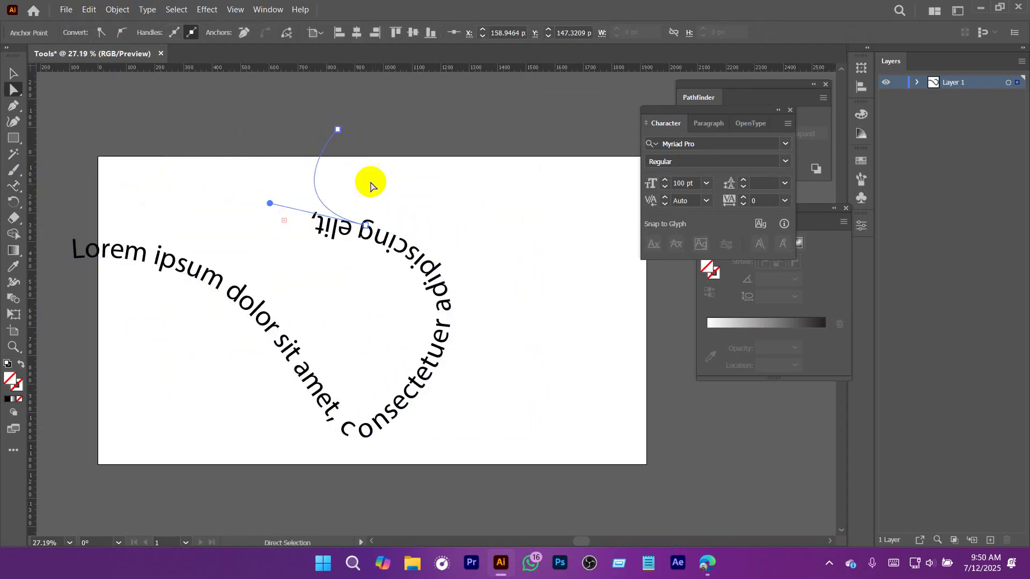
left_click_drag(366, 227, 479, 196)
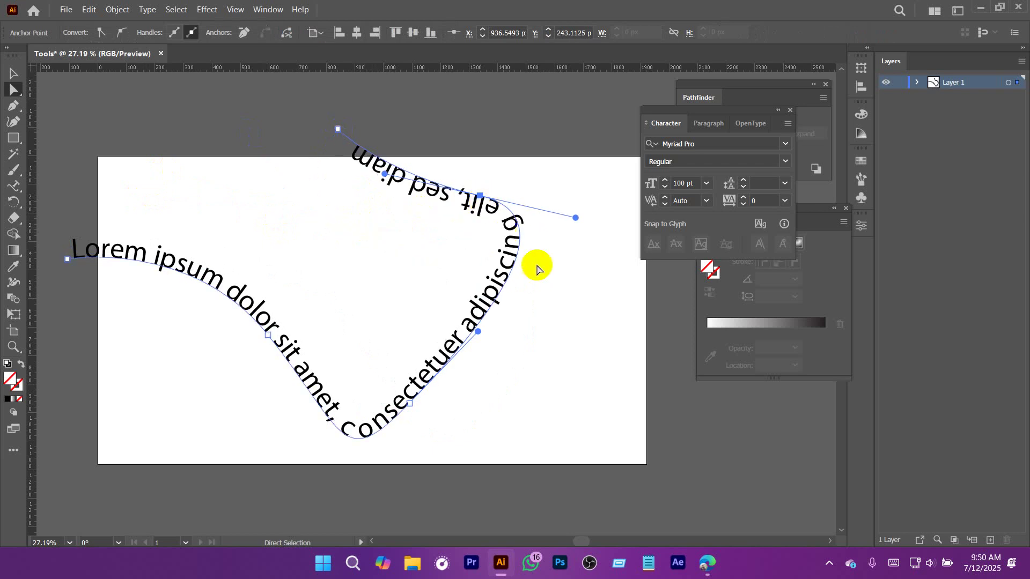
left_click_drag(408, 409, 554, 403)
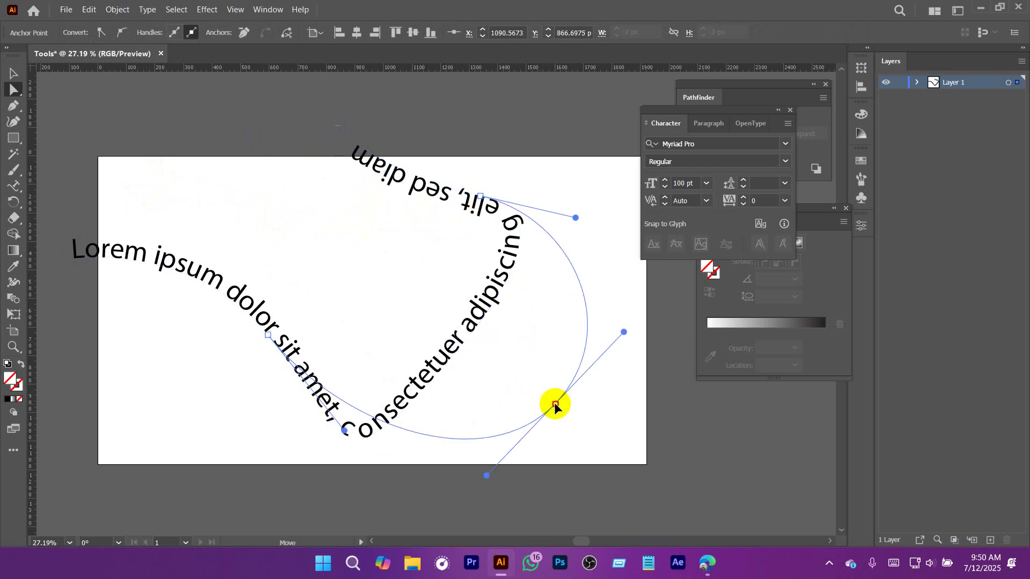
left_click_drag(489, 476, 389, 310)
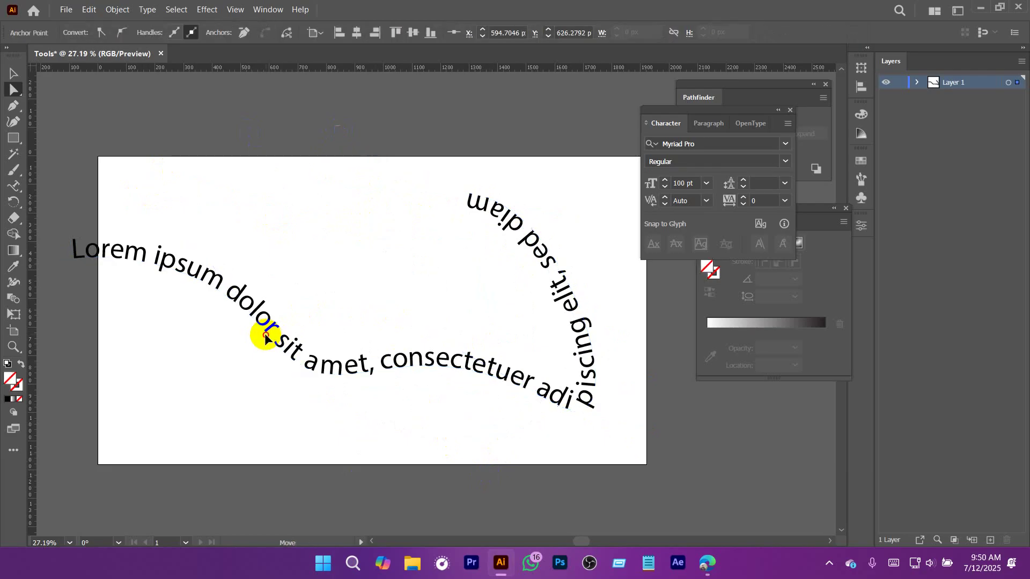
left_click_drag(266, 334, 236, 371)
left_click_drag(555, 404, 437, 404)
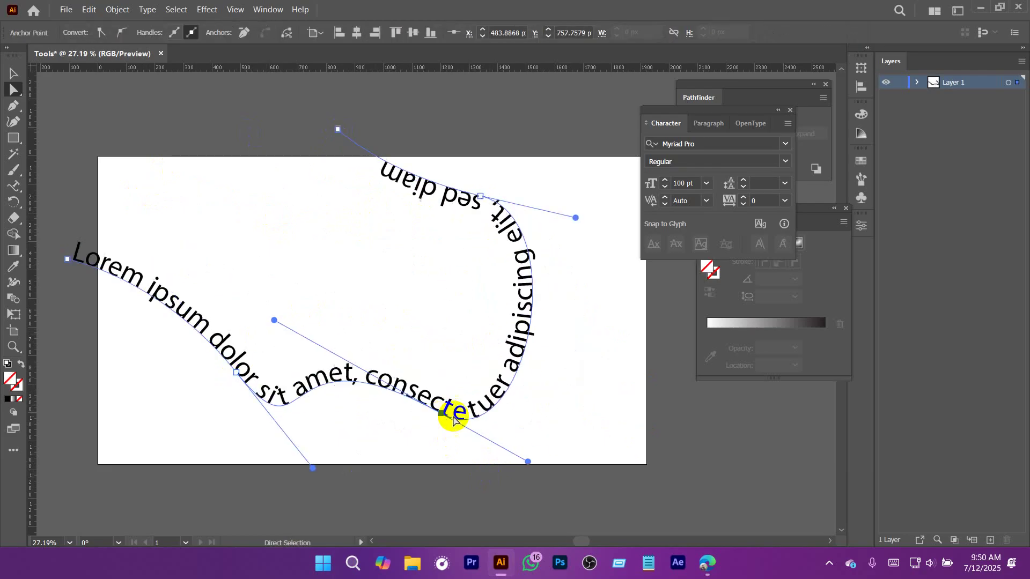
Move the whole curved path text above the artboard to clear the page, and deselect it.
left_click(13, 73)
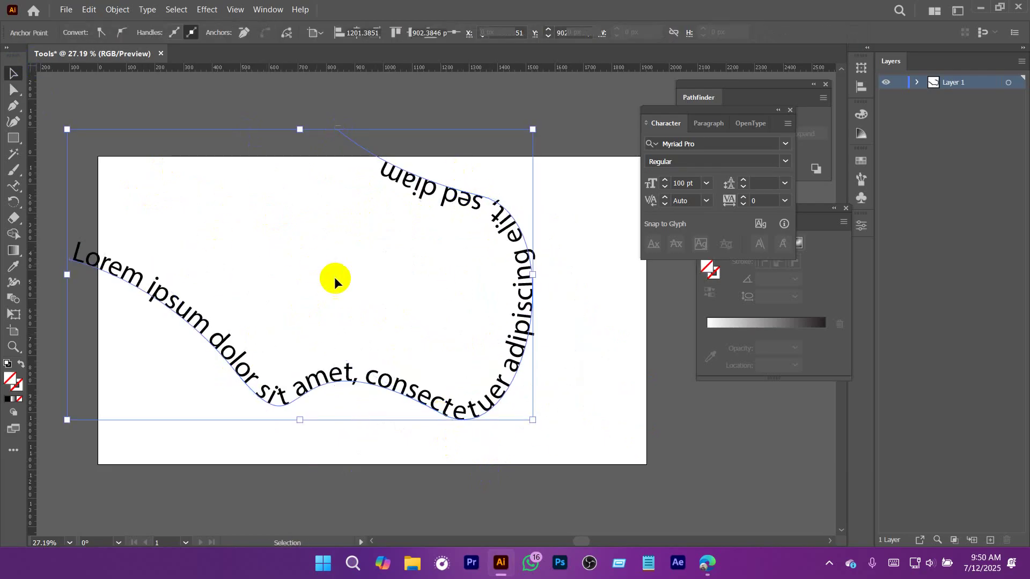
left_click(334, 277)
left_click_drag(483, 205, 543, 210)
left_click(439, 411)
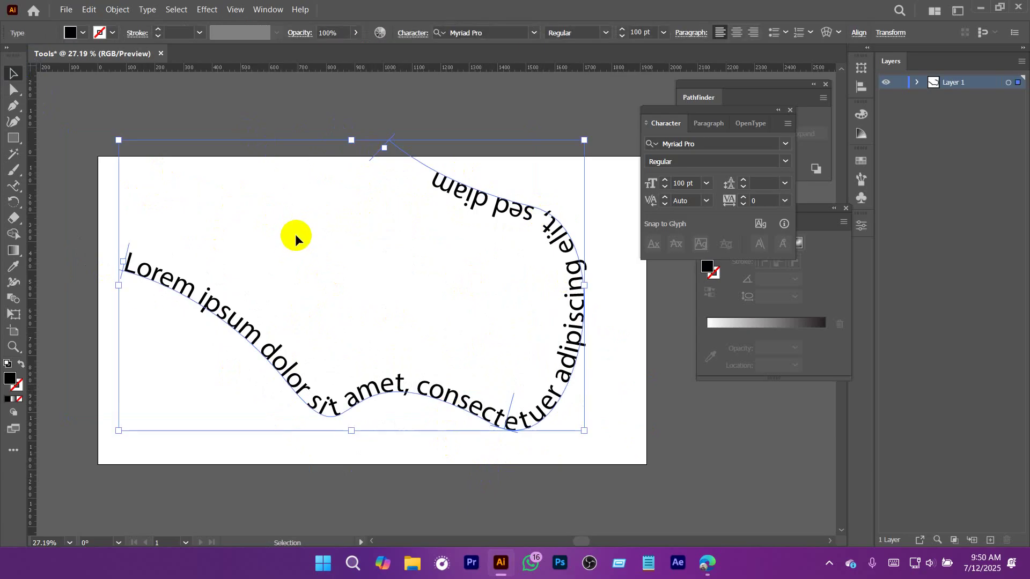
left_click_drag(427, 321, 350, 325)
left_click_drag(398, 365, 348, 116)
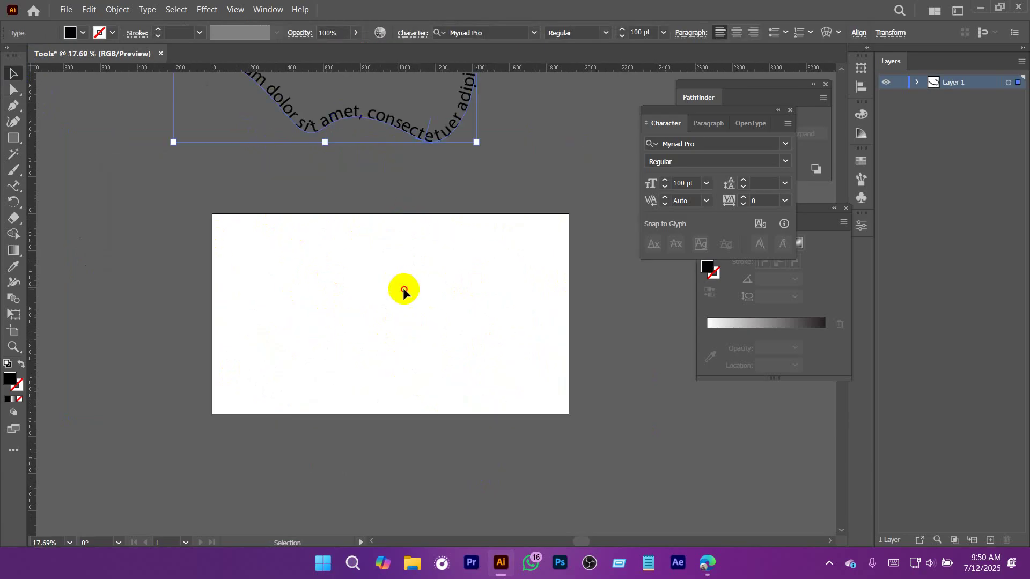
left_click(405, 290)
Switch to the web browser and search Google for "round seal" in a new tab, viewing a round stamp image as reference.
left_click(708, 562)
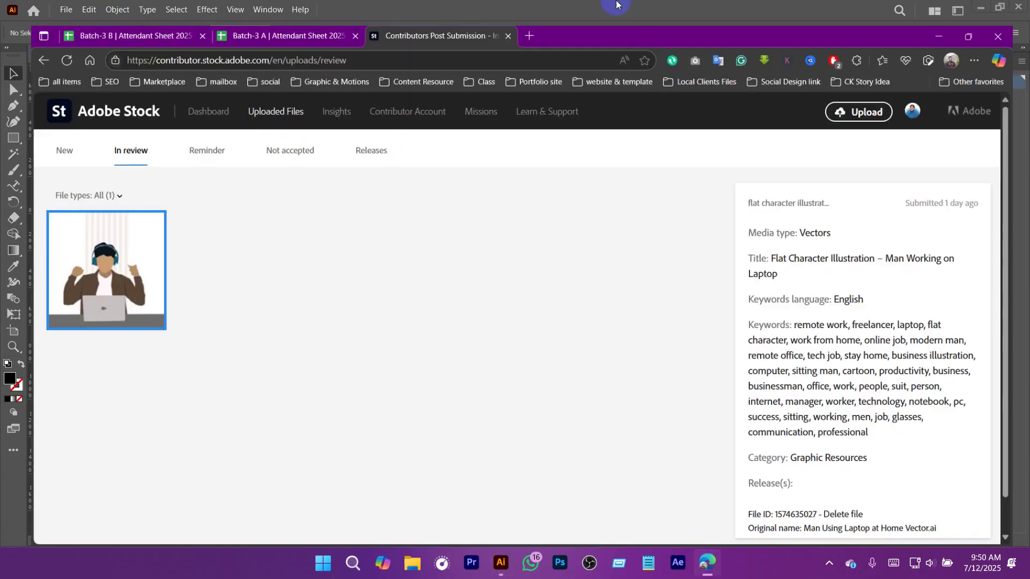
left_click(523, 11)
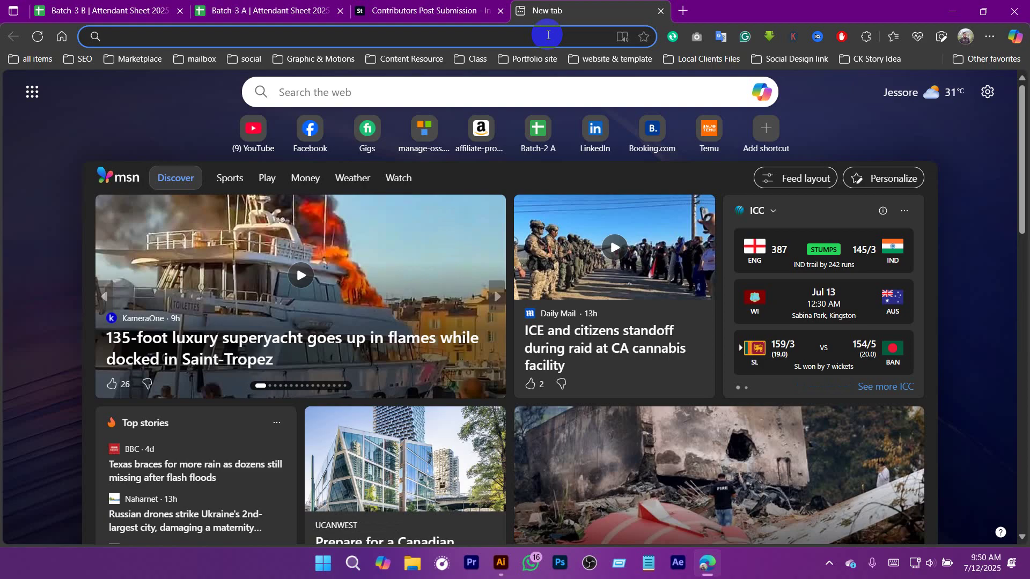
type("round seal")
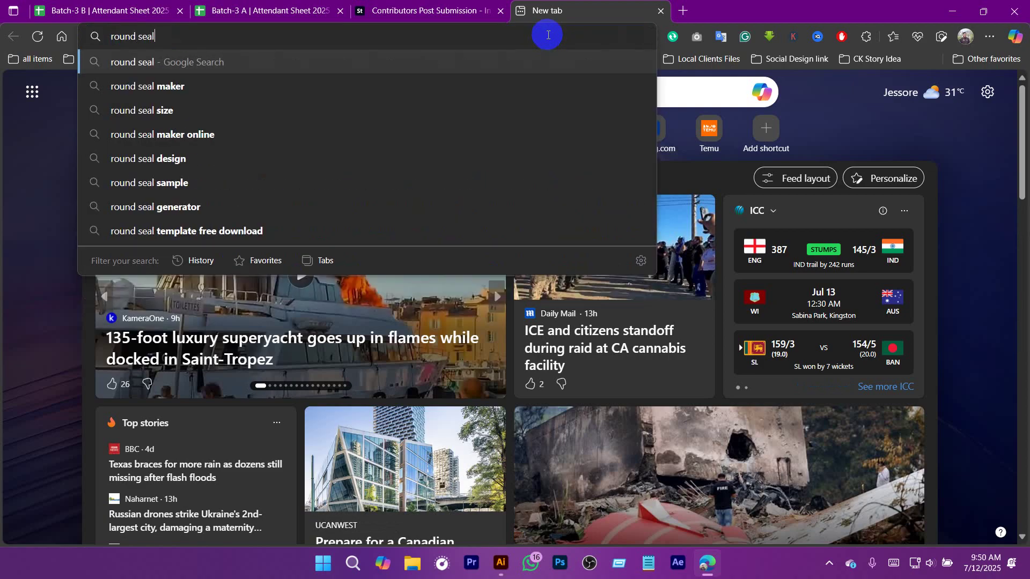
key("Return")
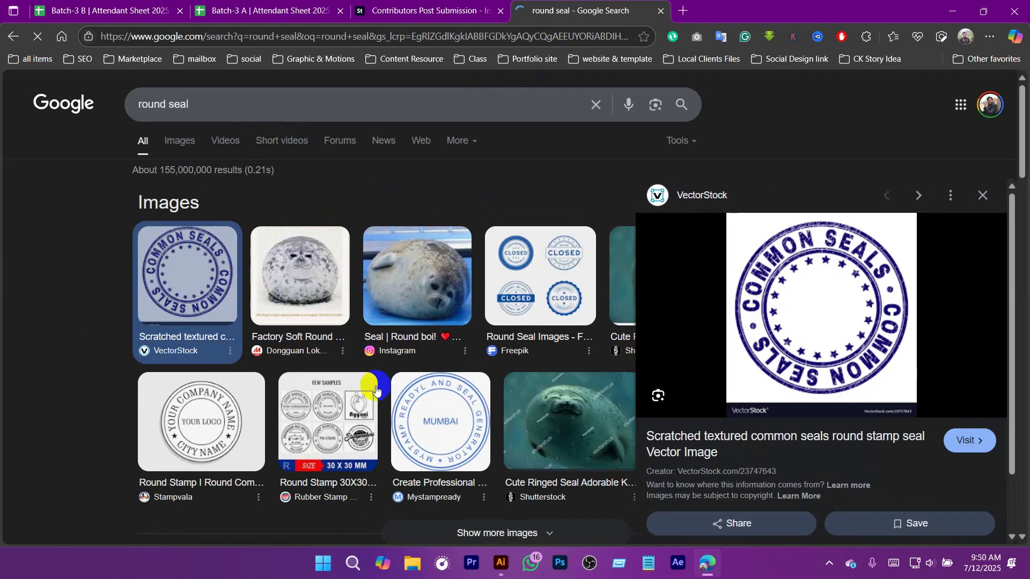
Switch back to Illustrator and draw a circle near the artboard's centre with no fill and a 1 pt black stroke.
left_click(500, 563)
scroll(373, 307, "up", 1)
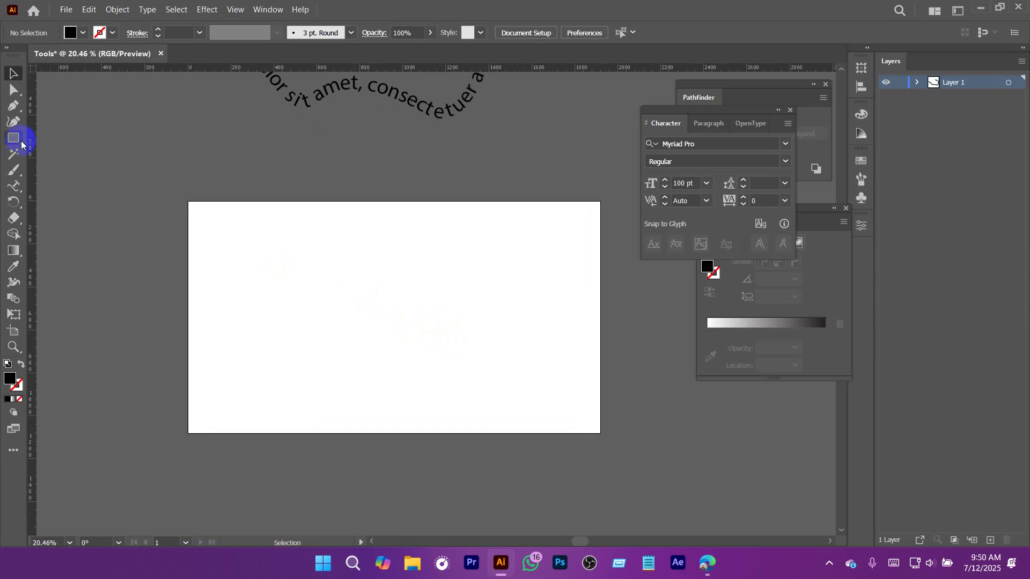
left_click_drag(13, 138, 65, 174)
mouse_move(386, 320)
left_mouse_down()
mouse_move(437, 386)
mouse_move(451, 385)
left_mouse_up()
key("v")
left_click(20, 366)
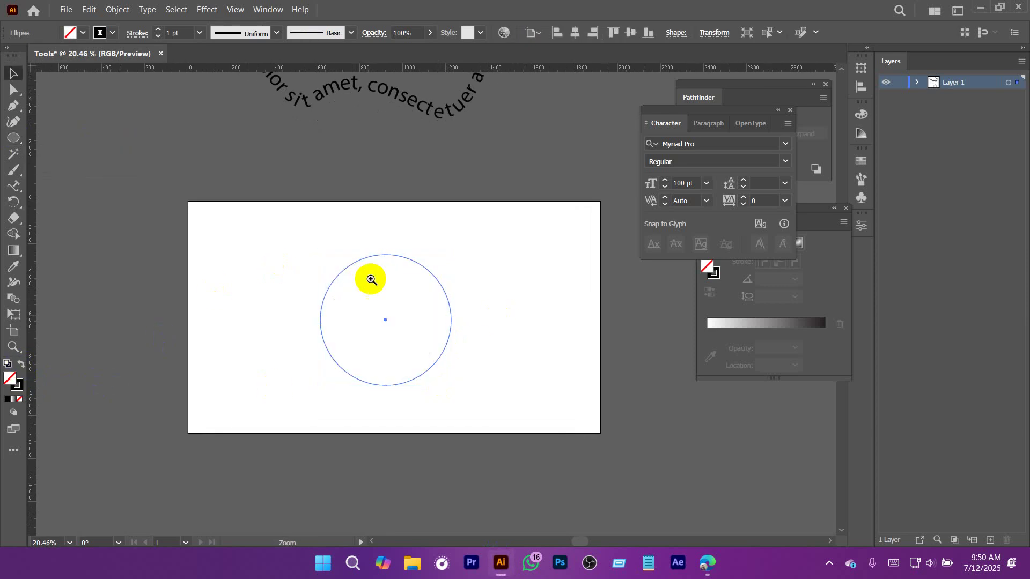
scroll(380, 290, "up", 3)
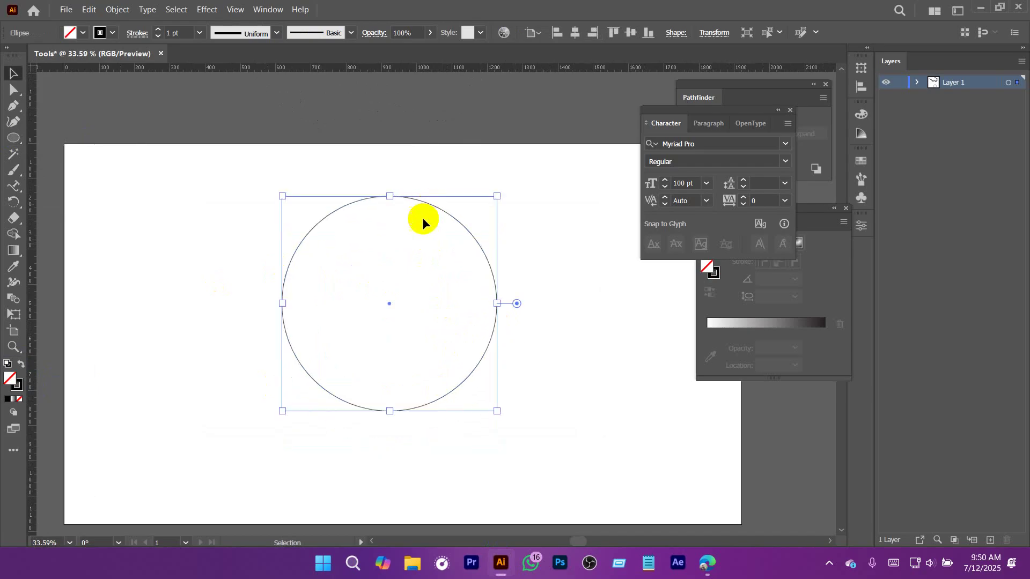
left_click_drag(408, 236, 413, 203)
Add the text "eLearning and Earning Ltd" around the outside of the circle with the Type on a Path tool.
left_click_drag(8, 188, 60, 200)
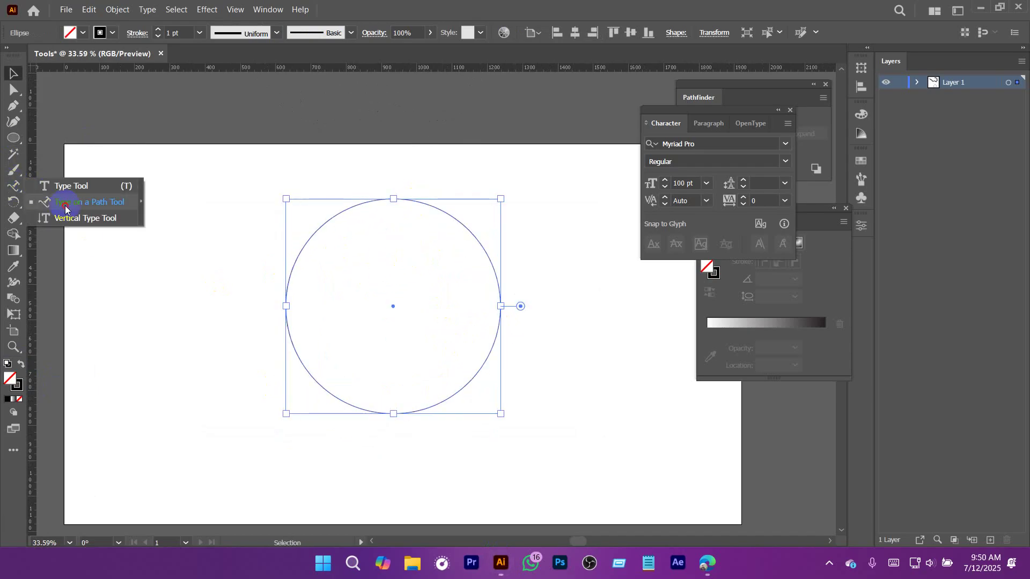
left_click(315, 236)
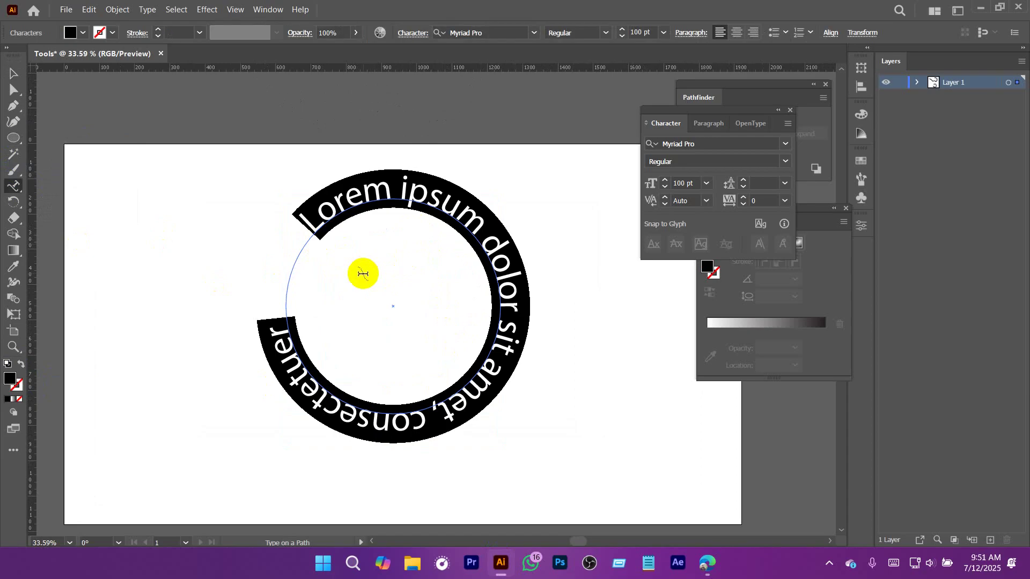
type("eLearning and Earning Ltd")
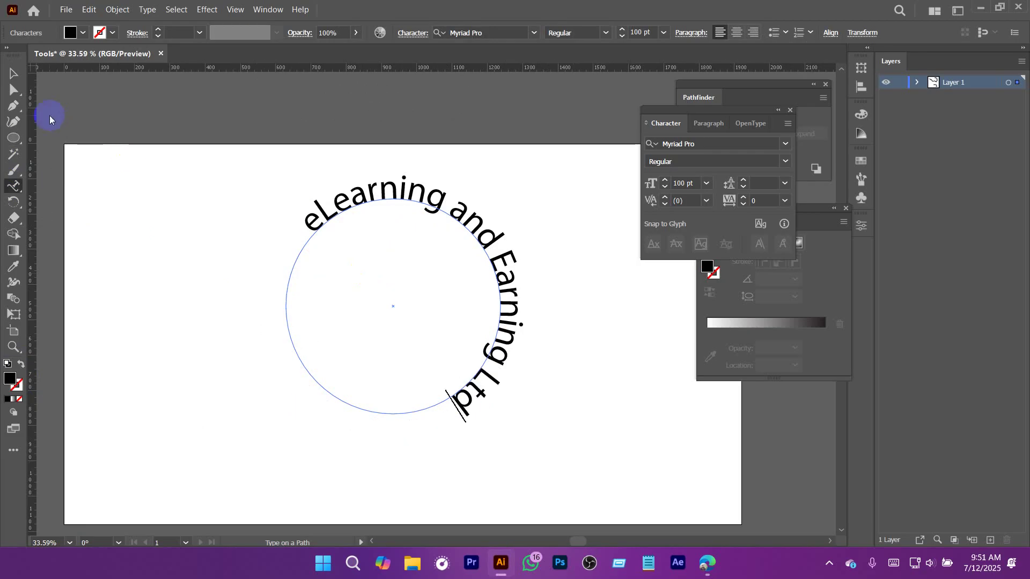
left_click(11, 74)
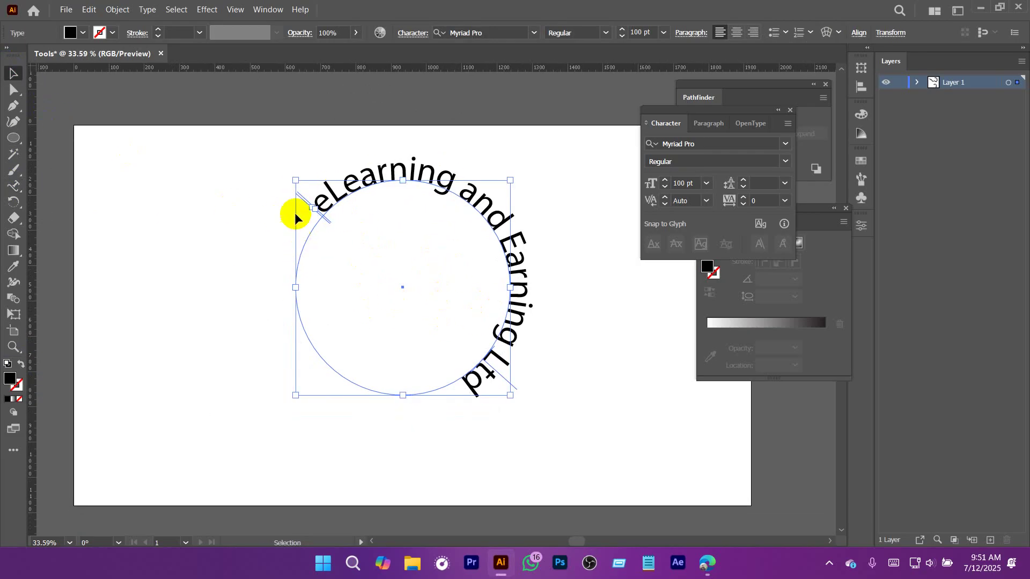
Slide the circular text counterclockwise so that it begins farther down the circle's left side.
left_click_drag(298, 199, 295, 260)
left_click(521, 313)
left_click(522, 313)
left_click_drag(502, 345, 533, 348)
left_click(472, 285)
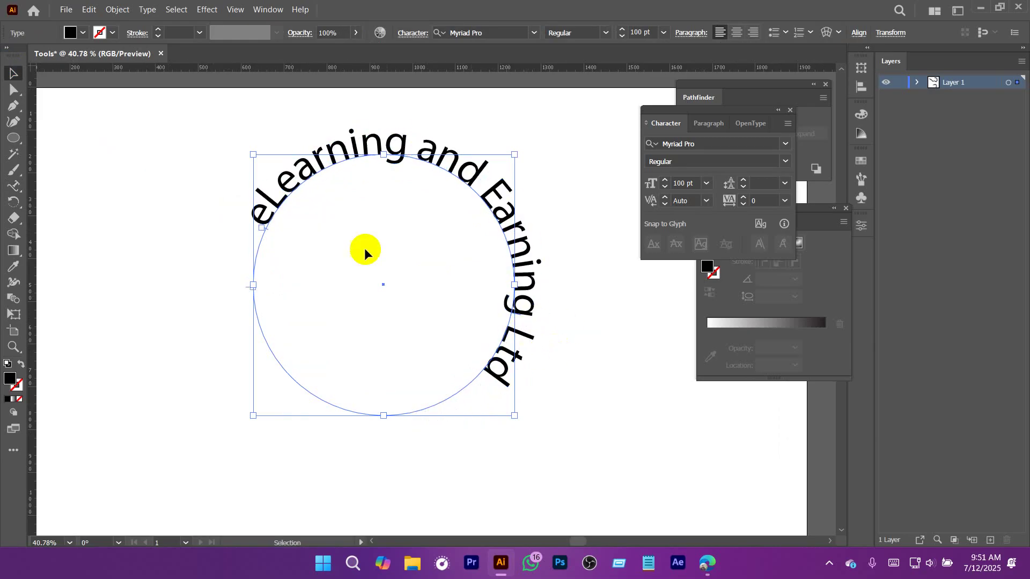
Adjust the text's start and end brackets at the circle's lower left so the wording spans the upper half.
left_click_drag(266, 231, 256, 269)
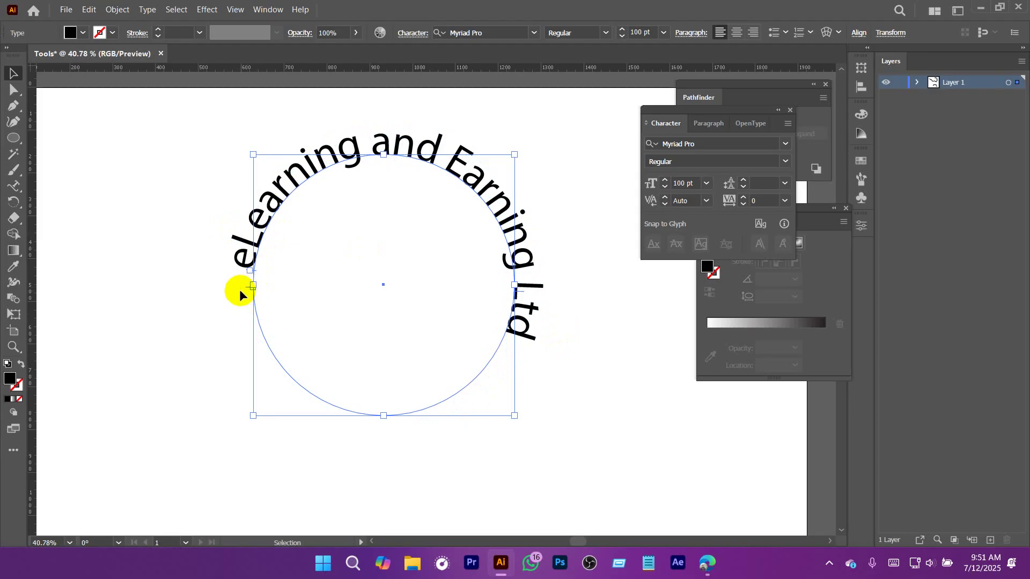
scroll(271, 278, "up", 3)
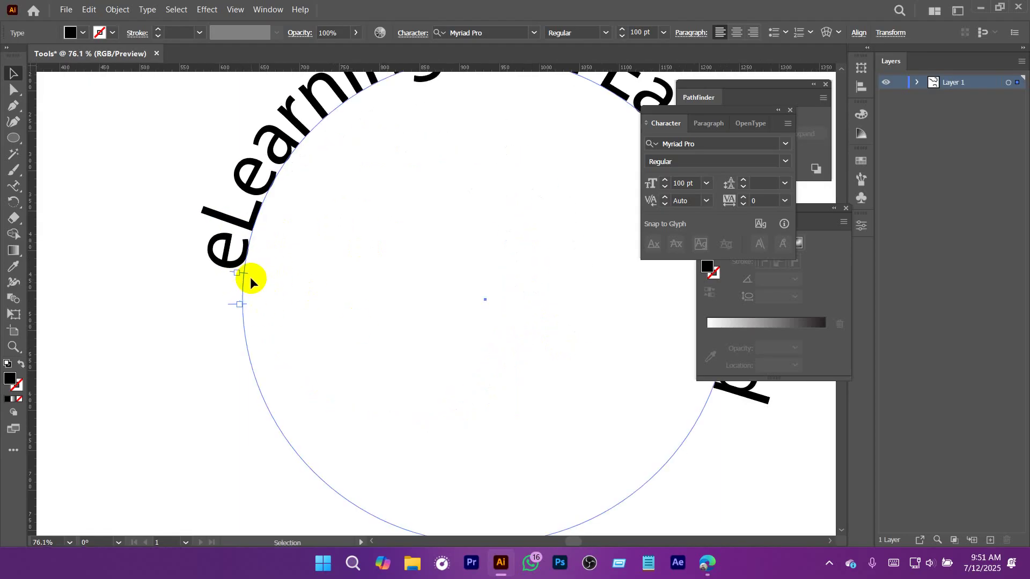
left_click_drag(246, 271, 241, 375)
left_click_drag(263, 434, 270, 445)
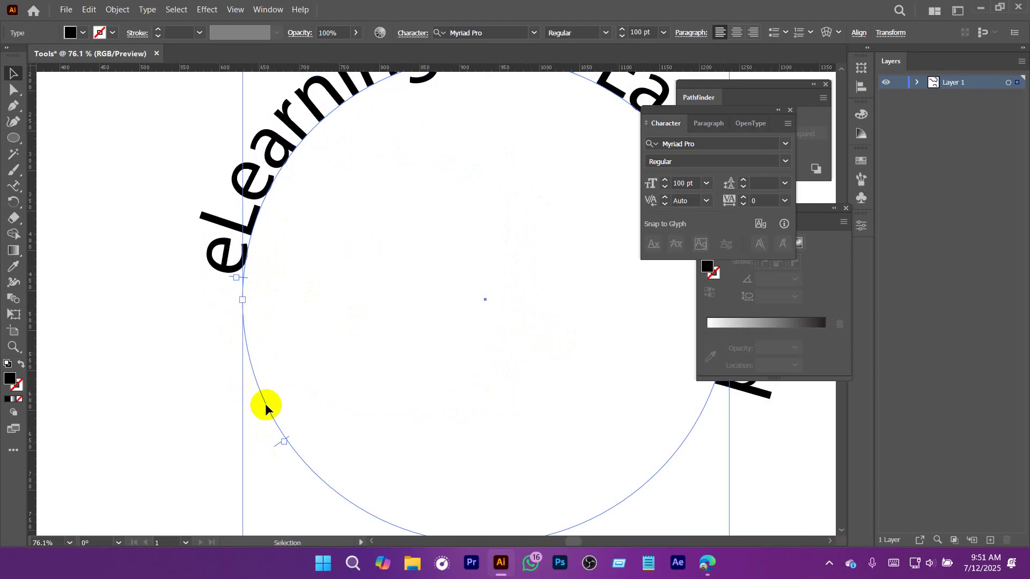
left_click_drag(246, 277, 214, 366)
key("ctrl+0")
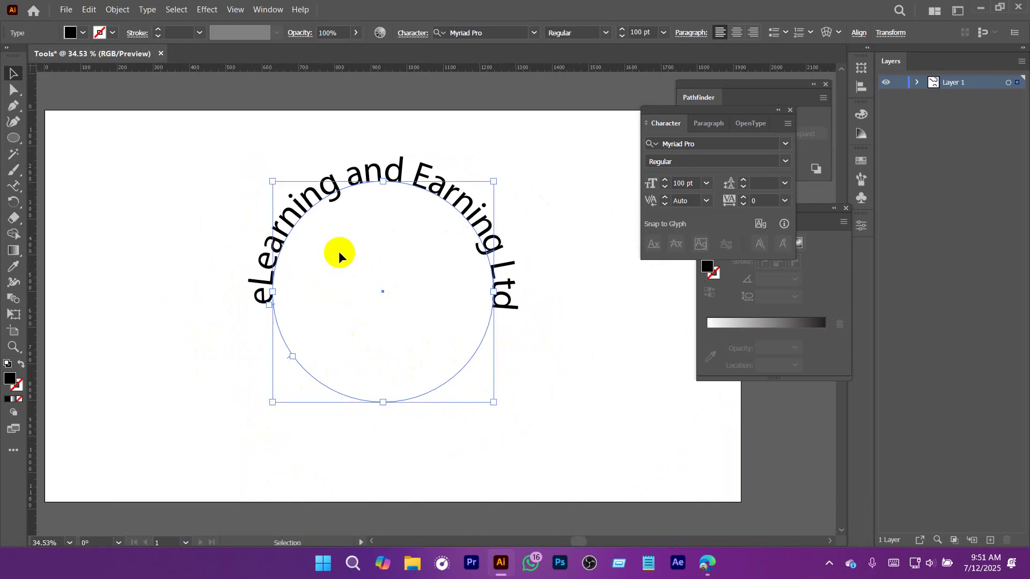
Place a horizontal ruler guide across the circle, level with the two ends of the text.
key("a")
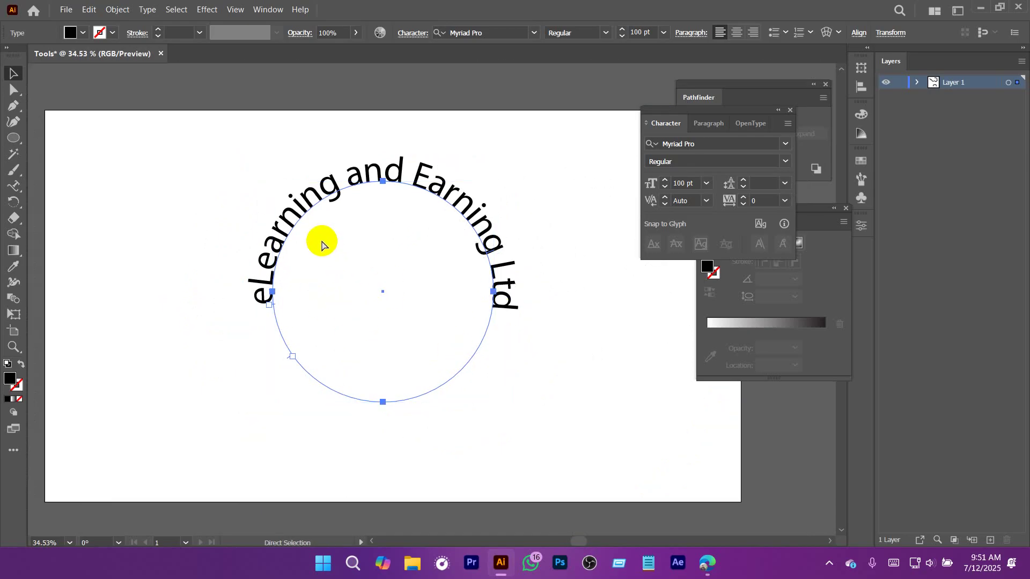
key("ctrl+r")
key("v")
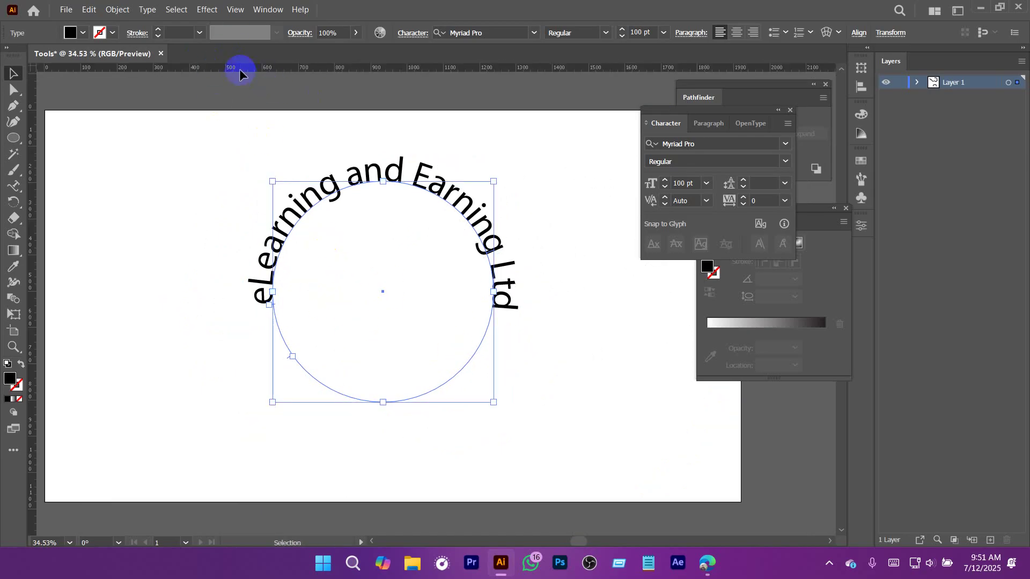
left_click_drag(239, 69, 276, 300)
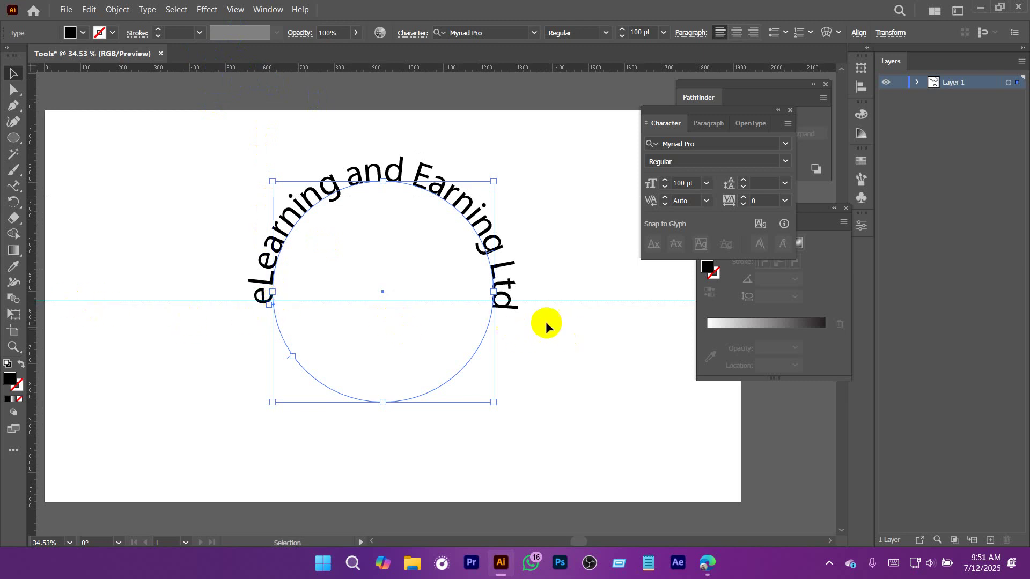
left_click_drag(319, 303, 551, 327)
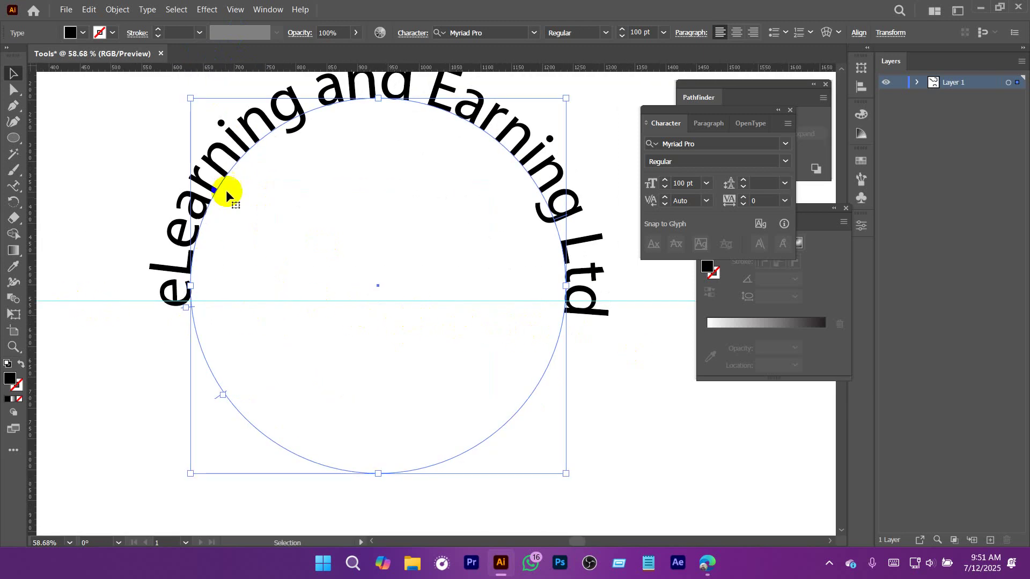
Rotate the text slightly along the circle to level its two ends against the guide, and deselect it.
left_click(487, 412)
left_click(595, 280)
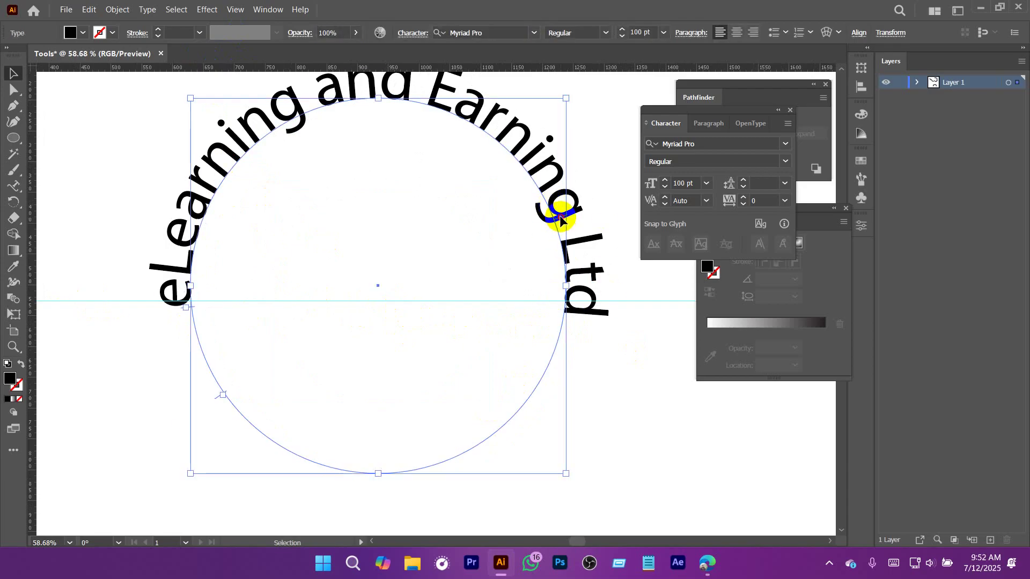
left_click_drag(560, 217, 557, 210)
left_click(446, 276)
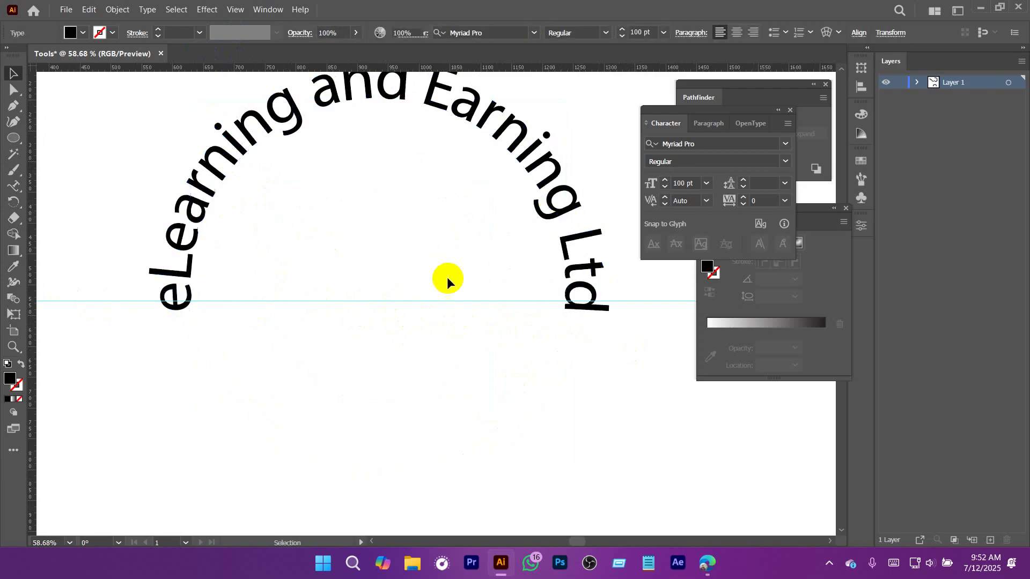
Reduce the circular text's font size to 87 pt.
scroll(446, 277, "down", 5)
left_click(429, 197)
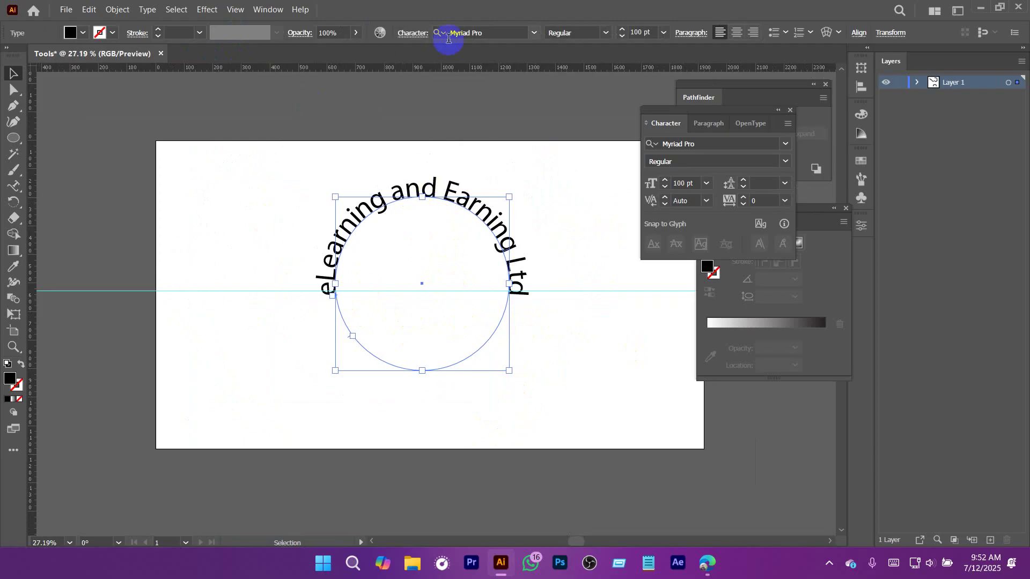
left_click(664, 191)
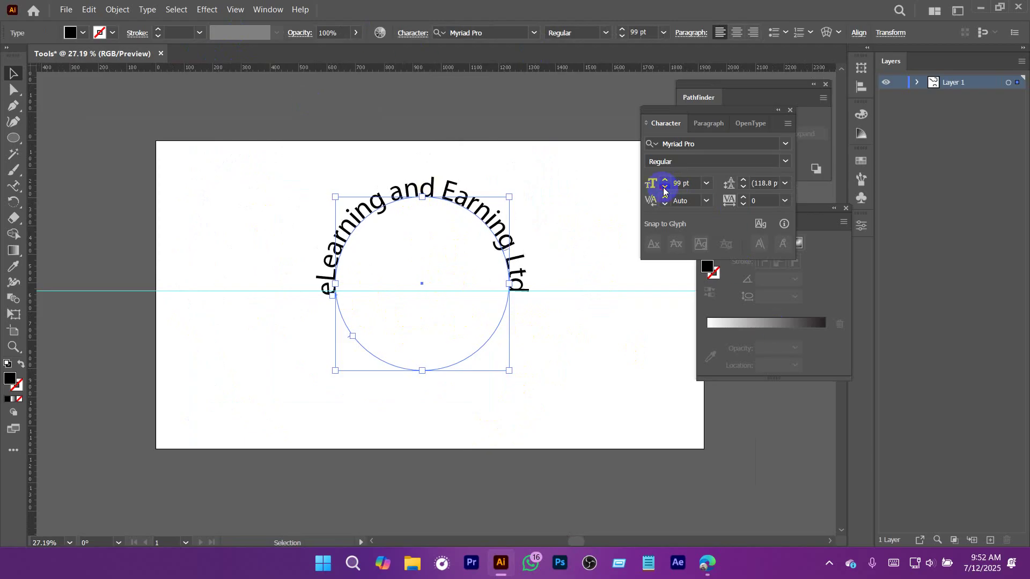
left_click(664, 190)
left_click(664, 191)
left_click(664, 190)
left_click(664, 191)
left_click(664, 190)
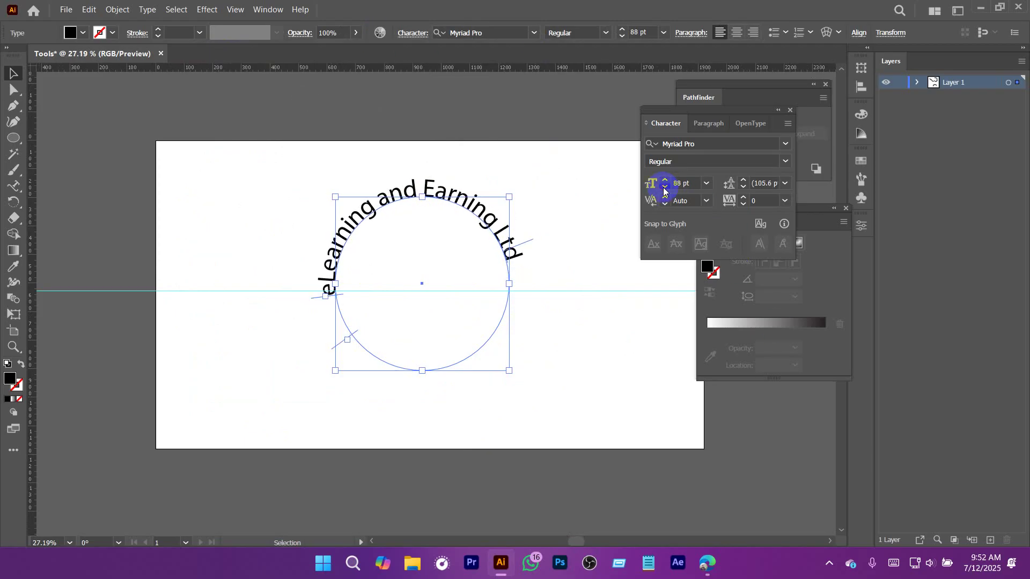
left_click(664, 191)
Slide the resized text clockwise along the circle so its first and last letters sit level above the guide.
scroll(563, 271, "up", 3)
left_click(485, 256)
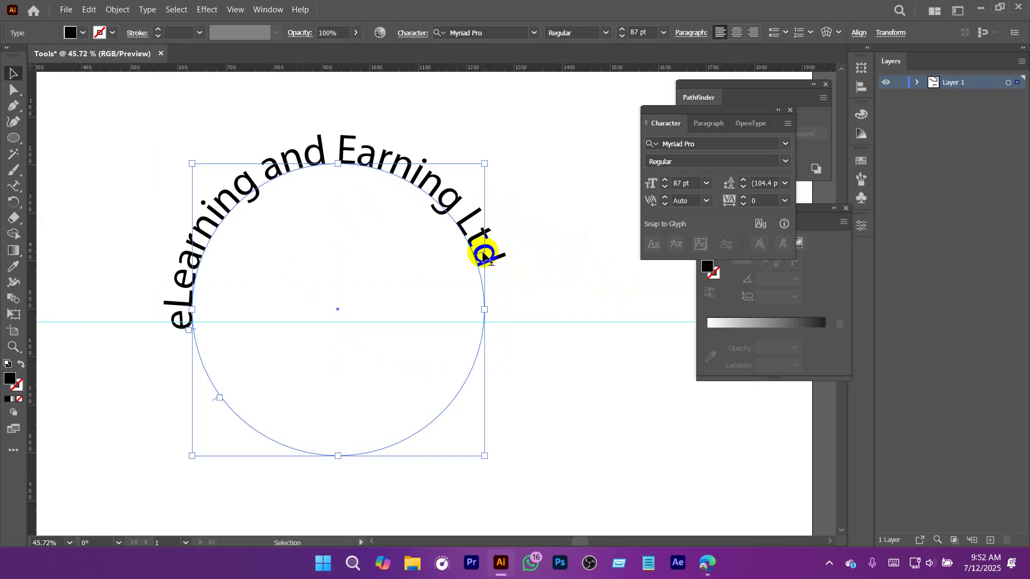
left_click_drag(483, 255, 505, 279)
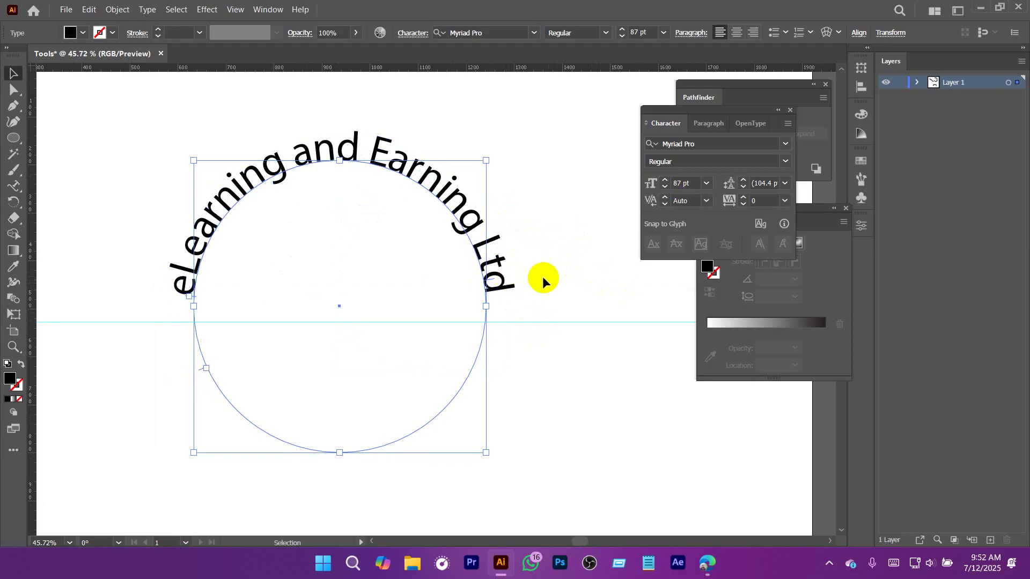
Place a copy of the circular text diagonally below and to the right of the original.
left_click(569, 285)
left_click_drag(554, 333, 510, 333)
left_click(446, 216)
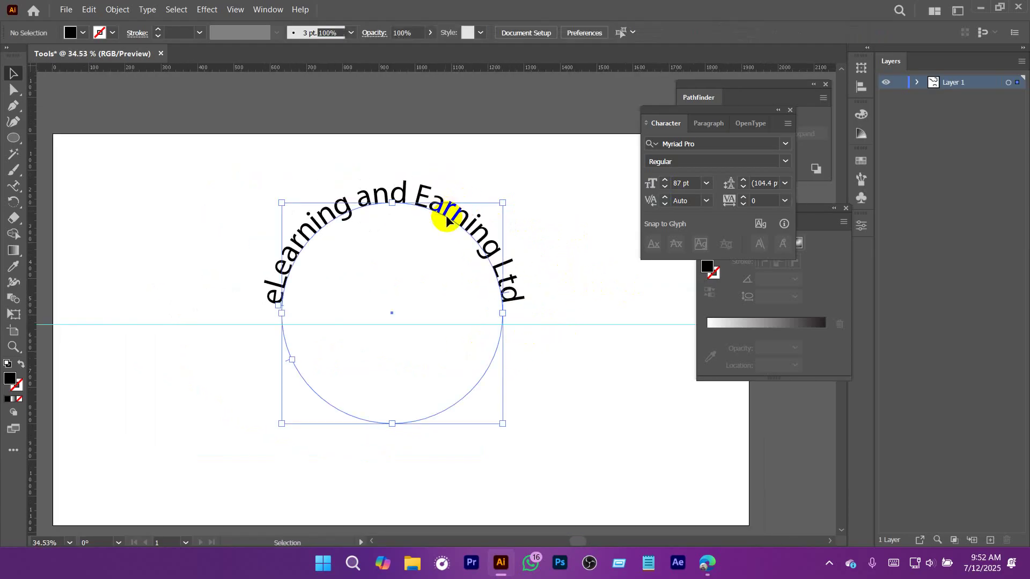
left_click_drag(411, 386, 359, 272)
left_click_drag(394, 138, 582, 278)
Flip the copied text to the inside of its circle and slide it along the bottom so it reads upright.
left_click_drag(567, 323, 538, 418)
left_click_drag(464, 415, 466, 260)
left_click_drag(448, 343, 470, 238)
left_click_drag(466, 210, 448, 443)
Replace the copied circle's text with "Magura, Bangladesh".
double_click(447, 444)
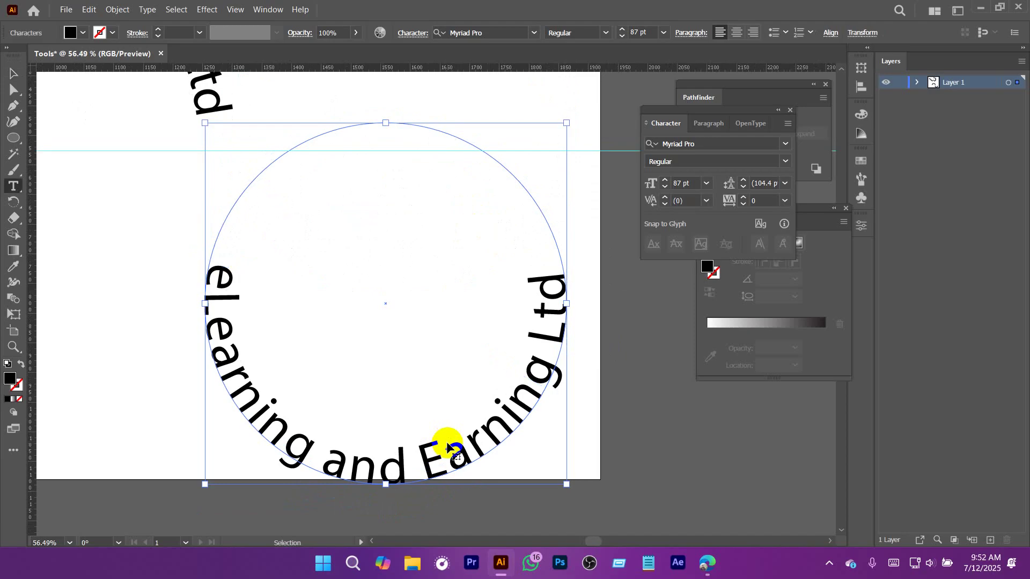
key("ctrl+a")
type("Maguar")
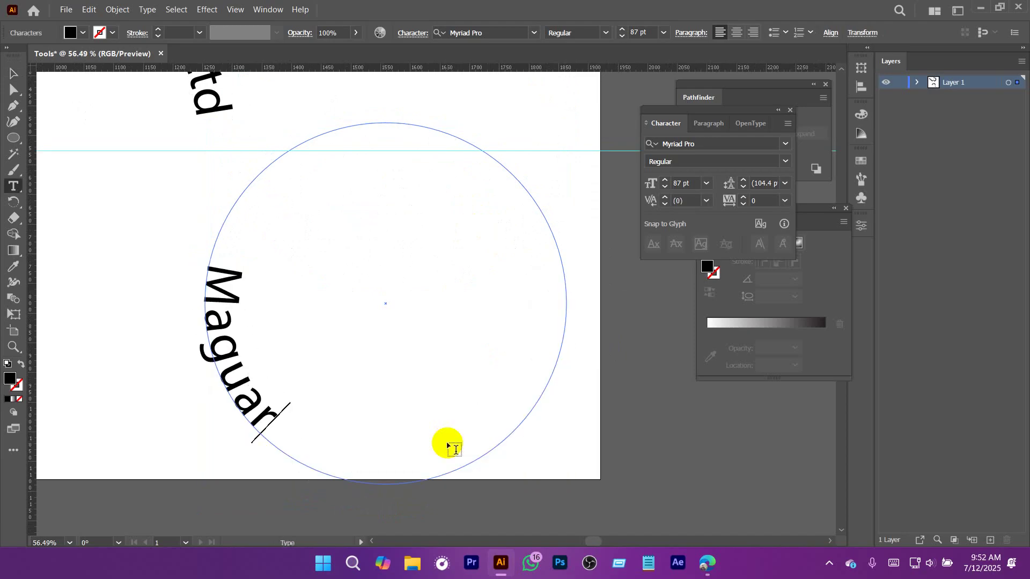
key("BackSpace")
key("BackSpace")
type("ra,")
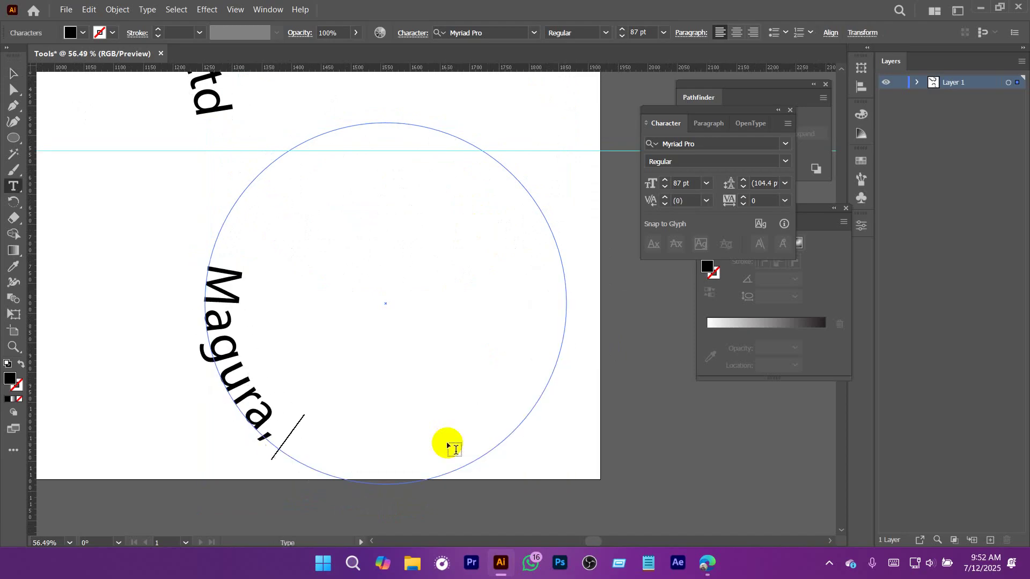
type(" Bangladesh")
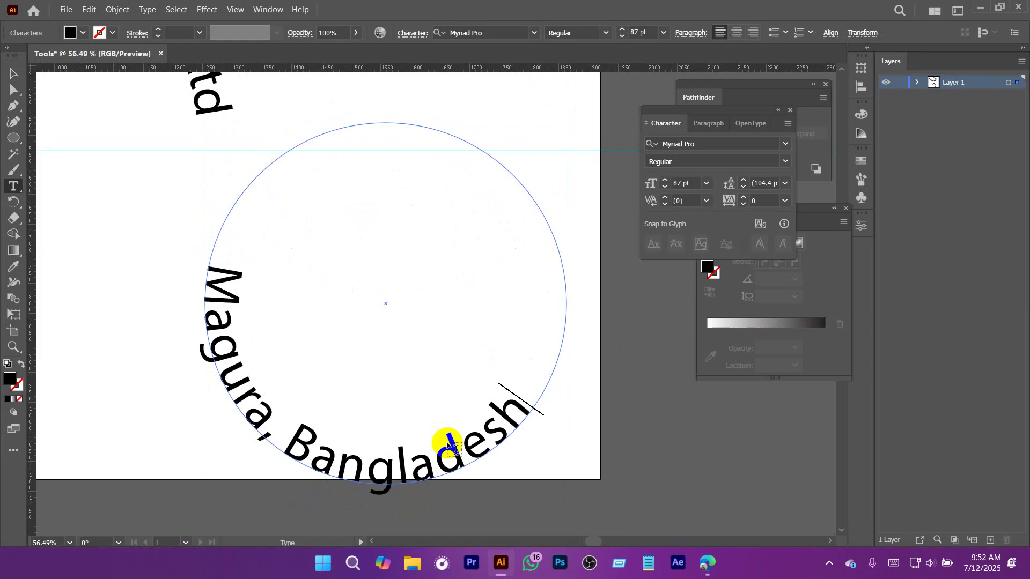
Rotate "Magura, Bangladesh" along its circle to level its ends, and move it over the original text circle.
left_click(13, 73)
scroll(462, 280, "down", 2)
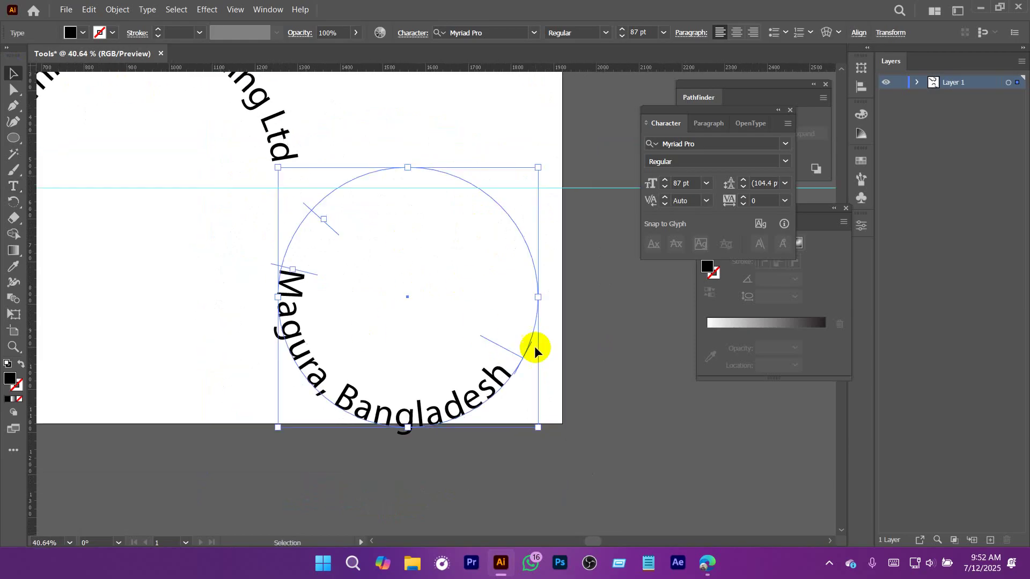
left_click_drag(505, 351, 531, 314)
left_click_drag(473, 332, 334, 320)
Select both circular texts and align their centres horizontally and vertically.
scroll(364, 327, "up", 3)
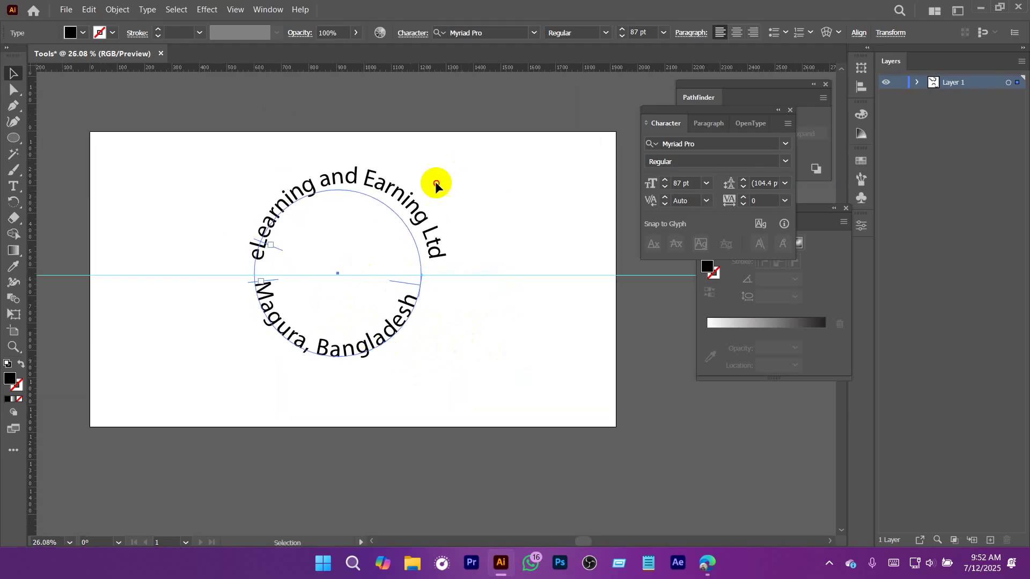
left_click(357, 227)
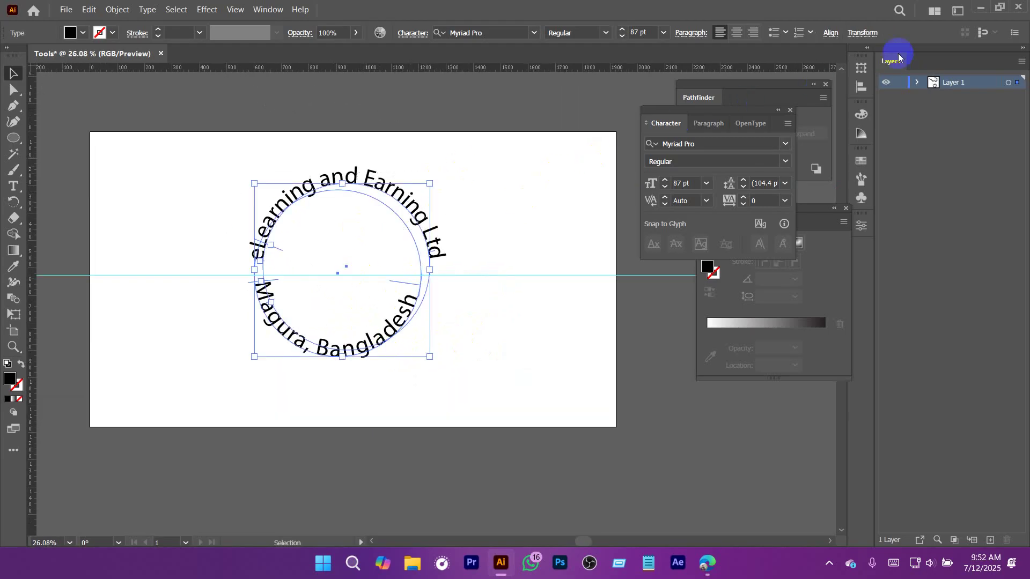
left_click(831, 33)
left_click(799, 86)
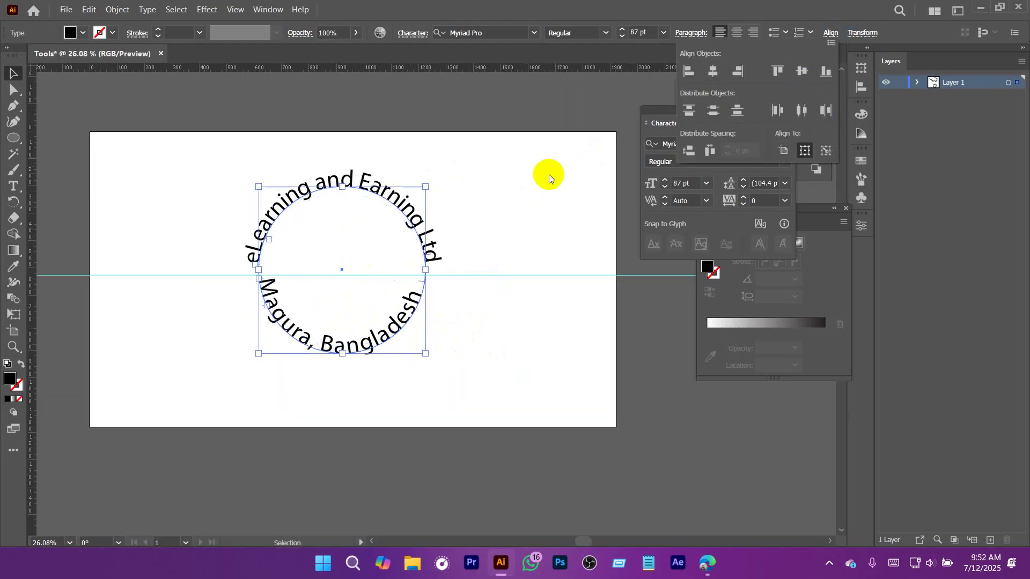
Enlarge the "Magura, Bangladesh" circle from its centre to match the upper lettering's outer edge, and set its font size to 91 pt.
scroll(472, 290, "up", 2)
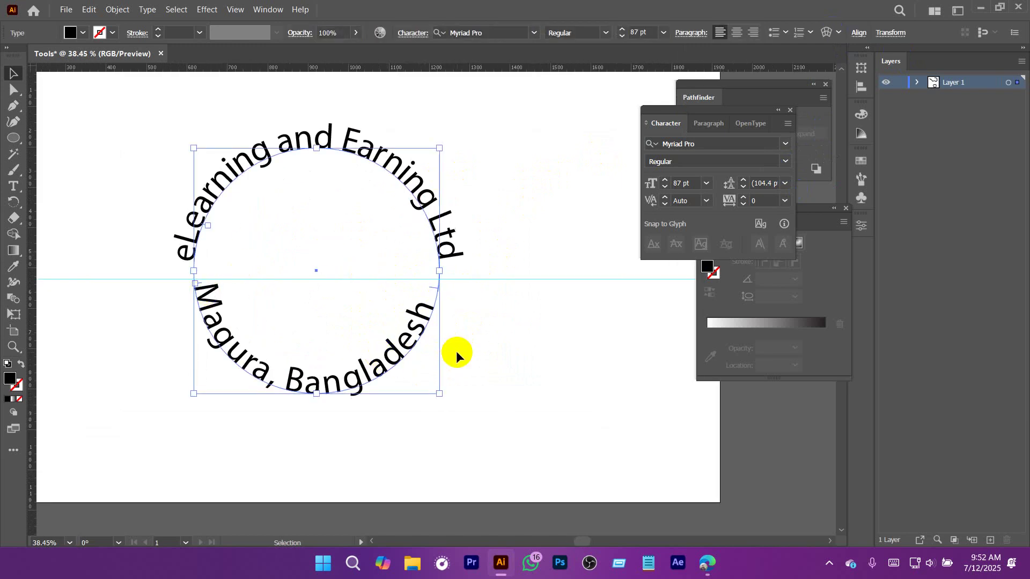
left_click_drag(440, 393, 467, 416)
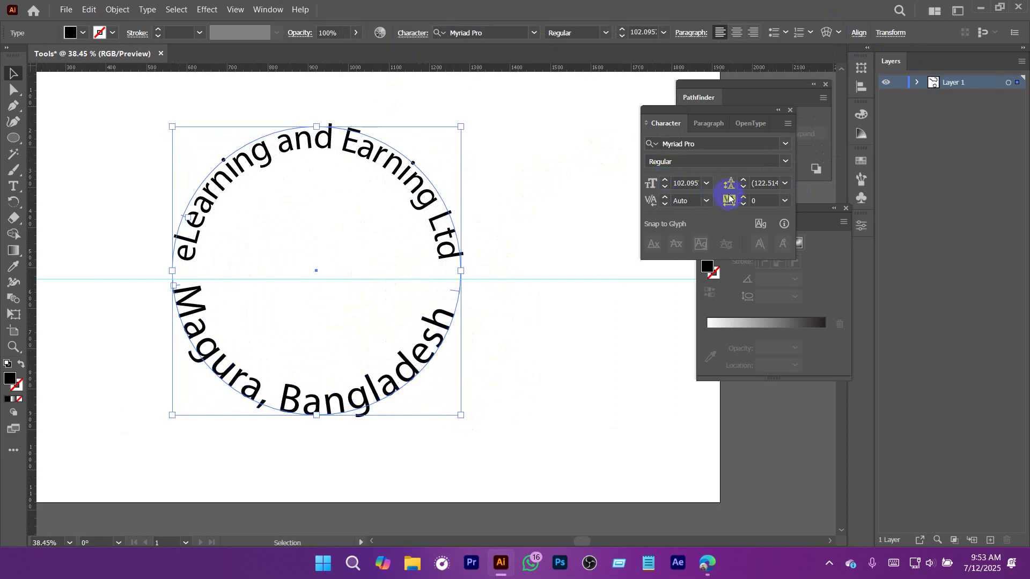
left_click(665, 187)
left_click(665, 188)
left_click(664, 187)
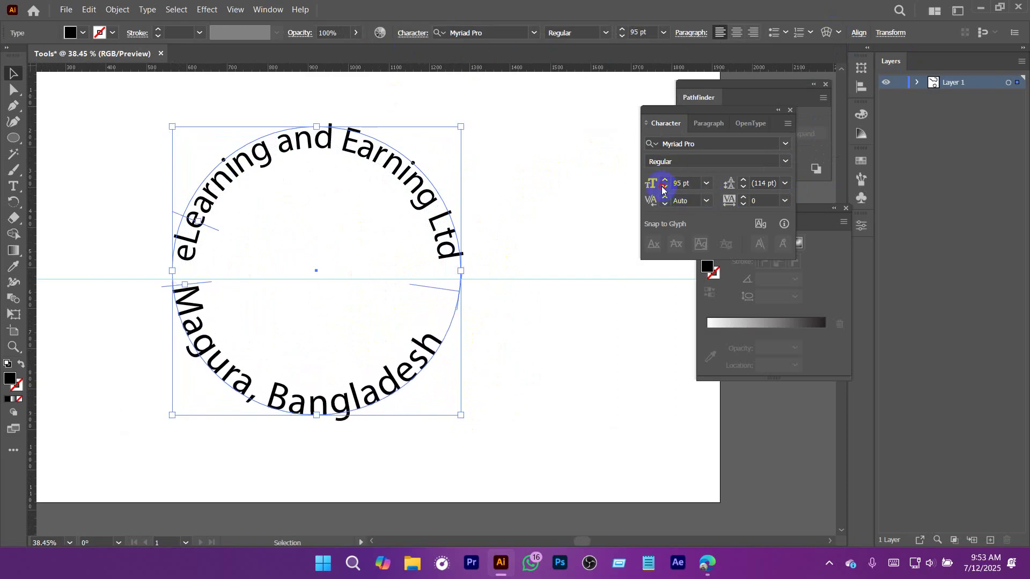
left_click(663, 187)
left_click(664, 188)
left_click(664, 188)
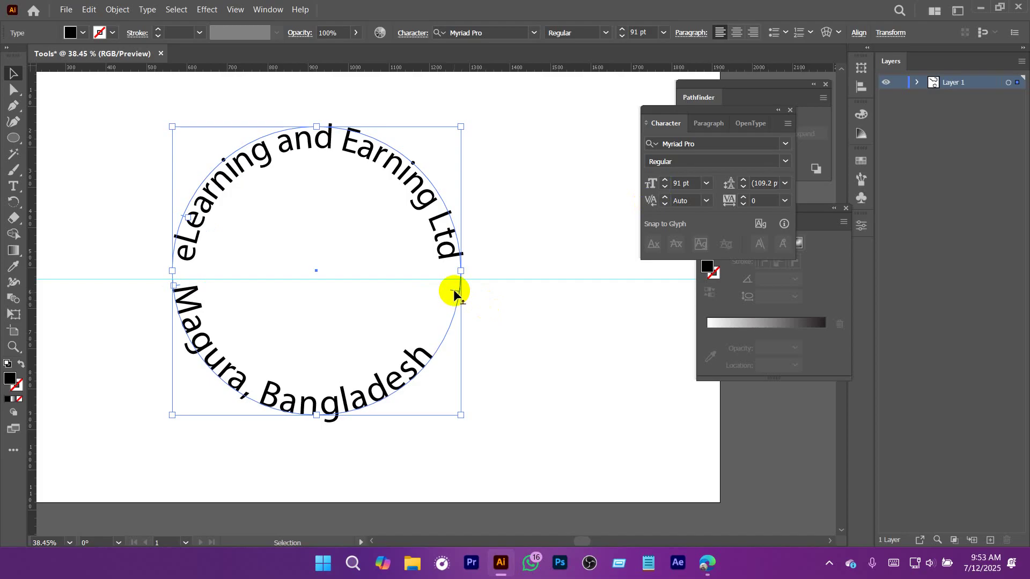
Slide "Magura, Bangladesh" along the bottom of its circle, undoing an accidental flip to the outside.
mouse_move(457, 282)
left_mouse_down()
mouse_move(460, 271)
mouse_move(458, 283)
left_mouse_up()
scroll(287, 296, "up", 2)
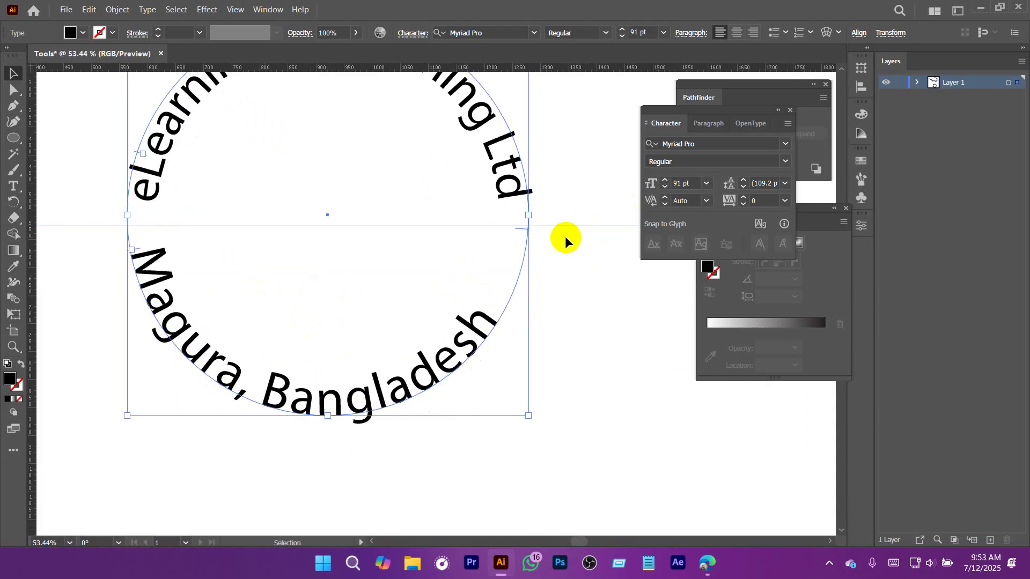
left_click_drag(521, 228, 535, 214)
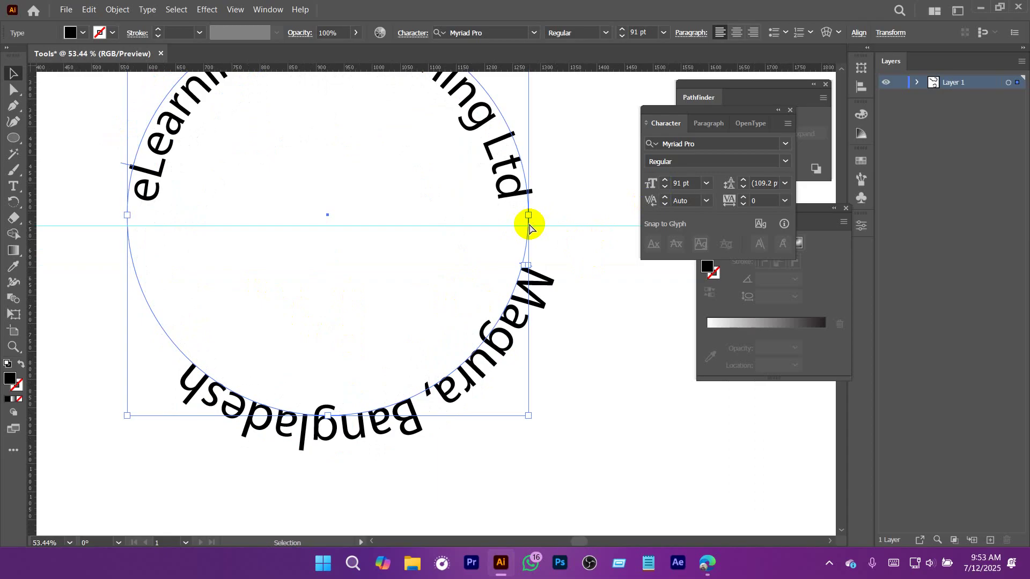
key("ctrl+z")
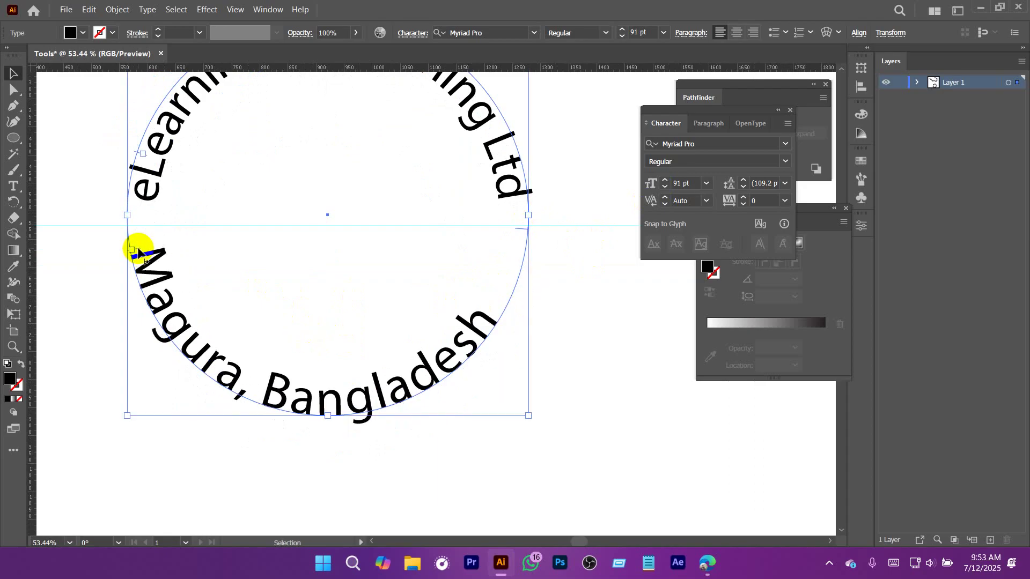
left_click_drag(138, 252, 151, 284)
Place a second horizontal guide just above "Magura, Bangladesh" and shift the text to level its two ends against it.
left_click_drag(381, 79, 398, 269)
left_click_drag(191, 329, 143, 281)
left_click_drag(458, 276, 362, 299)
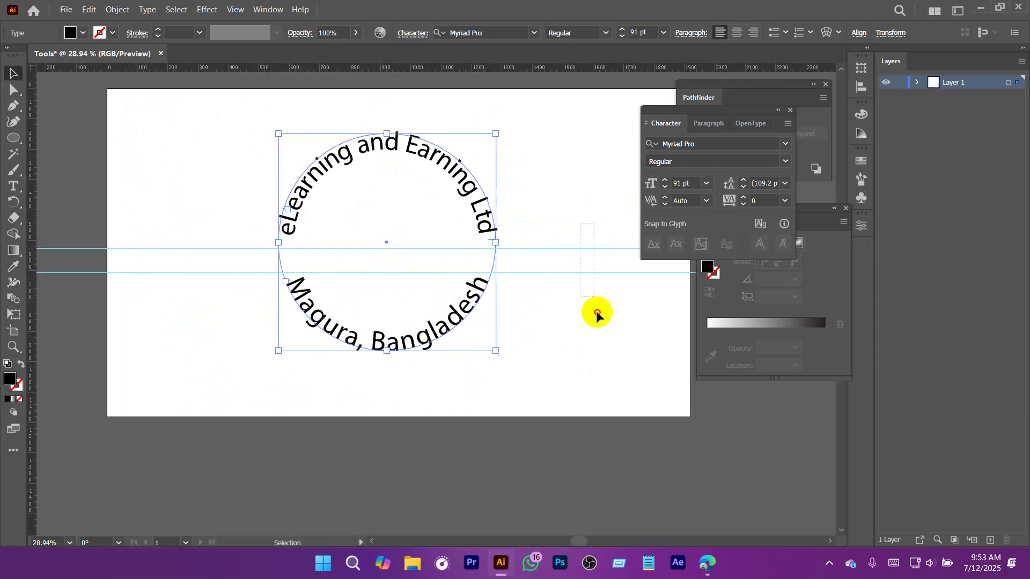
Draw a circle from the seal's centre just inside the lettering, and swap its black fill to the stroke.
left_click(581, 332)
left_click_drag(331, 127, 447, 221)
left_click(14, 138)
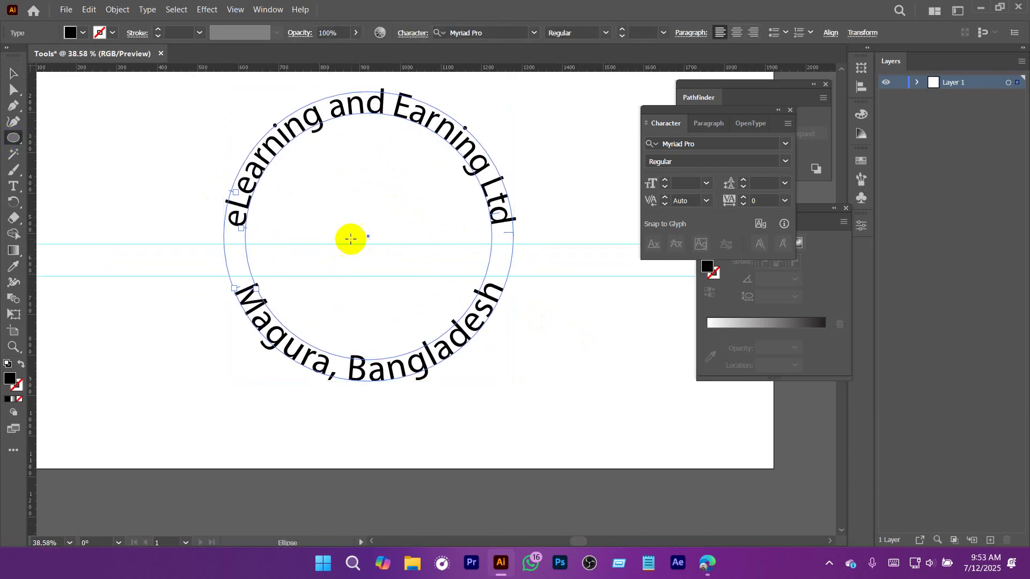
left_click_drag(368, 239, 459, 351)
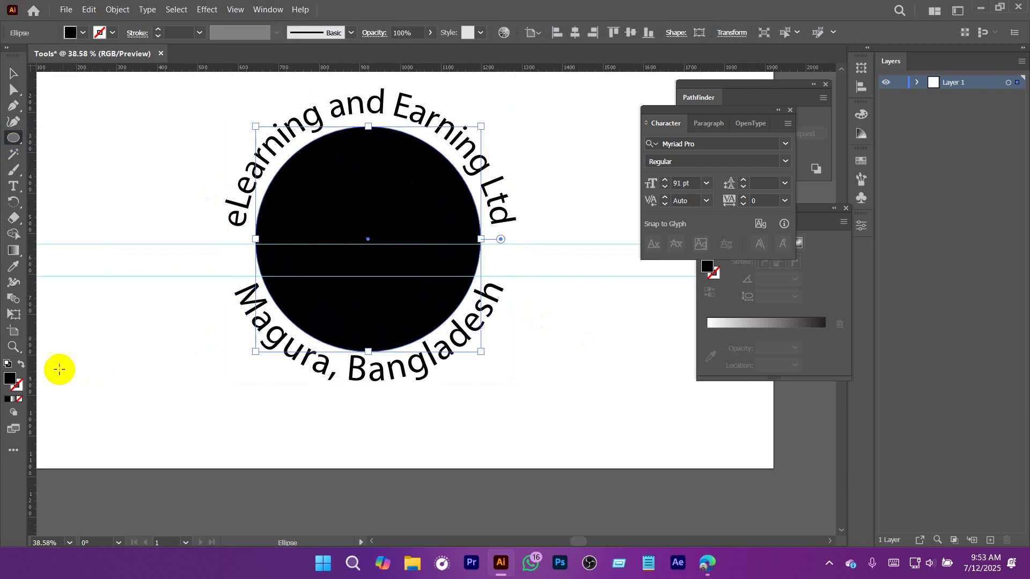
left_click(20, 363)
Try stroke weights between 14 pt and 1 pt on the inner circle.
left_click(182, 32)
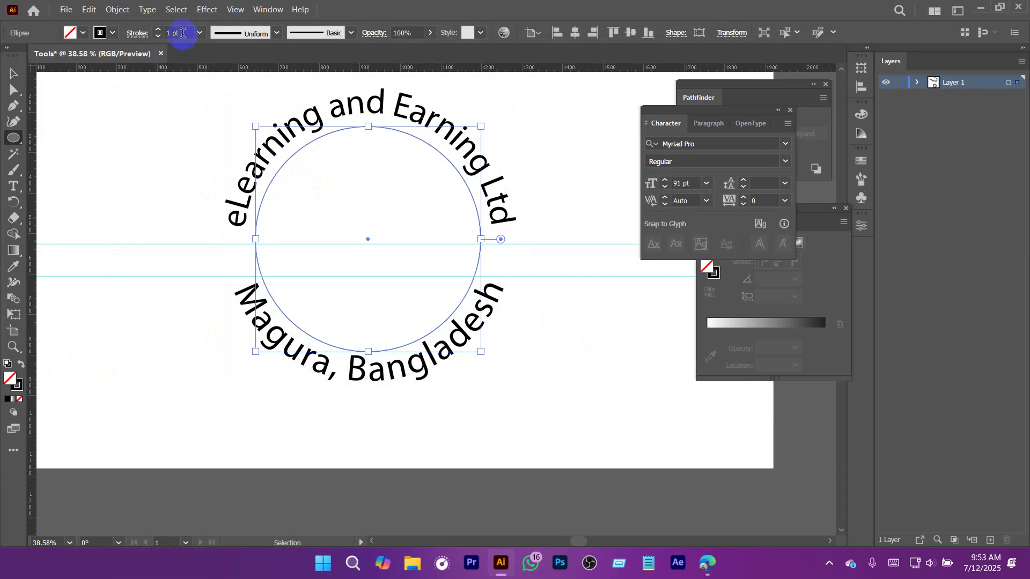
type("14")
key("Return")
key("Down")
key("Down")
key("Down")
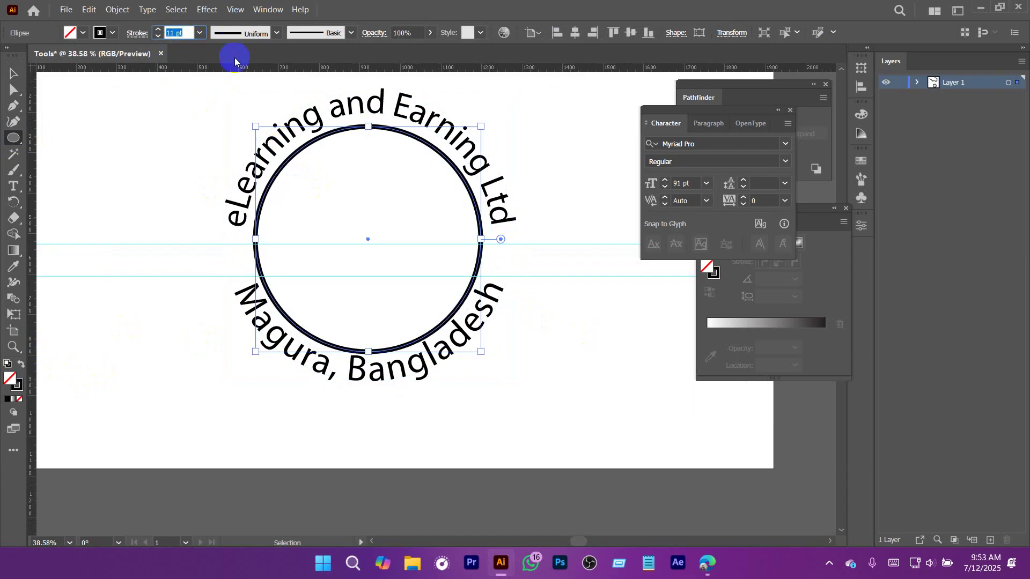
scroll(239, 60, "down", 1)
type("1")
key("Return")
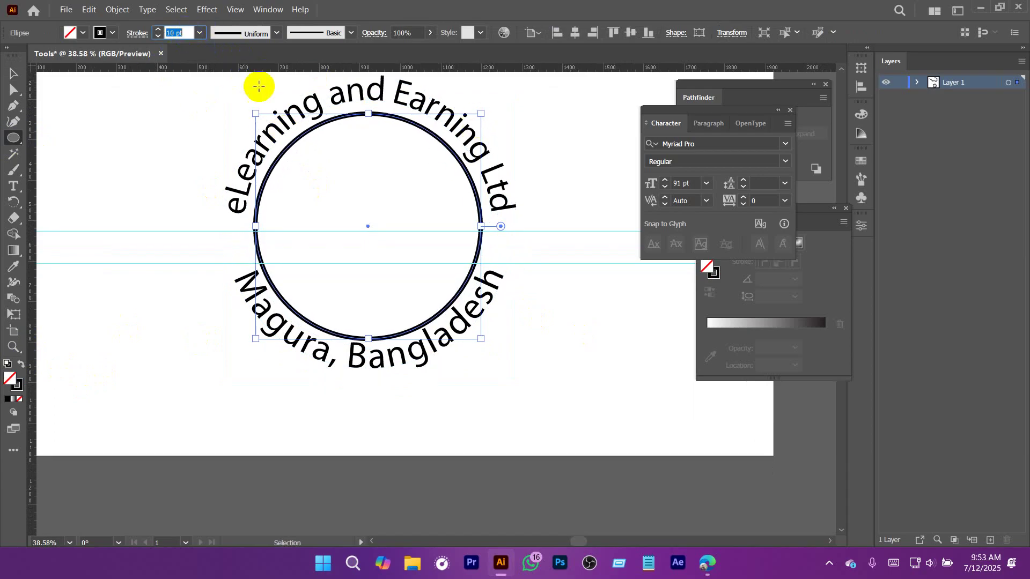
left_click(427, 133)
left_click(555, 307)
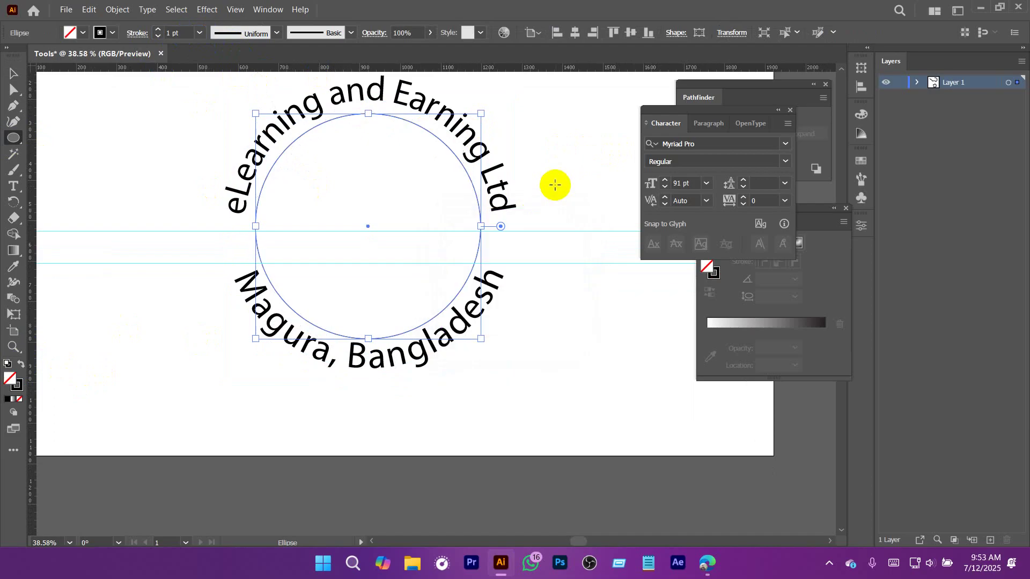
Set the inner circle's stroke weight to 10 pt and deselect it.
left_click(183, 32)
type("10")
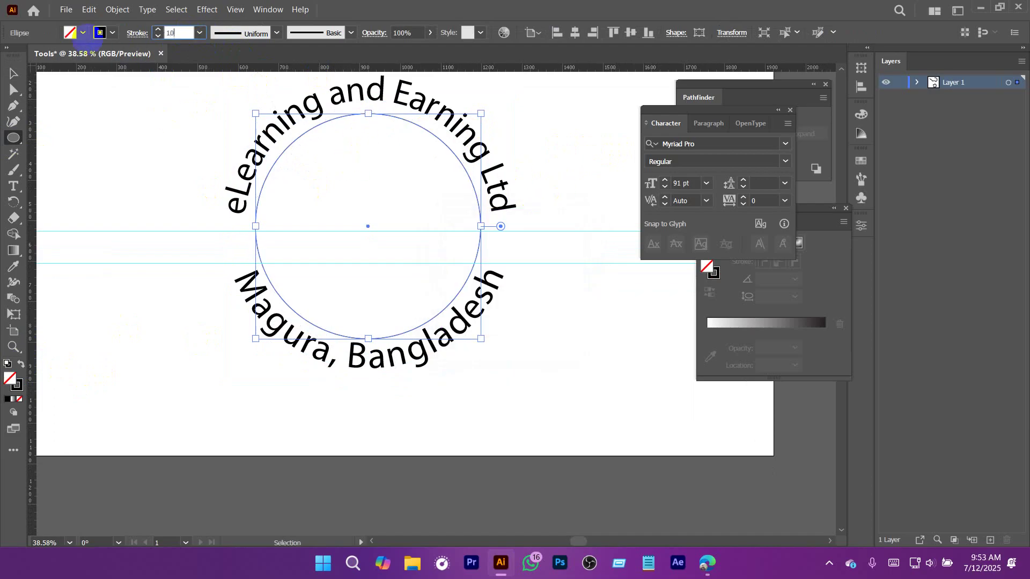
key("Return")
left_click(13, 74)
left_click(46, 104)
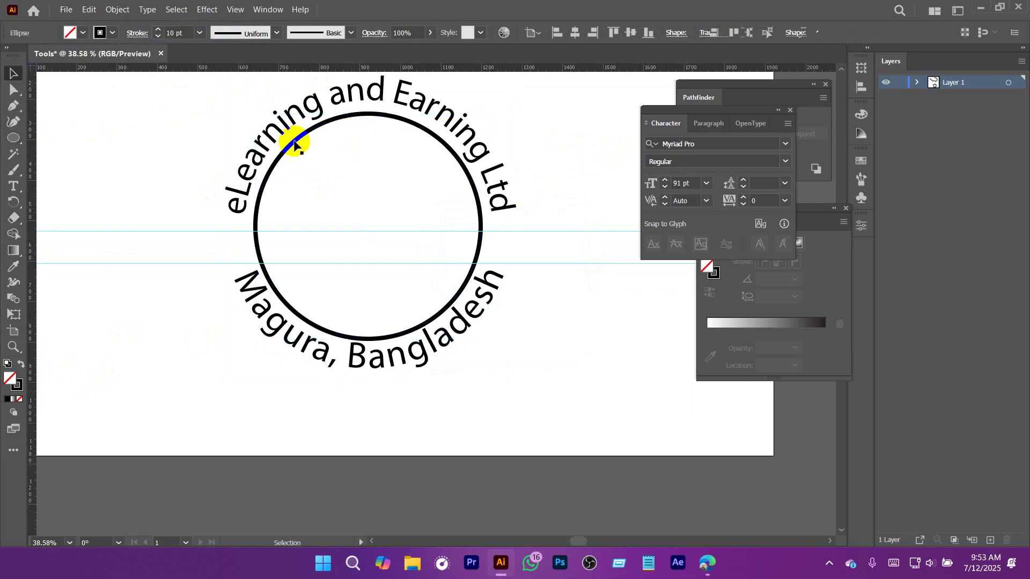
Duplicate the inner ring in place and scale the copy up from its centre to surround both texts.
left_click(293, 145)
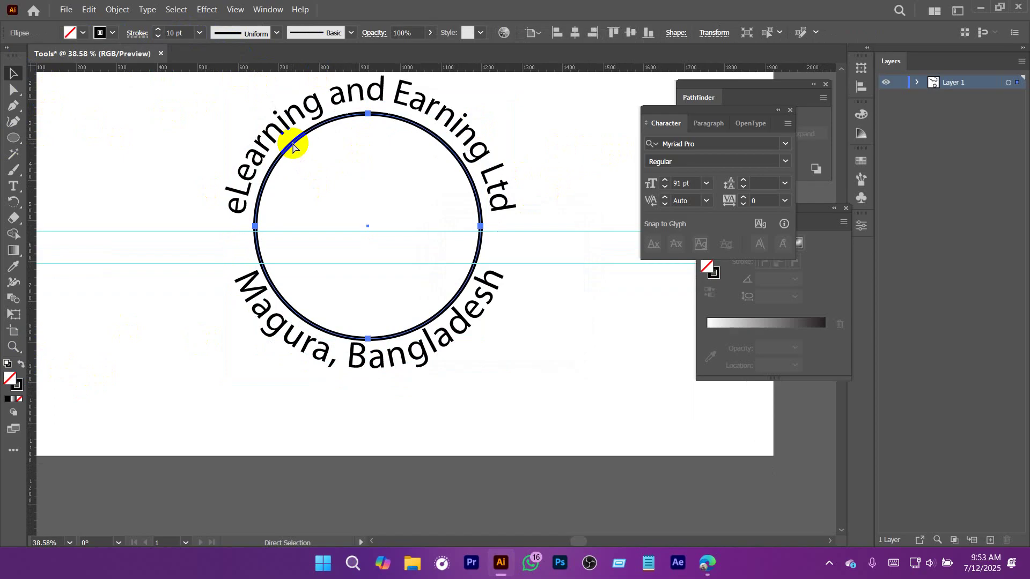
left_click_drag(481, 339, 542, 388)
left_click(602, 348)
left_click_drag(498, 225, 512, 304)
left_click_drag(372, 296, 358, 253)
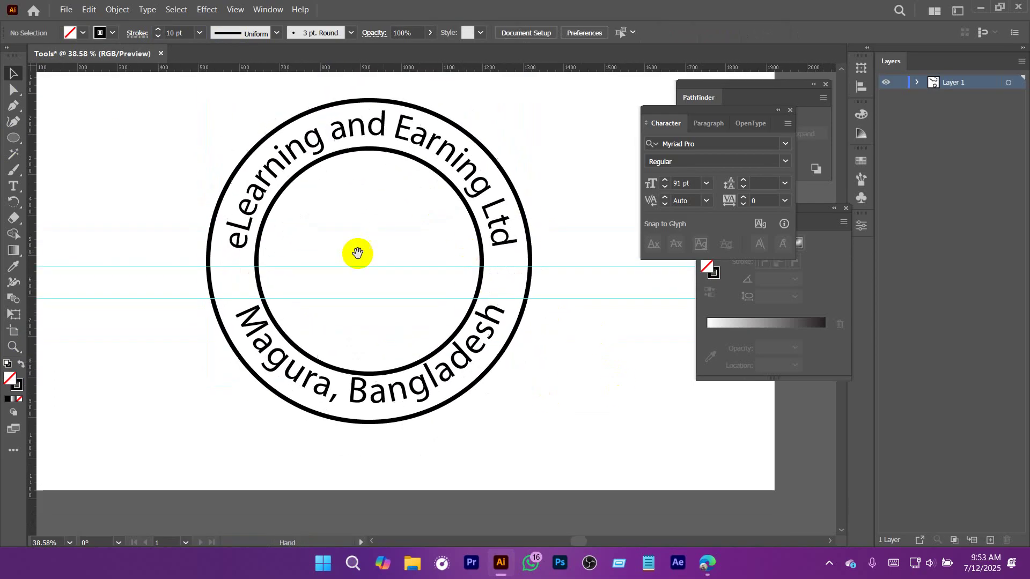
Add a small black five-pointed star in each side gap between the two texts, and hide the guides.
right_click(15, 140)
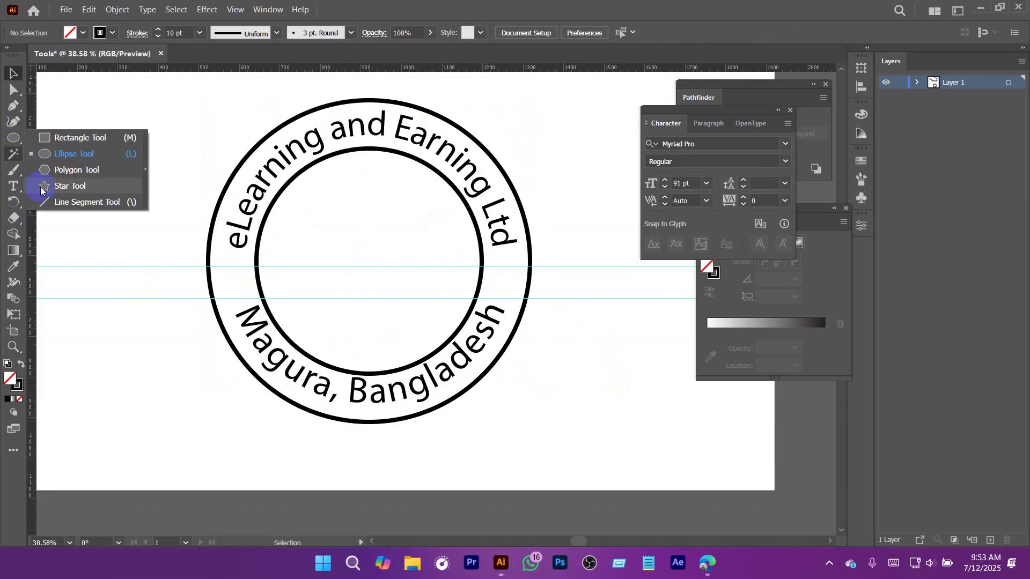
left_click(42, 187)
mouse_move(237, 272)
left_mouse_down()
mouse_move(246, 288)
mouse_move(625, 294)
left_mouse_up()
left_click(21, 363)
scroll(234, 258, "up", 2)
key("v")
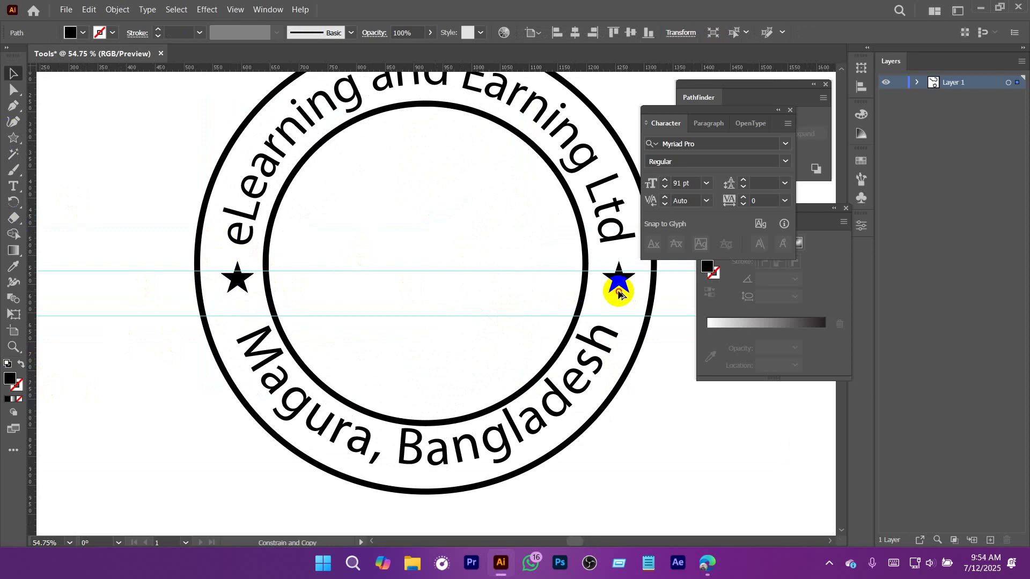
scroll(485, 283, "down", 4)
key("ctrl+;")
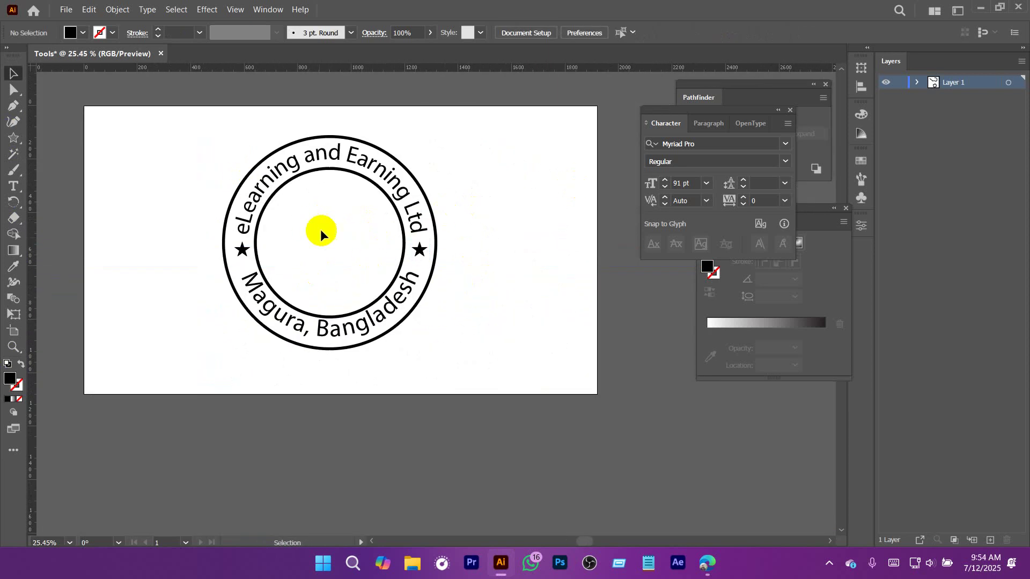
Draw a black circle on the empty area left of the seal and delete its bottom anchor point to leave a half circle.
left_click(14, 134)
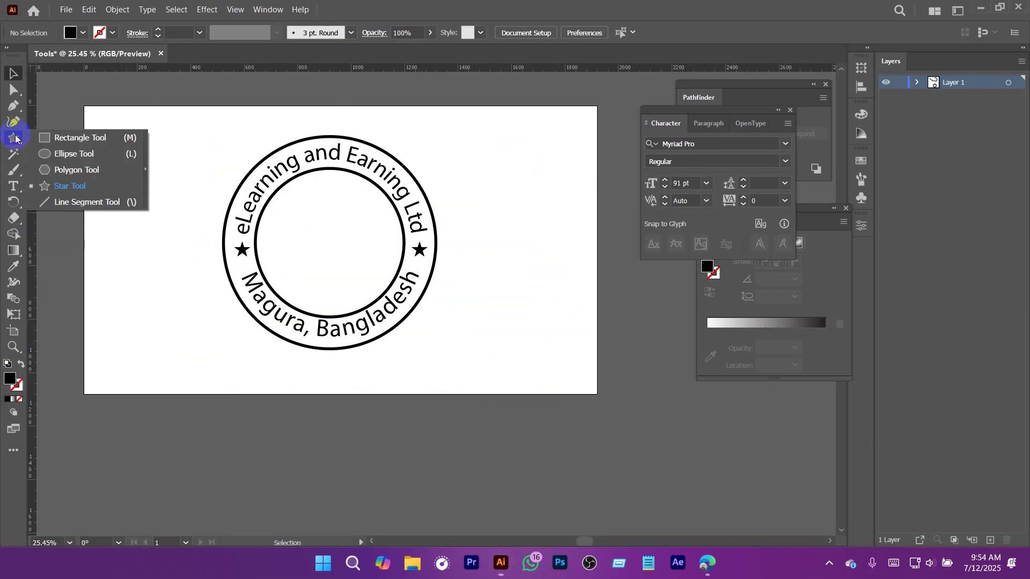
left_click(77, 154)
scroll(126, 212, "up", 2)
left_click_drag(115, 183, 153, 227)
left_click_drag(183, 269, 301, 292)
key("a")
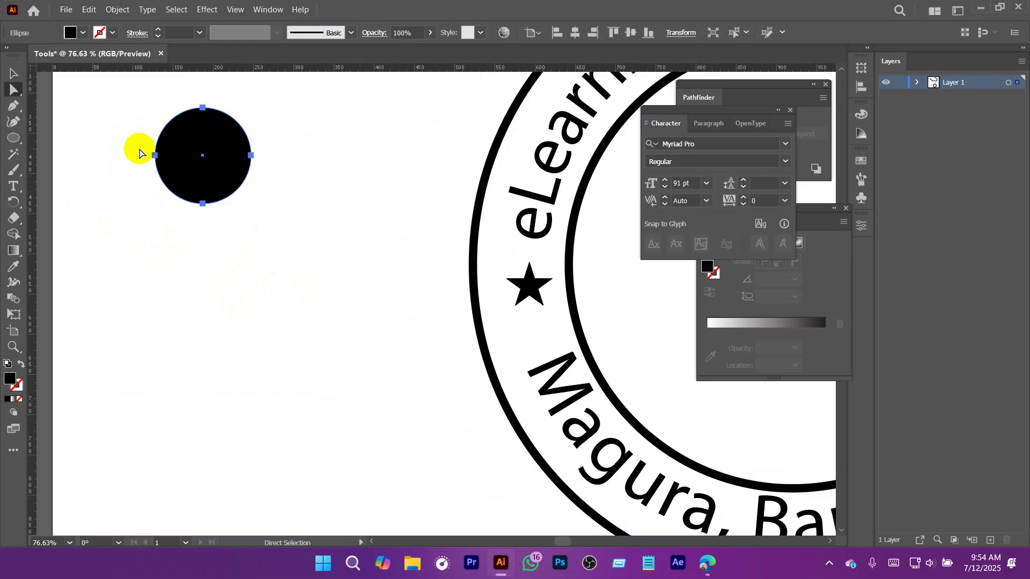
left_click(202, 204)
key("Delete")
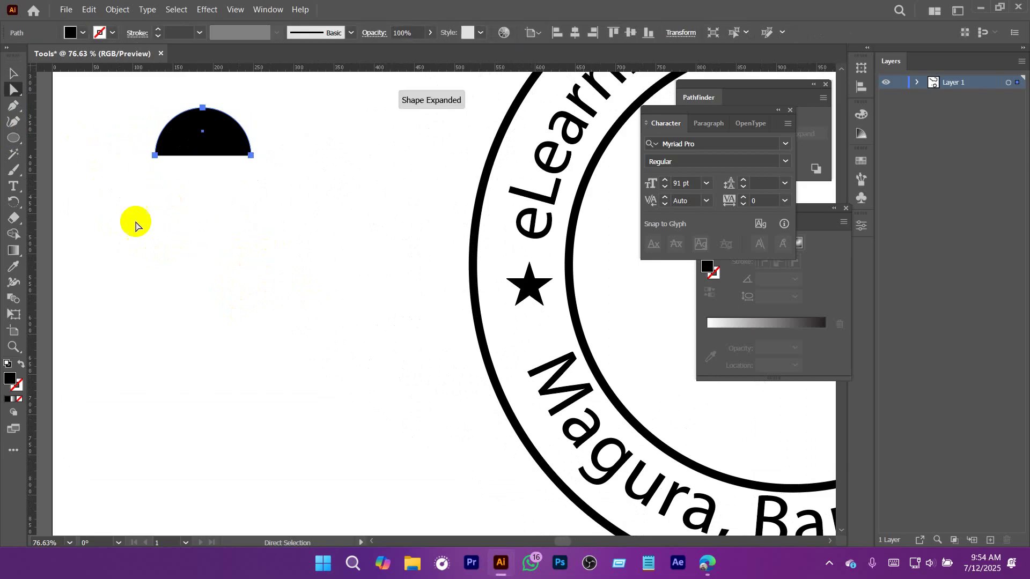
Draw a smaller black circle centred above the half circle as the head of a person icon.
left_click(199, 235)
left_click_drag(210, 212, 226, 279)
key("l")
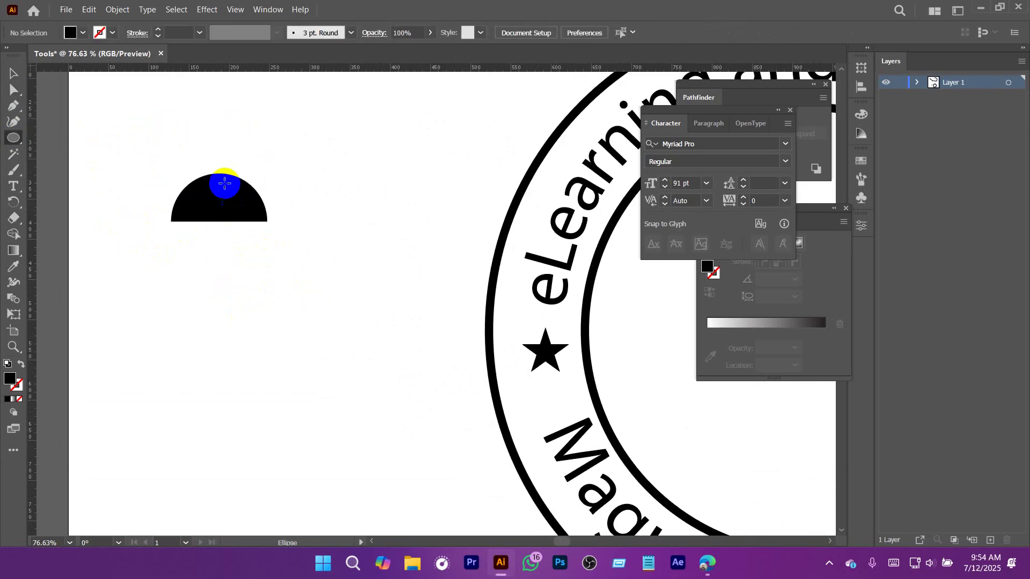
left_click_drag(225, 183, 232, 162)
key("v")
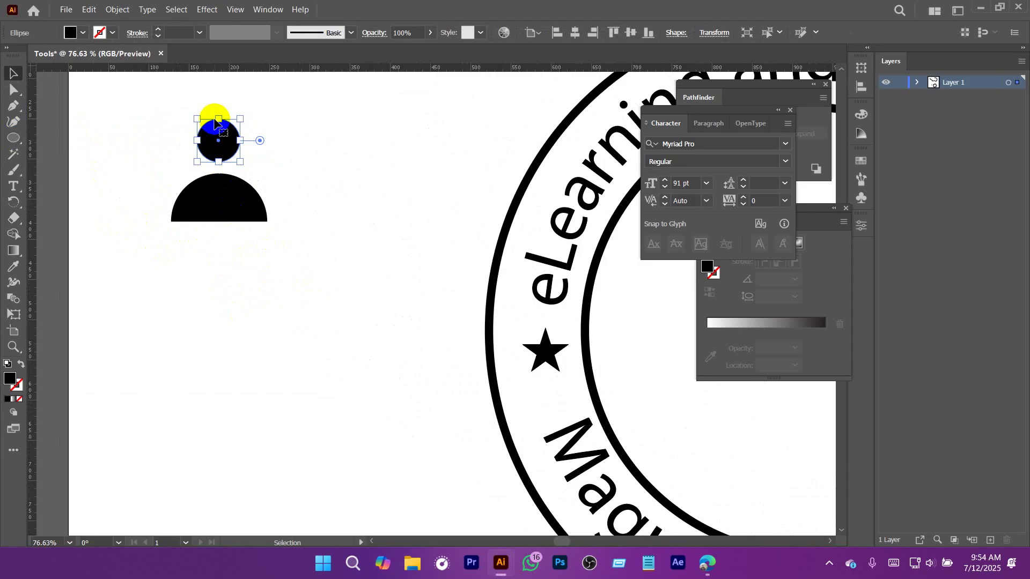
Duplicate the person icon to its right, scale the copy down, and line its base up with the larger icon.
mouse_move(218, 119)
left_mouse_down()
mouse_move(214, 154)
mouse_move(199, 153)
mouse_move(204, 119)
left_mouse_up()
scroll(215, 154, "up", 3)
left_click(200, 220, "shift")
left_click_drag(200, 220, 343, 236)
left_click_drag(414, 240, 377, 222)
left_click_drag(324, 177, 319, 215)
Group the large and small person icons and place the group at the centre of the seal.
left_click_drag(416, 133, 137, 260)
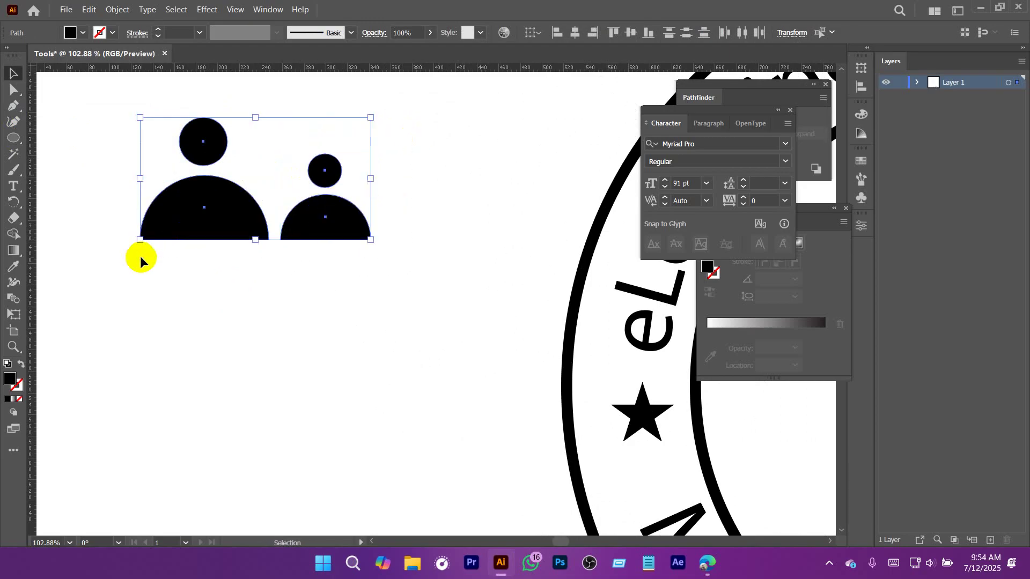
key("ctrl+g")
scroll(333, 295, "down", 5)
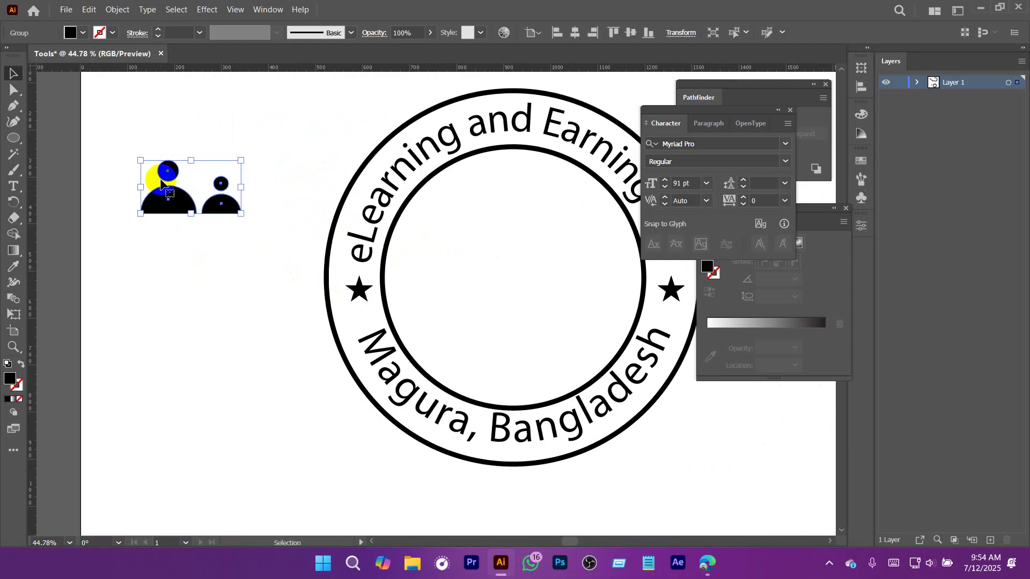
left_click_drag(161, 175, 439, 257)
Select the rings, texts, stars and person icons of the seal, group them, and clear the selection.
scroll(545, 301, "down", 3)
key("ctrl+a")
key("a")
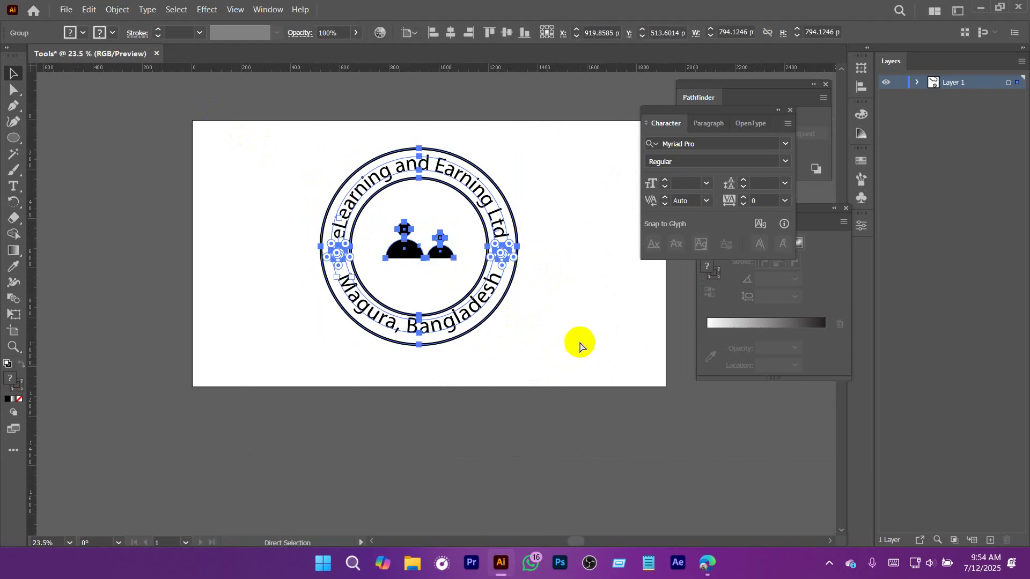
scroll(579, 346, "down", 2)
key("v")
left_click_drag(559, 301, 471, 285)
left_click(542, 292)
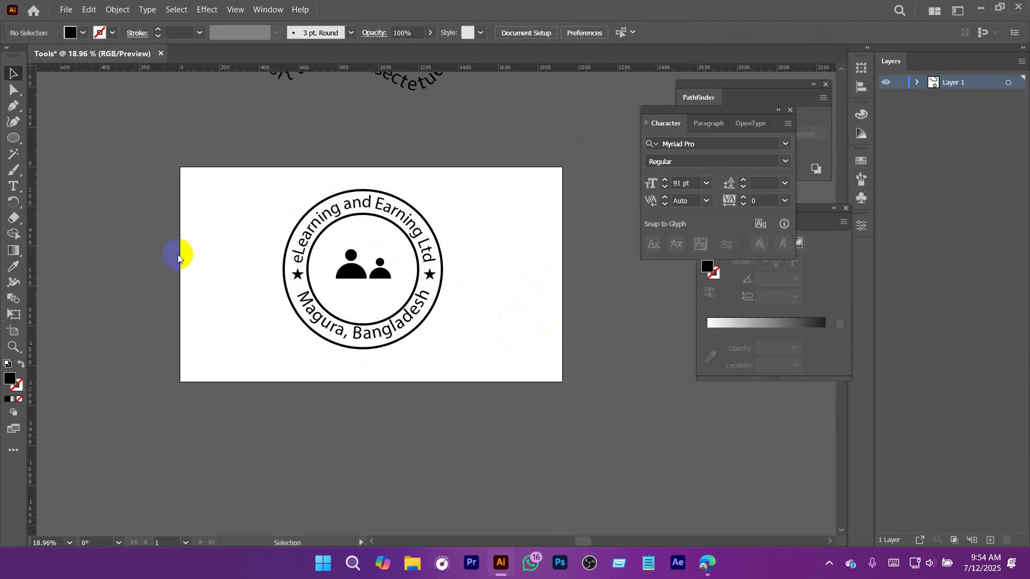
left_click(15, 185)
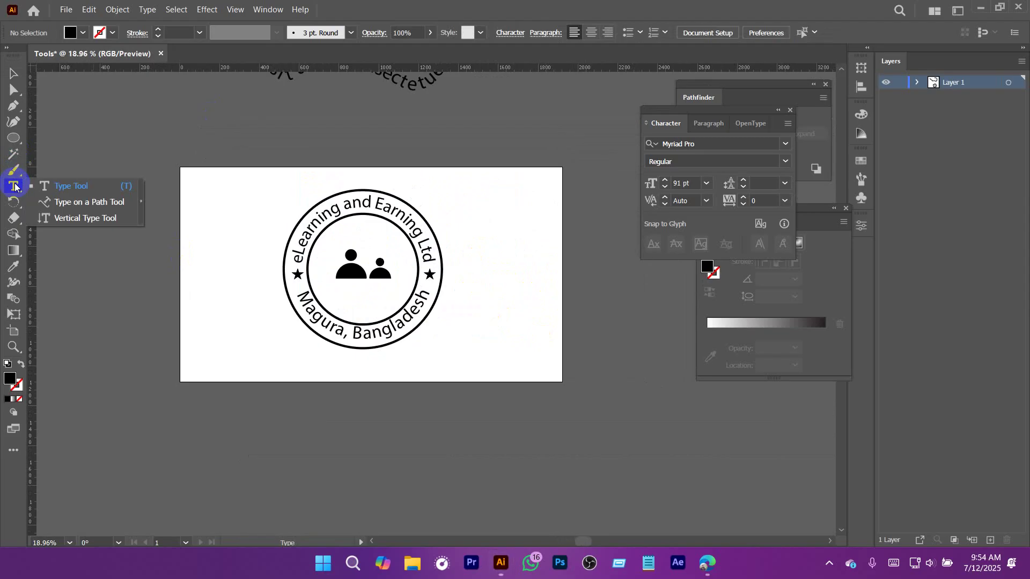
left_click(439, 4)
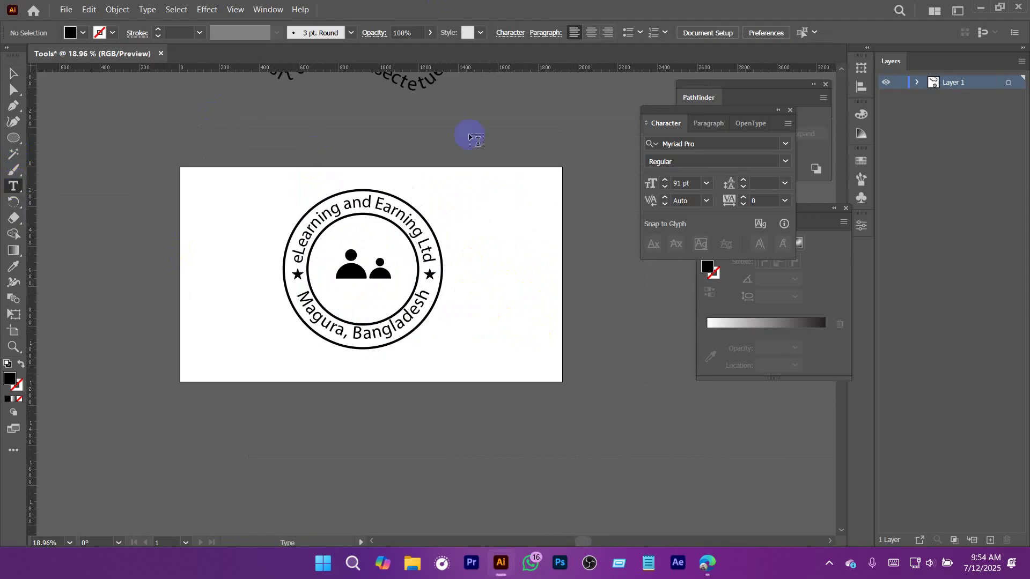
scroll(533, 269, "up", 2)
key("v")
Move the seal off the artboard to the area above its right edge, and shift the curved Lorem ipsum text down and away from it.
left_click(330, 395)
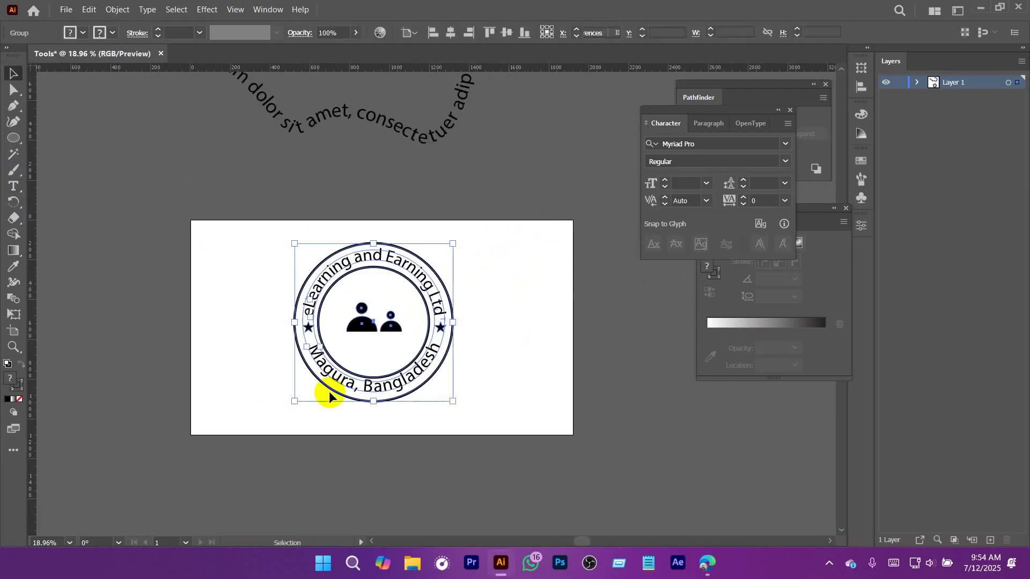
left_click_drag(369, 324, 503, 267)
key("space")
left_click_drag(495, 273, 472, 178)
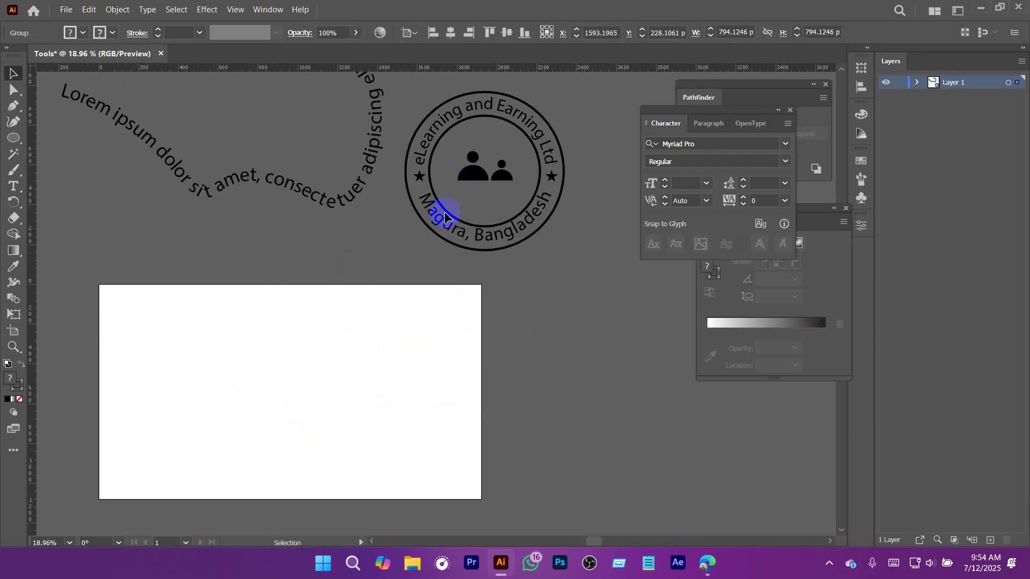
key("space")
left_click_drag(327, 306, 382, 317)
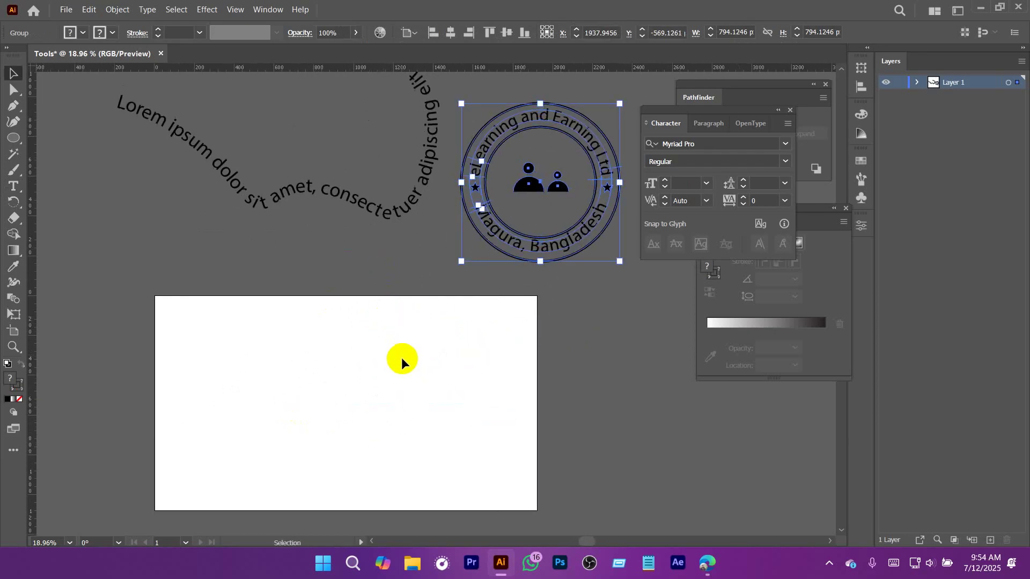
left_click_drag(391, 207, 367, 232)
key("space")
left_click_drag(407, 315, 402, 283)
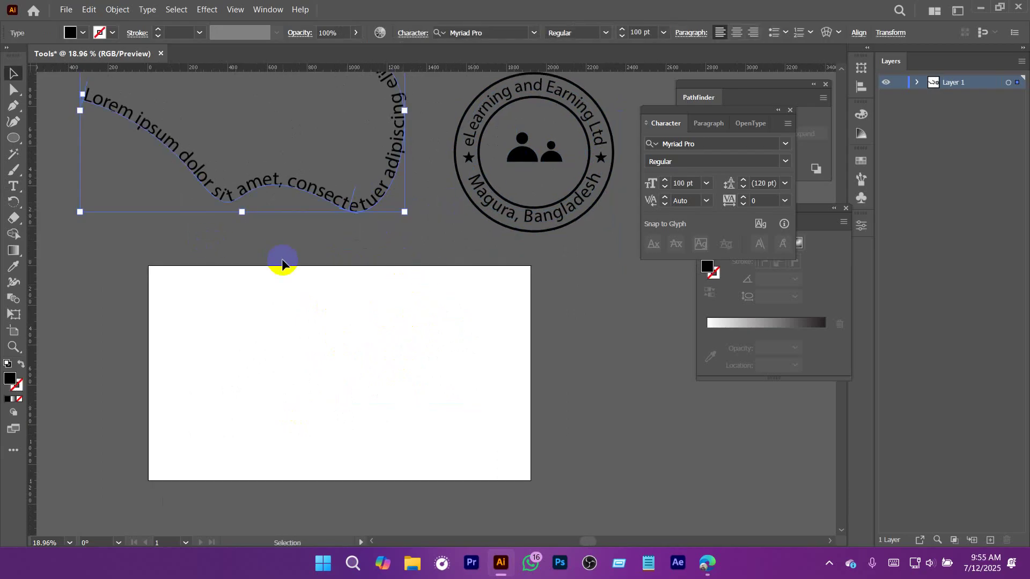
left_click_drag(351, 297, 346, 279)
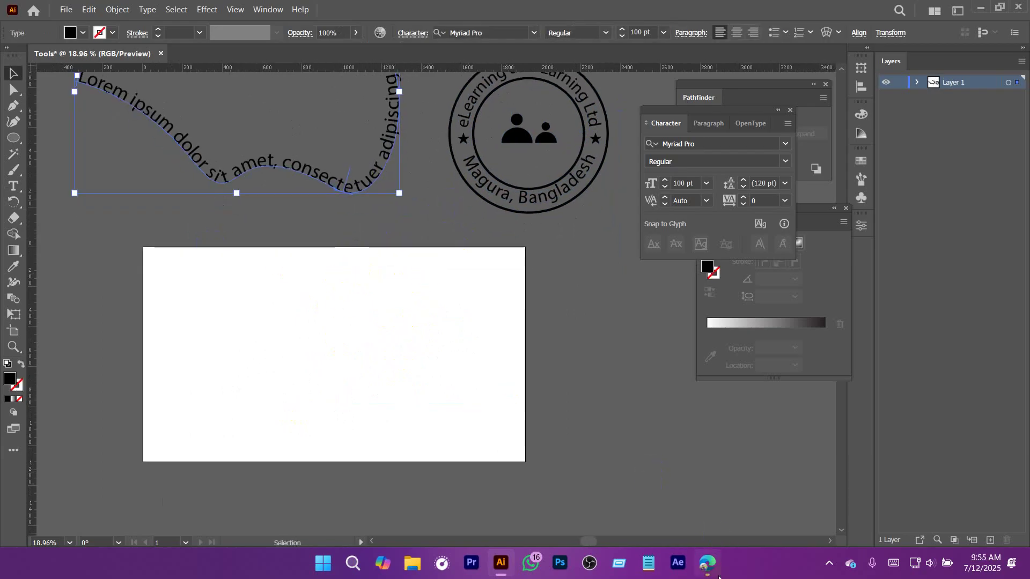
Switch to the browser and search Google Images for "a man working on laptop".
left_click(716, 572)
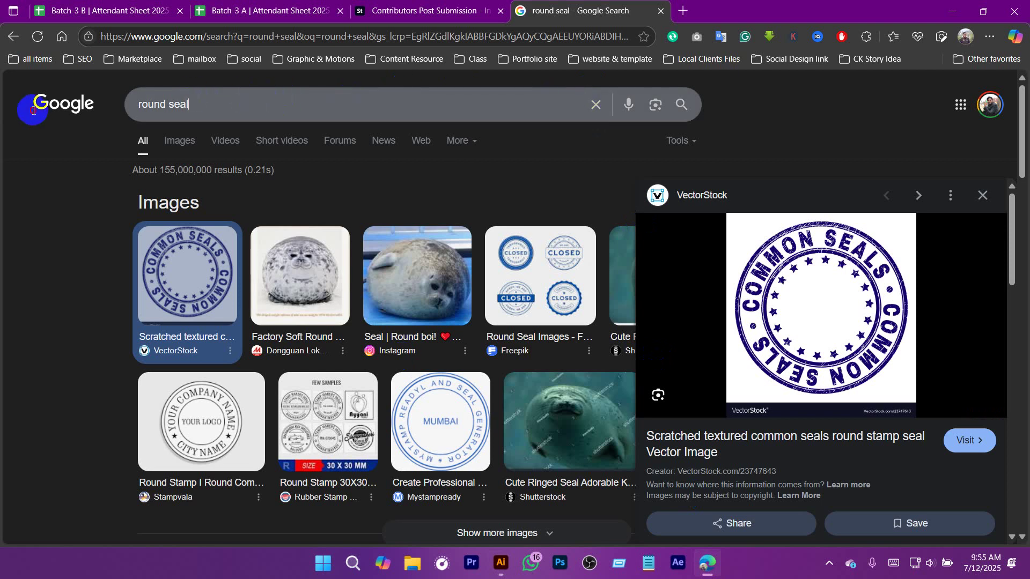
key("ctrl+a")
type("a man")
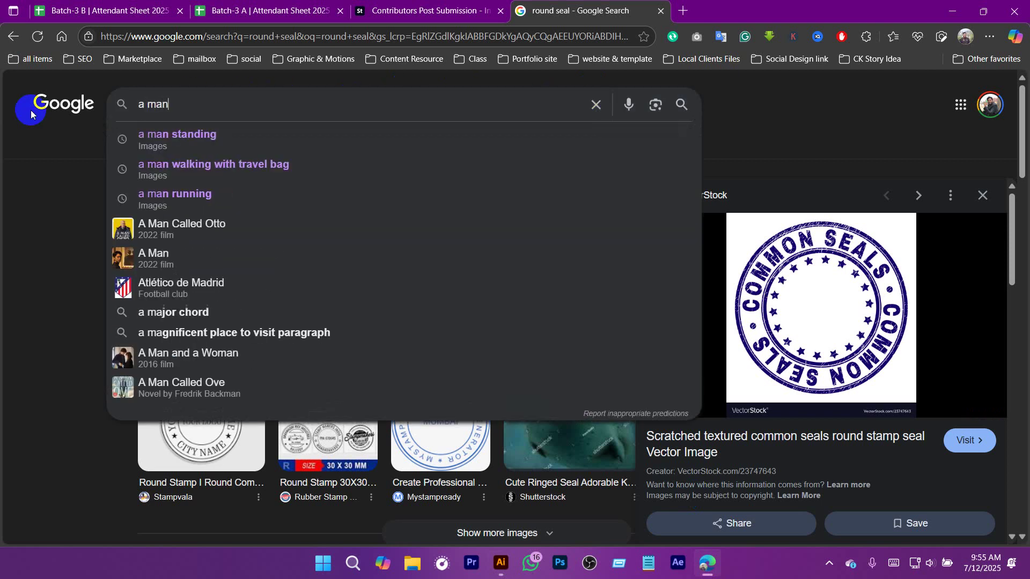
type(" working ")
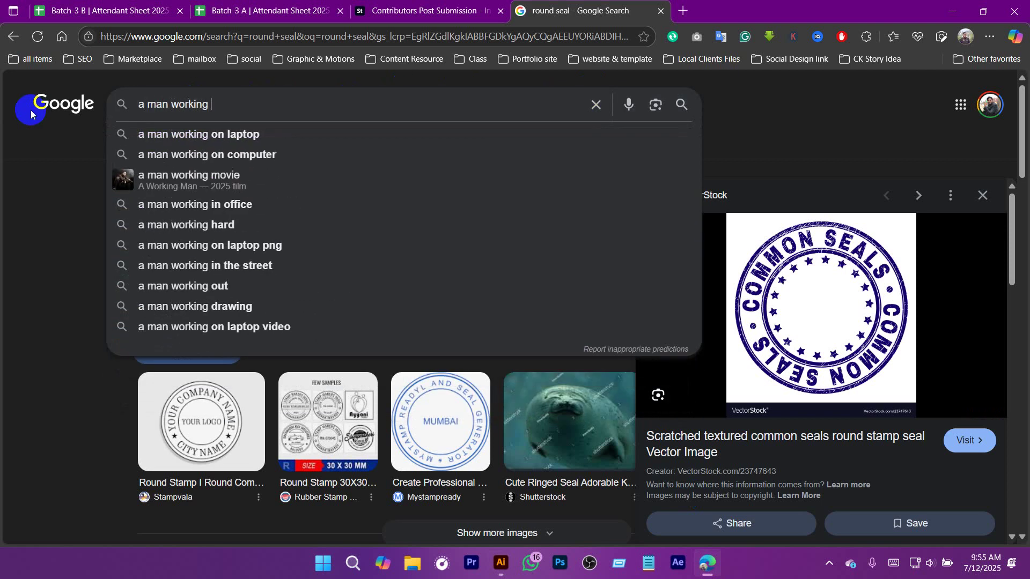
type("on laptop")
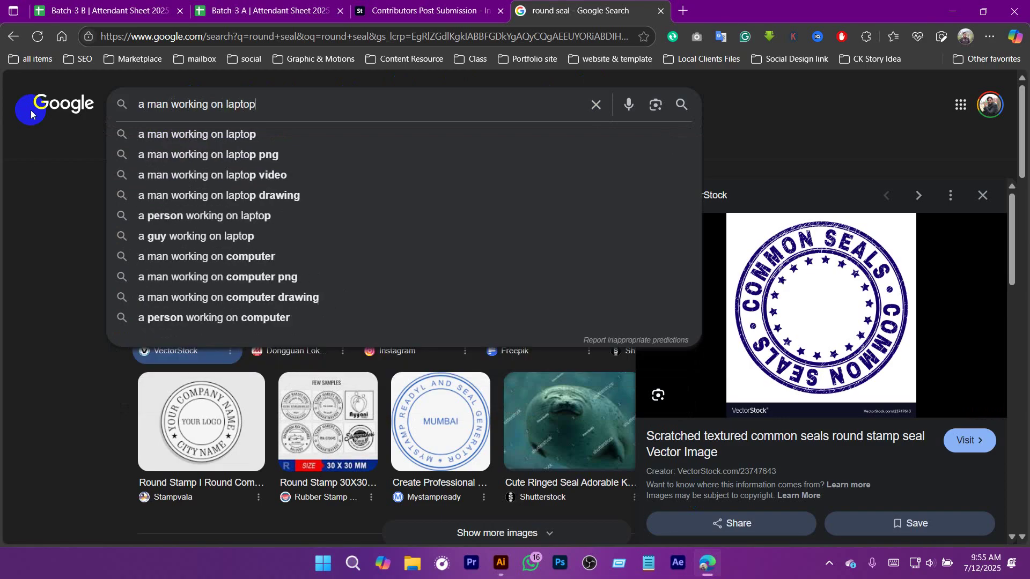
key("Return")
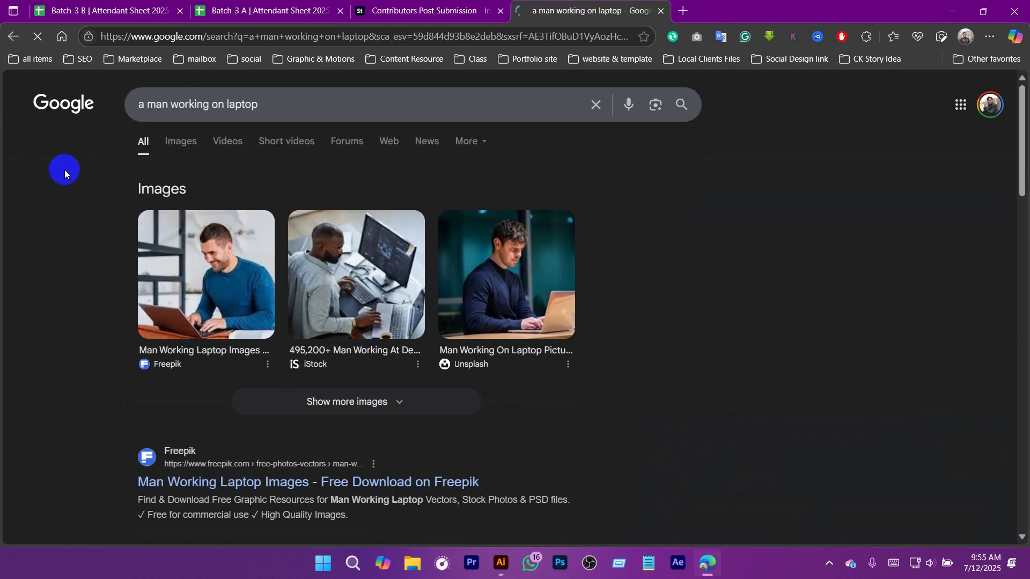
left_click(378, 223)
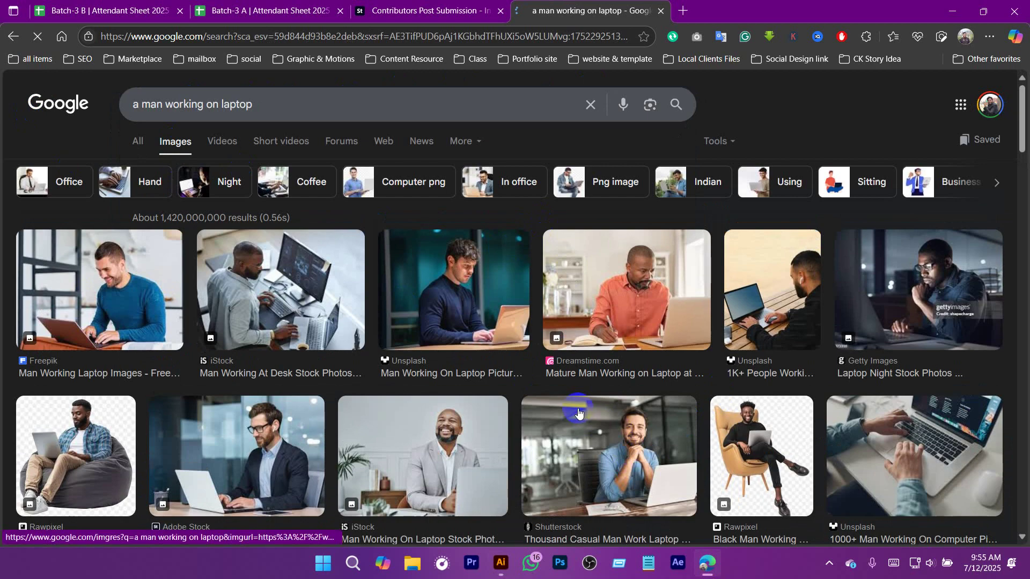
Browse the image results, view the Pngtree illustration of a man with a laptop in a new tab, and return to the results.
scroll(523, 348, "down", 4)
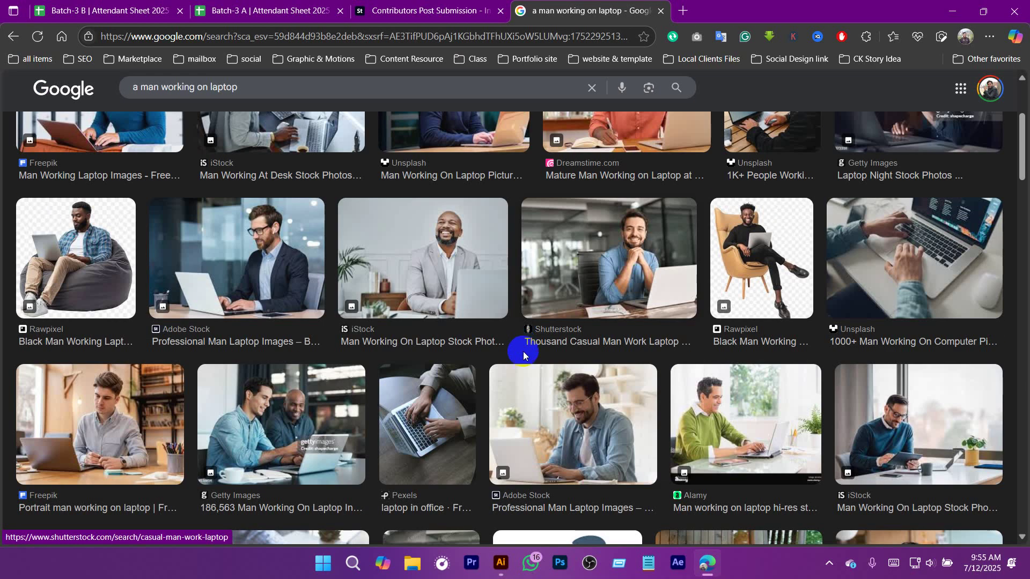
scroll(505, 346, "down", 4)
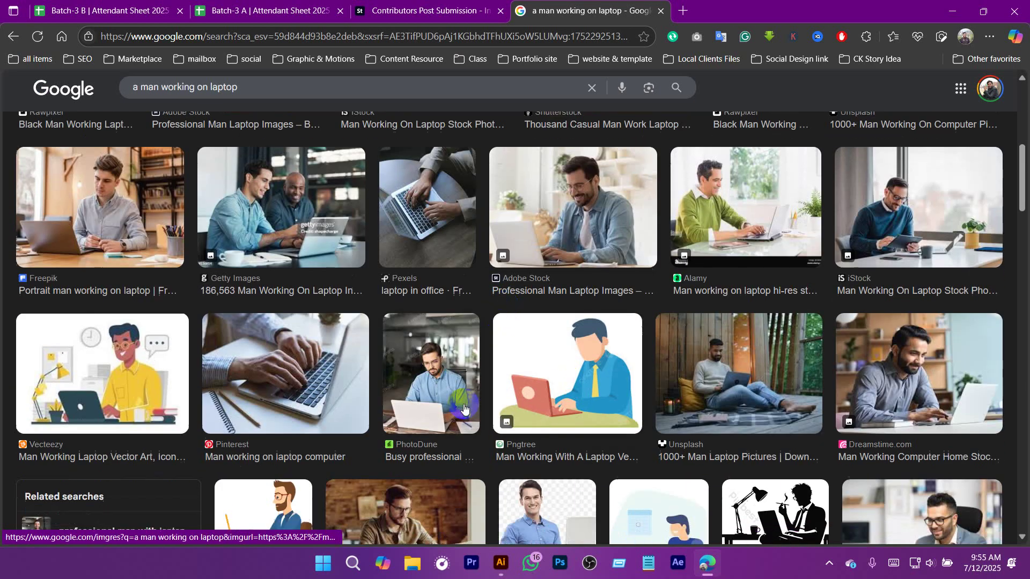
scroll(556, 208, "down", 4)
left_click(571, 213)
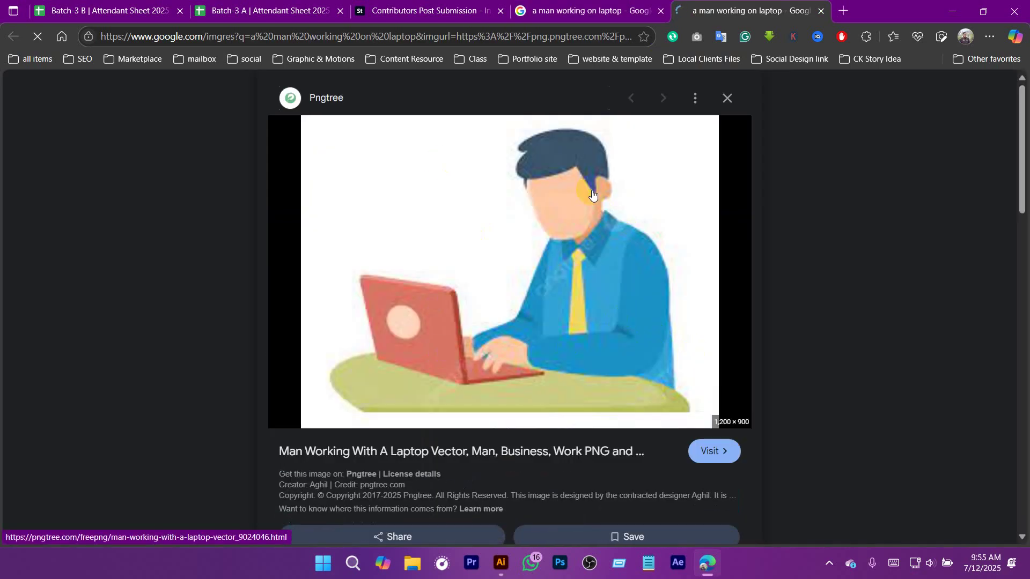
left_click(586, 11)
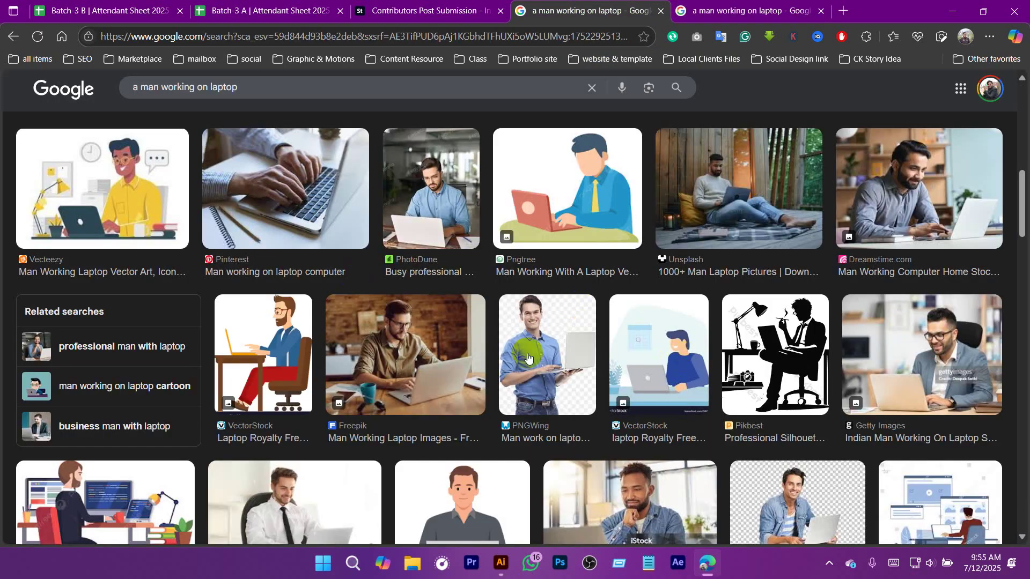
Find the kindpng photo of a man in a black shirt working on a laptop and copy the image.
scroll(638, 331, "down", 3)
scroll(639, 334, "down", 3)
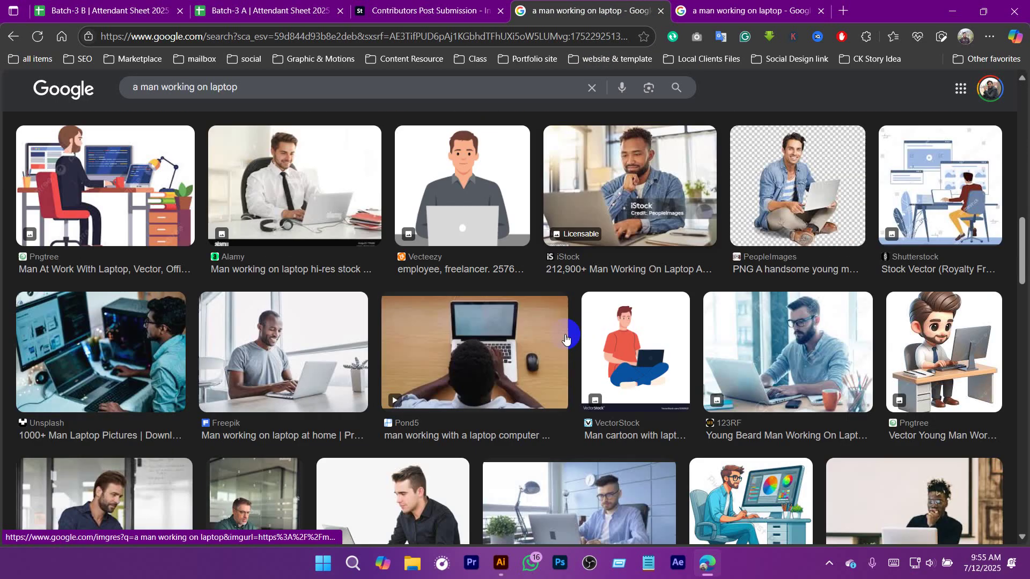
scroll(569, 402, "down", 3)
scroll(568, 402, "down", 2)
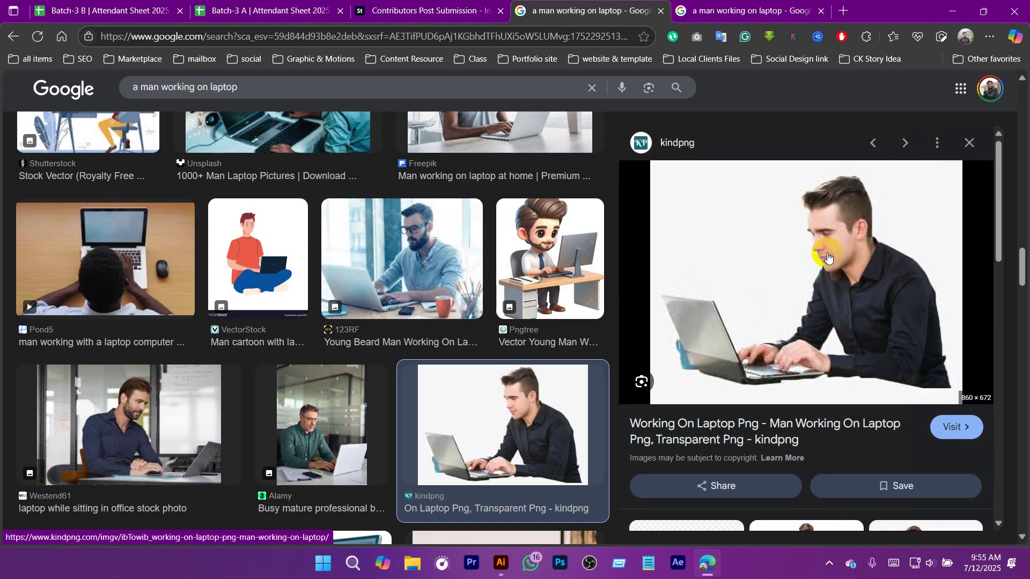
right_click(794, 230)
left_click(601, 328)
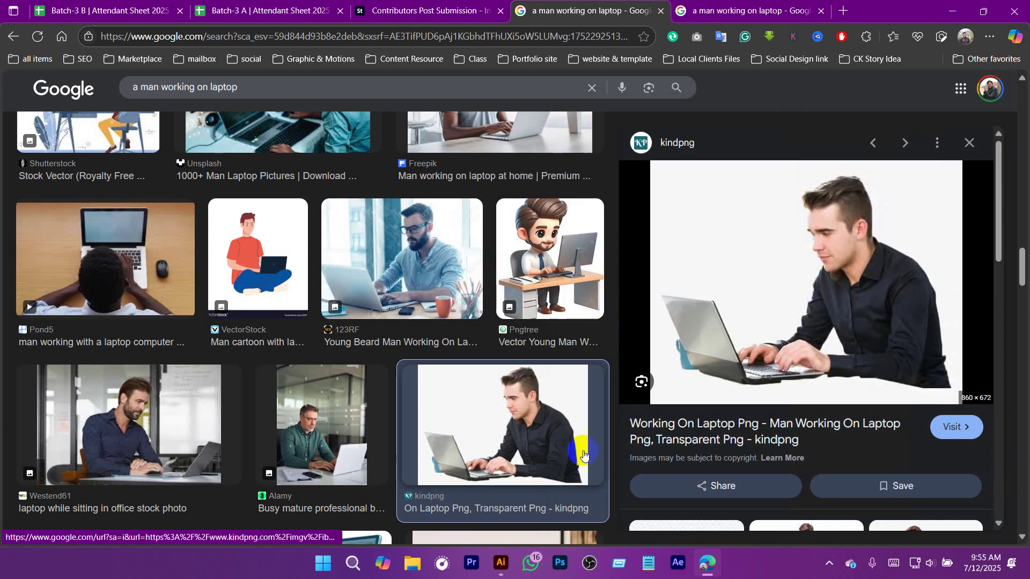
Return to Illustrator and set up a new document 2500 px wide and 2500 px high with 1 artboard.
left_click(501, 563)
left_click_drag(450, 328, 414, 327)
left_click(66, 10)
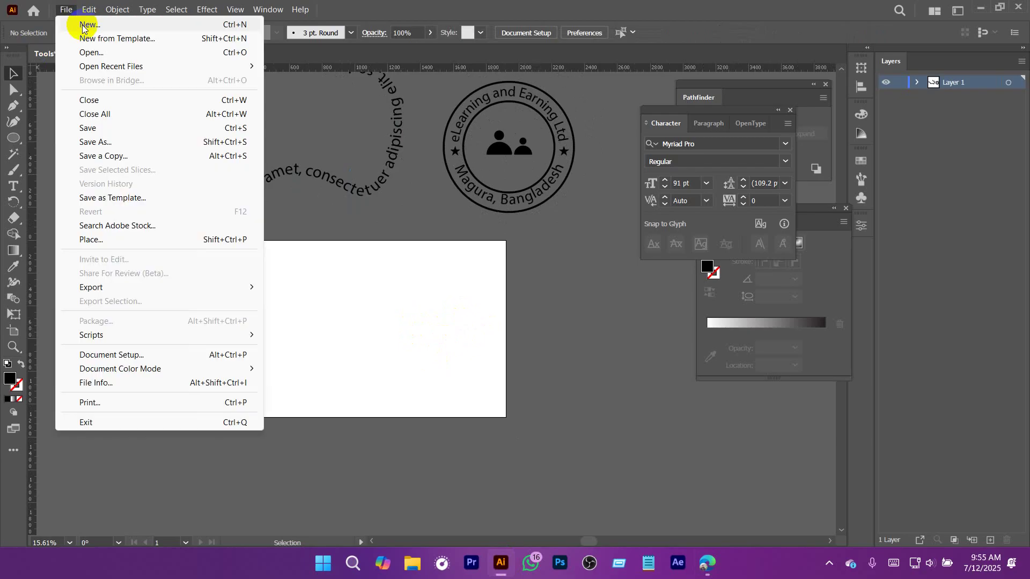
left_click(85, 25)
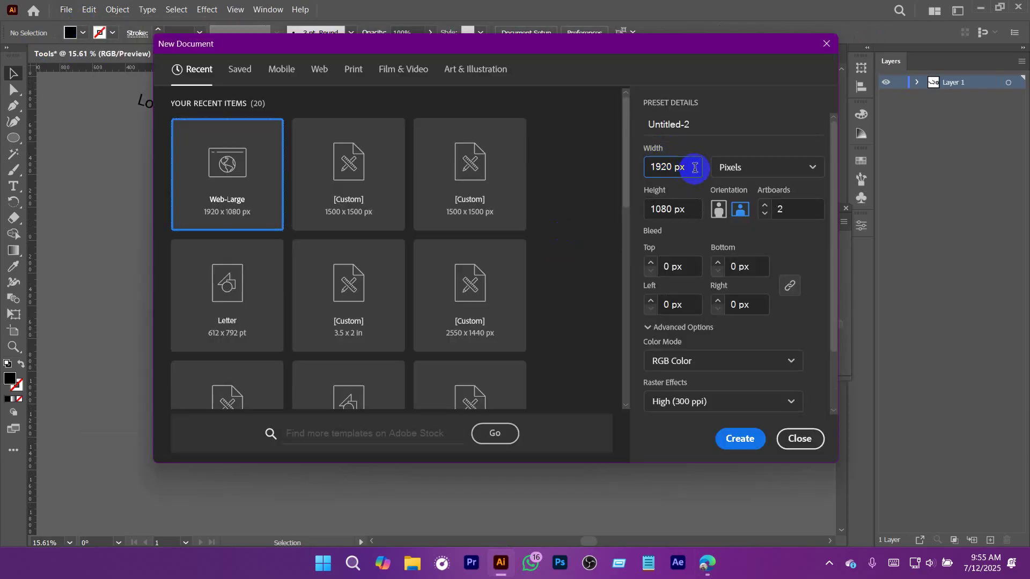
left_click_drag(694, 168, 653, 168)
type("250")
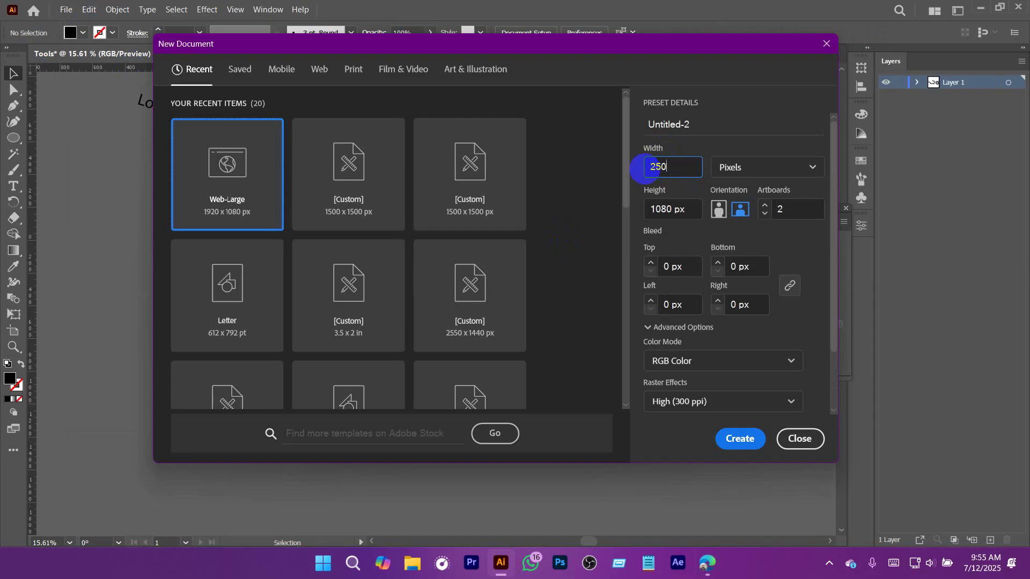
type("0")
left_click_drag(692, 210, 653, 211)
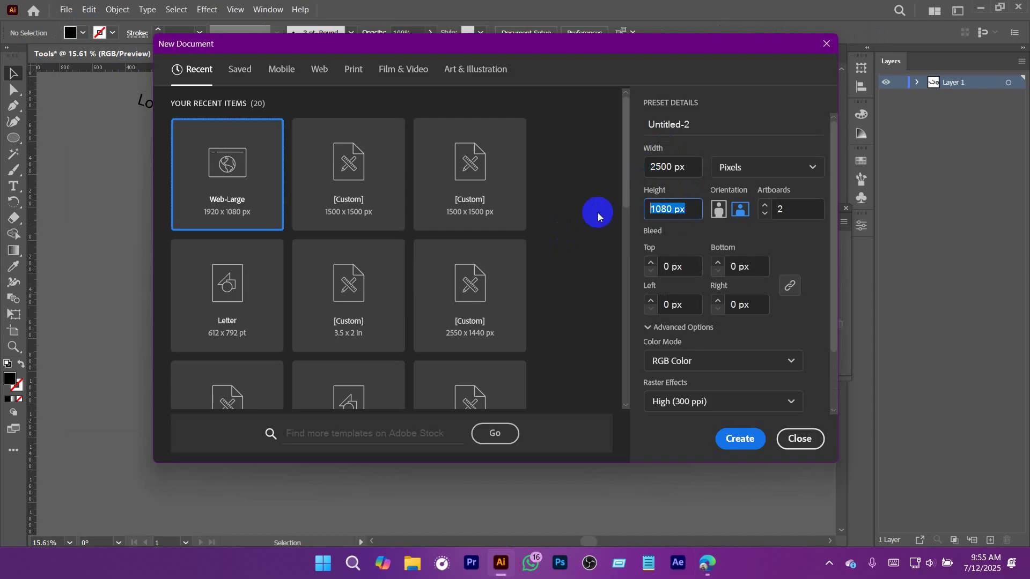
type("2500")
left_click_drag(799, 209, 762, 210)
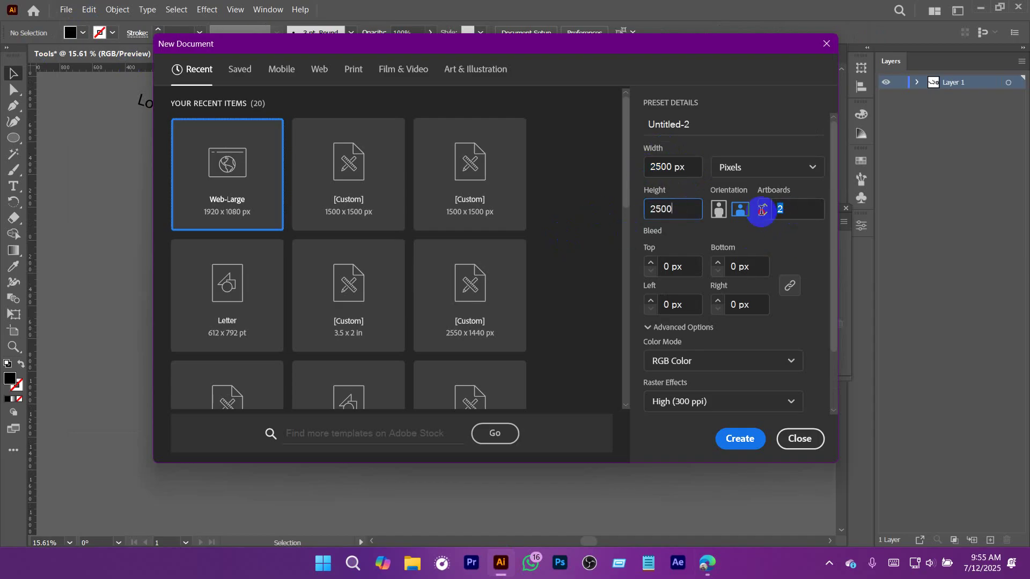
type("1")
Name the new document "Vector Illustration" and create it.
left_click(740, 124)
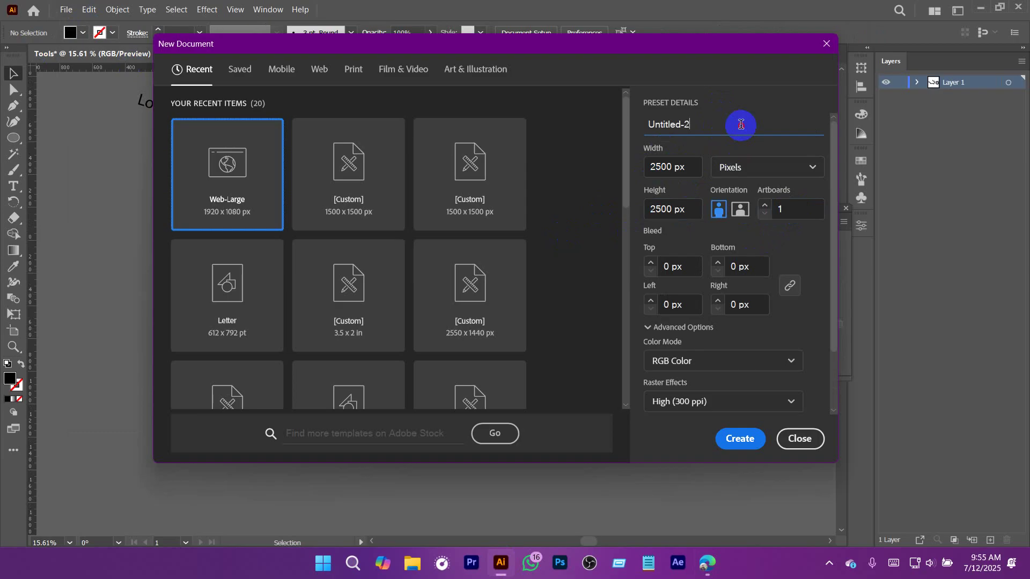
left_click_drag(740, 125, 639, 125)
type("Vector Illustration")
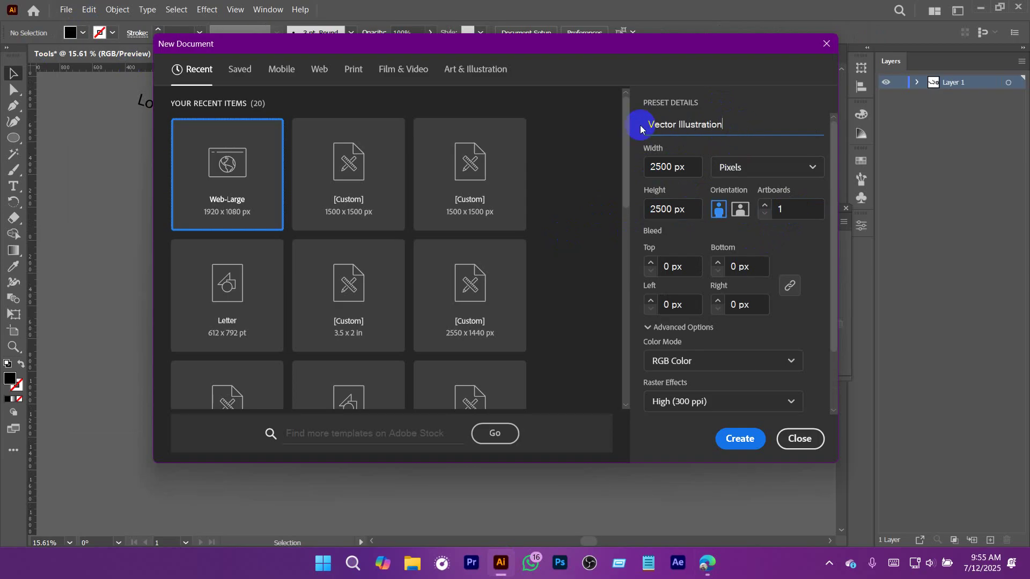
key("Return")
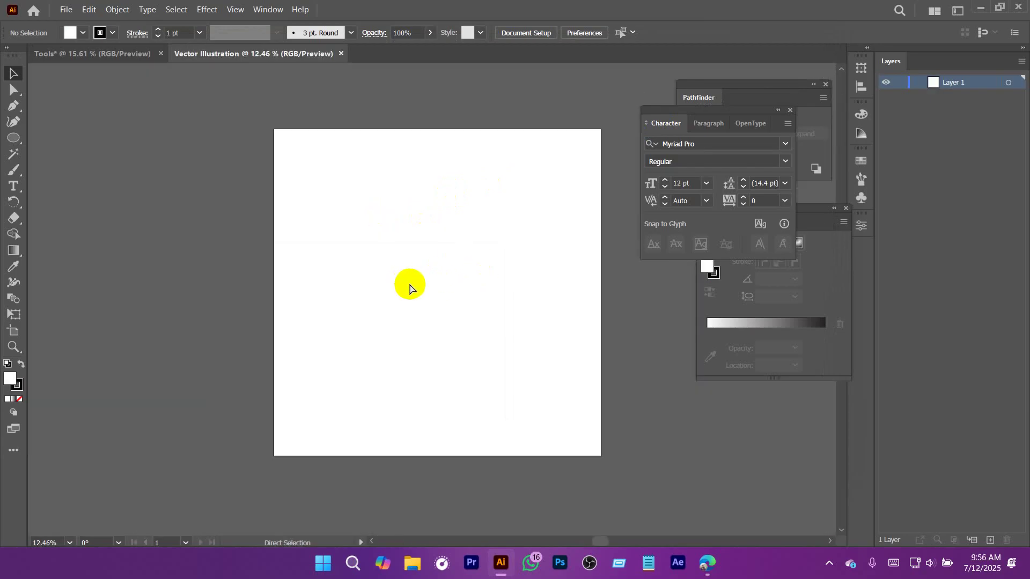
Paste the copied photo of the man with the laptop onto the artboard, place it near the middle, and select it.
key("ctrl+v")
mouse_move(488, 300)
left_mouse_down()
mouse_move(568, 321)
mouse_move(451, 253)
mouse_move(488, 301)
left_mouse_up()
scroll(452, 253, "up", 1)
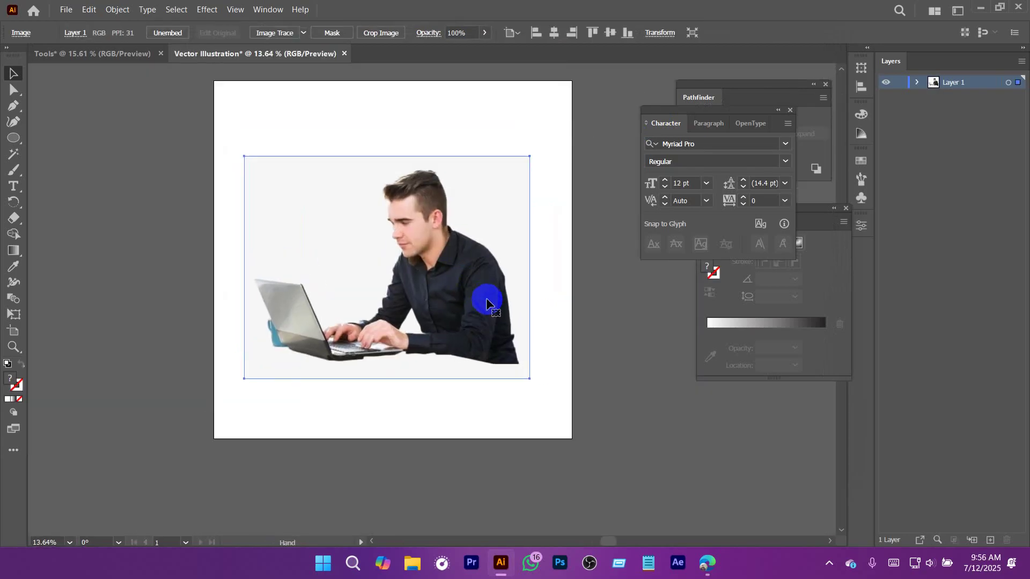
left_click(601, 262)
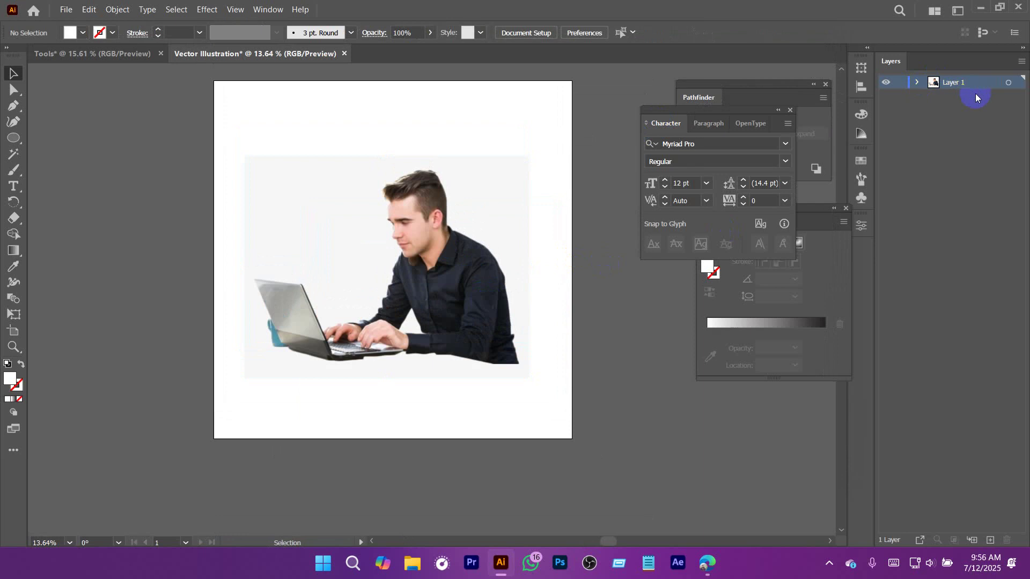
left_click(984, 138)
left_click(325, 294)
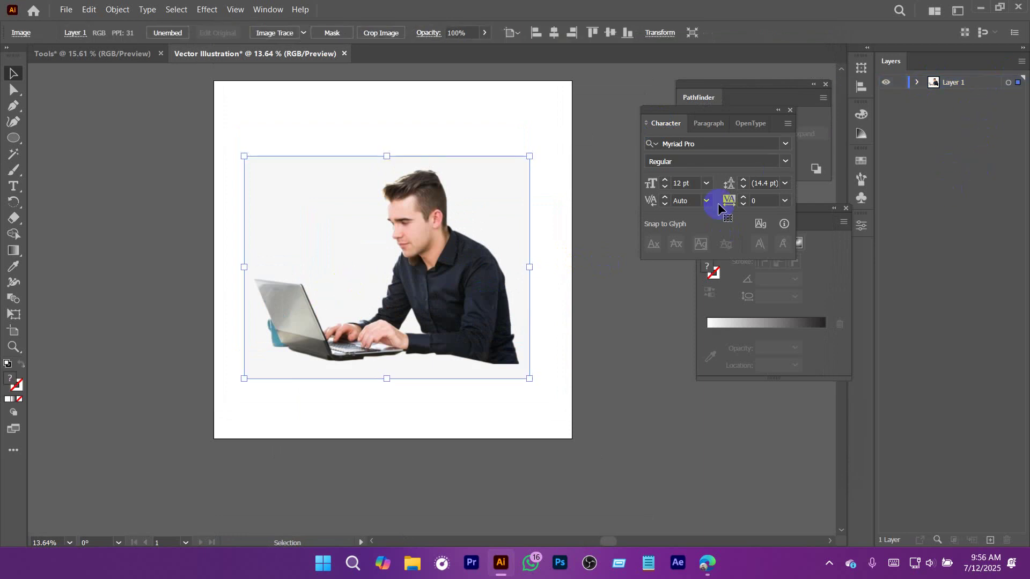
Lock the layer holding the reference photo and add a new layer above it named "subject".
left_click(976, 88)
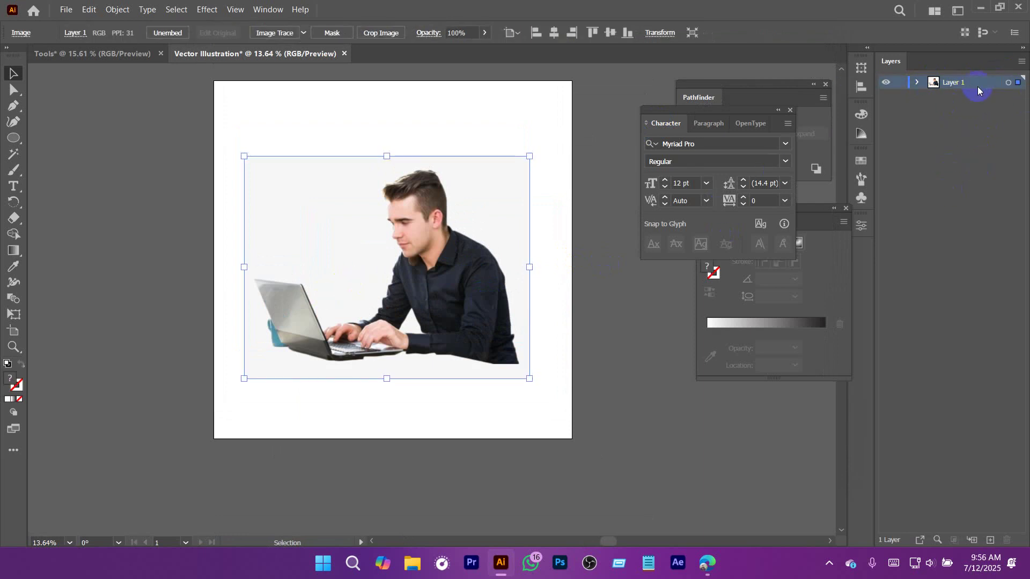
left_click(900, 83)
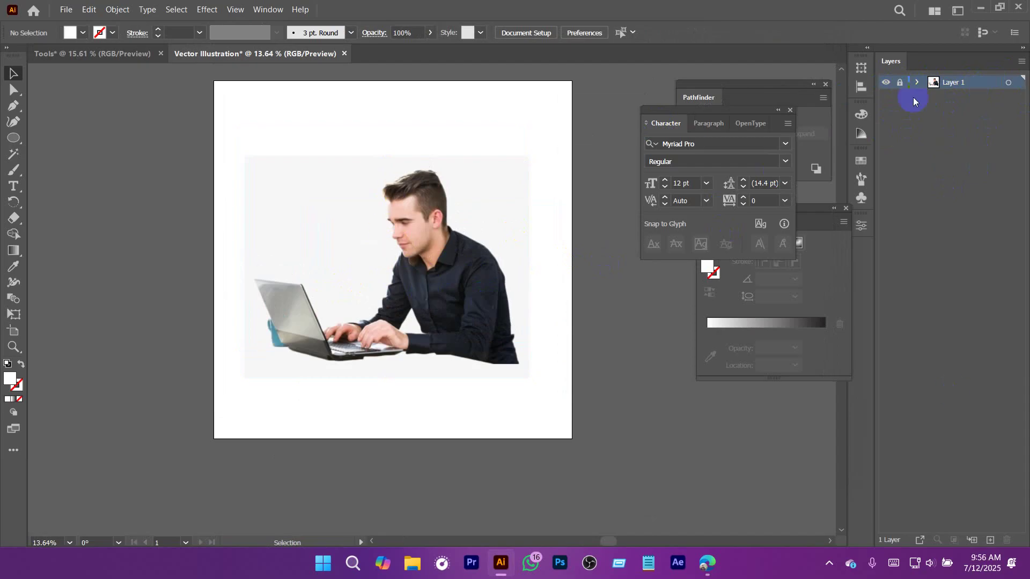
left_click(990, 540)
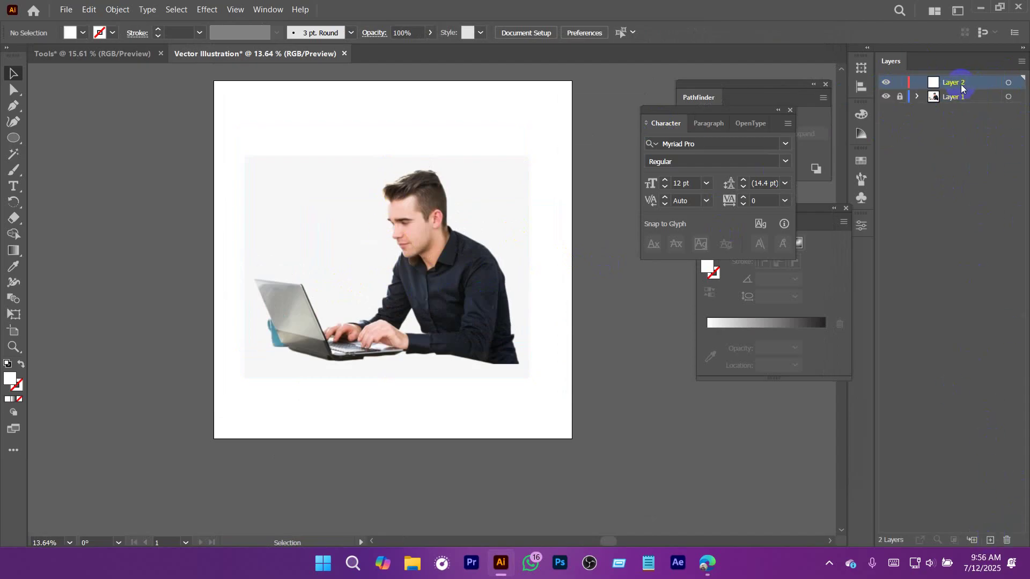
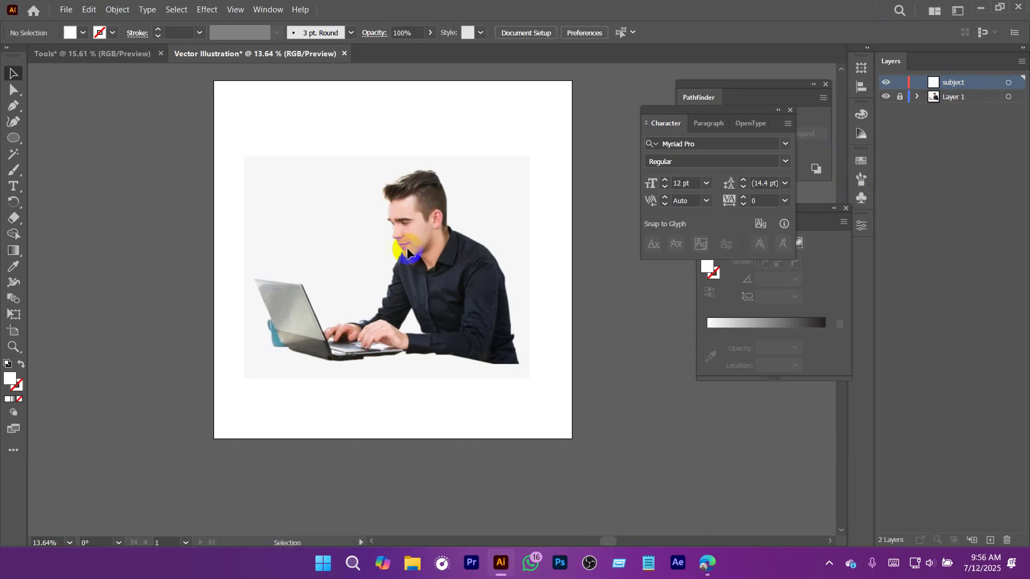
Choose the Pen tool and set the fill to None for tracing over the photo.
left_click(12, 110)
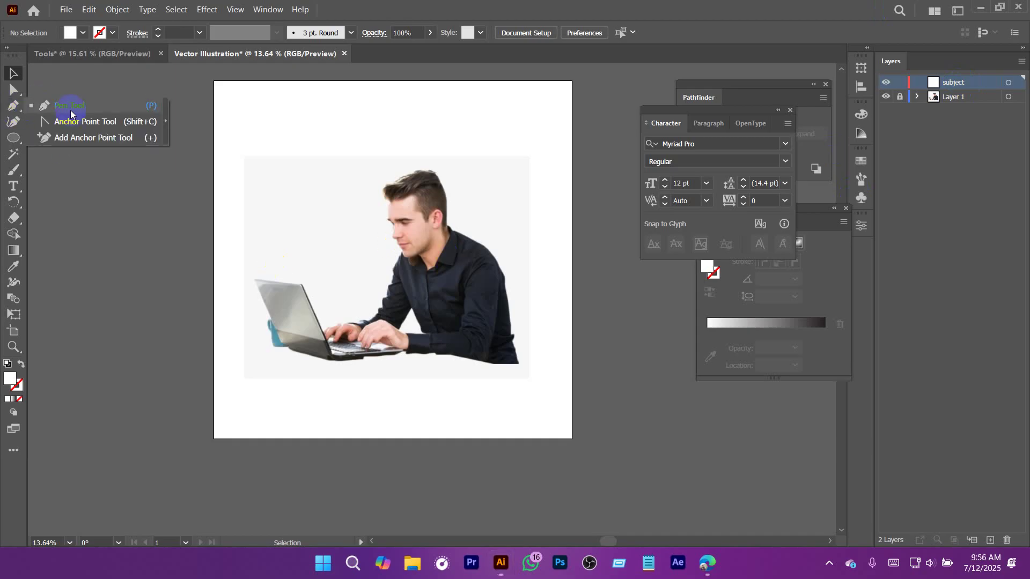
scroll(322, 303, "up", 1)
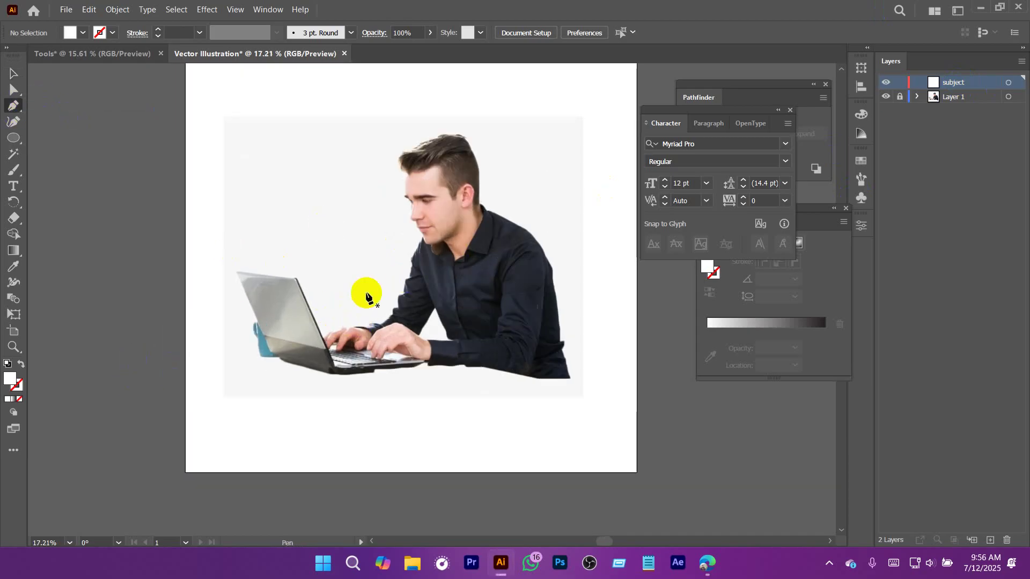
scroll(408, 285, "up", 1)
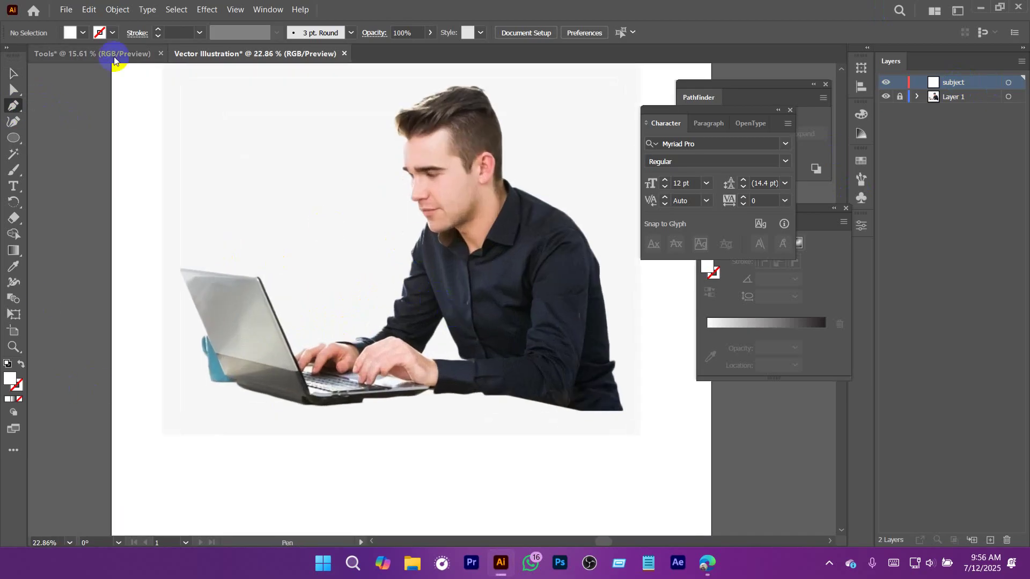
left_click(81, 34)
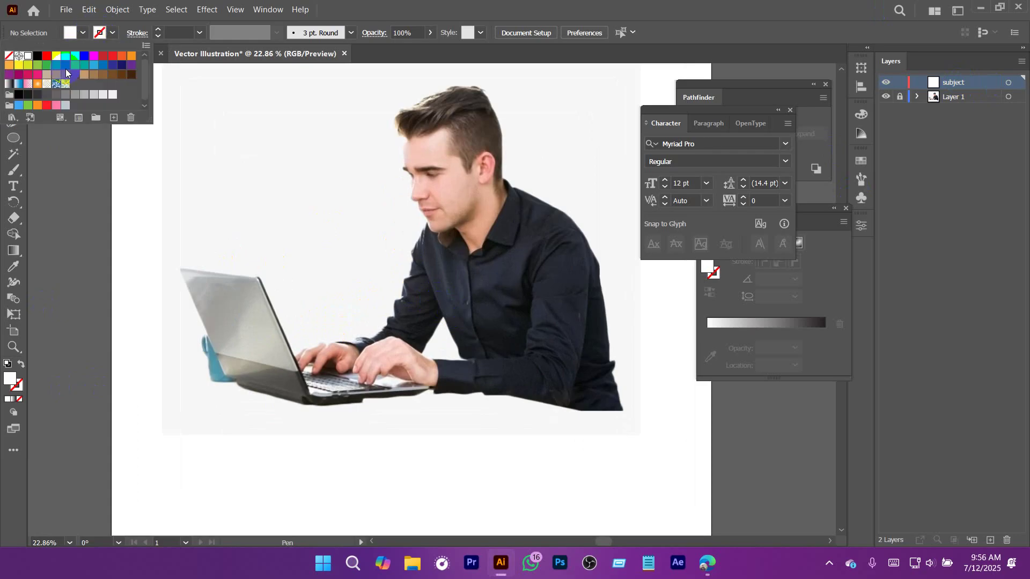
left_click(9, 56)
Start a curved pen path under the man's chin and trace his profile up past the lips and nose to the brow.
scroll(536, 182, "up", 2)
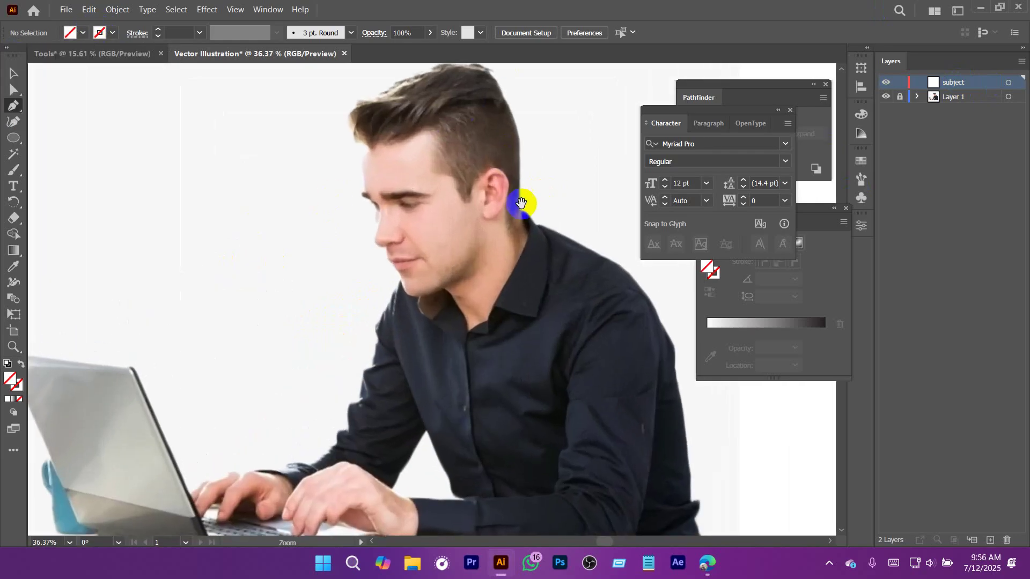
scroll(501, 230, "down", 2)
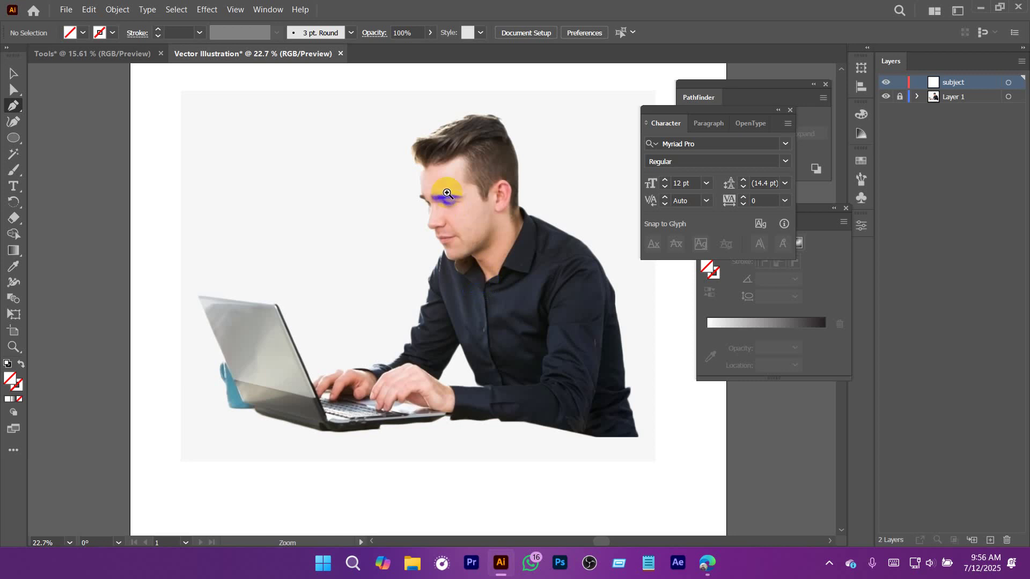
left_click_drag(451, 217, 501, 359)
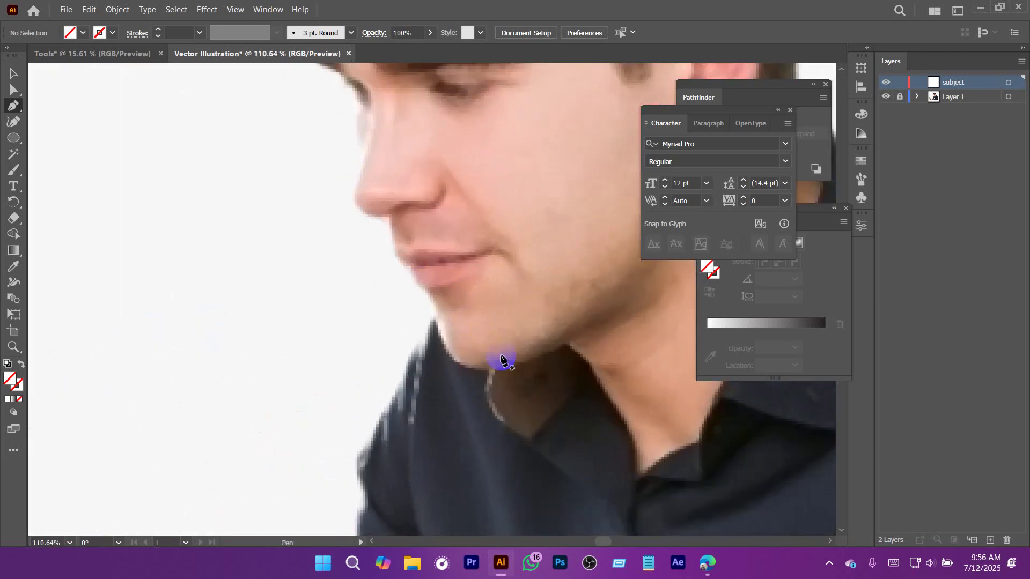
left_click(519, 365)
left_click(461, 371)
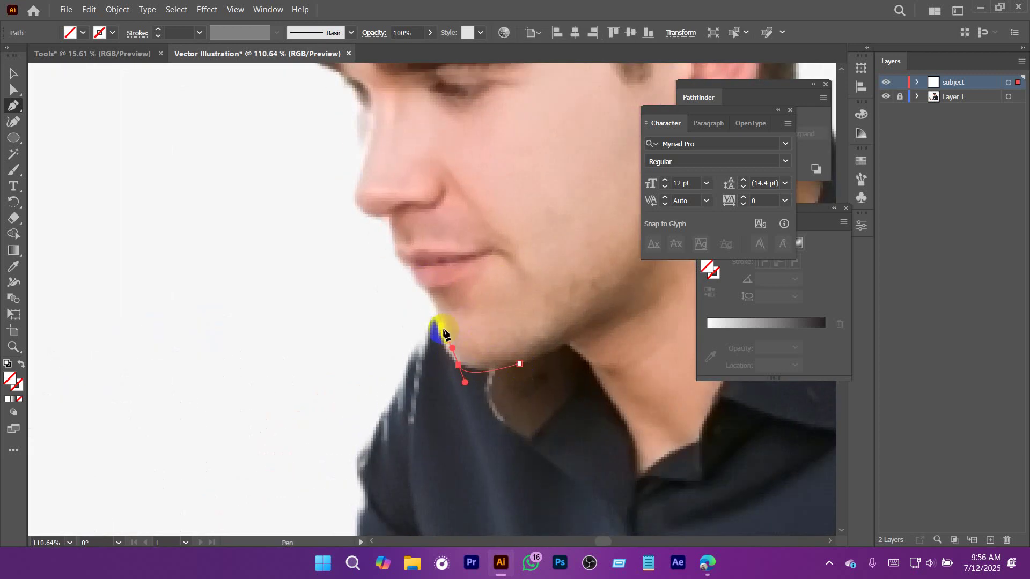
key("ctrl+z")
left_click_drag(443, 331, 433, 297)
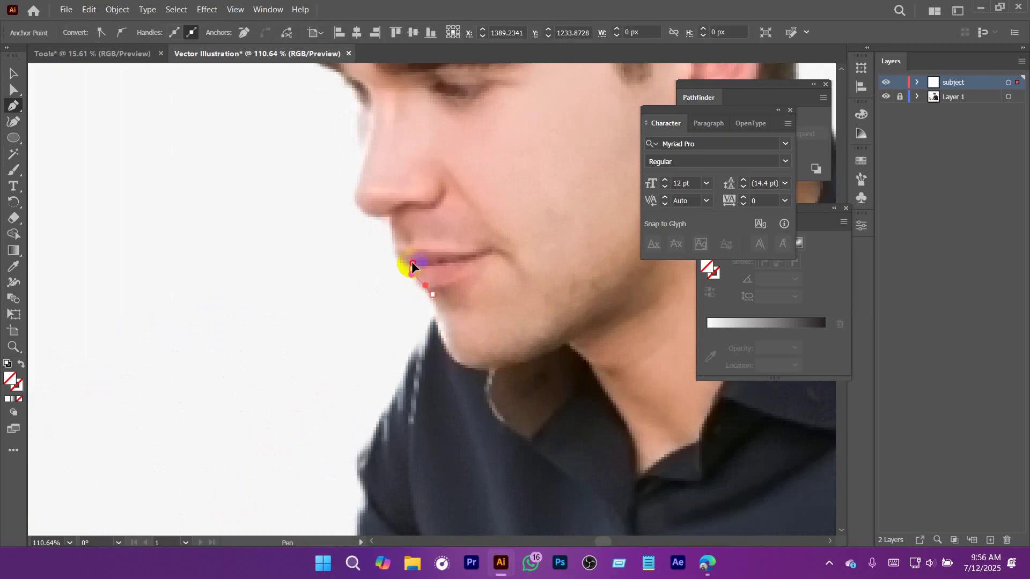
left_click_drag(377, 212, 406, 309)
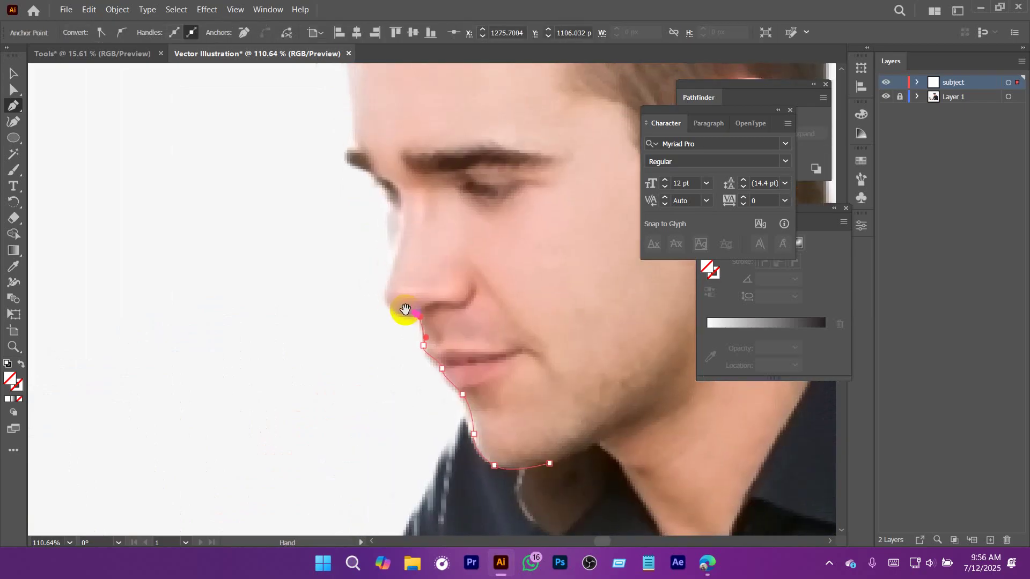
left_click_drag(387, 262, 410, 311)
left_click_drag(415, 272, 398, 255)
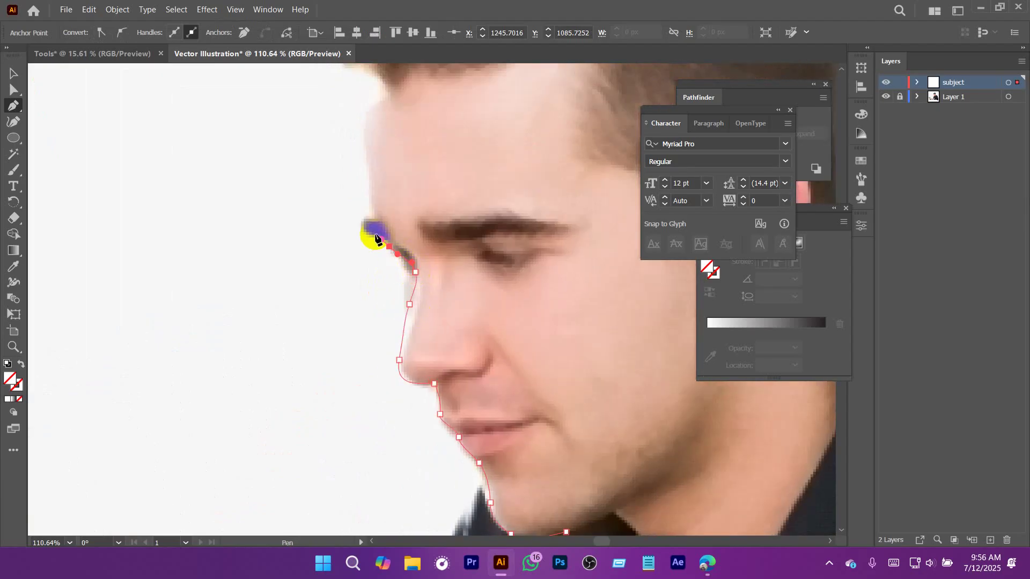
Continue the path up the forehead and around the front tuft of the hair.
left_click_drag(374, 217, 388, 314)
left_click_drag(386, 278, 390, 264)
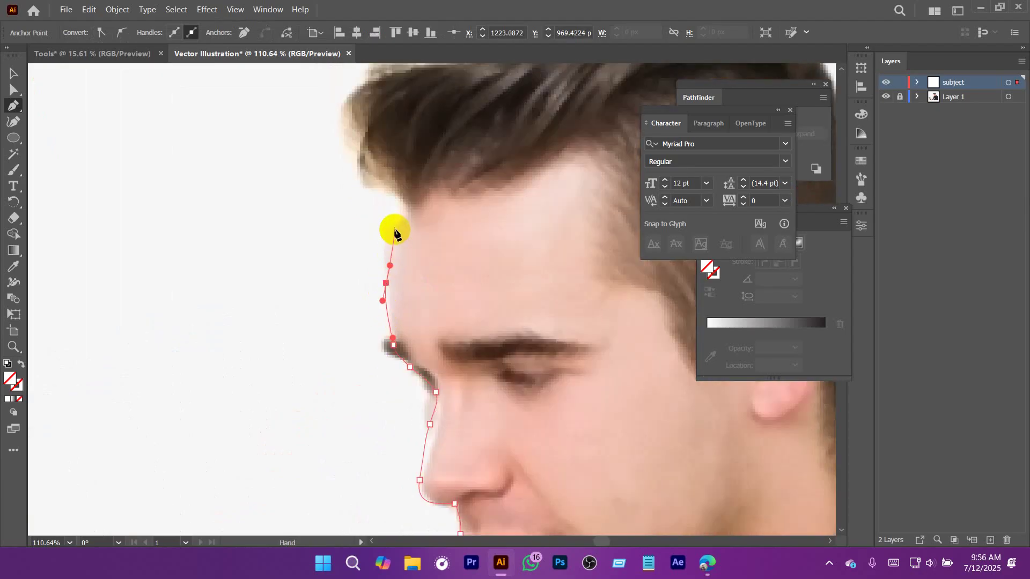
left_click_drag(409, 218, 412, 216)
left_click_drag(383, 184, 368, 177)
left_click_drag(356, 170, 420, 352)
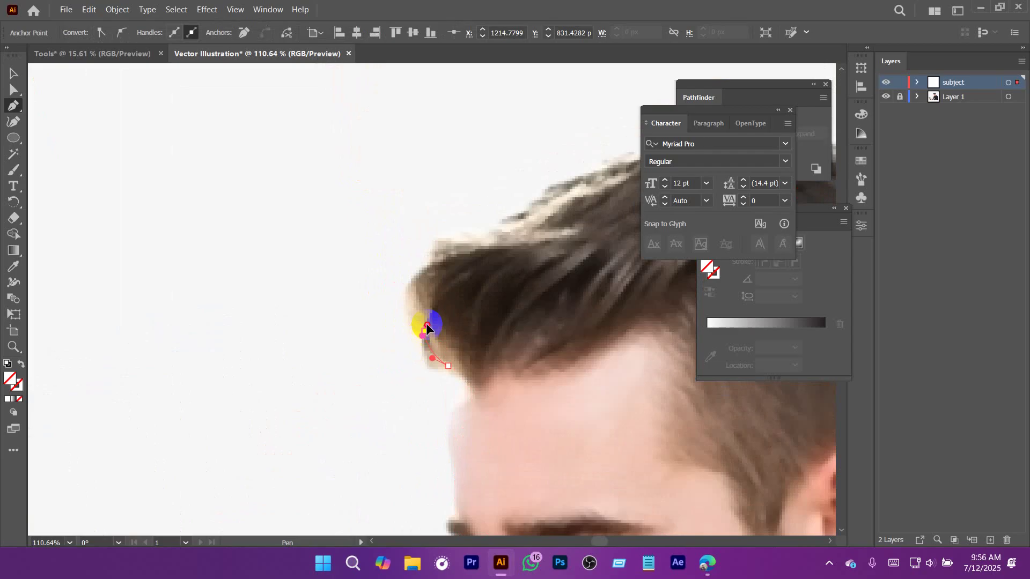
left_click_drag(414, 291, 393, 337)
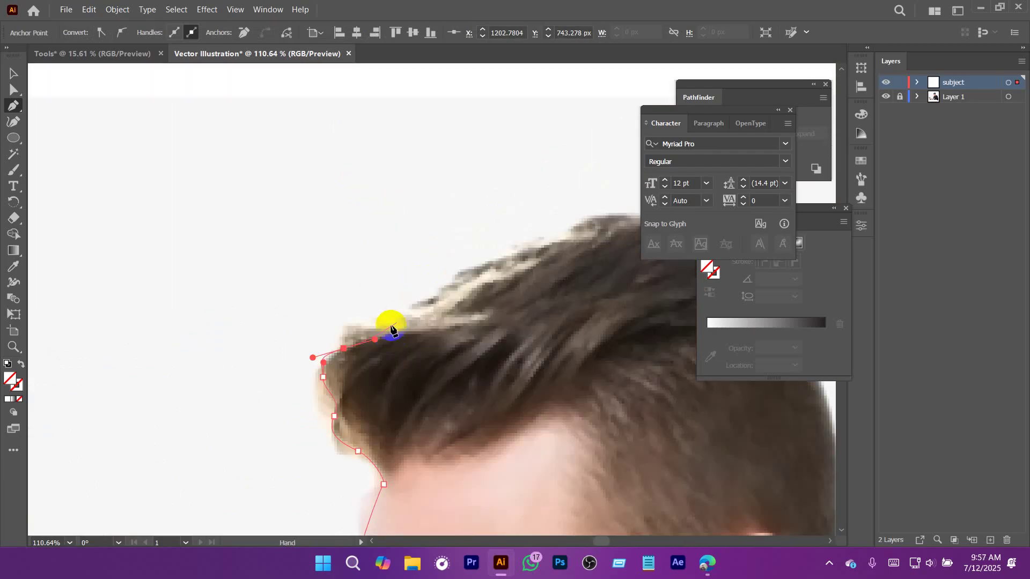
Trace the outline over the top of the hair and down the back of the head to the neck.
left_click(391, 315)
left_click_drag(499, 269, 344, 301)
left_click_drag(402, 272, 429, 267)
left_click_drag(445, 253, 553, 266)
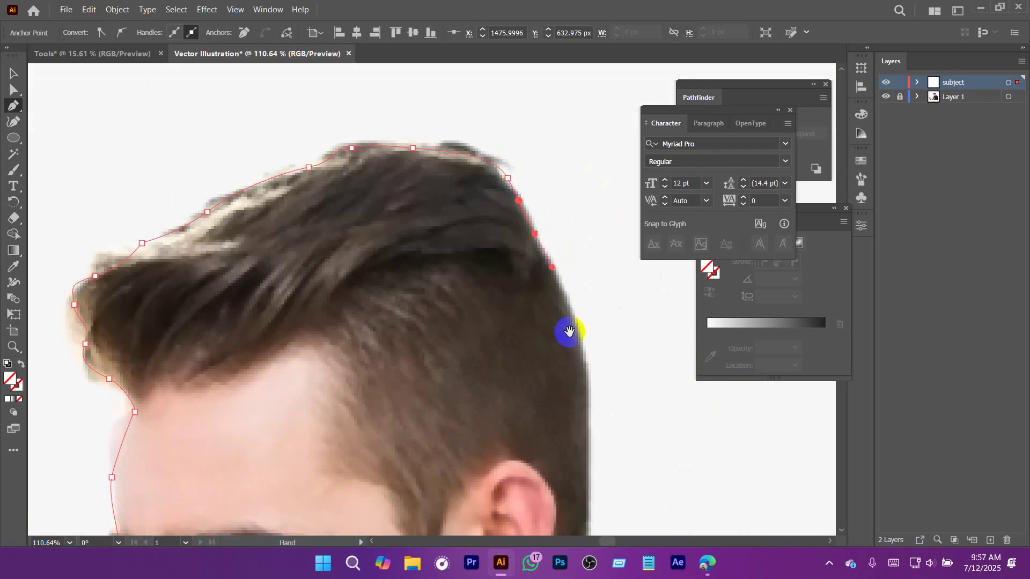
left_click_drag(567, 331, 548, 285)
left_click_drag(569, 401, 509, 237)
left_click(507, 262)
left_click(520, 262)
Extend the path from the neck along the shirt collar and over the curve of the shoulder.
left_click_drag(555, 306, 491, 183)
left_click_drag(574, 241, 471, 177)
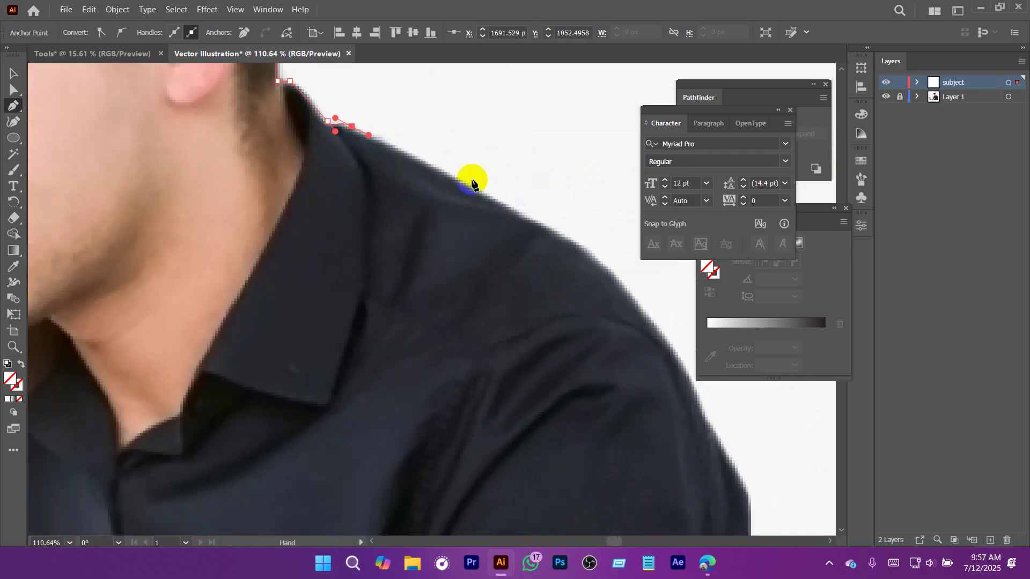
left_click_drag(511, 208, 532, 217)
left_click_drag(585, 247, 589, 252)
left_click_drag(606, 309, 409, 168)
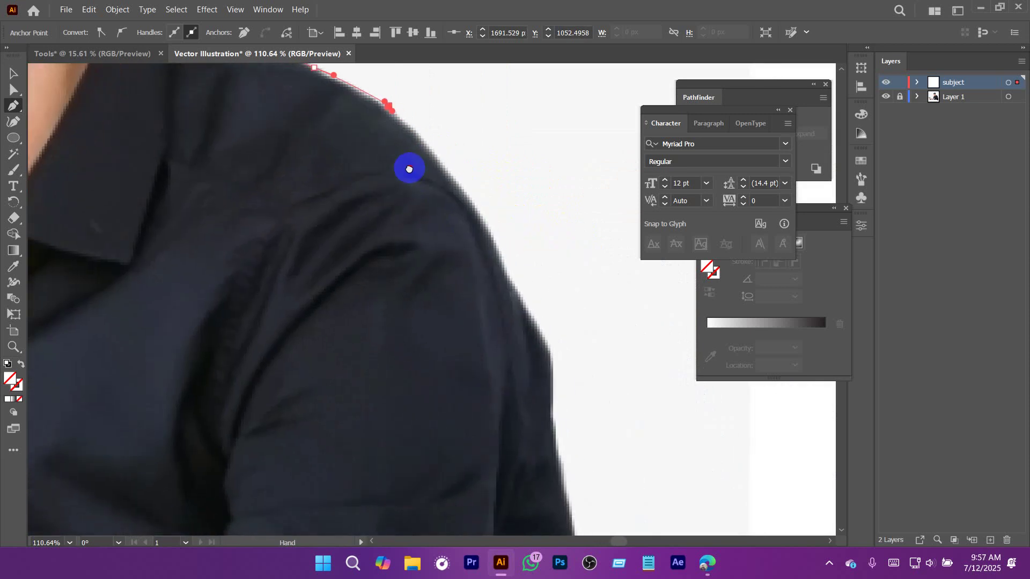
Trace the outer edge of the shirt down the back of the arm to the lower corner behind the elbow.
left_click_drag(545, 345, 535, 213)
left_click_drag(533, 268, 534, 279)
left_click(546, 332)
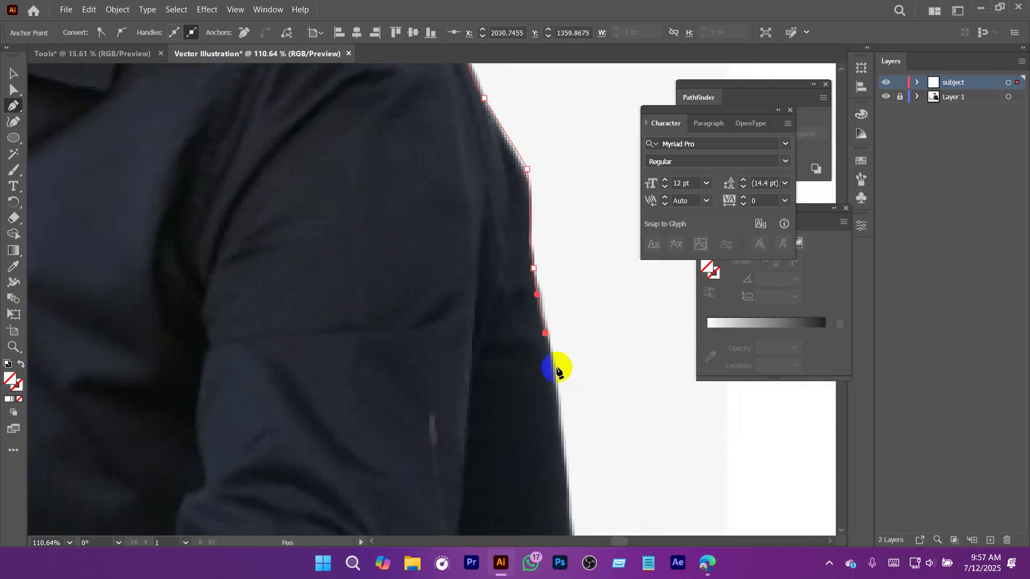
left_click_drag(561, 426, 545, 188)
left_click_drag(557, 302, 567, 351)
left_click_drag(566, 388, 579, 408)
left_click_drag(596, 439, 530, 281)
mouse_move(516, 295)
left_mouse_down()
mouse_move(536, 351)
mouse_move(519, 240)
mouse_move(532, 302)
left_mouse_up()
left_click_drag(544, 328, 545, 348)
left_click_drag(499, 361, 147, 333)
Continue the path along the underside of the forearm toward the shirt cuff.
left_click_drag(497, 386, 589, 379)
left_click_drag(589, 379, 529, 404)
left_click_drag(531, 364, 518, 359)
left_click_drag(418, 332, 184, 318)
left_click(171, 319)
Trace from the cuff around the underside and fingertips of the nearer hand on the laptop keyboard.
scroll(177, 302, "up", 3)
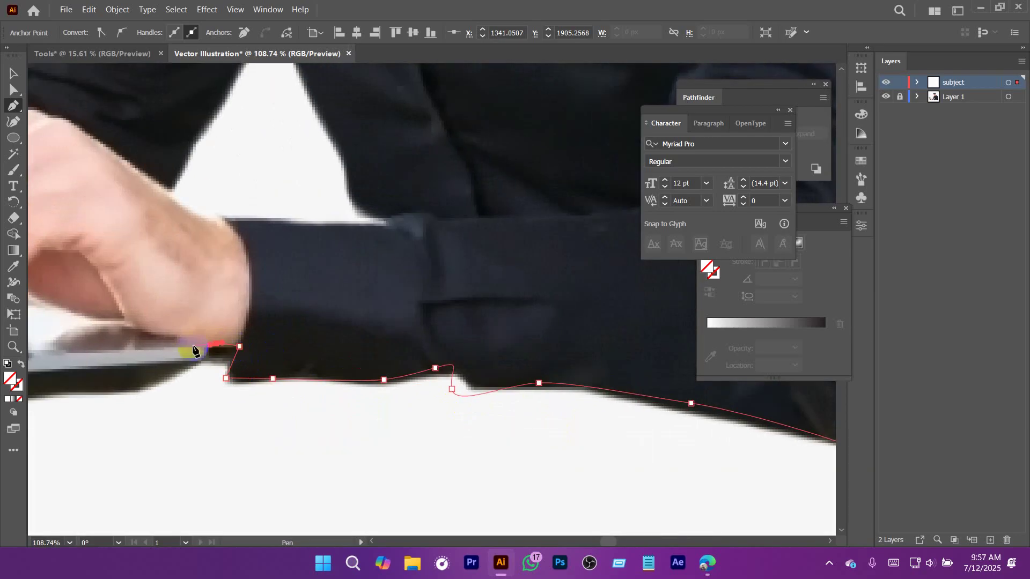
mouse_move(128, 320)
left_mouse_down()
mouse_move(110, 318)
mouse_move(363, 362)
mouse_move(307, 338)
mouse_move(205, 390)
mouse_move(195, 356)
mouse_move(171, 384)
mouse_move(309, 390)
left_mouse_up()
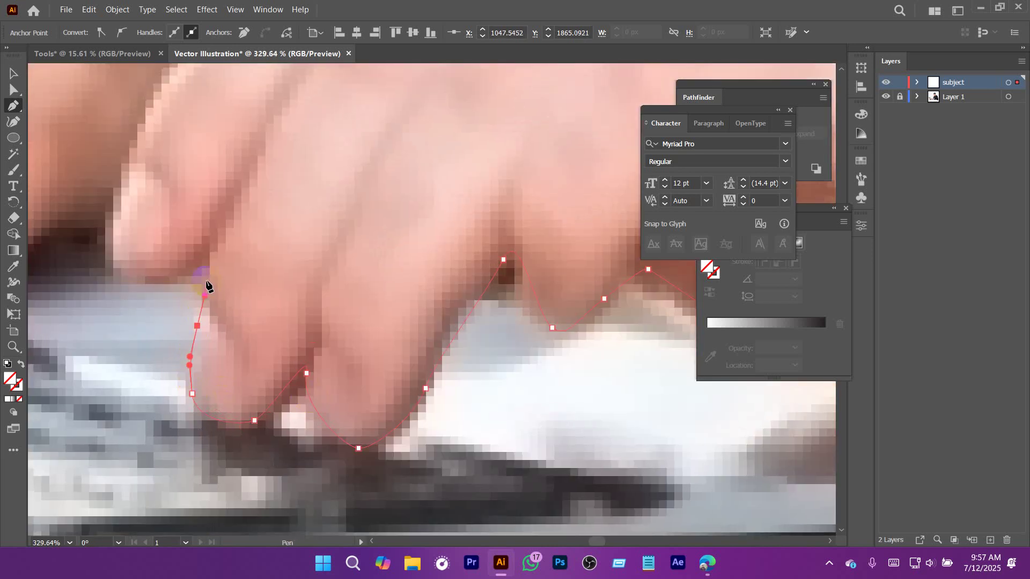
left_click_drag(203, 259, 334, 342)
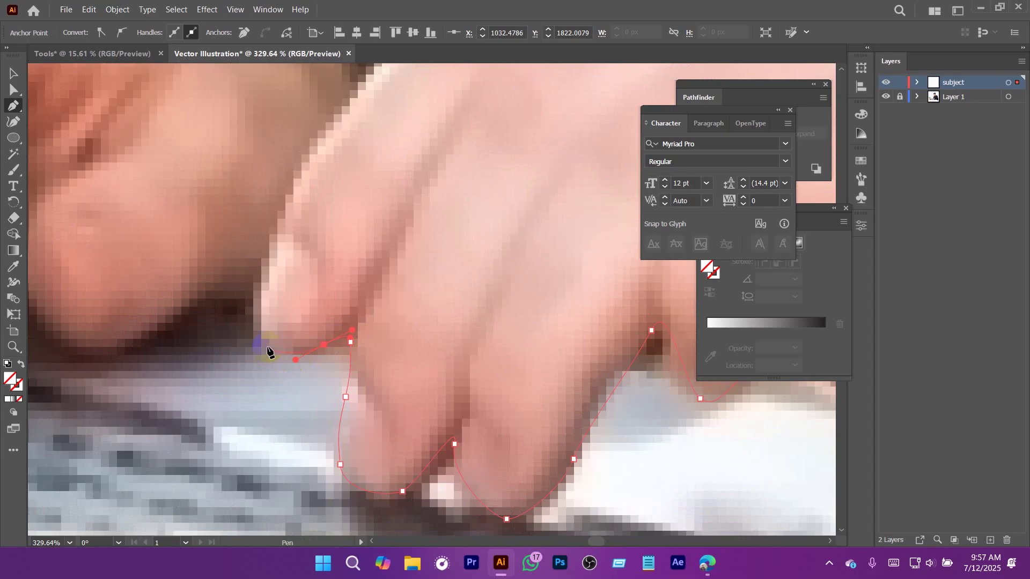
left_click_drag(259, 287, 340, 436)
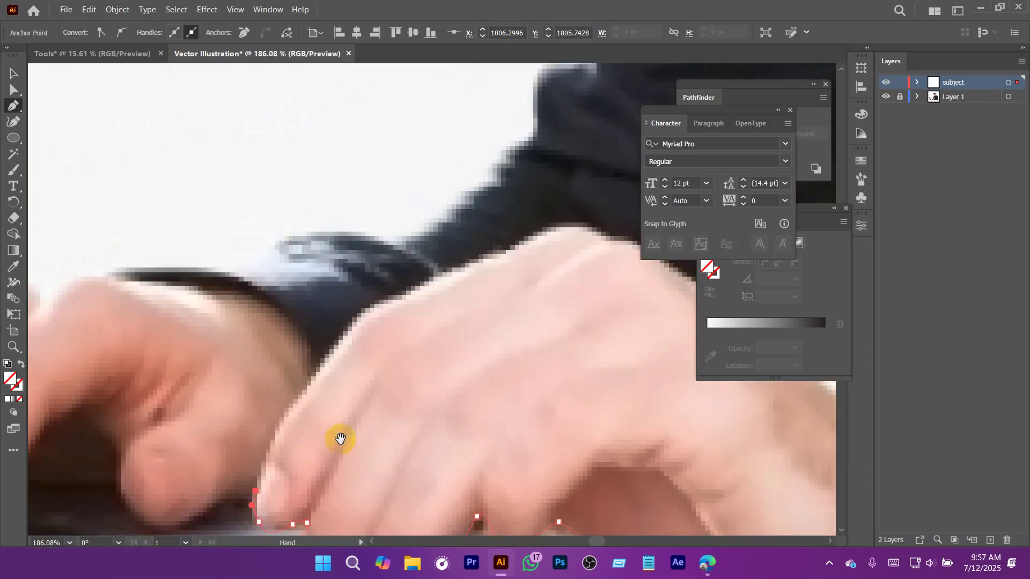
Trace the upper edge of the nearer hand over the knuckles and wrist to the top of the cuff.
left_click_drag(303, 332, 402, 234)
left_click_drag(437, 228, 496, 328)
left_click_drag(536, 381, 389, 251)
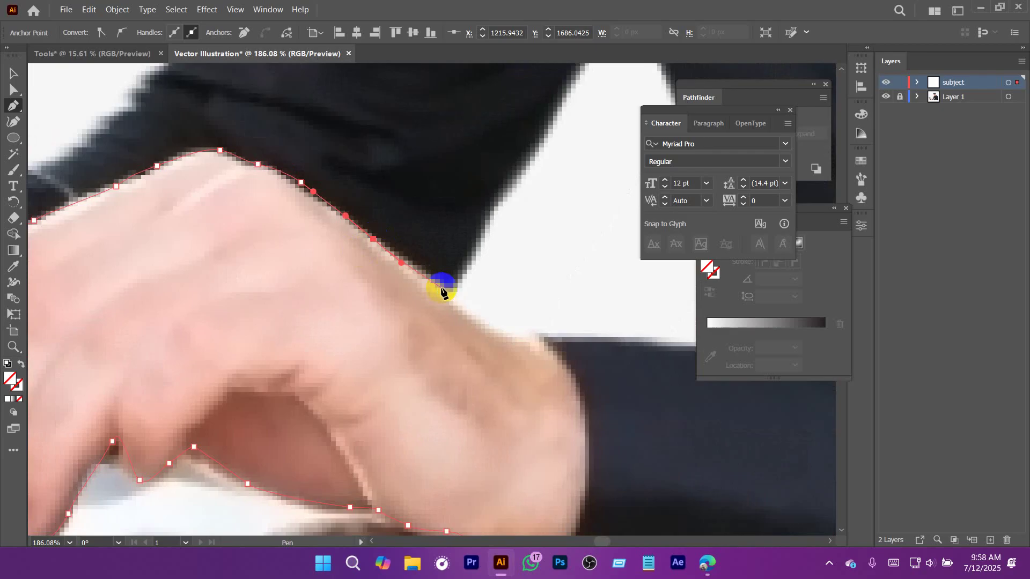
left_click_drag(443, 290, 458, 306)
left_click_drag(499, 332, 551, 335)
left_click_drag(589, 338, 329, 368)
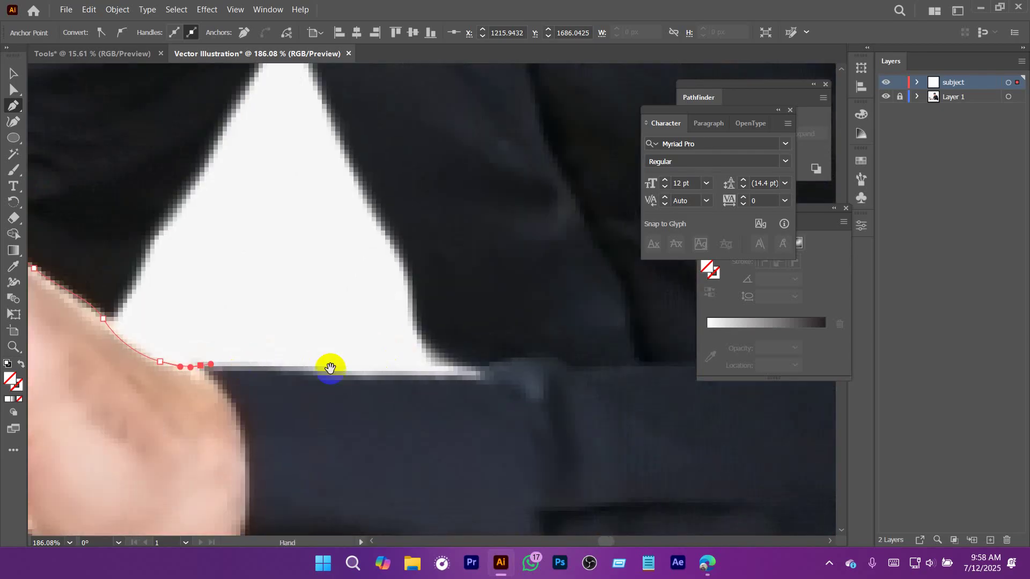
Trace around the triangular background gap between the forearm and the torso, returning to the wrist.
left_click_drag(402, 377, 430, 338)
left_click(479, 376)
left_click_drag(418, 313, 396, 249)
left_click_drag(376, 214, 368, 195)
left_click_drag(349, 163, 446, 328)
left_click_drag(435, 294, 429, 280)
left_click_drag(409, 232, 362, 233)
left_click_drag(337, 287, 309, 323)
left_click_drag(285, 345, 380, 286)
left_click_drag(357, 326, 351, 335)
left_click(338, 343)
Bring the path back along the sleeve edge above the nearer hand down to its foremost fingertip.
left_click_drag(300, 266, 418, 314)
left_click_drag(497, 316, 356, 311)
left_click_drag(512, 235, 456, 327)
left_click_drag(459, 372, 508, 450)
left_click_drag(468, 418, 465, 414)
left_click_drag(407, 397, 281, 430)
left_click_drag(250, 435, 407, 336)
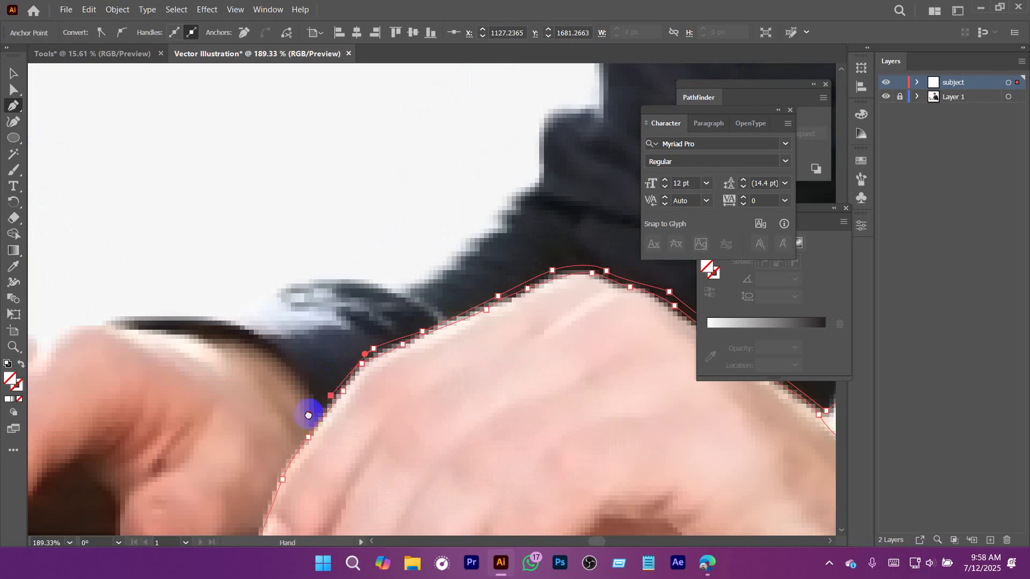
left_click_drag(310, 414, 415, 282)
left_click(370, 383)
left_click(368, 404)
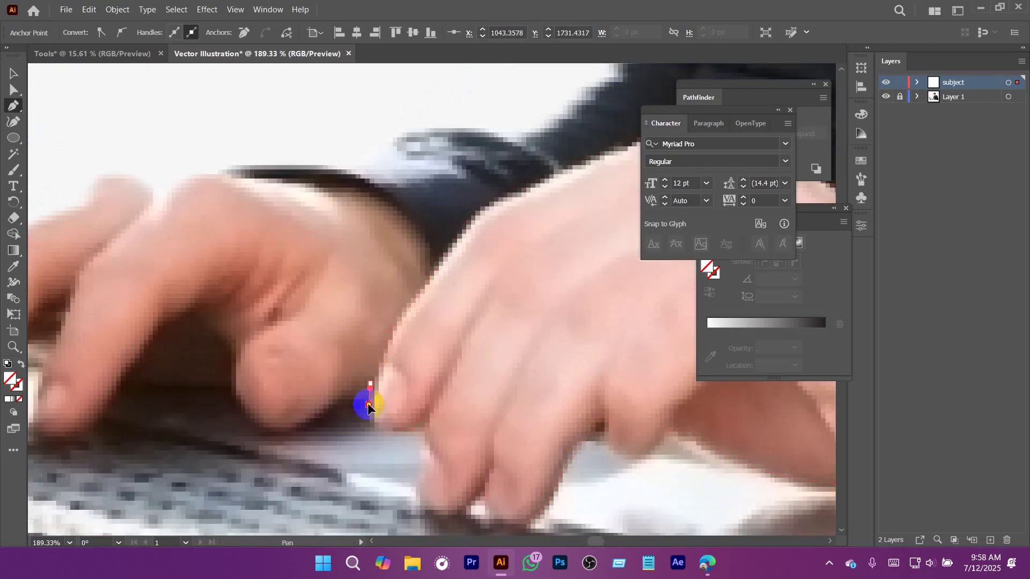
Trace the farther hand's thumb and the hollow beneath the palm toward the index finger.
left_click_drag(339, 401, 331, 405)
left_click_drag(321, 415, 271, 431)
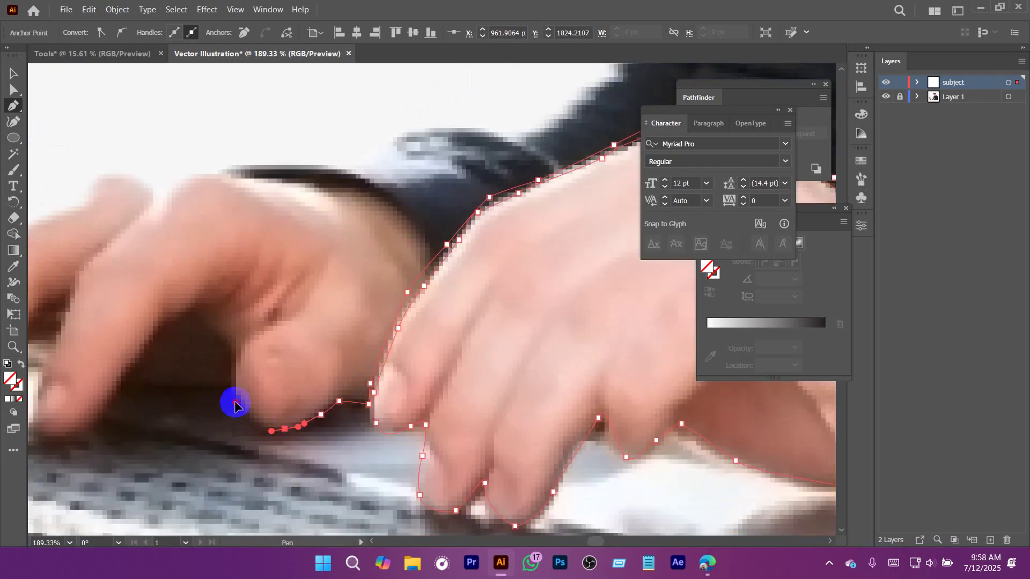
left_click(236, 403)
left_click_drag(237, 356, 410, 230)
left_click(321, 288)
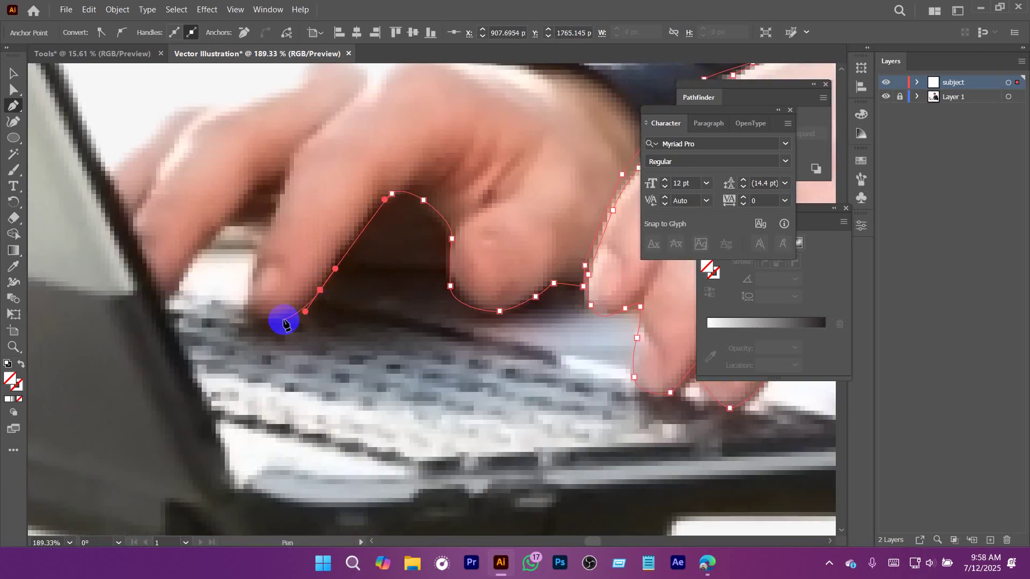
Outline the farther hand's fingertips and follow the fingers up along the edge of the laptop screen.
left_click_drag(283, 320, 271, 320)
left_click_drag(263, 243, 310, 256)
left_click_drag(280, 291, 264, 296)
left_click(265, 308)
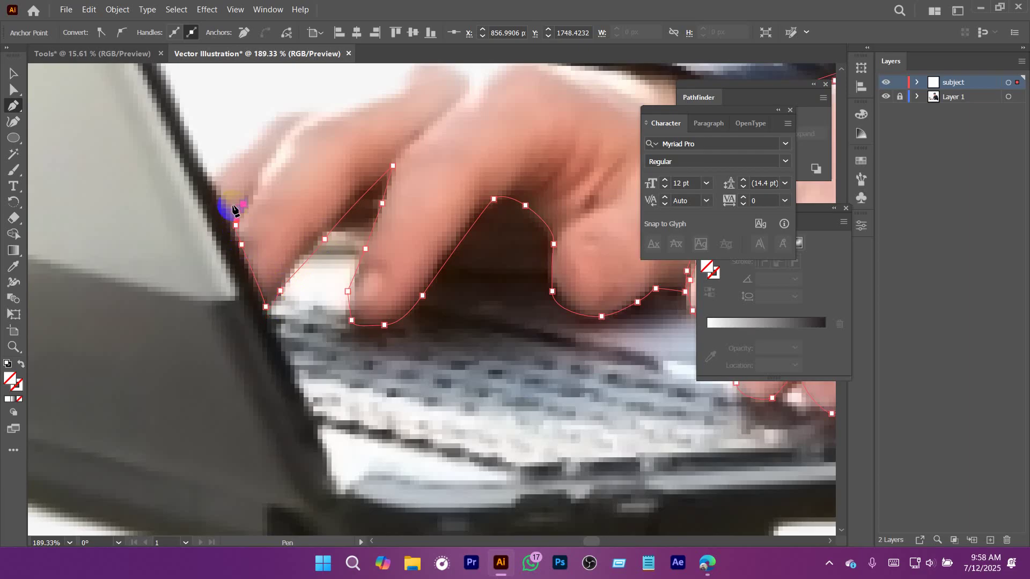
left_click(230, 219)
left_click(218, 187)
left_click_drag(211, 175, 282, 293)
Trace the upper edge of the farther hand across the fingers and knuckles toward the wrist.
left_click(284, 118)
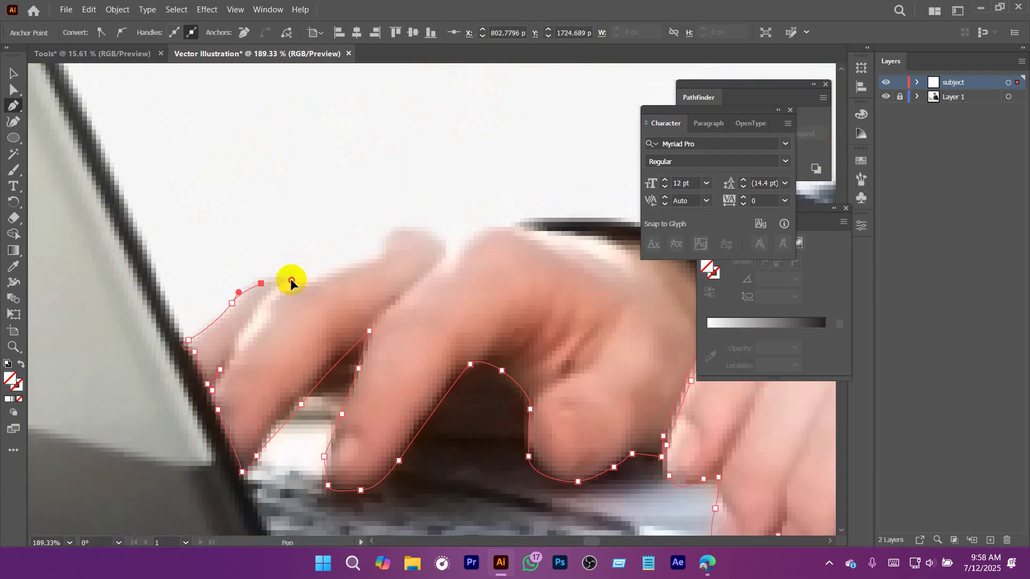
left_click(292, 280)
left_click(343, 263)
left_click(367, 233)
left_click(405, 225)
left_click_drag(434, 230, 446, 336)
left_click_drag(468, 335, 494, 336)
Continue the Pen path from the farther hand's wrist over the cuff and onto the lower edge of the far sleeve.
left_click_drag(559, 337, 437, 391)
left_click_drag(484, 396, 536, 400)
left_click_drag(581, 374, 490, 450)
left_click(513, 428)
left_click_drag(535, 402, 560, 450)
left_click(626, 304)
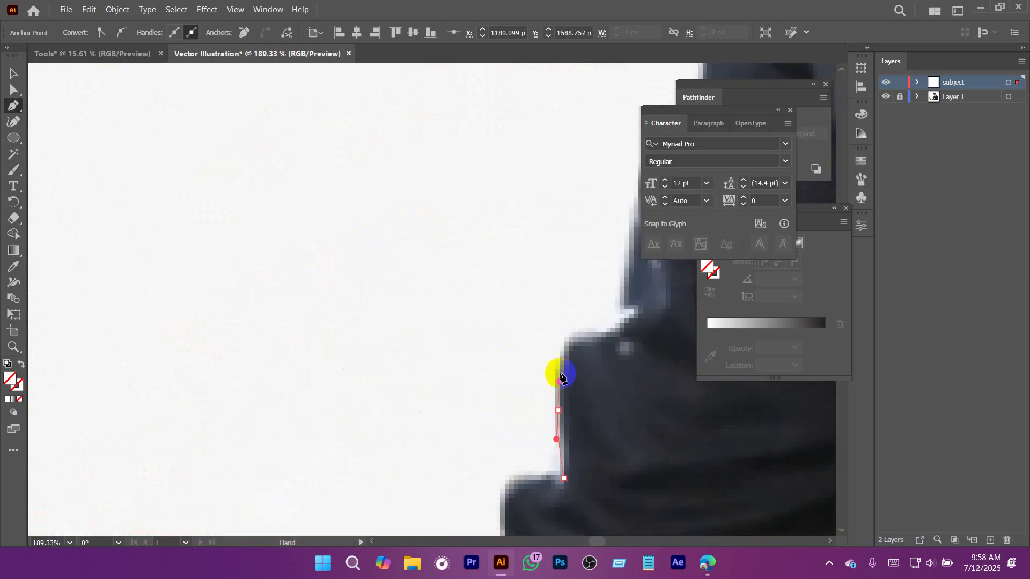
Trace the stepped folds along the outer edge of the far sleeve around the elbow.
left_click(570, 339)
left_click(605, 328)
left_click_drag(621, 310, 536, 453)
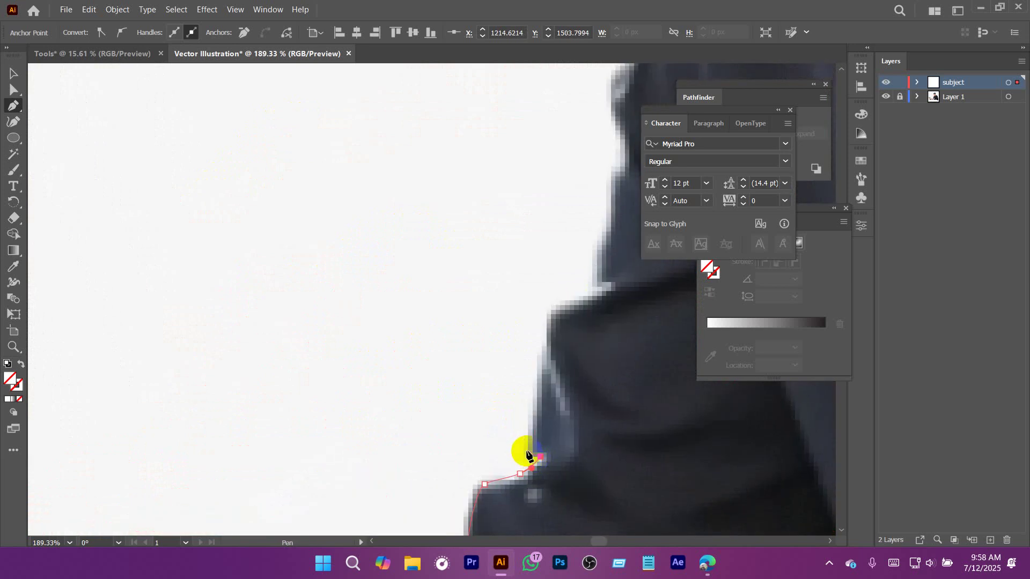
left_click(527, 446)
left_click_drag(538, 386, 543, 364)
left_click_drag(549, 329, 553, 319)
left_click_drag(576, 306, 482, 436)
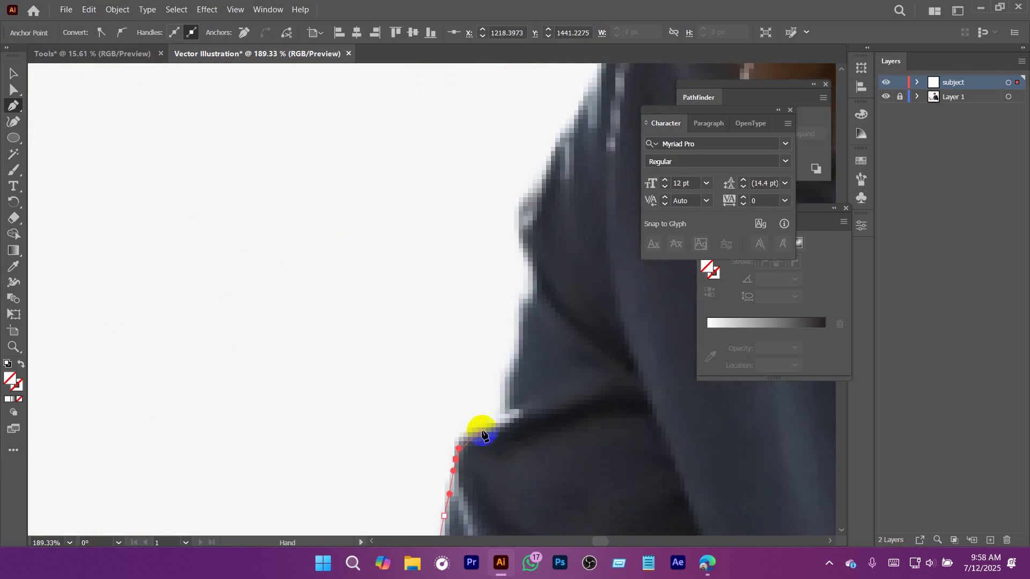
Trace the far sleeve's outer edge from the upper fold up to the shoulder just below the chin.
left_click(518, 412)
left_click_drag(508, 389, 510, 375)
left_click_drag(520, 331, 480, 376)
left_click(487, 358)
left_click(473, 307)
left_click_drag(490, 257, 479, 344)
left_click_drag(492, 328, 502, 308)
left_click_drag(517, 281, 526, 261)
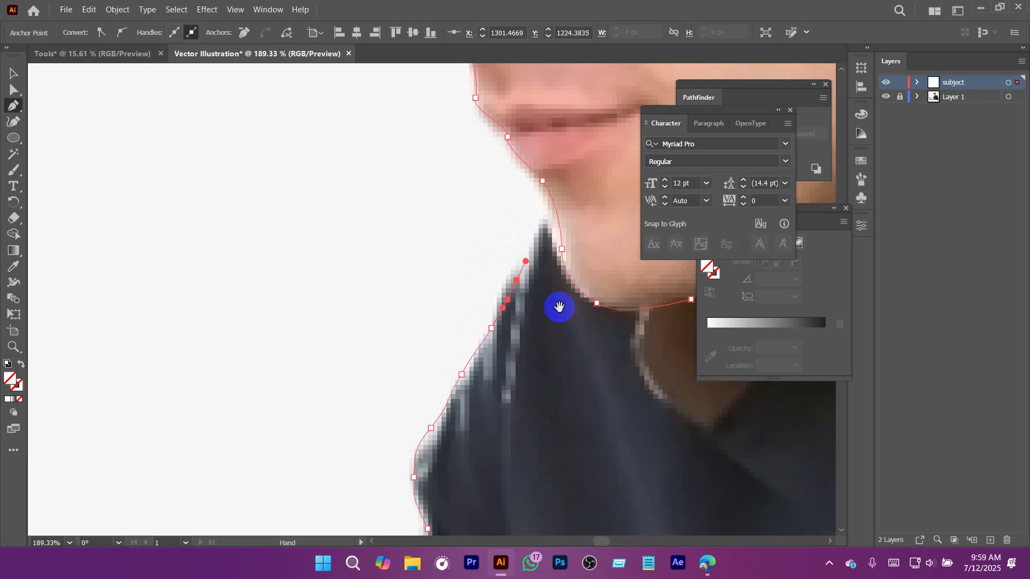
Carry the path over the far shoulder's tip and beneath the chin, and close it at its starting anchor.
left_click_drag(553, 331, 404, 304)
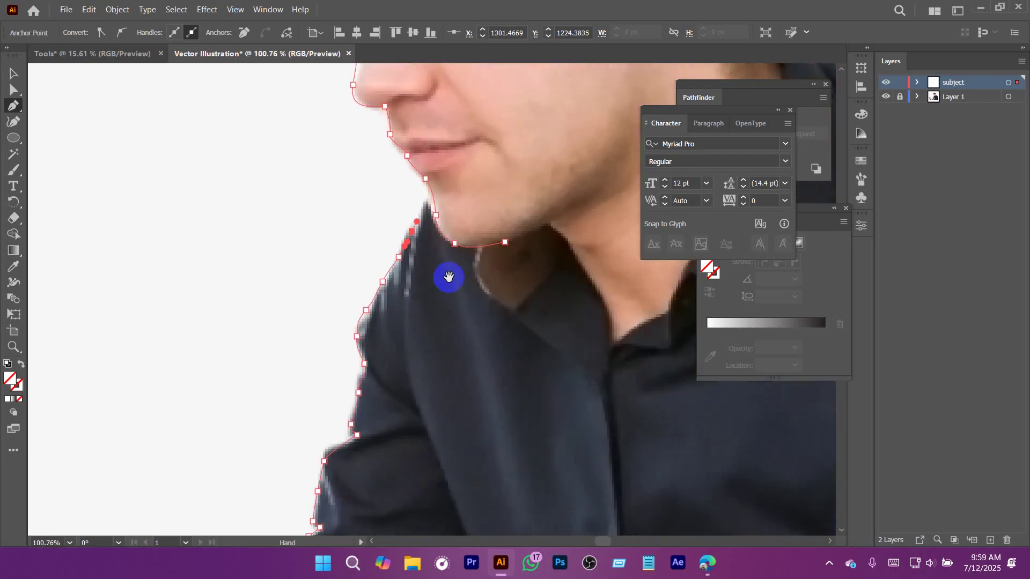
left_click_drag(423, 204, 427, 210)
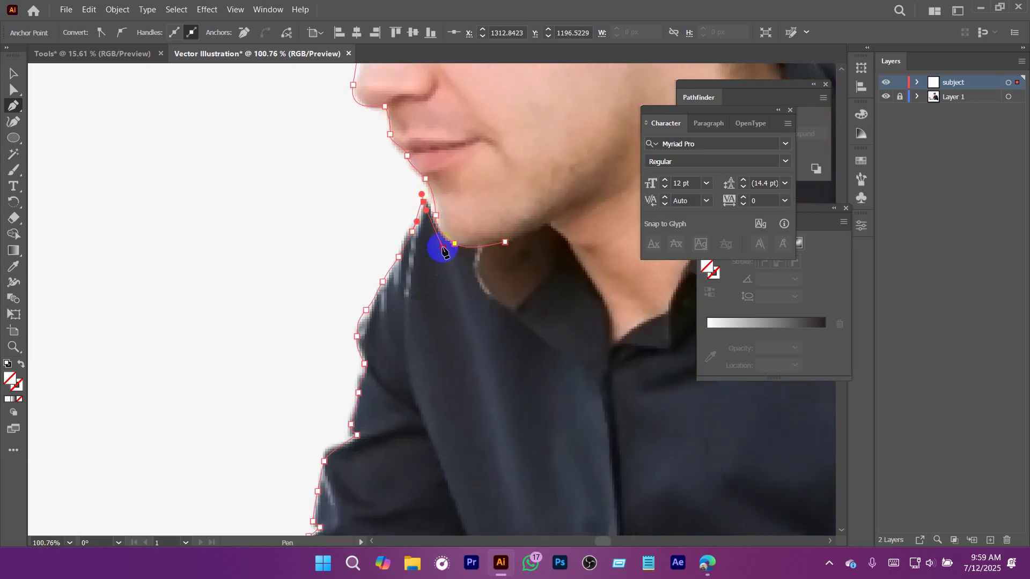
left_click(443, 249)
left_click_drag(476, 258, 514, 250)
left_click(505, 243)
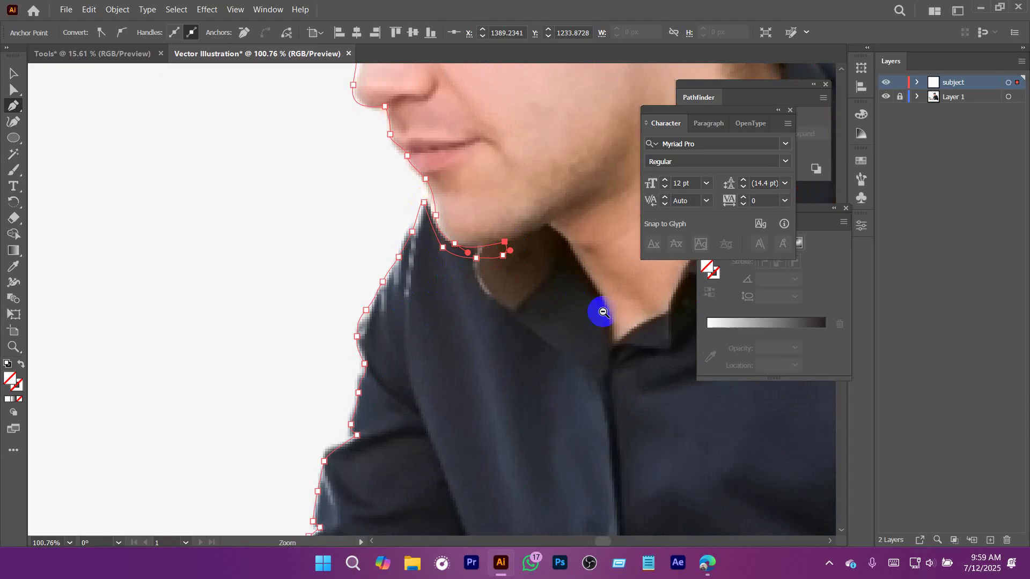
Fill the closed silhouette with the blue-violet colour #5d5dc6 and deselect it.
left_click_drag(575, 322, 309, 386)
left_click_drag(552, 388, 483, 340)
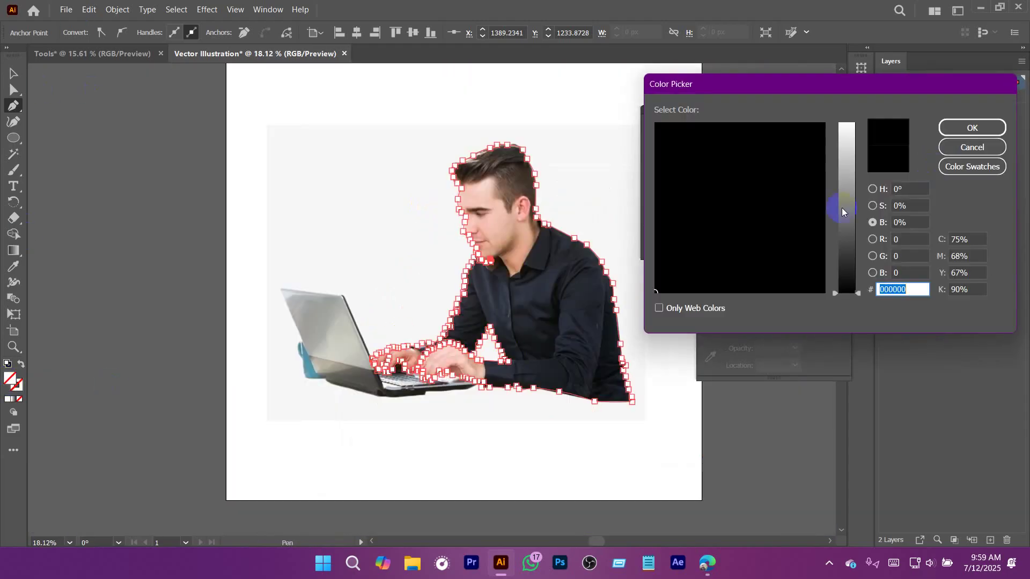
left_click(847, 161)
left_click_drag(779, 214, 768, 203)
left_click(972, 127)
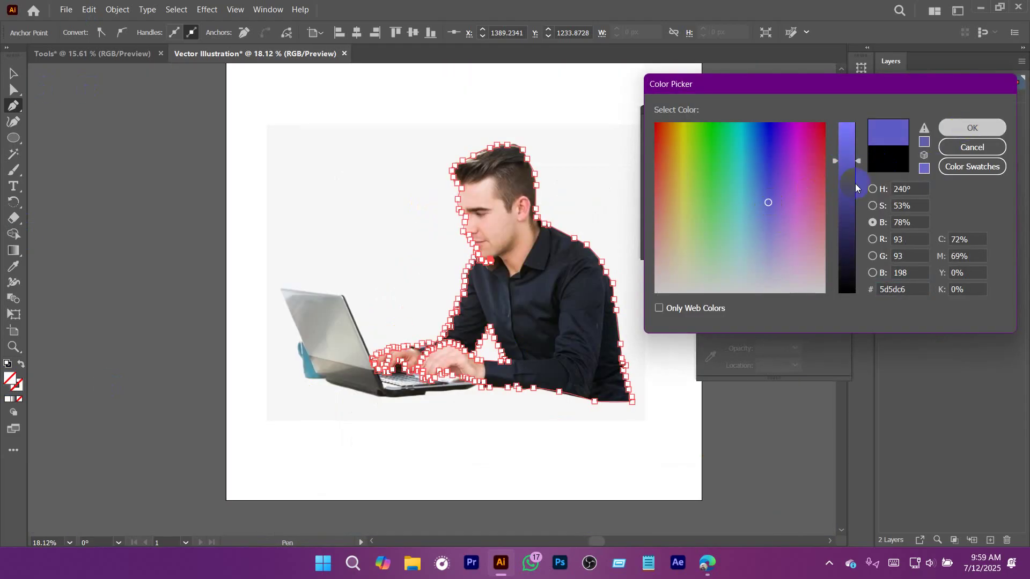
key("v")
left_click(581, 98)
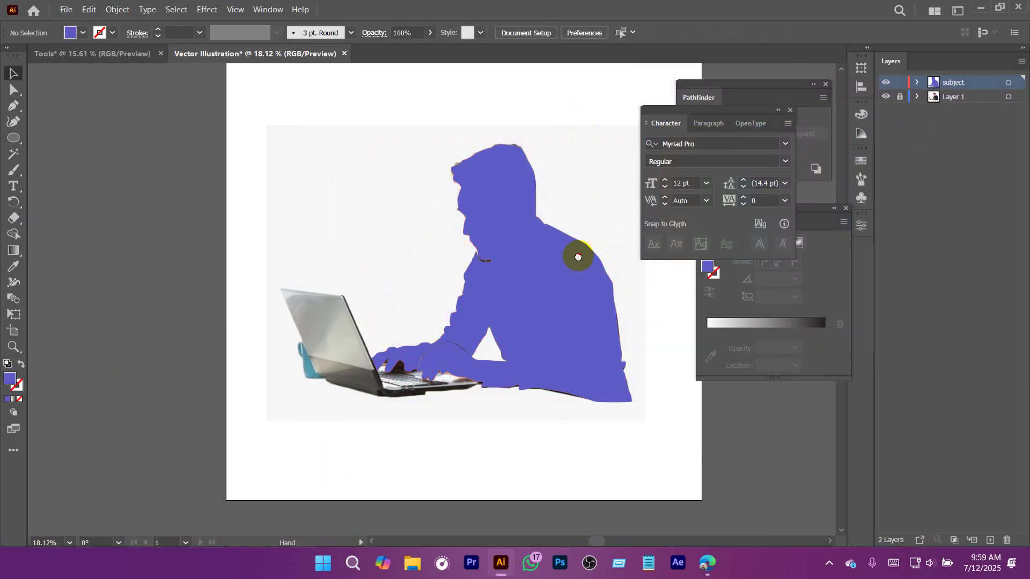
Lower the silhouette's opacity to 72% so the photo can be seen through it.
left_click_drag(575, 255, 489, 234)
left_click(433, 255)
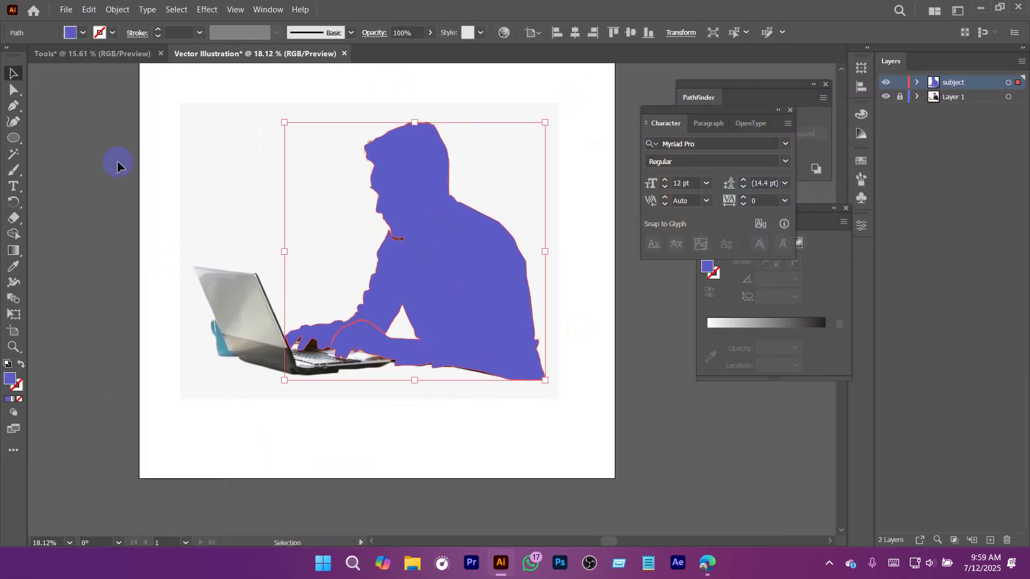
left_click(434, 39)
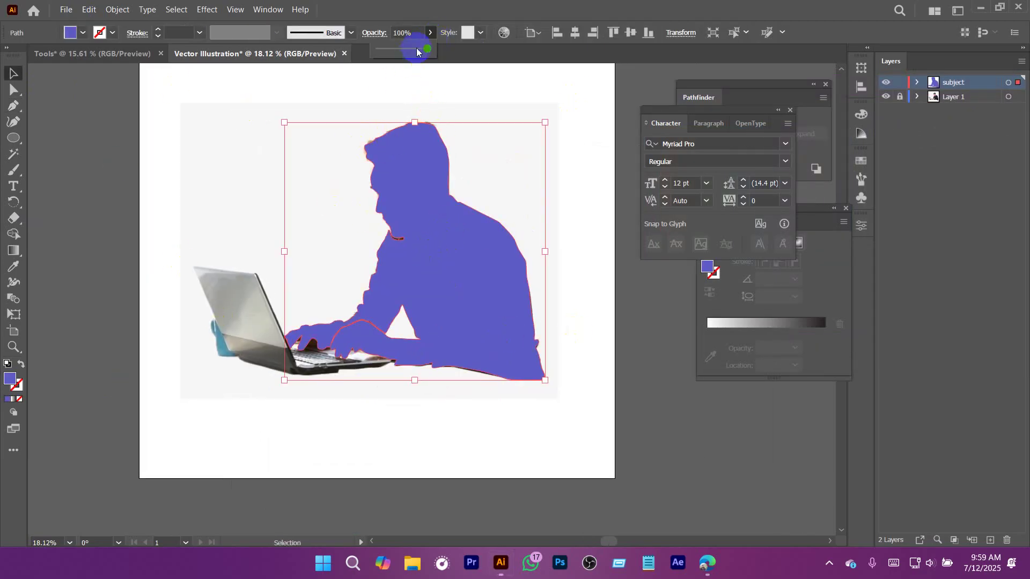
left_click_drag(418, 52, 414, 52)
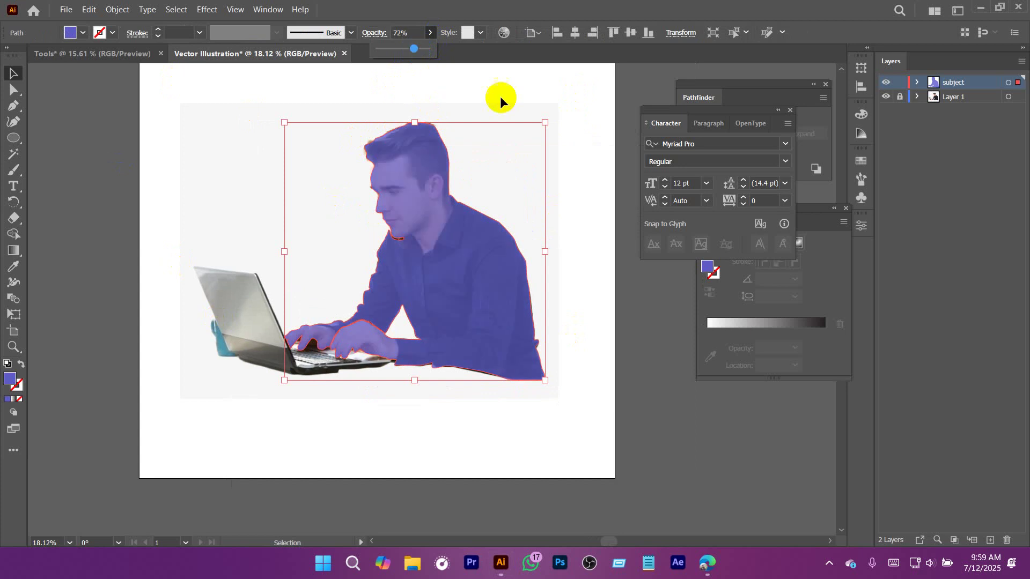
left_click(602, 127)
Cut the hair from the face with the Knife, following the forehead hairline, sideburn, top of the ear and nape.
left_click_drag(525, 242, 485, 269)
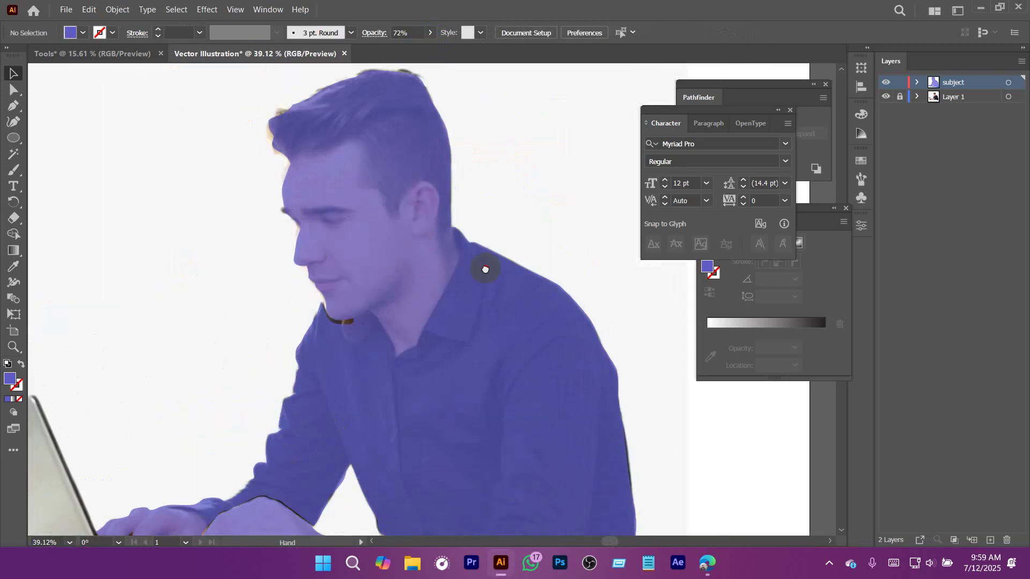
left_click(390, 220)
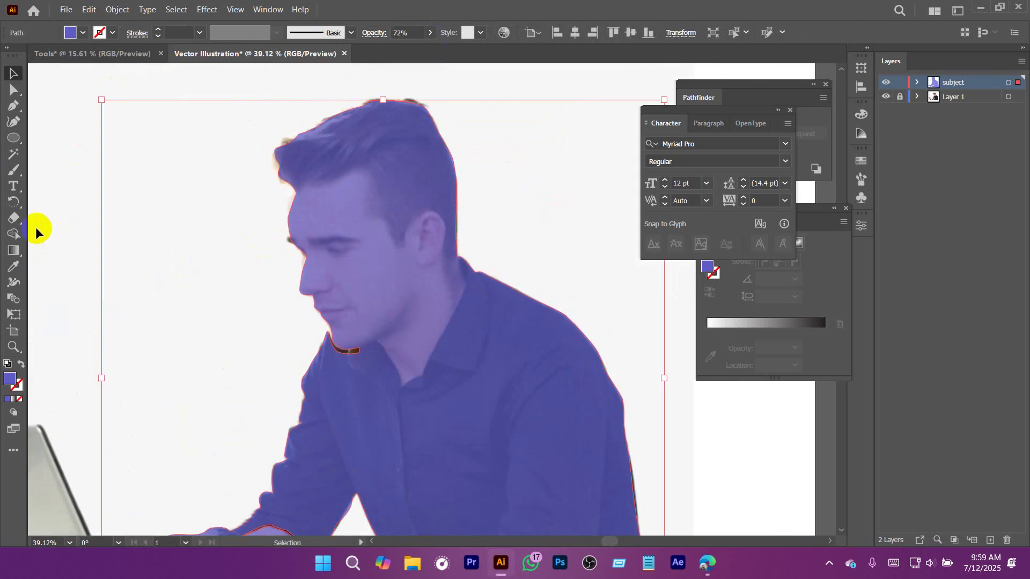
left_click(14, 225)
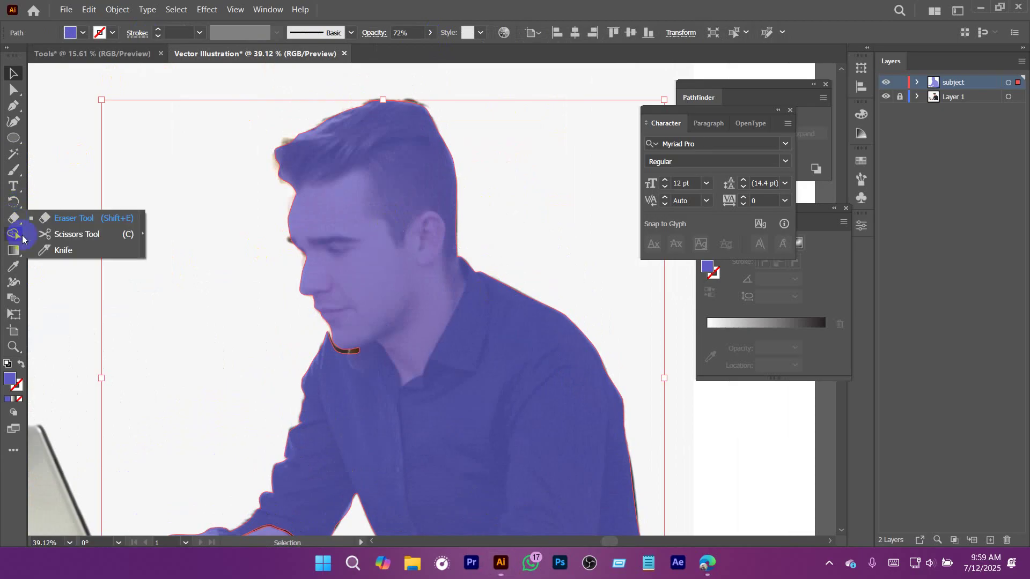
left_click(66, 254)
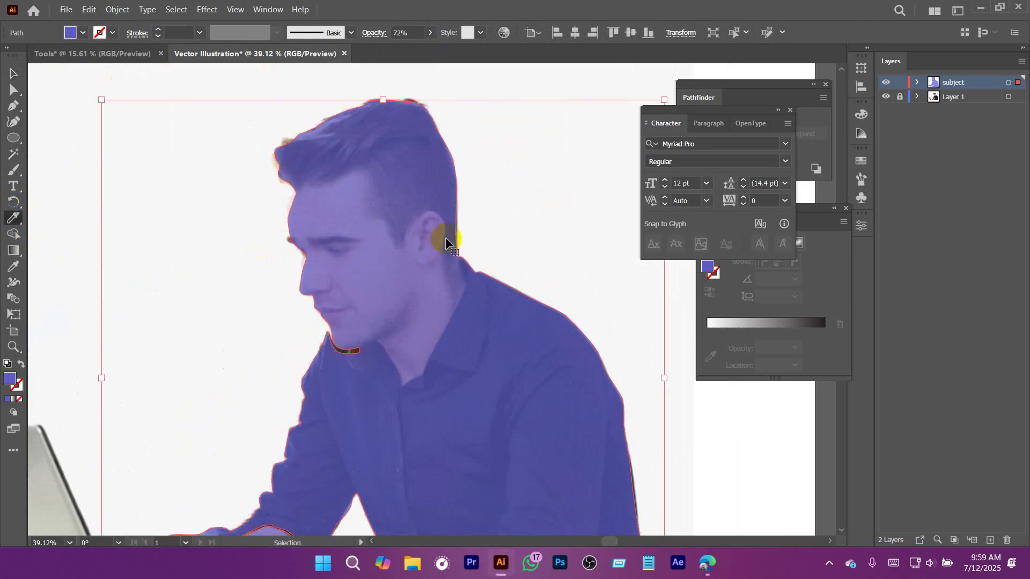
left_click_drag(374, 218, 514, 276)
left_click_drag(514, 276, 466, 189)
left_click_drag(485, 246, 414, 156)
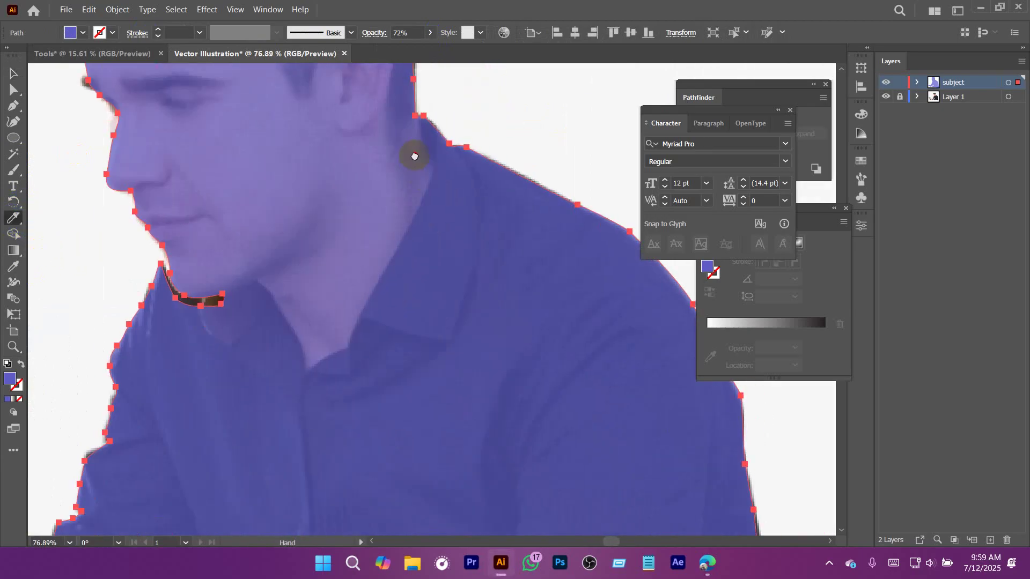
left_click_drag(425, 221, 419, 321)
left_click_drag(357, 183, 388, 287)
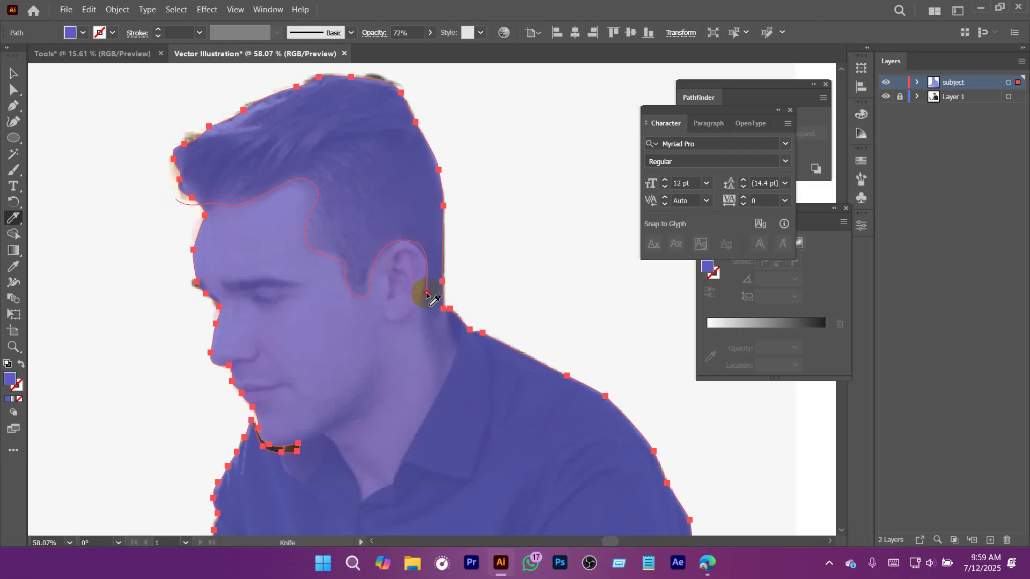
left_click_drag(430, 326, 430, 328)
scroll(502, 160, "down", 3)
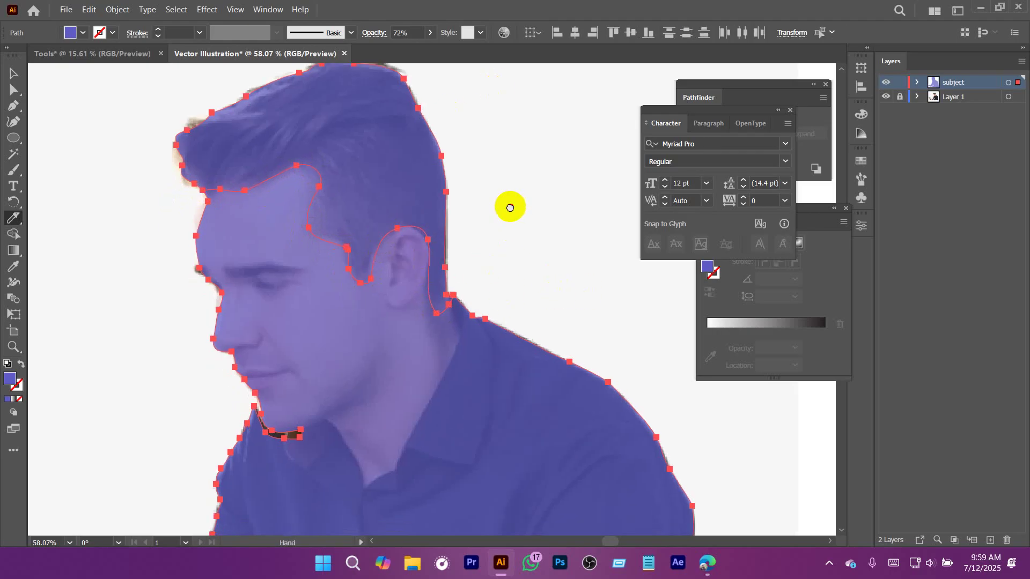
Cut the ear out as a separate shape with a closed Knife stroke around its outline.
scroll(500, 178, "up", 2)
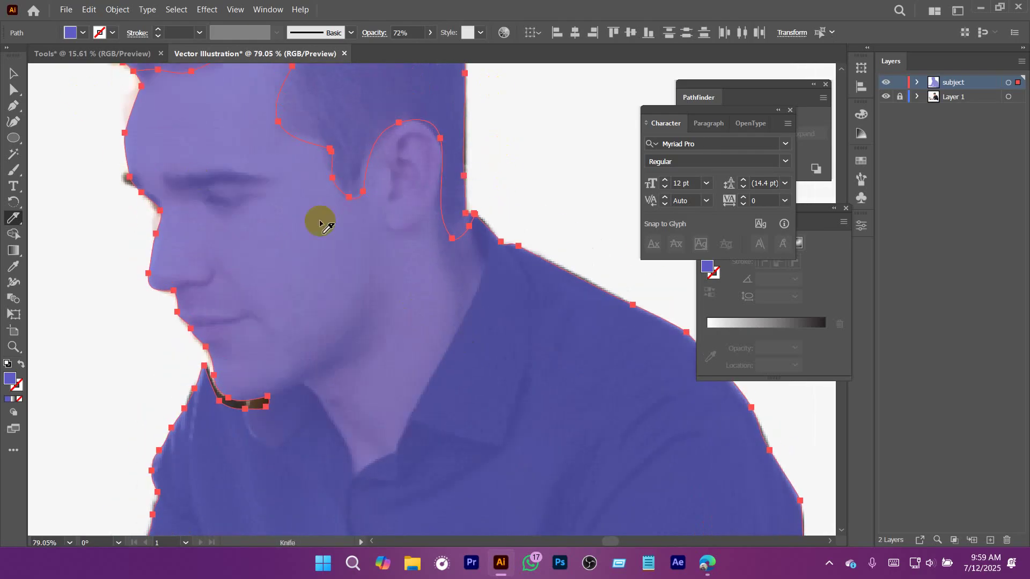
left_click_drag(398, 248, 371, 257)
left_click_drag(407, 294, 387, 280)
scroll(370, 215, "up", 1)
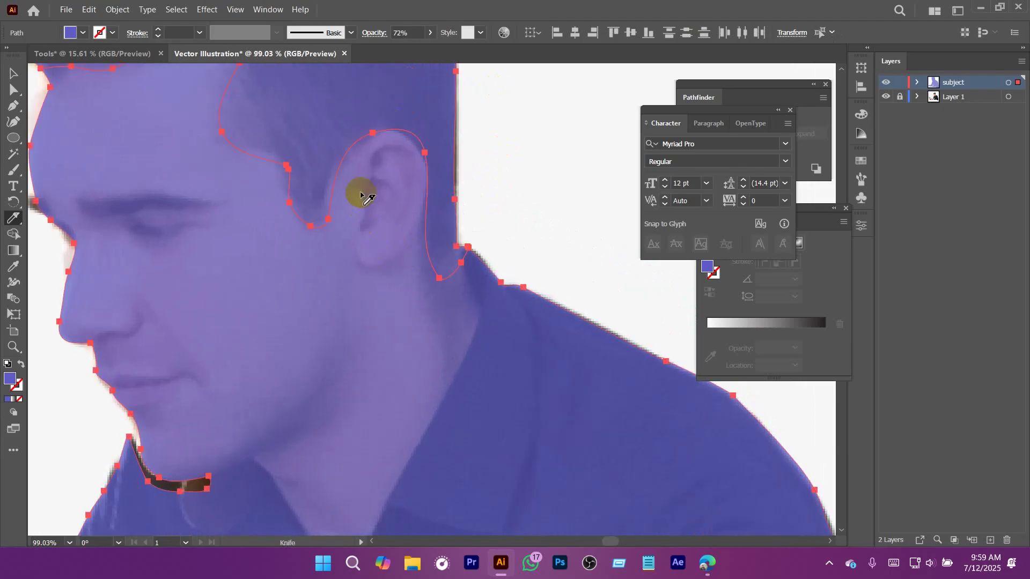
left_click_drag(360, 201, 353, 247)
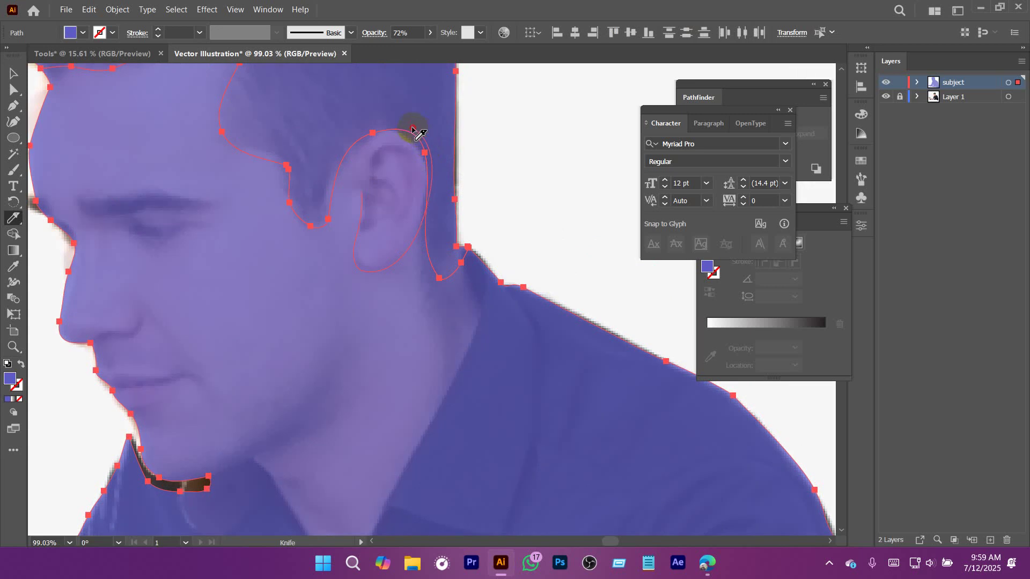
left_click_drag(363, 182, 362, 190)
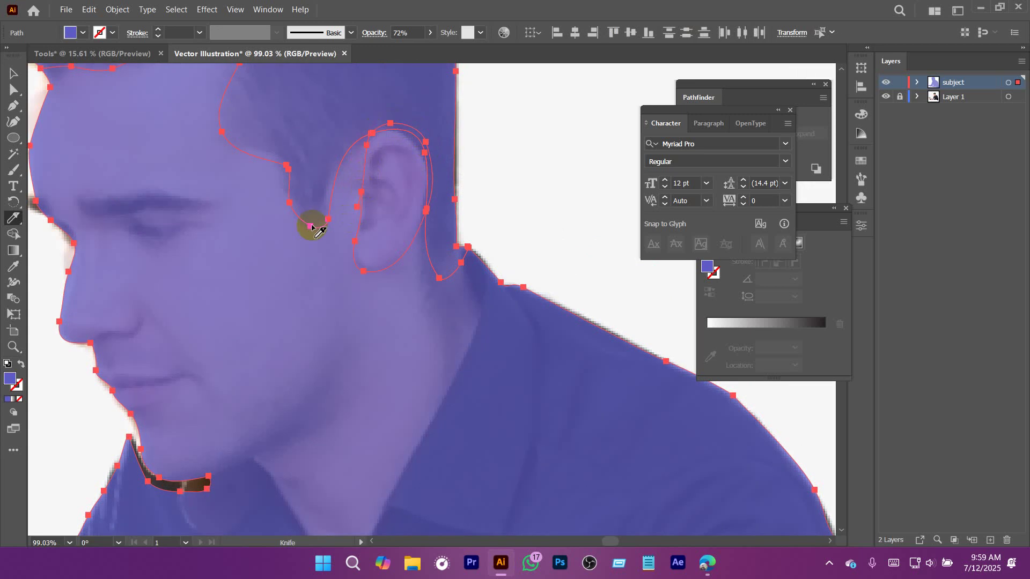
Examine at high magnification the spot on the ear's front edge where the Knife stroke meets itself.
left_click_drag(513, 220, 626, 285)
left_click_drag(298, 161, 325, 300)
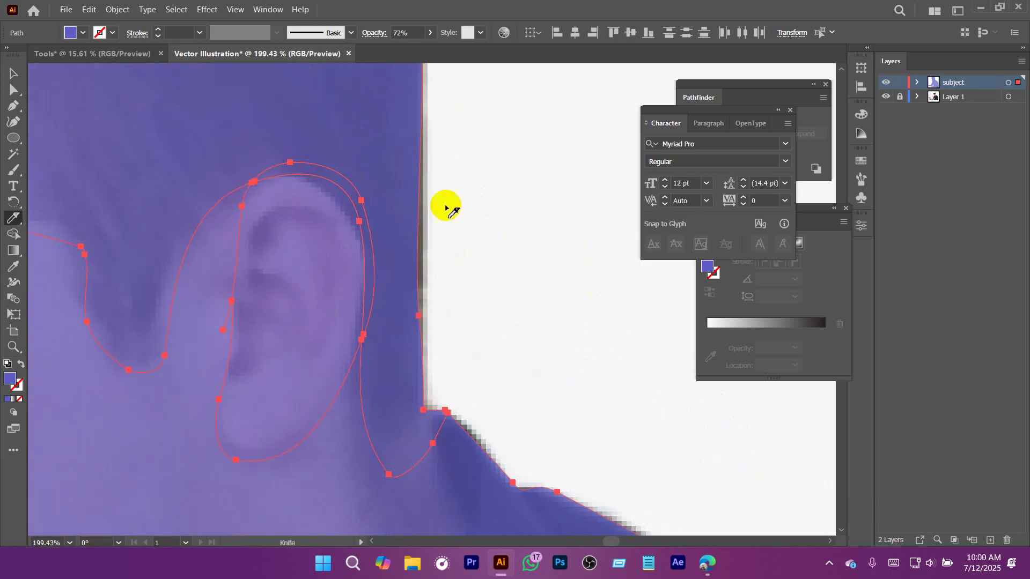
left_click_drag(226, 300, 430, 391)
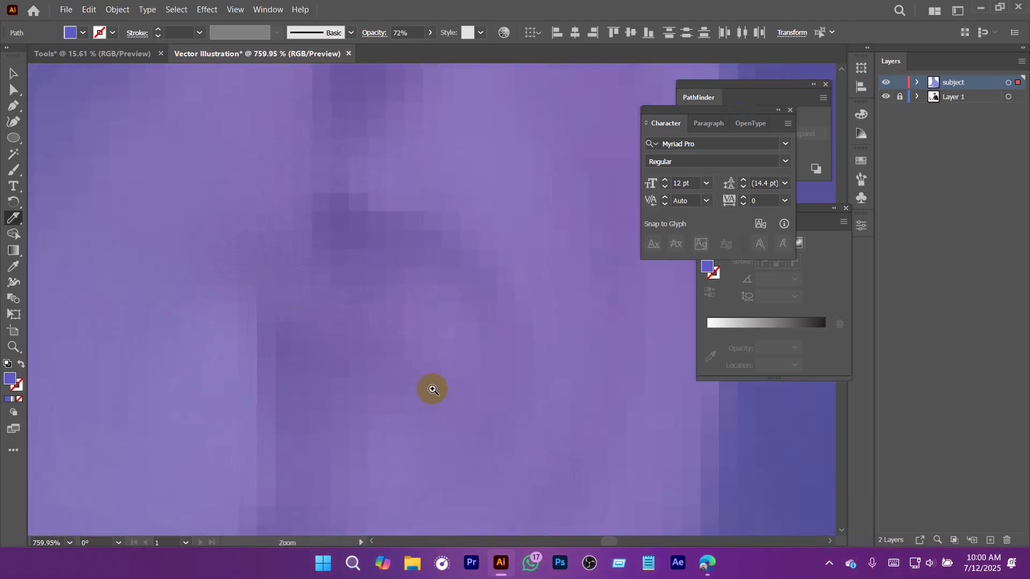
left_click_drag(246, 301, 526, 432)
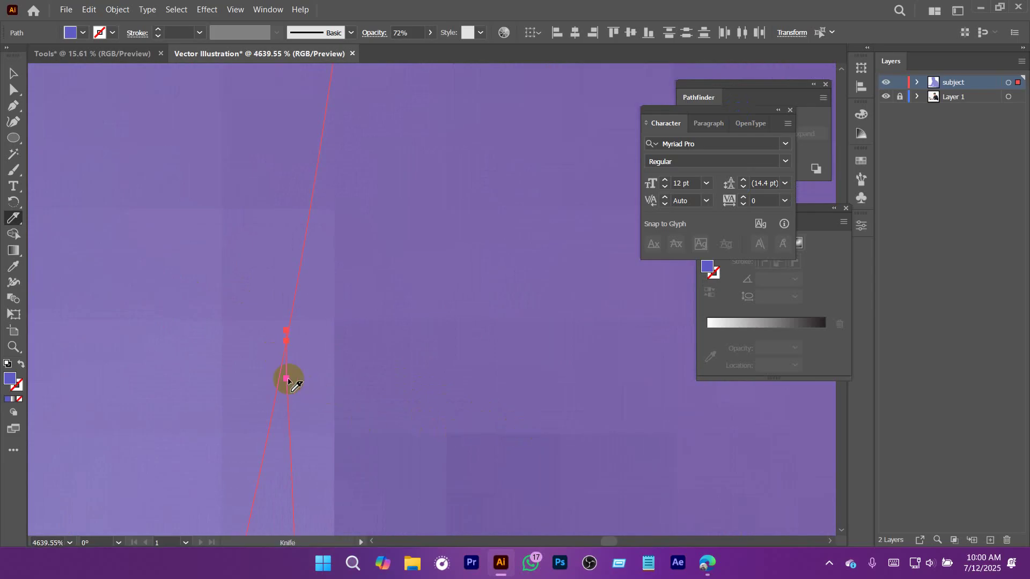
left_click_drag(475, 359, 202, 402)
left_click_drag(498, 370, 305, 400)
left_click_drag(514, 367, 323, 387)
Cut out the nearer collar flap with the Knife, from the nape to the throat and back along its outer edge.
left_click_drag(503, 518, 404, 212)
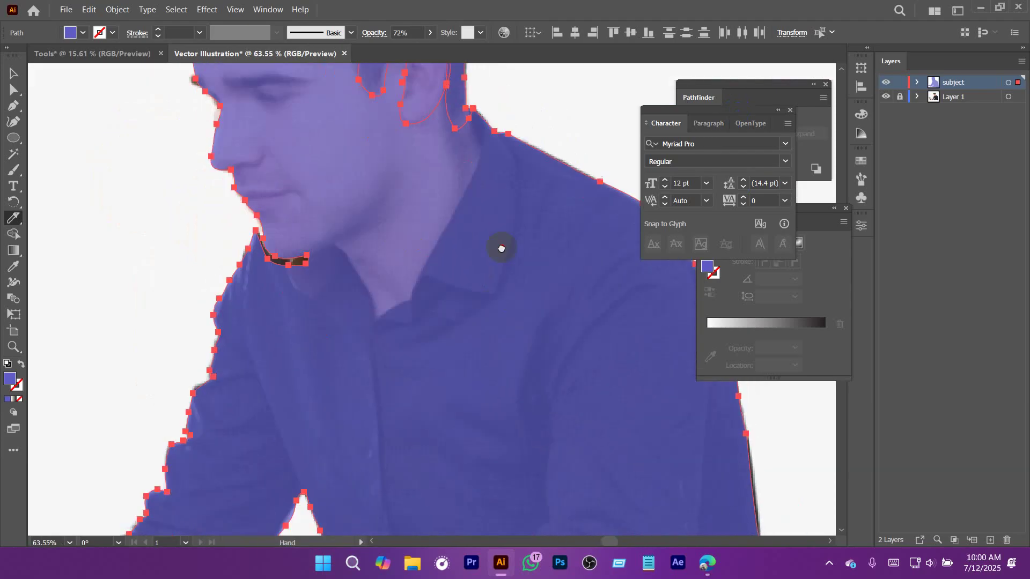
left_click_drag(501, 249, 492, 189)
left_click_drag(489, 194, 448, 255)
left_click_drag(472, 161, 470, 283)
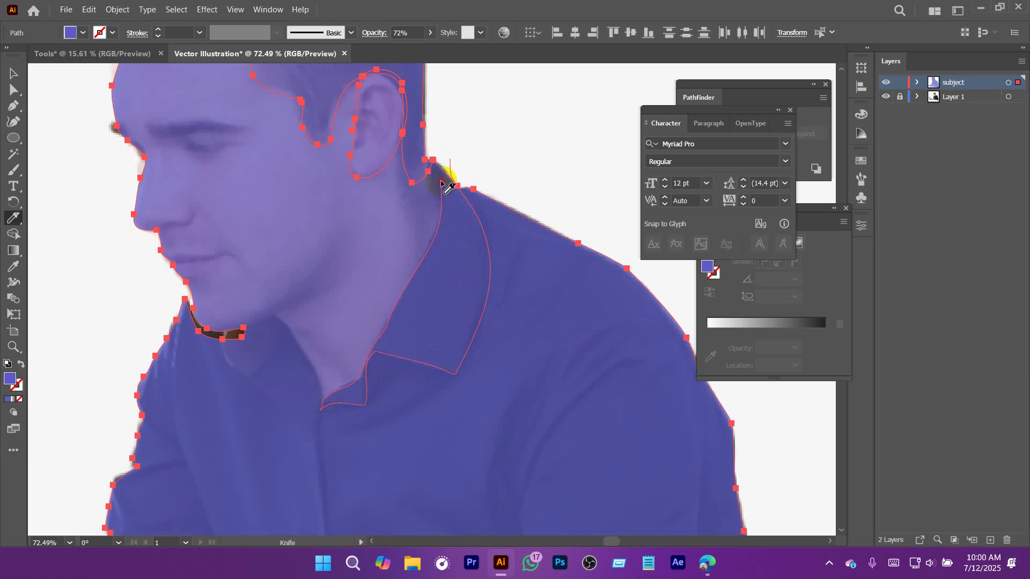
left_click_drag(450, 159, 451, 161)
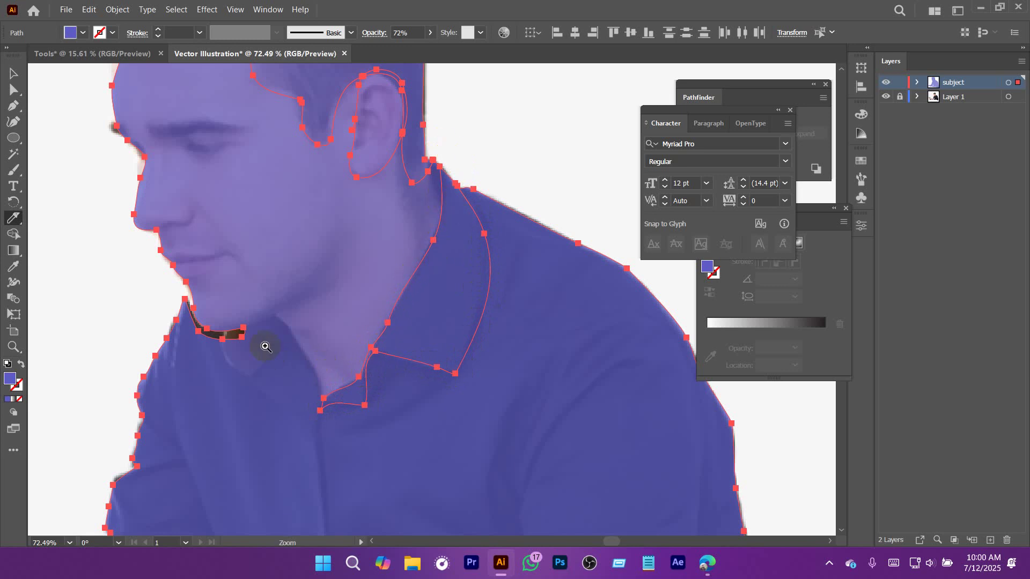
Cut out the far collar edge and button placket with one Knife stroke from the chin down the shirt front.
left_click_drag(265, 347, 306, 294)
left_click_drag(393, 379, 356, 243)
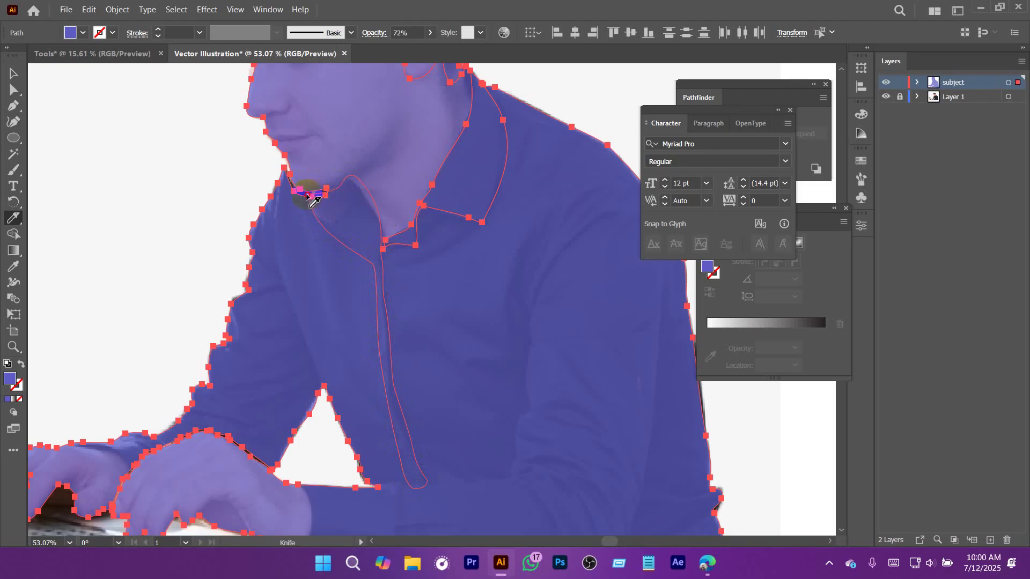
left_click_drag(308, 197, 327, 192)
Cut the nearer hand from the shirt cuff with a curved Knife stroke across the wrist.
left_click_drag(467, 482, 450, 269)
left_click_drag(467, 317, 423, 322)
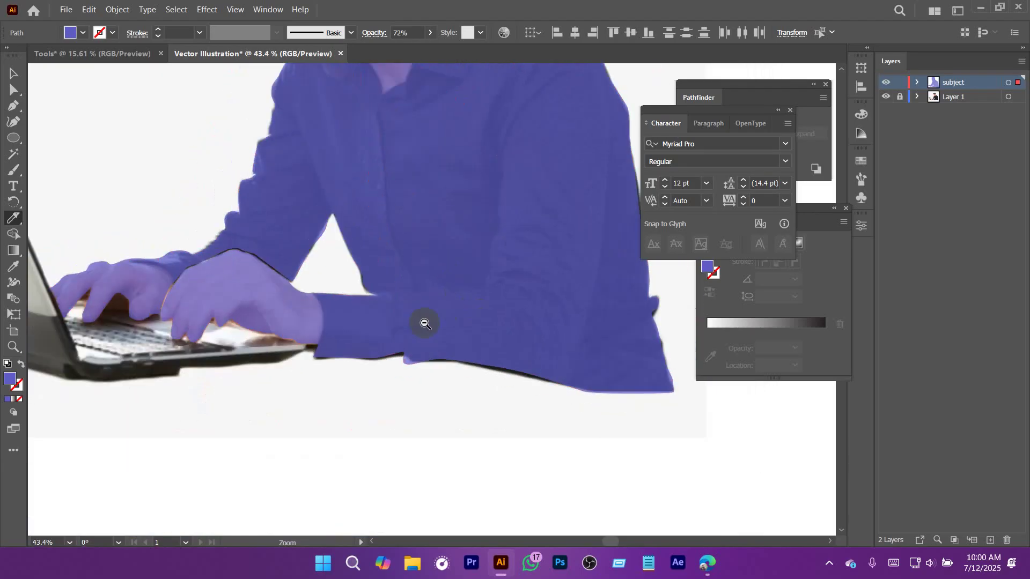
left_click_drag(308, 299, 367, 346)
left_click_drag(367, 351, 391, 294)
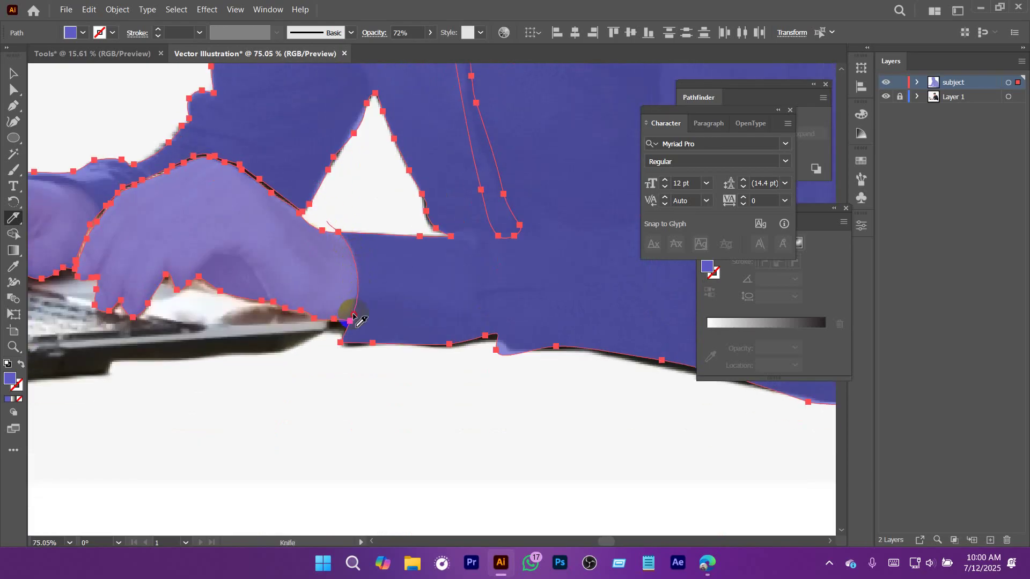
left_click_drag(353, 316, 339, 330)
Cut the farther hand from its sleeve with a curved Knife stroke across the wrist to the nearer hand's edge.
left_click_drag(368, 278, 515, 438)
mouse_move(182, 361)
left_mouse_down()
mouse_move(278, 403)
mouse_move(269, 348)
left_mouse_up()
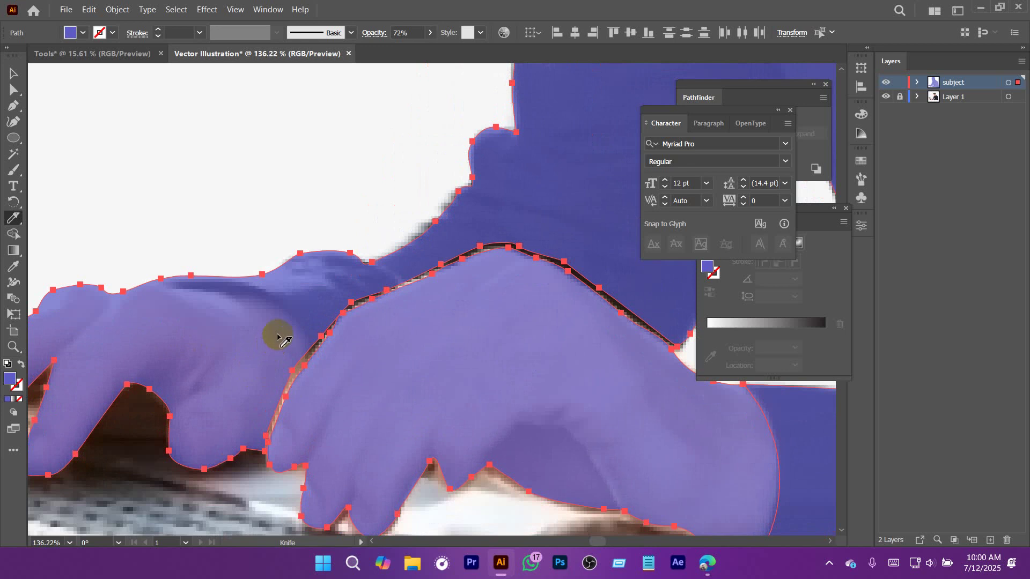
mouse_move(133, 261)
left_mouse_down()
mouse_move(171, 287)
mouse_move(196, 287)
left_mouse_up()
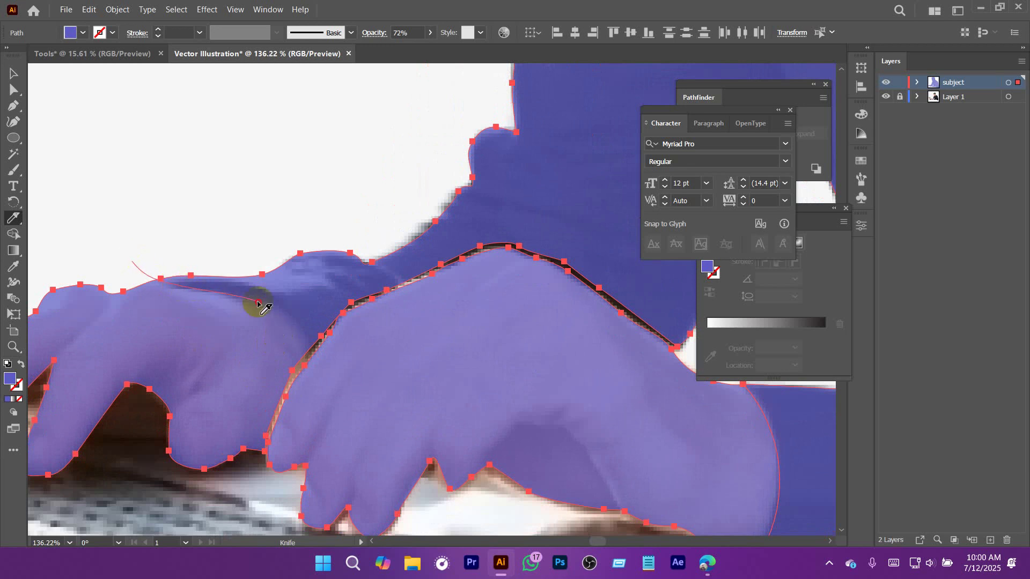
left_click_drag(310, 356, 310, 357)
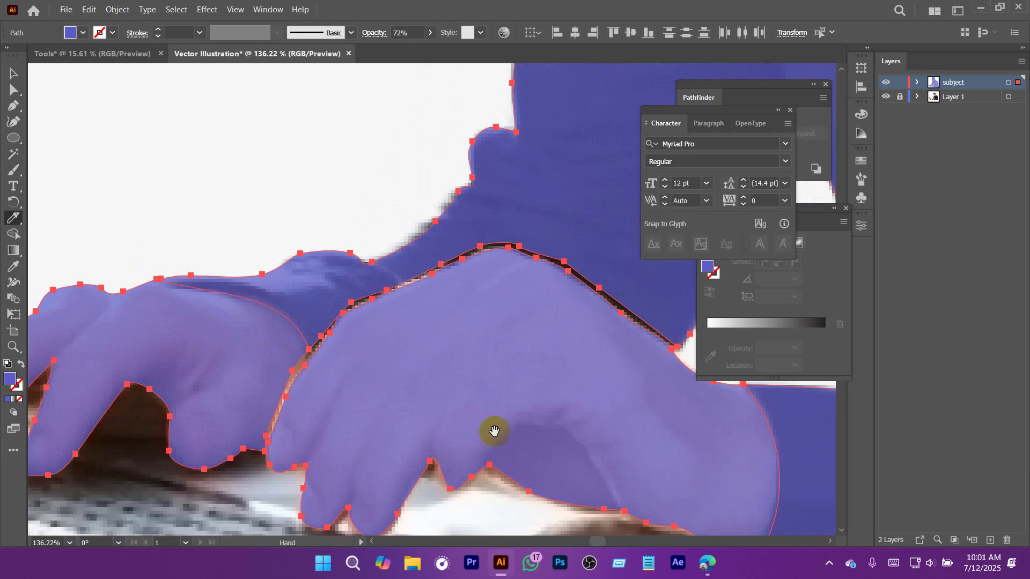
Cut out the shadowed area beneath the nearer hand's palm with a curved Knife stroke between thumb and wrist.
mouse_move(492, 431)
left_mouse_down()
mouse_move(452, 284)
mouse_move(469, 337)
left_mouse_up()
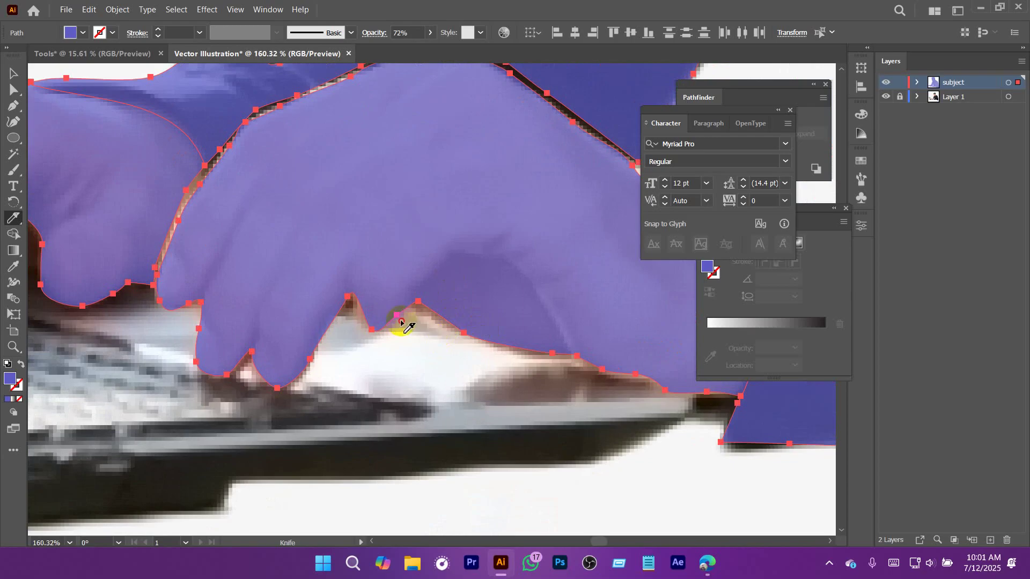
mouse_move(491, 255)
left_mouse_down()
mouse_move(524, 275)
mouse_move(552, 323)
left_mouse_up()
left_click_drag(575, 366, 572, 370)
left_click_drag(539, 323, 497, 334)
Cut the shirt's back panel from the nearer arm with a long Knife stroke from the rear shoulder to the hem.
mouse_move(681, 339)
left_mouse_down()
mouse_move(435, 371)
mouse_move(328, 335)
left_mouse_up()
scroll(446, 352, "down", 4)
left_click_drag(543, 357, 422, 233)
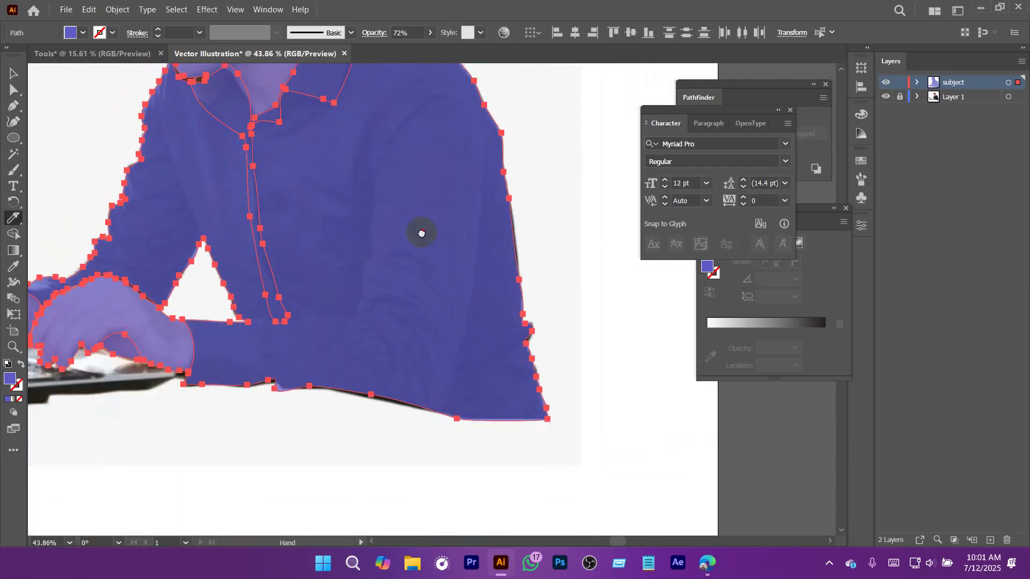
left_click_drag(451, 193, 468, 213)
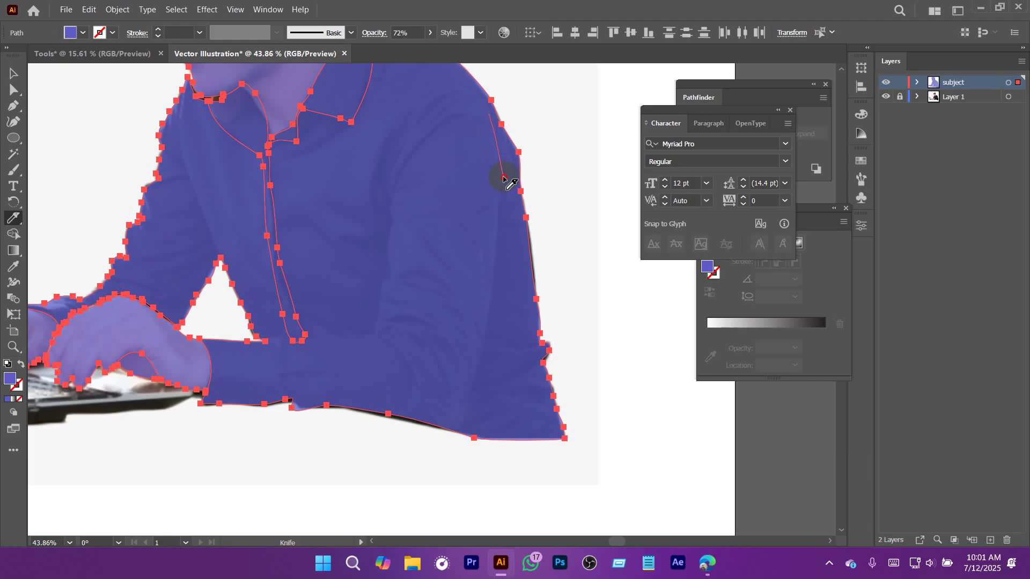
left_click_drag(506, 223, 507, 221)
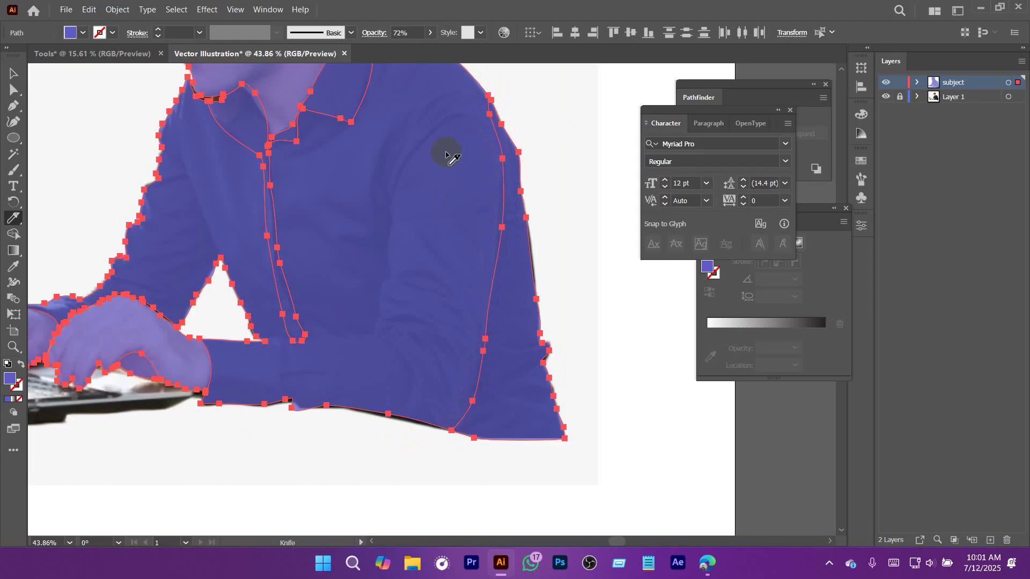
Separate the nearer sleeve from the shirt front with a Knife stroke over the shoulder, down to the elbow and along the forearm.
key("space")
left_click_drag(448, 156, 471, 256)
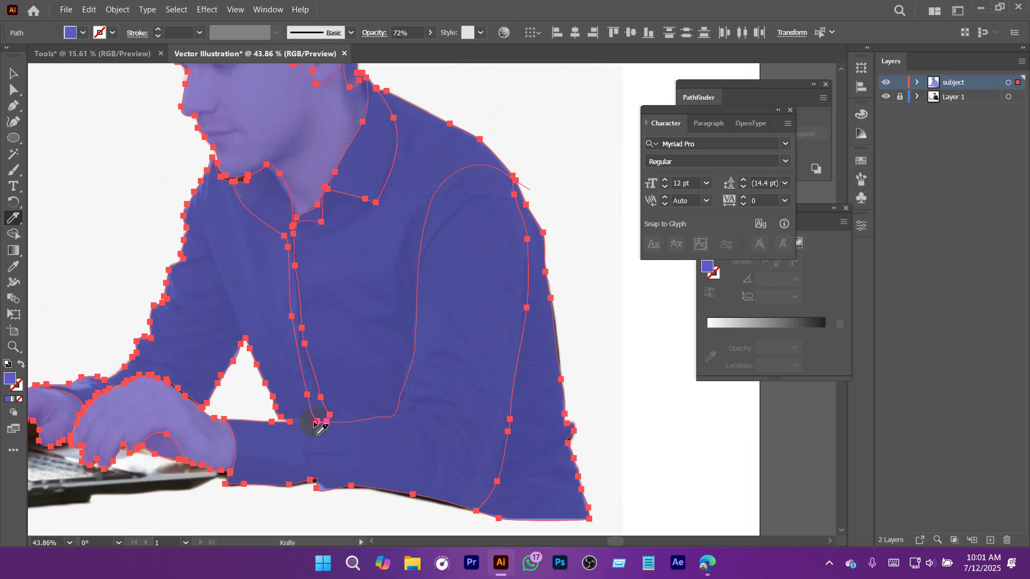
left_click_drag(273, 414, 236, 405)
Examine the cut lines around the hair, face and ear at high magnification and across the whole figure.
key("ctrl+space")
left_click_drag(502, 254, 426, 233)
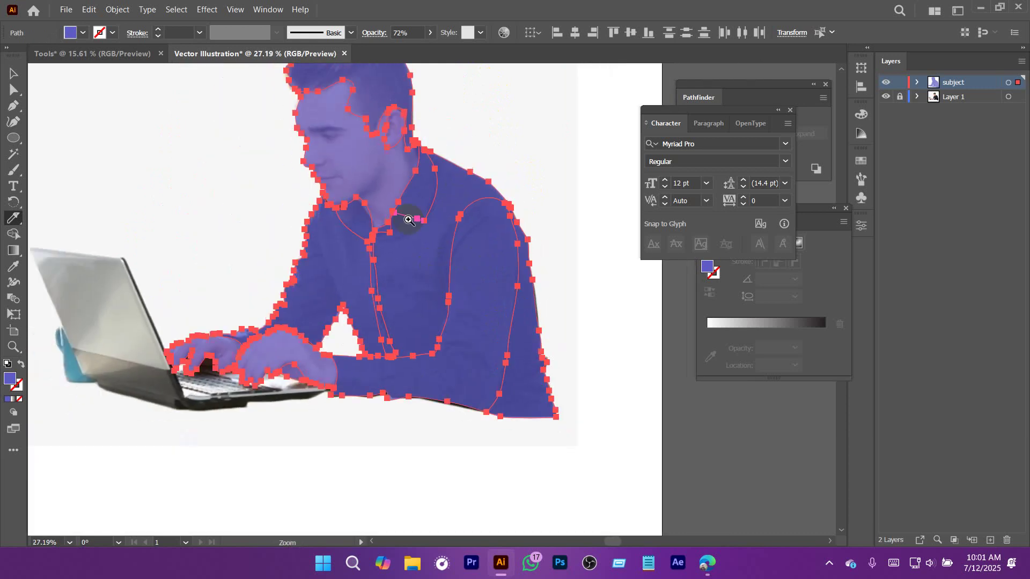
key("ctrl+space")
left_click_drag(291, 130, 349, 382)
key("space")
key("ctrl+space")
left_click_drag(458, 325, 345, 337)
left_click_drag(375, 268, 418, 266)
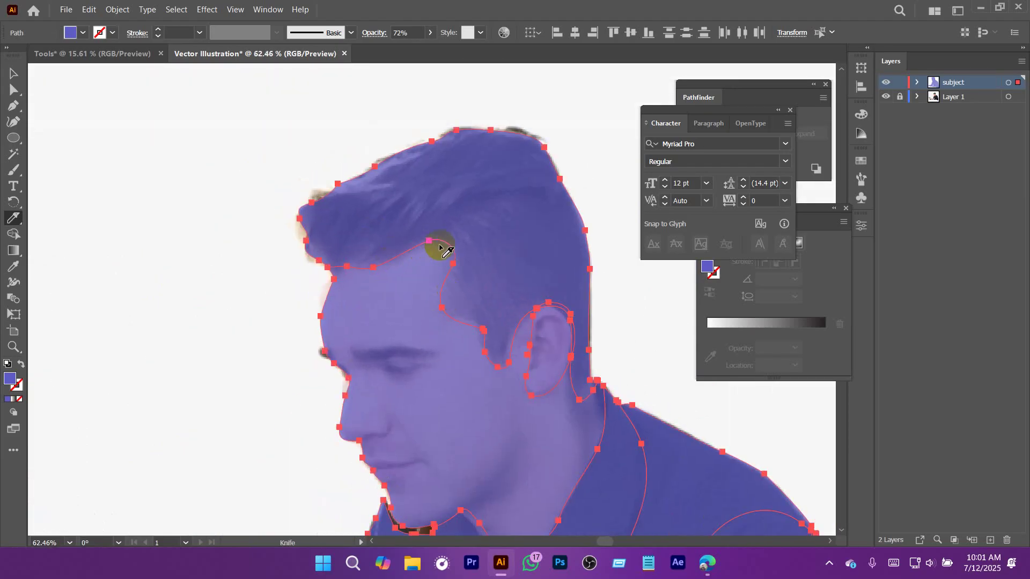
key("ctrl+space")
left_click_drag(542, 244, 367, 275)
left_click_drag(452, 307, 391, 307)
key("space")
left_click_drag(451, 359, 339, 254)
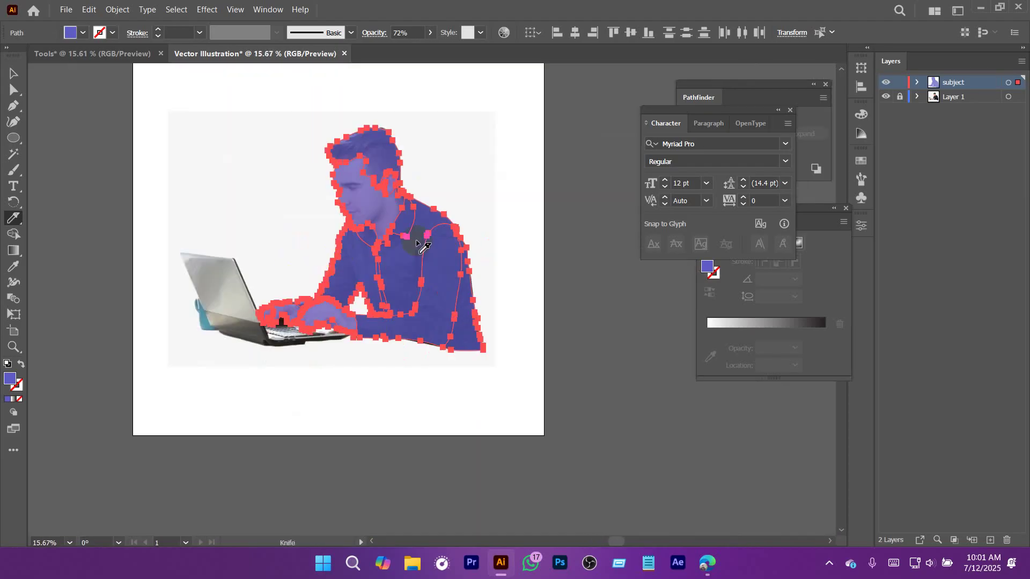
Select only the hair shape and fill it with black.
left_click(14, 73)
key("ctrl+space")
left_click_drag(389, 177, 456, 180)
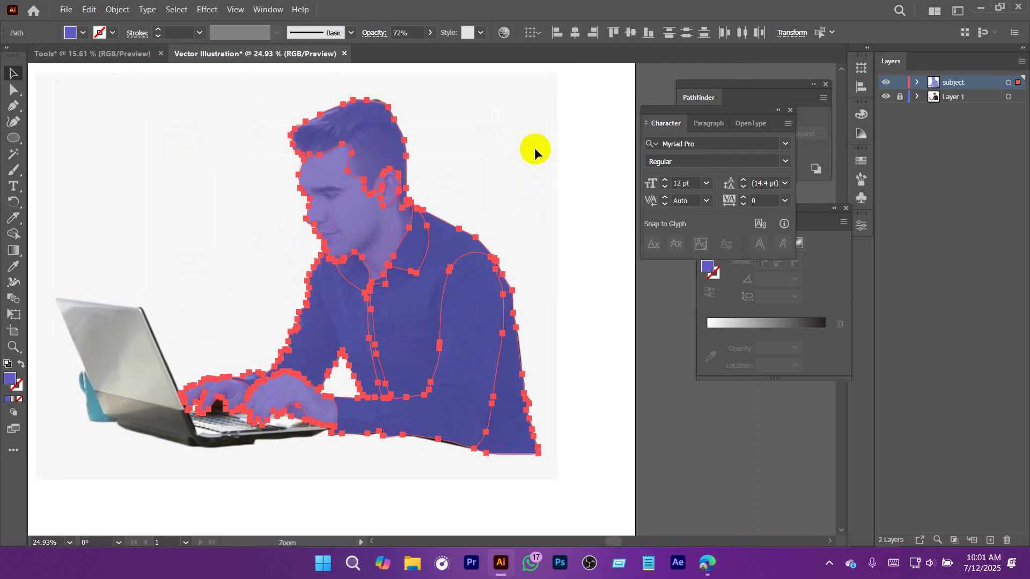
left_click(535, 148)
left_click(364, 131)
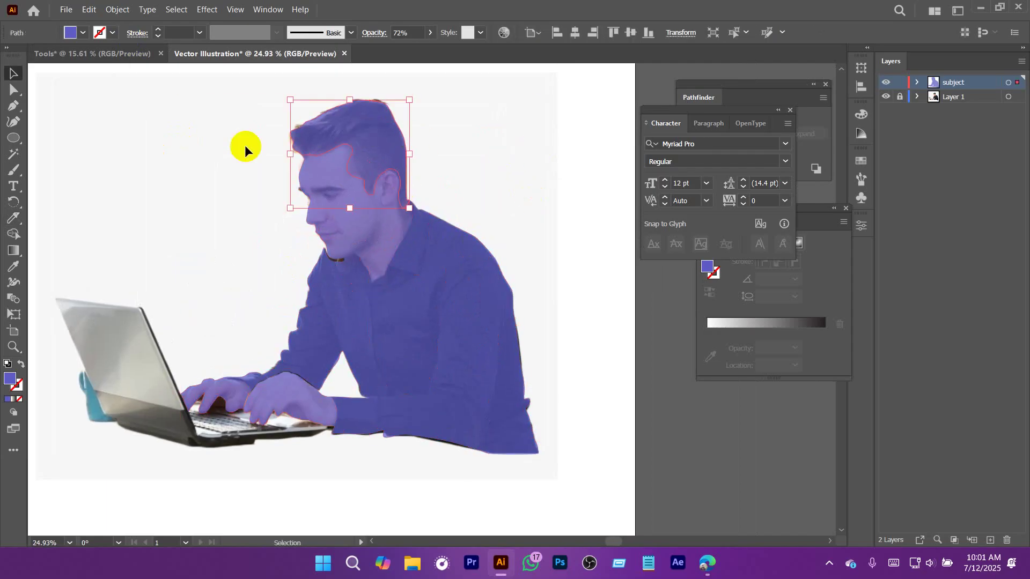
left_click(95, 33)
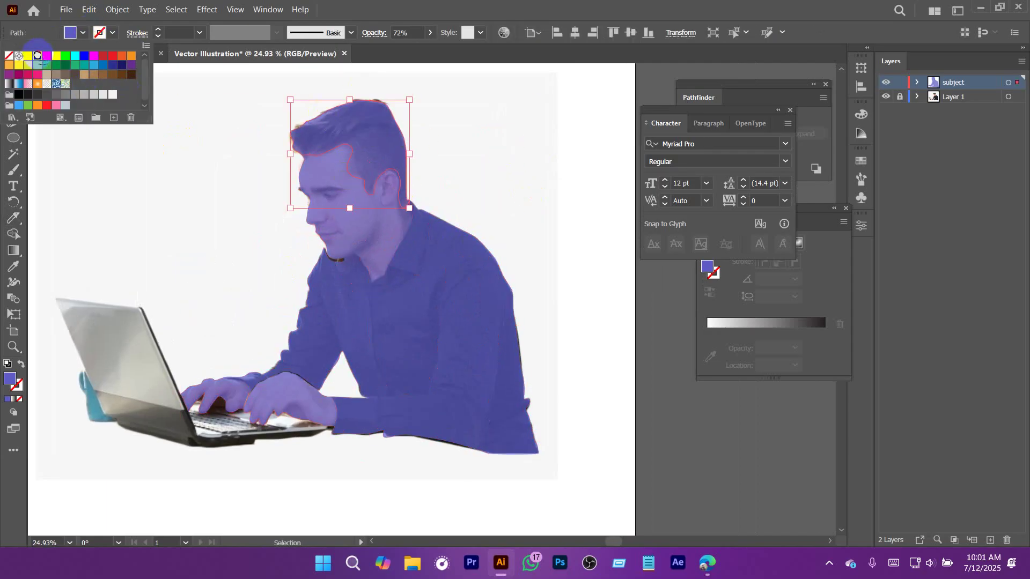
left_click(37, 55)
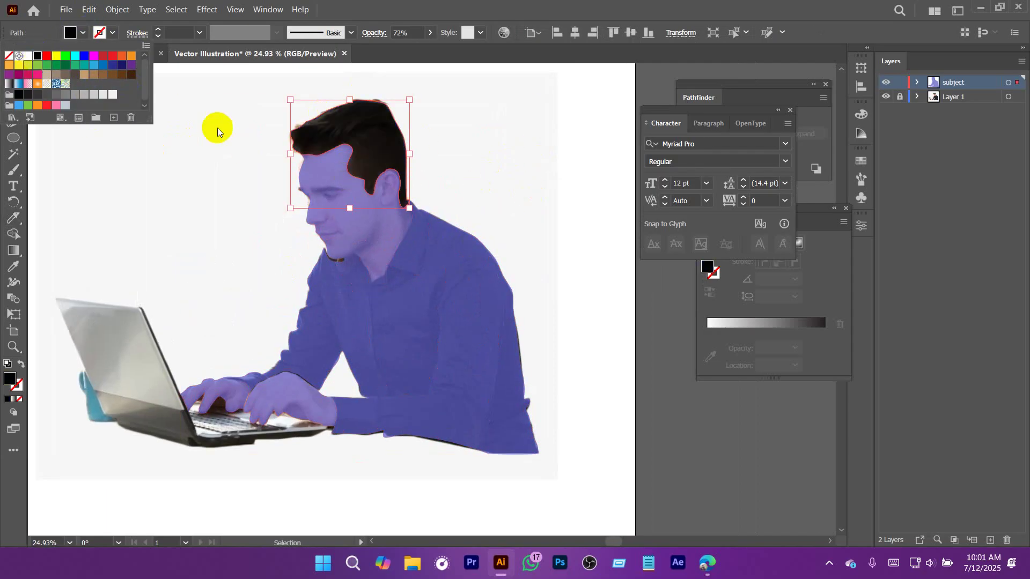
left_click(459, 146)
Cut the face from the neck with a Knife stroke along the jawline, from the sideburn to the chin.
scroll(472, 161, "up", 1)
left_click(337, 168)
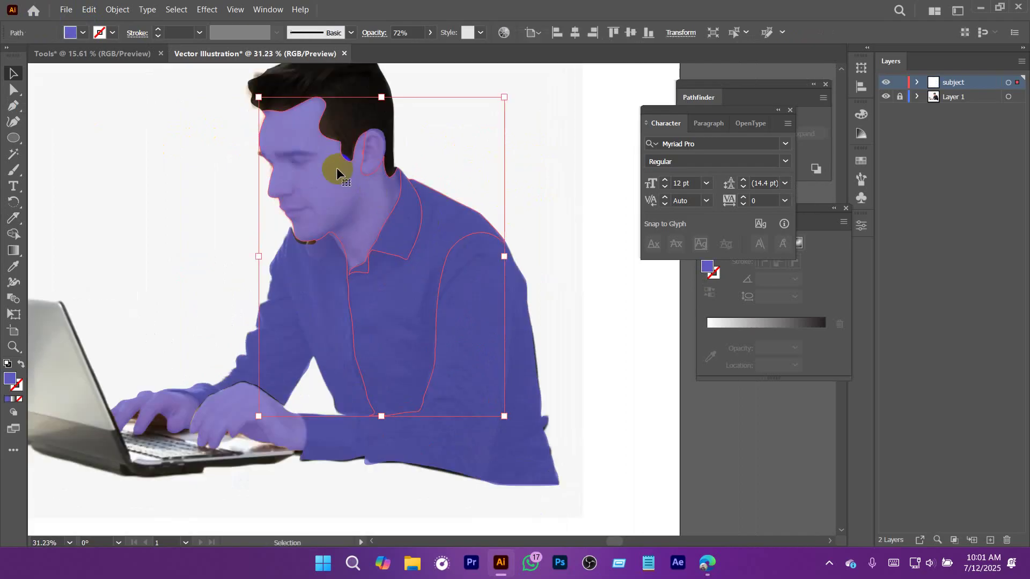
key("ctrl+space")
left_click_drag(338, 259, 472, 398)
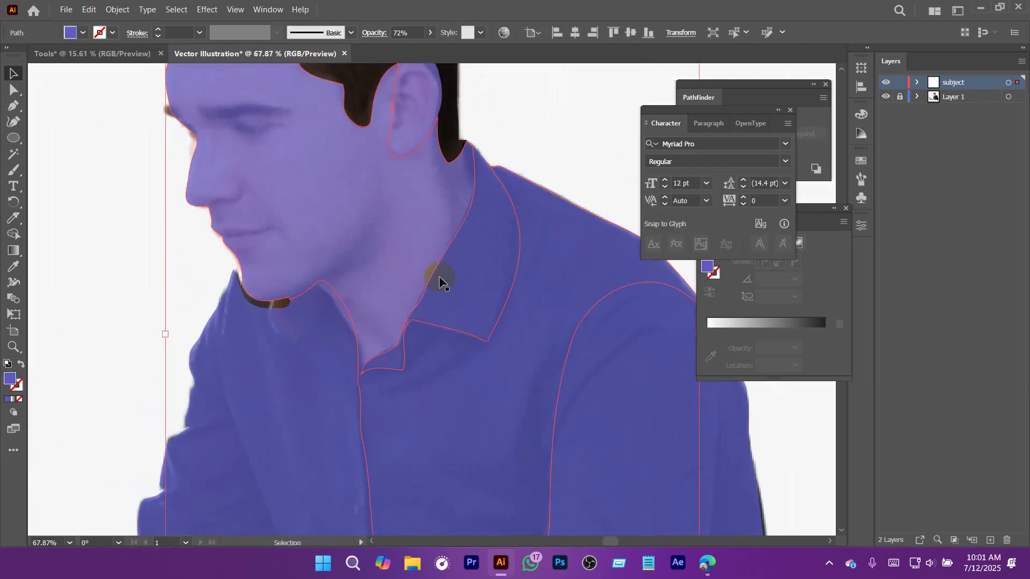
left_click(18, 221)
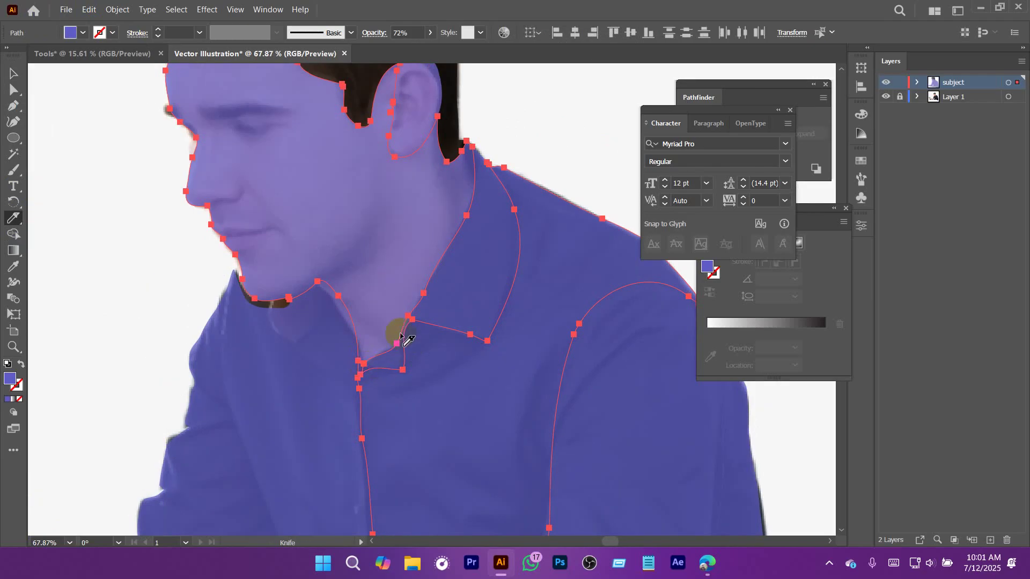
left_click_drag(350, 283, 390, 356)
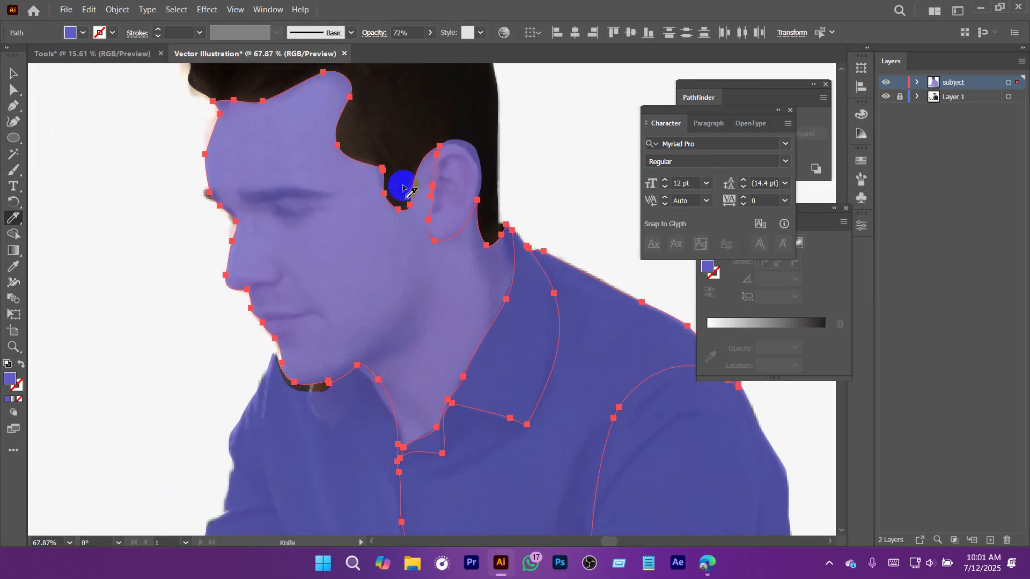
mouse_move(394, 170)
left_mouse_down()
mouse_move(418, 257)
mouse_move(414, 297)
mouse_move(390, 345)
left_mouse_up()
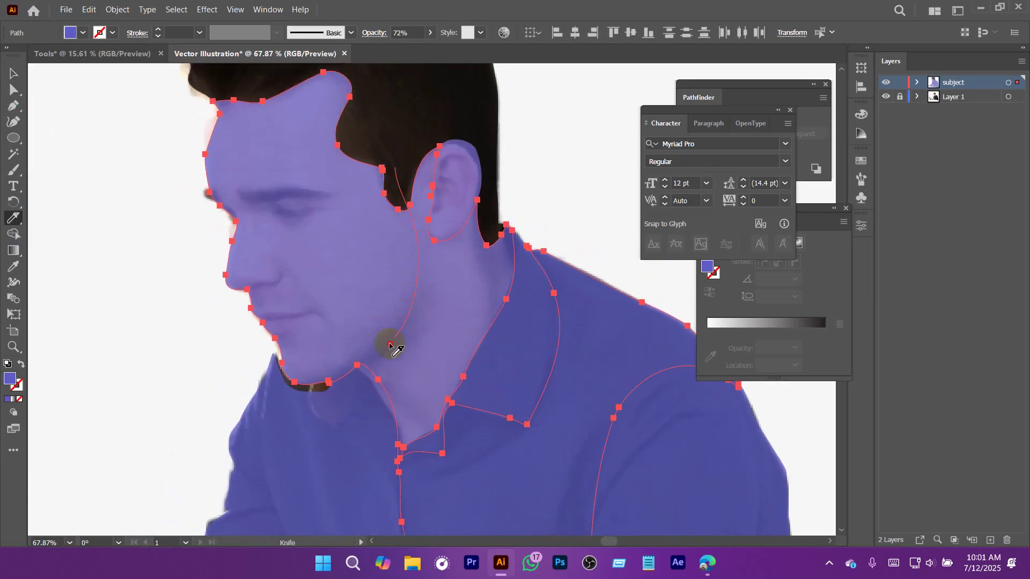
left_click_drag(338, 383, 333, 386)
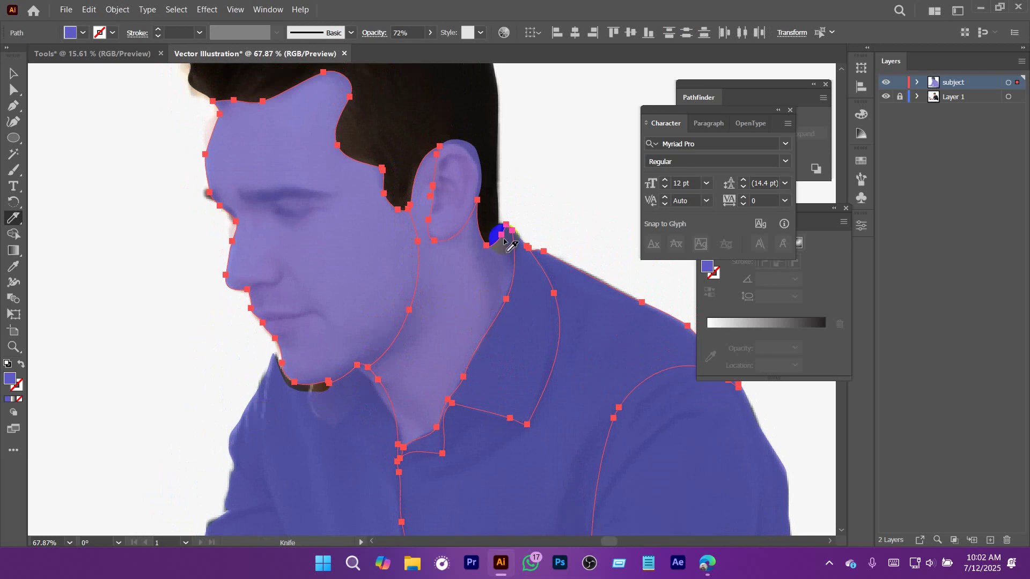
left_click_drag(504, 243, 498, 167)
key("v")
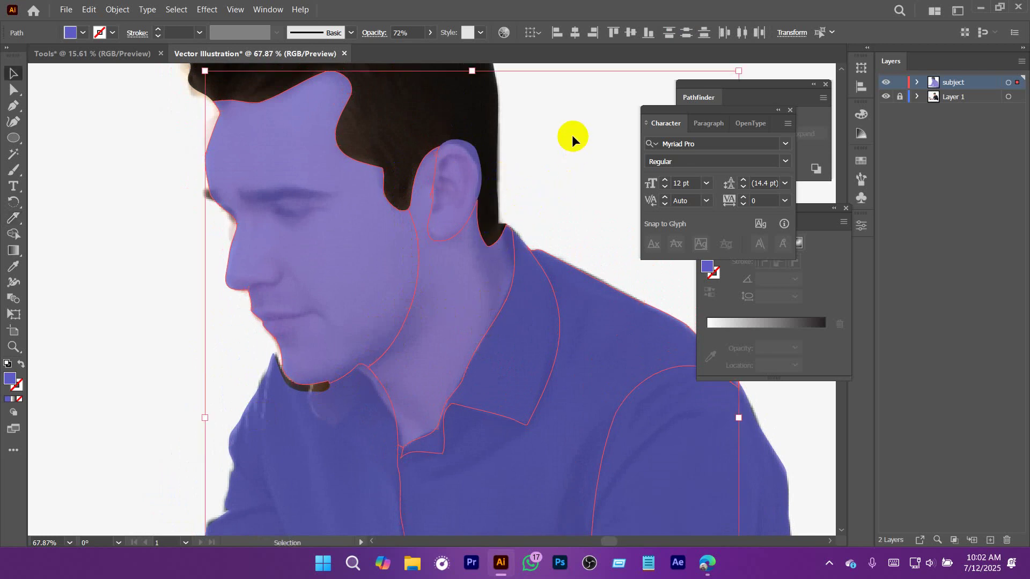
Fill the face shape with the light tan swatch.
key("a")
left_click(391, 166)
left_click(81, 35)
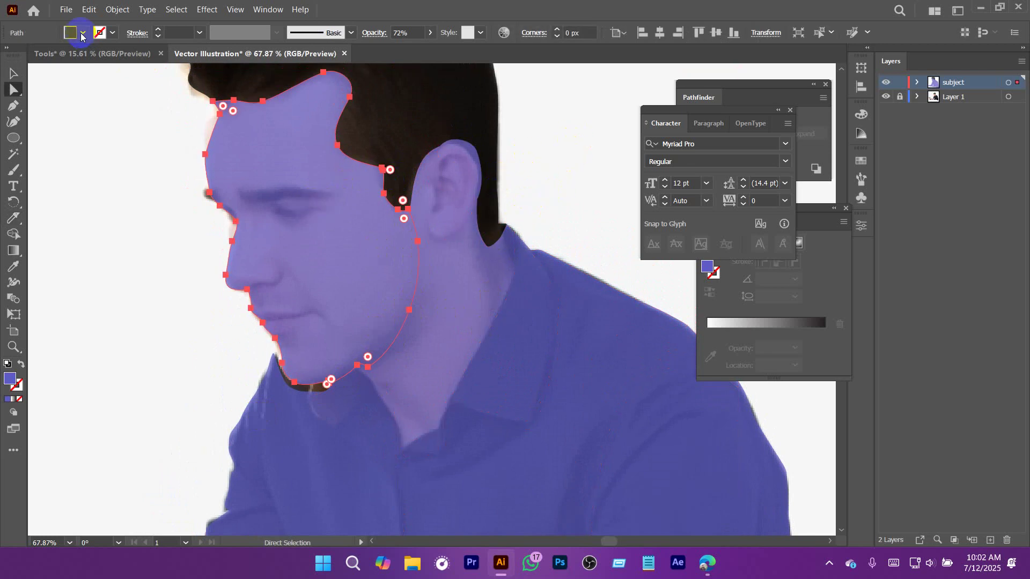
left_click(83, 76)
left_click(161, 317)
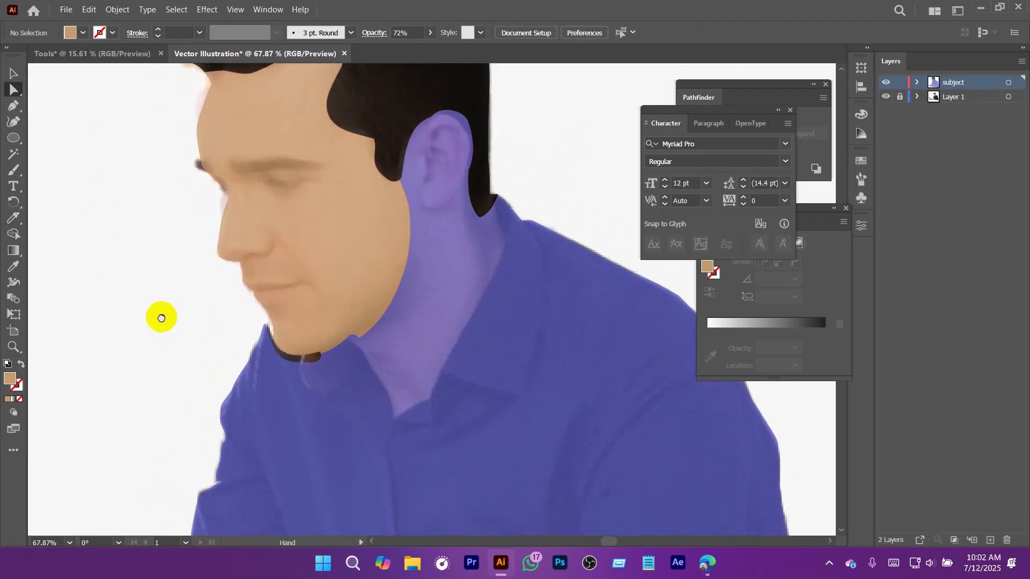
Fill the neck with the face's sampled tan, darkened to 65% brightness (a5815d).
left_click(458, 276)
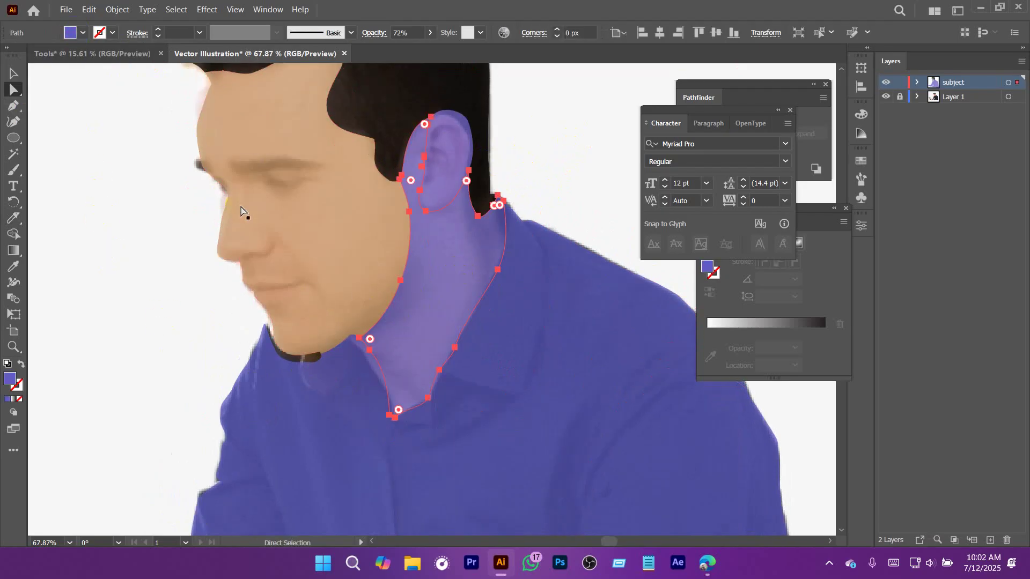
key("i")
left_click(301, 228)
double_click(12, 378)
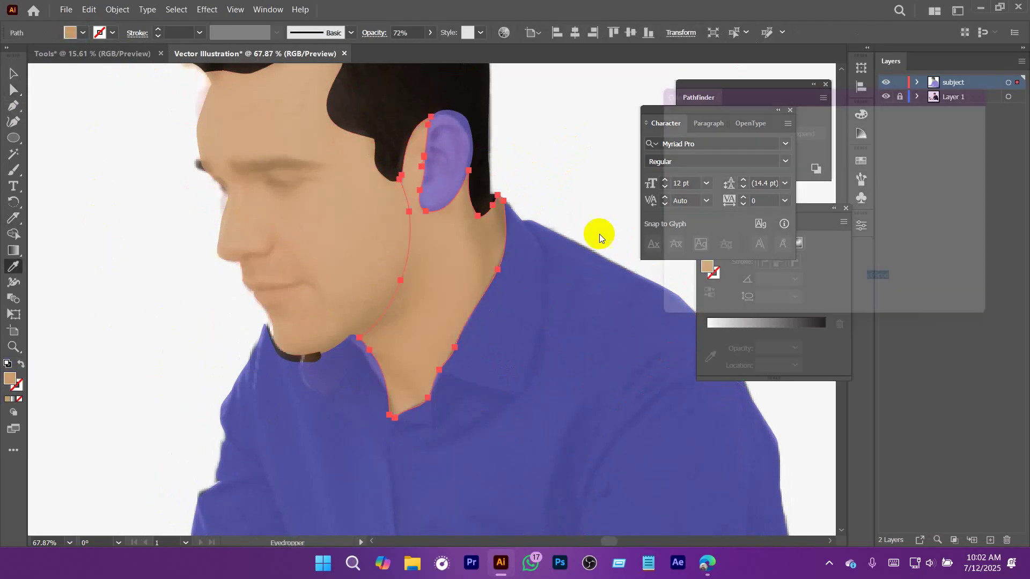
left_click_drag(849, 166, 852, 185)
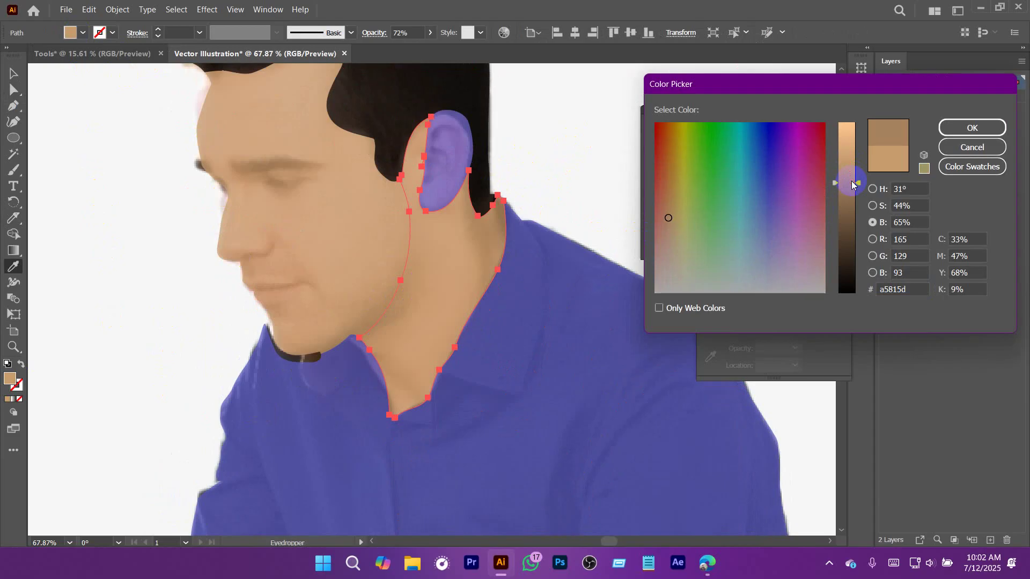
left_click(971, 127)
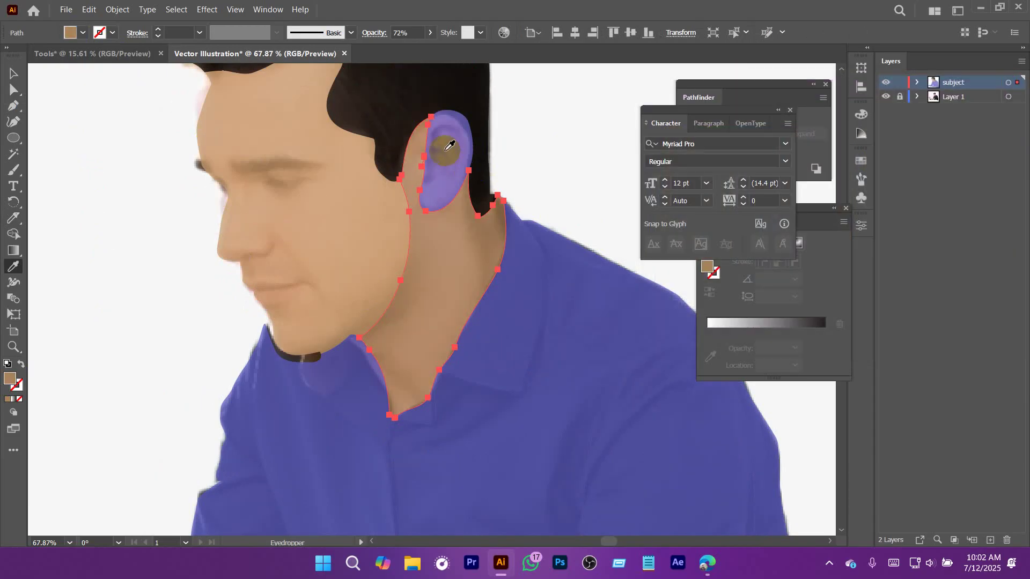
Fill the inner ear shape with a brown swatch.
key("a")
left_click(449, 145)
left_click(70, 33)
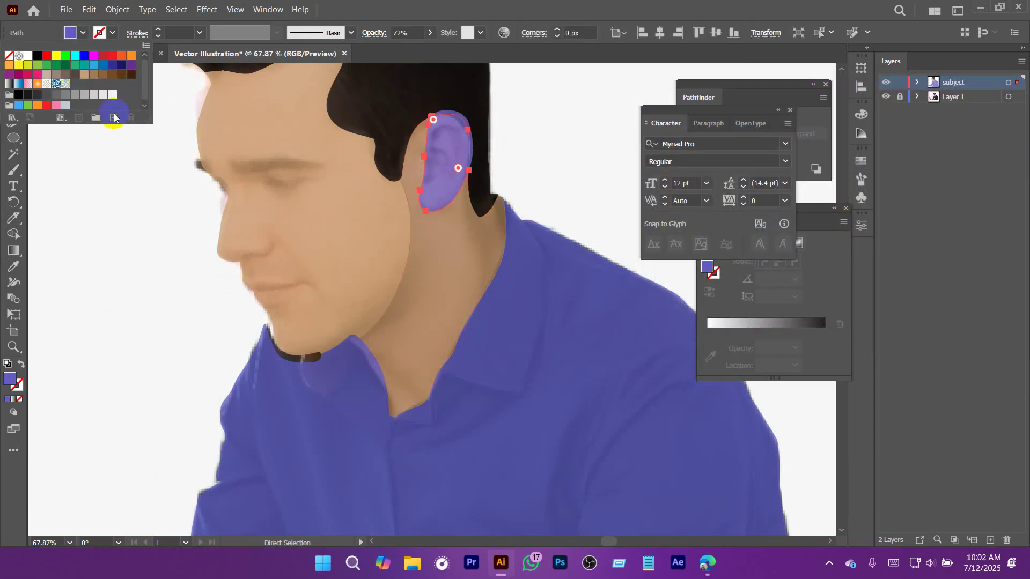
left_click(112, 77)
left_click(534, 124)
Merge the leftover blue sliver around the ear's upper rim into the black hair with Pathfinder Unite.
left_click_drag(542, 145, 510, 194)
left_click_drag(424, 193, 618, 322)
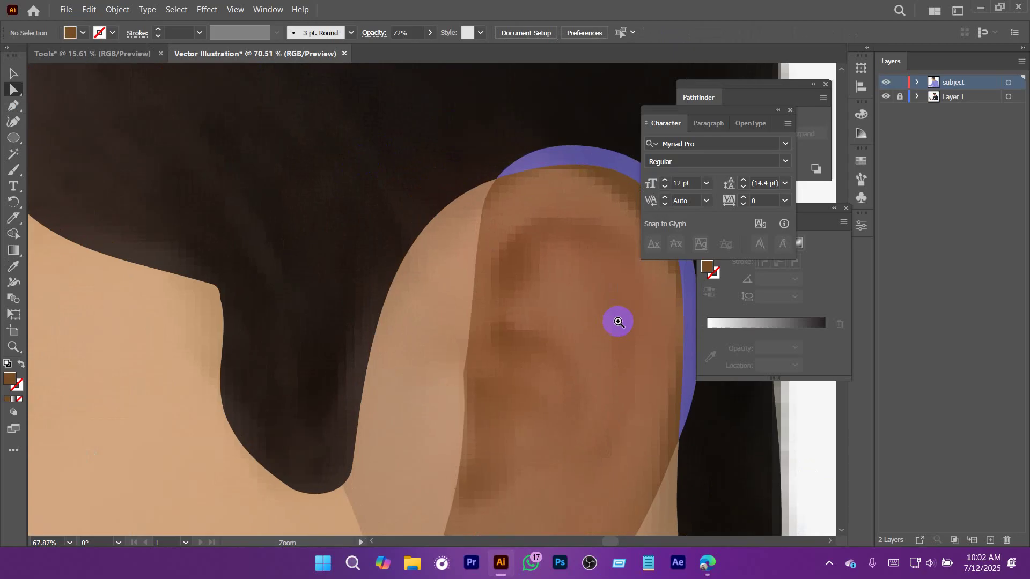
left_click(426, 202)
left_click(499, 152, "shift")
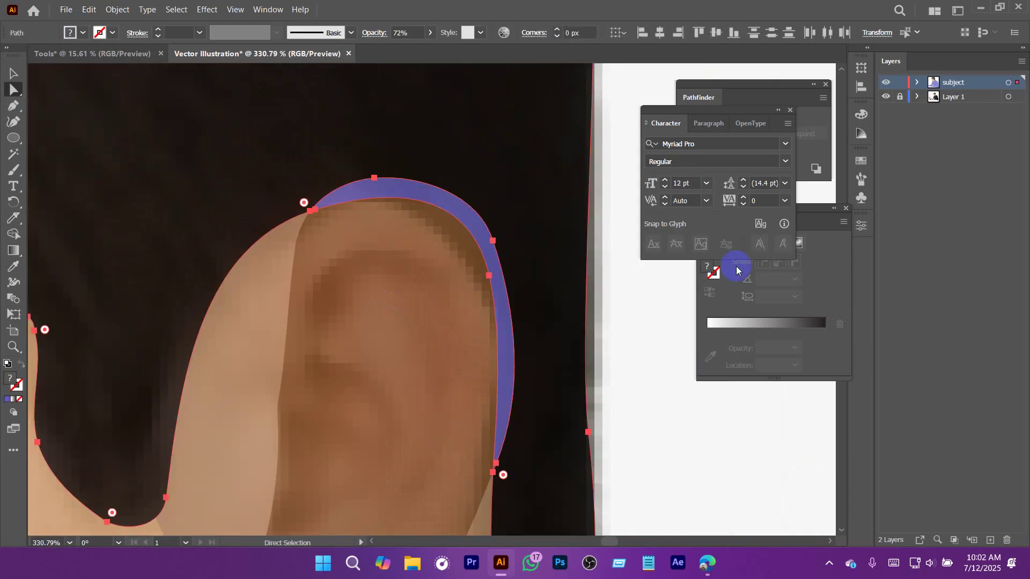
left_click(756, 89)
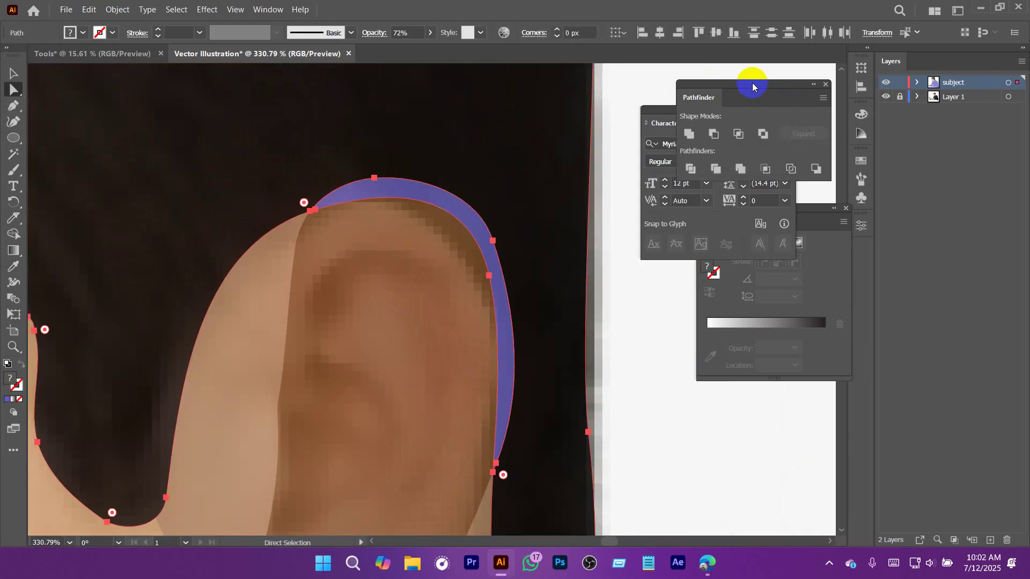
left_click(689, 133)
Darken the nearer collar flap's blue fill to about 49% brightness.
left_click_drag(603, 184, 360, 256)
left_click_drag(545, 317, 476, 223)
left_click_drag(497, 260, 454, 268)
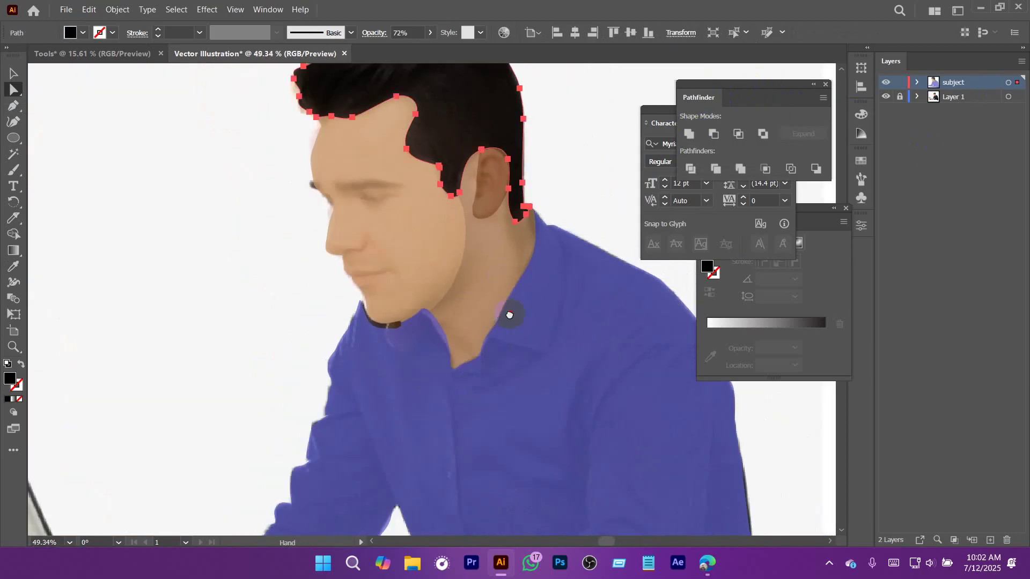
left_click_drag(509, 315, 397, 218)
left_click(517, 139)
left_click(430, 203)
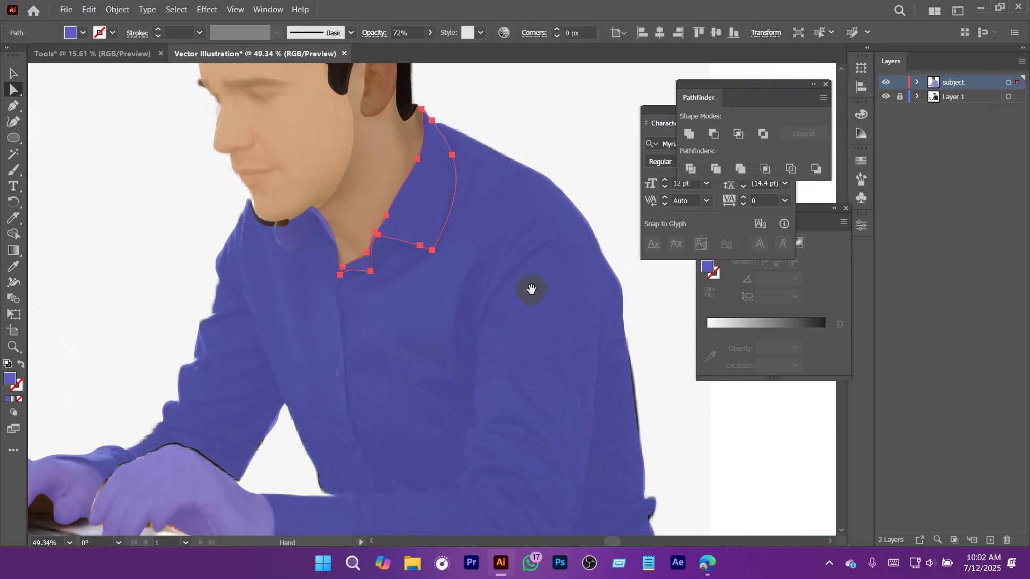
left_click_drag(532, 289, 526, 278)
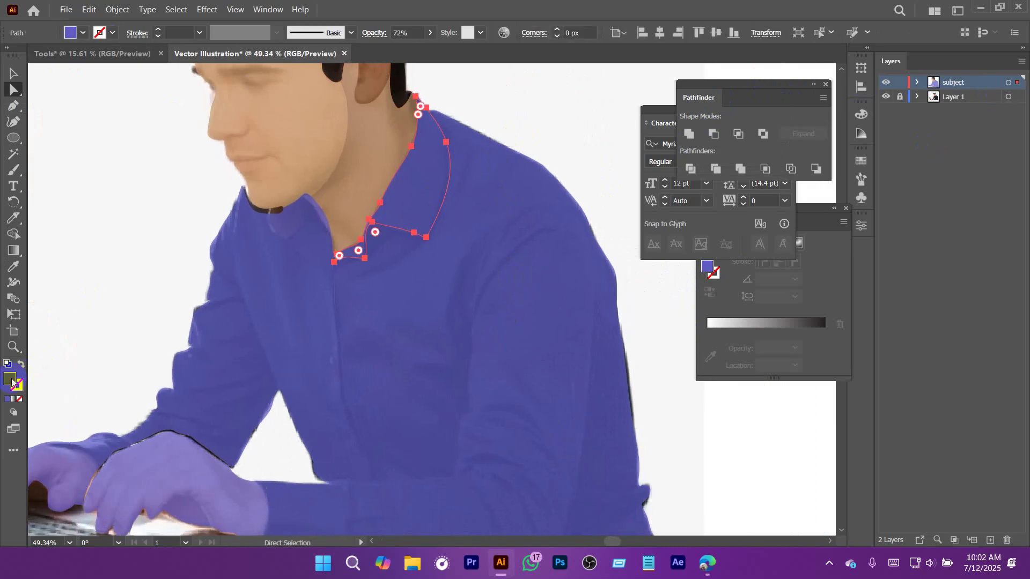
left_click_drag(844, 175, 854, 209)
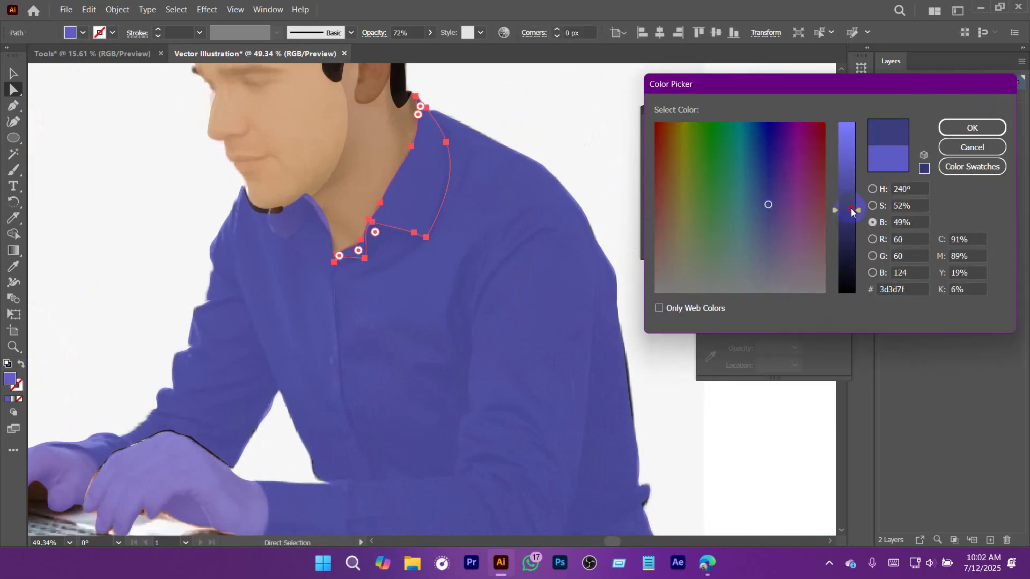
left_click(965, 129)
Match the fill of the far collar edge and button placket to the nearer collar's dark blue.
left_click(285, 216)
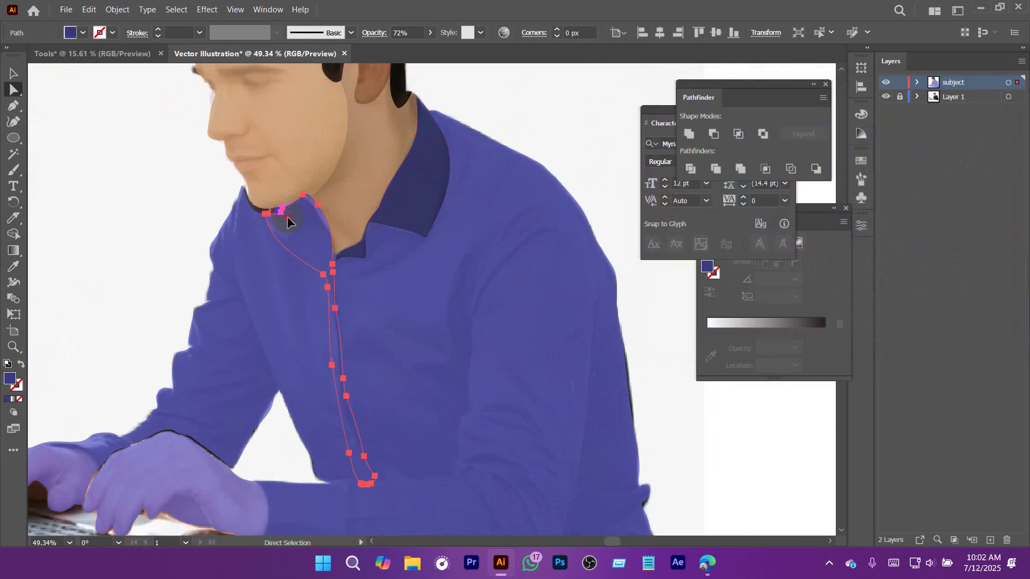
key("i")
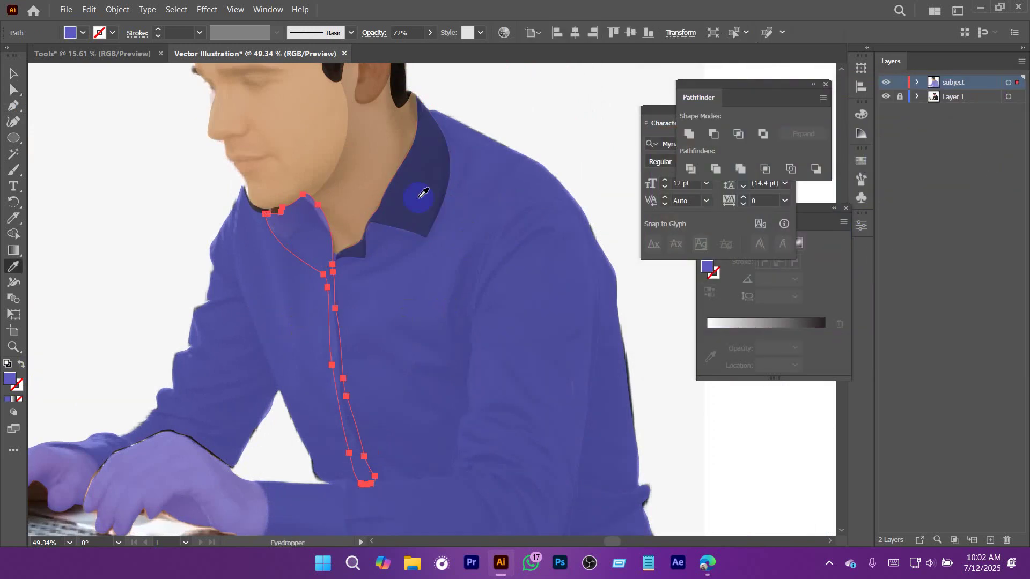
Apply the back collar's dark blue fill to the front collar and button placket shape using the Eyedropper.
left_click(421, 196)
key("a")
left_click(538, 121)
Darken the near sleeve's blue fill to 67% brightness so it stands apart from the shirt body.
left_click_drag(574, 290, 541, 215)
left_click_drag(542, 295, 537, 295)
left_click(537, 295, "alt")
left_click(513, 292)
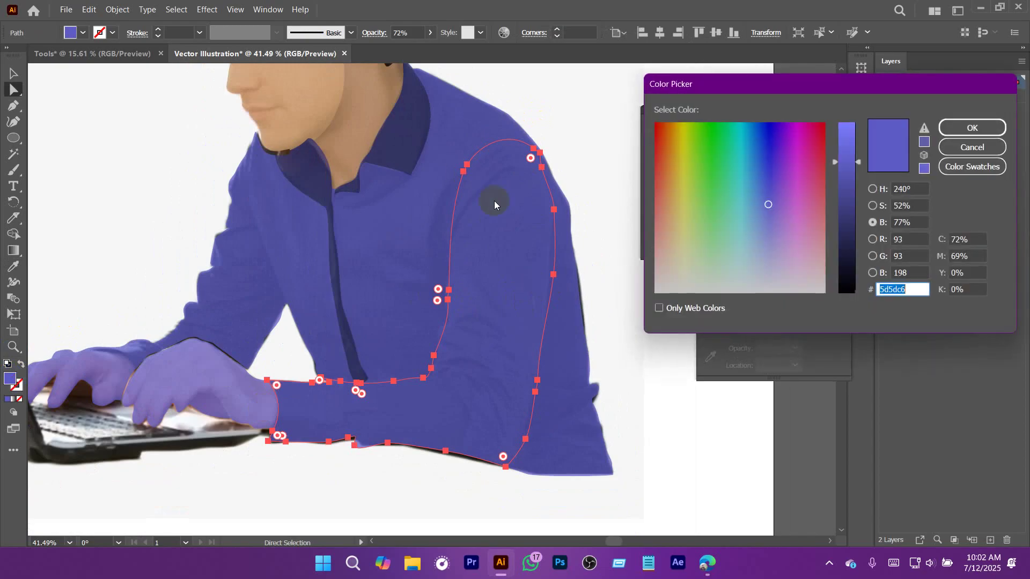
left_click(972, 127)
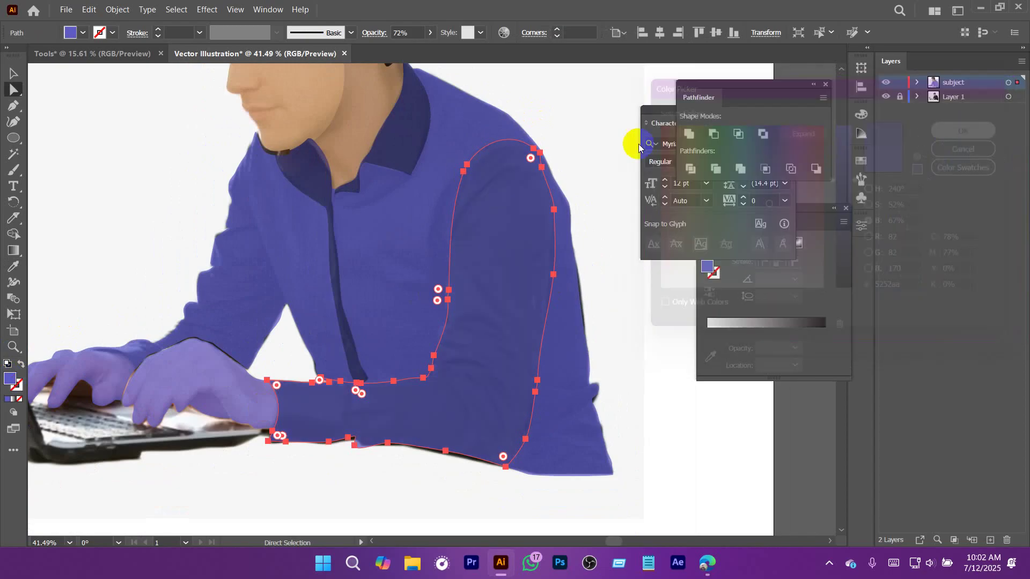
left_click(613, 121)
Recolour both hand shapes with the neck's skin tone using the Eyedropper.
left_click_drag(595, 156, 557, 148)
scroll(577, 207, "down", 1)
left_click_drag(547, 230, 572, 248)
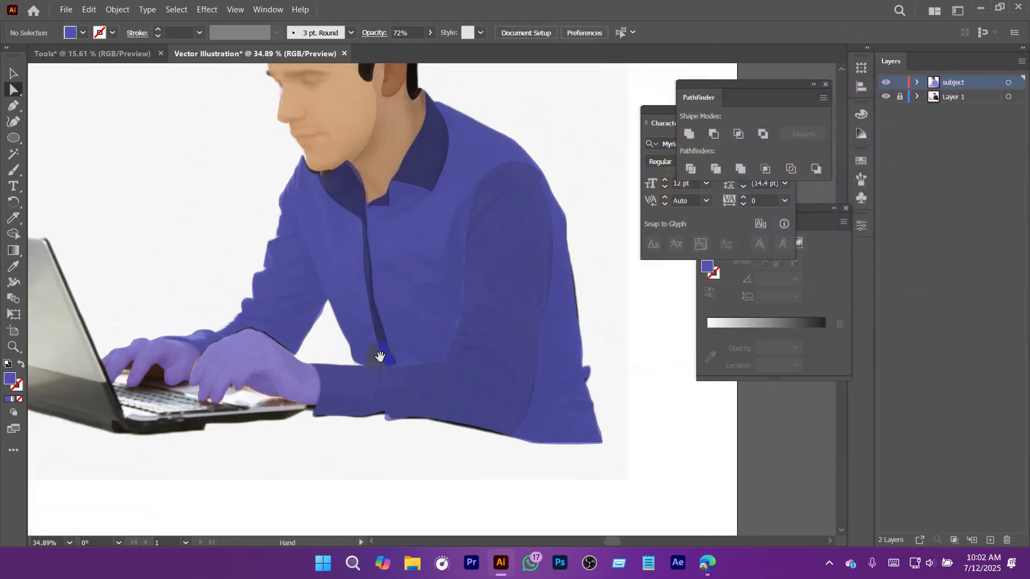
left_click_drag(248, 361, 259, 402)
left_click(280, 382)
left_click(211, 397, "shift")
key("i")
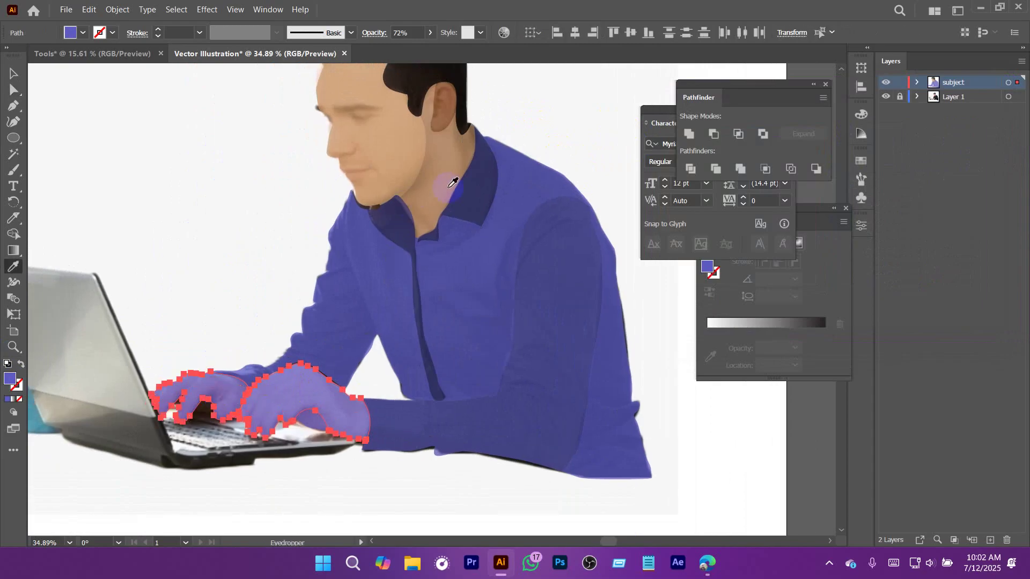
left_click(447, 184)
key("v")
left_click(583, 98)
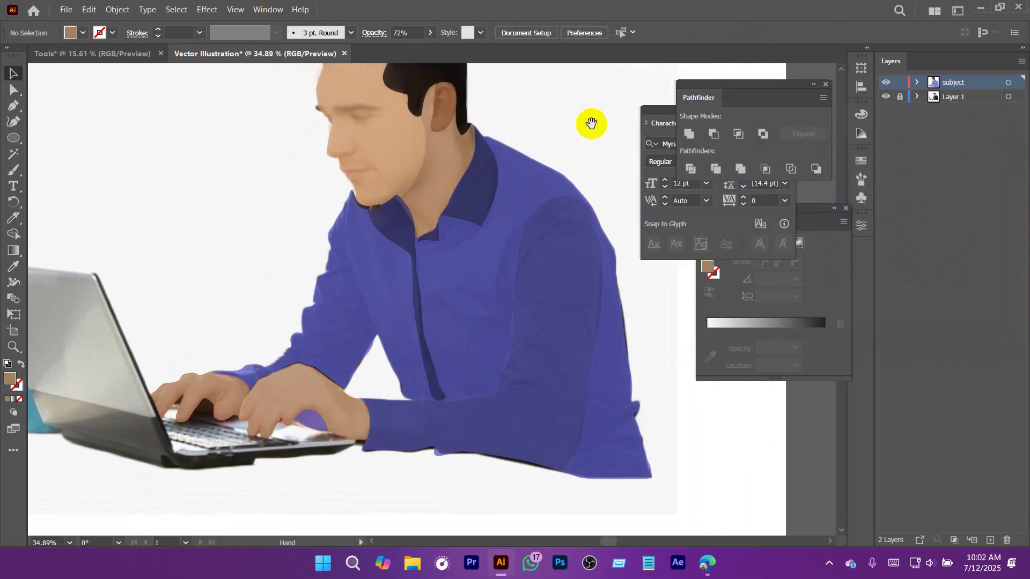
Hide Layer 1, which holds the reference photo, so only the vector shapes show.
left_click_drag(590, 124, 534, 225)
left_click_drag(604, 265, 488, 166)
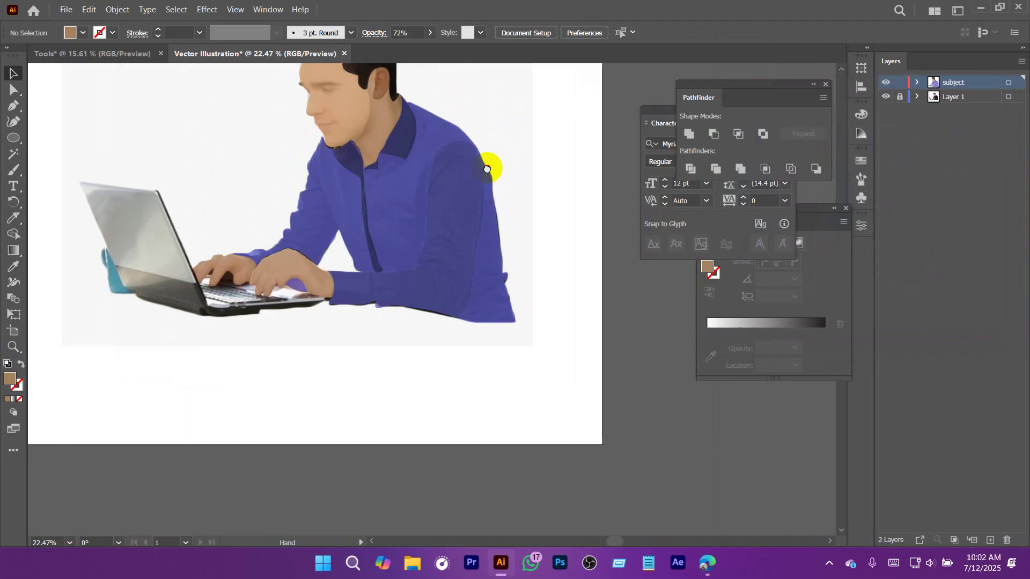
left_click_drag(526, 207, 537, 278)
left_click(884, 98)
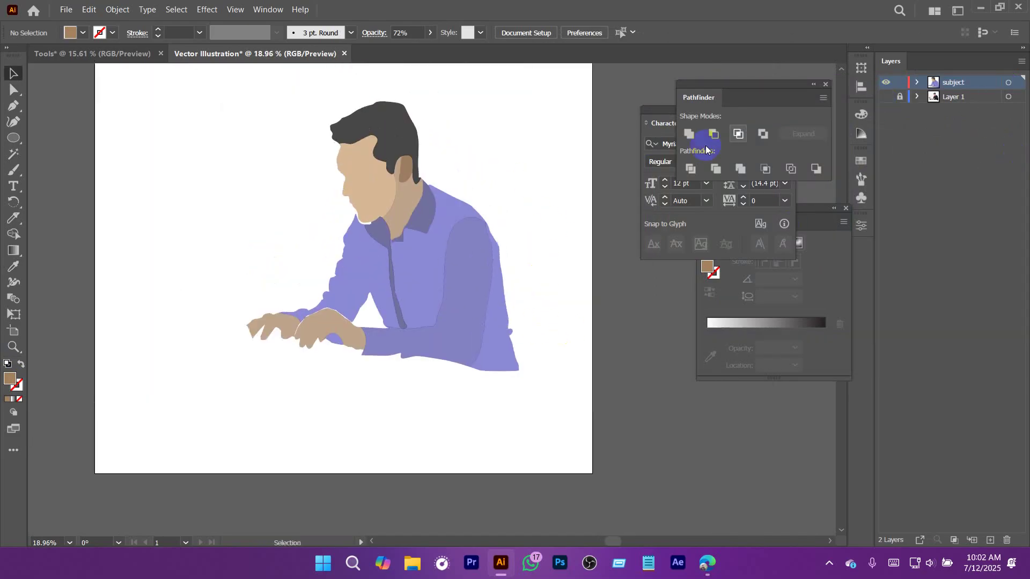
Select all the shapes of the man and set their opacity to 100%.
left_click_drag(184, 105, 563, 432)
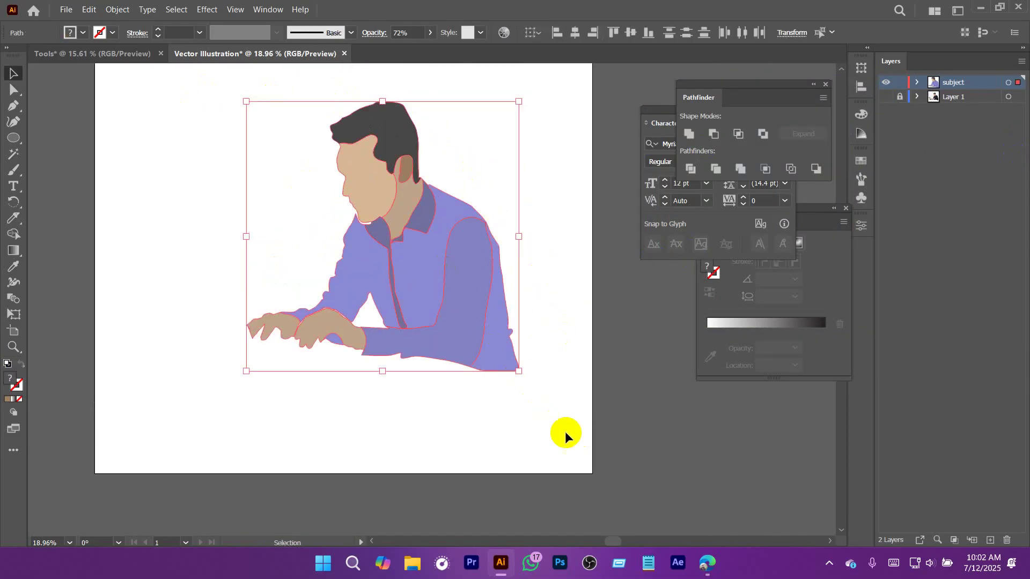
left_click(408, 33)
type("1")
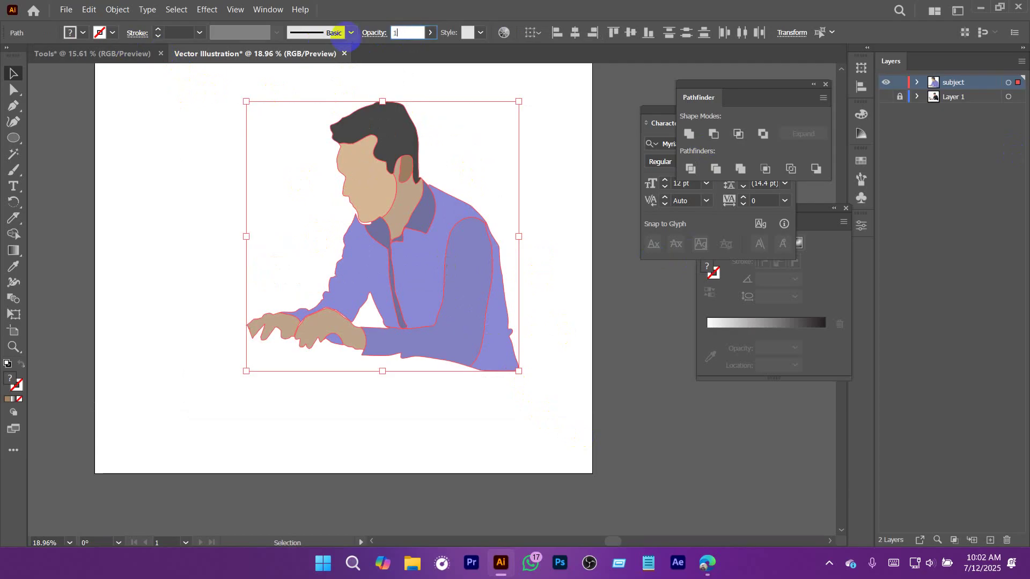
type("00")
key("Return")
left_click(581, 200)
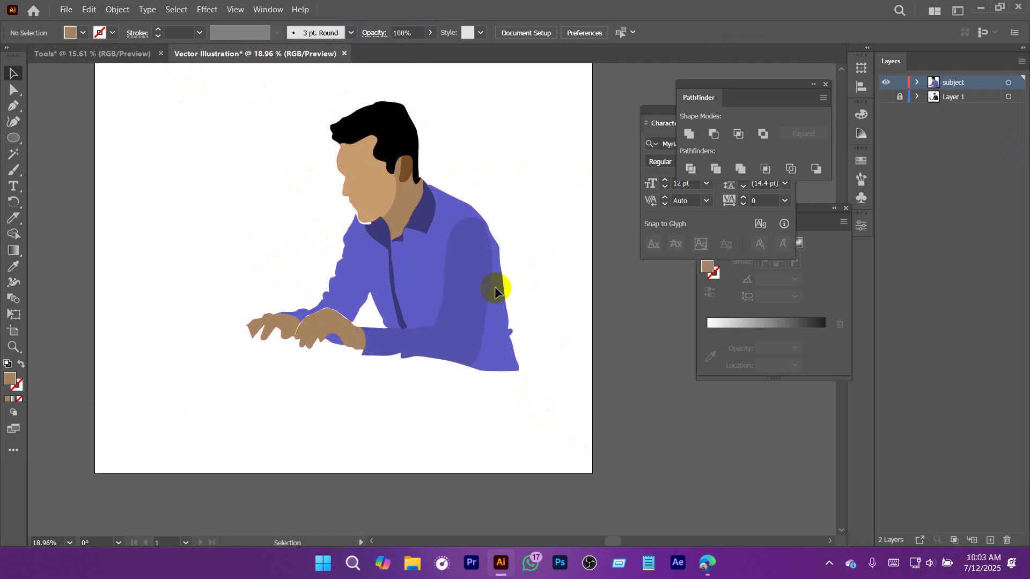
Move the anchor points at the top of the far shirt half to tuck its edge against the chin and jaw.
left_click_drag(373, 217, 609, 378)
left_click_drag(334, 251, 444, 279)
left_click(13, 90)
left_click(306, 249)
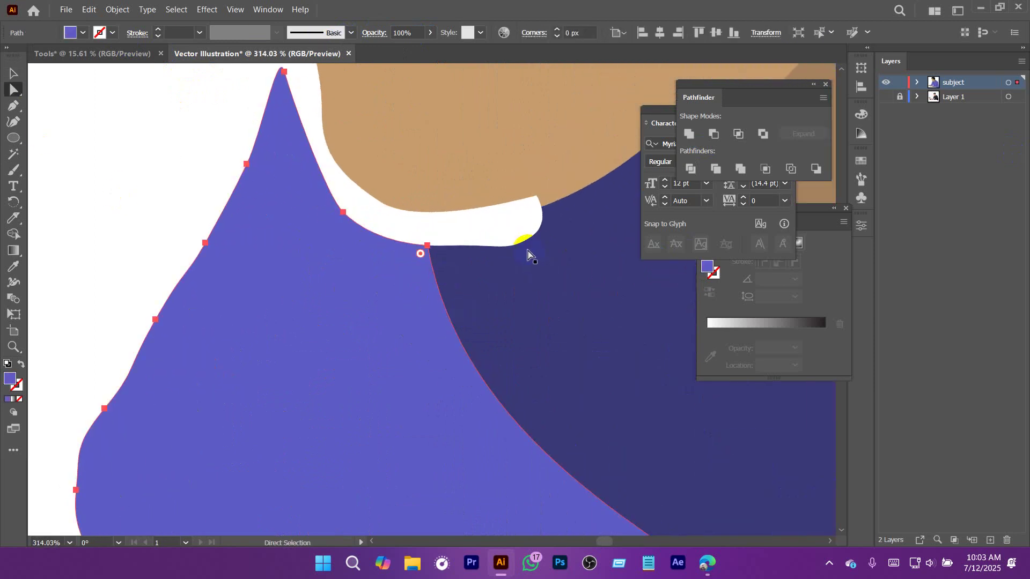
left_click_drag(523, 237, 534, 334)
left_click_drag(466, 296, 596, 397)
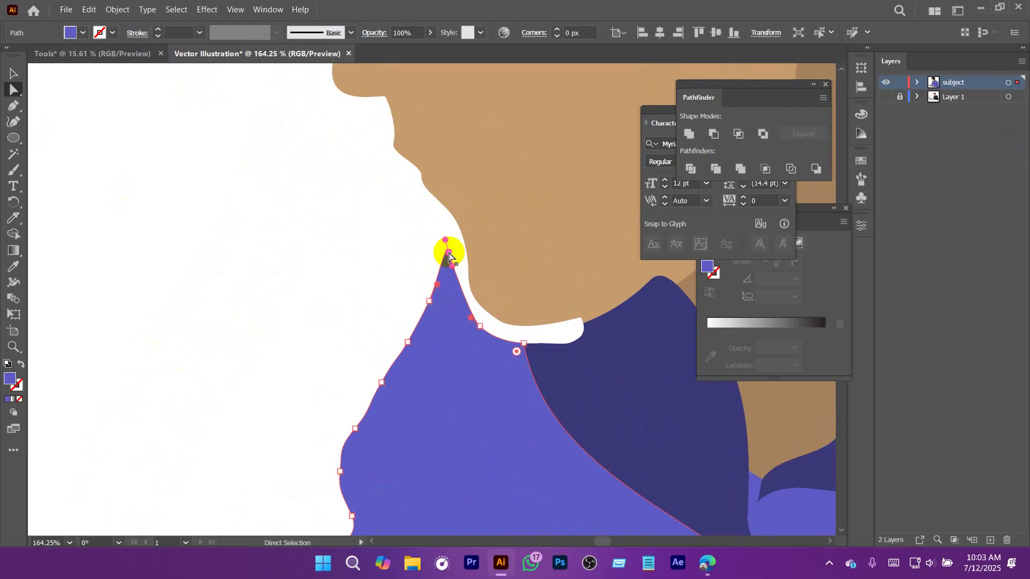
left_click_drag(449, 252, 575, 343)
left_click_drag(506, 302, 466, 246)
left_click_drag(433, 293, 471, 274)
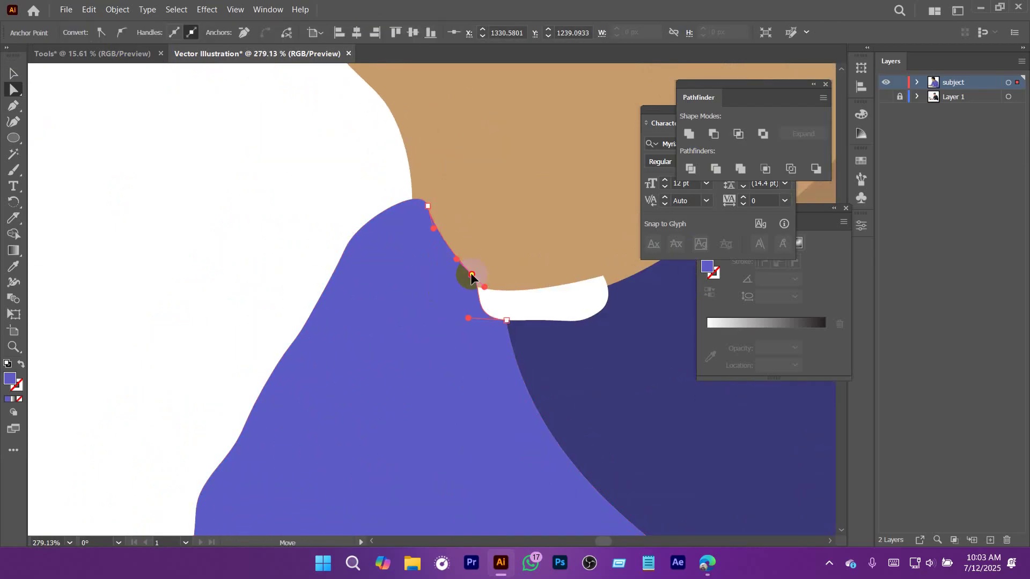
left_click_drag(507, 321, 514, 285)
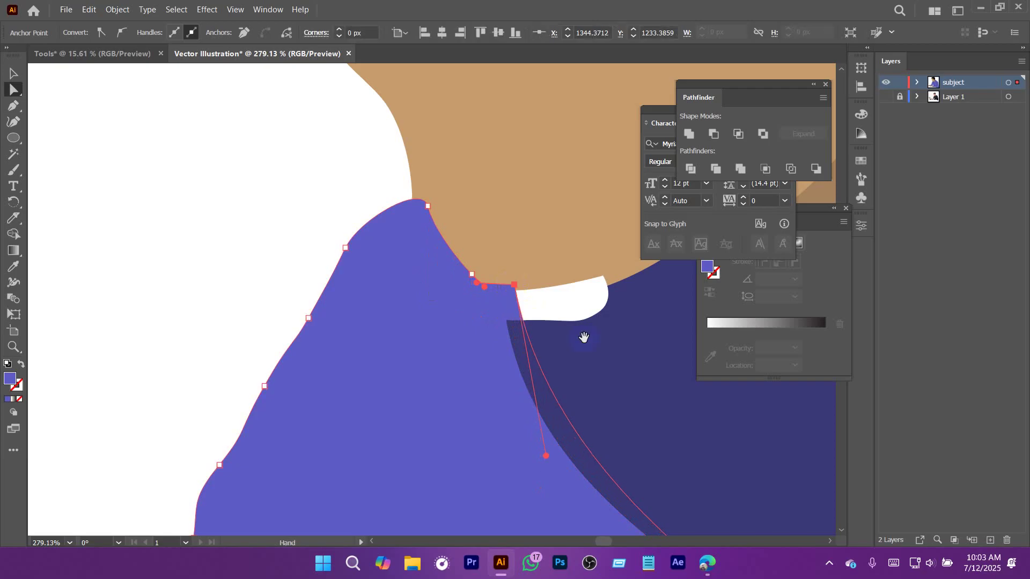
Reshape the front collar's top edge by moving its anchor points up to close the white gap under the chin.
left_click(529, 346)
left_click_drag(584, 338, 520, 287)
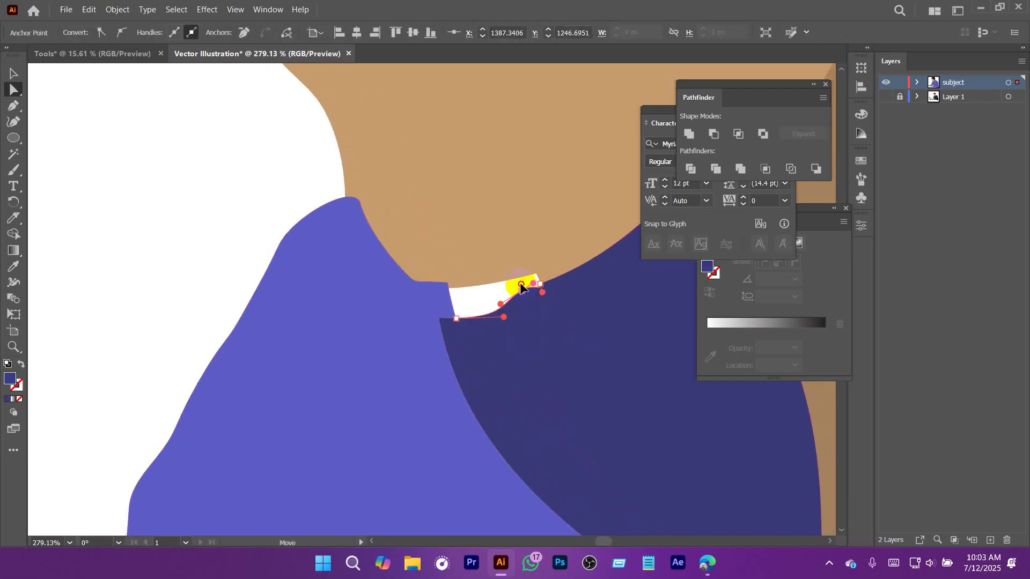
left_click(541, 285)
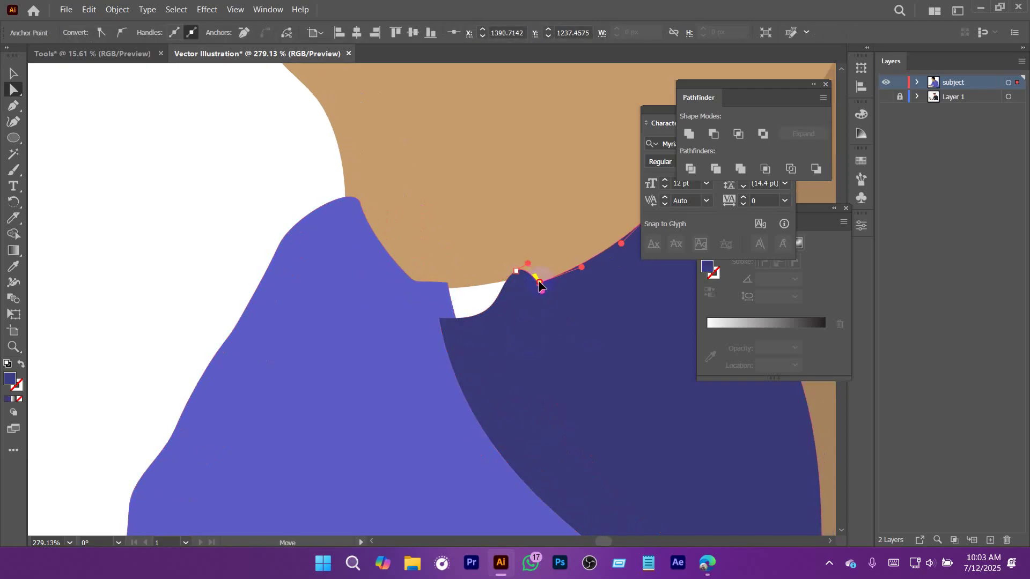
left_click(441, 319)
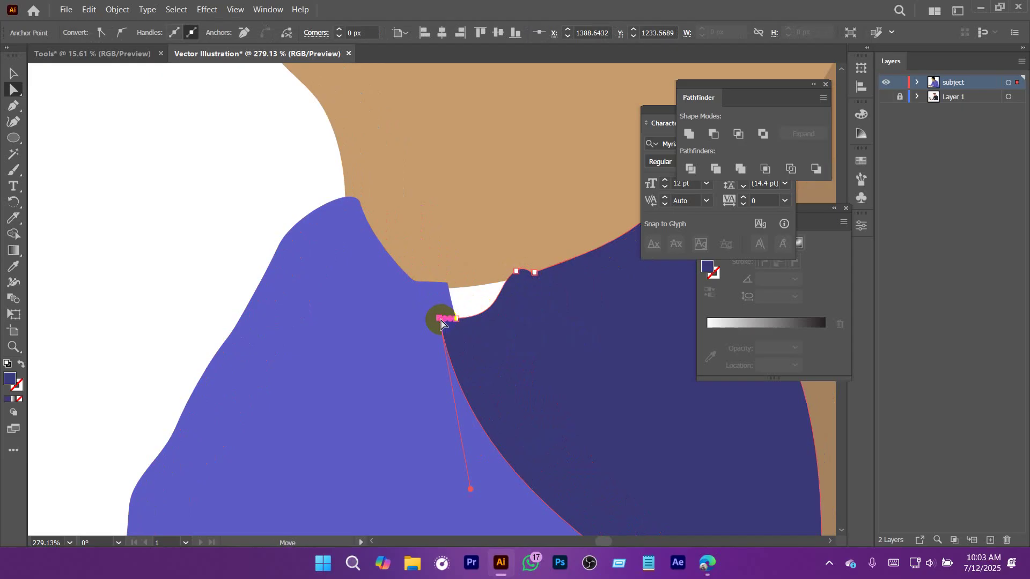
left_click_drag(441, 322, 449, 283)
left_click(462, 320)
left_click_drag(530, 318, 299, 297)
left_click(298, 296)
Expand the subject layer and move the far shirt half's path below both hand paths in the stacking order.
left_click_drag(465, 318, 377, 268)
left_click_drag(455, 312, 405, 311)
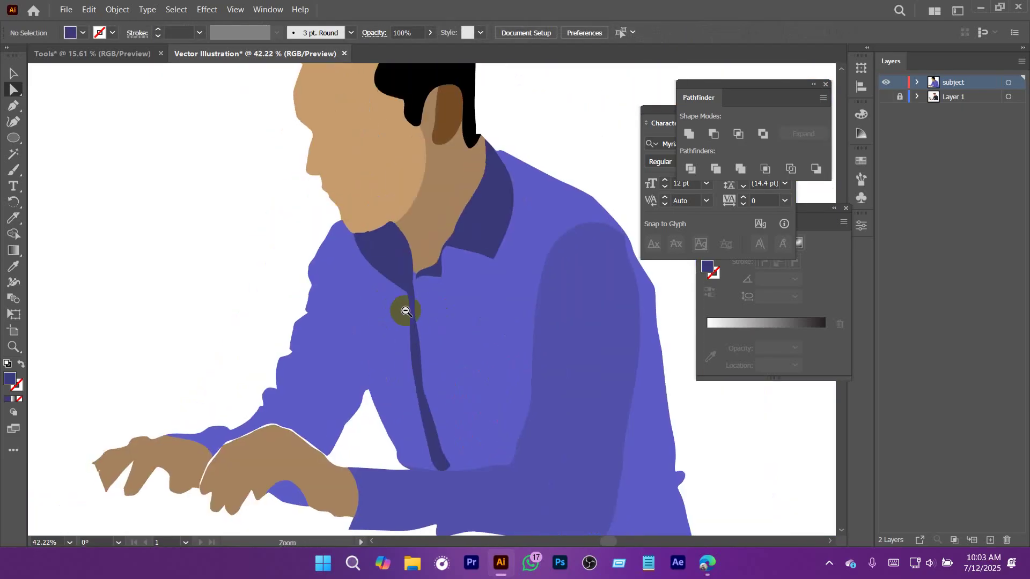
left_click_drag(489, 337, 480, 288)
left_click(917, 83)
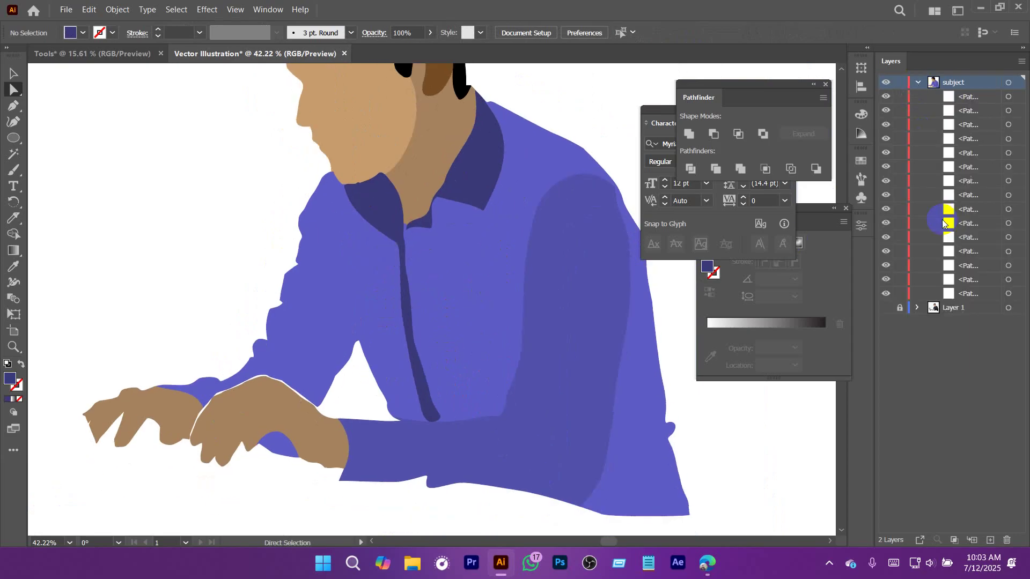
scroll(503, 218, "down", 3)
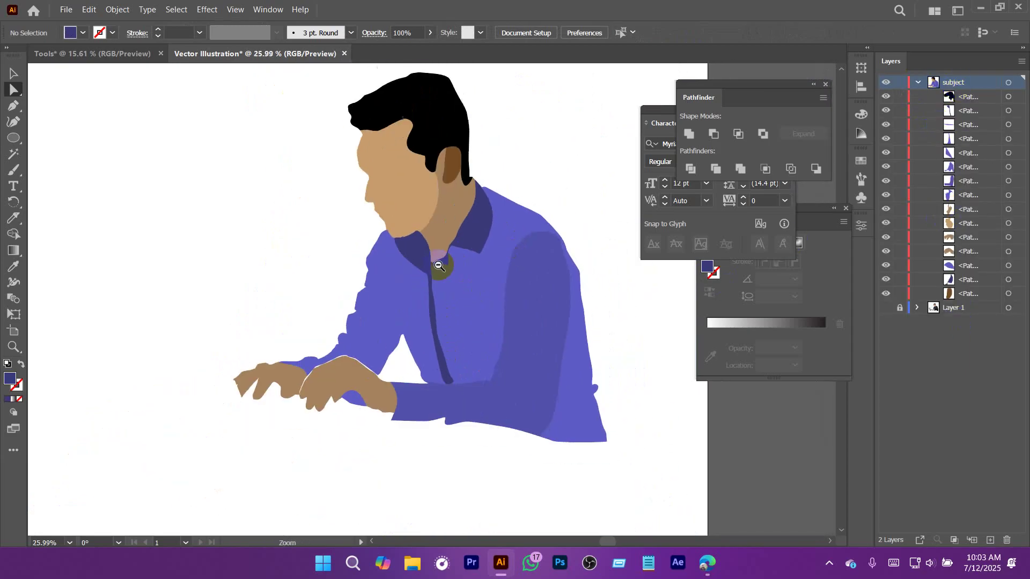
scroll(533, 305, "up", 2)
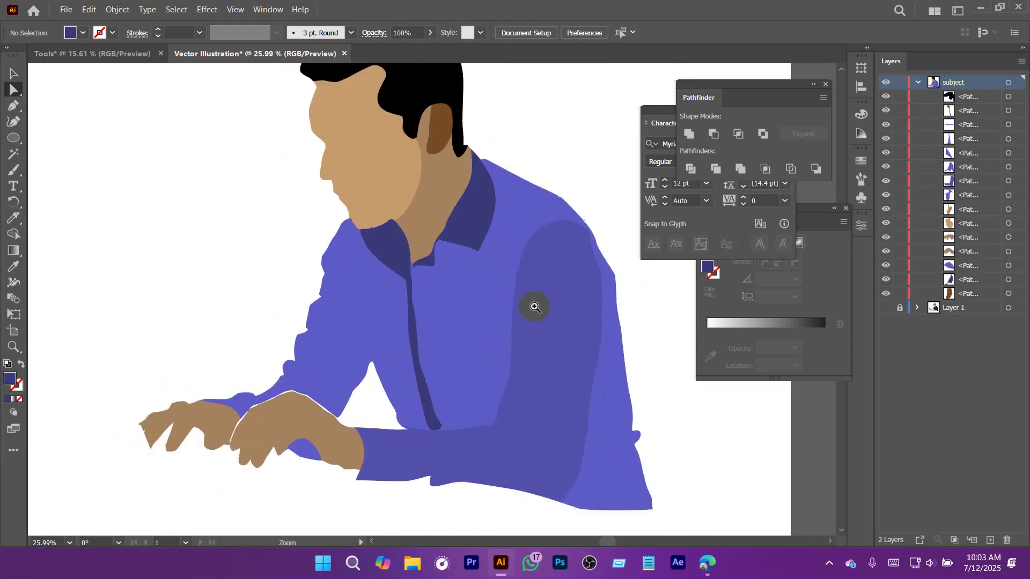
key("v")
scroll(458, 295, "up", 3)
left_click(339, 258)
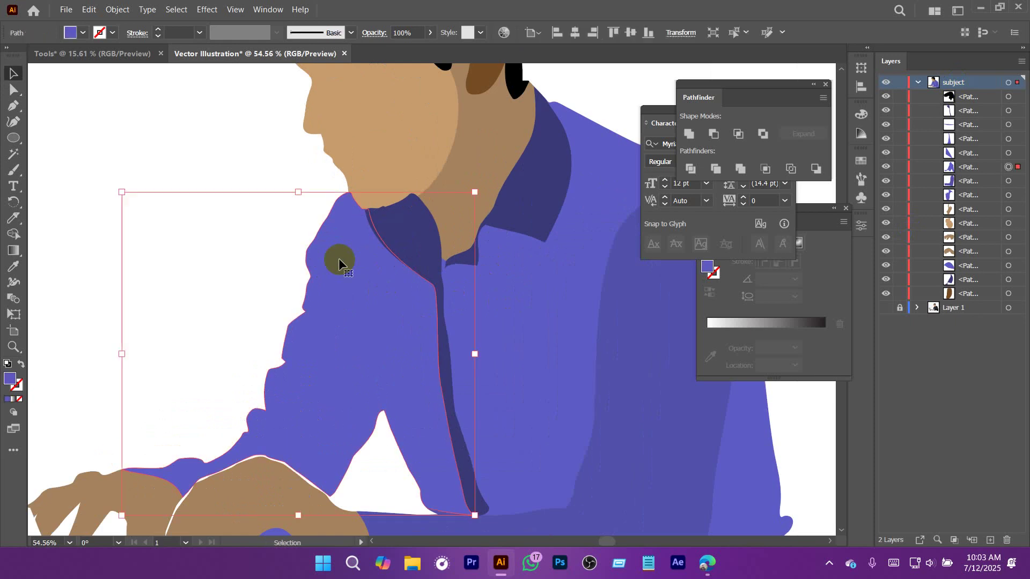
left_click(977, 172)
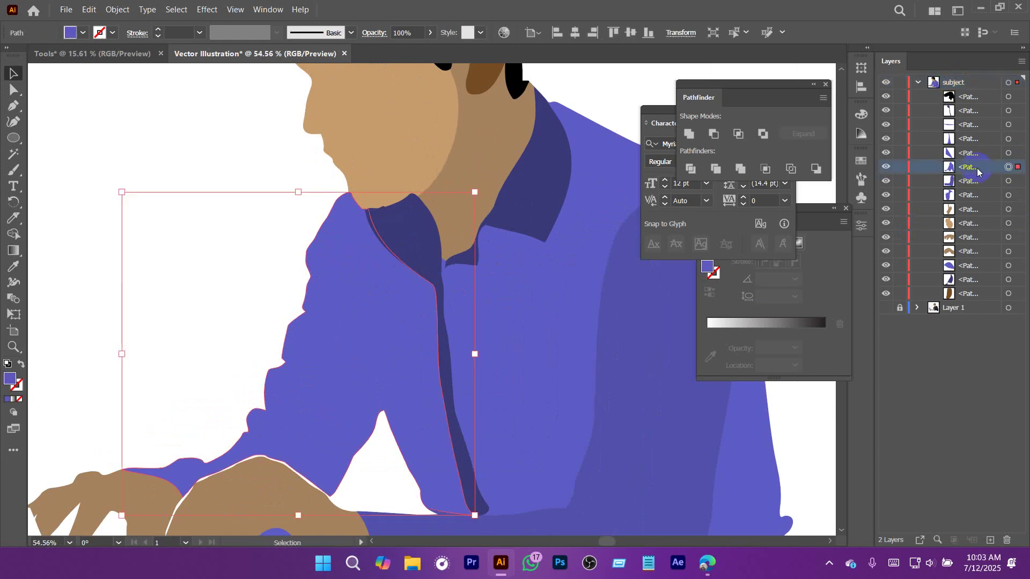
left_click_drag(509, 239, 478, 260)
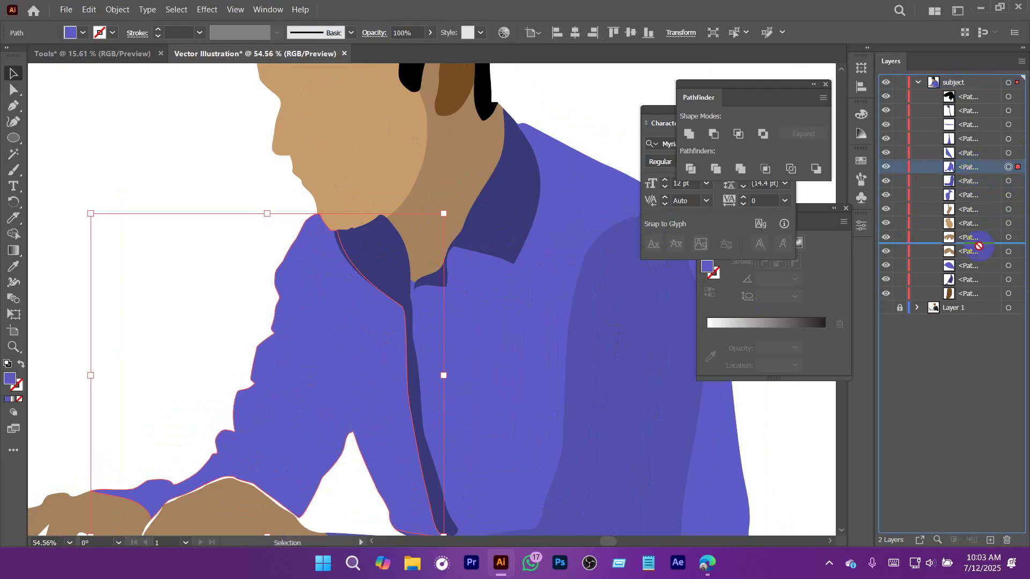
left_click(362, 203)
Move the front collar and placket path below the hand paths, just above the far shirt half.
left_click(371, 266)
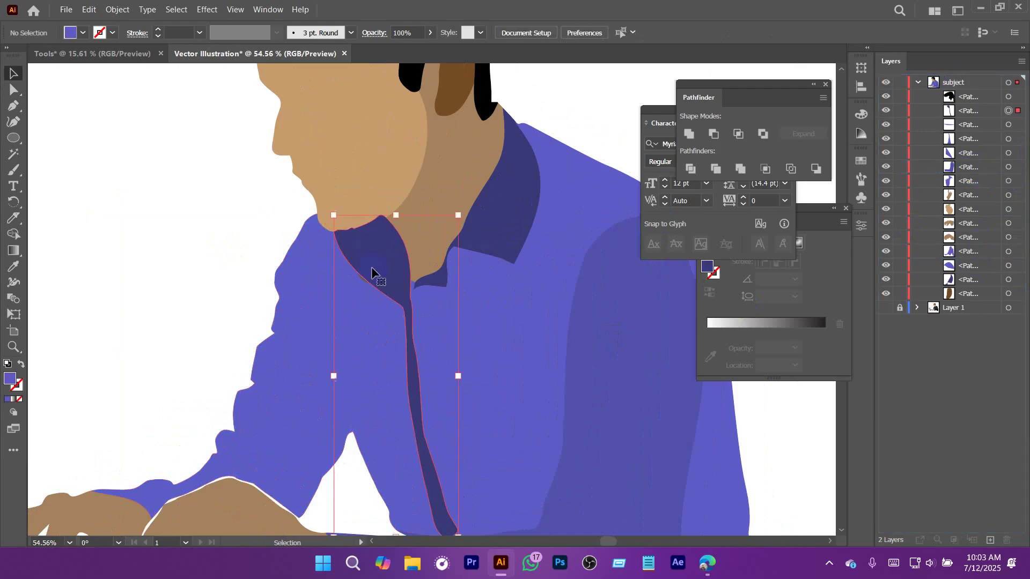
left_click(972, 113)
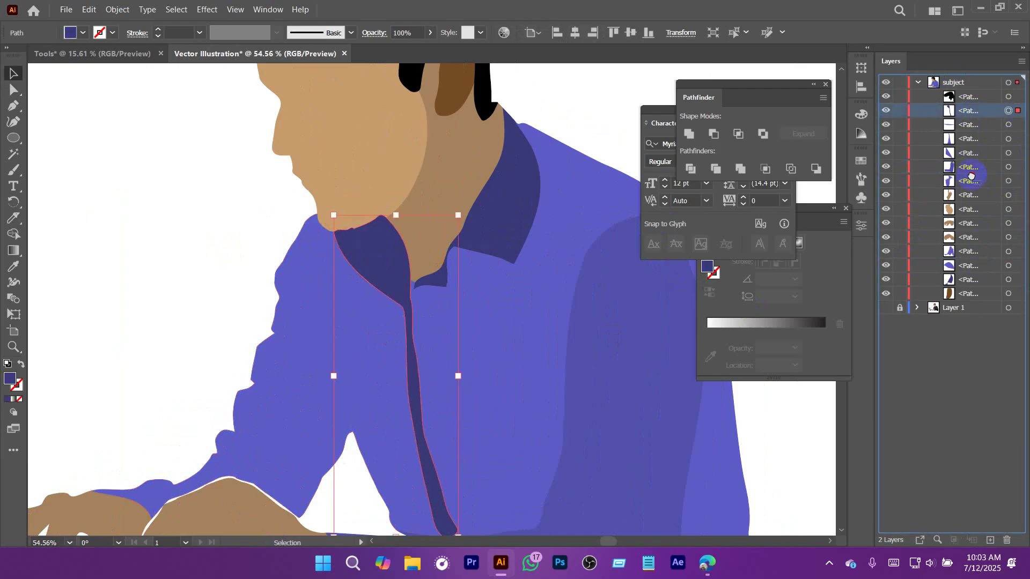
left_click_drag(969, 247, 968, 248)
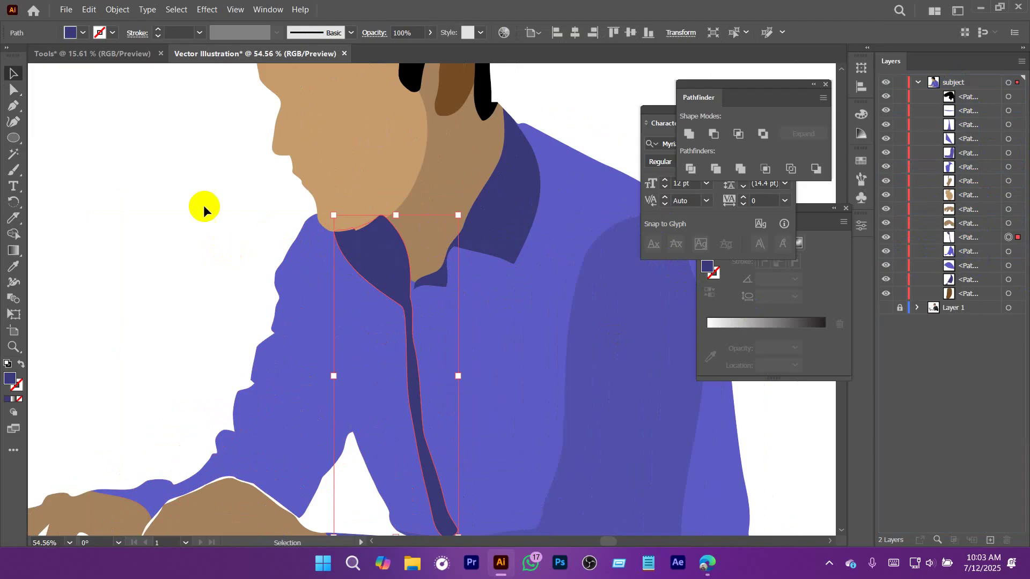
Raise the face path above the neck and shirt body paths in the subject layer.
scroll(363, 219, "up", 3)
left_click(451, 189)
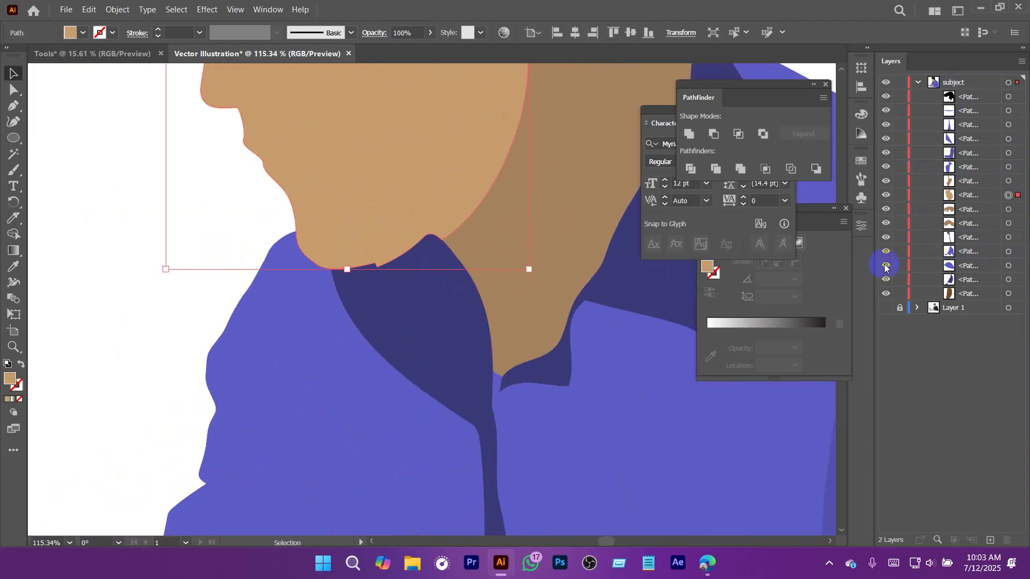
left_click_drag(978, 196, 975, 164)
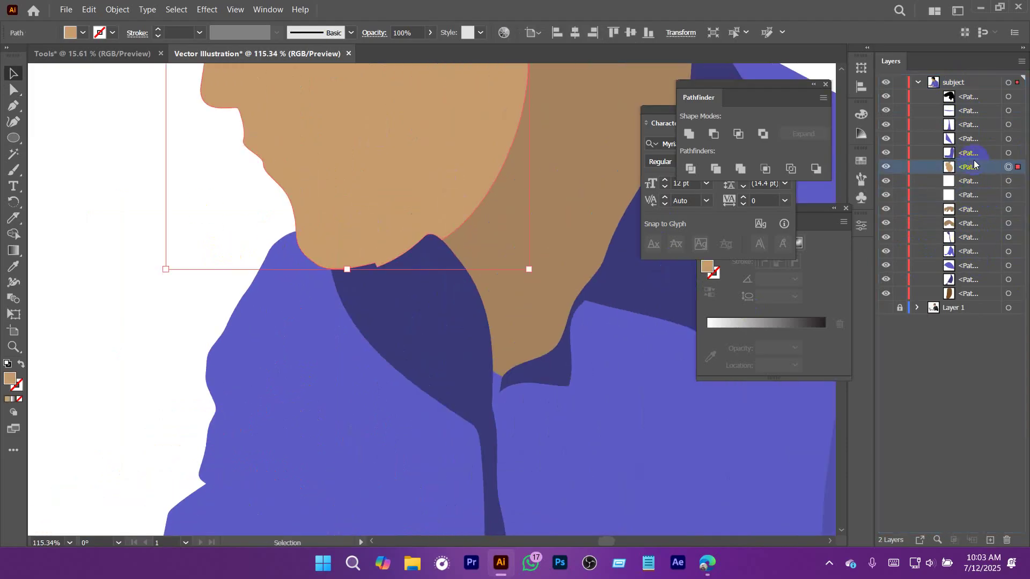
left_click(138, 184)
Adjust the anchor points and handles along the face's lower jaw edge to smooth its line over the collar.
scroll(368, 324, "up", 4)
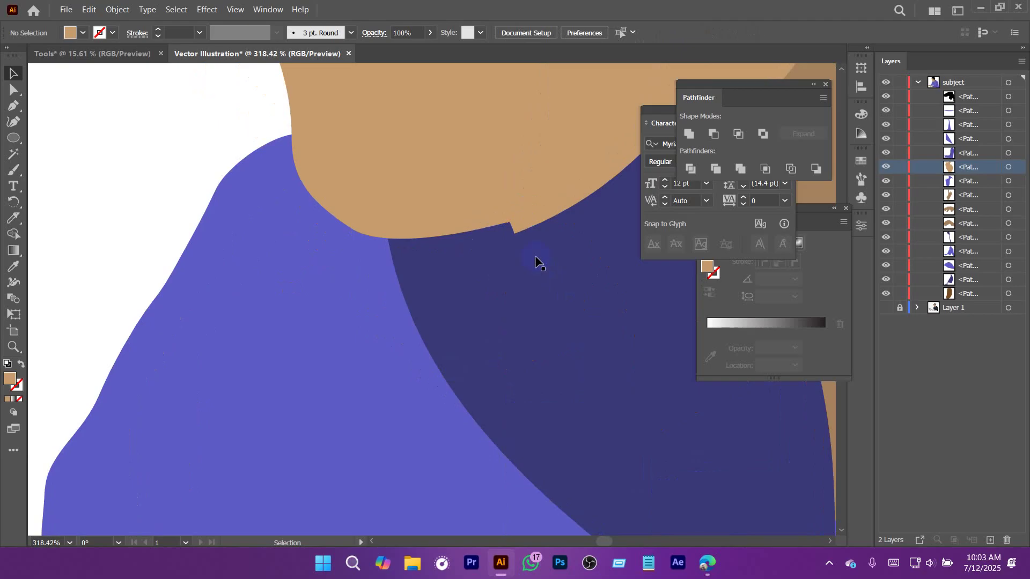
left_click_drag(536, 260, 417, 354)
key("a")
left_click(476, 252)
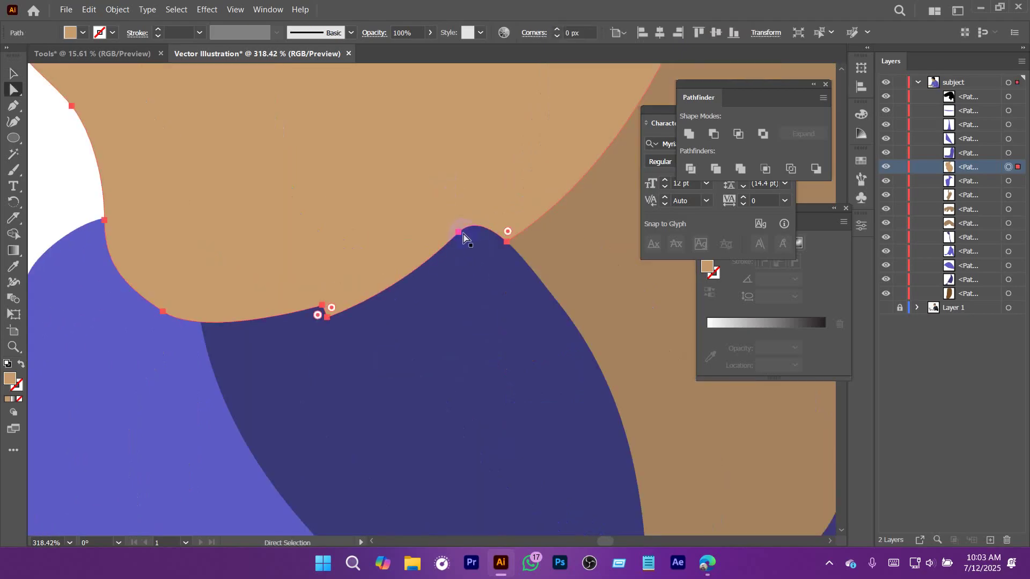
left_click_drag(460, 237, 456, 266)
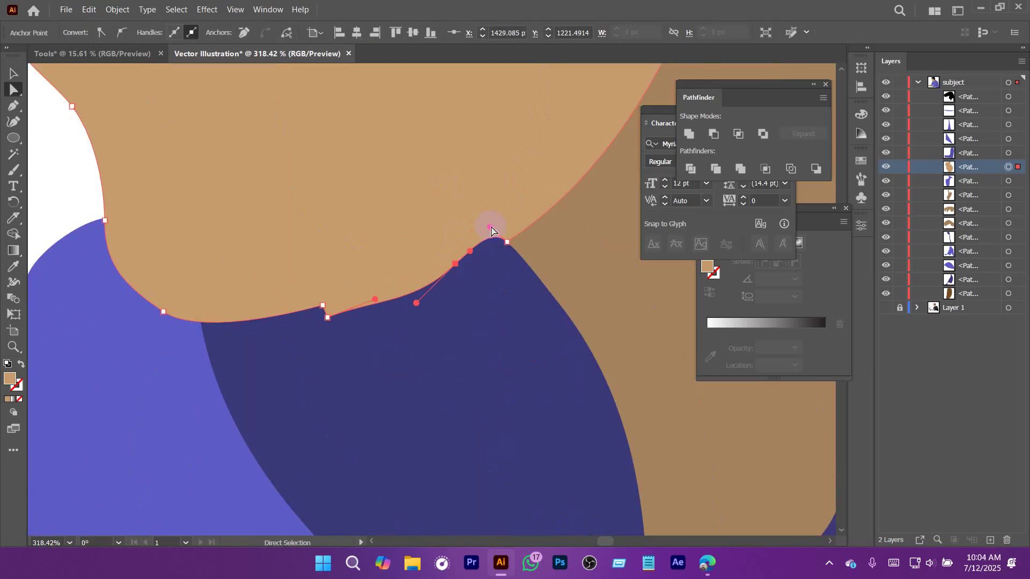
left_click_drag(491, 231, 479, 252)
left_click(328, 318)
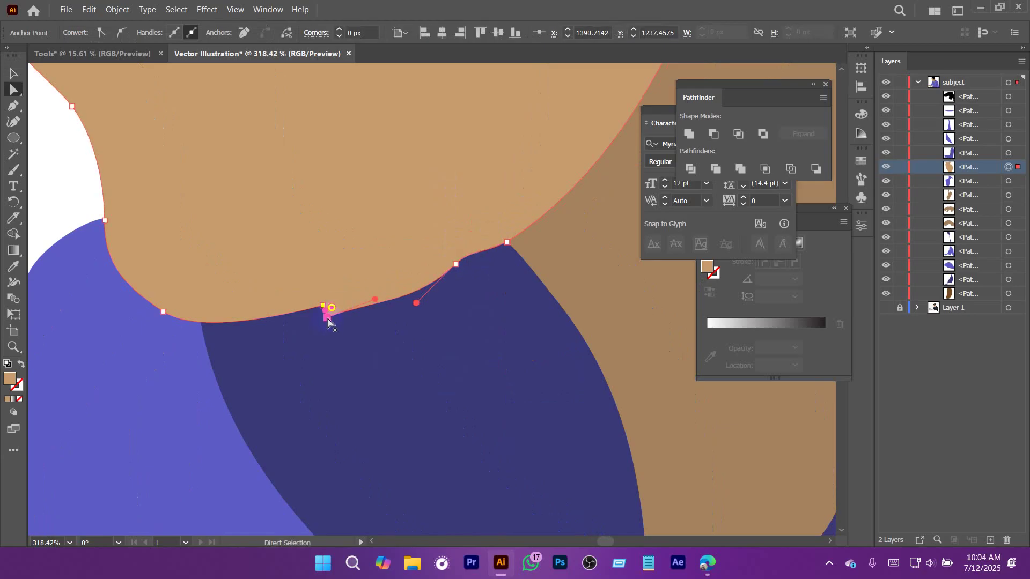
left_click(419, 325, "ctrl+alt")
left_click_drag(177, 355, 172, 359)
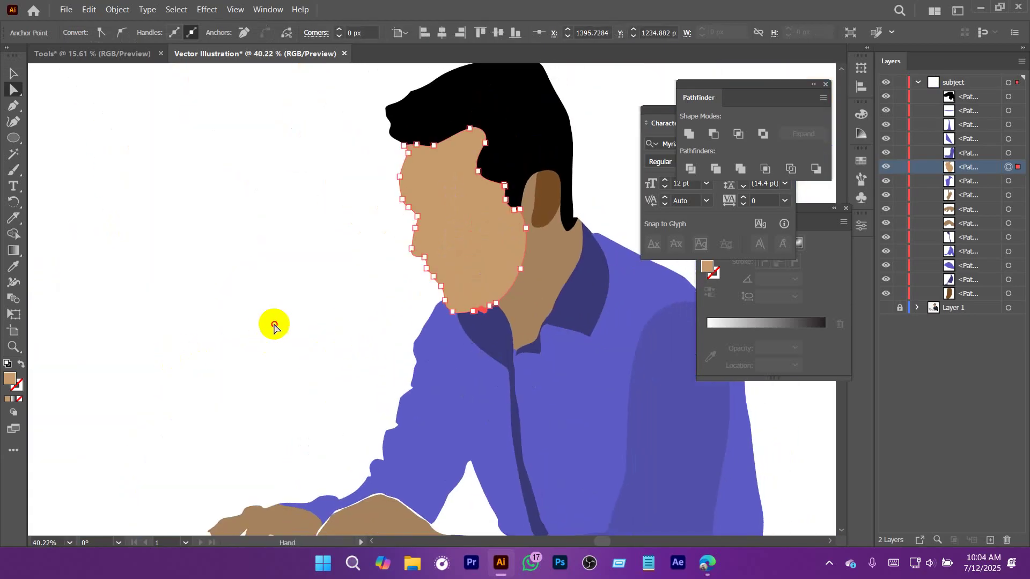
left_click(274, 324)
left_click_drag(559, 326, 339, 215)
left_click_drag(440, 248, 579, 329)
left_click_drag(524, 280, 519, 324)
left_click_drag(479, 180, 514, 163)
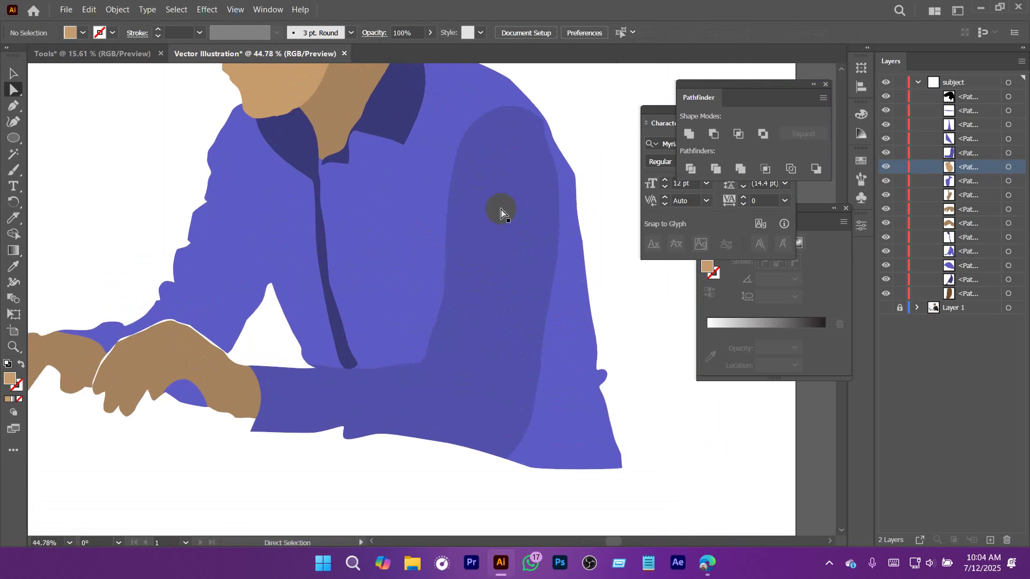
Move the back collar path's lower inner anchor points toward the placket edge, just below the neck opening.
left_click_drag(315, 175, 535, 296)
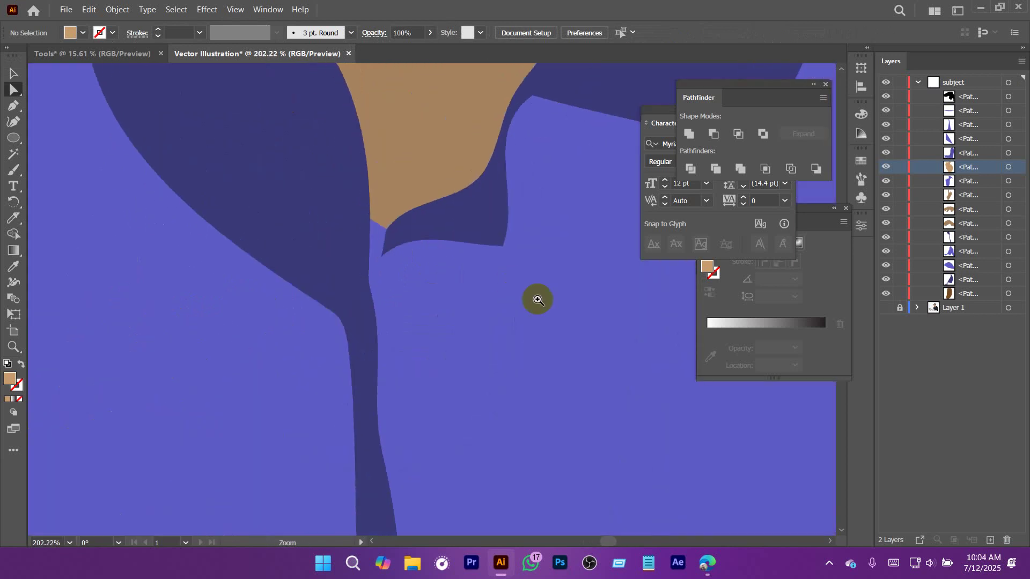
left_click(391, 238)
left_click(382, 234)
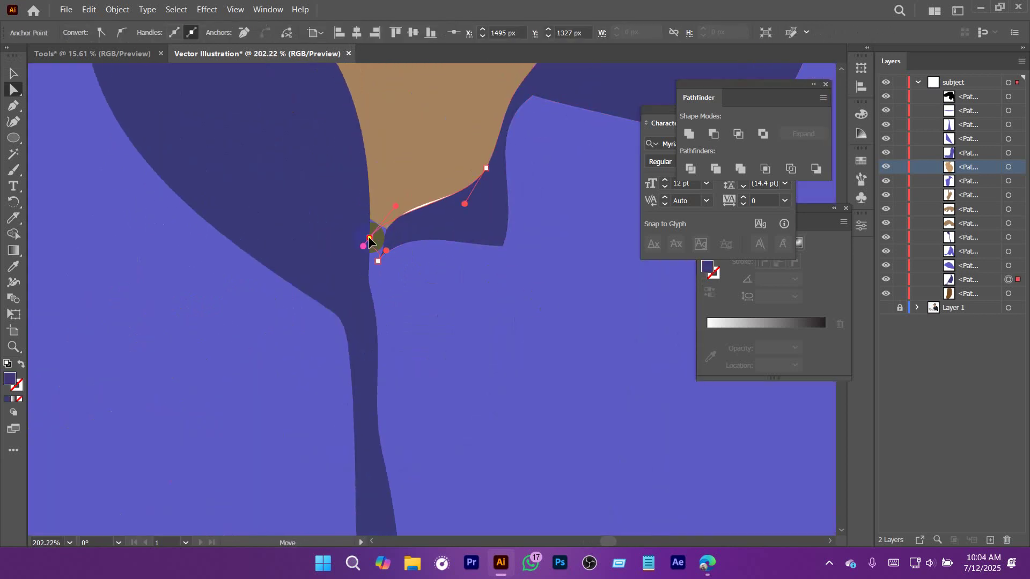
left_click_drag(369, 238, 373, 272)
left_click(382, 239)
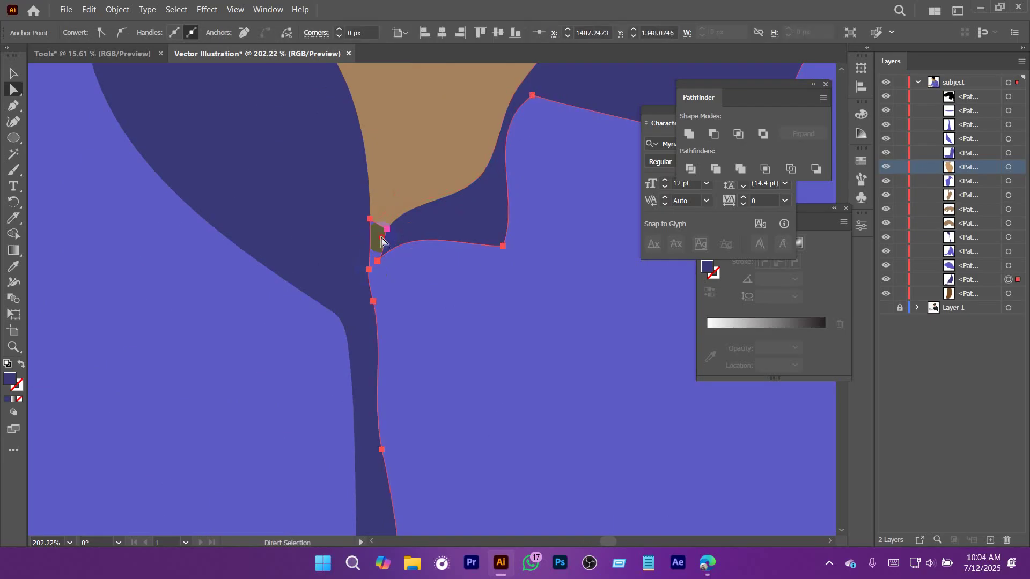
Move the shirt body path's two anchor points at the collar notch onto the placket edge beneath the neck.
left_click_drag(375, 220, 465, 273)
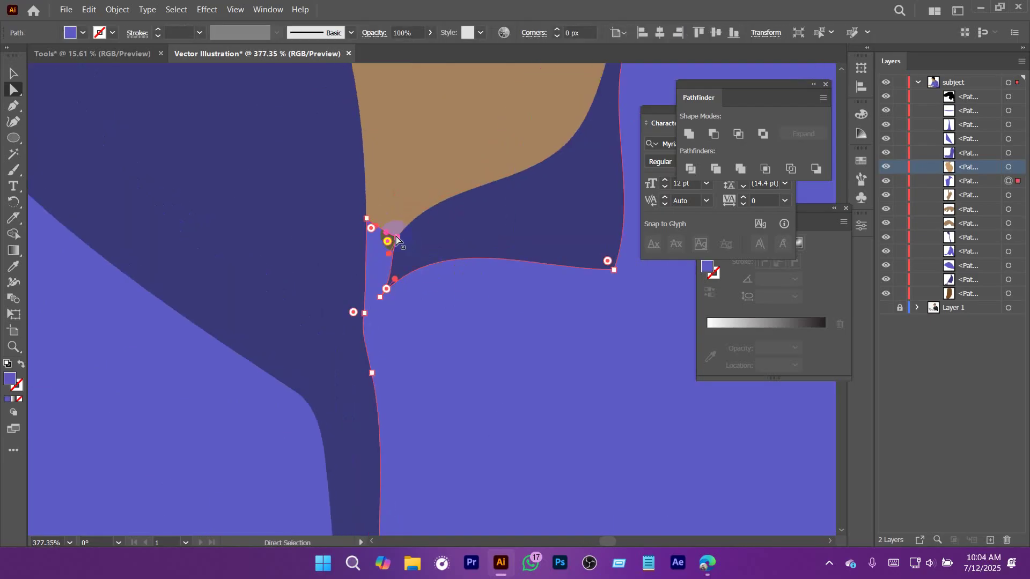
left_click_drag(396, 237, 383, 228)
left_click(380, 298)
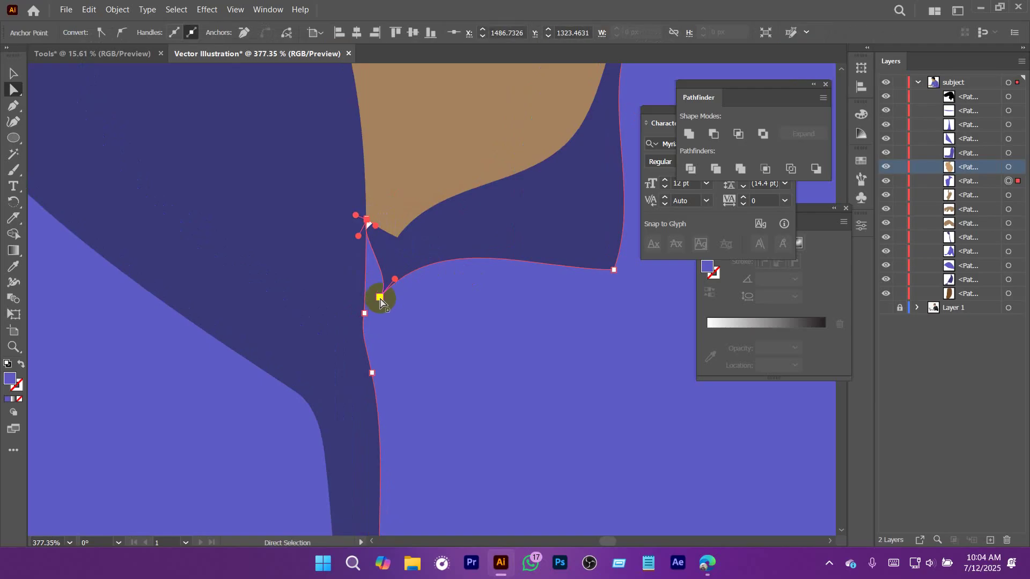
left_click_drag(380, 300, 363, 309)
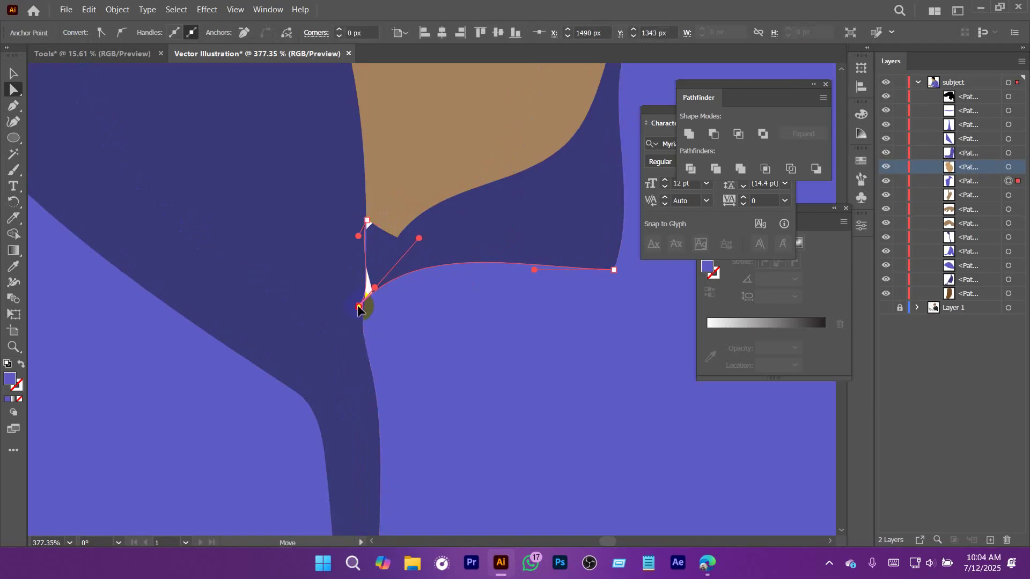
Shift the back collar path's inner corner anchor points over the placket to cover the gap beneath the neck tip, and deselect it.
left_click(378, 306)
left_click(369, 317)
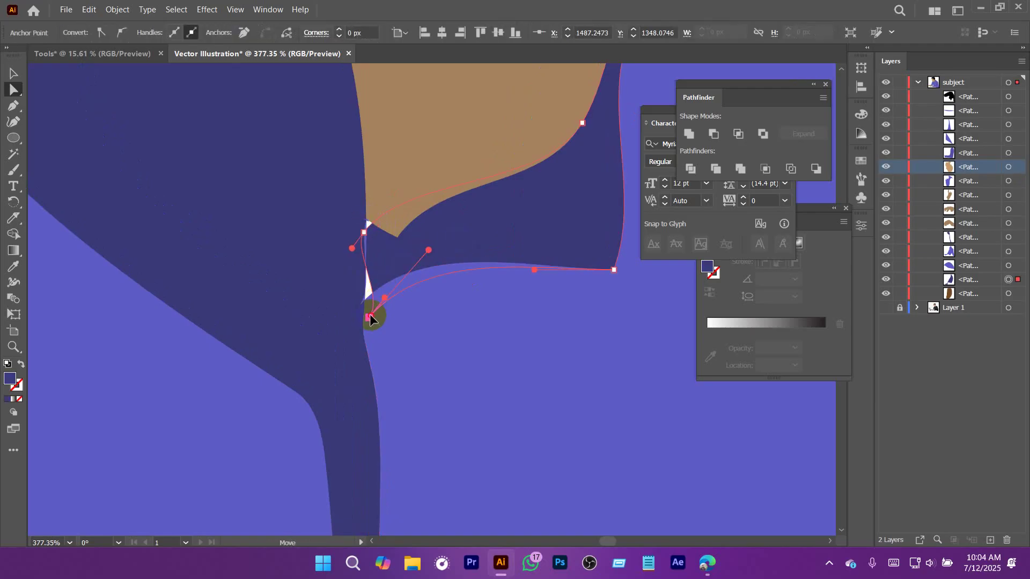
scroll(354, 320, "up", 3)
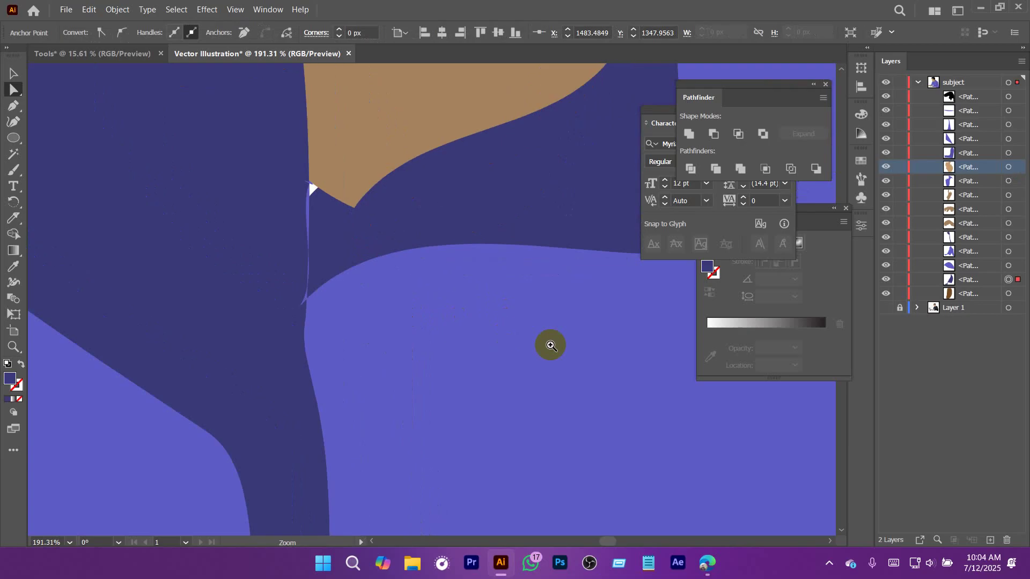
left_click(306, 202)
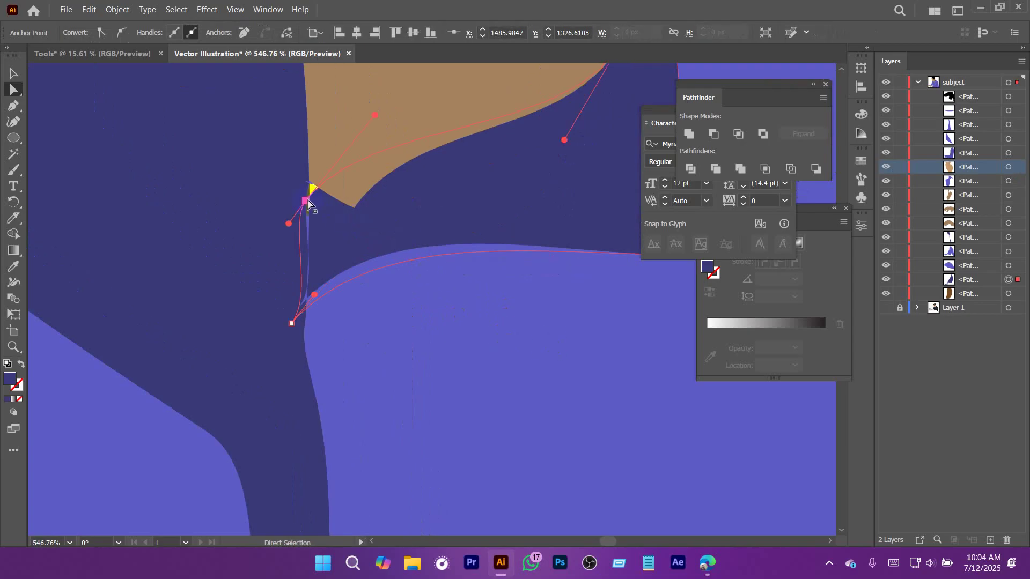
left_click_drag(456, 284, 191, 314)
left_click_drag(392, 300, 125, 343)
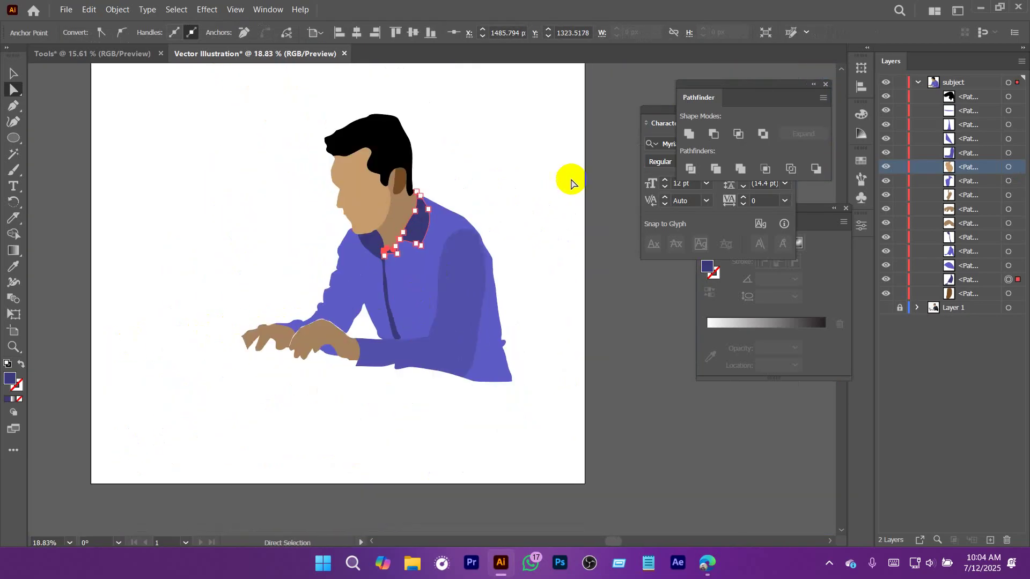
left_click(556, 256)
Show the reference photo layer in place of the subject layer and add a new layer named others above subject.
left_click_drag(537, 251, 538, 227)
left_click_drag(493, 357, 514, 384)
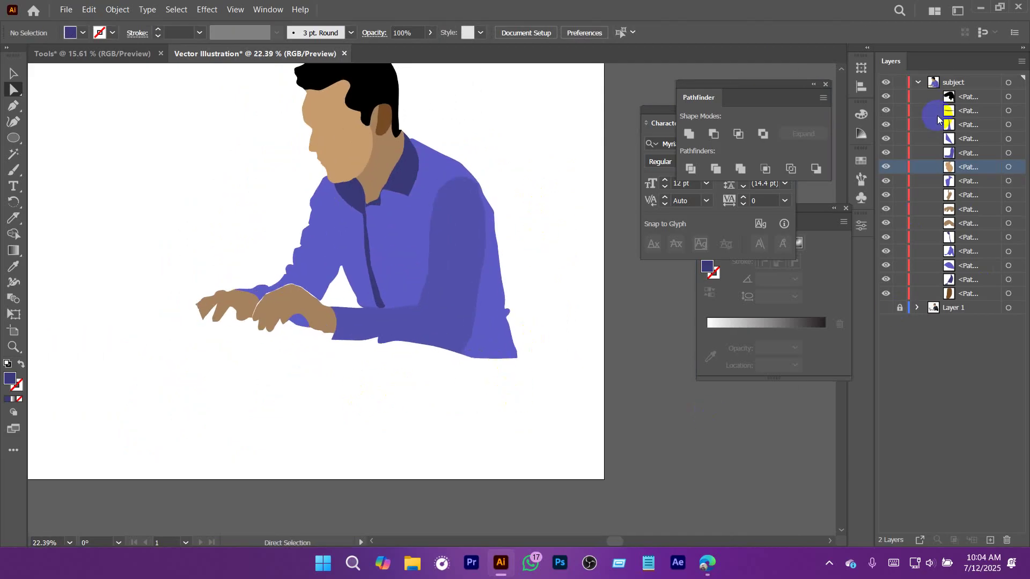
left_click(917, 83)
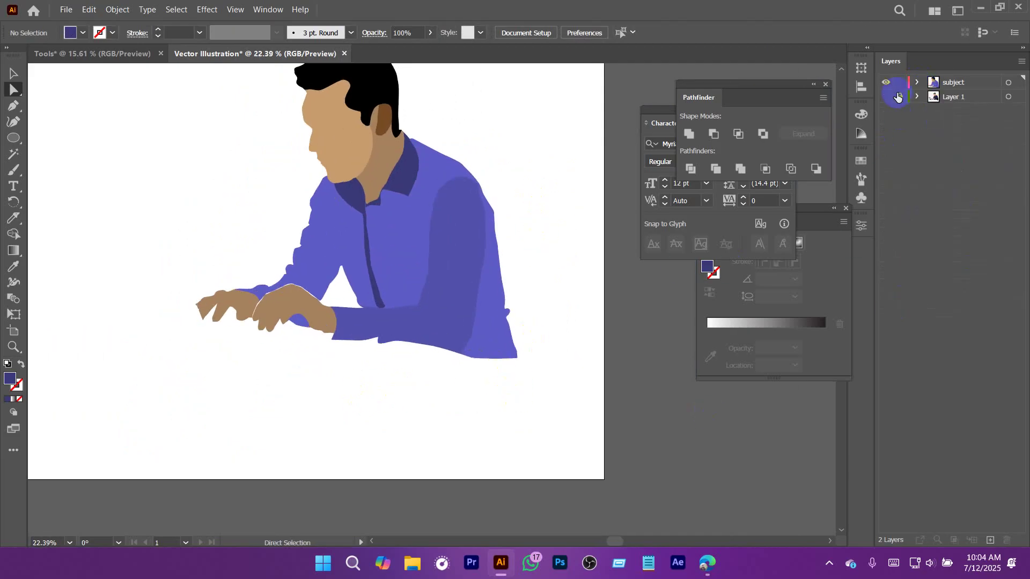
left_click(884, 97)
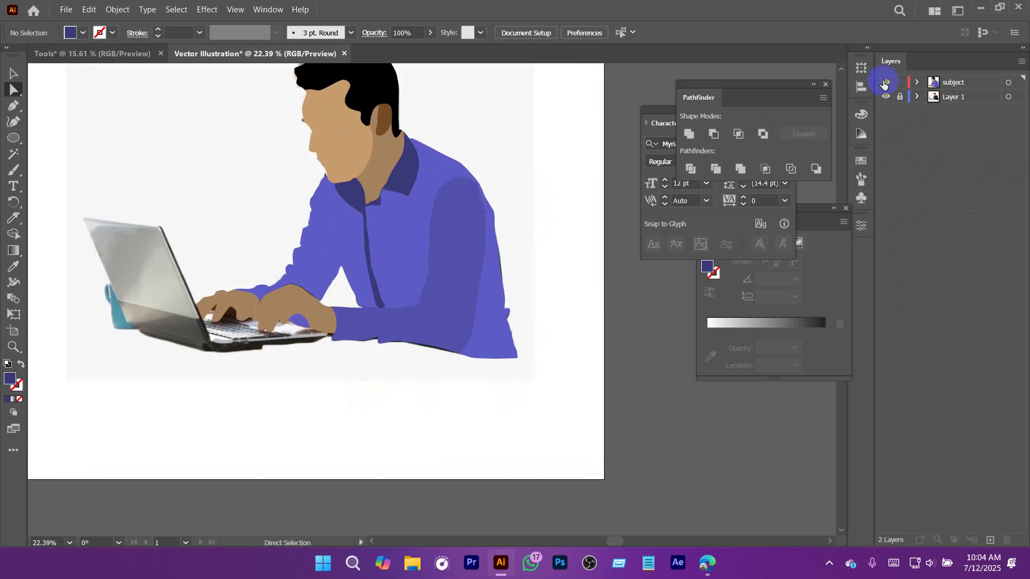
left_click(886, 83)
left_click_drag(386, 379, 436, 430)
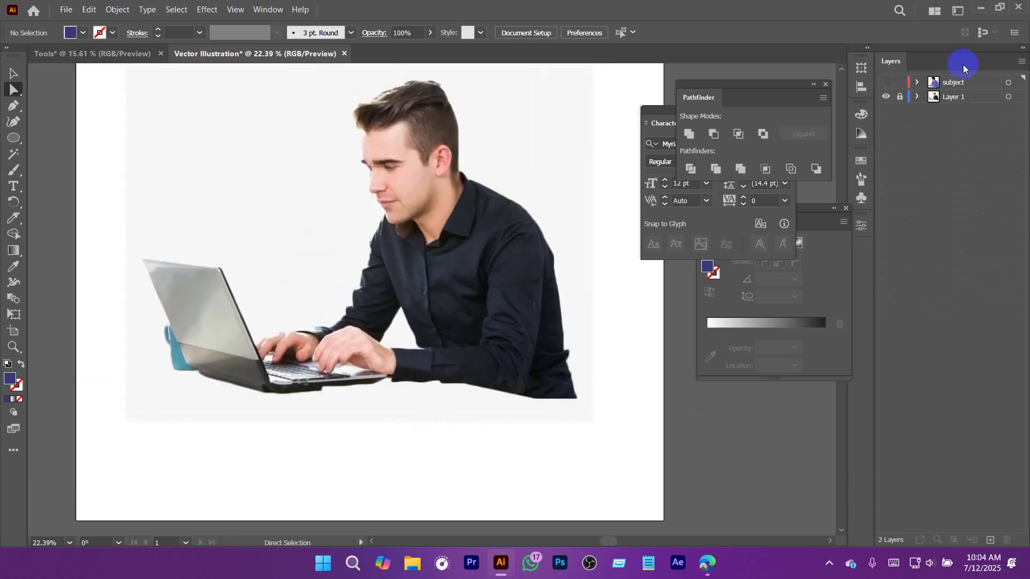
left_click(973, 84)
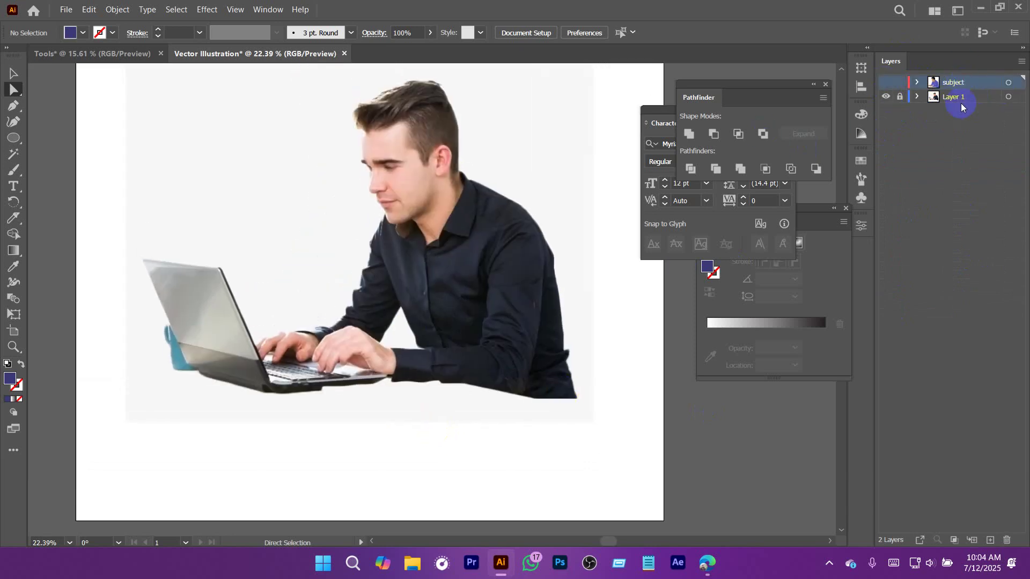
left_click(991, 540)
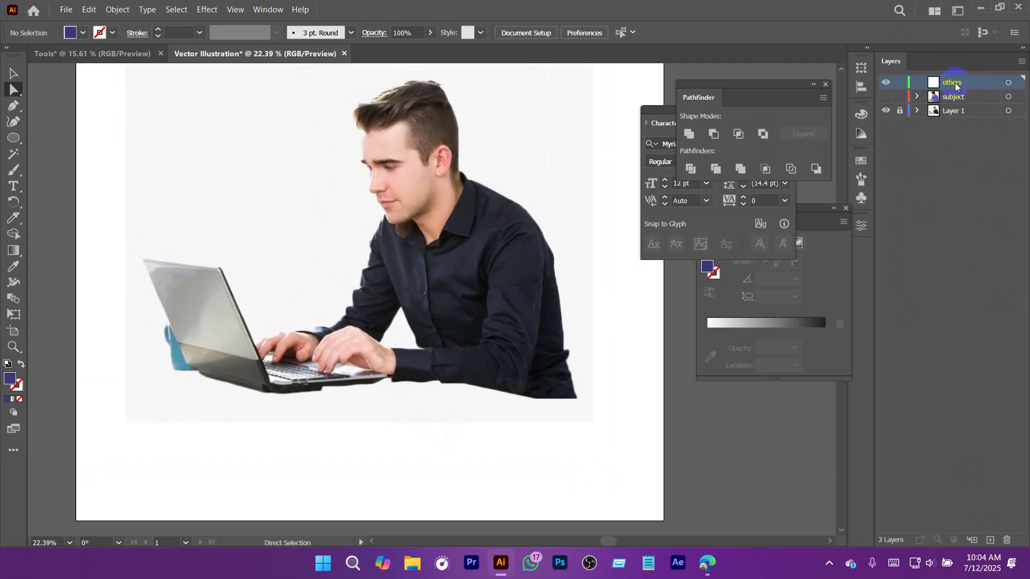
Start a Pen path on the others layer along the top edge of the laptop's lid.
left_click_drag(240, 268, 259, 291)
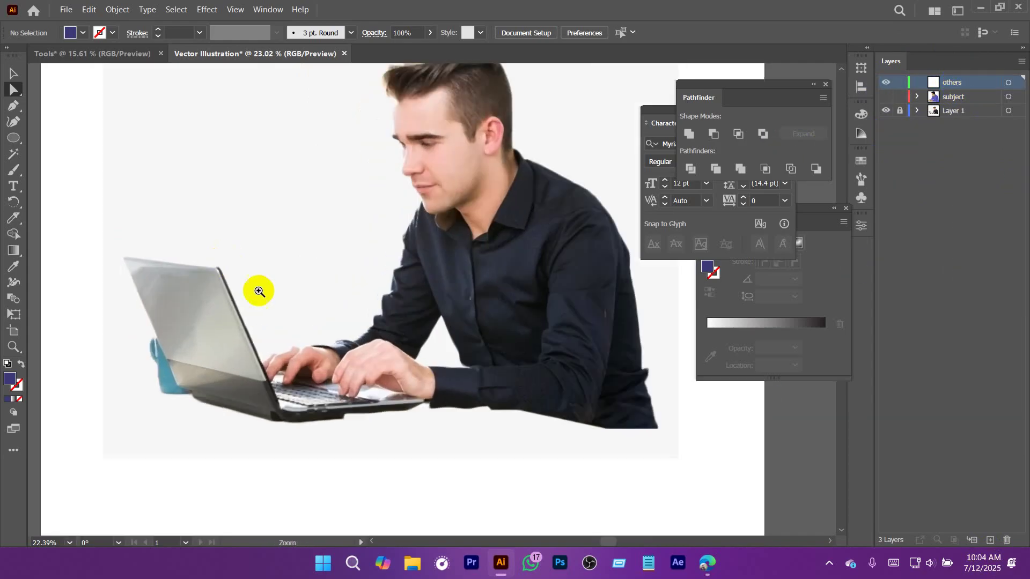
left_click(14, 105)
left_click_drag(191, 302, 317, 232)
left_click(288, 218)
left_click(479, 244)
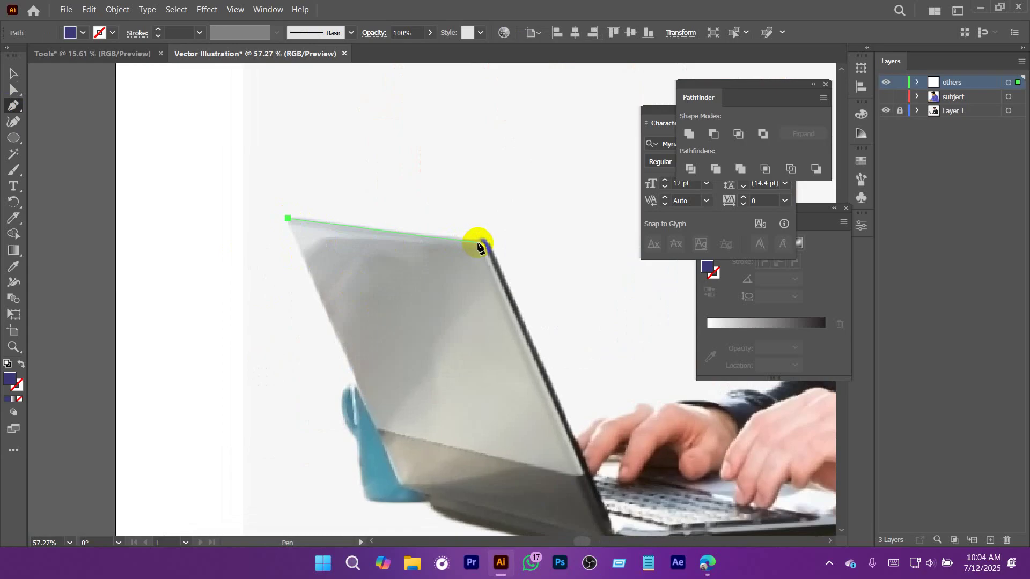
left_click(481, 239)
Continue the laptop outline down the lid's hand-side edge and along the base's front edge to its far corner, with no fill.
left_click_drag(584, 482, 486, 338)
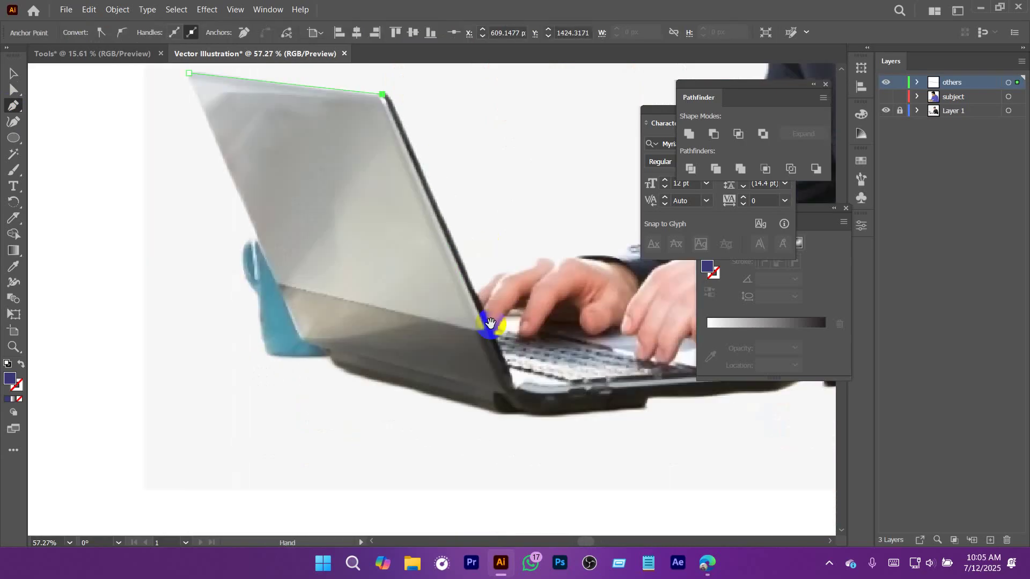
left_click(513, 383)
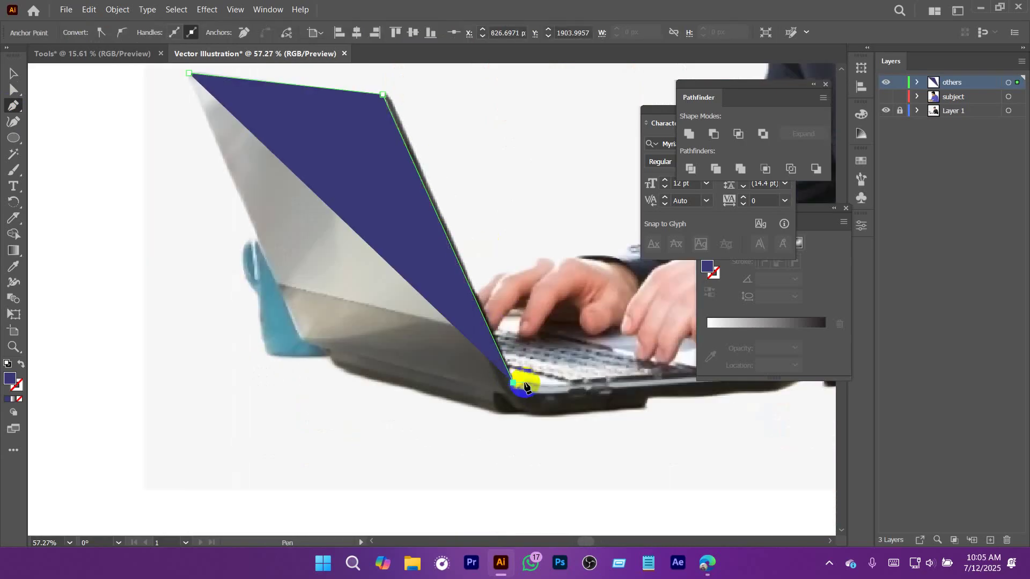
left_click_drag(525, 382, 531, 383)
left_click_drag(578, 396, 426, 395)
left_click(20, 400)
left_click_drag(553, 387, 565, 387)
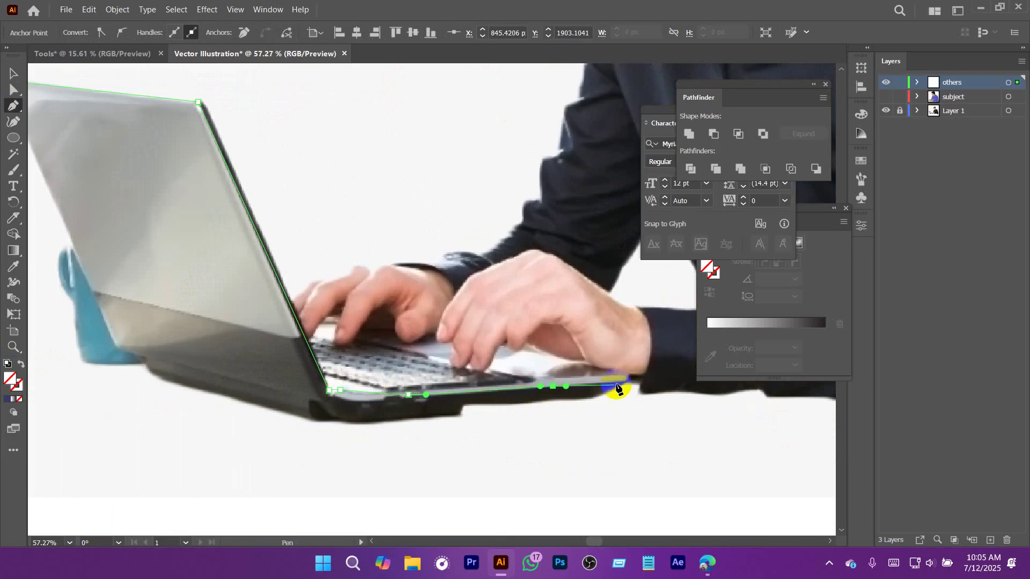
left_click(628, 378)
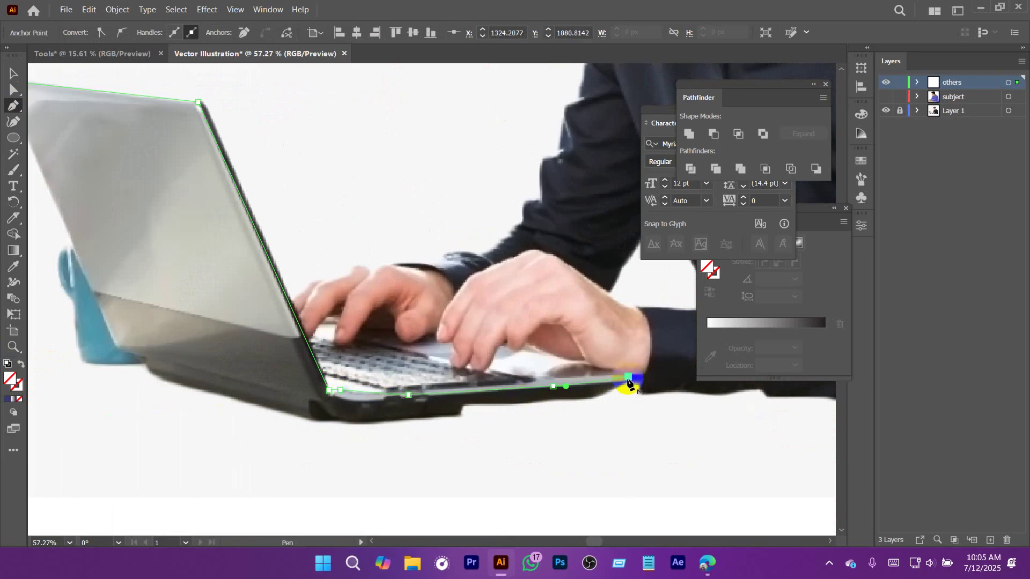
Trace the laptop base's far corner and underside back to the hinge end of the outline.
left_click_drag(628, 382, 623, 396)
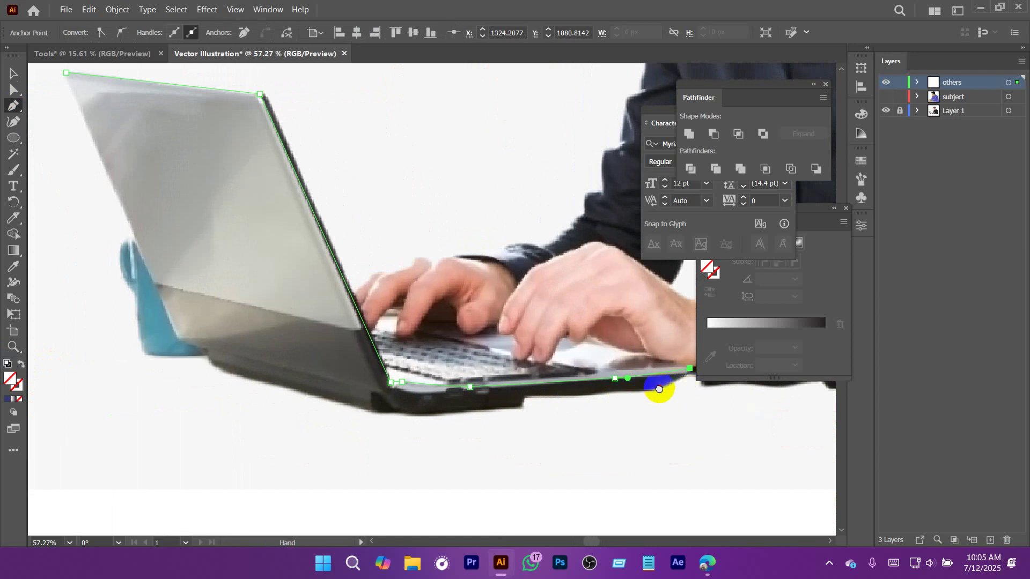
left_click_drag(658, 386, 516, 397)
left_click(621, 390)
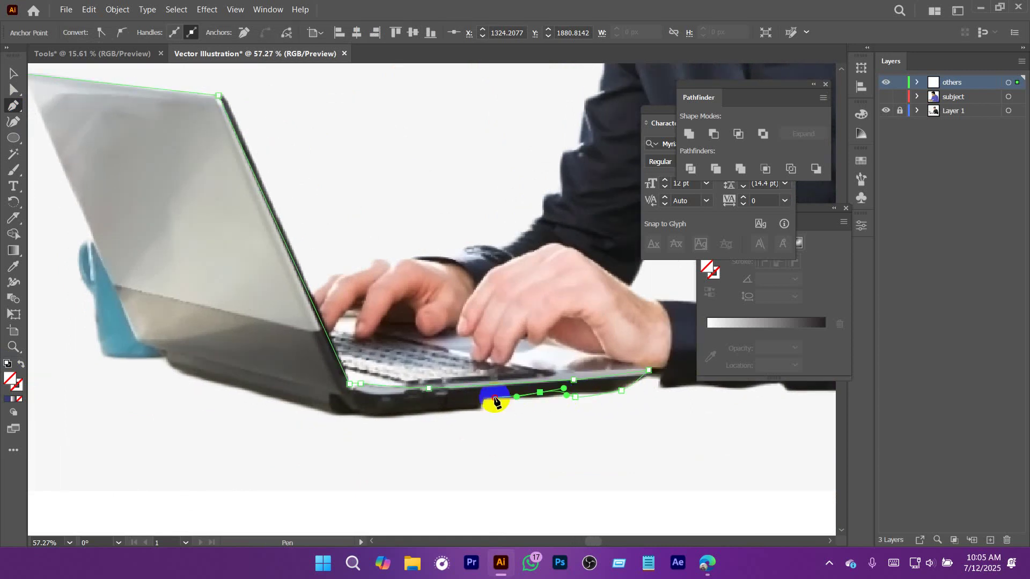
left_click_drag(406, 411, 315, 408)
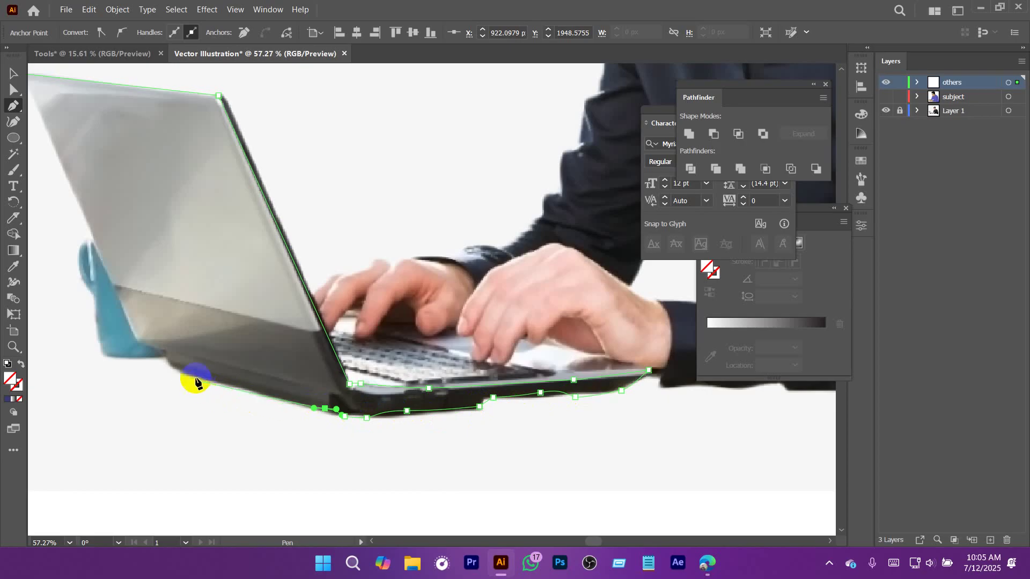
Trace the laptop's rear base corner and the lid's outer edge, closing the outline at the lid's top corner.
left_click_drag(193, 376, 184, 376)
left_click(163, 354)
left_click(139, 342)
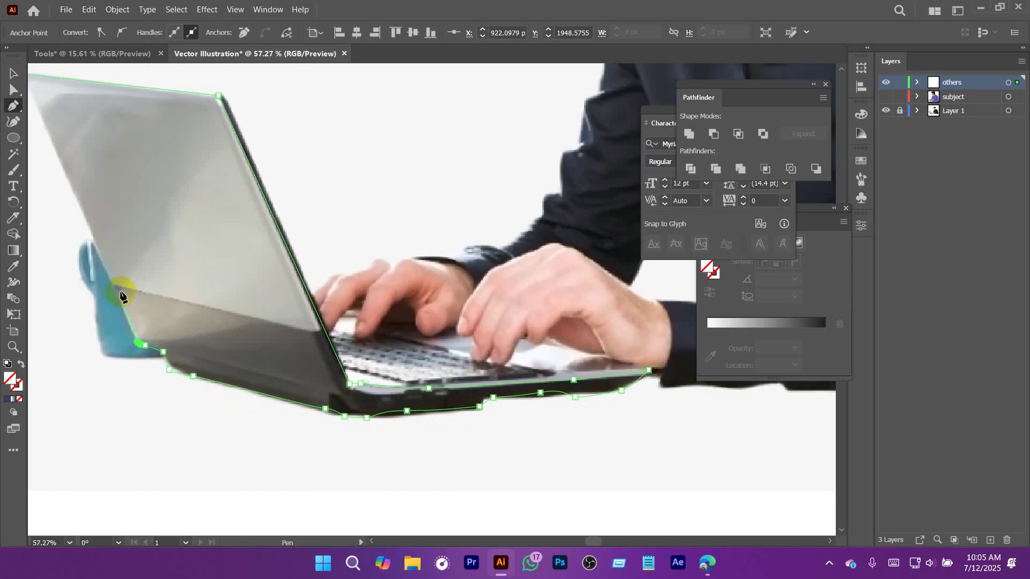
left_click(103, 265)
left_click_drag(85, 219, 199, 449)
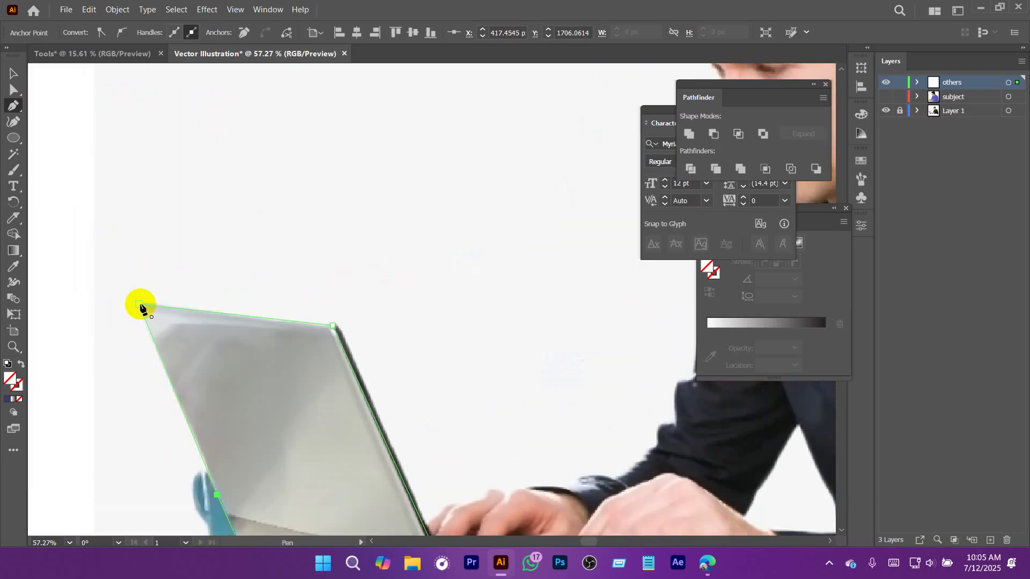
left_click(139, 304)
Fill the laptop outline with the teal sampled from the mug in the photo.
left_click_drag(227, 375, 179, 198)
key("i")
left_click(174, 367)
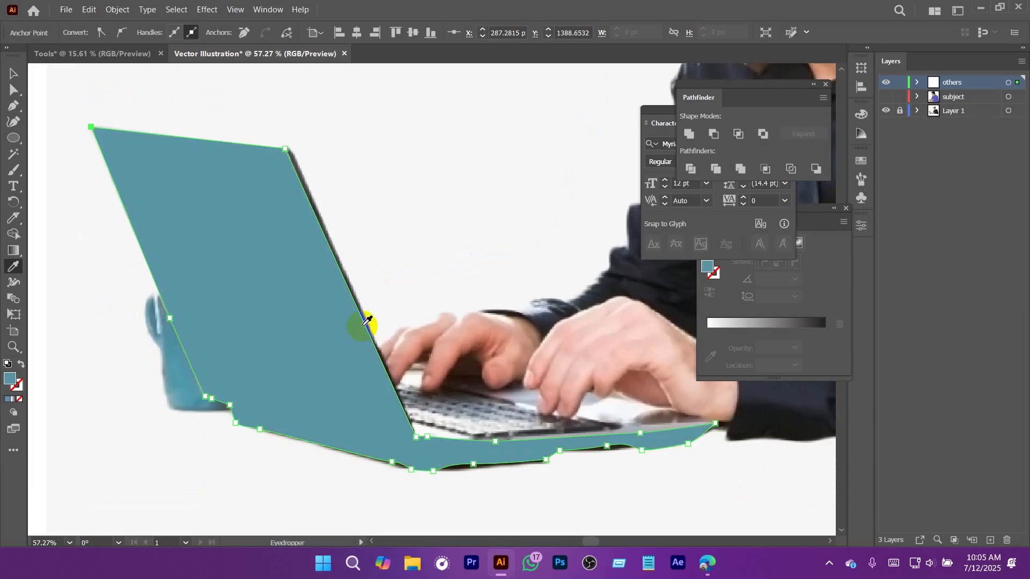
Trace the upper edge of the laptop's keyboard deck behind the hands, from the lid to the base's far corner.
scroll(510, 265, "up", 2)
left_click_drag(545, 290, 411, 226)
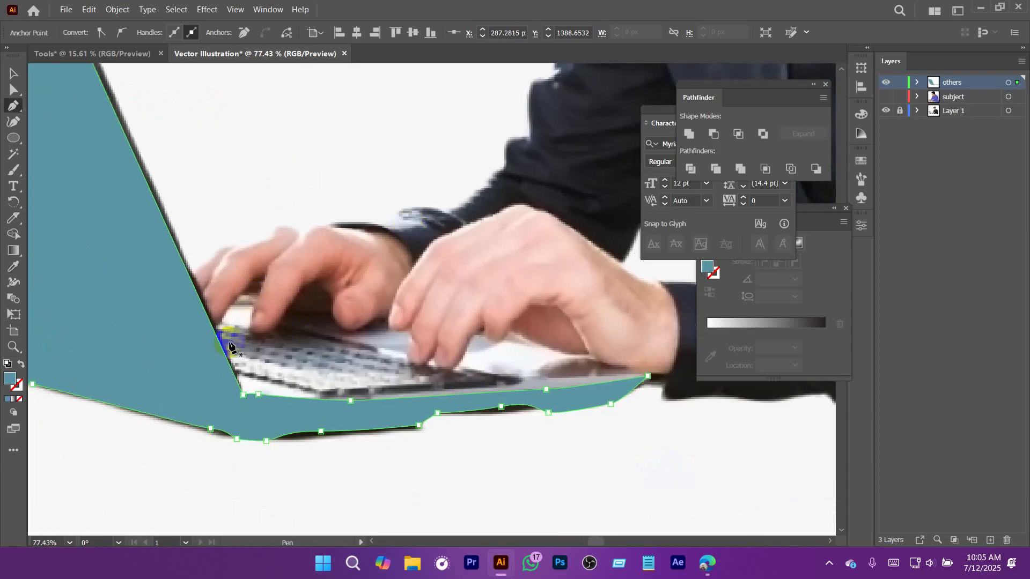
left_click_drag(198, 292, 264, 292)
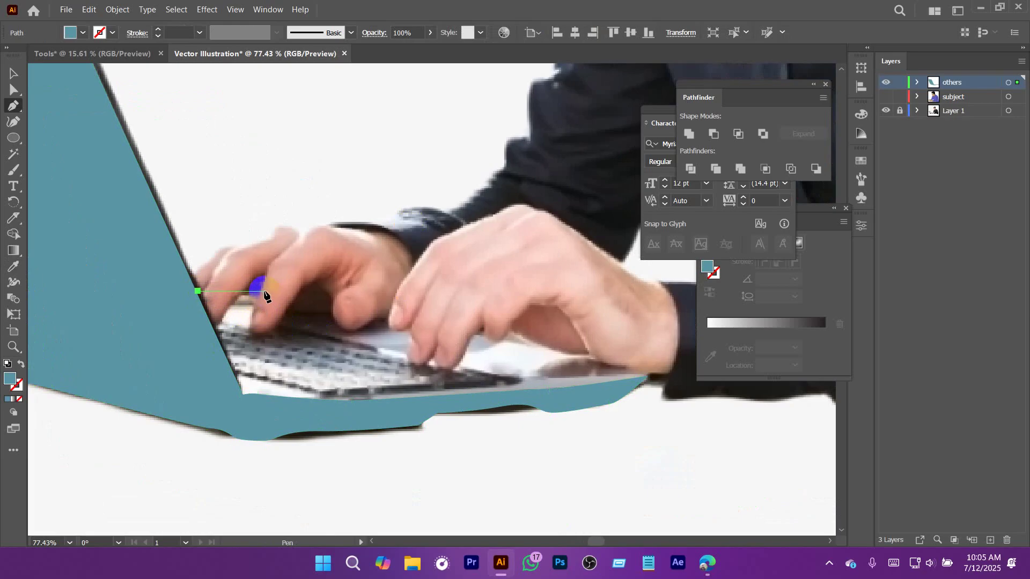
left_click(337, 297)
left_click(474, 317)
left_click_drag(581, 358, 617, 368)
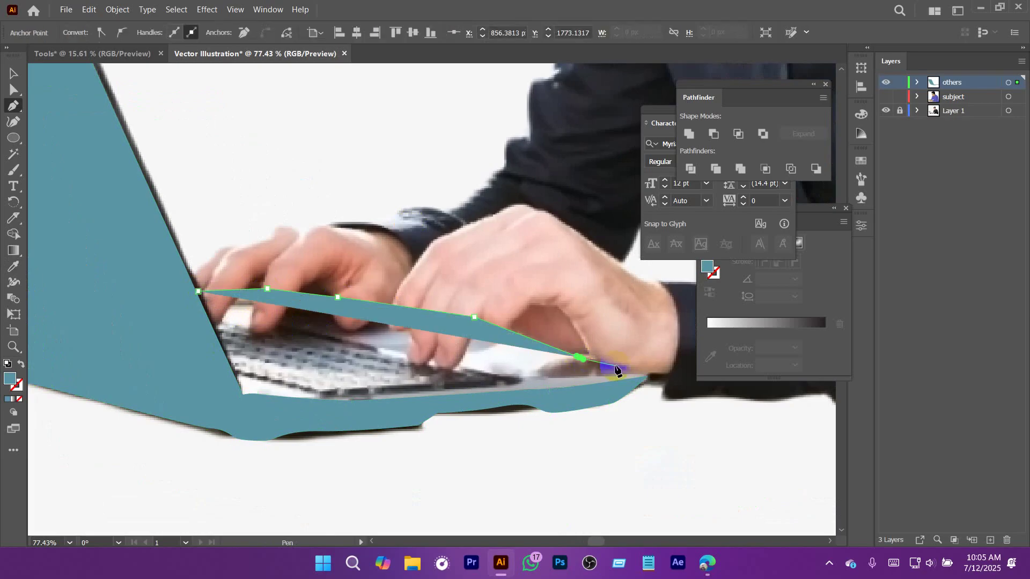
left_click(648, 372)
left_click(647, 377)
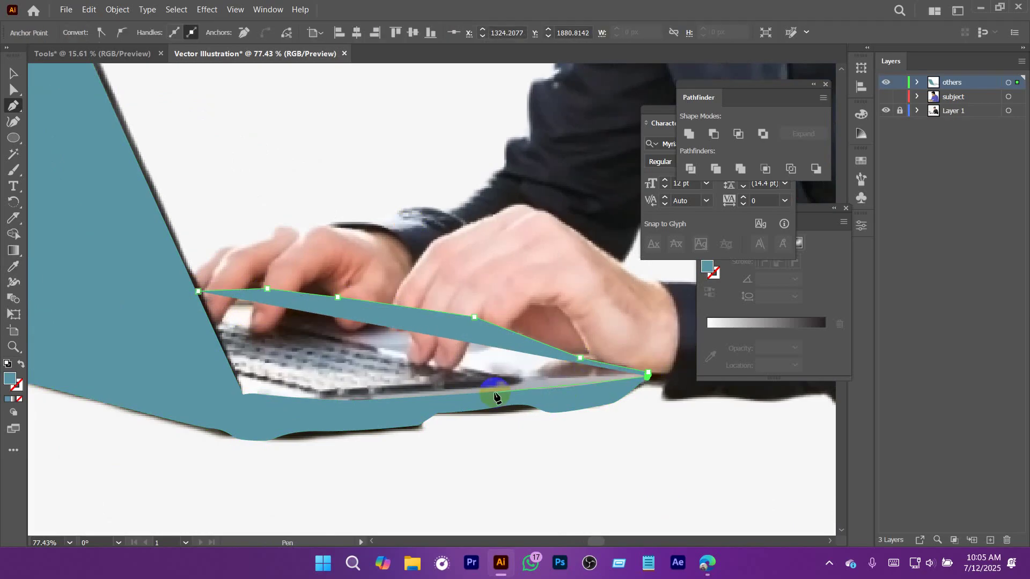
Trace the keyboard deck's front edge back to the hinge and close the shape along the lid.
left_click(494, 392)
left_click(333, 400)
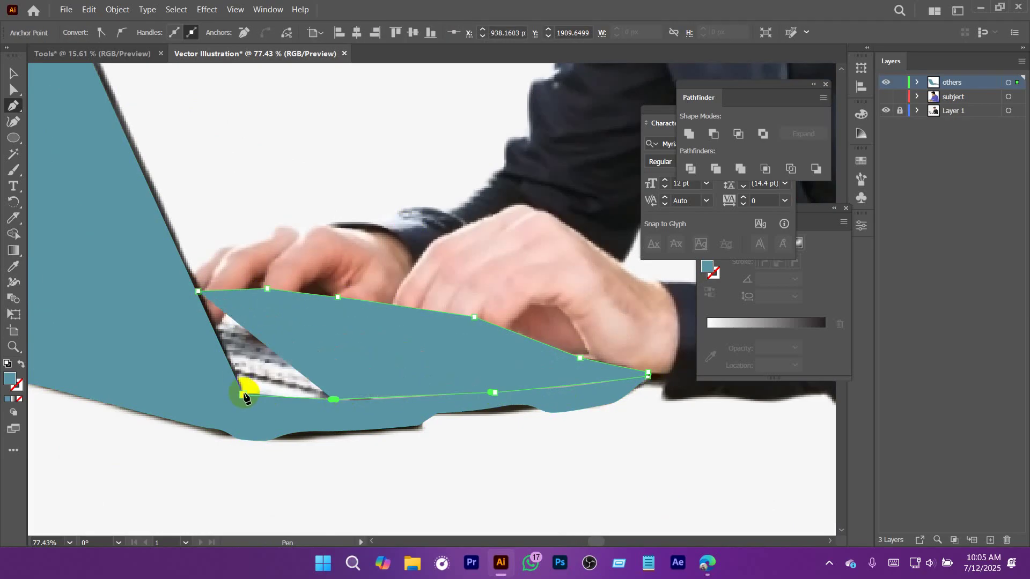
left_click(242, 395)
left_click(198, 292)
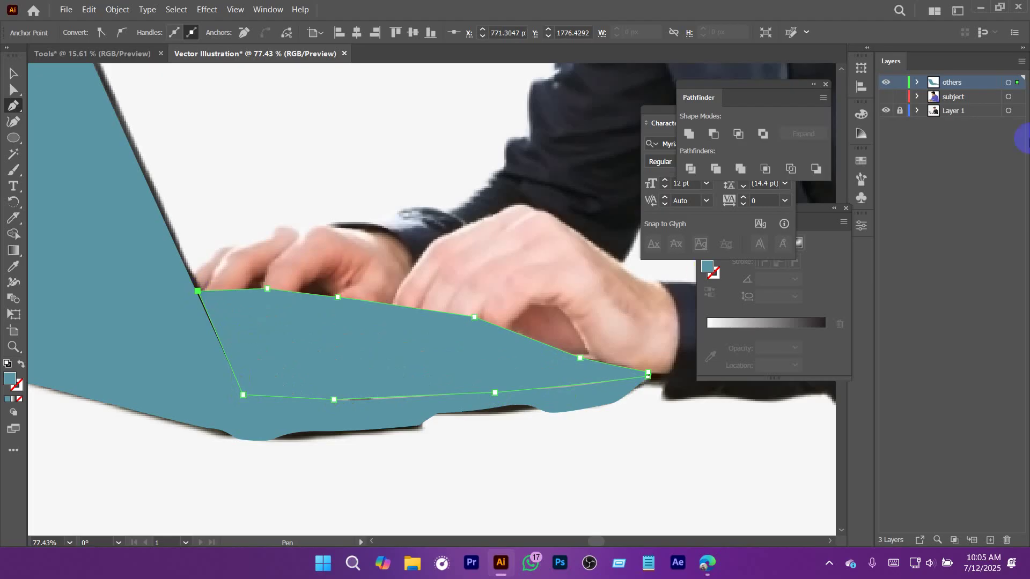
Expand the others layer and move the keyboard deck path below the laptop outline path.
left_click(917, 83)
left_click_drag(971, 104, 955, 115)
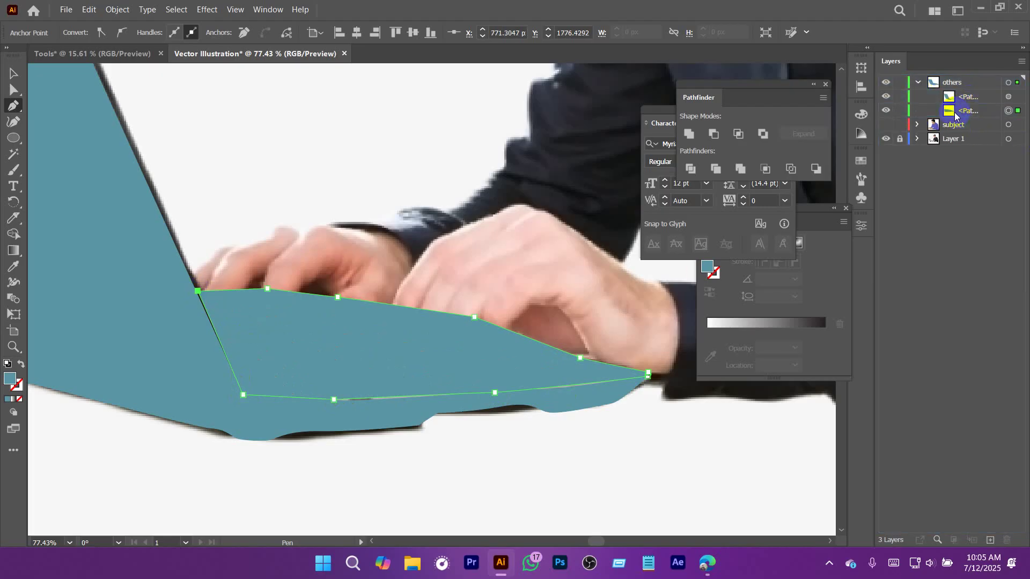
Fill the keyboard deck with neutral grey #afafaf and deselect it.
double_click(11, 379)
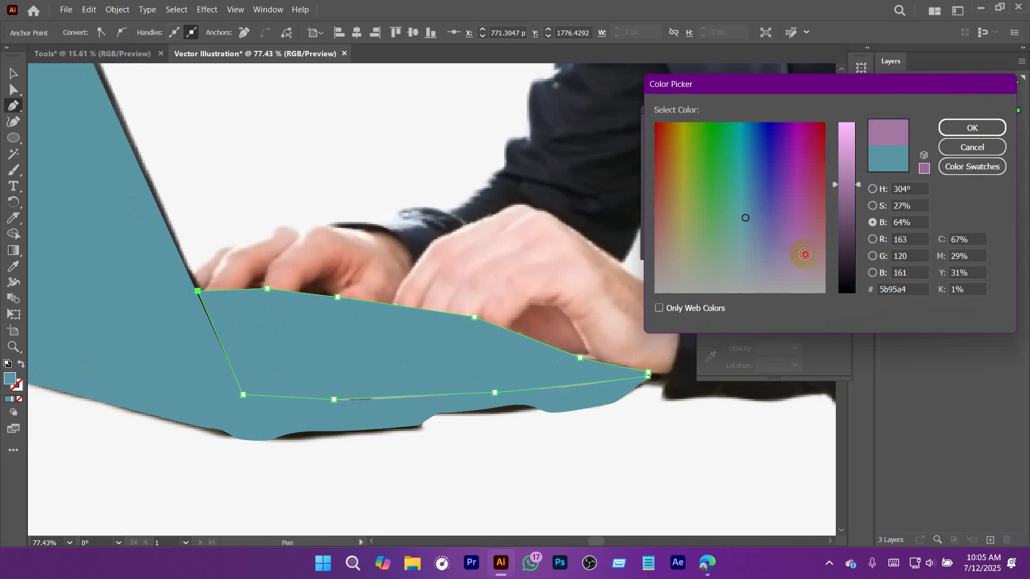
left_click_drag(823, 289, 821, 301)
left_click_drag(855, 199, 844, 176)
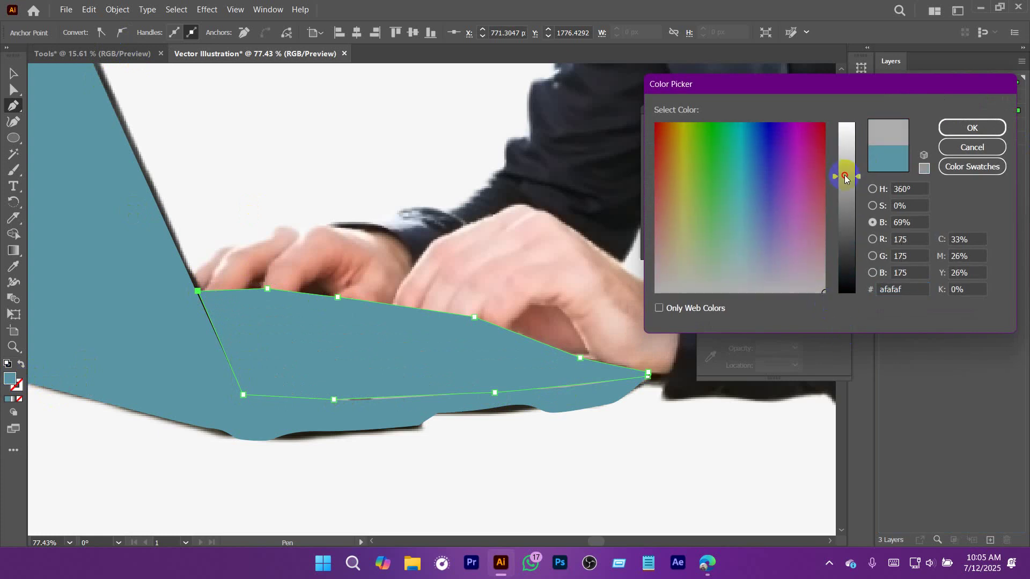
left_click(950, 130)
key("v")
left_click(390, 140)
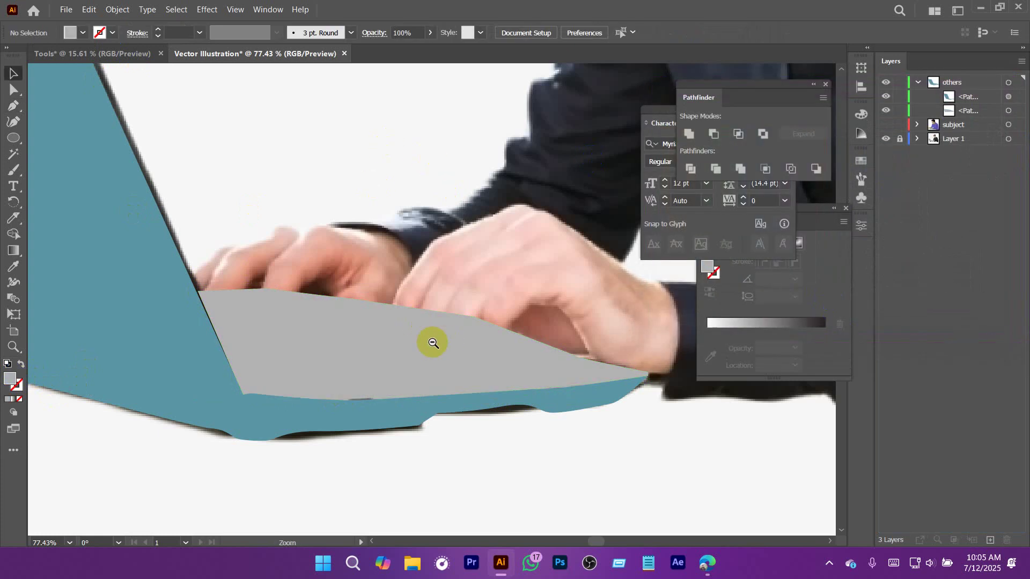
Recolour the laptop outline from teal to a light pink.
left_click_drag(434, 342, 321, 364)
left_click(252, 317)
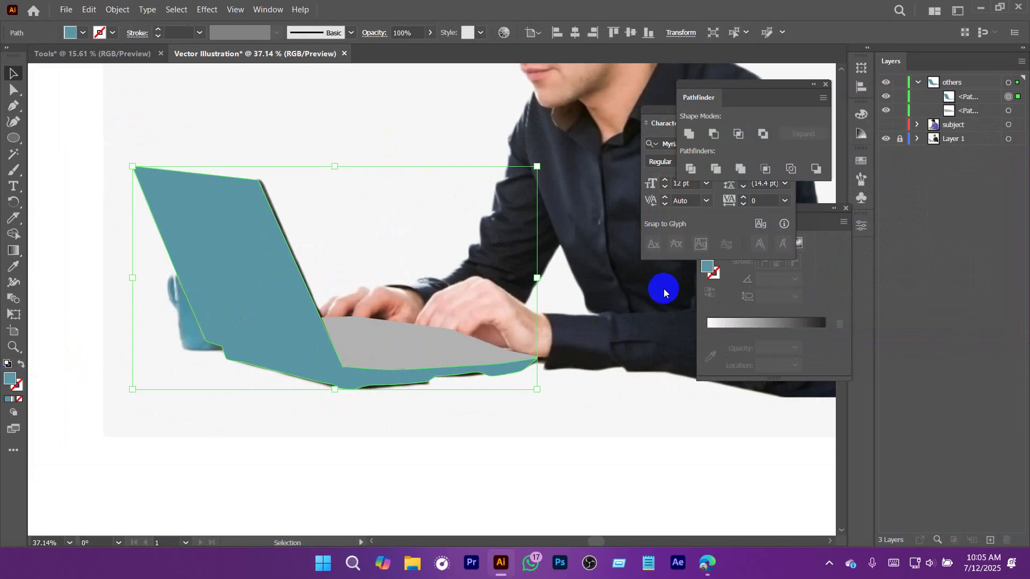
double_click(707, 267)
left_click_drag(834, 204, 843, 123)
left_click(814, 279)
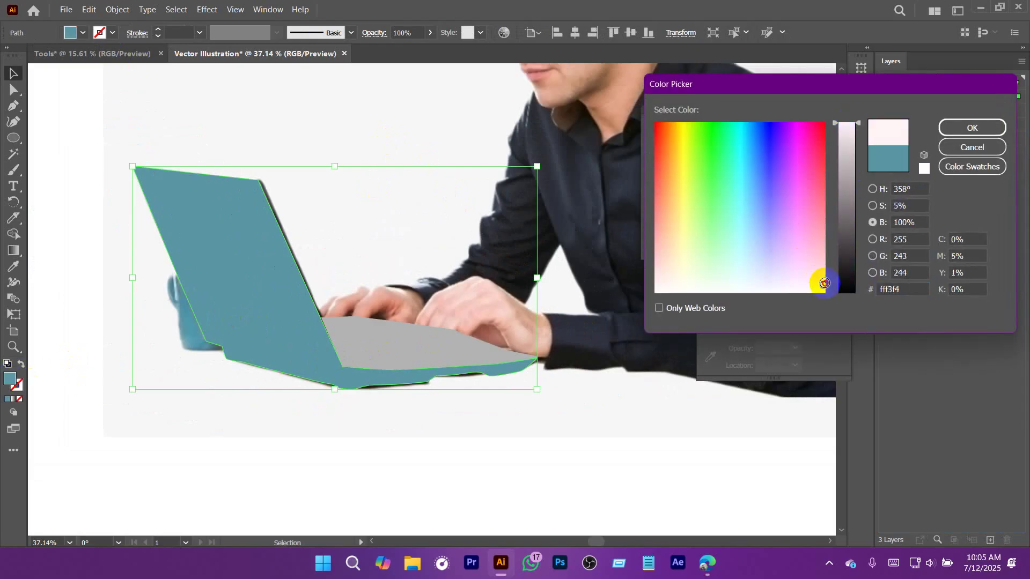
left_click_drag(824, 283, 825, 251)
left_click(967, 134)
left_click(616, 356)
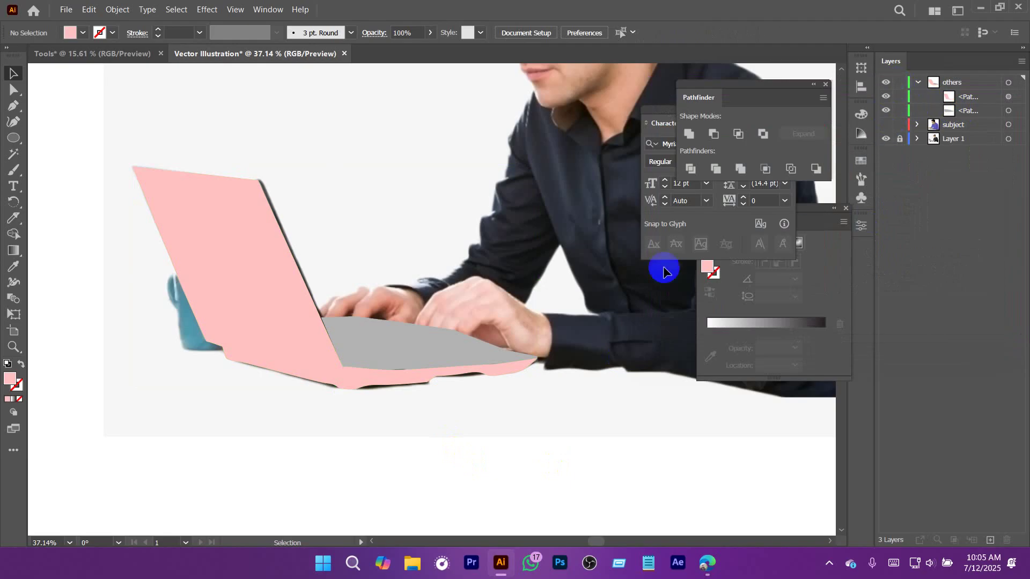
Show the subject layer, hide the Layer 1 photo, and move the others layer below subject.
left_click(886, 125)
left_click(888, 138)
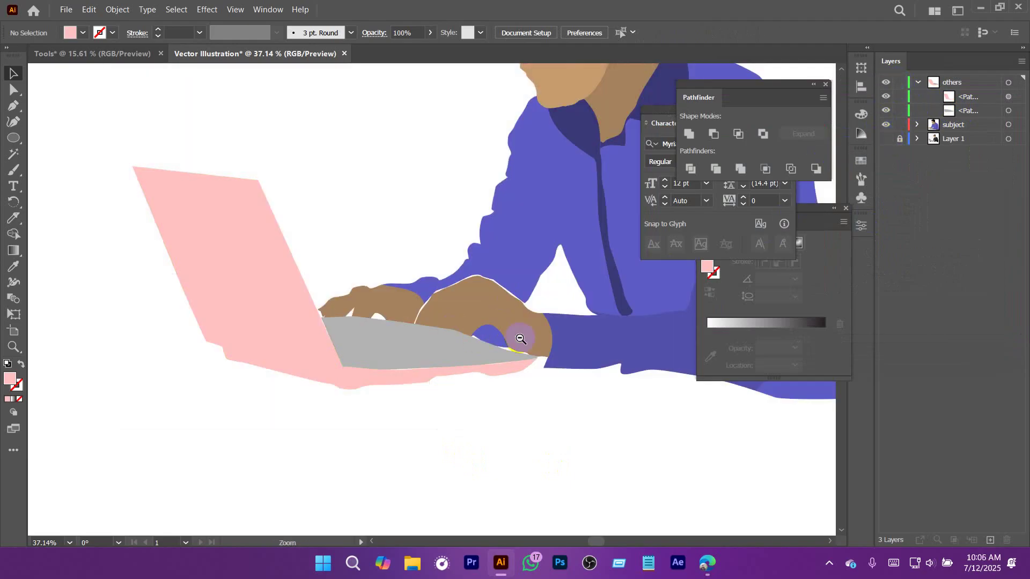
left_click_drag(522, 340, 429, 359)
left_click_drag(497, 379, 393, 381)
left_click_drag(338, 350, 426, 399)
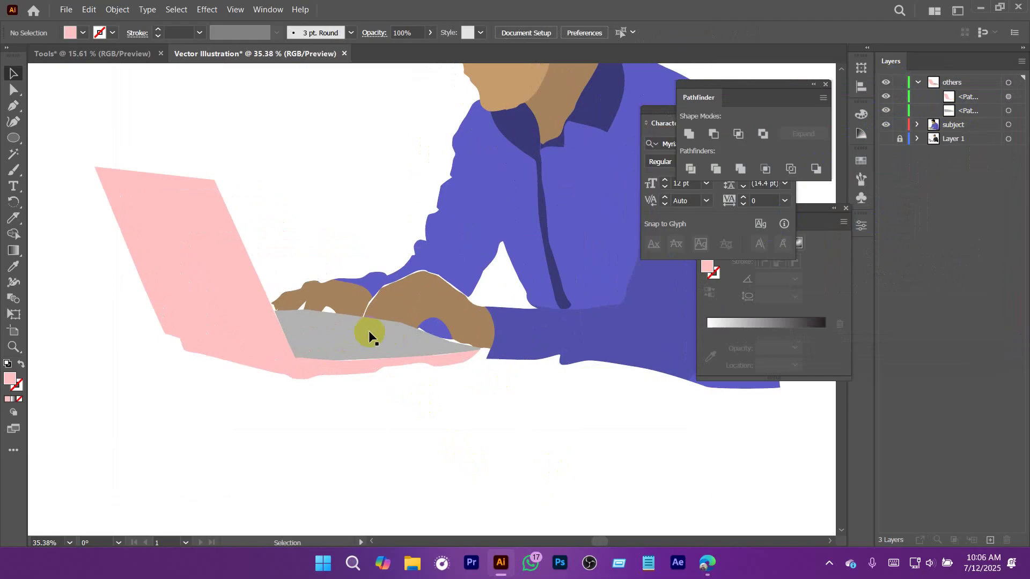
left_click(918, 83)
left_click_drag(953, 82, 961, 109)
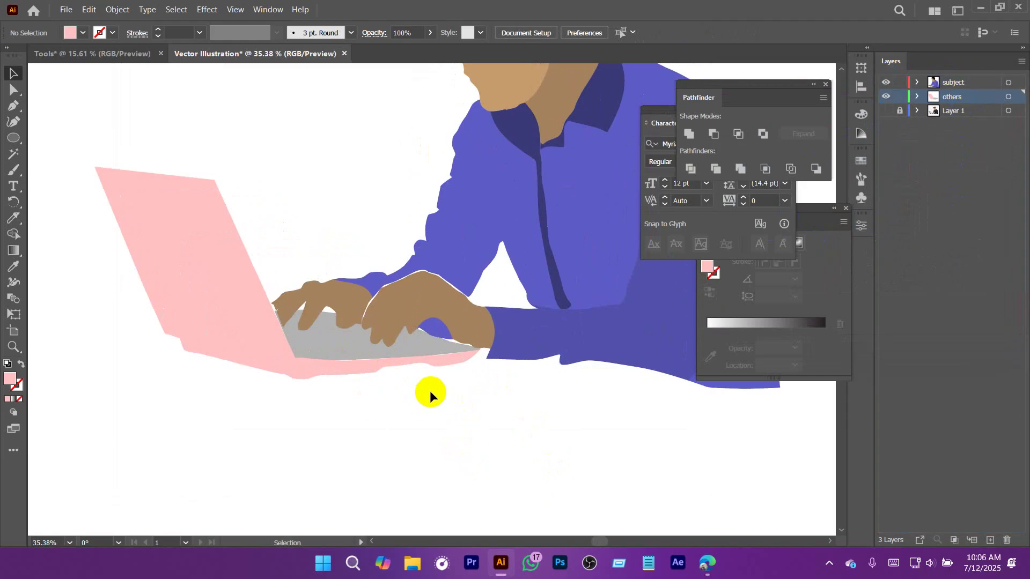
Examine how the hands overlap the keyboard deck, with the others layer hidden and shown.
left_click_drag(399, 316, 519, 387)
left_click_drag(502, 344, 493, 415)
left_click_drag(493, 415, 380, 358)
left_click(384, 381)
left_click(439, 458)
left_click(387, 360)
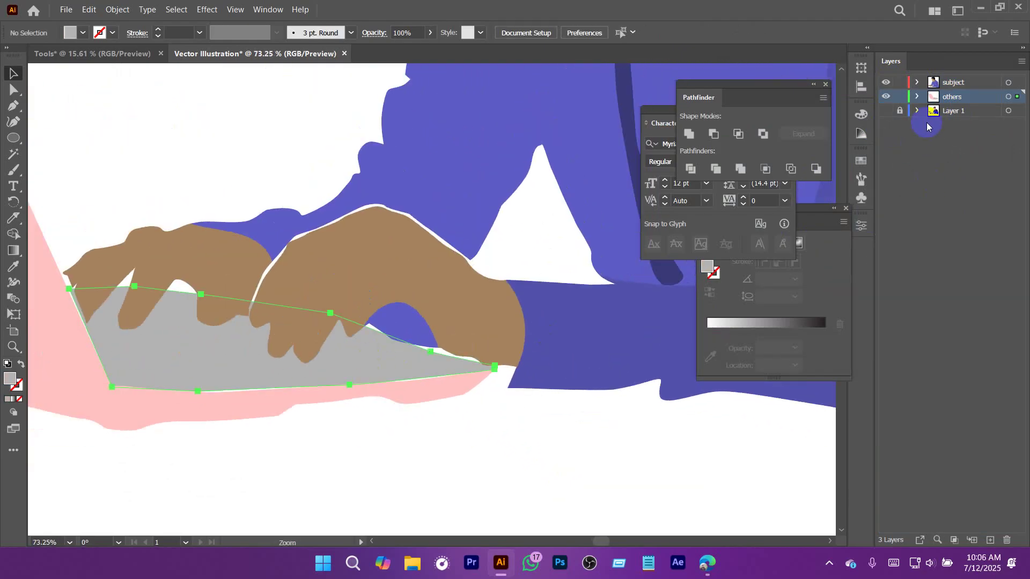
left_click(886, 97)
left_click_drag(363, 319, 301, 317)
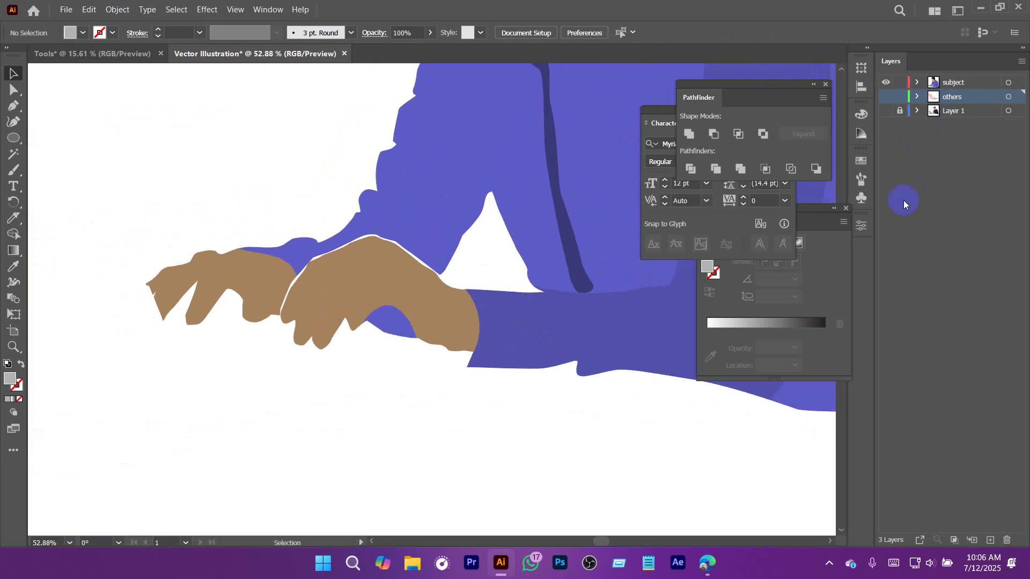
left_click(887, 97)
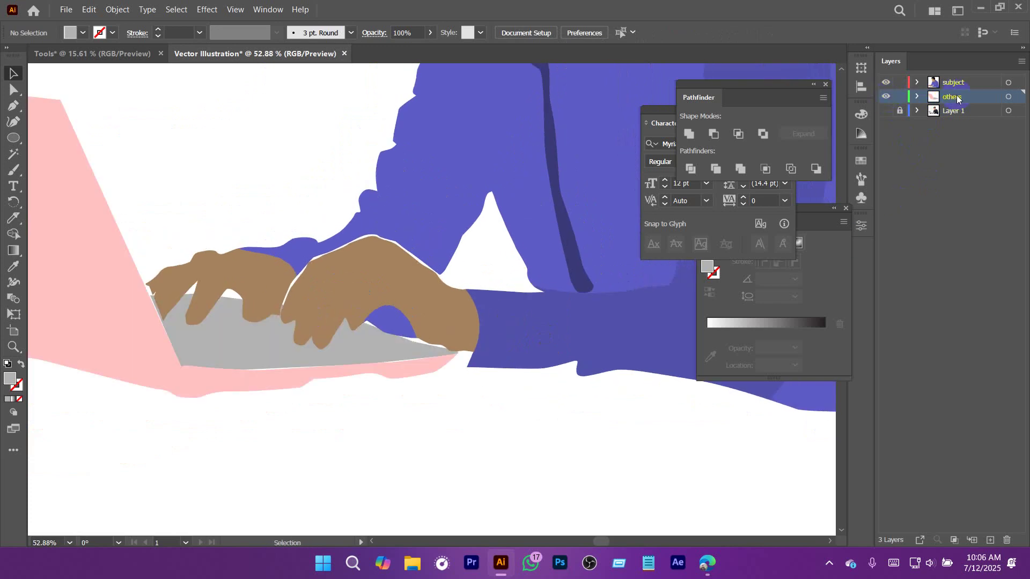
mouse_move(959, 99)
left_mouse_down()
mouse_move(963, 74)
mouse_move(966, 105)
left_mouse_up()
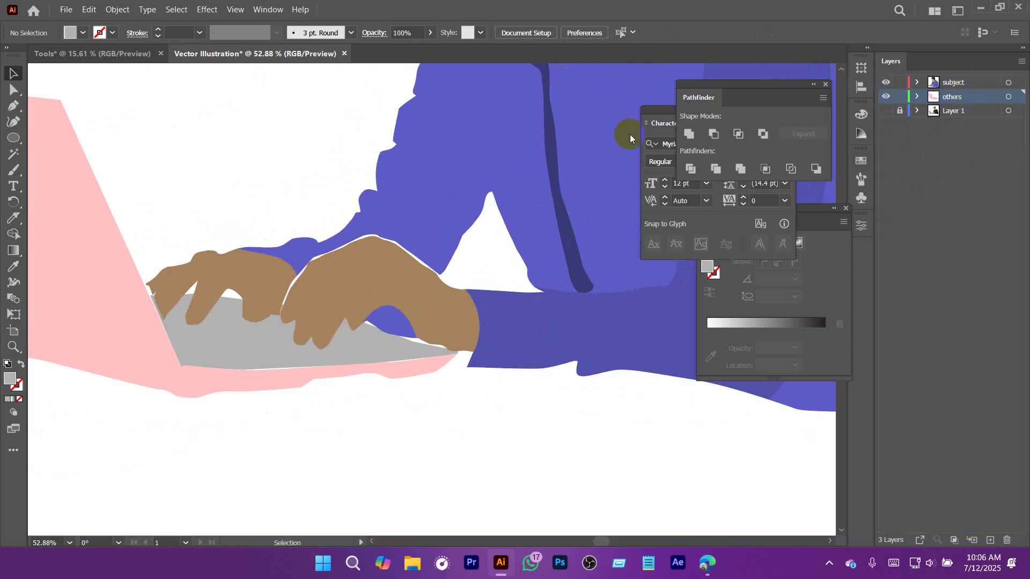
left_click(367, 421)
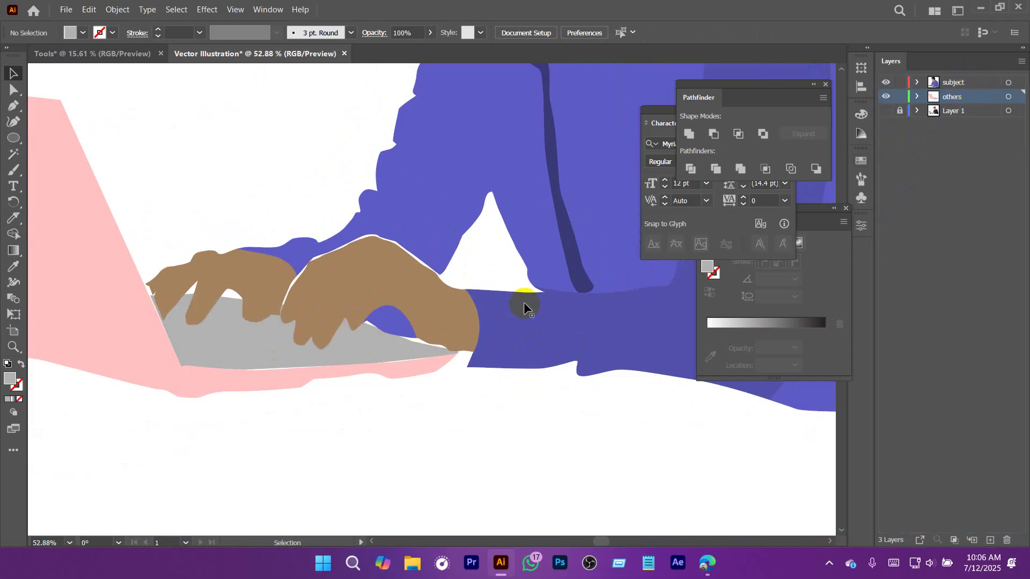
Add an anchor point on the upper edge of the pink laptop base and move it up toward the grey deck.
left_click_drag(375, 354, 534, 437)
left_click_drag(435, 380, 538, 421)
key("a")
left_click(487, 421)
left_click_drag(453, 402, 405, 390)
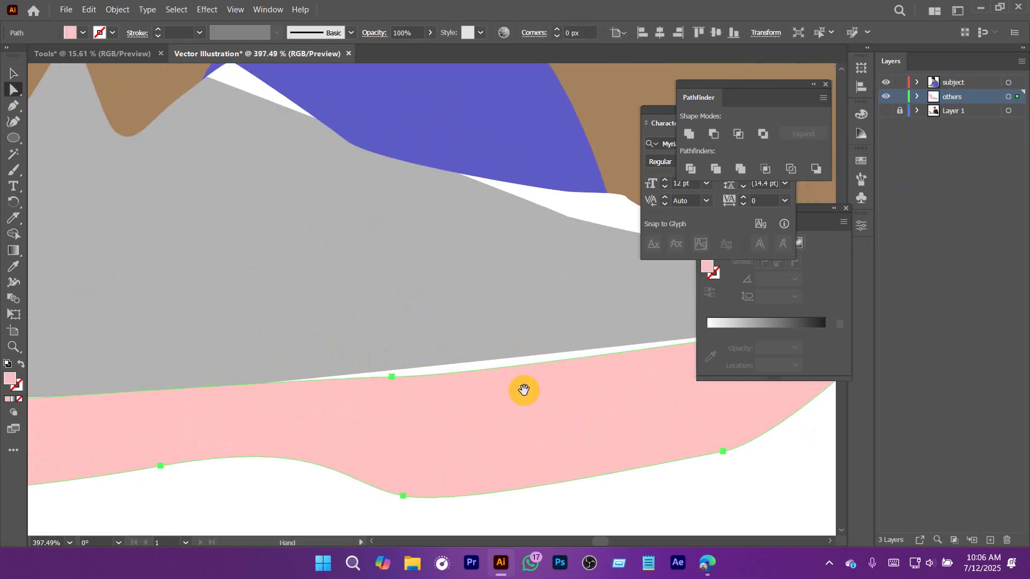
left_click(397, 305)
left_click(379, 387)
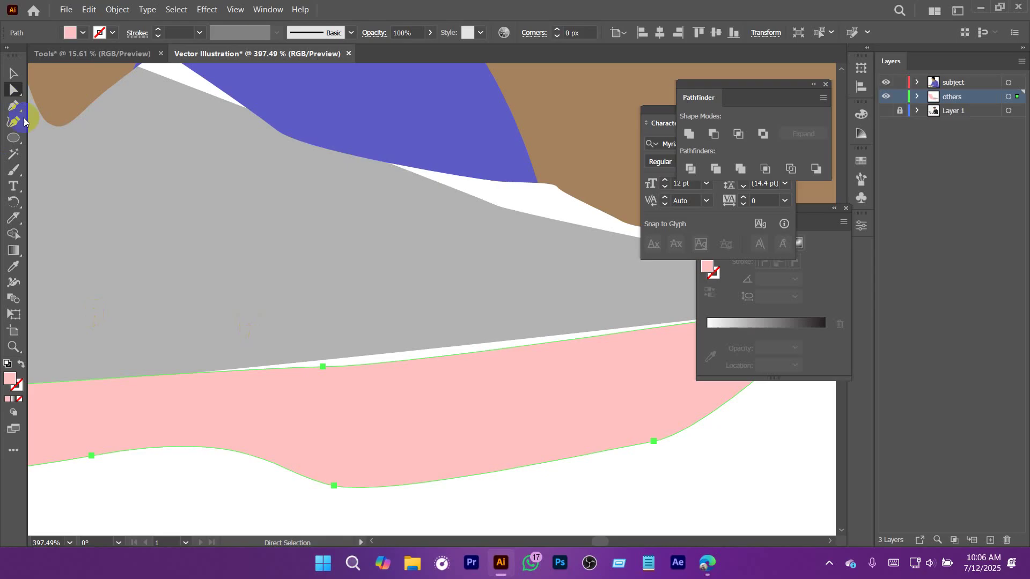
left_click_drag(13, 106, 81, 136)
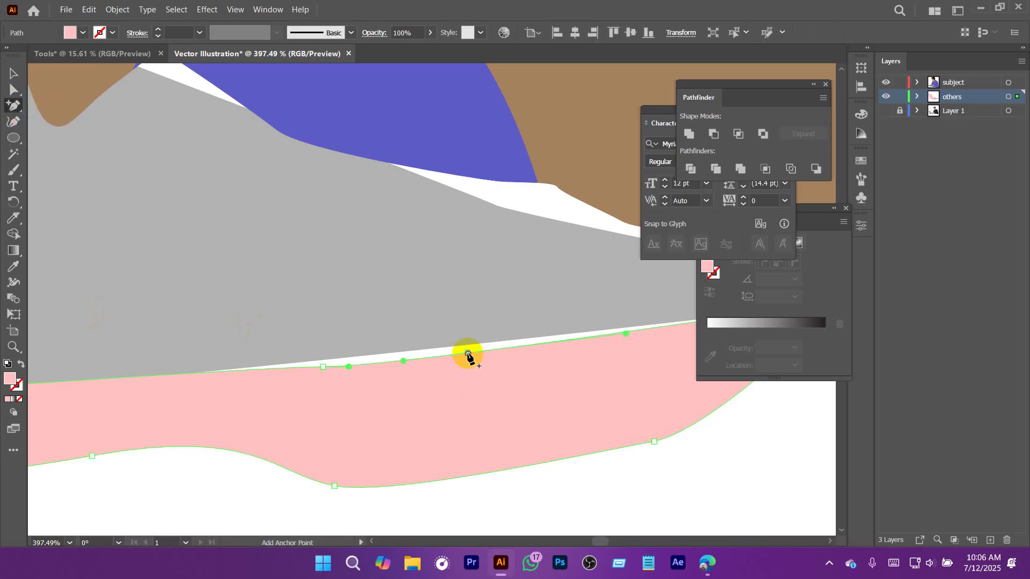
left_click(468, 354)
key("a")
left_click_drag(468, 353, 462, 346)
Raise the neighbouring anchor on the pink base's upper edge and adjust its curve to close the white gap under the deck.
key("ctrl+space")
left_click_drag(337, 355, 403, 407)
left_click(292, 386)
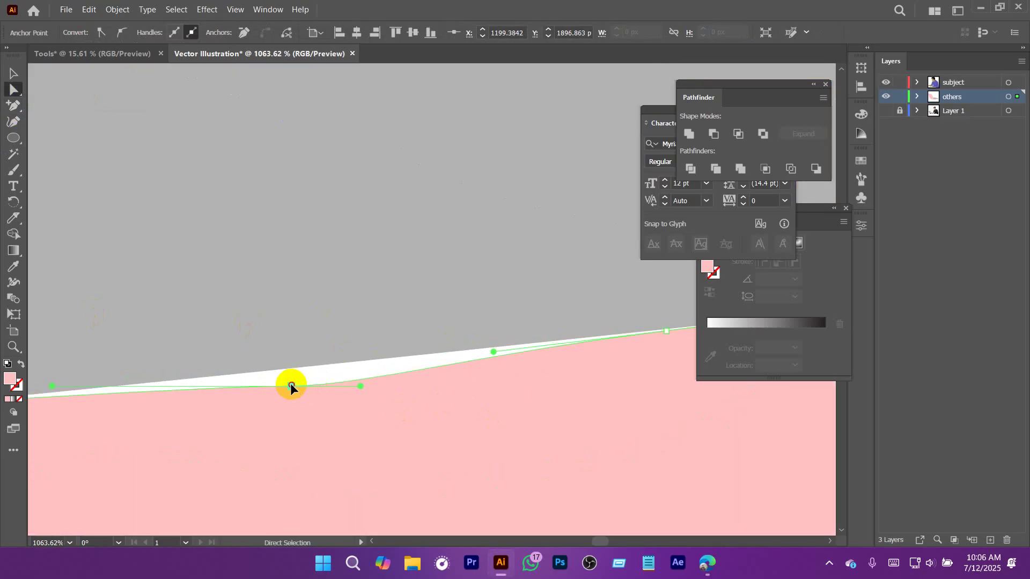
left_click_drag(290, 386, 283, 367)
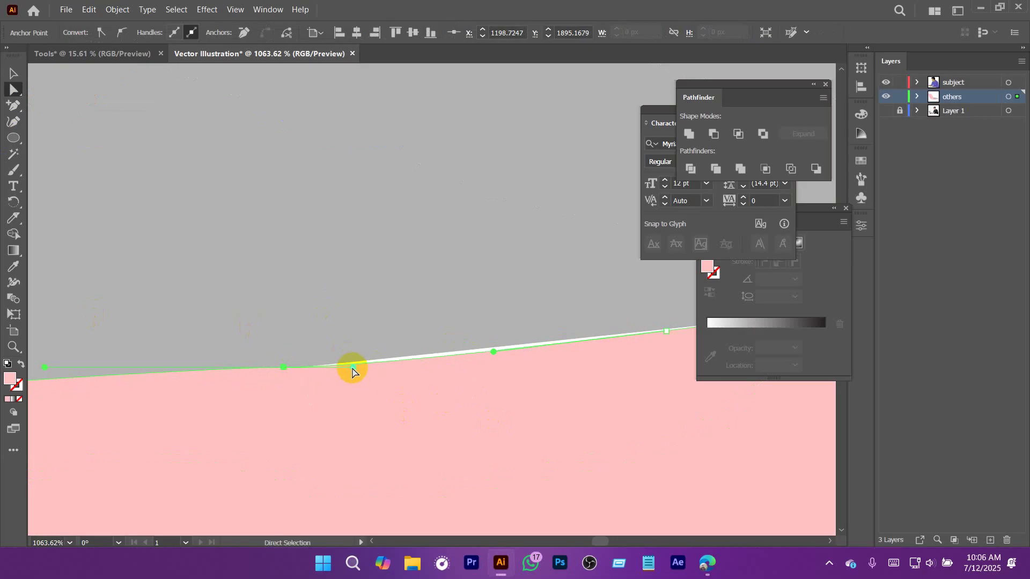
left_click_drag(352, 371, 465, 333)
Move the grey deck's far corner anchor onto the edge of the pink lid to close the gap beside the hinge.
left_click_drag(531, 383, 261, 387)
left_click_drag(94, 418, 430, 389)
left_click_drag(254, 385, 570, 416)
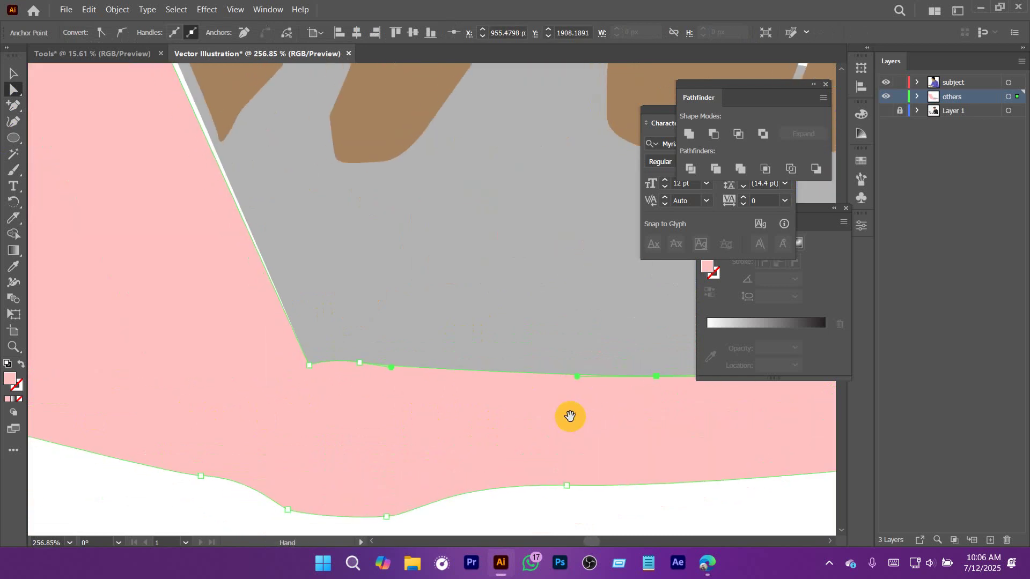
left_click_drag(261, 188, 421, 460)
left_click_drag(292, 283, 471, 402)
left_click_drag(407, 319, 380, 316)
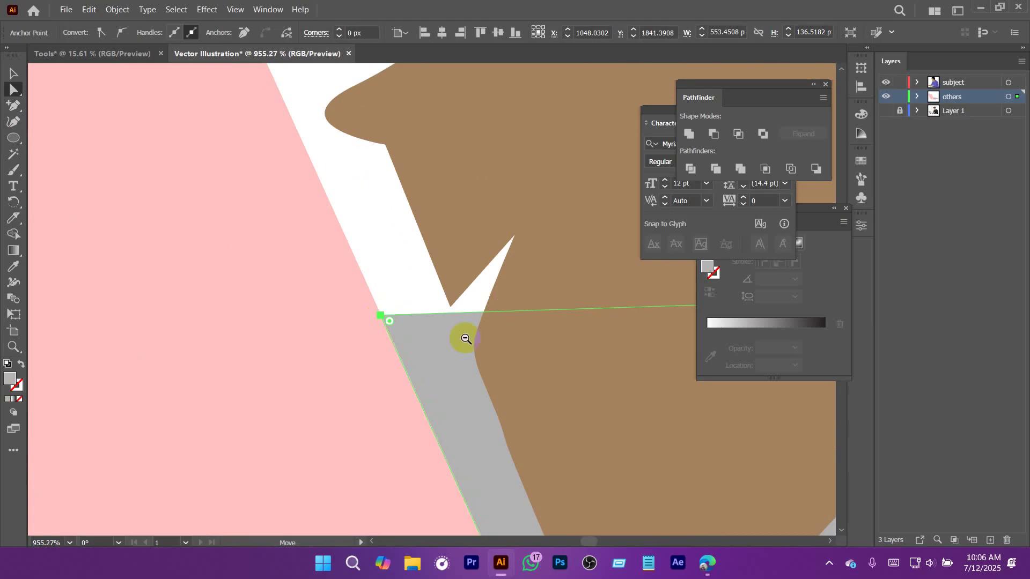
left_click_drag(465, 339, 110, 377)
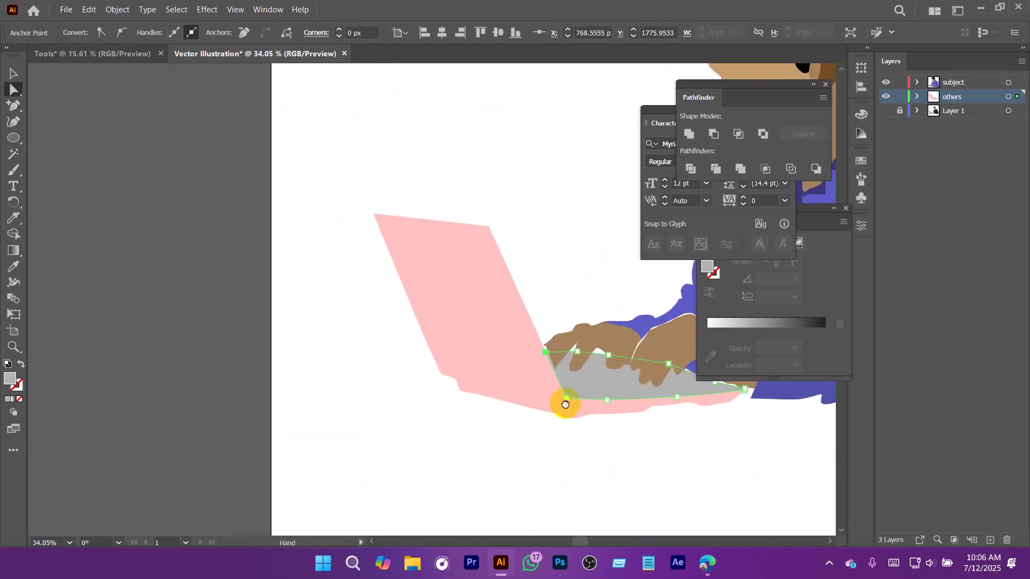
left_click_drag(565, 405, 367, 412)
left_click_drag(456, 436, 399, 436)
left_click(445, 460)
left_click_drag(568, 452, 419, 422)
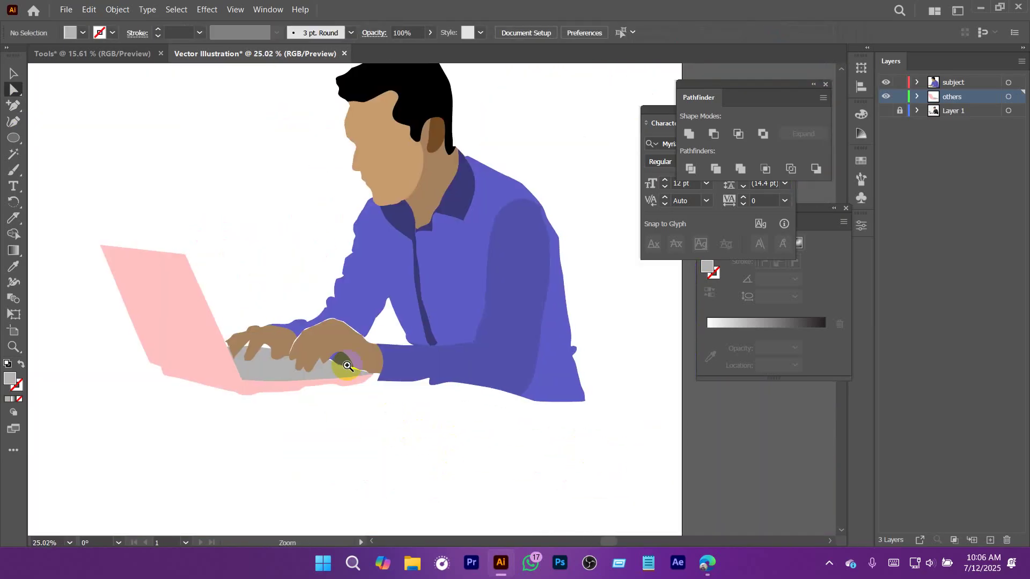
Move the grey deck's upper-edge anchor beneath the near hand's palm to fill the white gap there.
left_click_drag(347, 366, 666, 503)
left_click_drag(508, 503, 485, 266)
left_click(365, 293)
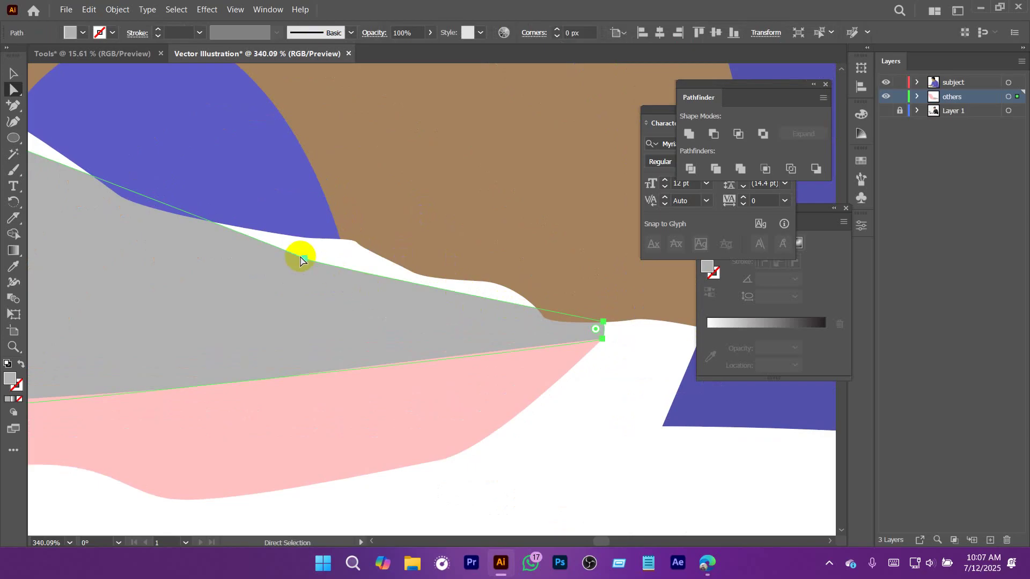
left_click_drag(304, 257, 408, 240)
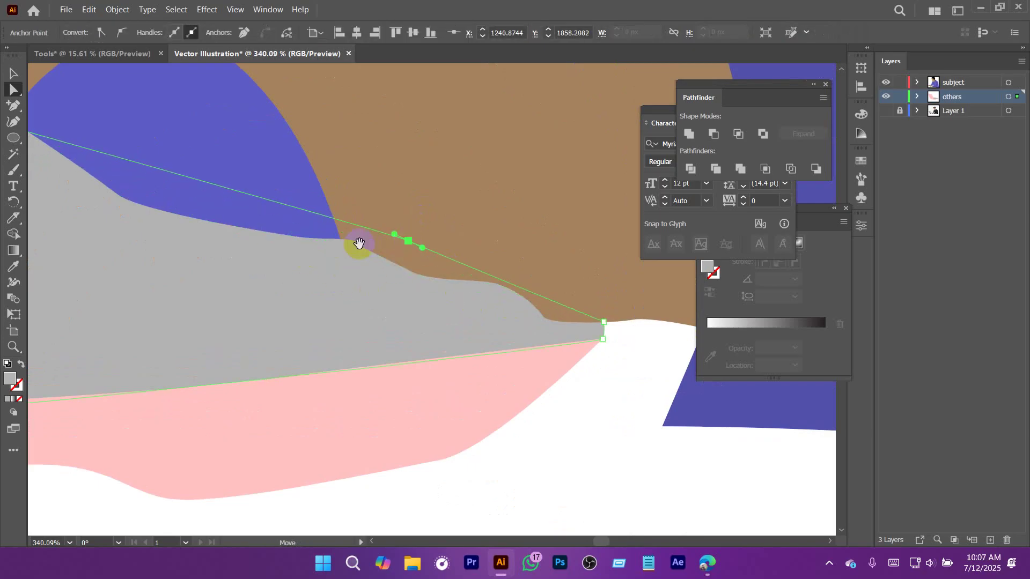
left_click_drag(246, 218, 707, 362)
left_click_drag(418, 292, 472, 324)
left_click_drag(568, 348, 321, 360)
Recolour the blue shape under the near palm with the hand's brown, darkened to #87694d.
left_click(575, 334)
key("i")
left_click(576, 268)
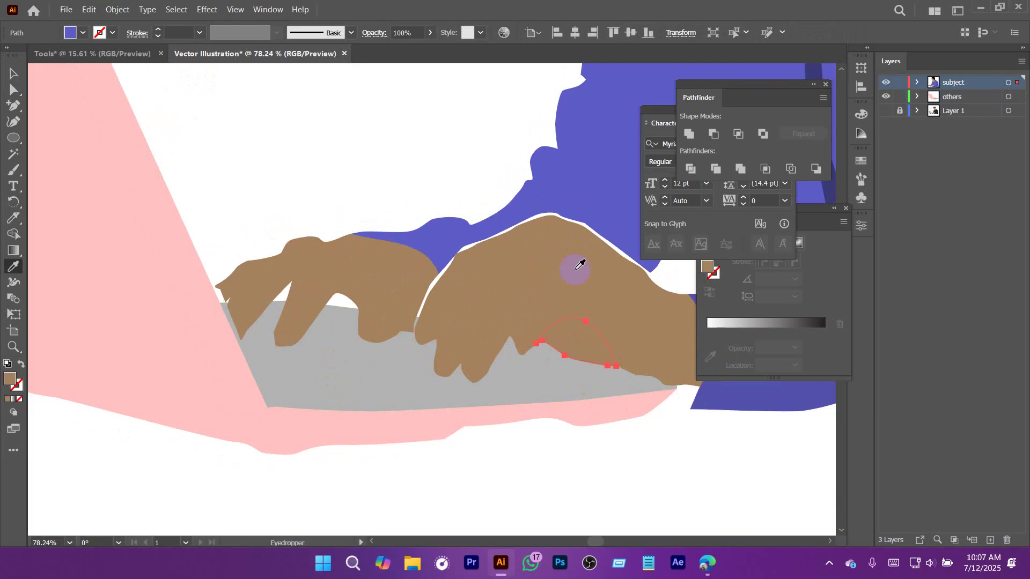
double_click(14, 383)
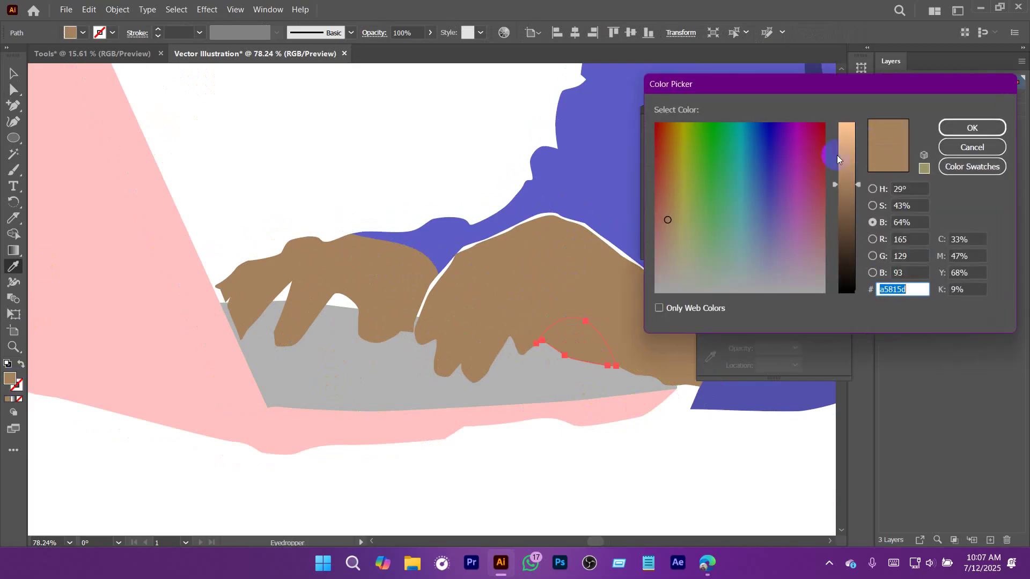
left_click_drag(853, 183, 849, 205)
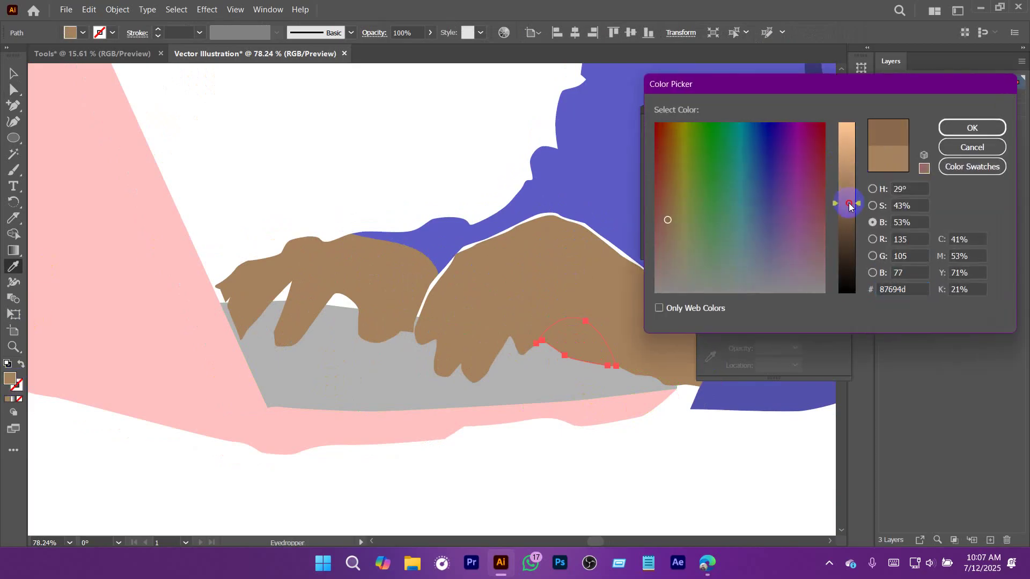
left_click(970, 131)
key("a")
left_click(643, 469)
Move the two lowest edge anchors of the far hand onto the near hand to start closing the gap between them.
left_click_drag(626, 384, 469, 379, "ctrl")
left_click_drag(436, 294, 681, 381, "ctrl")
left_click_drag(532, 437, 539, 317)
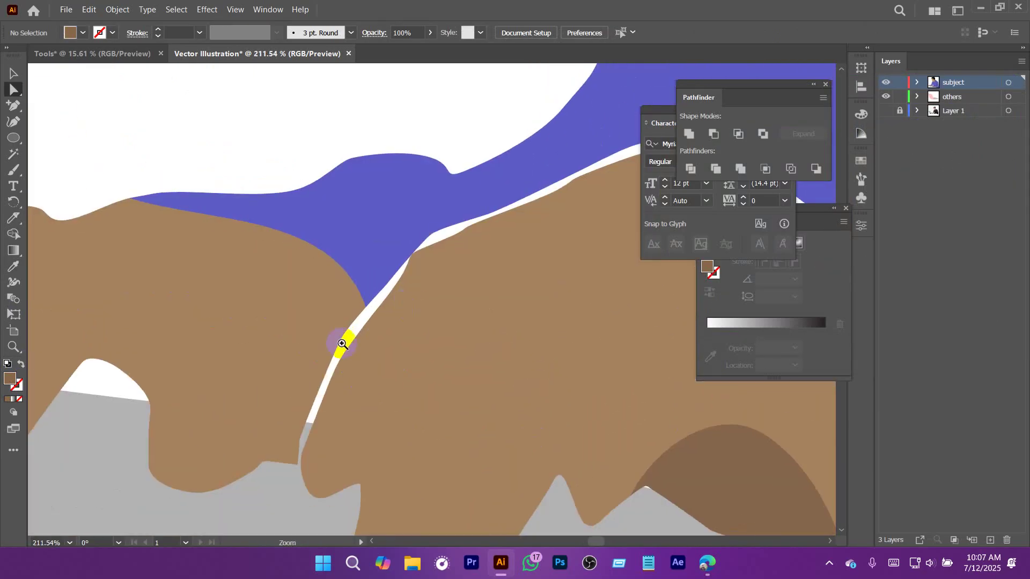
left_click_drag(342, 345, 387, 377, "ctrl")
left_click_drag(421, 286, 459, 402)
left_click_drag(554, 352, 478, 381, "ctrl")
left_click_drag(431, 378, 553, 397, "ctrl")
left_click_drag(462, 337, 469, 320)
left_click_drag(390, 437, 574, 510)
left_click(339, 419)
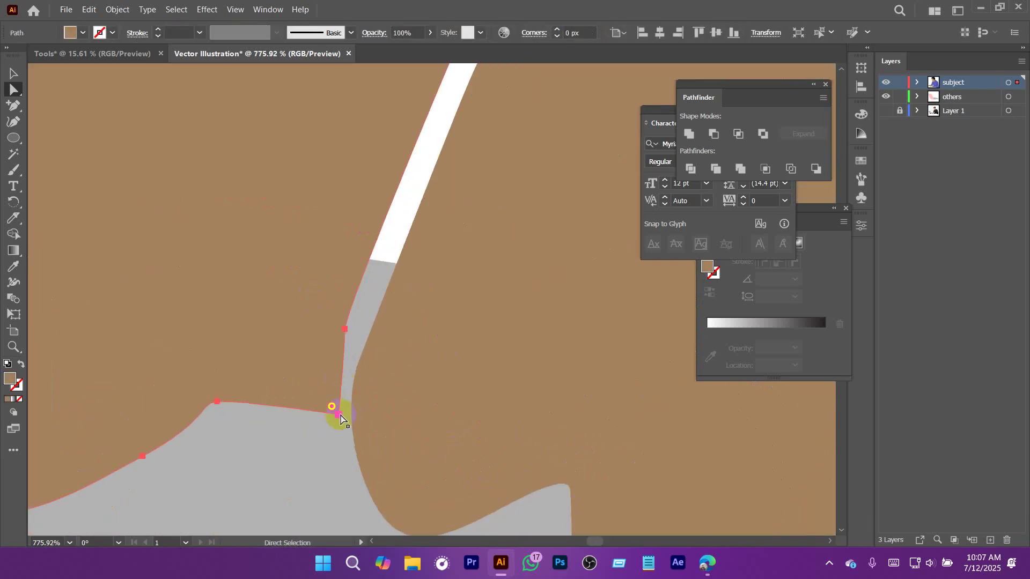
left_click_drag(340, 418, 353, 431)
left_click_drag(345, 331, 373, 325)
Move the far hand's two upper edge anchors, up to the sleeve cuff corner, over the gap beside the near hand.
left_click_drag(509, 96, 480, 268)
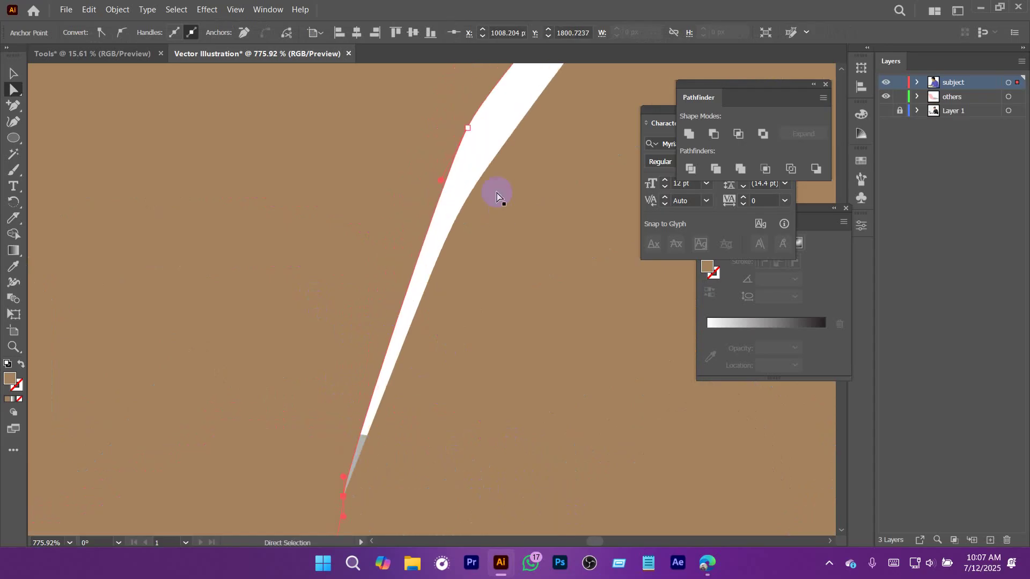
left_click_drag(468, 128, 417, 405)
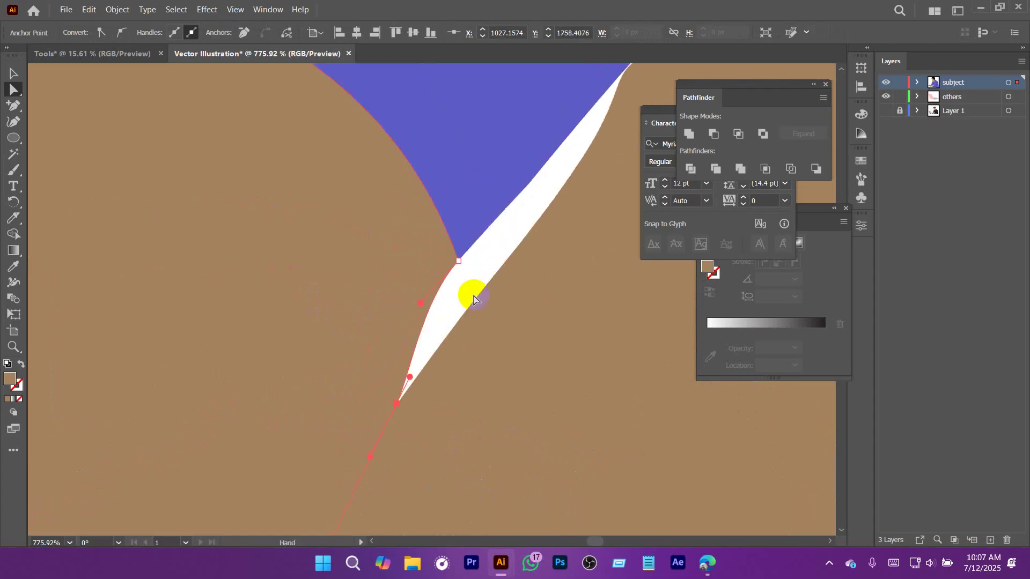
left_click_drag(457, 265, 502, 262)
scroll(399, 221, "down", 5)
scroll(595, 445, "down", 3)
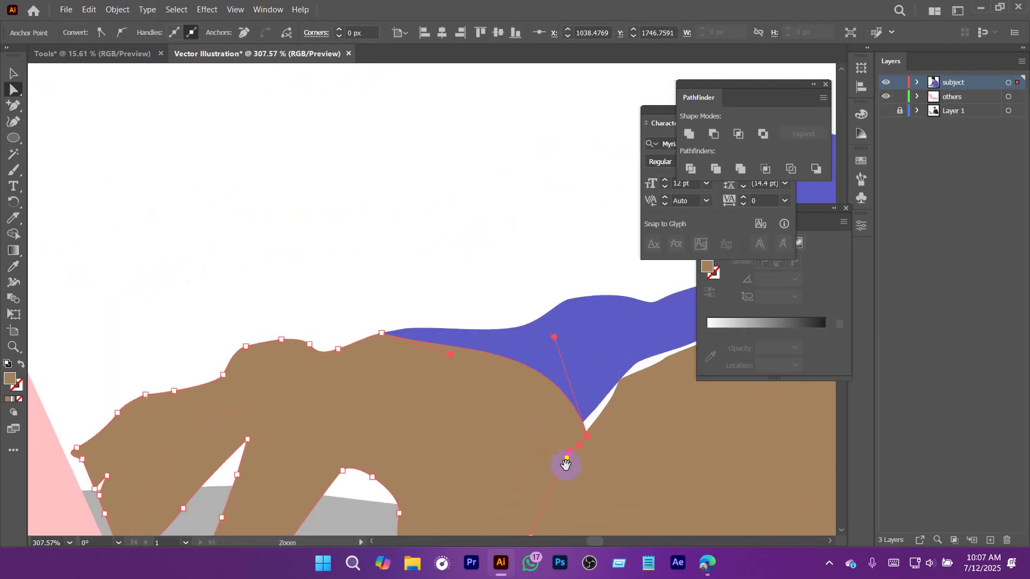
left_click_drag(570, 470, 474, 255)
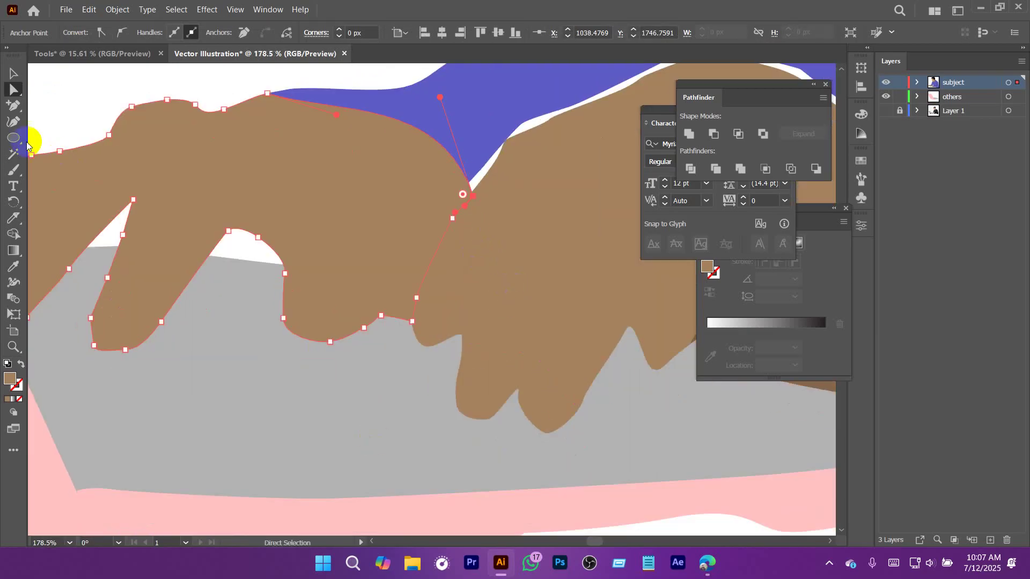
Draw a narrow closed Pen shape along the seam between the two hands, from the sleeve's point to the lower edge.
left_click(15, 90)
left_click(17, 106)
left_click(71, 109)
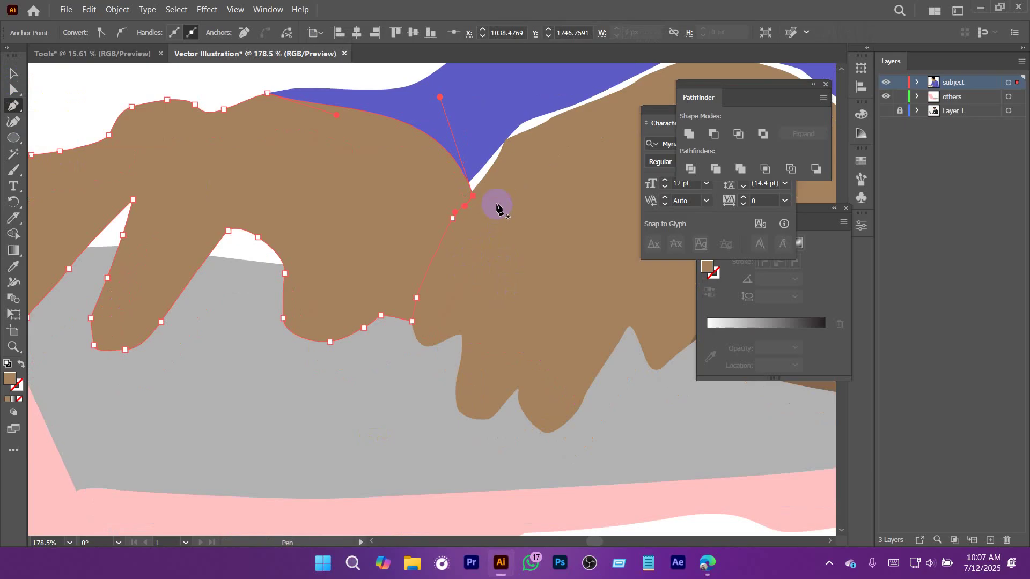
left_click(476, 180)
left_click(410, 315)
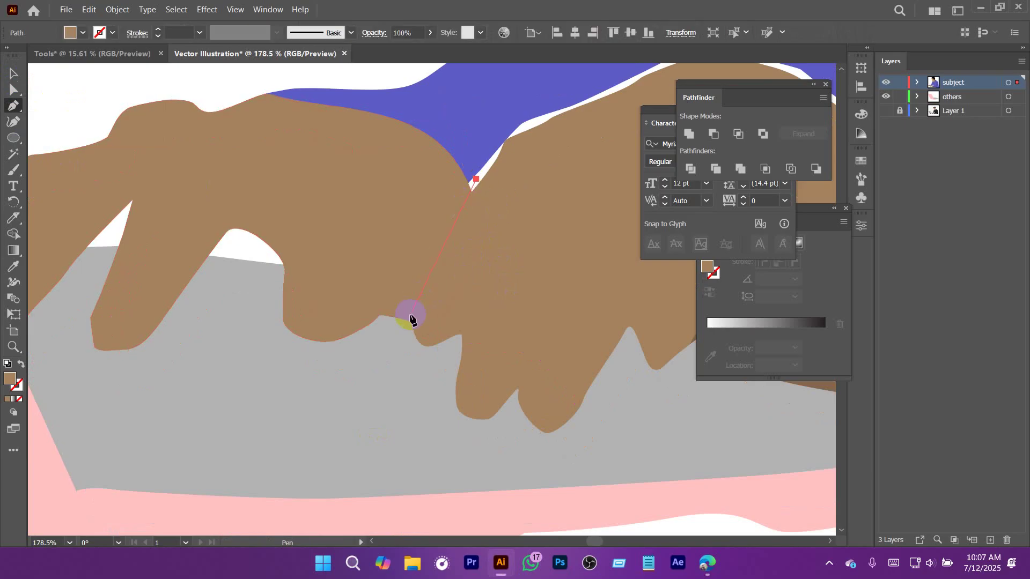
left_click(476, 180)
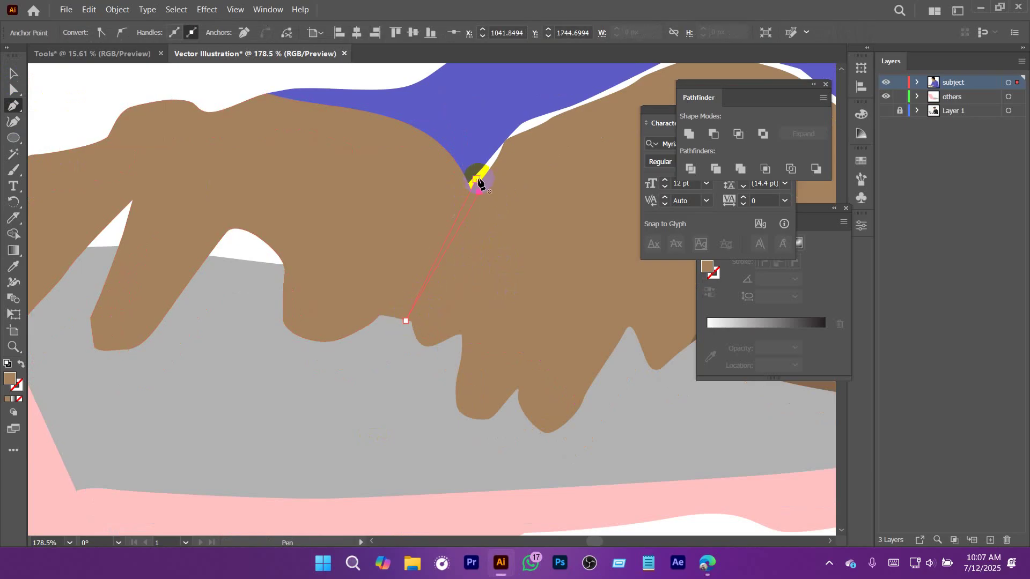
Fit the seam shape's upper anchors to the tip between the hands and darken its fill to a deeper brown.
left_click_drag(453, 186, 524, 240)
left_click(475, 149)
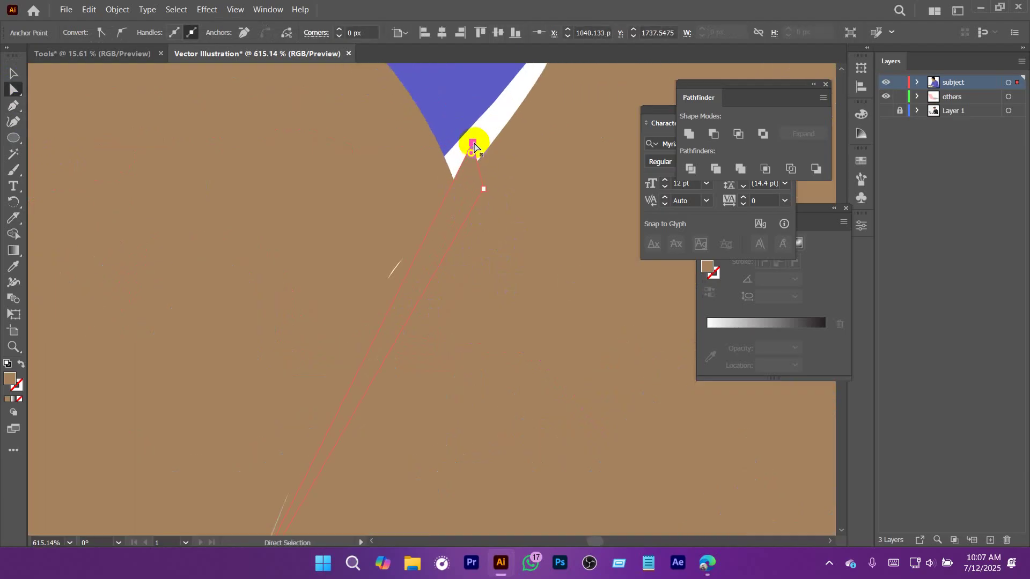
left_click_drag(473, 146, 460, 191)
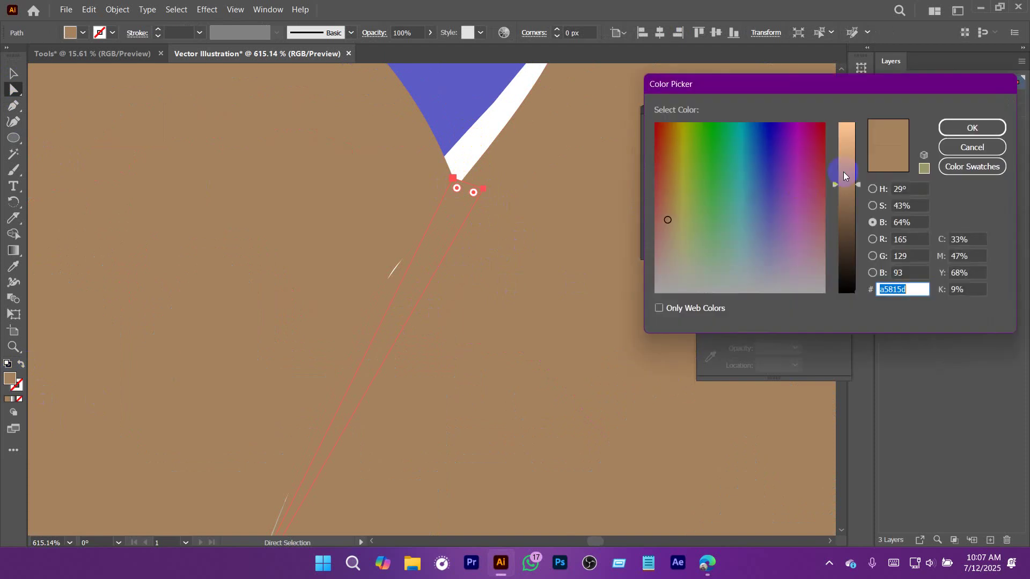
left_click_drag(845, 178, 846, 217)
left_click(971, 133)
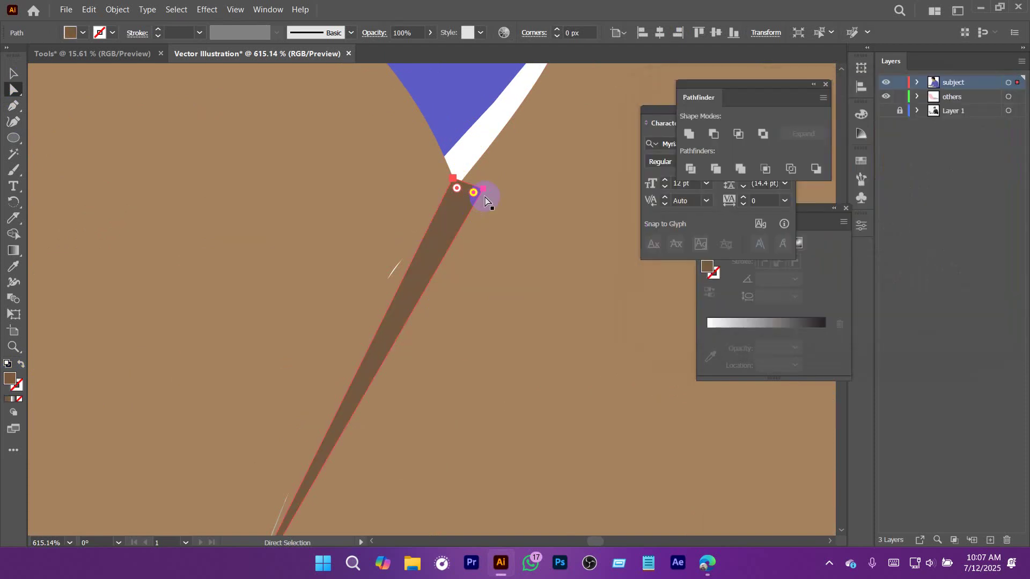
left_click_drag(483, 190, 457, 198)
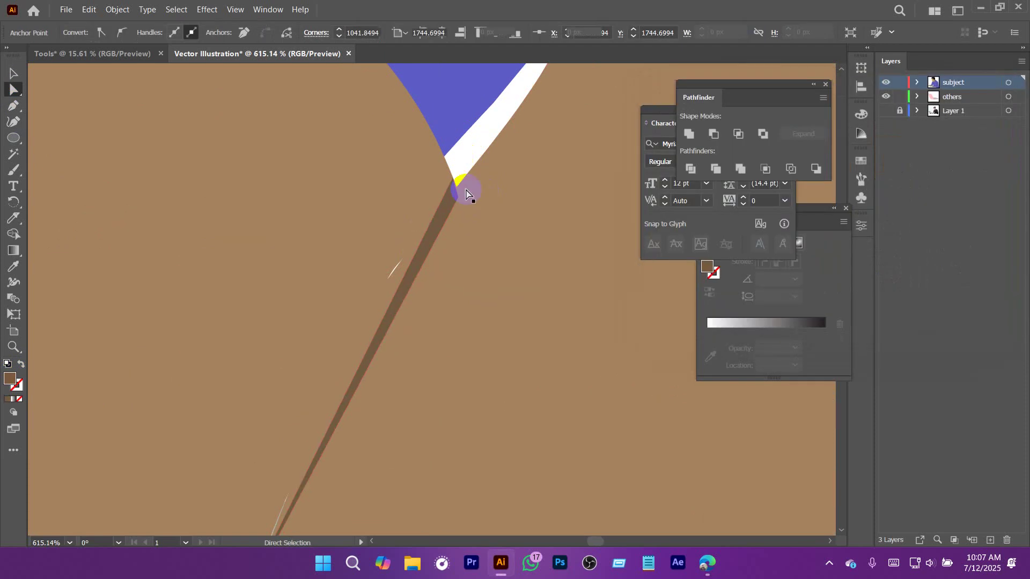
key("ctrl+shift+a")
Pull the blue sleeve's lowest corner and its next edge anchor onto the hands to close the white gap at their junction.
left_click_drag(500, 268, 318, 358)
left_click_drag(414, 359, 405, 289)
left_click_drag(483, 188, 603, 263)
left_click_drag(420, 169, 488, 243)
left_click_drag(487, 243, 501, 279)
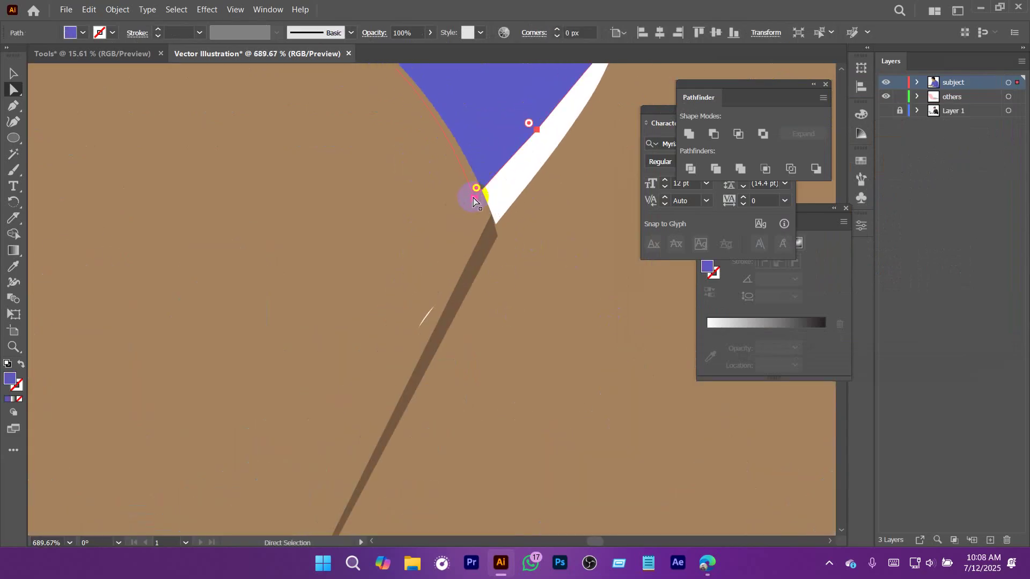
left_click_drag(474, 200, 492, 226)
left_click_drag(573, 148, 398, 355)
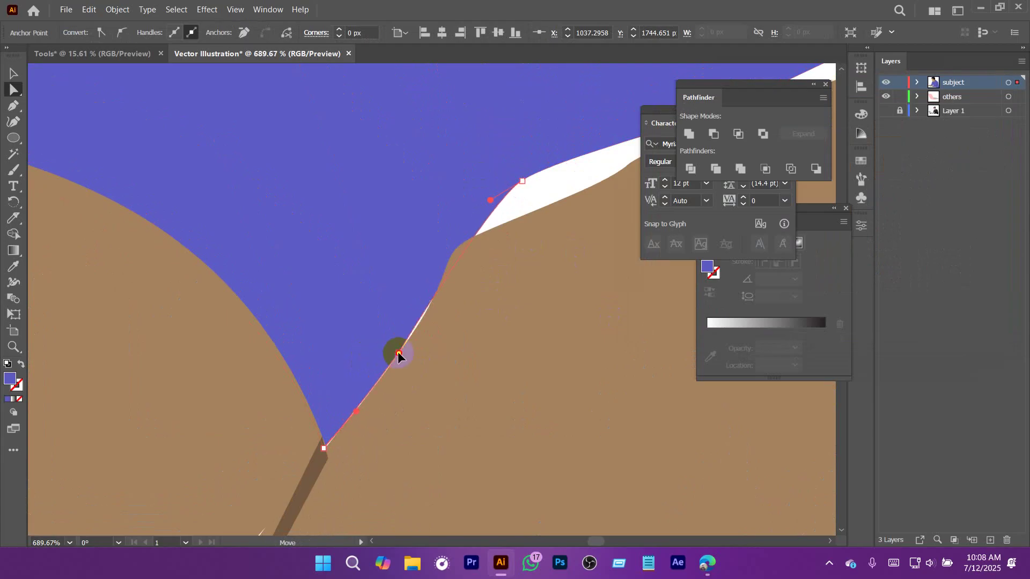
Move the sleeve's edge anchors down beneath the near hand's rising upper edge to cover the white strip there.
left_click_drag(546, 203, 343, 360)
scroll(542, 313, "down", 4)
left_click_drag(552, 325, 372, 327)
scroll(366, 284, "up", 3)
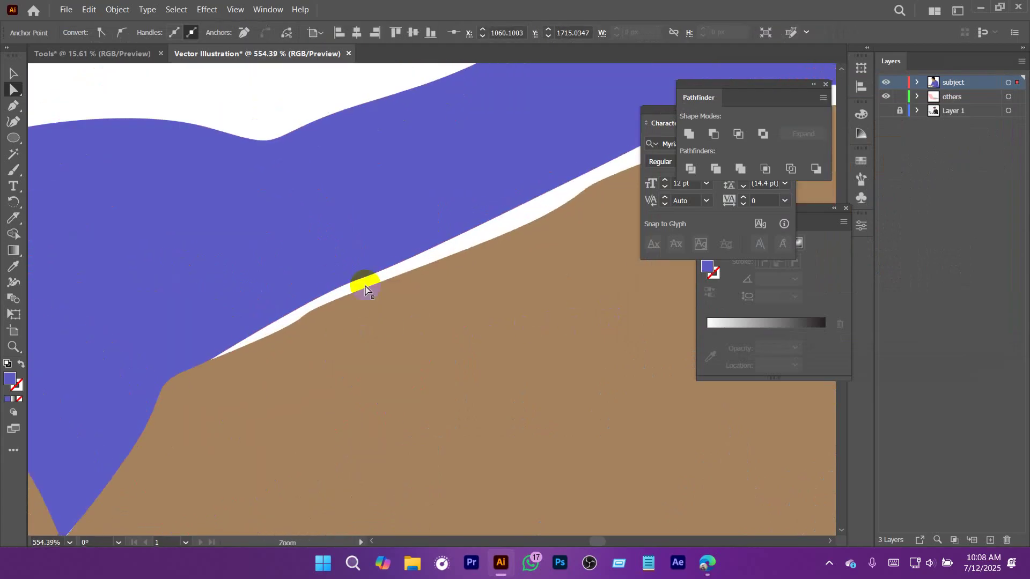
left_click_drag(362, 277, 354, 307)
left_click_drag(501, 278, 97, 375)
left_click(183, 272)
left_click_drag(181, 272, 194, 307)
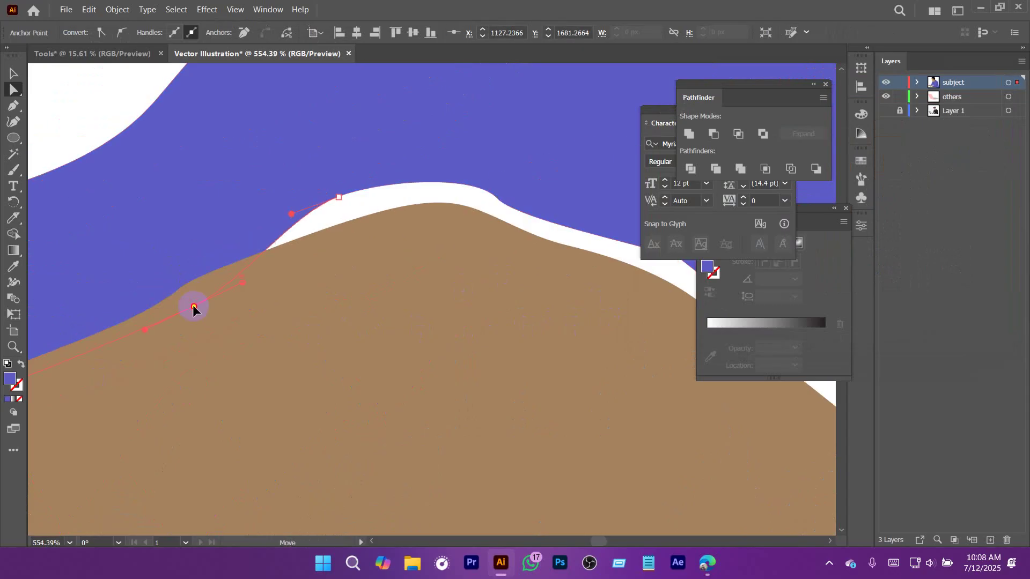
Move the sleeve's edge anchors around the crest of the near hand down behind the hand to cover the white gap.
left_click(339, 199)
left_click_drag(339, 201, 347, 247)
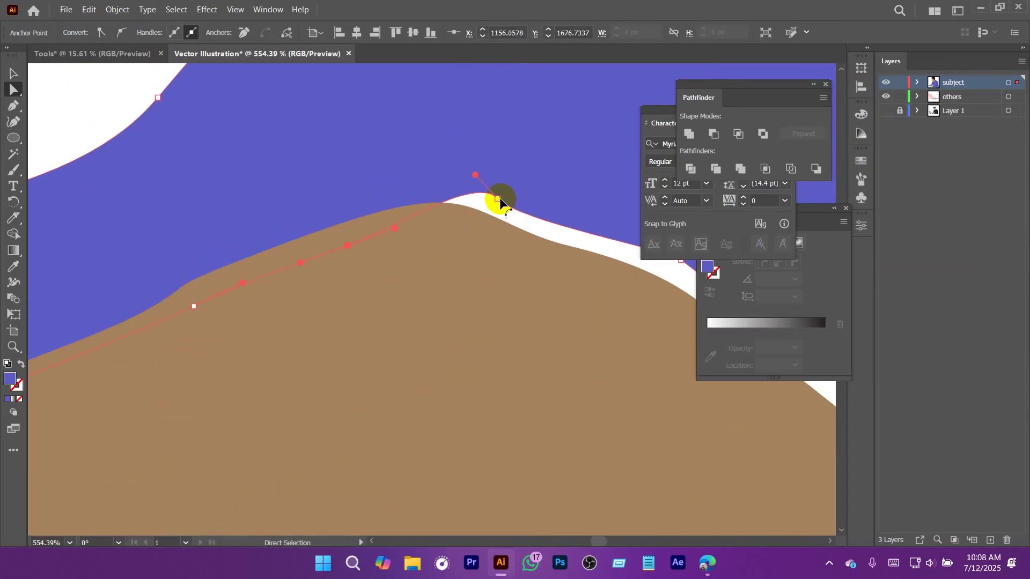
left_click_drag(498, 199, 479, 236)
left_click_drag(522, 269, 235, 268)
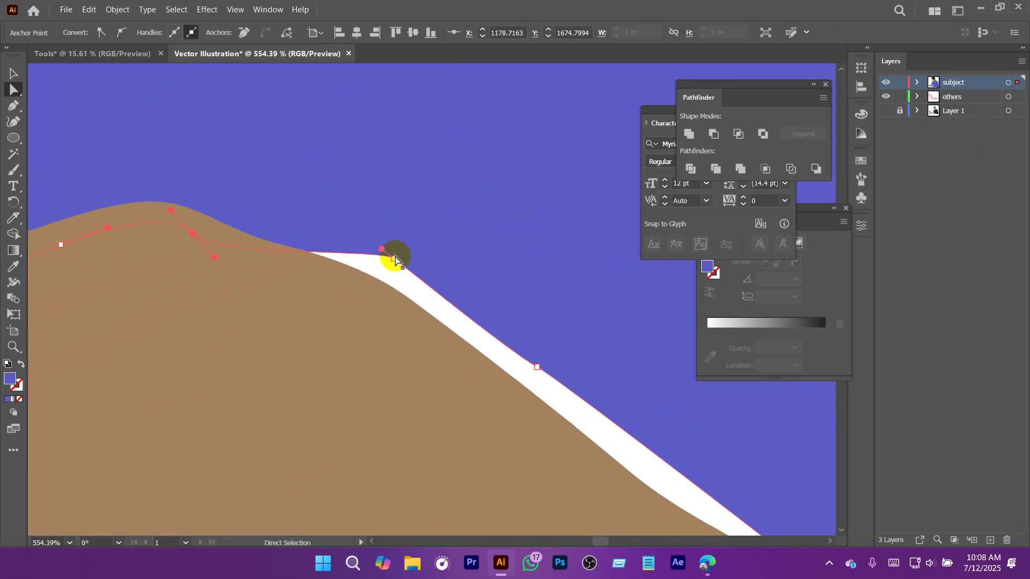
left_click_drag(395, 259, 369, 285)
Move the sleeve's remaining edge anchors and its end corner behind the back of the near hand toward the wrist.
left_click_drag(494, 446, 384, 184)
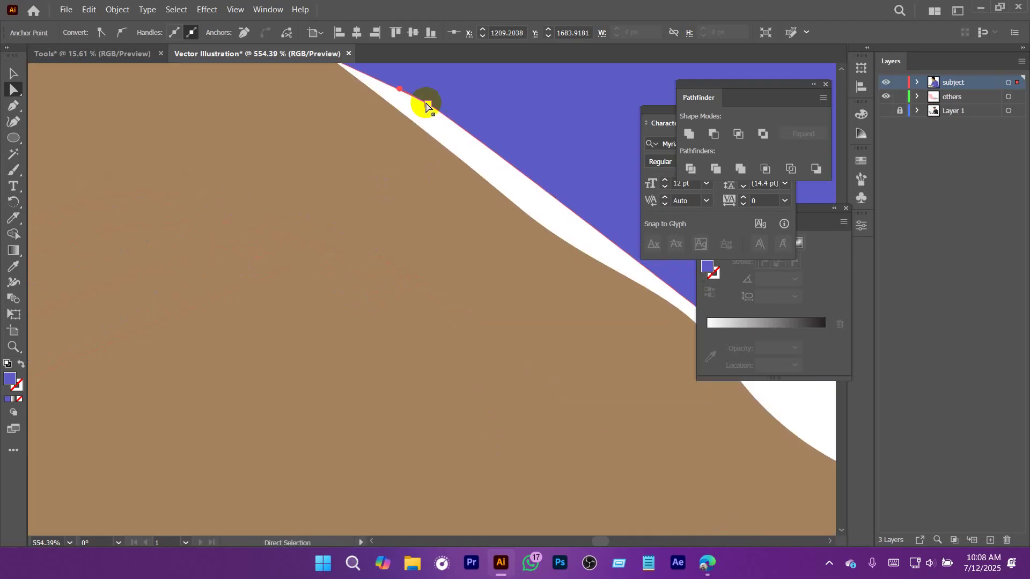
left_click_drag(428, 105, 396, 164)
left_click_drag(506, 259, 163, 162)
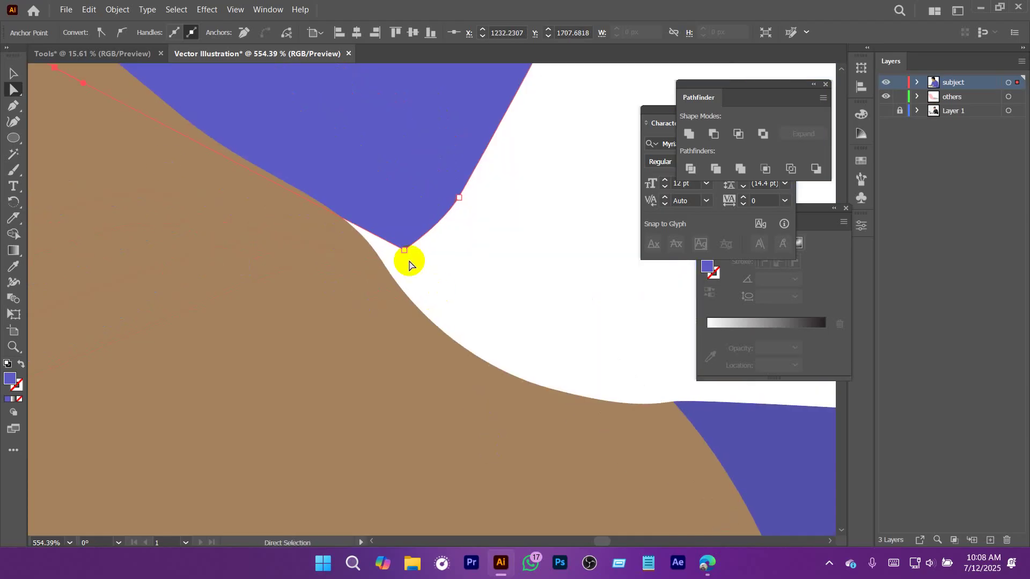
left_click_drag(403, 251, 379, 284)
left_click(570, 273)
Draw a wavy closed fold shape with the Pen tool on the upper part of the near sleeve.
scroll(570, 273, "down", 10)
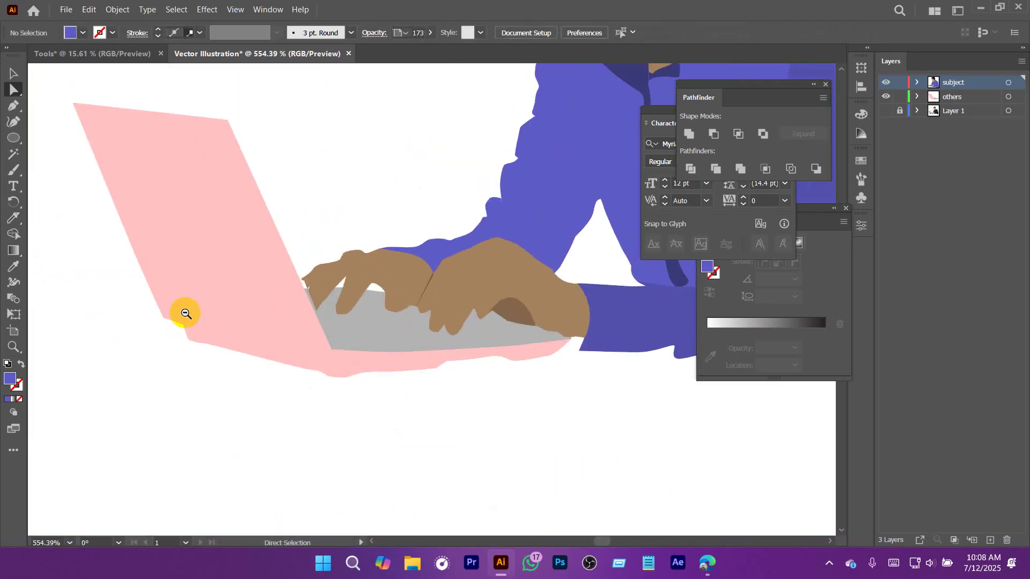
scroll(529, 362, "down", 3)
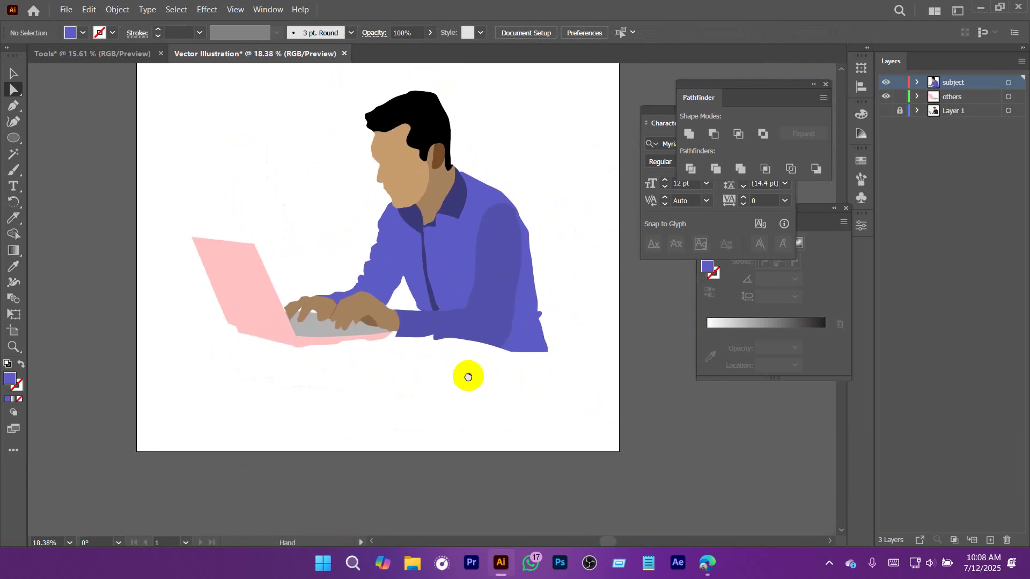
scroll(533, 407, "up", 3)
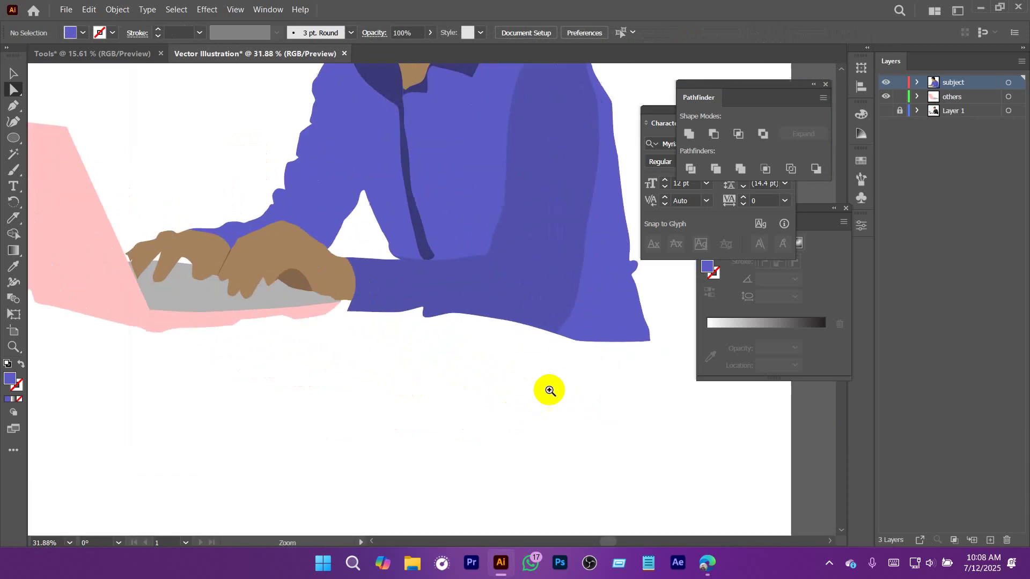
scroll(515, 421, "up", 2)
left_click(498, 188)
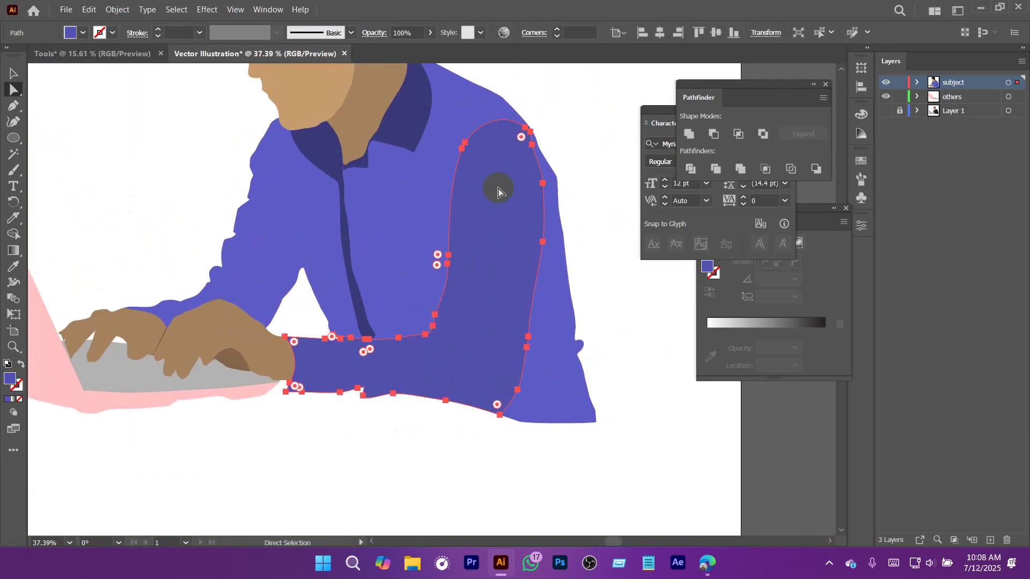
left_click(589, 155)
left_click_drag(593, 145, 524, 161)
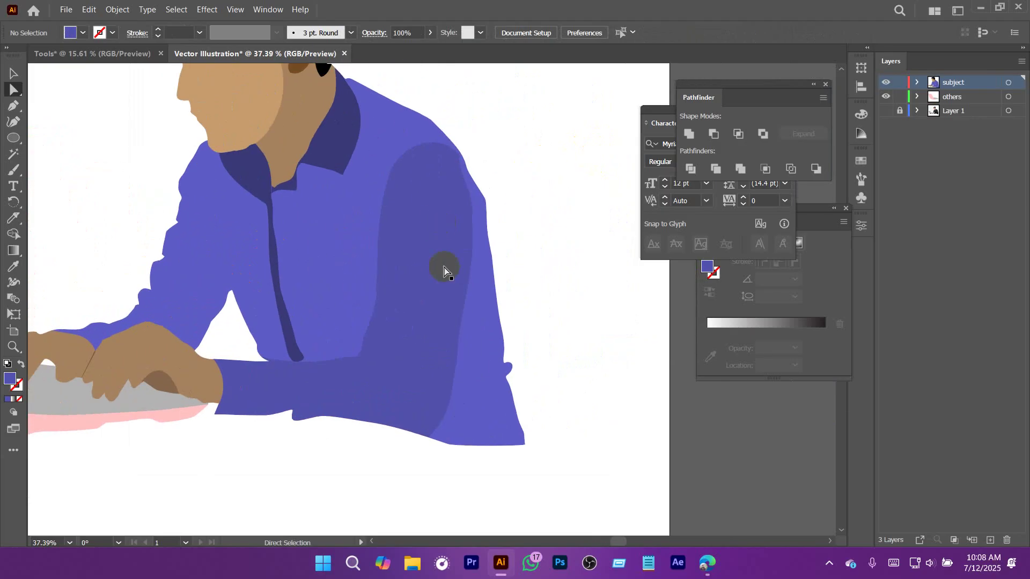
left_click(15, 111)
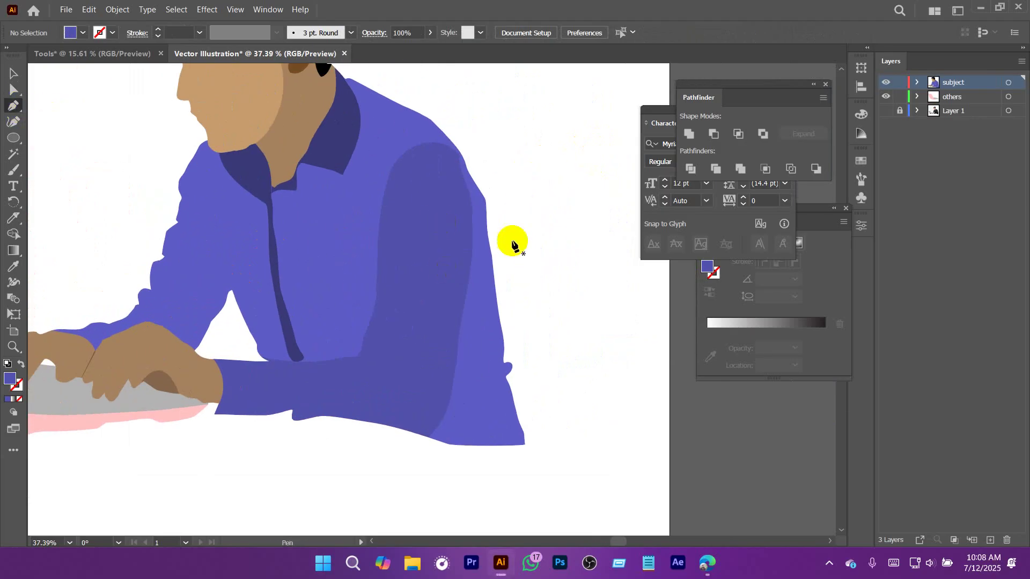
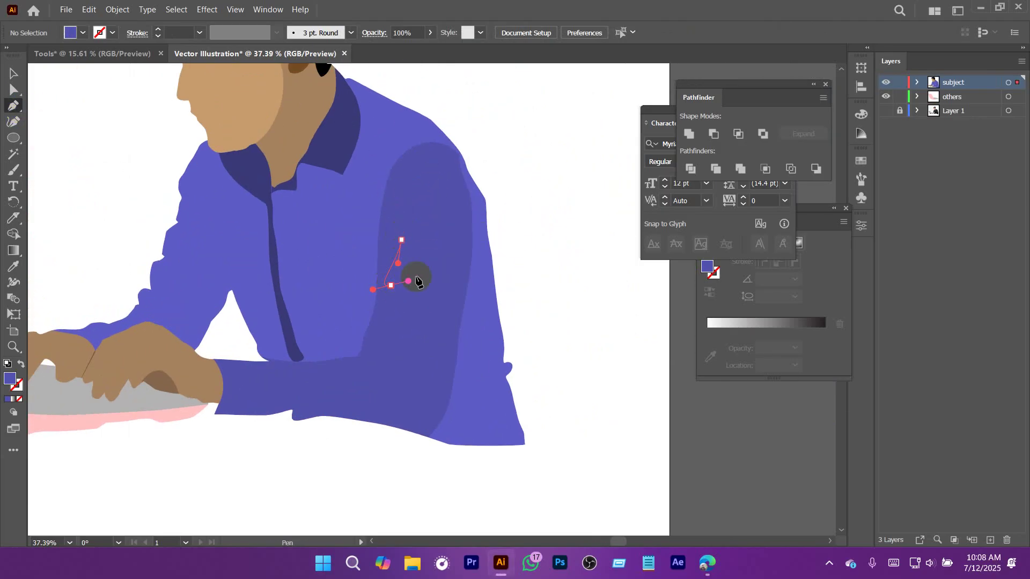
left_click(435, 246)
left_click(434, 163)
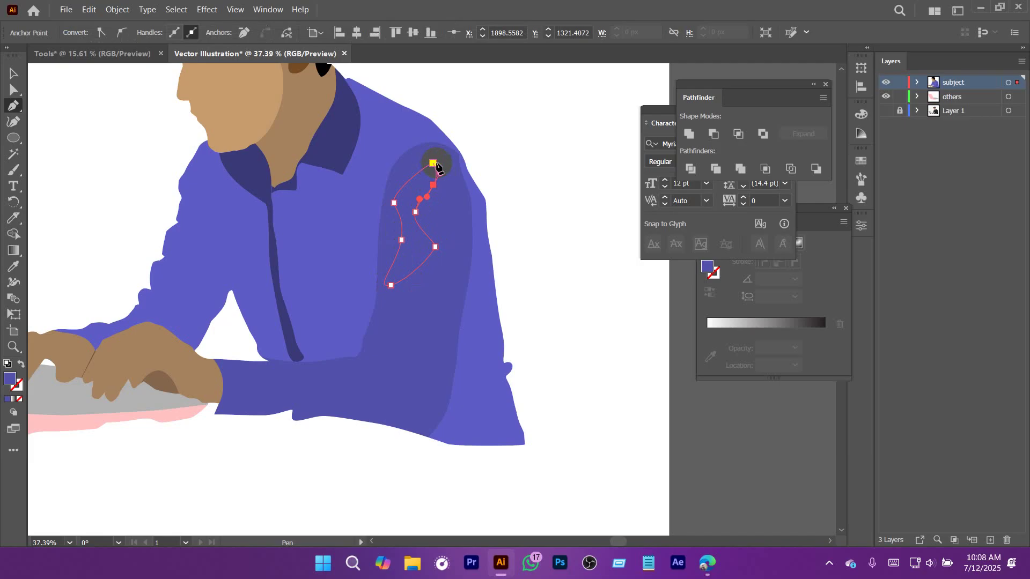
Lighten the sleeve fold's fill to #5a5ab7 and deselect it.
key("i")
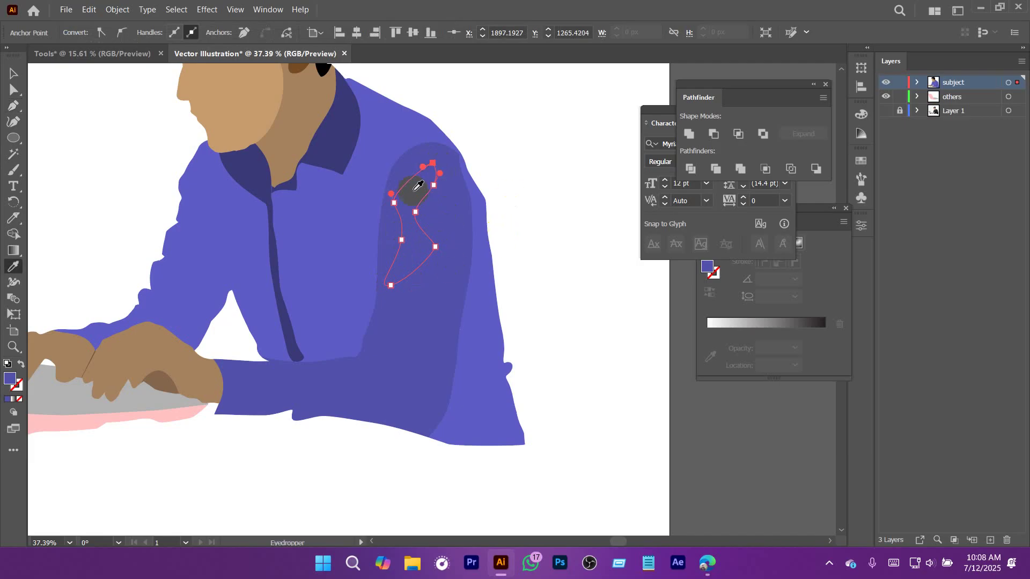
double_click(10, 380)
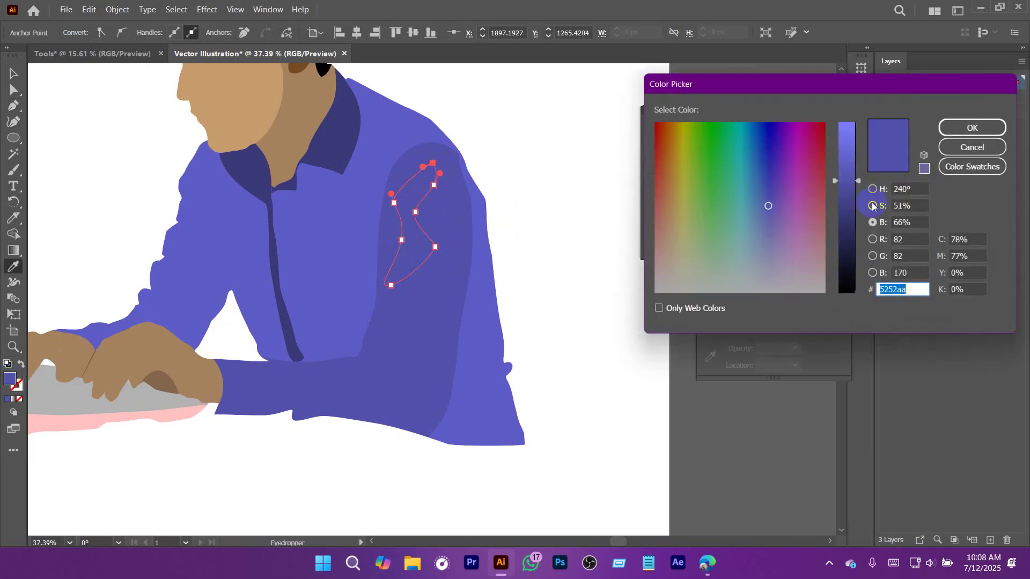
left_click_drag(853, 189, 851, 172)
left_click(966, 132)
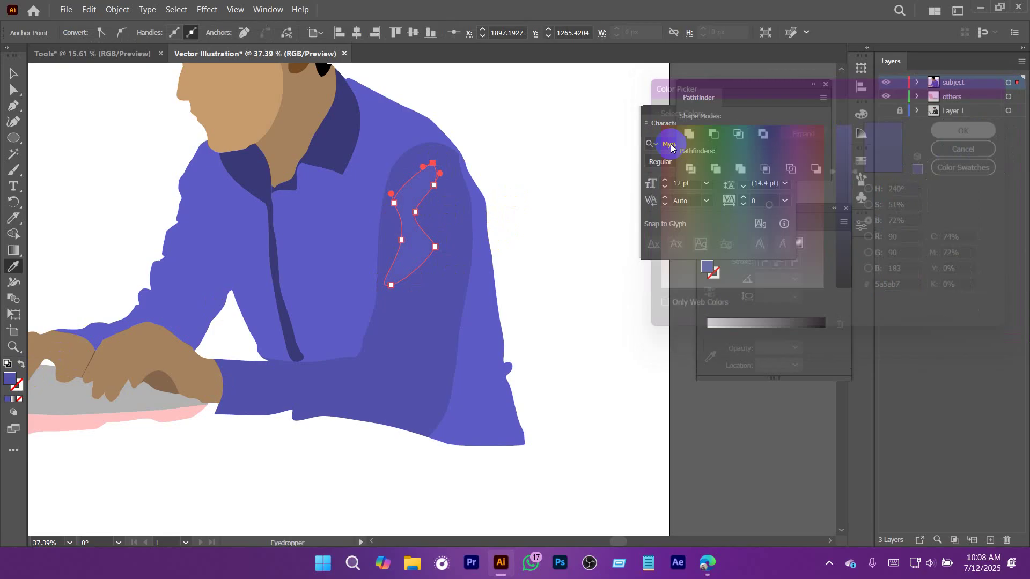
key("a")
left_click(565, 134)
Draw a tall, wavy closed fold shape with the Pen tool on the shirt front between the dark placket and the near sleeve.
left_click_drag(552, 267, 515, 287)
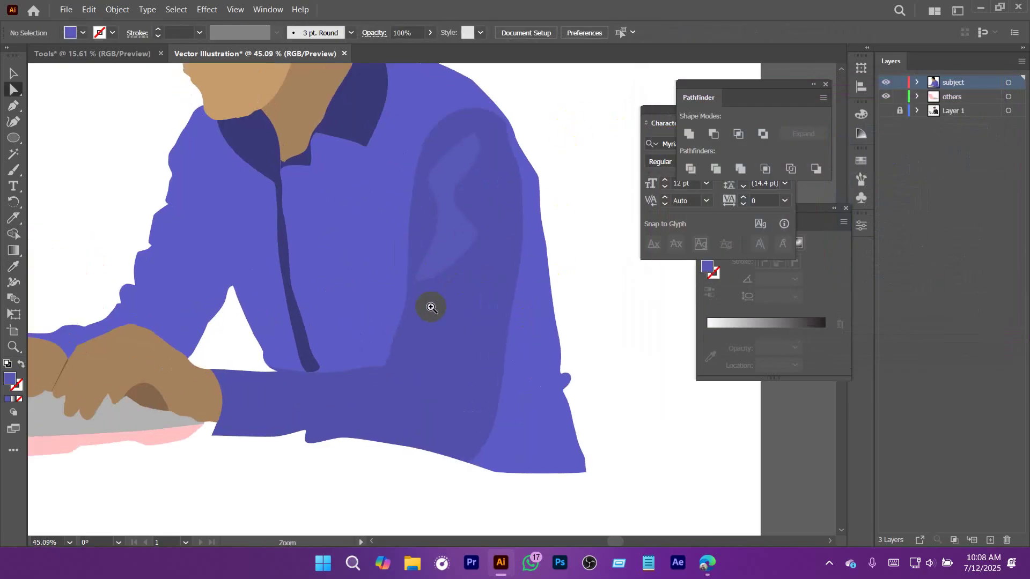
left_click_drag(429, 306, 456, 287)
left_click(350, 238)
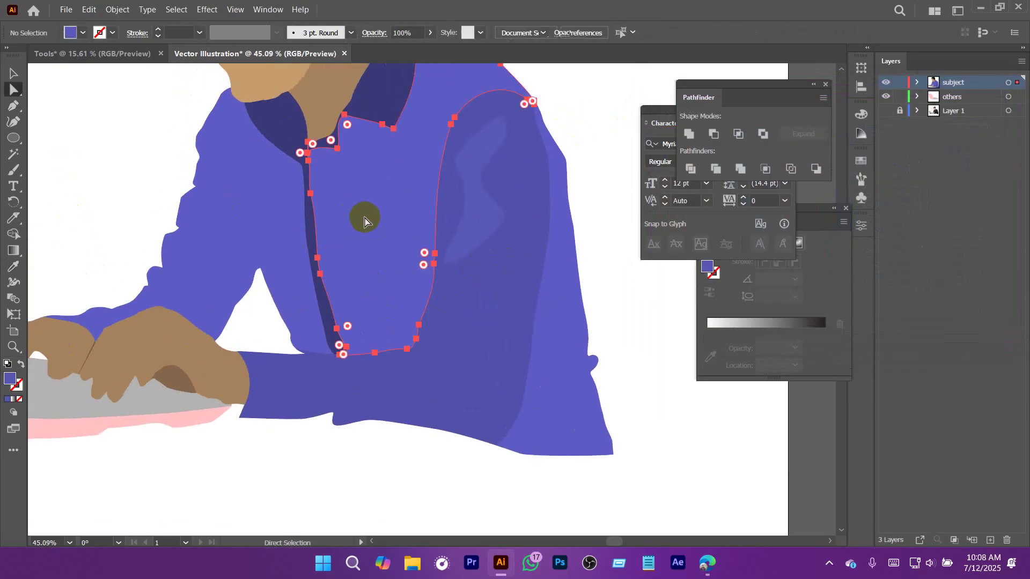
left_click(20, 104)
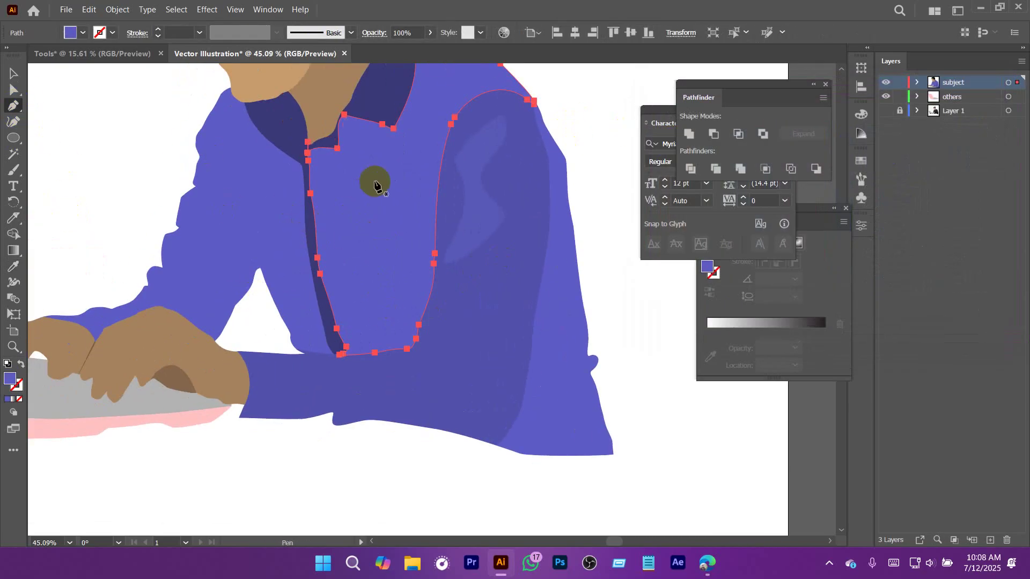
left_click(358, 147)
mouse_move(339, 187)
left_mouse_down()
mouse_move(355, 213)
mouse_move(351, 269)
left_mouse_up()
mouse_move(354, 284)
left_mouse_down()
mouse_move(365, 304)
mouse_move(385, 279)
left_mouse_up()
left_click(378, 262)
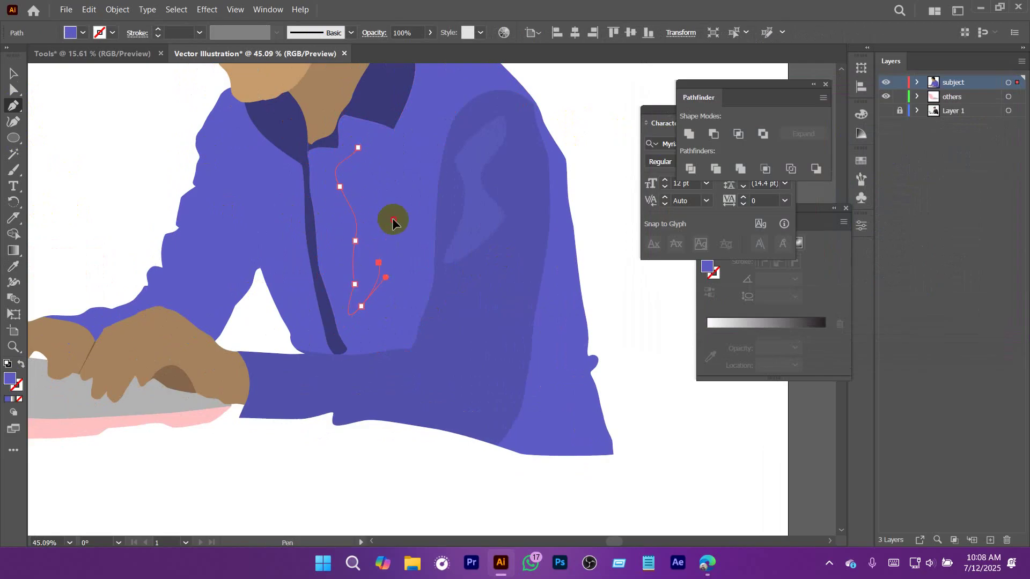
left_click_drag(393, 219, 390, 207)
left_click_drag(373, 179, 373, 170)
left_click(357, 148)
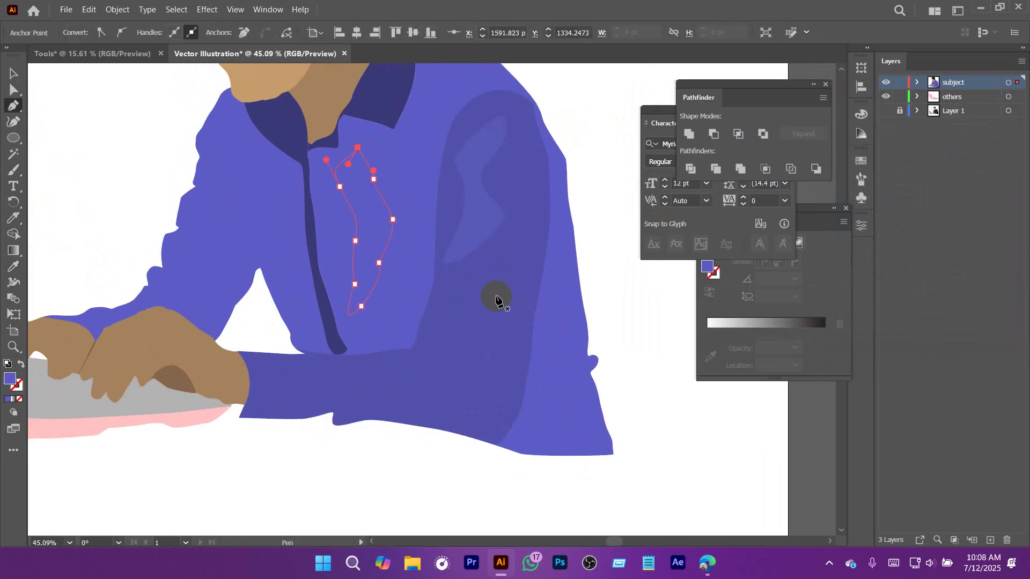
Give the shirt-front fold a slightly darker blue and move three anchors on its sleeve-side edge to narrow its upper half.
key("i")
key("a")
left_click(590, 105)
left_click_drag(504, 302, 531, 302)
left_click(358, 206)
left_click_drag(325, 189, 350, 200)
left_click_drag(361, 143, 327, 132)
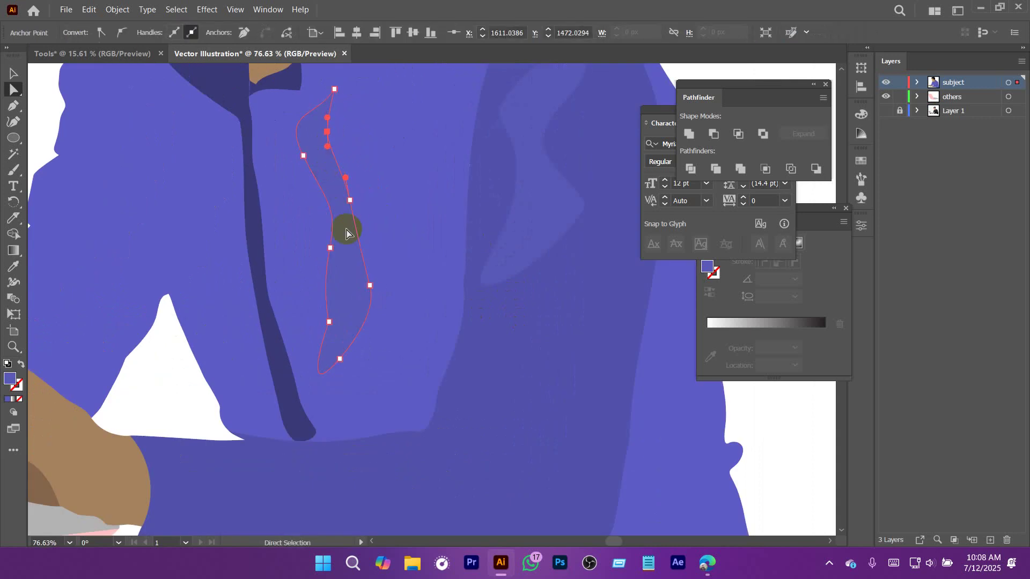
left_click_drag(370, 285, 377, 299)
Darken the shirt-front fold's fill to #5050a5.
key("v")
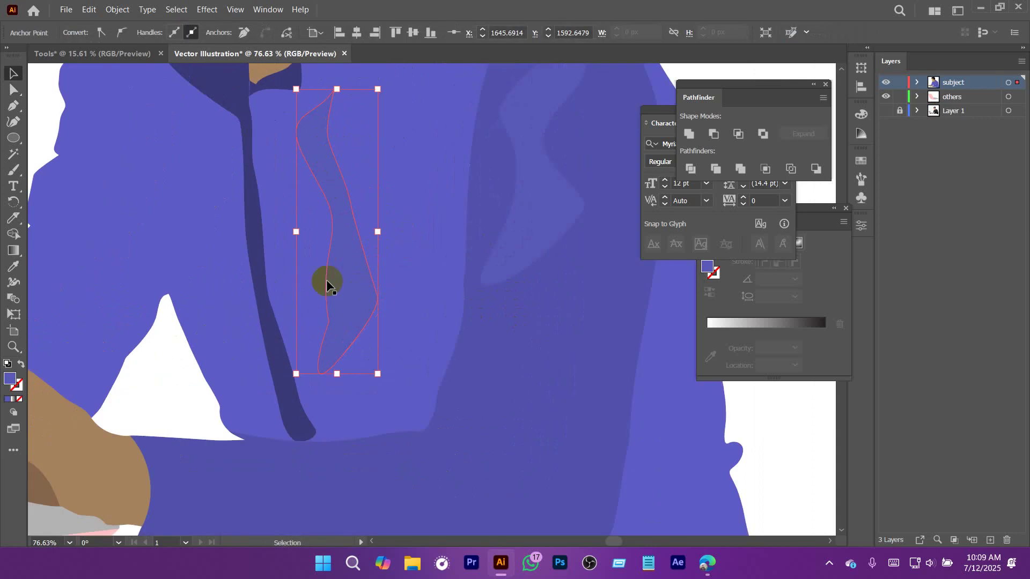
left_click(15, 376)
key("i")
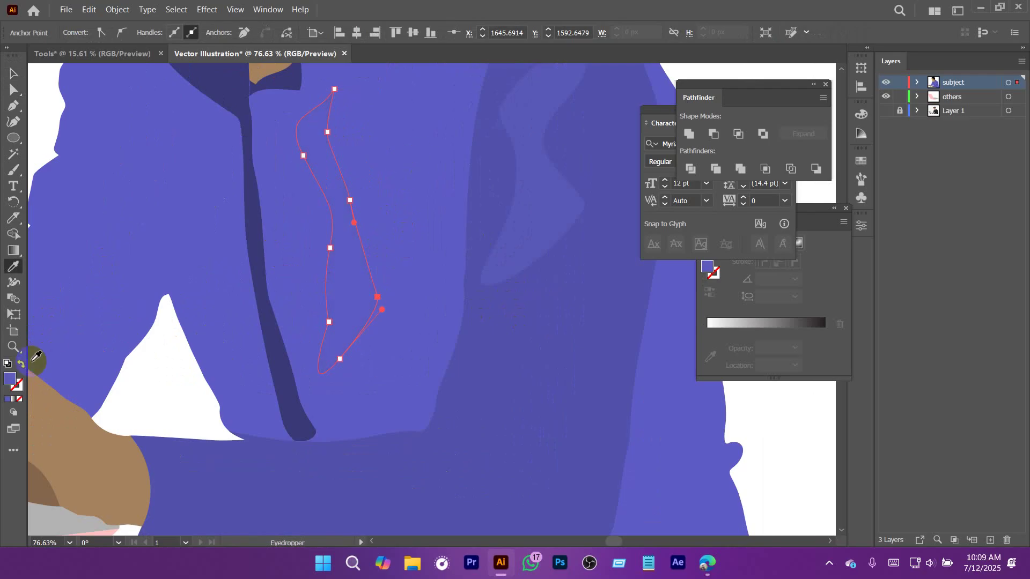
left_click_drag(843, 163, 852, 183)
left_click(950, 130)
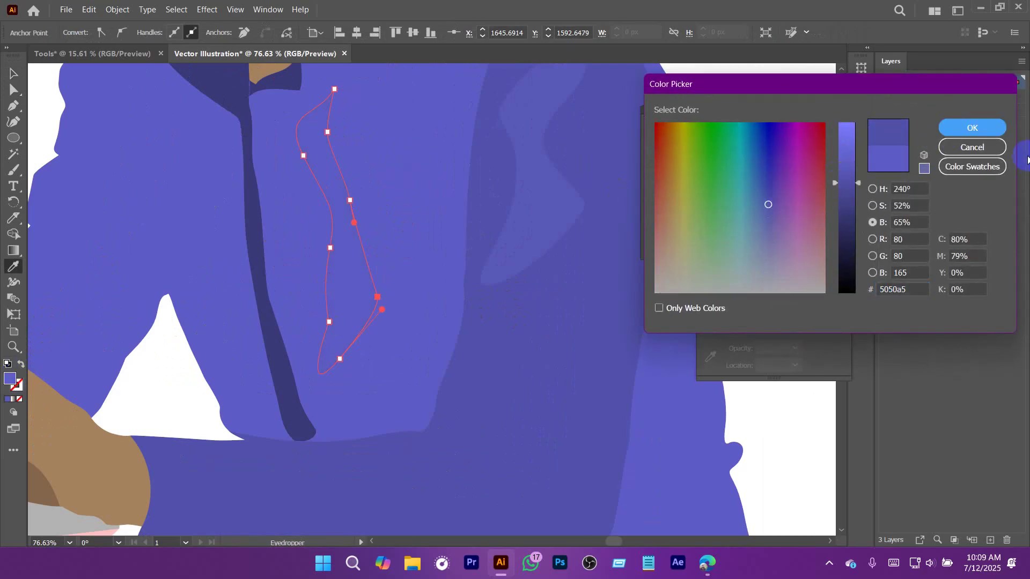
Apply the #5050a5 fill to the shirt-front fold and deselect it.
key("Return")
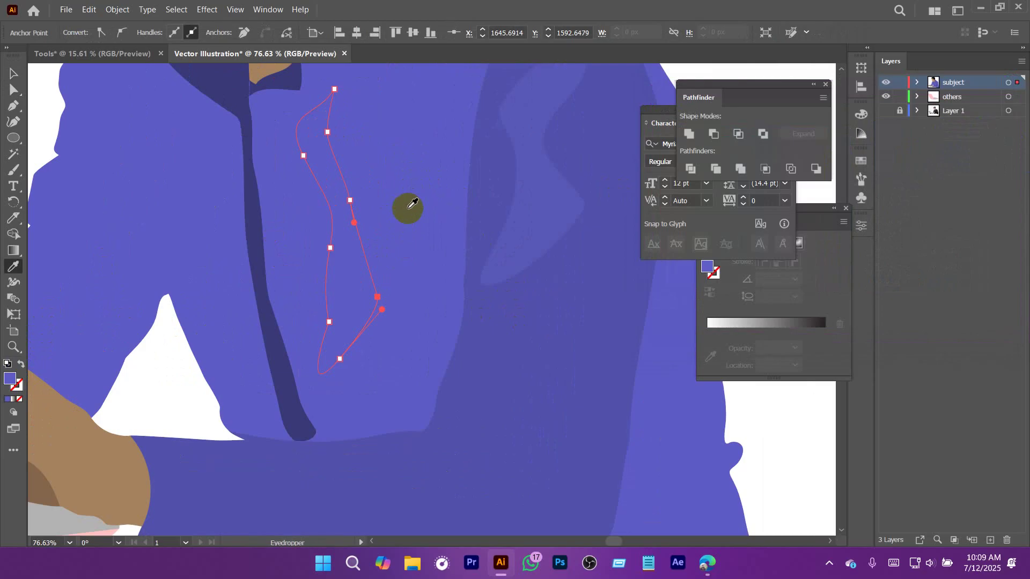
key("v")
key("a")
left_click_drag(415, 202, 265, 290)
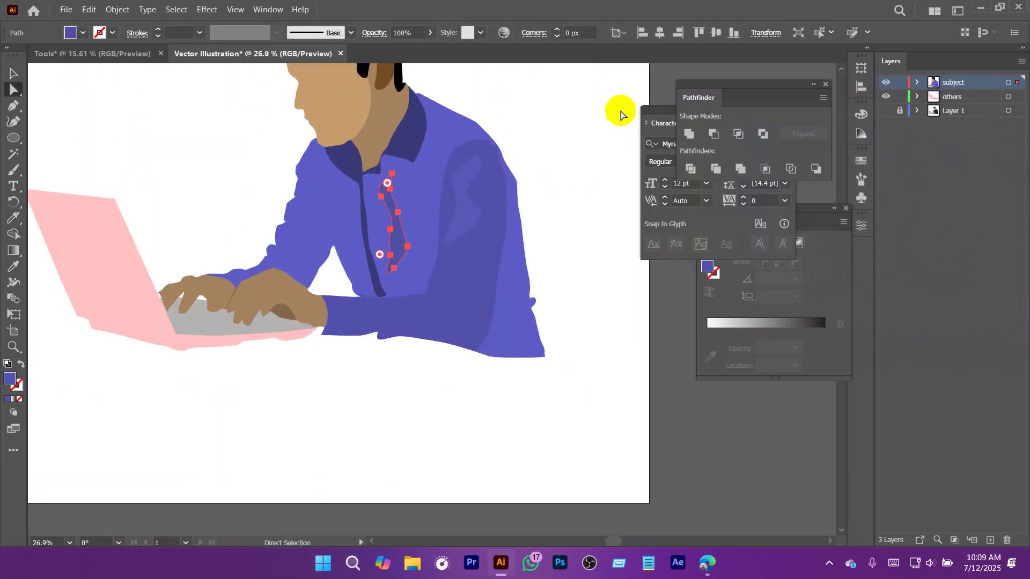
left_click(611, 109)
Draw a thin closed strip with the Pen tool along the outer edge of the near collar, from the shoulder down to the collar tip.
left_click_drag(411, 115, 547, 228)
left_click_drag(478, 175, 464, 258)
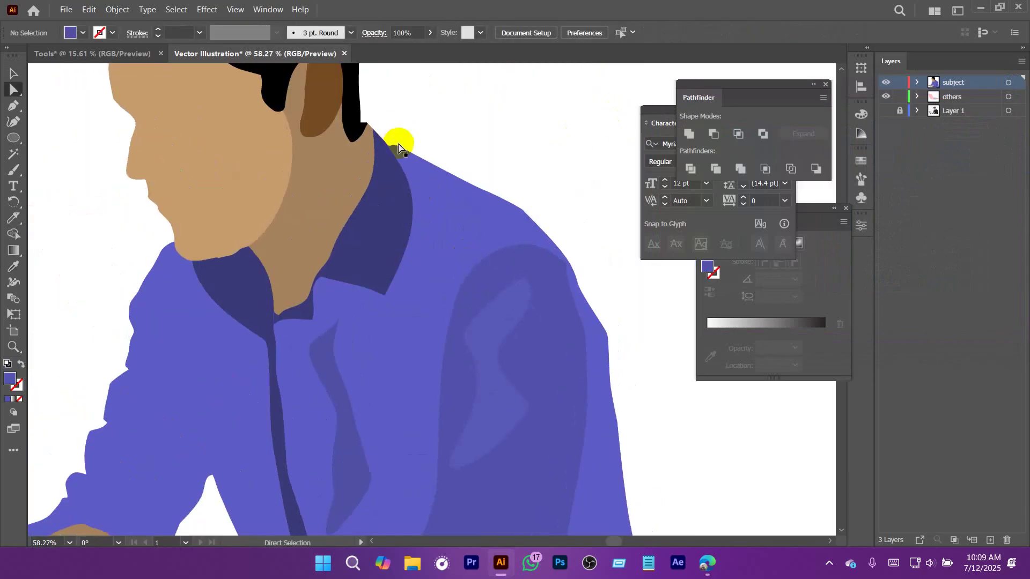
left_click_drag(371, 308, 451, 319)
left_click_drag(454, 273, 464, 340)
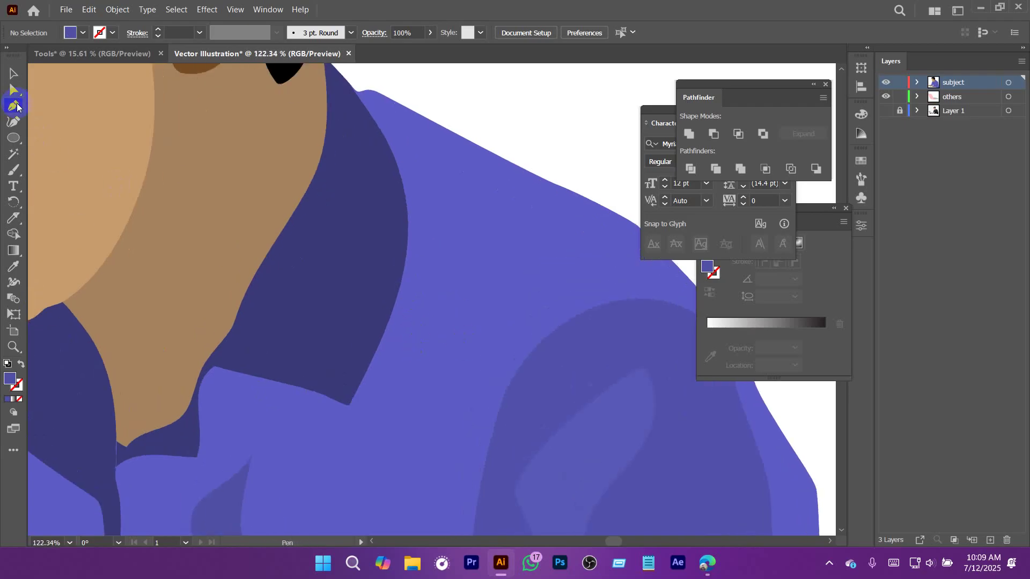
left_click_drag(403, 221, 399, 142)
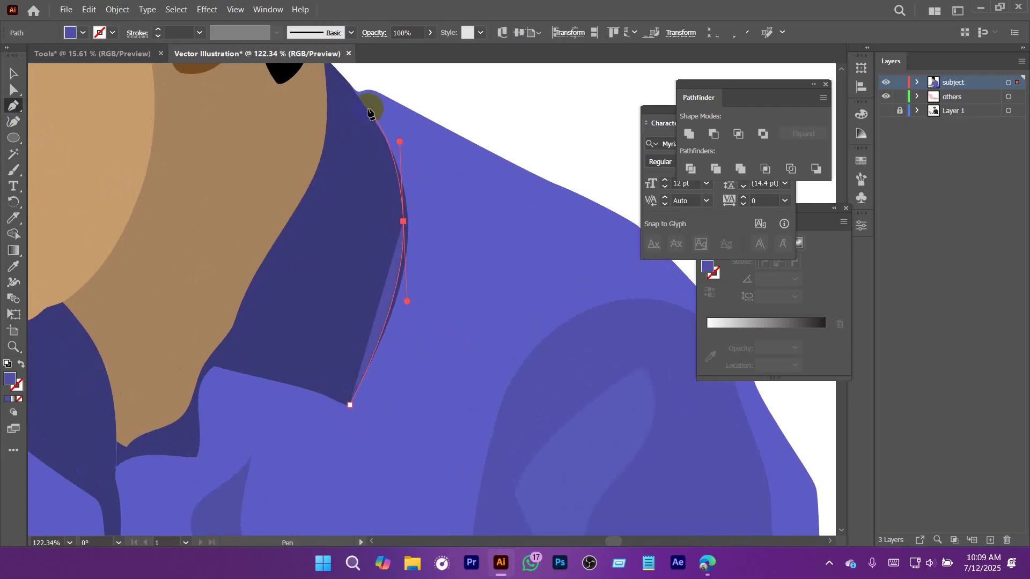
left_click_drag(368, 110, 452, 321)
left_click_drag(392, 151, 406, 193)
left_click_drag(355, 406, 274, 501)
left_click(355, 343)
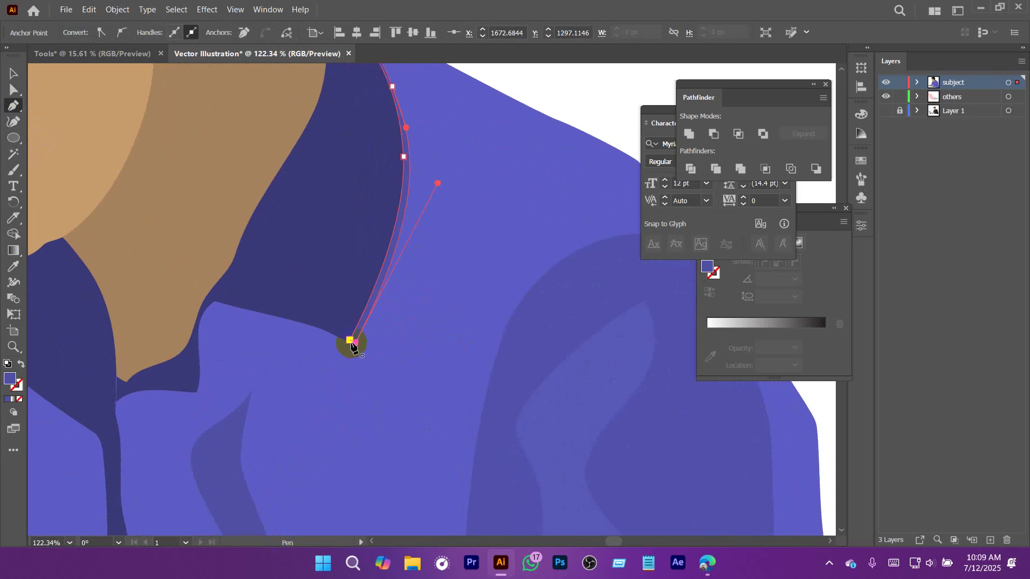
left_click(350, 340)
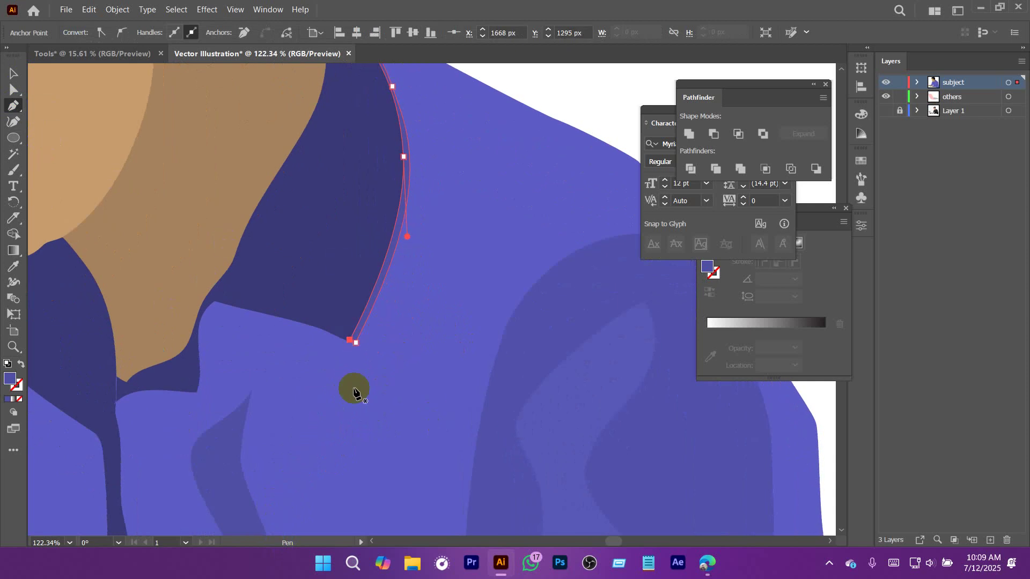
Fill the collar-edge strip with a blue lighter than the shirt and deselect it.
left_click_drag(847, 182, 861, 129)
left_click(944, 130)
key("a")
left_click(611, 99)
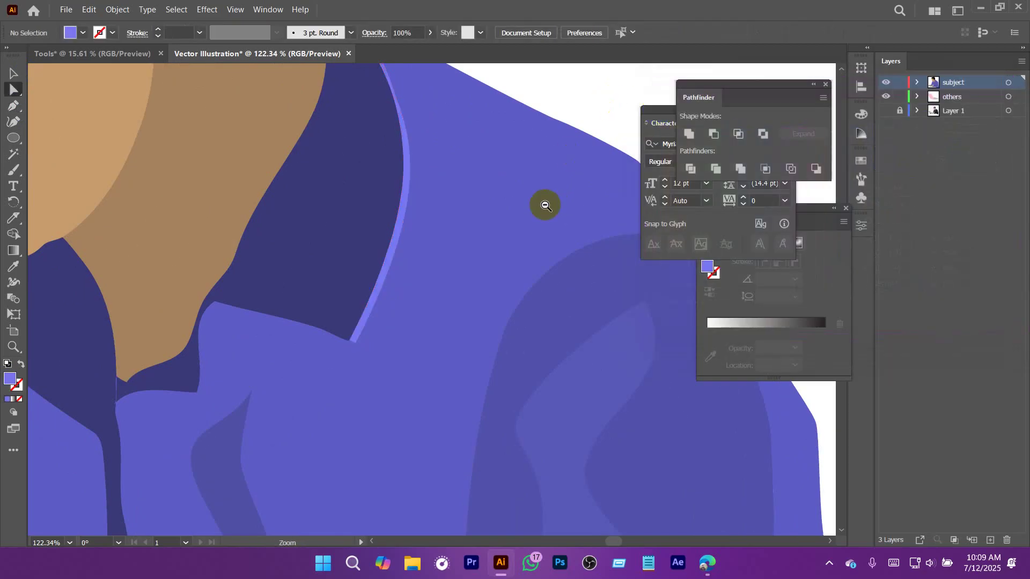
Recolor the pink laptop body with a taupe brown swatch and deselect it.
left_click_drag(544, 206, 402, 264)
left_click_drag(531, 249, 482, 284)
left_click_drag(582, 255, 492, 294)
left_click_drag(499, 332, 453, 256)
left_click_drag(422, 359, 498, 317)
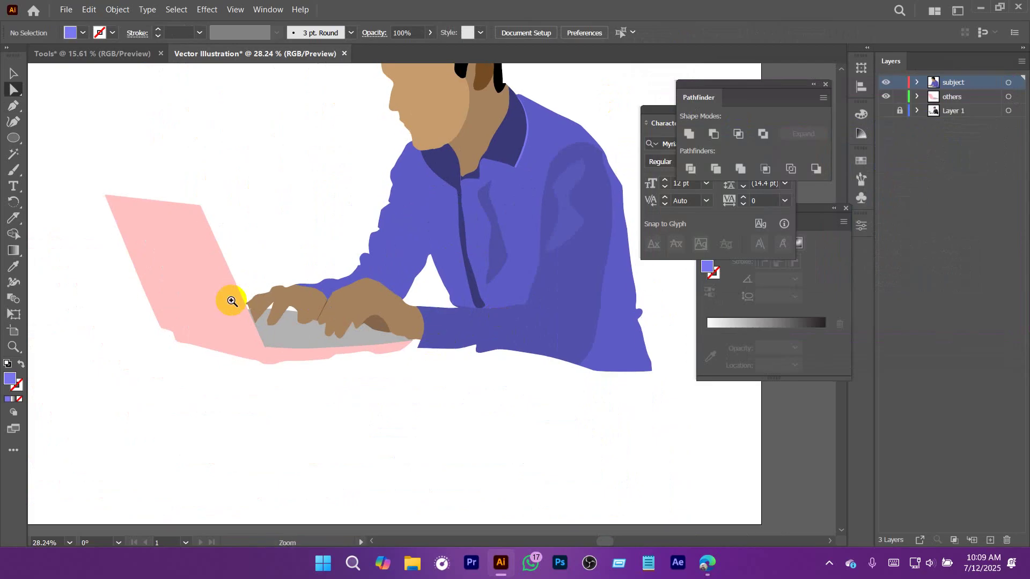
left_click_drag(233, 301, 267, 329)
left_click(204, 275)
left_click(83, 33)
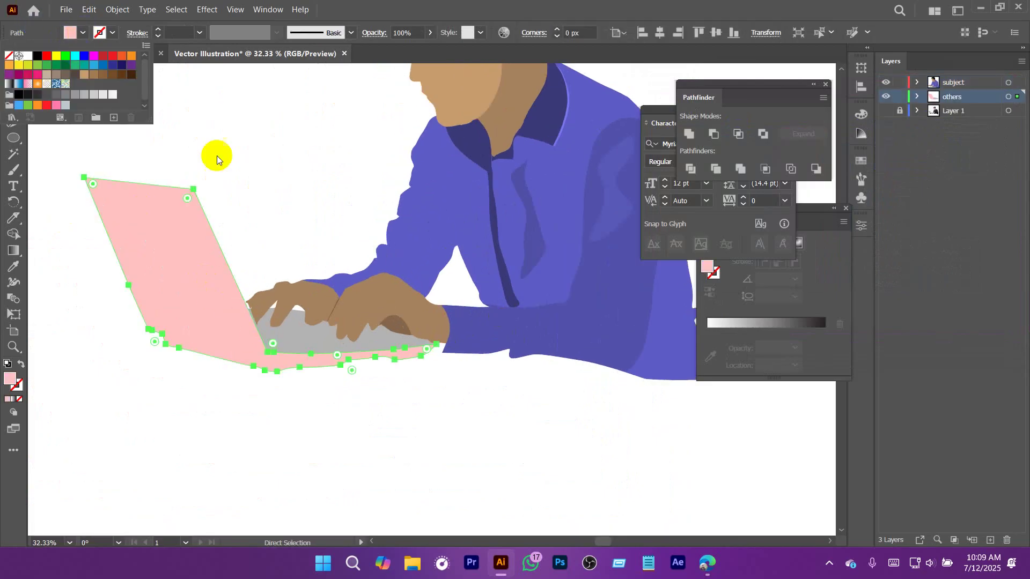
left_click(57, 75)
left_click(250, 160)
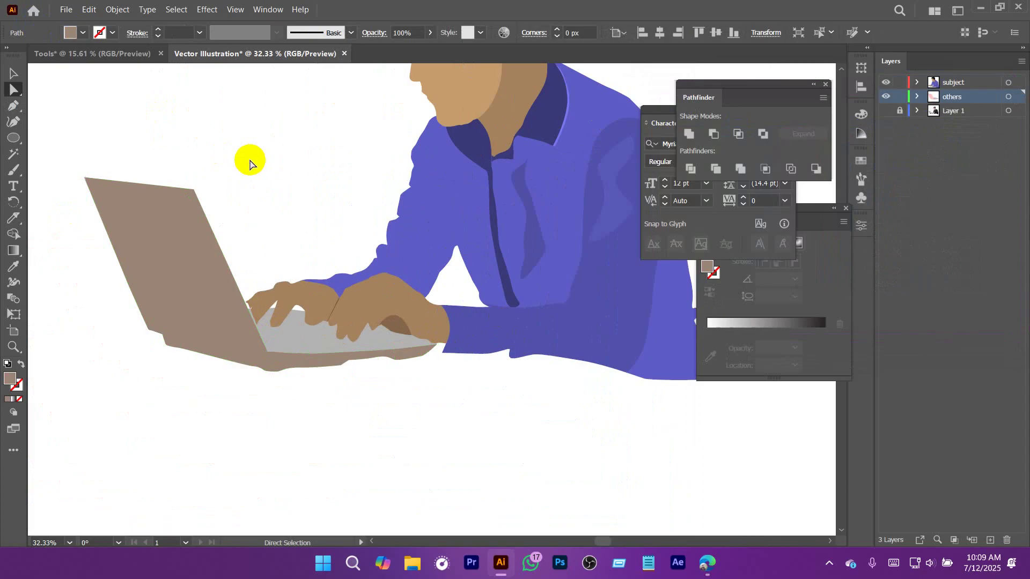
left_click(300, 395)
Draw a small ellipse near the middle of the laptop lid, fill it with white and deselect it.
left_click_drag(253, 308, 652, 429)
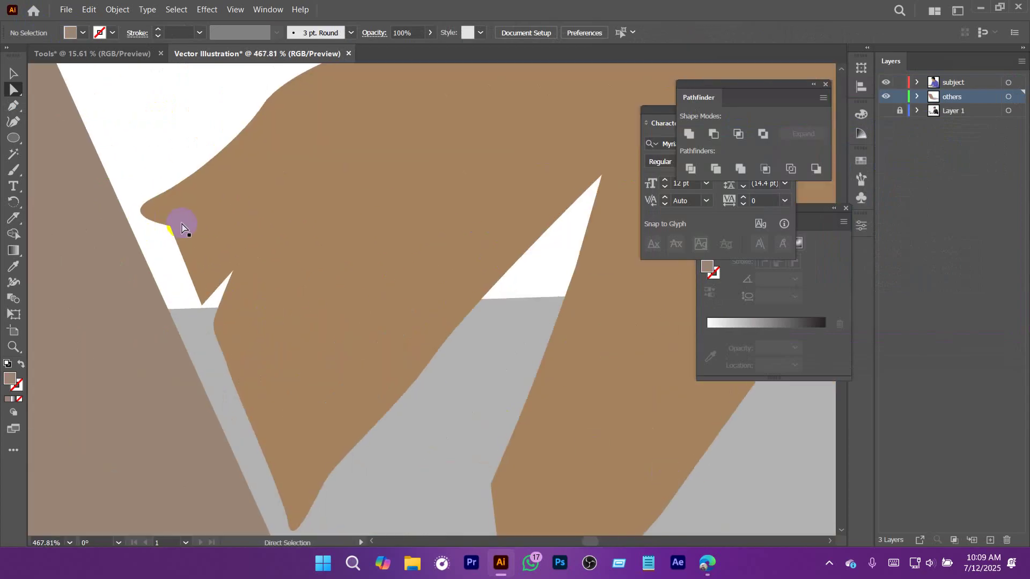
left_click_drag(419, 267, 35, 253)
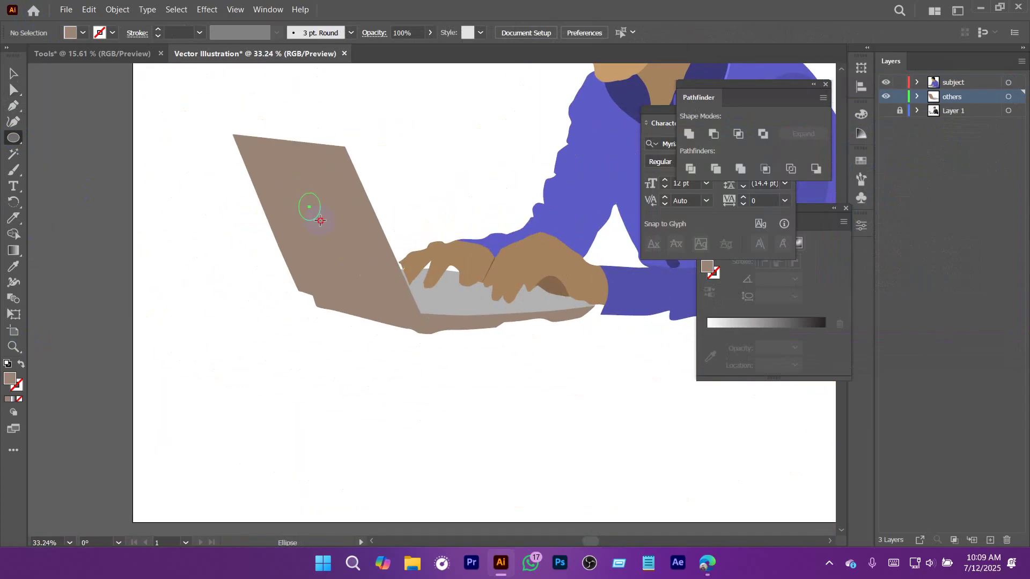
key("i")
left_click_drag(320, 220, 386, 254)
left_click(391, 134)
key("v")
left_click(417, 136)
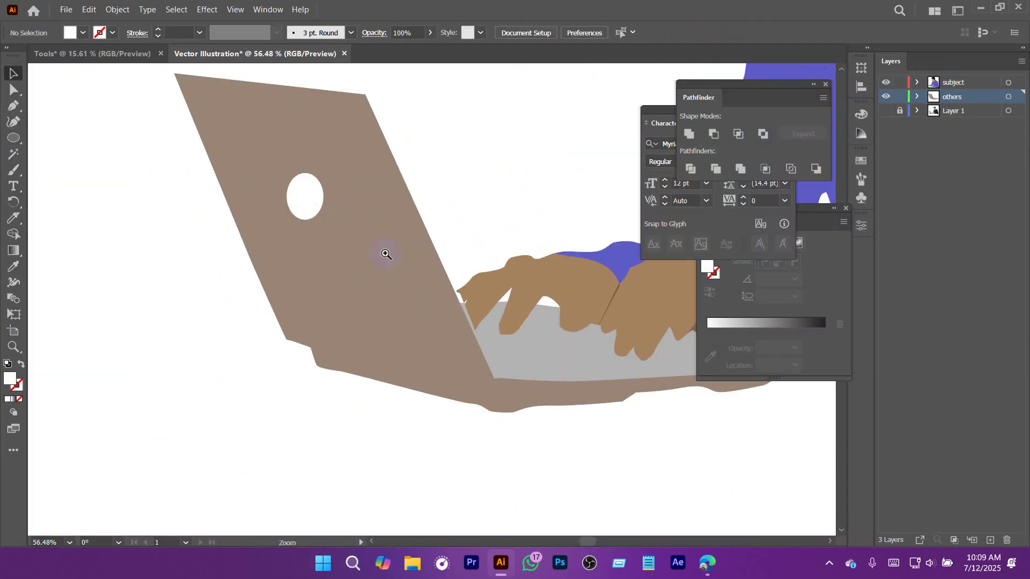
Make the white ellipse on the lid wider and flatter, and pull its top anchor up and to the left into an irregular logo shape.
left_click_drag(305, 173, 341, 229)
key("a")
left_click(329, 204)
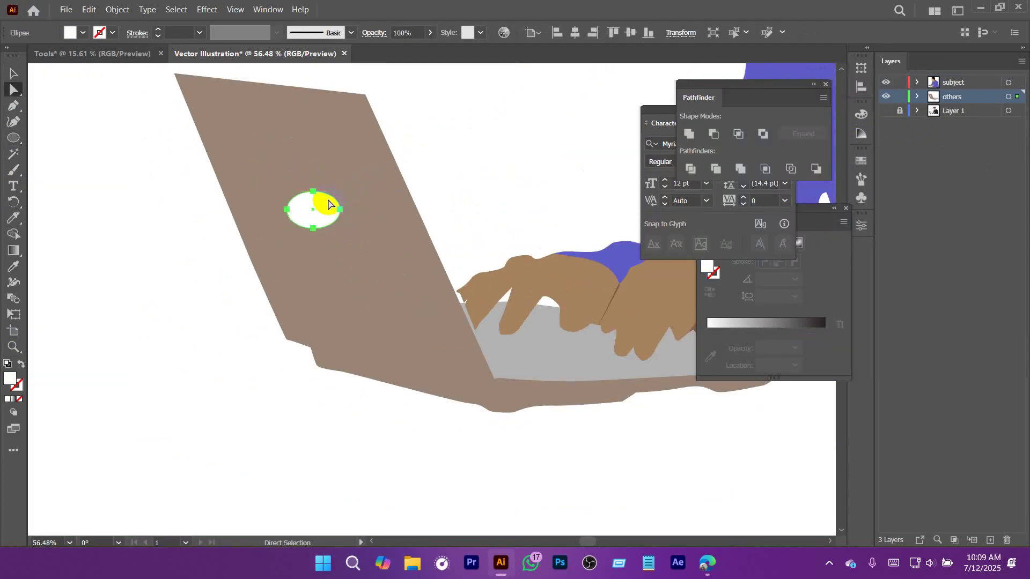
left_click(314, 192)
left_click_drag(294, 182, 293, 183)
left_click(466, 149)
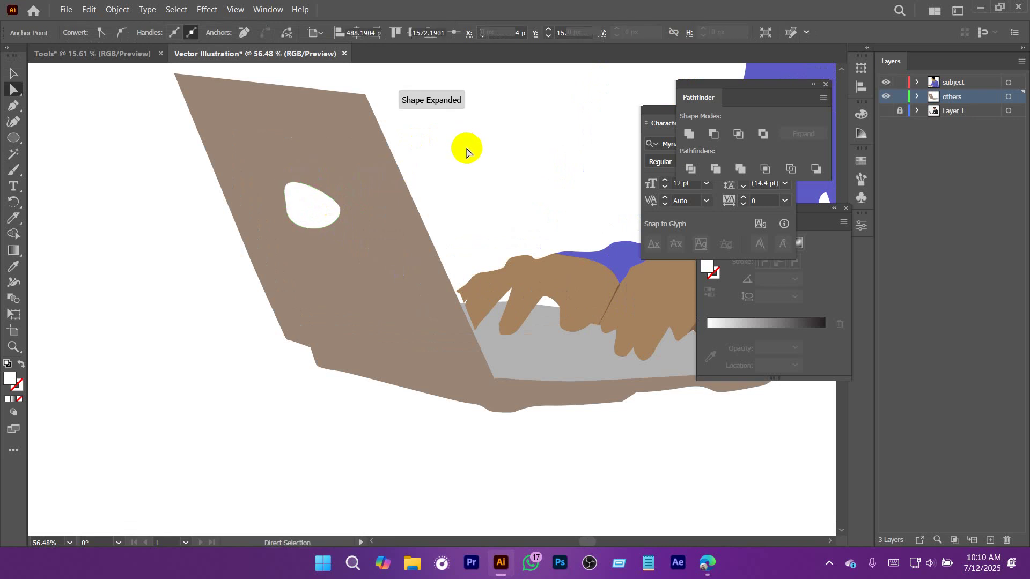
Draw a rectangle for the table across the artboard's full width, from the laptop base to just below the artboard.
left_click_drag(540, 158, 186, 293)
left_click_drag(461, 319, 447, 370)
key("v")
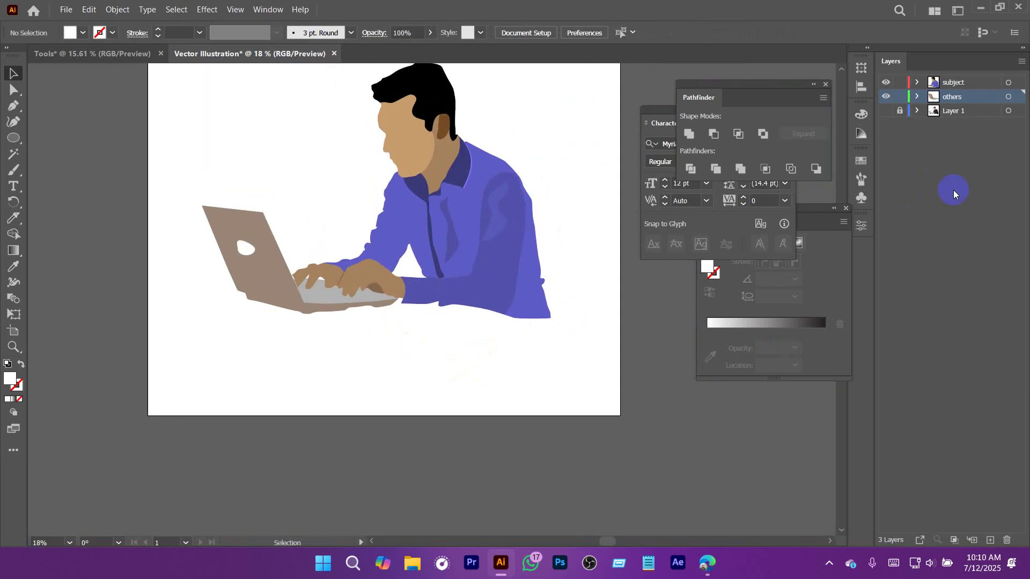
left_click(960, 205)
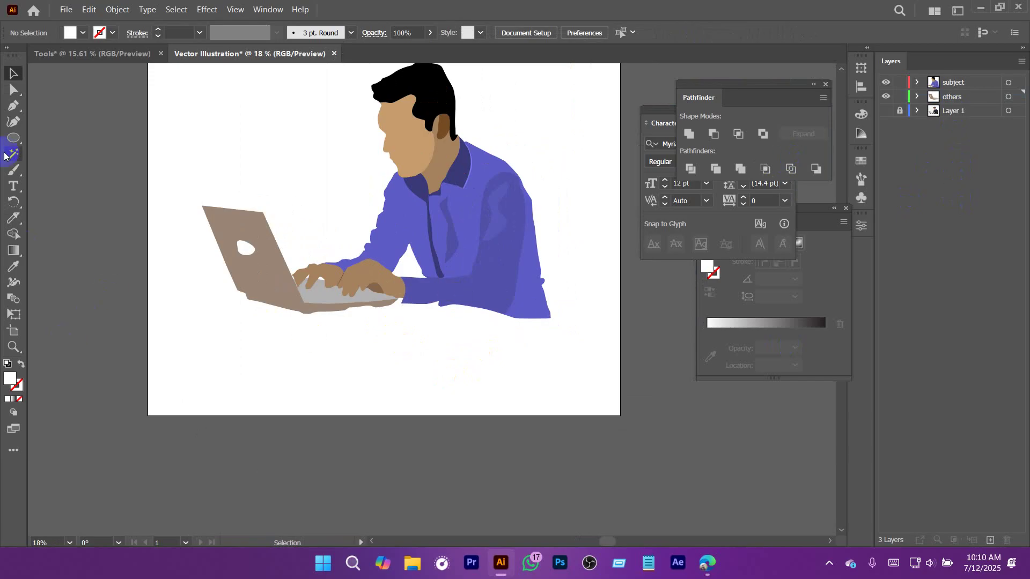
left_click_drag(17, 138, 69, 138)
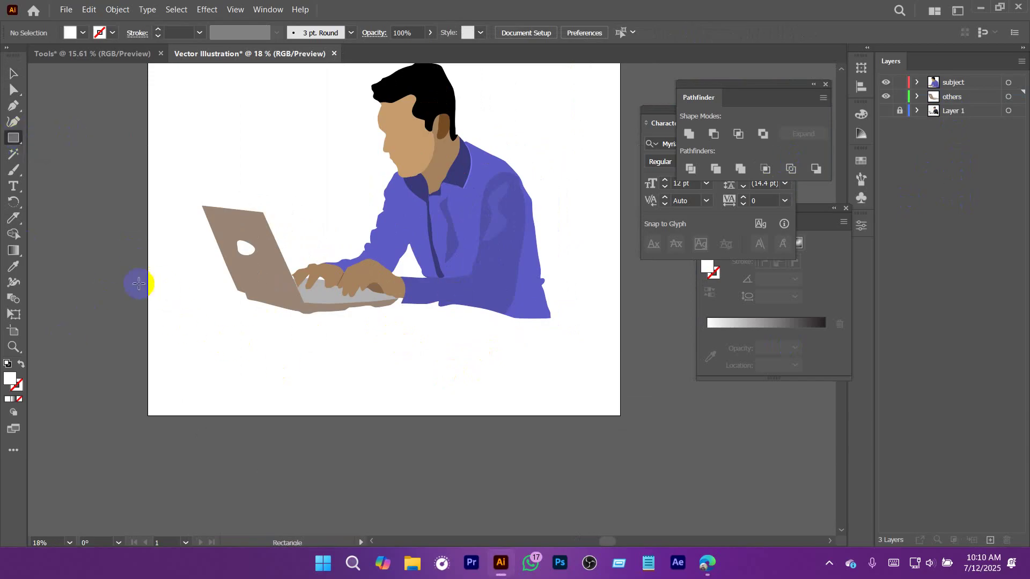
left_click_drag(141, 288, 626, 436)
Fill the table rectangle with a dark navy swatch and deselect it.
key("i")
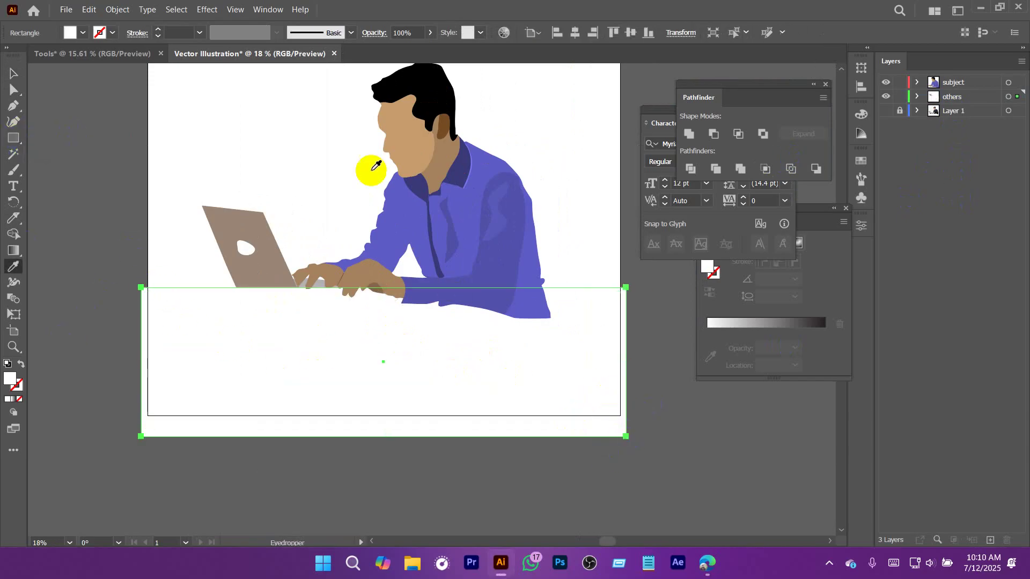
left_click(97, 33)
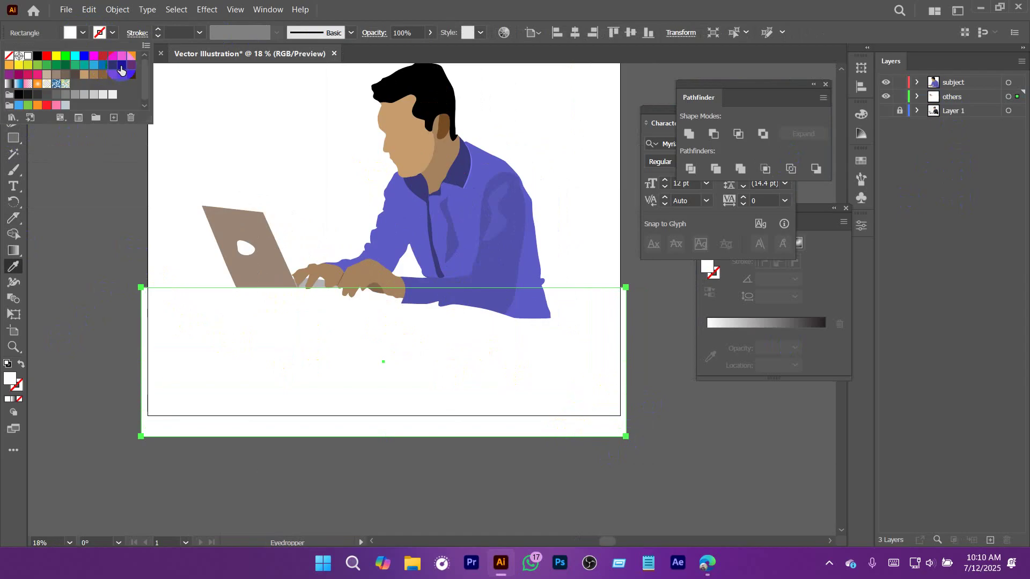
left_click(121, 69)
key("a")
left_click(292, 142)
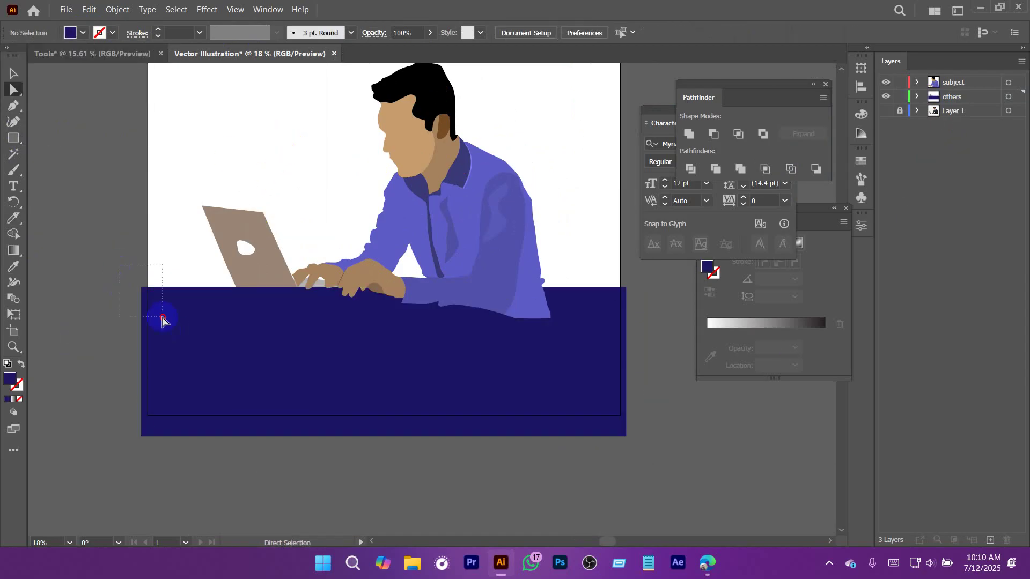
Move the table's two top corner anchors so its upper edge slopes down gently from the laptop side to behind the man.
left_click_drag(141, 288, 145, 239)
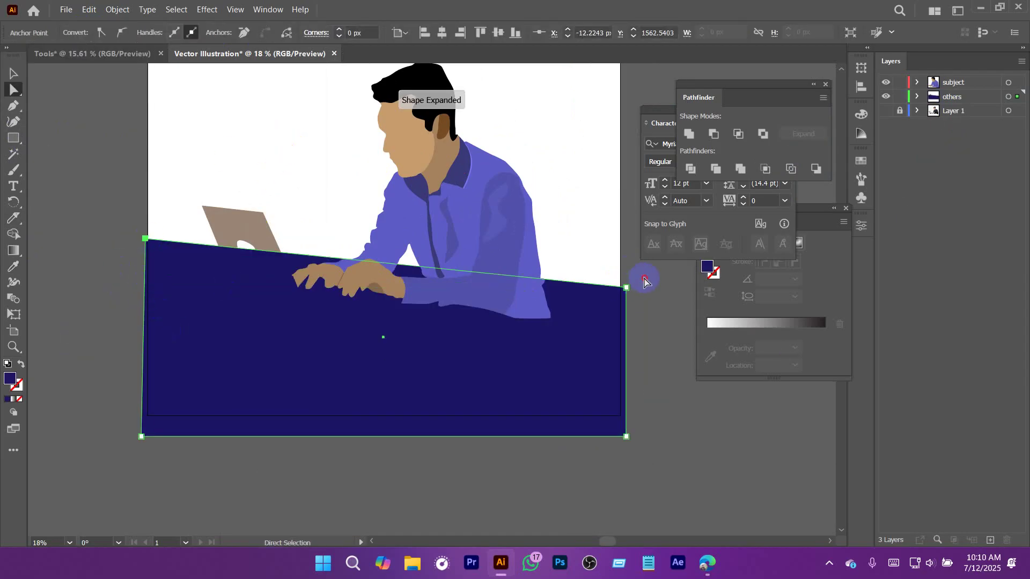
left_click_drag(628, 293, 622, 335)
left_click_drag(145, 239, 143, 288)
left_click_drag(623, 335, 632, 321)
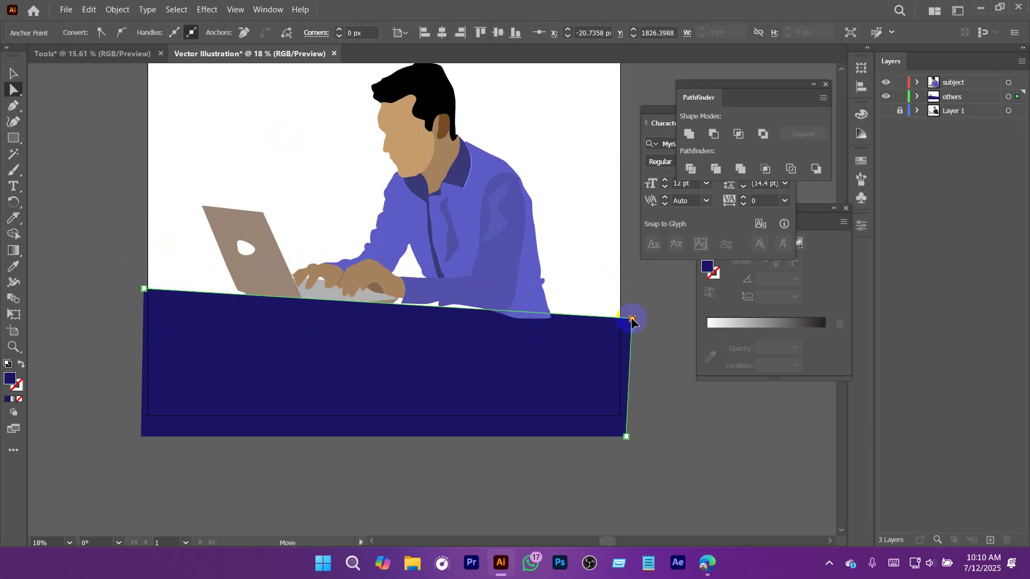
left_click(653, 371)
Cut the navy table shape out of the others layer.
key("v")
left_click(543, 399)
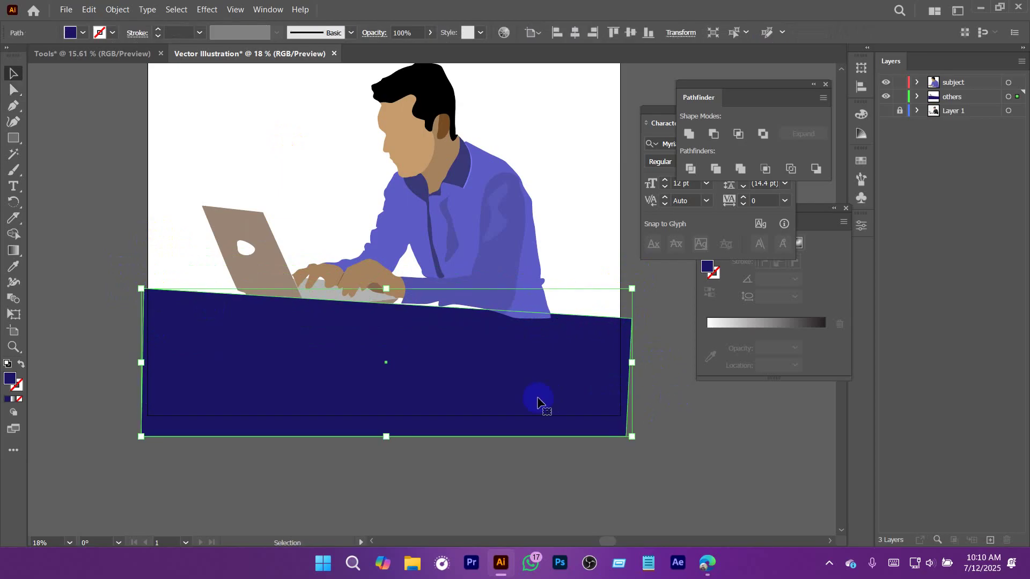
key("a")
key("v")
left_click(515, 310)
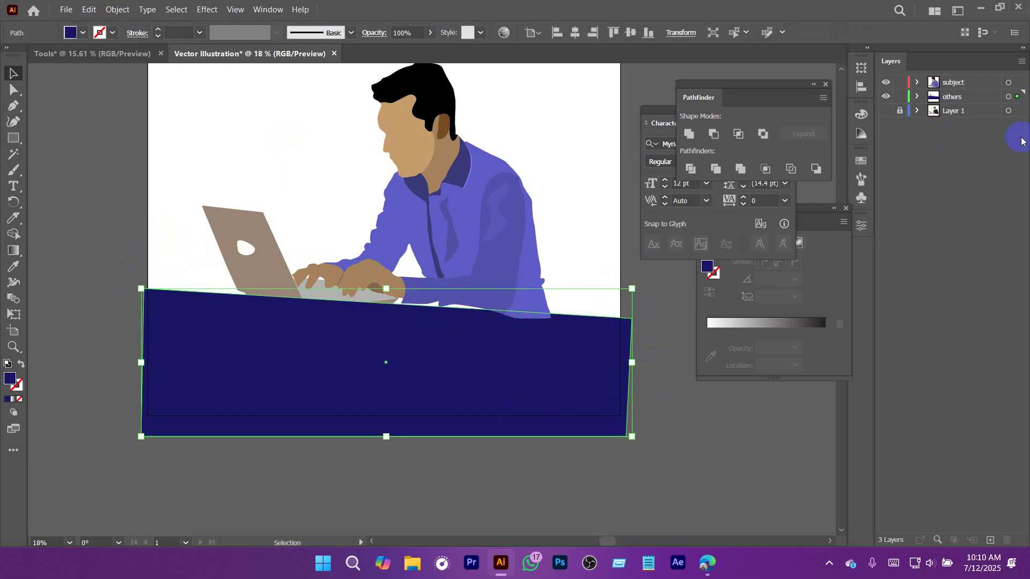
left_click(967, 101)
left_click(916, 97)
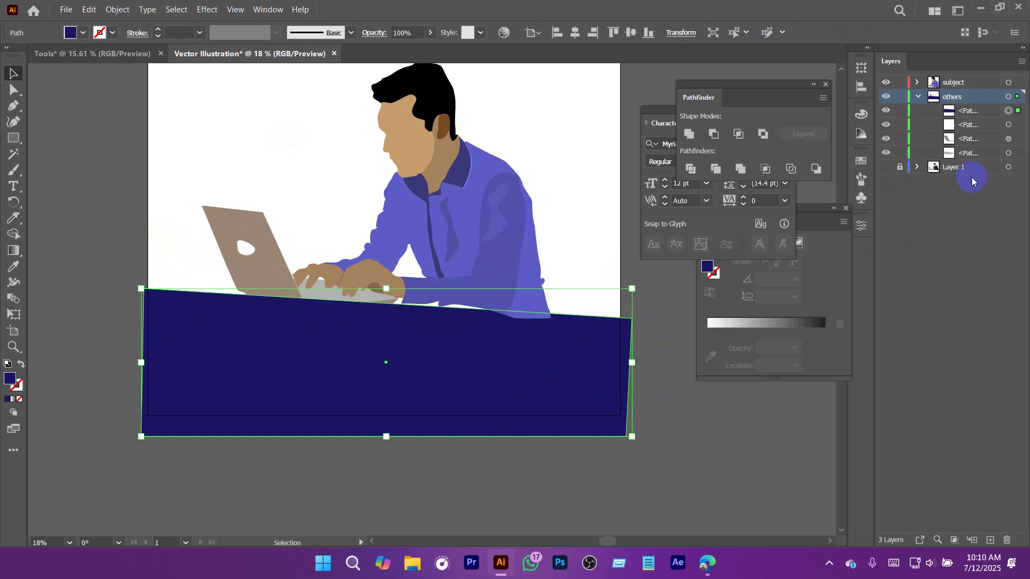
left_click_drag(975, 119, 969, 96)
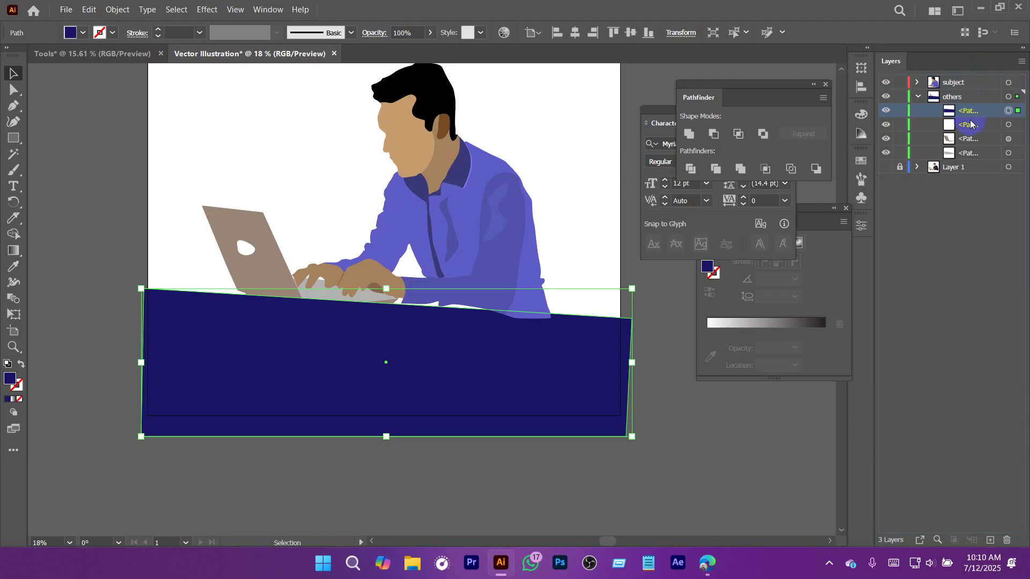
key("Delete")
left_click(918, 98)
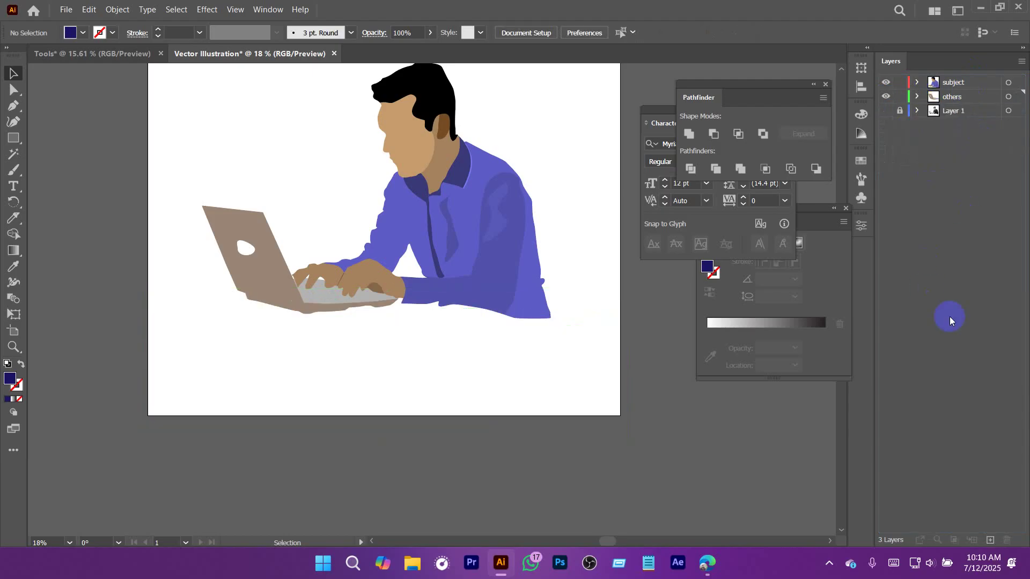
Create a new layer, paste the navy table in place on it and move the layer above subject.
left_click(990, 540)
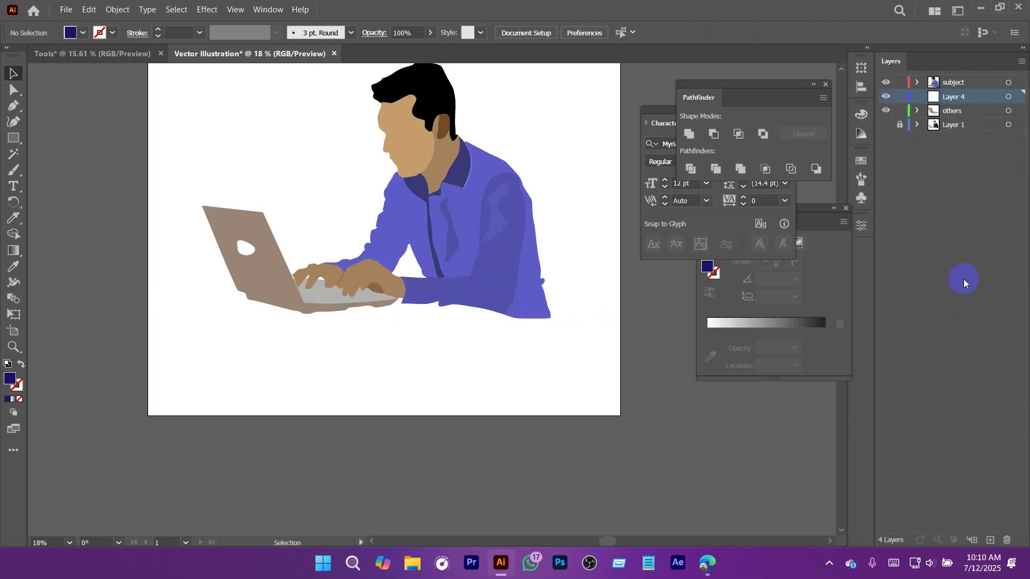
key("ctrl+f")
left_click_drag(970, 100, 964, 78)
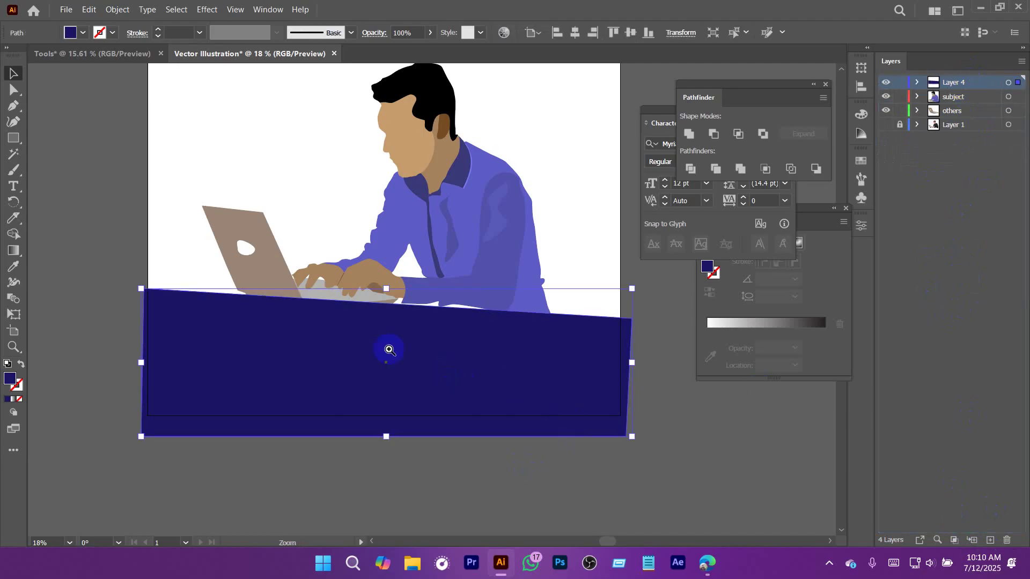
Add an anchor point on the navy table's upper edge, just below the near hand.
scroll(397, 343, "up", 3)
mouse_move(543, 385)
left_mouse_down()
mouse_move(533, 372)
mouse_move(534, 381)
left_mouse_up()
scroll(534, 381, "down", 3)
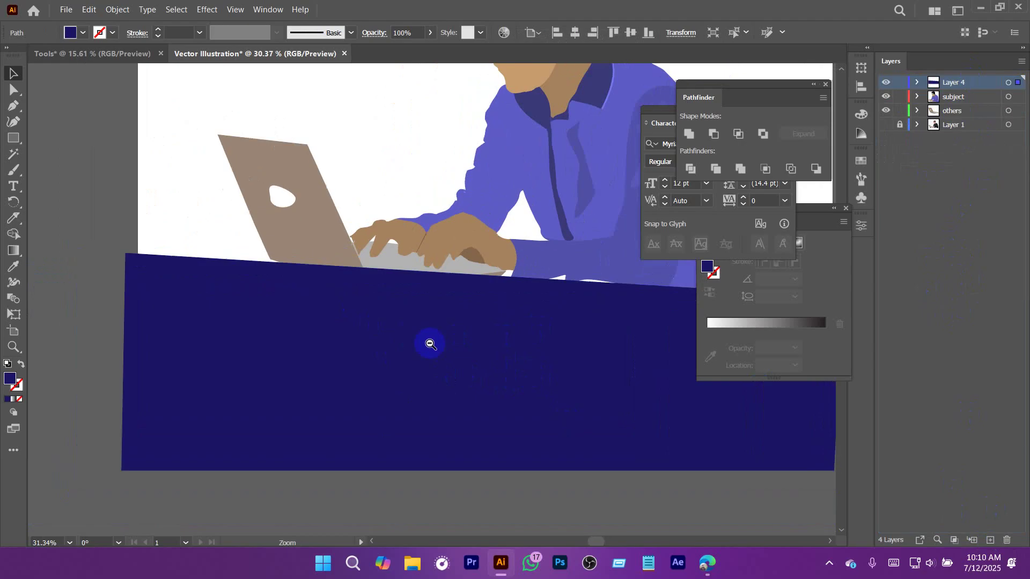
key("a")
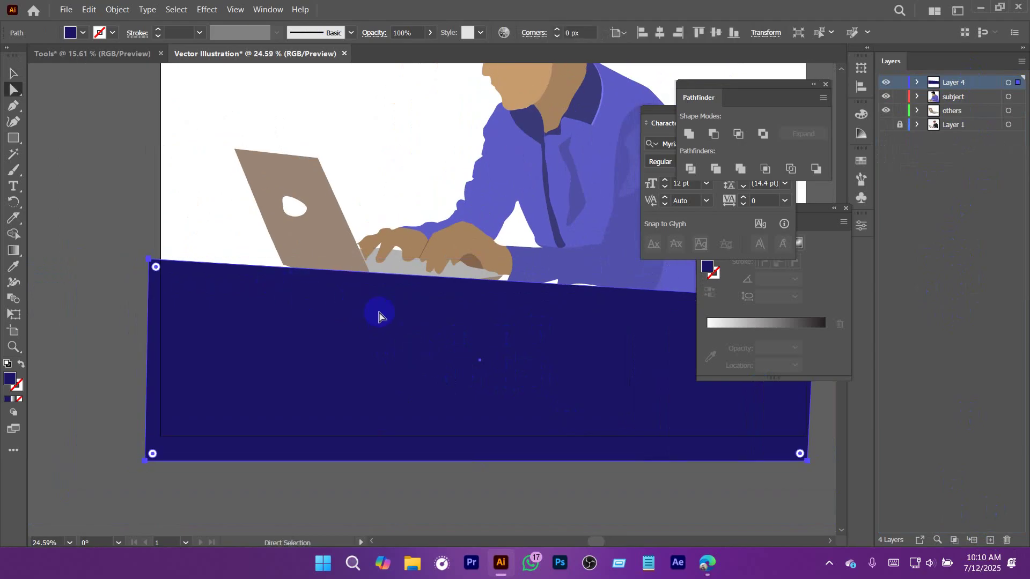
key("plus")
left_click(398, 280)
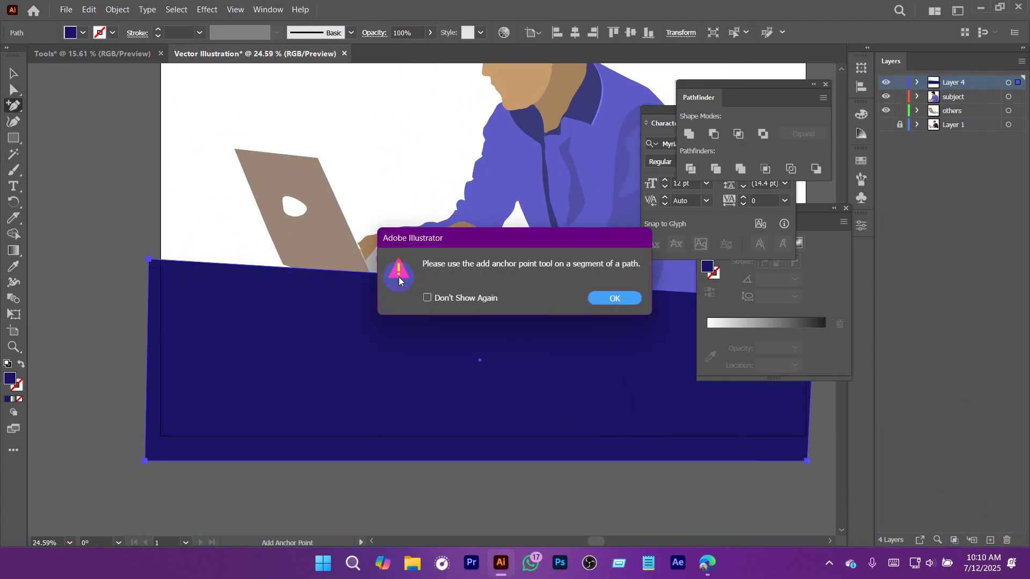
left_click(606, 297)
left_click(455, 280)
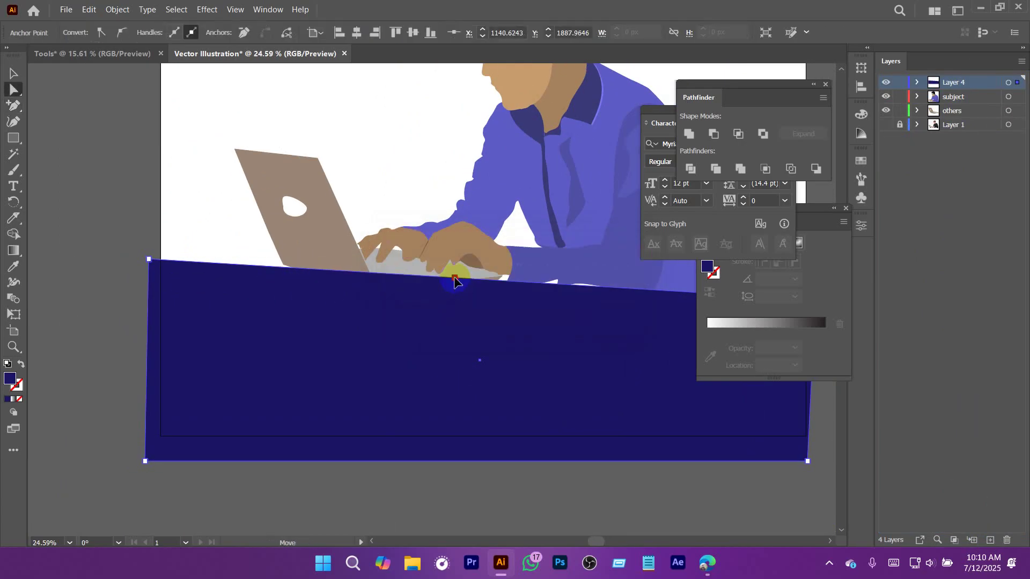
Try moving the new anchor on the table's upper edge down and toward the laptop, below the laptop base.
left_click_drag(455, 280, 446, 312)
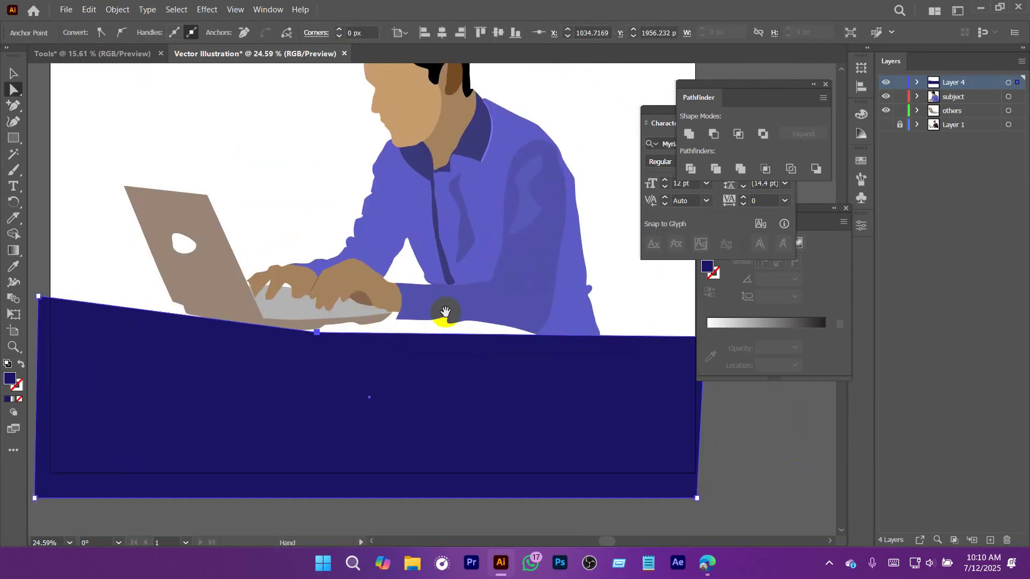
left_click(959, 97)
left_click_drag(499, 234, 468, 230)
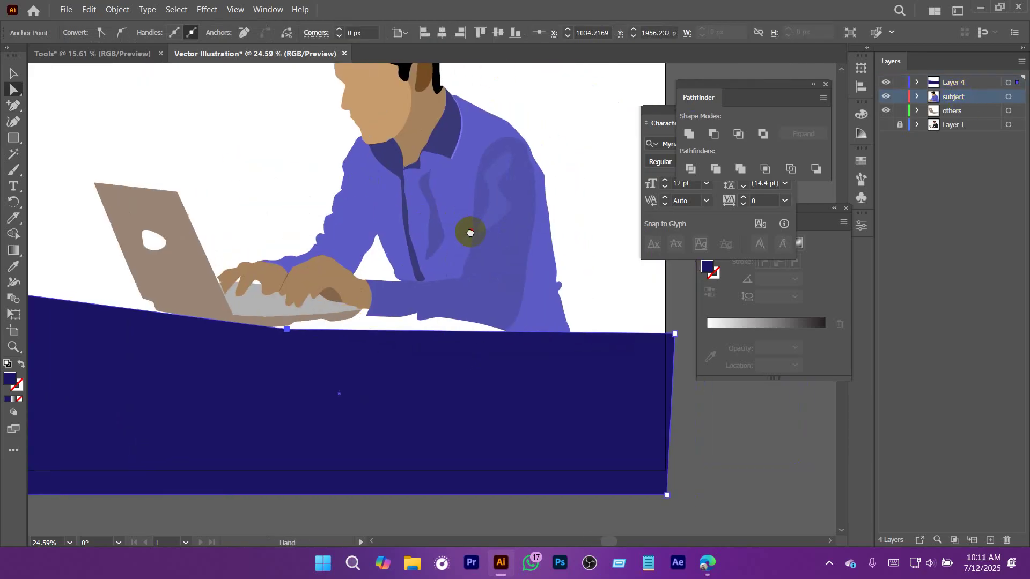
left_click_drag(363, 327, 396, 324)
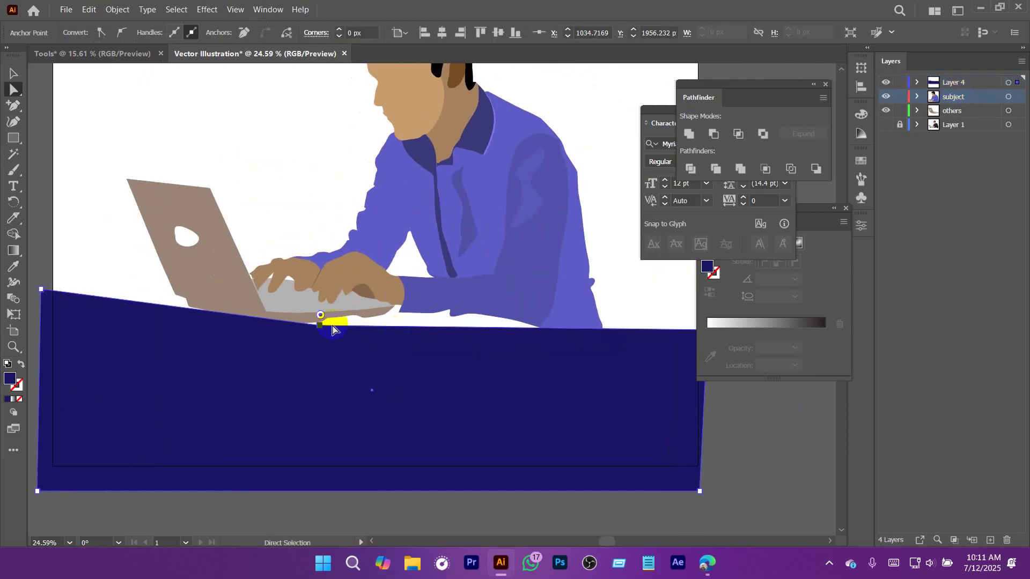
left_click_drag(318, 328, 267, 331)
scroll(445, 346, "up", 1)
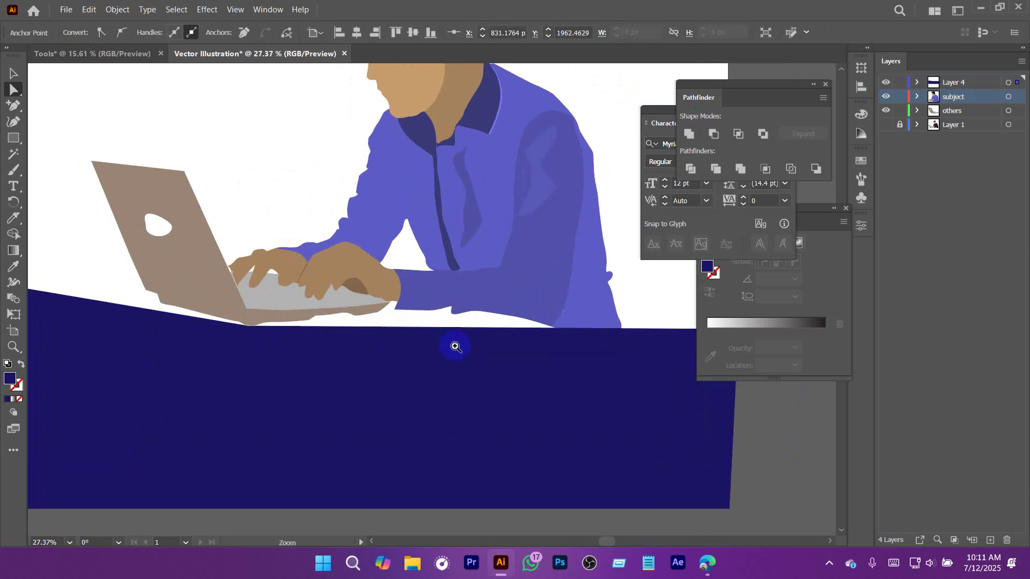
Try adding another anchor on the table's upper edge and raising it toward the gap beneath the forearm.
key("plus")
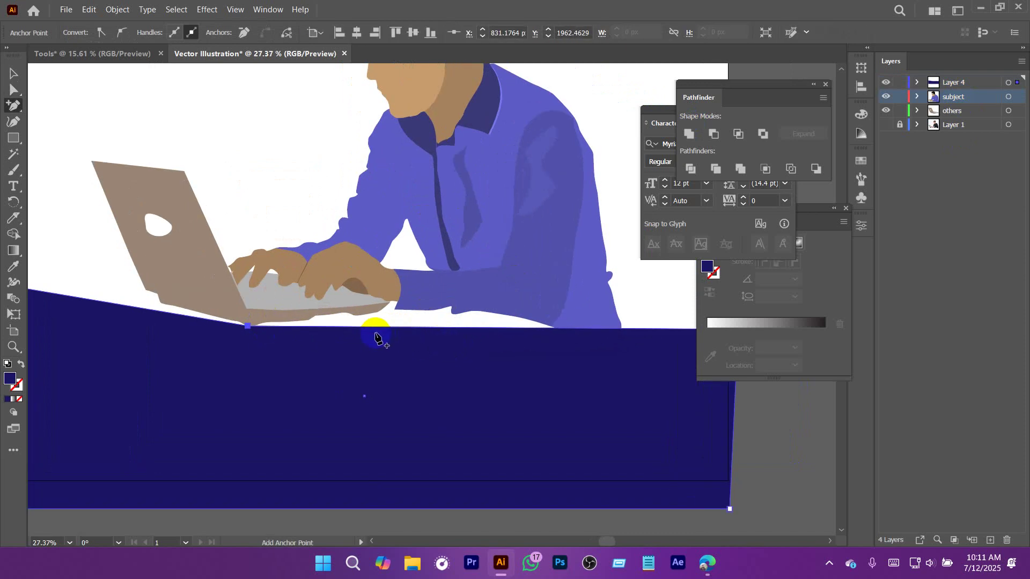
key("a")
left_click_drag(355, 327, 425, 316)
key("ctrl+0")
left_click(421, 478)
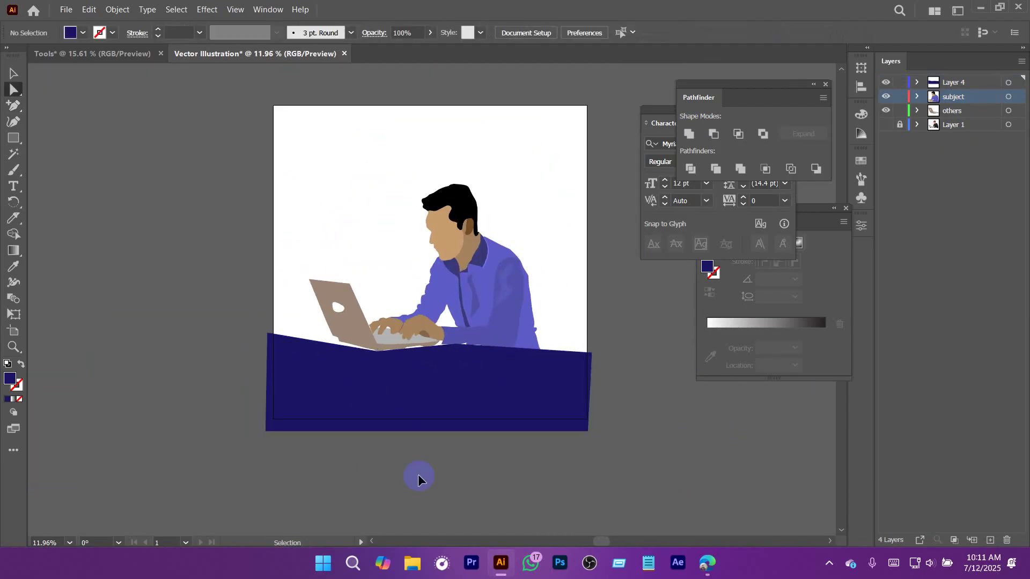
Undo the anchor edits that bent the table's upper edge.
key("ctrl+z")
key("ctrl+z")
key("ctrl+z")
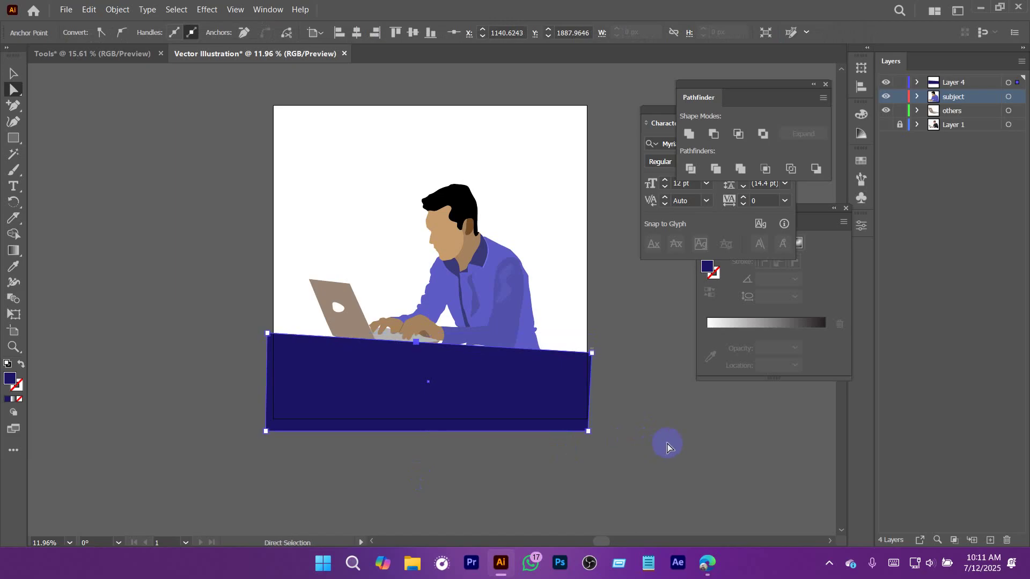
Deselect the table and move Layer 4 below the others layer, directly above Layer 1.
left_click(667, 447)
scroll(530, 414, "up", 1)
left_click_drag(959, 89, 960, 119)
scroll(539, 397, "up", 2)
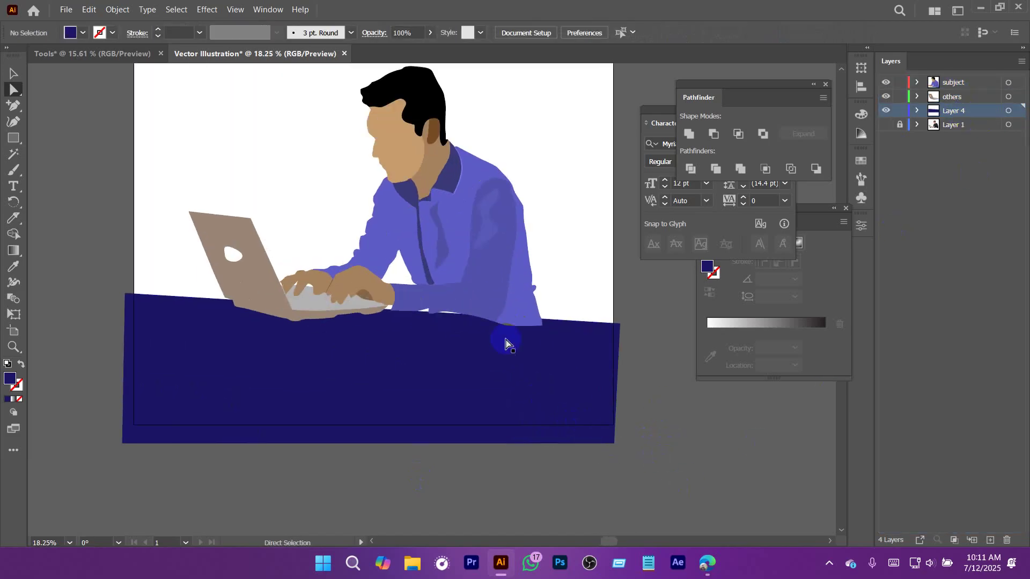
Move the navy table shape down slightly beneath the laptop and forearm, then deselect it.
key("v")
left_click_drag(459, 351, 460, 370)
scroll(501, 360, "up", 2)
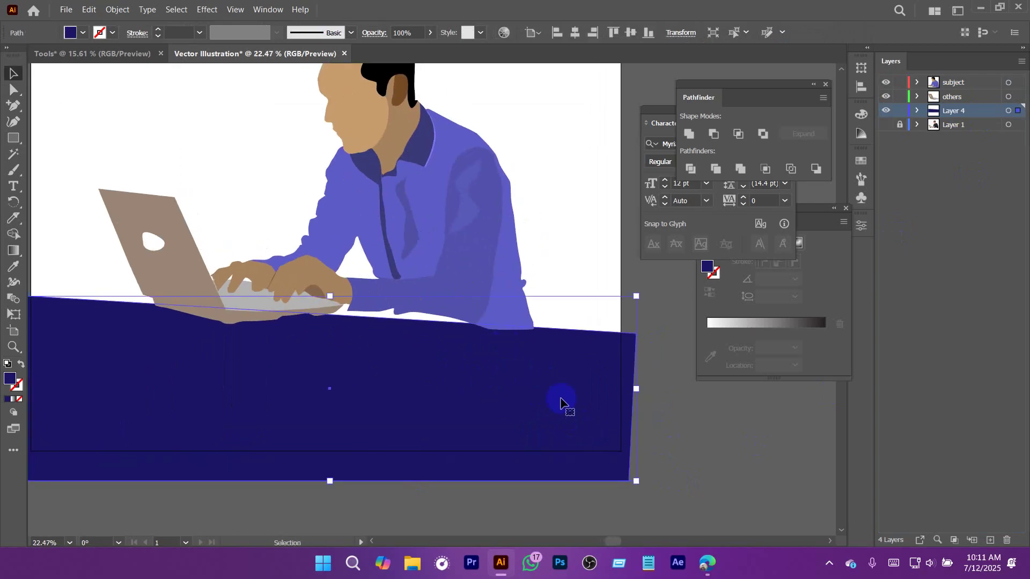
key("ctrl+z")
left_click(587, 235)
Pull the dark sleeve shape's lower anchors near the shirt back down so they overlap the table's upper edge.
scroll(497, 298, "up", 3)
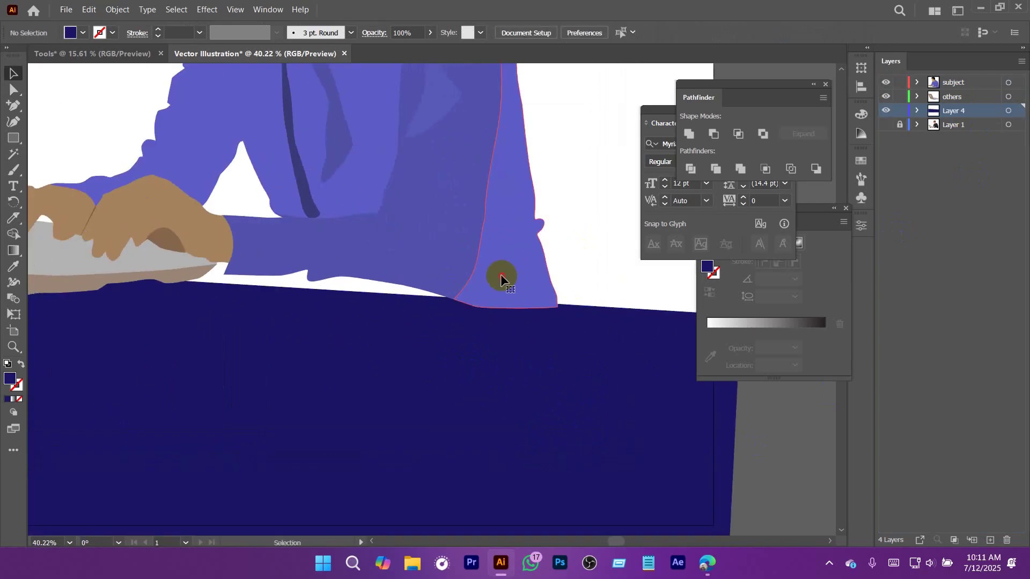
left_click(501, 278)
scroll(500, 306, "down", 3)
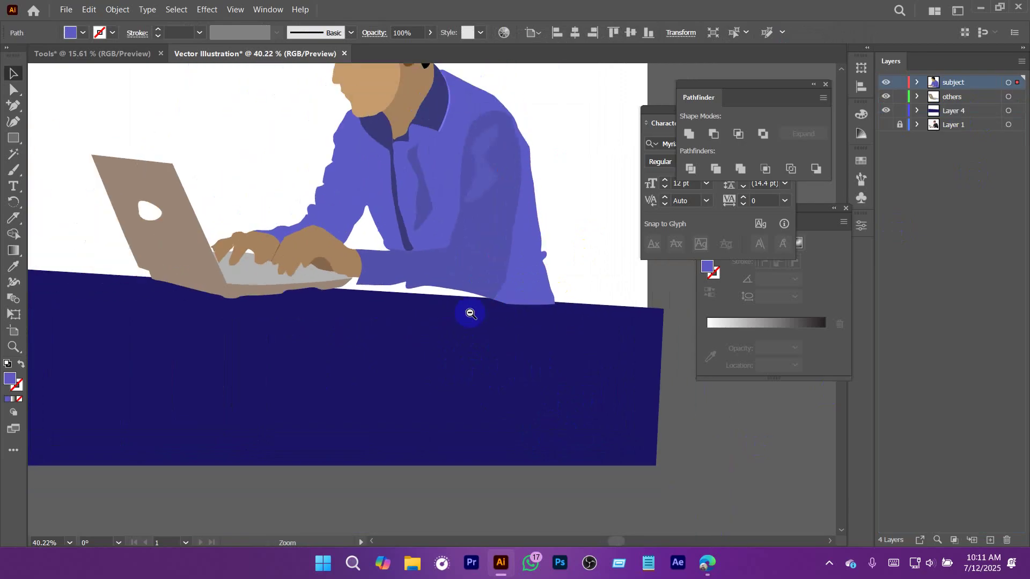
left_click(366, 338)
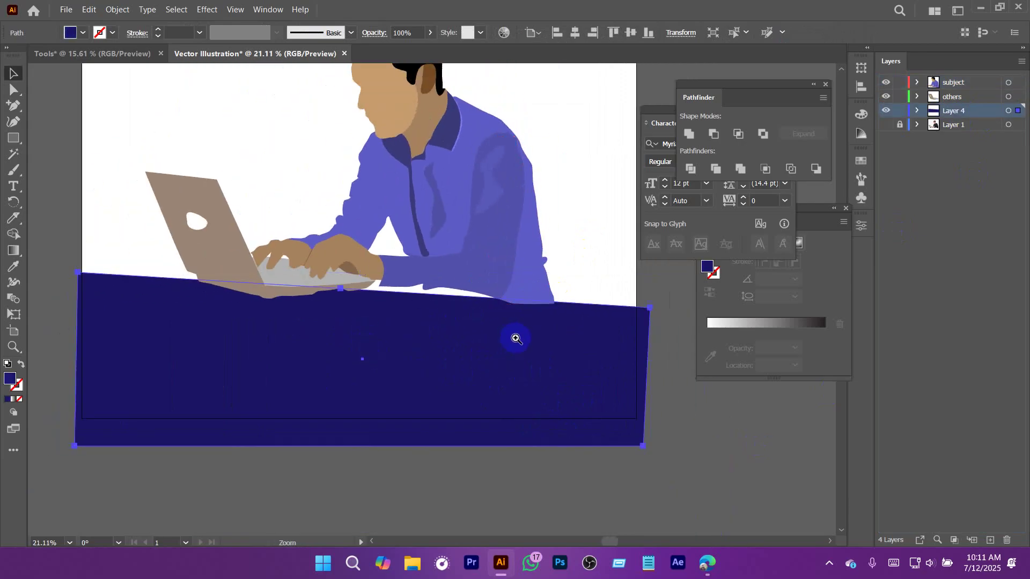
scroll(512, 340, "up", 3)
scroll(351, 316, "up", 1)
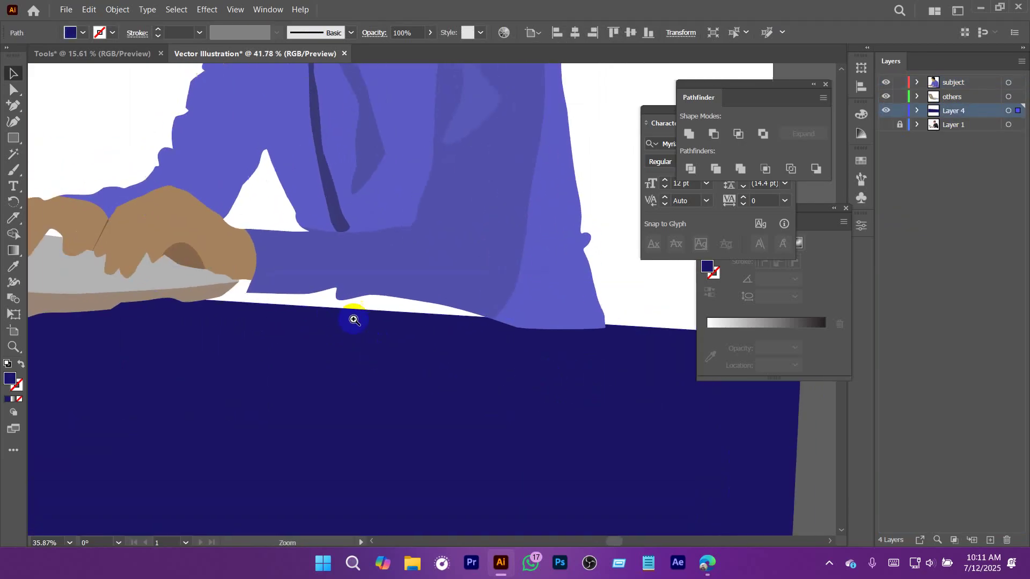
scroll(410, 340, "up", 1)
key("a")
left_click(369, 299)
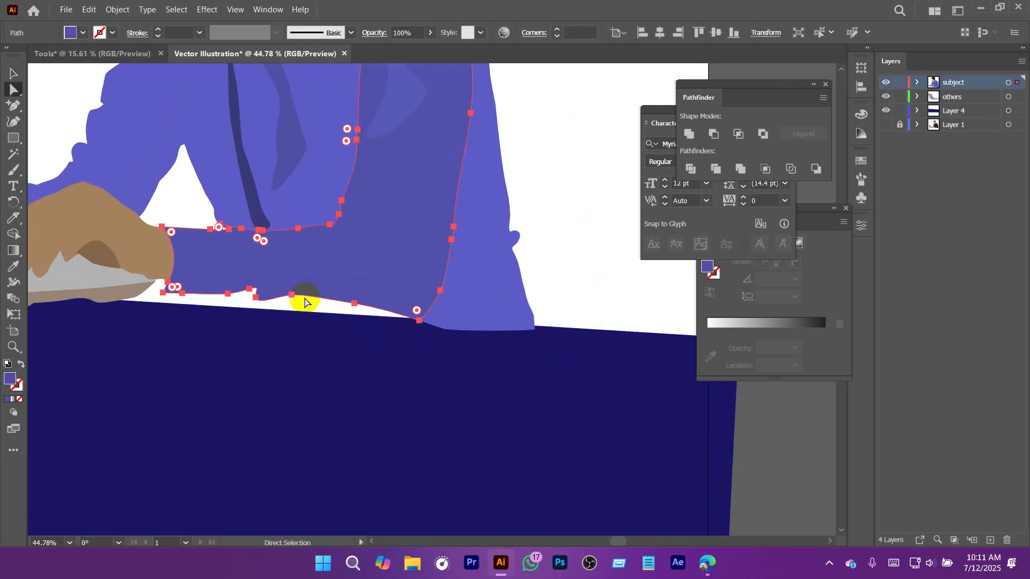
left_click_drag(355, 306, 345, 327)
mouse_move(419, 321)
left_mouse_down()
mouse_move(414, 333)
mouse_move(430, 337)
left_mouse_up()
Select the sleeve, shirt back and table, and cut away the shirt parts overhanging the table with the Shape Builder.
left_click_drag(589, 286, 427, 401)
left_click(583, 256)
scroll(430, 279, "up", 4)
key("v")
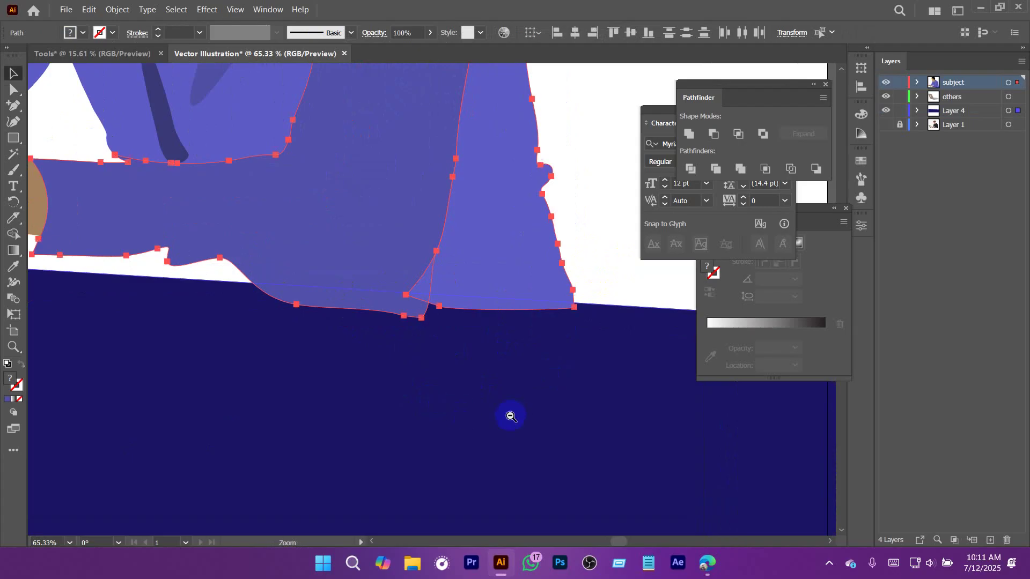
scroll(511, 416, "down", 2)
left_click(23, 238)
scroll(370, 375, "up", 1)
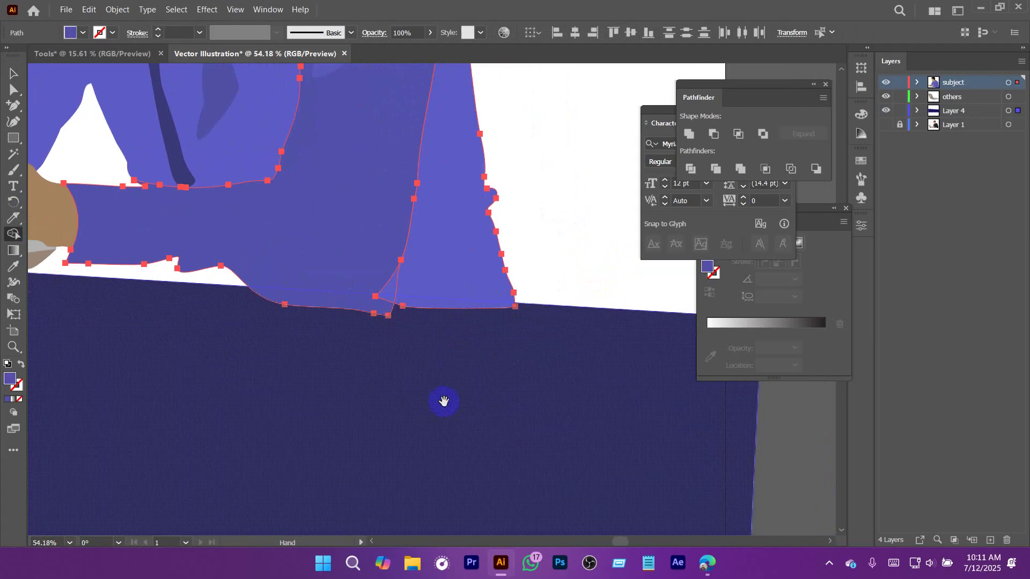
left_click(362, 310, "alt")
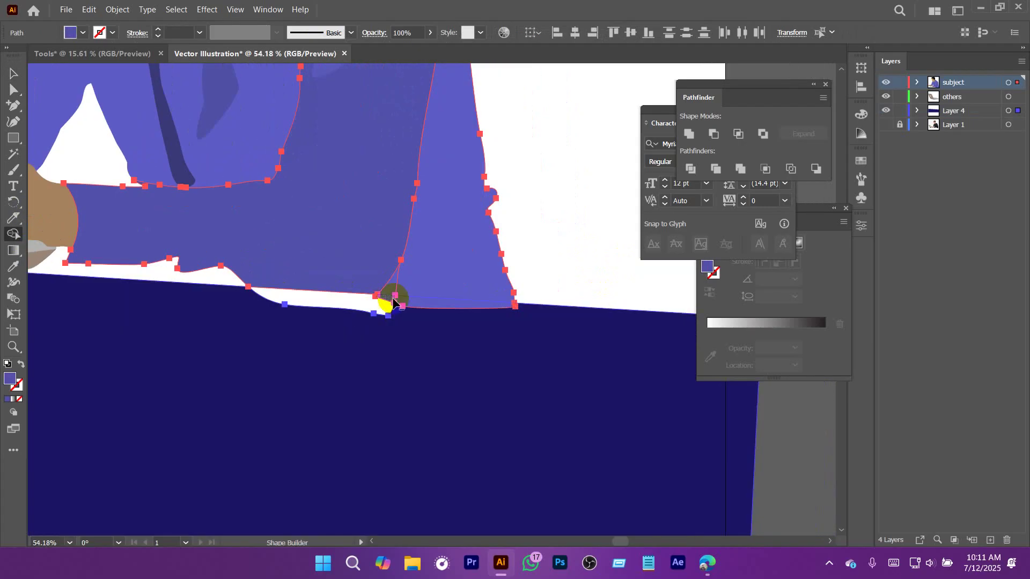
left_click(414, 300, "alt")
Merge the leftover gaps below the shirt along the table edge into one piece with the Shape Builder.
left_click_drag(382, 310, 539, 371)
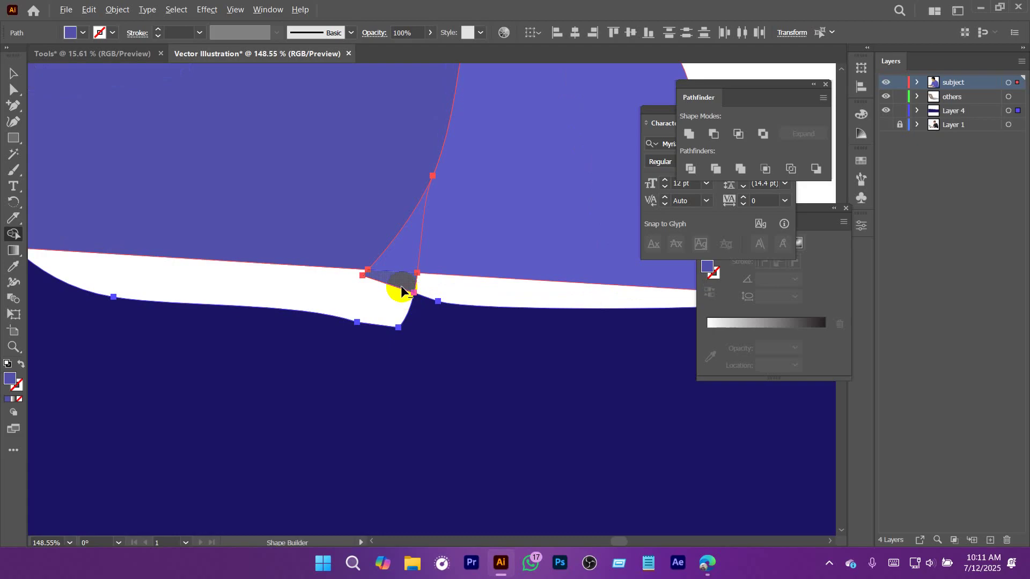
scroll(507, 352, "down", 2)
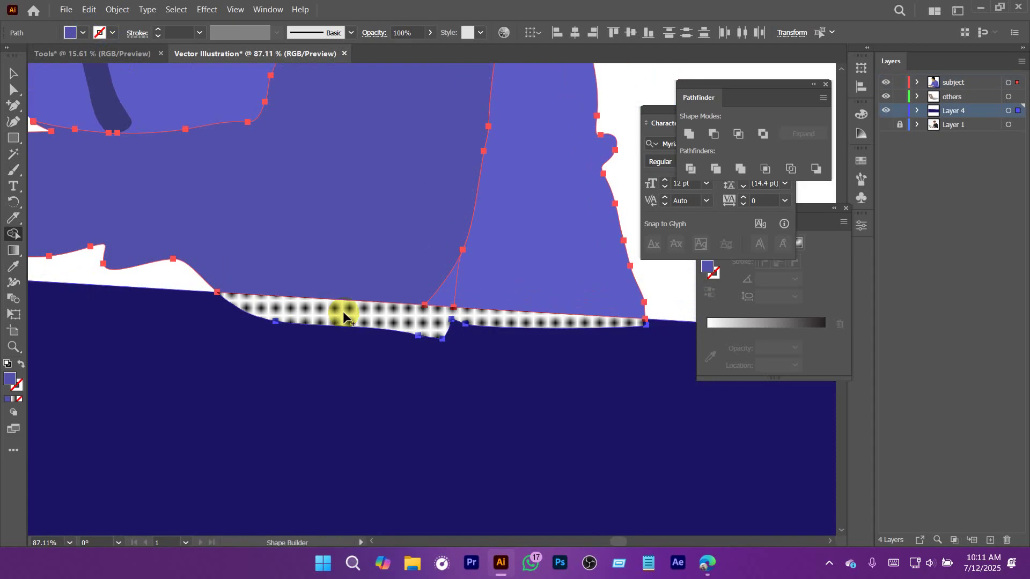
left_click_drag(340, 315, 414, 329)
key("i")
left_click(564, 424)
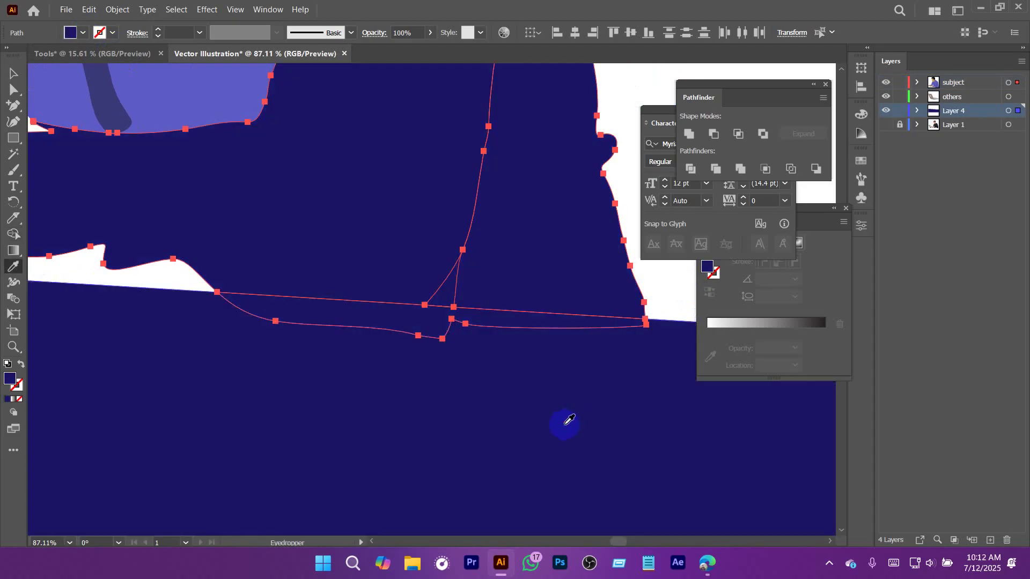
key("ctrl+z")
Select only the leftover strip below the shirt, fill it with the table's navy color and deselect it.
key("a")
left_click(628, 162)
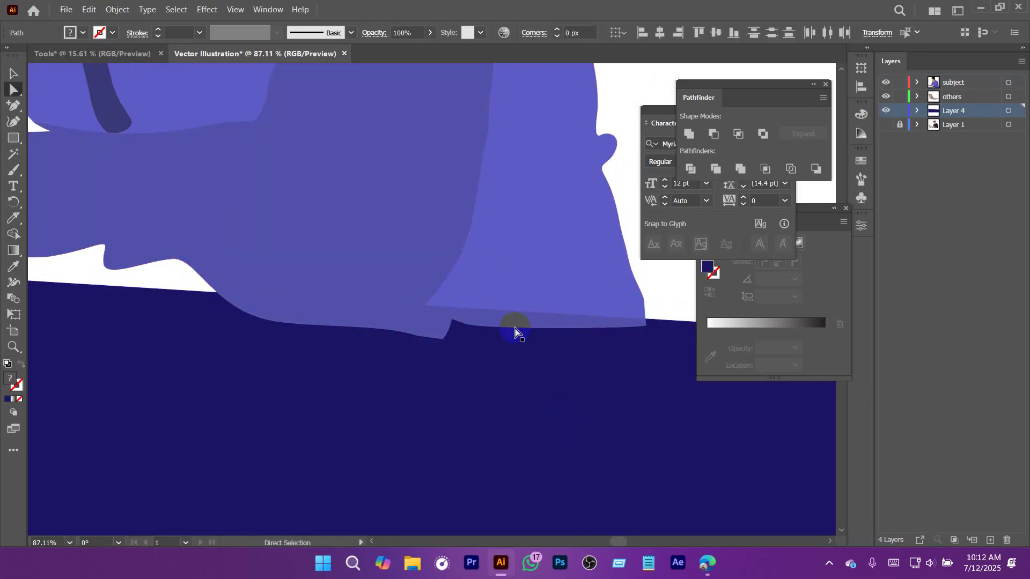
left_click(407, 317)
key("i")
left_click(491, 429)
key("a")
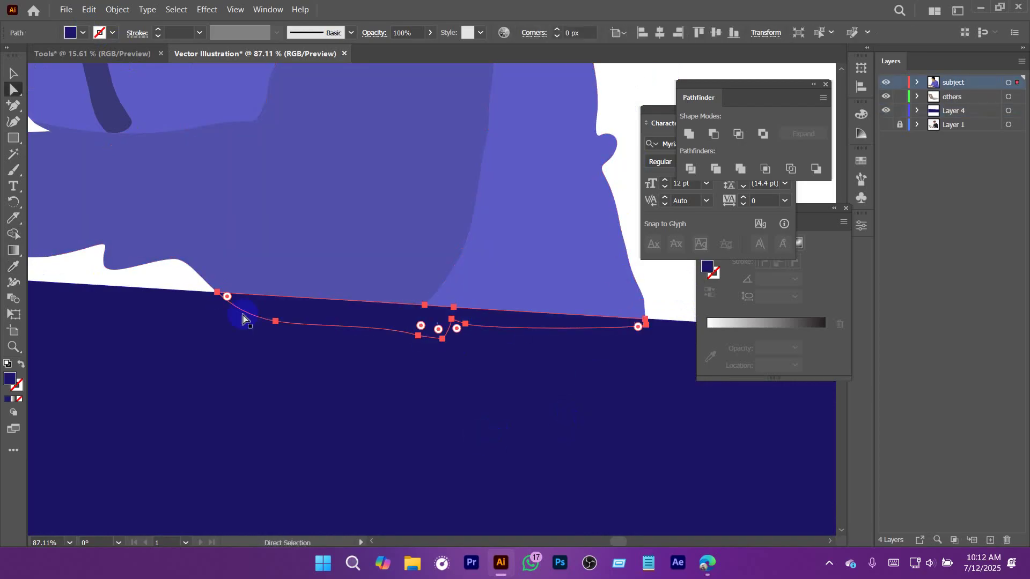
left_click(176, 276)
left_click_drag(518, 389, 335, 418)
left_click_drag(478, 448, 504, 400)
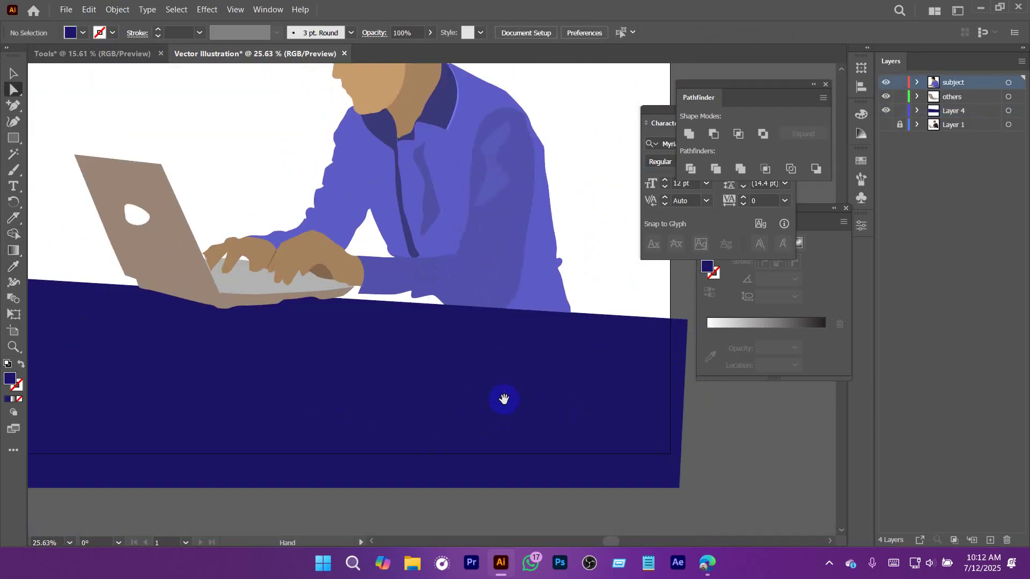
Try to unite the navy strip with the table while the strip is still in the subject layer.
key("v")
left_click(482, 315)
left_click(524, 368, "shift")
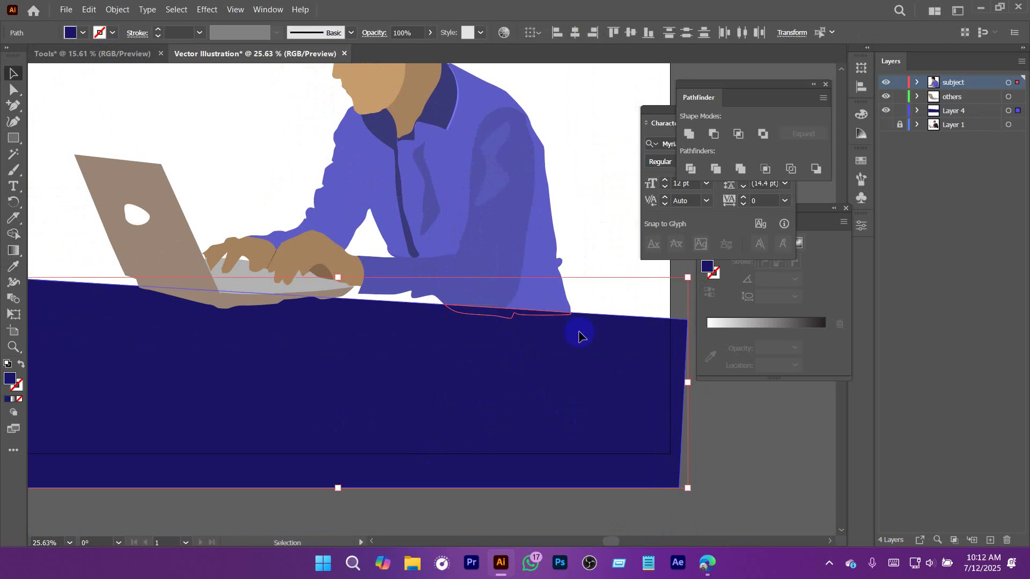
left_click(688, 134)
left_click(589, 128)
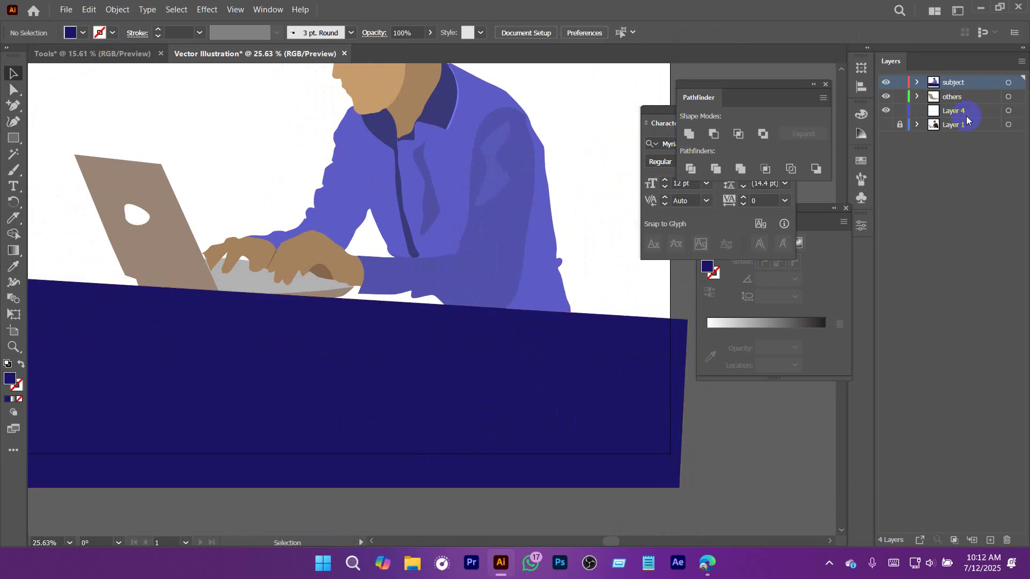
Expand the subject layer, move the navy strip's path from it into Layer 4, and collapse the layer again.
left_click(918, 82)
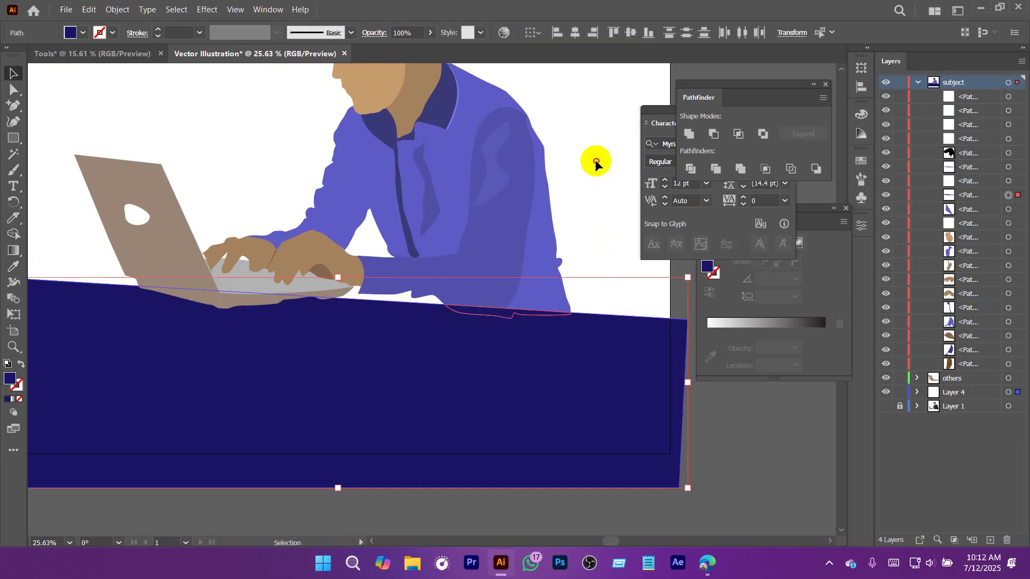
left_click(390, 393)
scroll(528, 394, "down", 1)
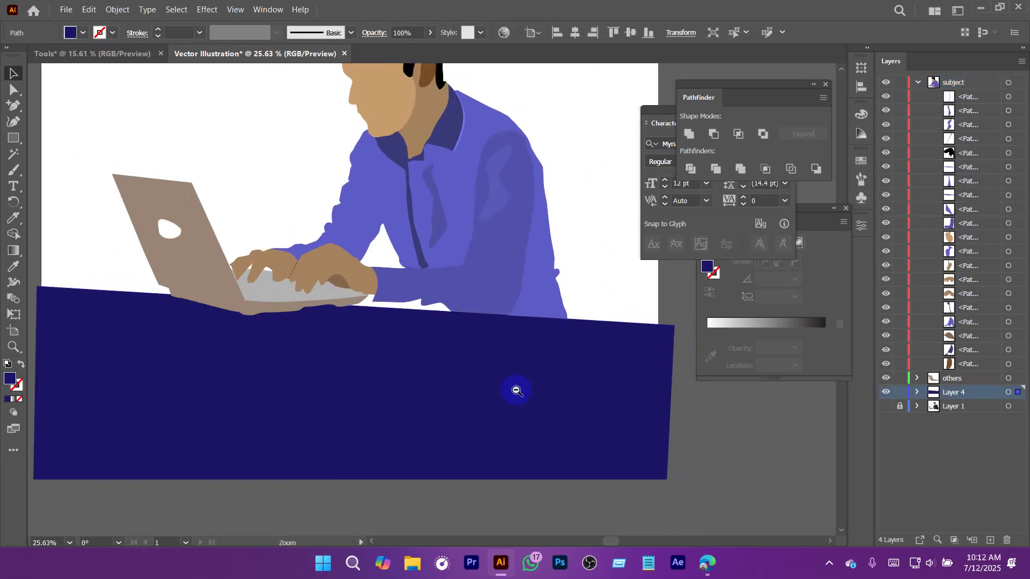
left_click(506, 323)
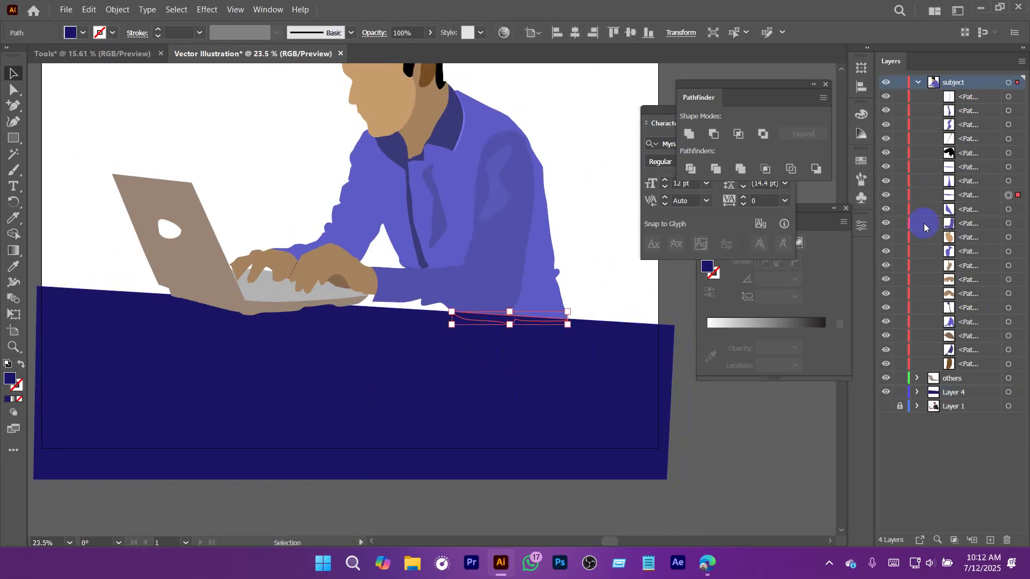
left_click(969, 200)
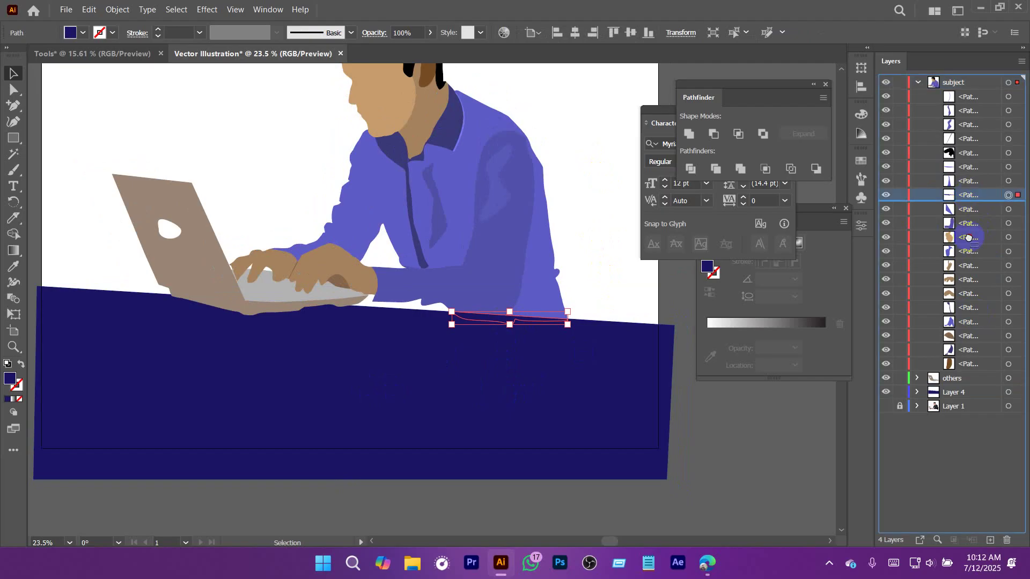
left_click(962, 392)
left_click_drag(963, 394, 963, 393)
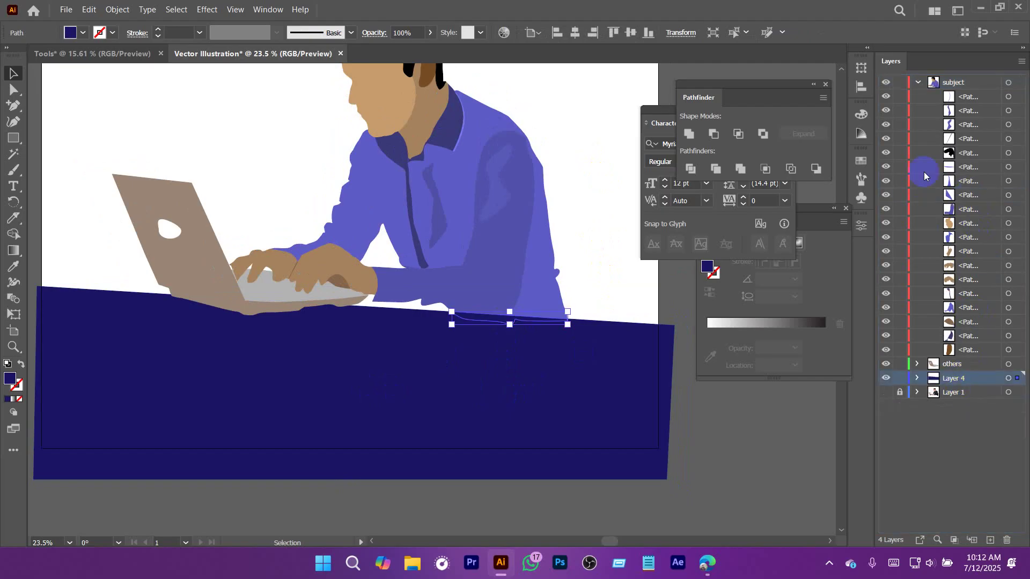
left_click(918, 82)
Unite the navy strip and the table into one shape in Layer 4 and deselect it.
left_click(586, 393)
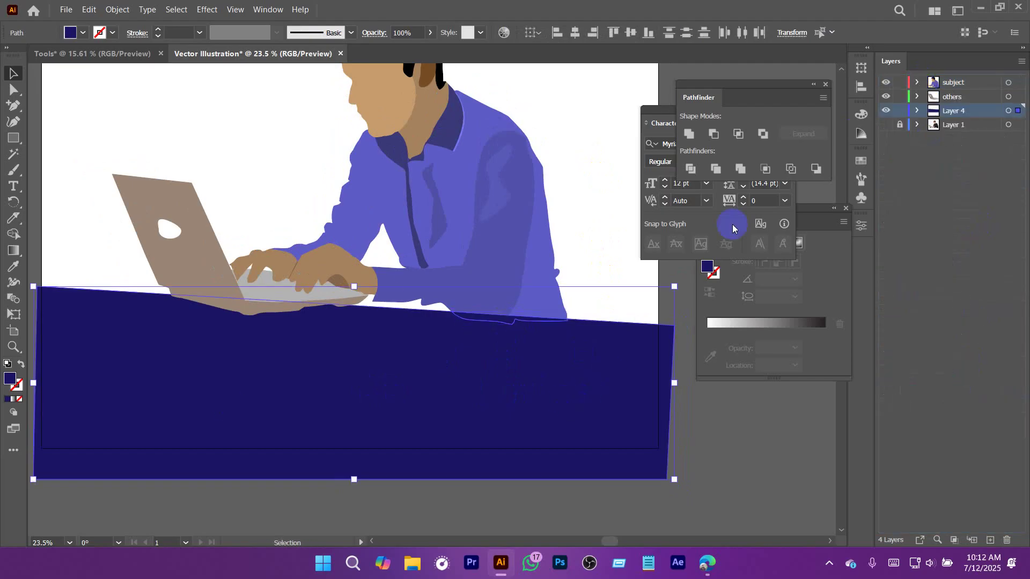
left_click(695, 139)
left_click(589, 182)
left_click_drag(588, 182, 498, 200)
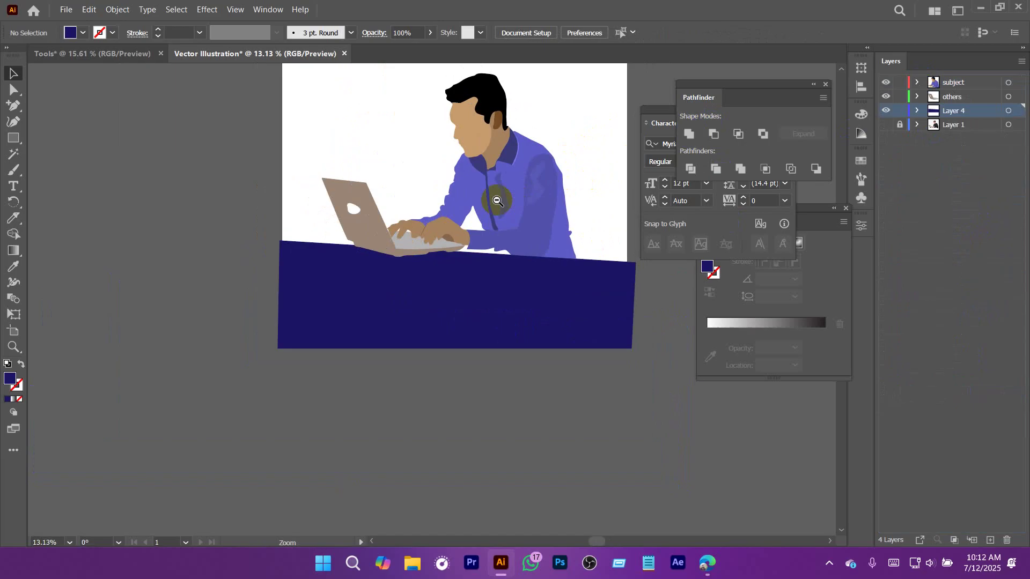
left_click_drag(522, 234, 474, 261)
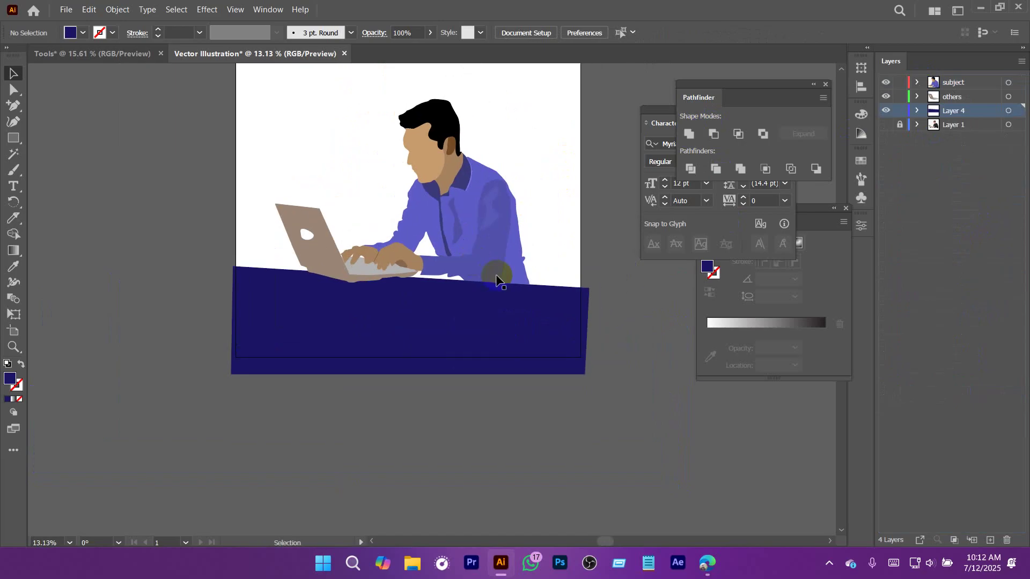
Try moving the united navy table down away from the man's arms, undo the move and deselect the table.
left_click(478, 291)
left_click(490, 278)
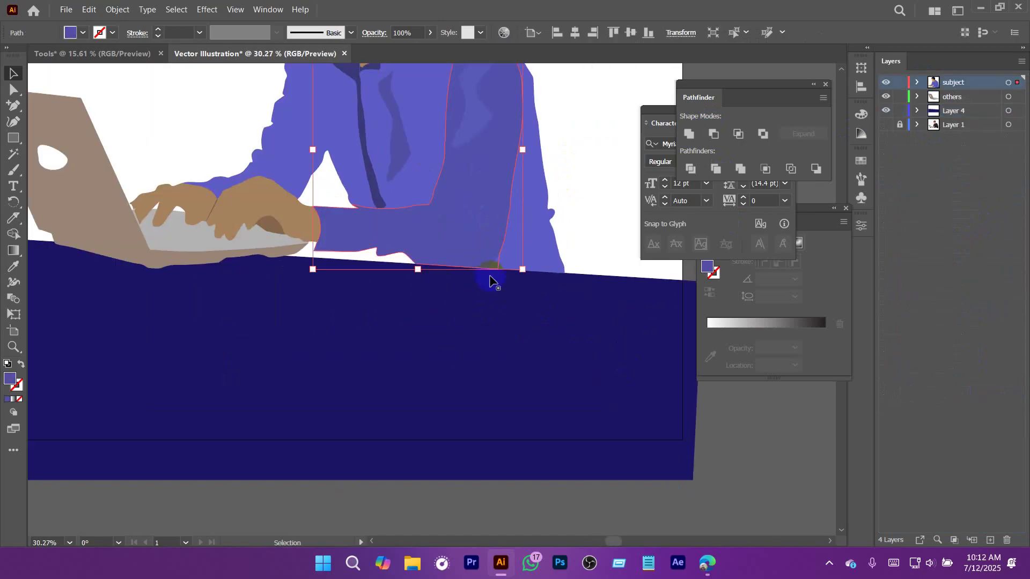
left_click(528, 300)
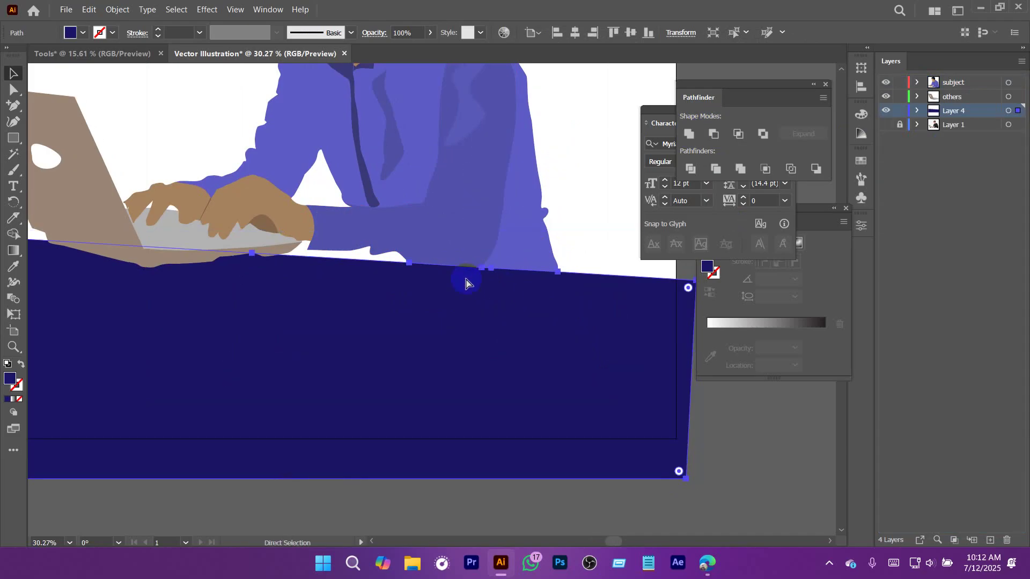
left_click(488, 278, "ctrl+shift")
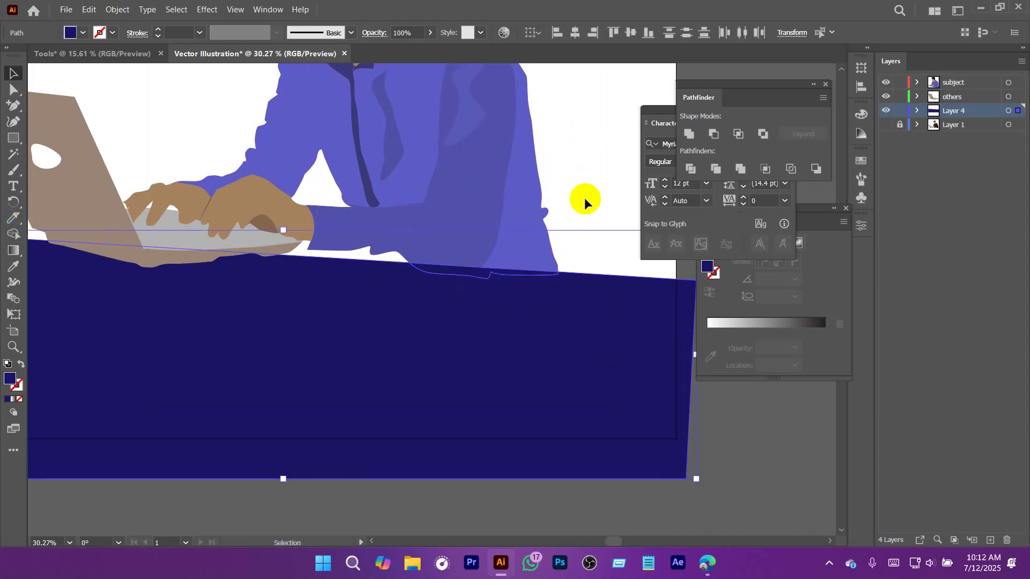
key("ctrl+shift+z")
left_click(591, 211)
left_click(492, 290)
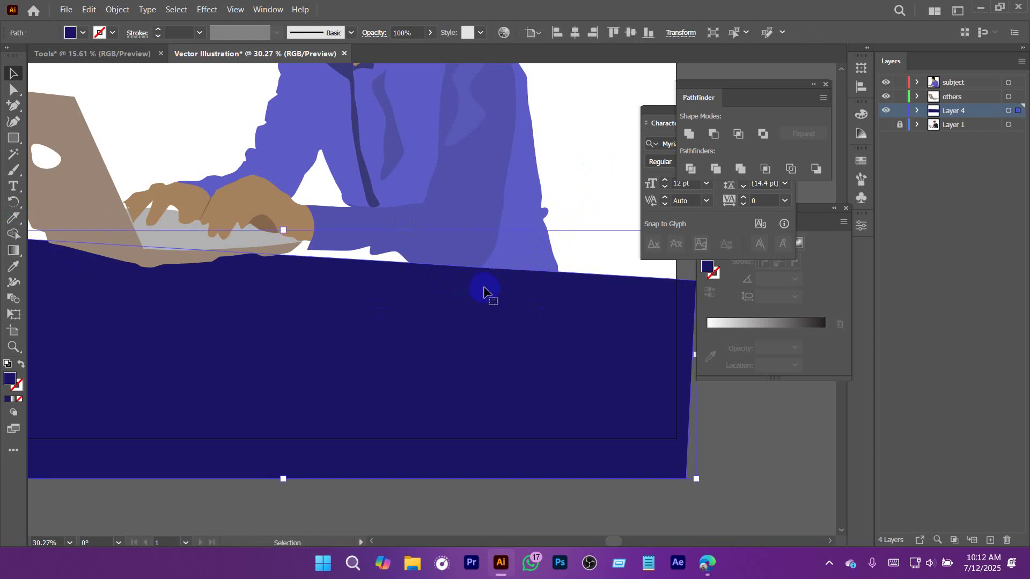
left_click_drag(484, 291, 506, 349)
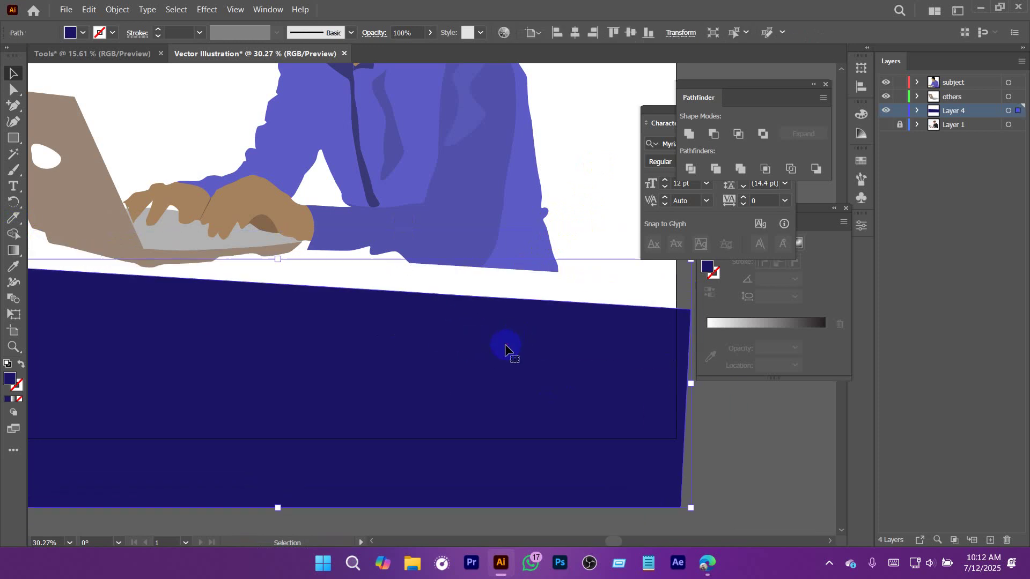
key("ctrl+z")
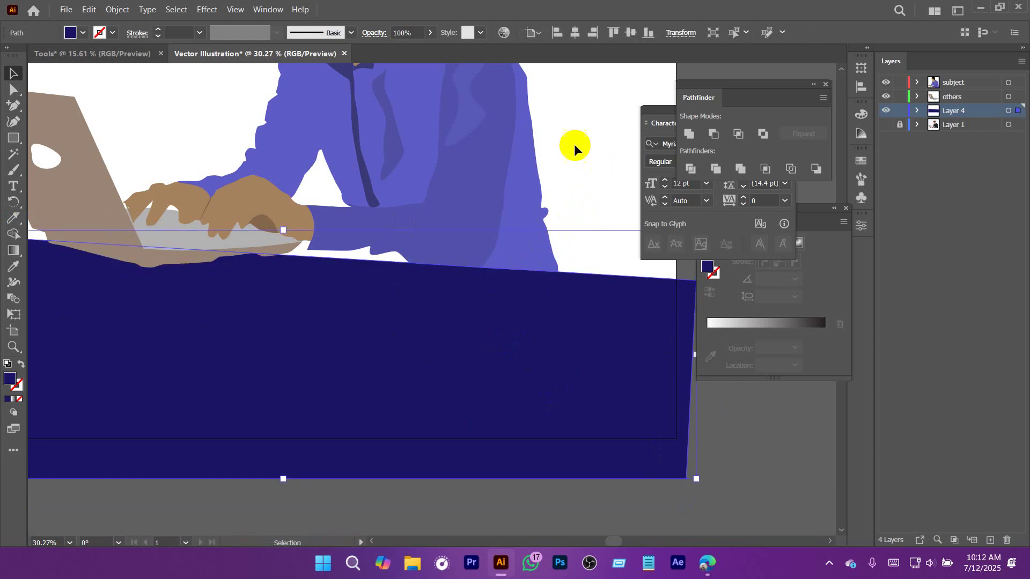
left_click(574, 145)
Align the table's upper-right anchor point to the right edge of the artboard.
left_click_drag(537, 207, 363, 409)
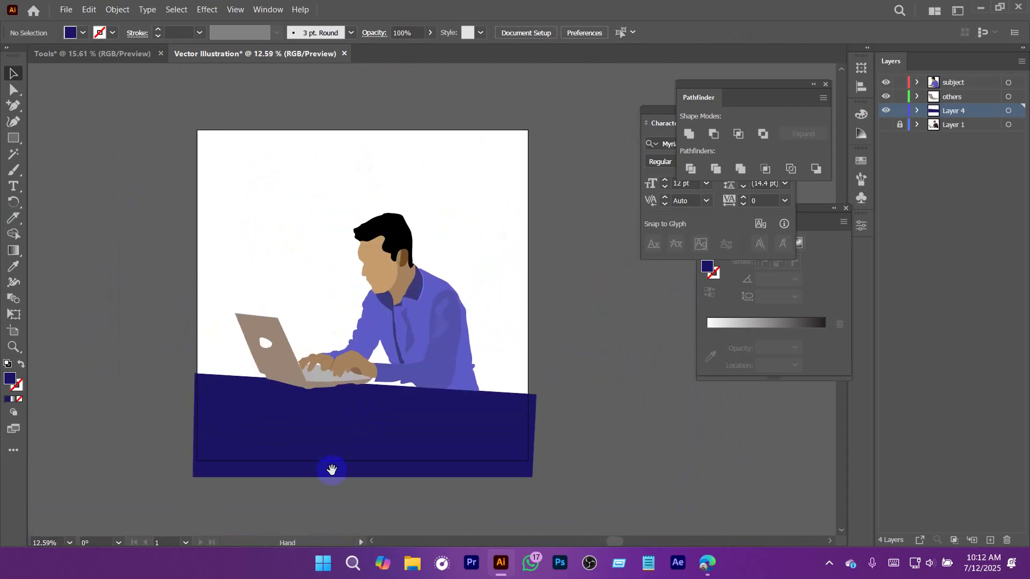
left_click_drag(332, 469, 335, 380)
left_click_drag(537, 322, 568, 283)
key("a")
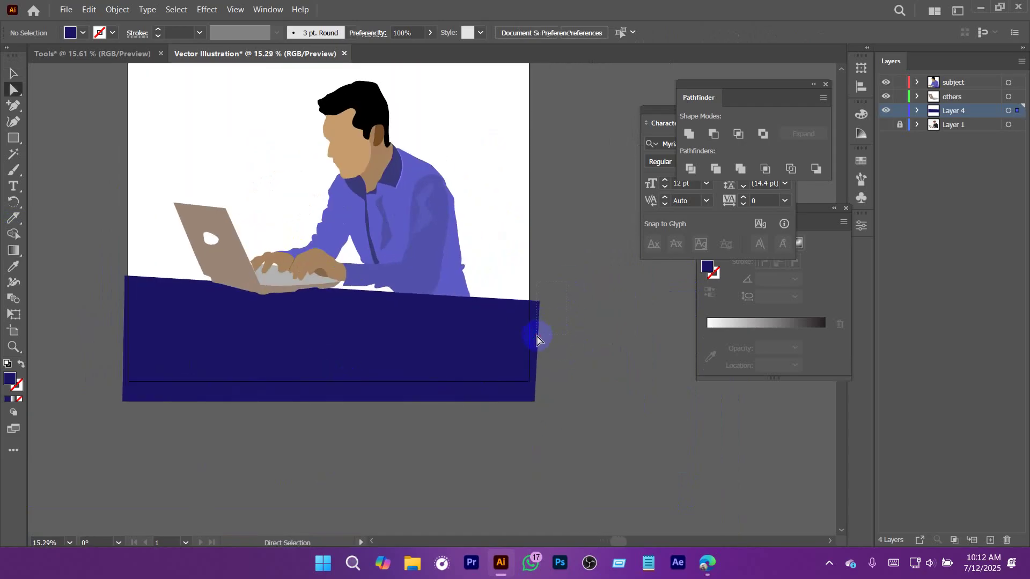
left_click_drag(536, 339, 536, 340)
left_click(460, 32)
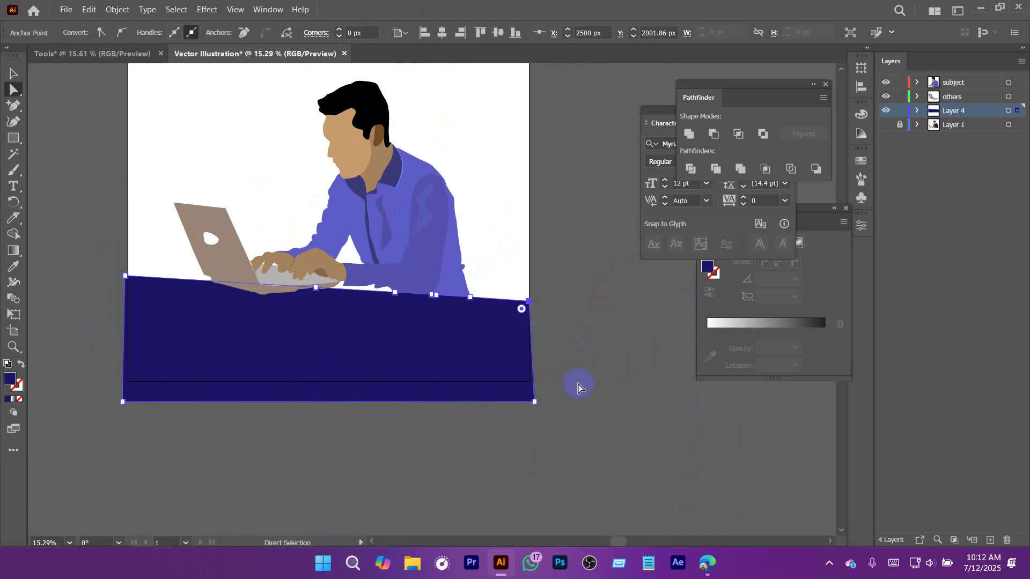
Align the table's two lower corner points to the bottom edge of the artboard.
left_click_drag(94, 421, 96, 421)
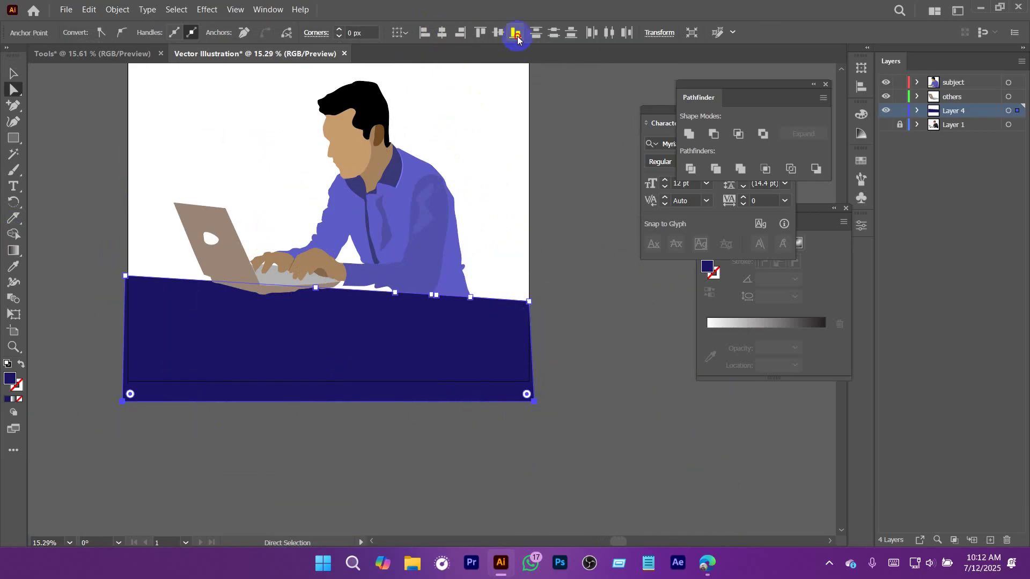
left_click(533, 401)
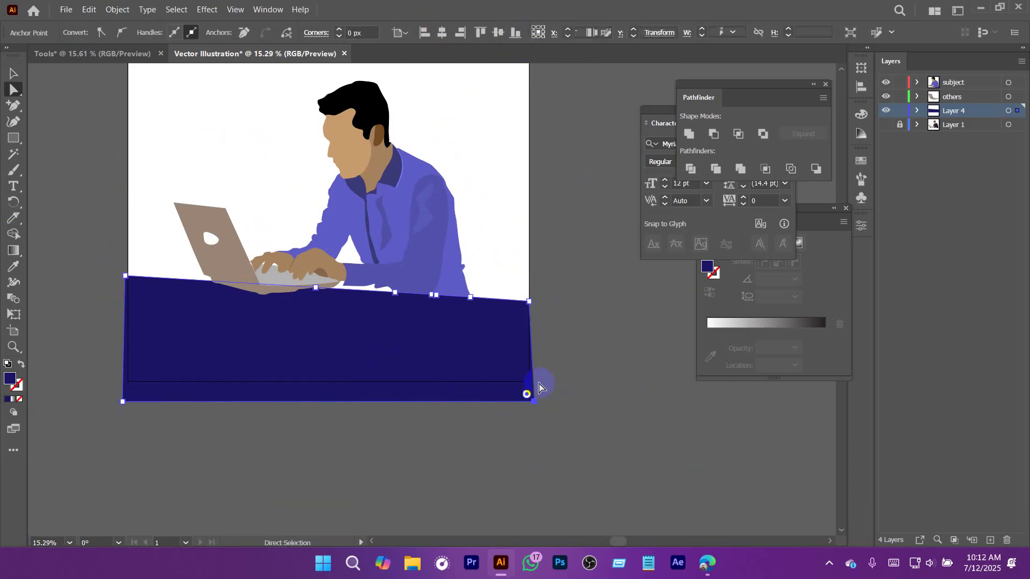
left_click(516, 33)
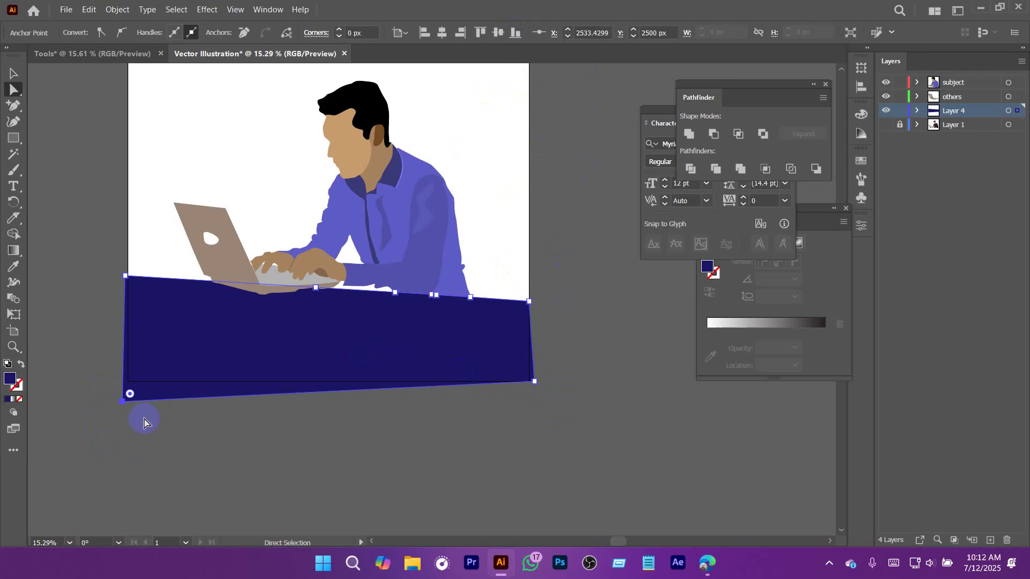
left_click(515, 32)
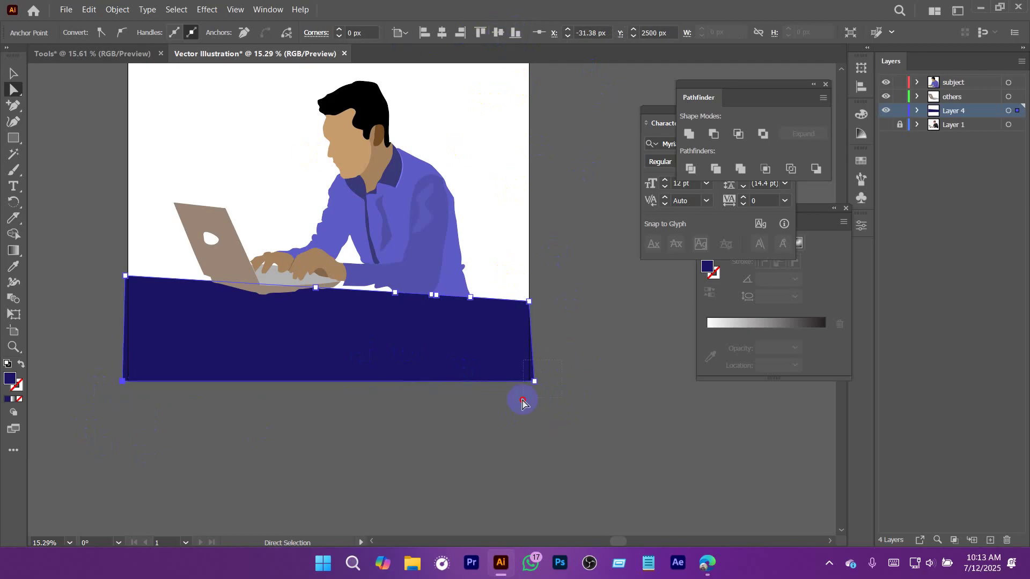
Align the table's upper-left and lower-left corner points to the artboard's left edge and deselect the table.
left_click_drag(522, 399, 522, 401)
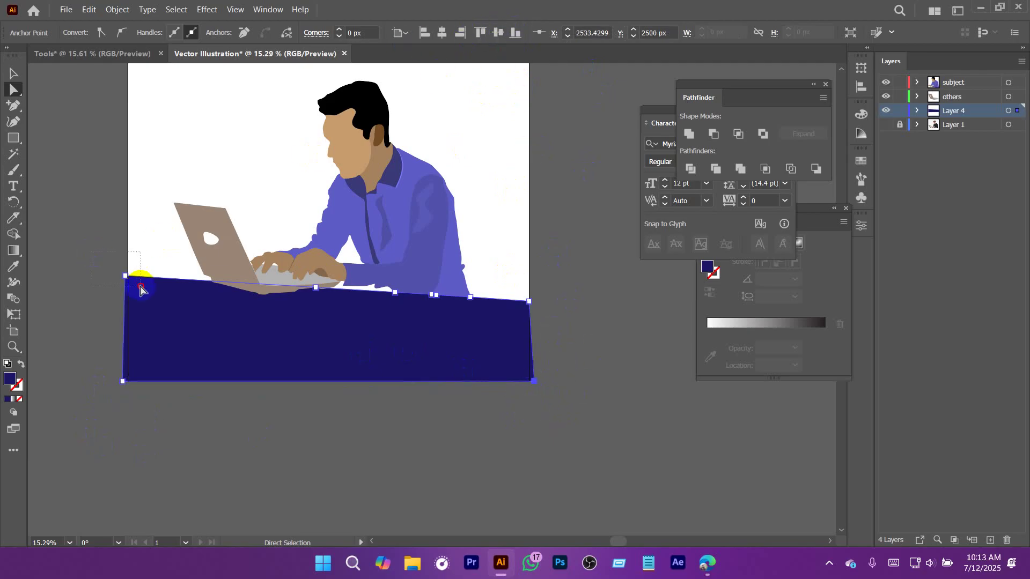
left_click_drag(140, 289, 140, 290)
left_click(426, 32)
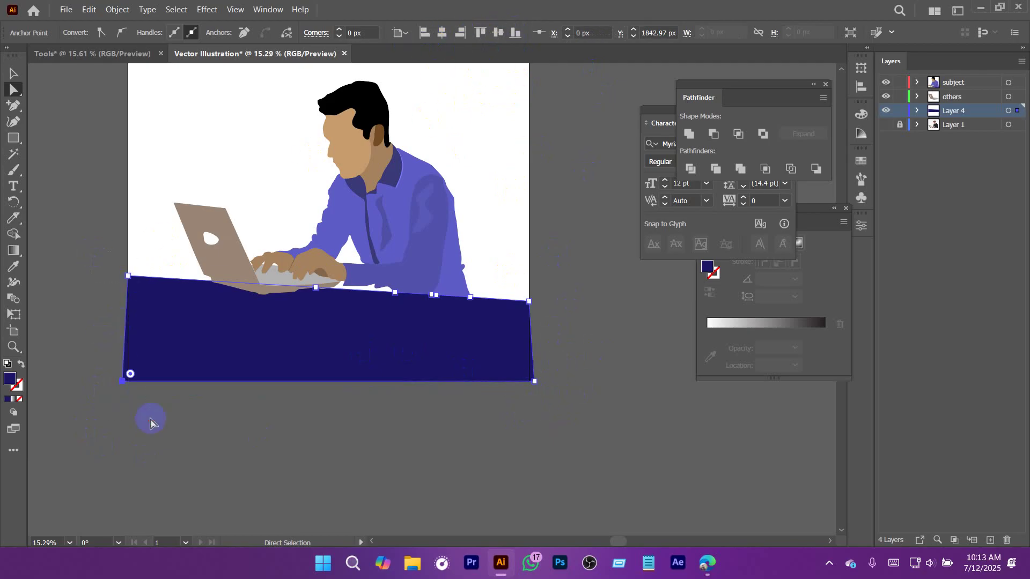
left_click(475, 141)
left_click_drag(475, 140, 503, 291)
left_click_drag(589, 356, 595, 314)
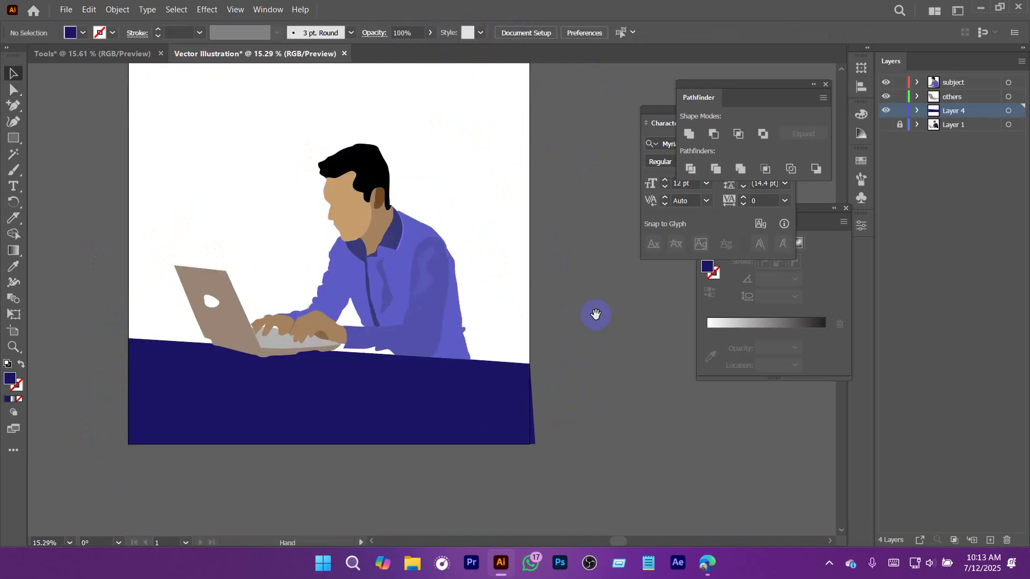
scroll(462, 317, "up", 3)
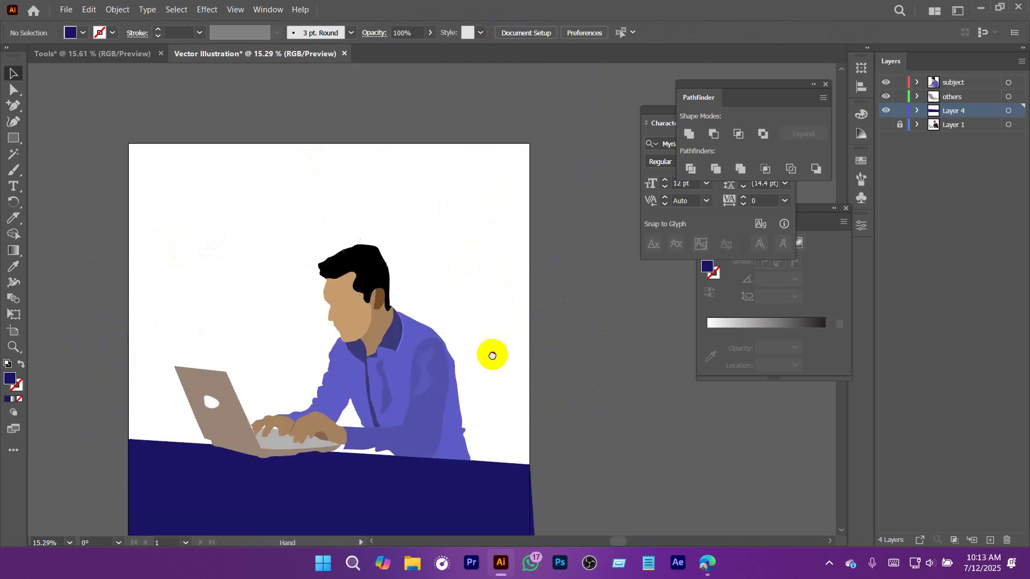
Draw a tall rectangle along the artboard's left side behind the laptop and slant its inner edge by moving the lower-right corner inward.
left_click_drag(183, 170, 258, 294)
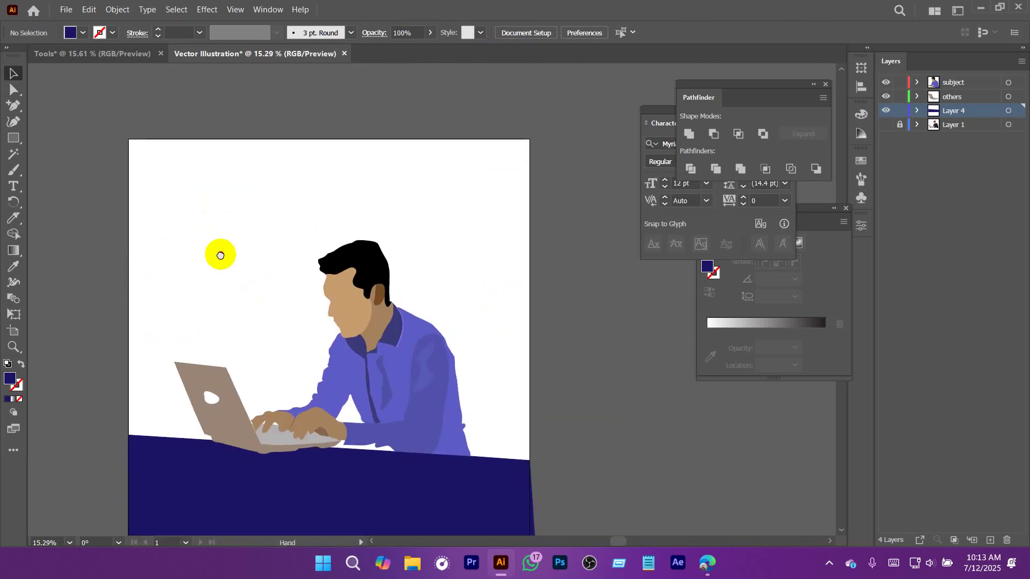
scroll(192, 235, "down", 2)
left_click_drag(131, 91, 211, 413)
key("a")
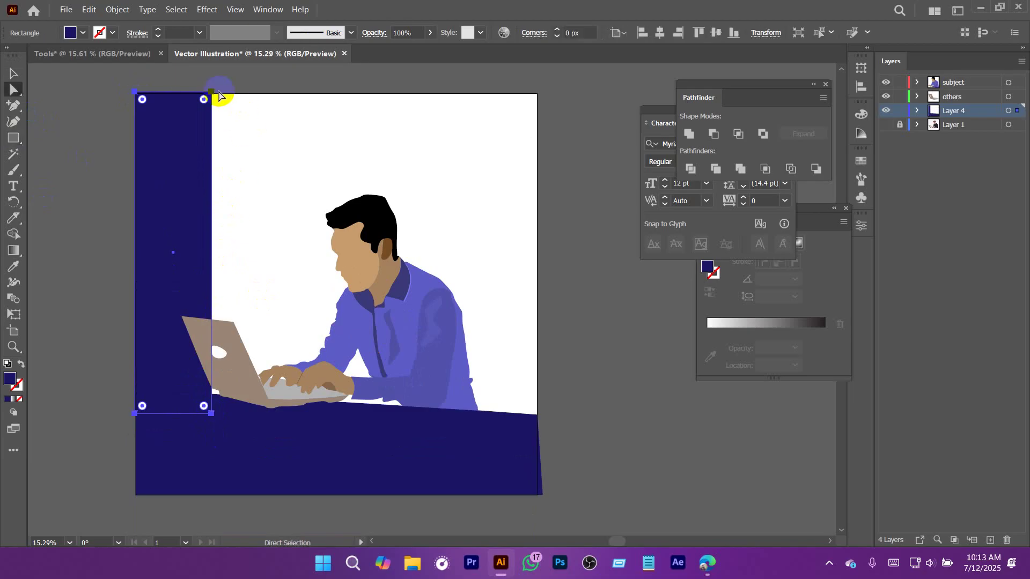
left_click(212, 93)
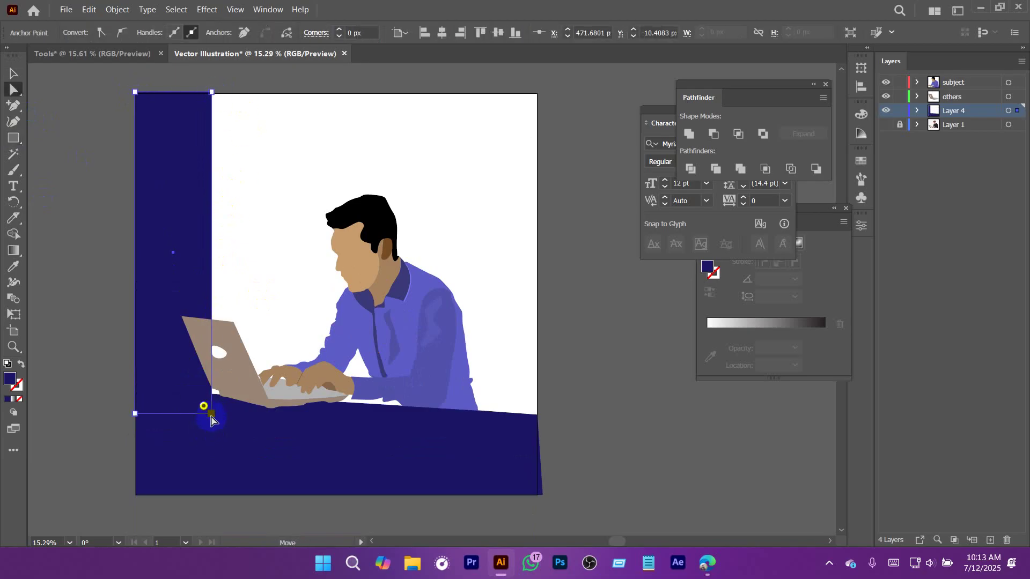
left_click_drag(211, 414, 172, 417)
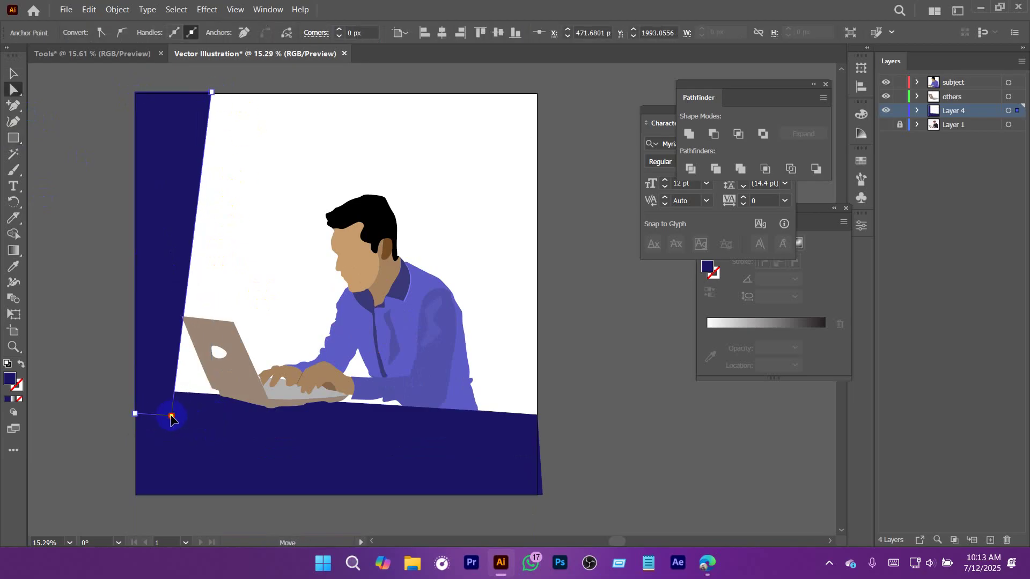
key("v")
Fill the slanted left panel with light gray, align it to the artboard's top and left edges, and deselect it.
left_click(172, 207)
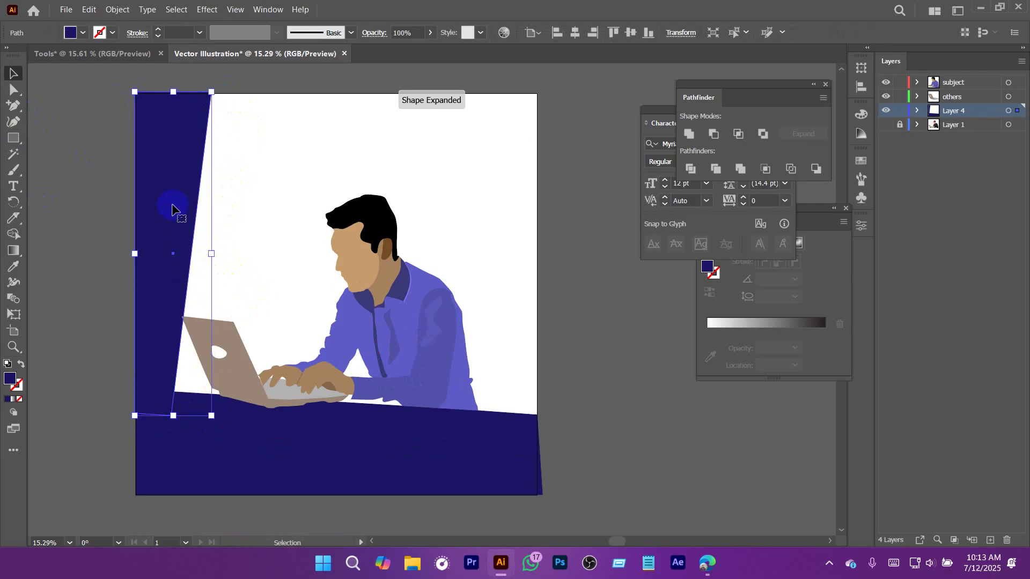
left_click(65, 31)
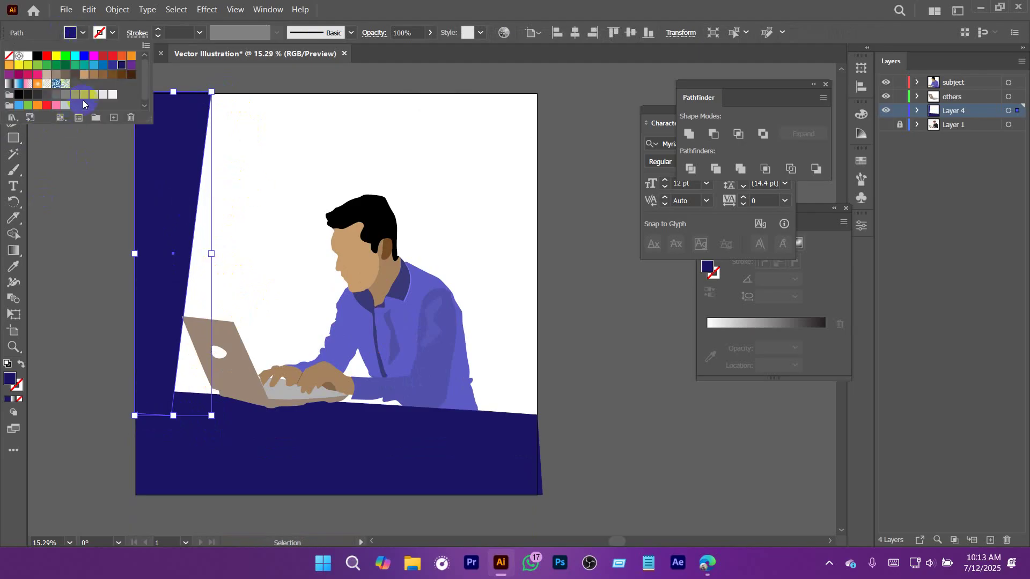
left_click(83, 95)
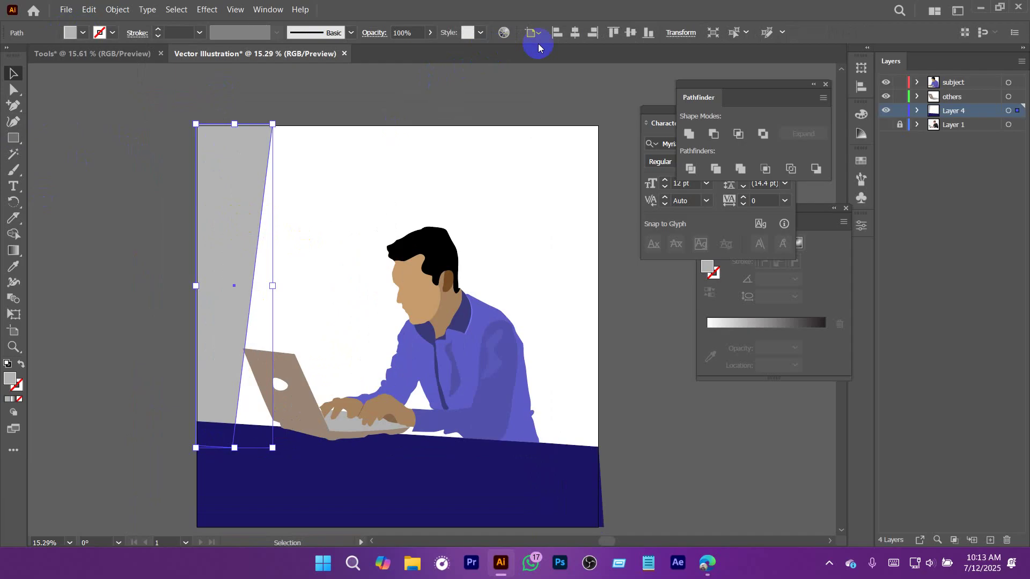
left_click(312, 177)
left_click_drag(340, 204, 316, 173)
Move the gray panel's lower inner corner further toward the artboard's left edge to narrow its base.
key("a")
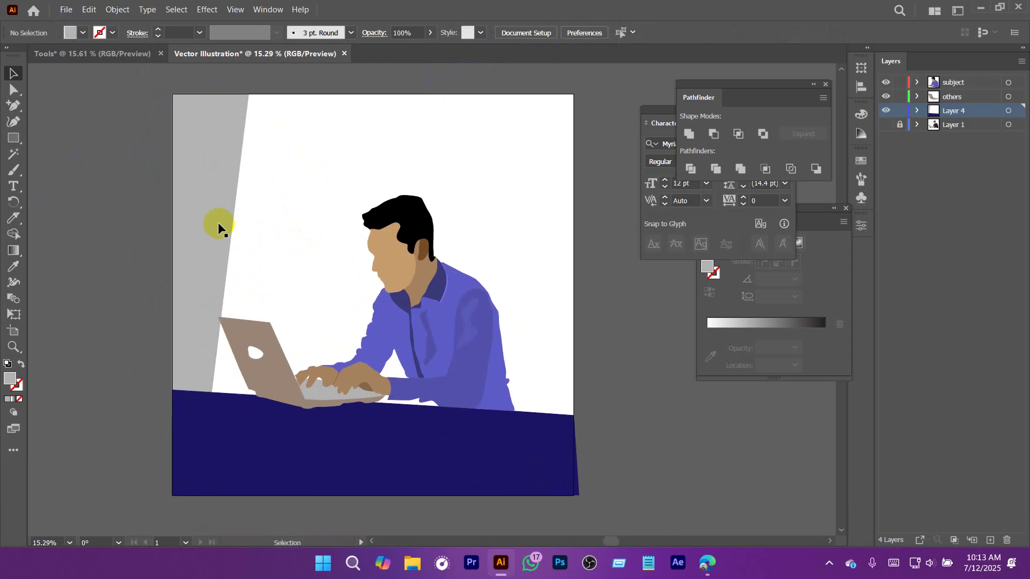
left_click(220, 223)
left_click_drag(212, 423, 197, 417)
key("v")
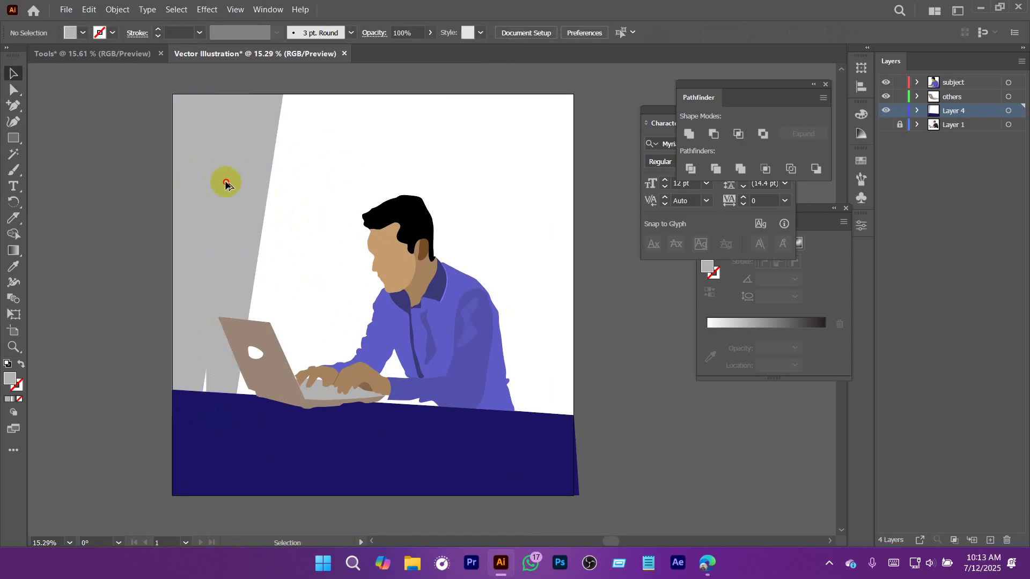
Duplicate the gray panel, reflect the copy across the vertical axis and place it along the artboard's right side.
left_click_drag(223, 179, 461, 160)
right_click(461, 160)
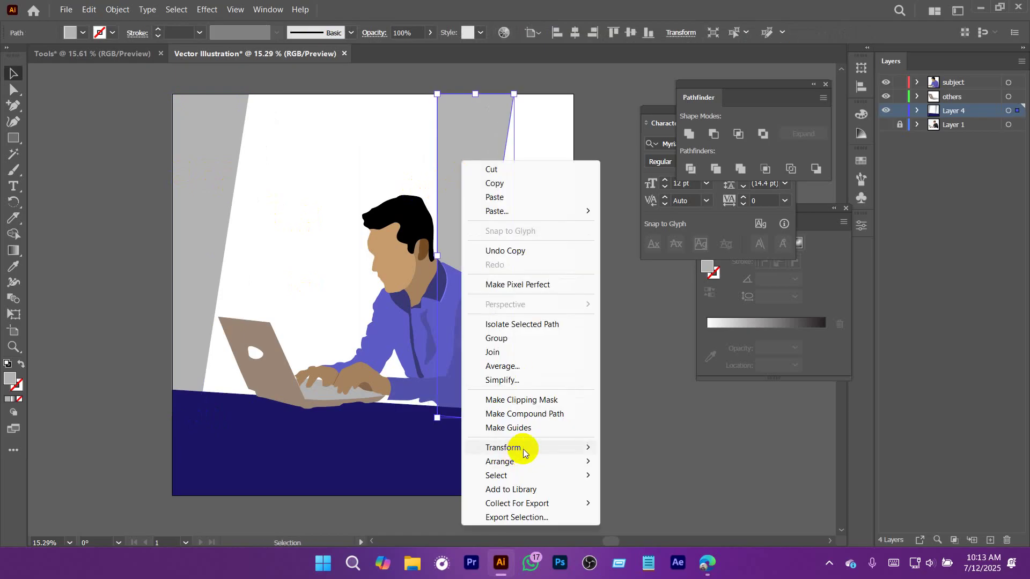
mouse_move(523, 449)
left_click(641, 495)
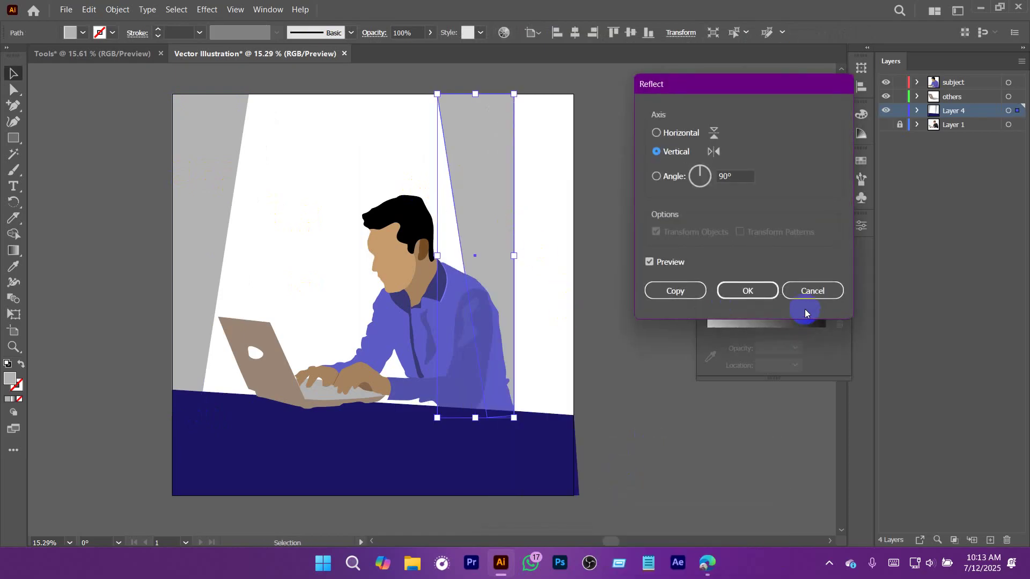
left_click(749, 290)
left_click_drag(469, 130, 545, 141)
Align the mirrored panel's upper and lower outer corners to the artboard's right edge and deselect it.
key("a")
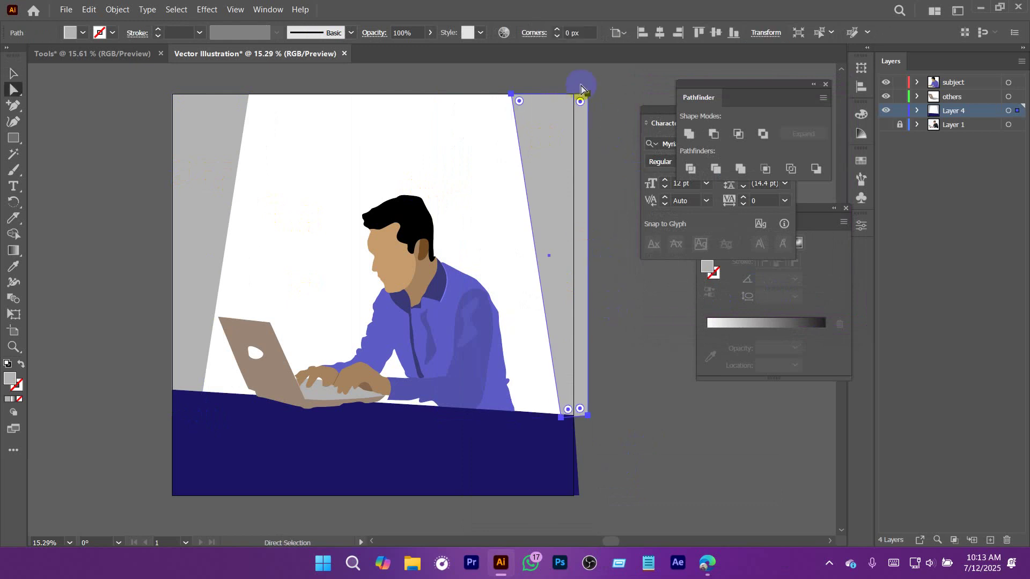
left_click(587, 94)
left_click(459, 33)
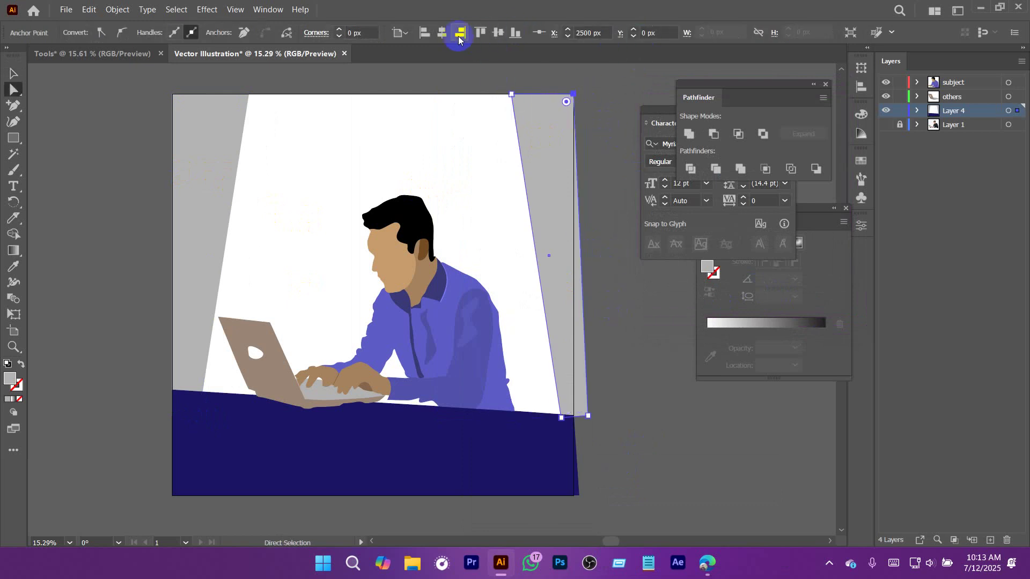
left_click_drag(583, 421, 581, 421)
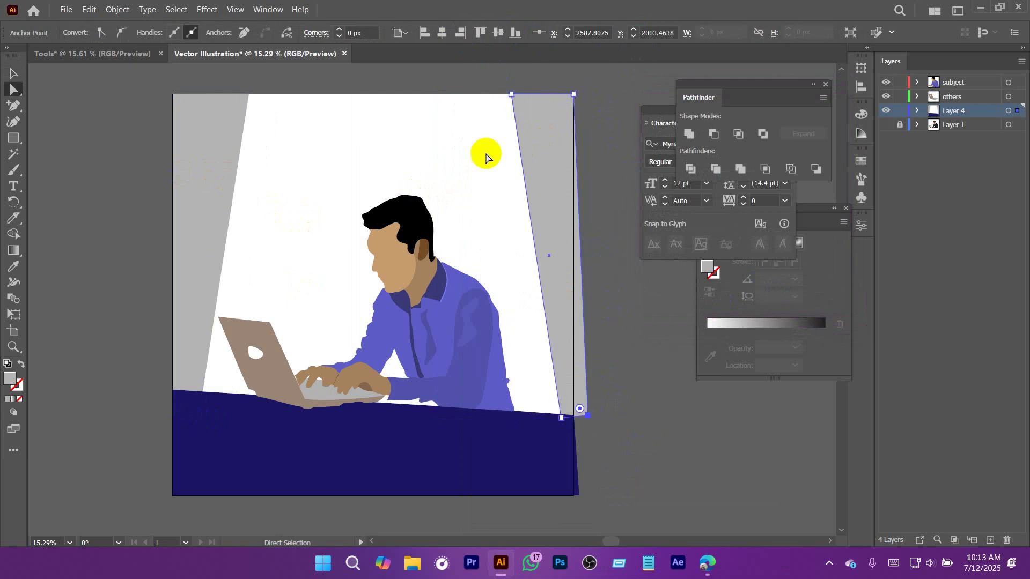
left_click(460, 35)
left_click(479, 148)
key("space")
left_click_drag(360, 161, 405, 170)
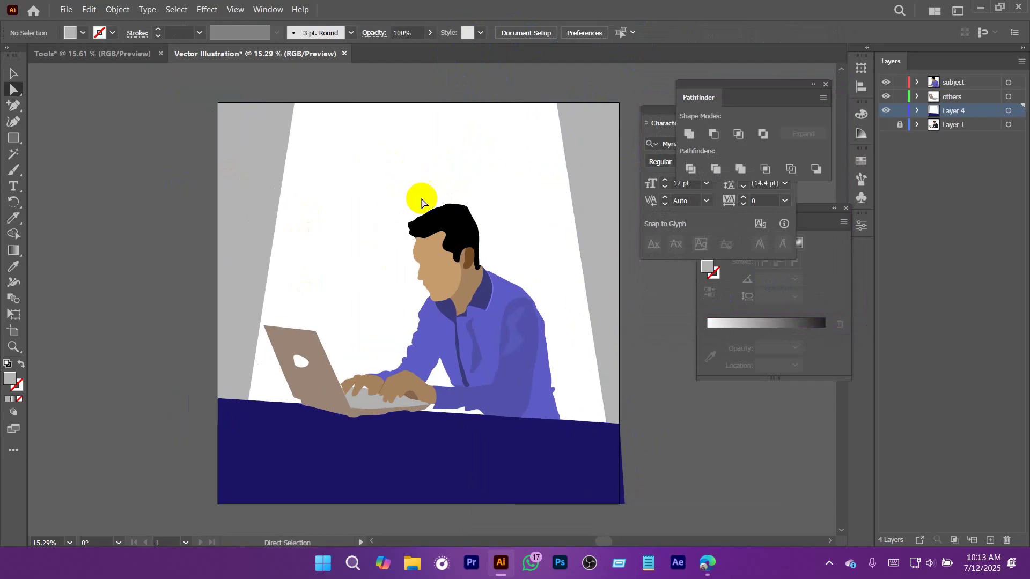
Draw a gray square on the white background, enlarge it into a slightly taller rectangle and place it just above the man's forehead.
left_click(12, 135)
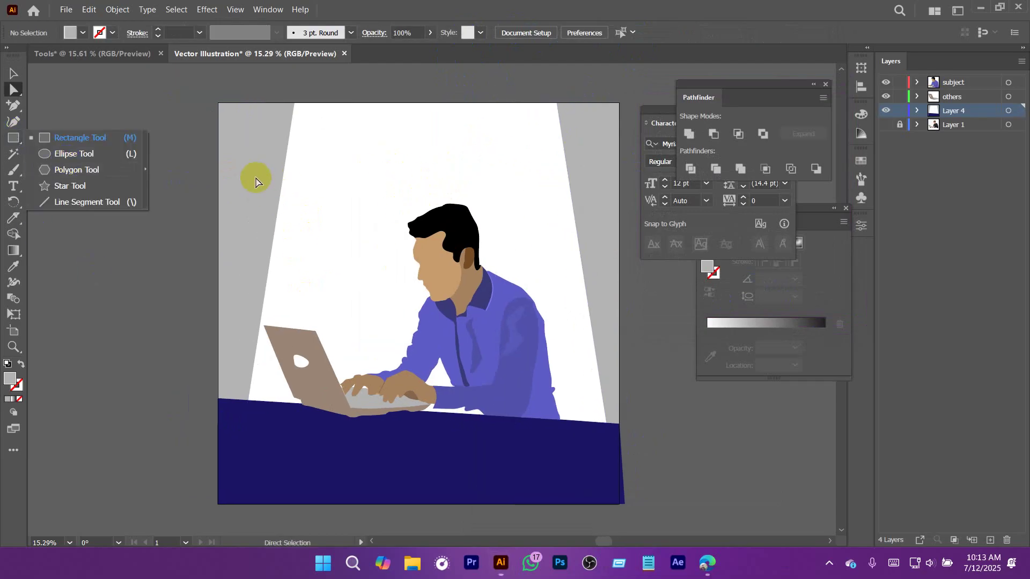
left_click(81, 138)
left_click_drag(335, 165, 362, 187)
scroll(370, 204, "up", 2)
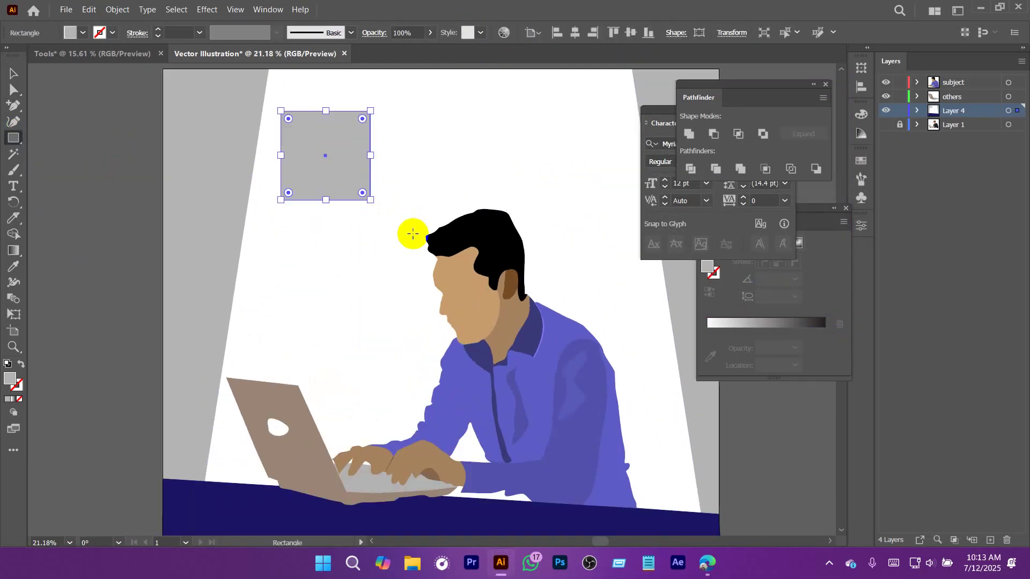
key("v")
left_click_drag(368, 220, 399, 279)
mouse_move(402, 192)
left_mouse_down()
mouse_move(400, 172)
mouse_move(401, 184)
left_mouse_up()
left_click_drag(392, 226, 423, 232)
left_click_drag(366, 238, 387, 155)
scroll(494, 202, "down", 5)
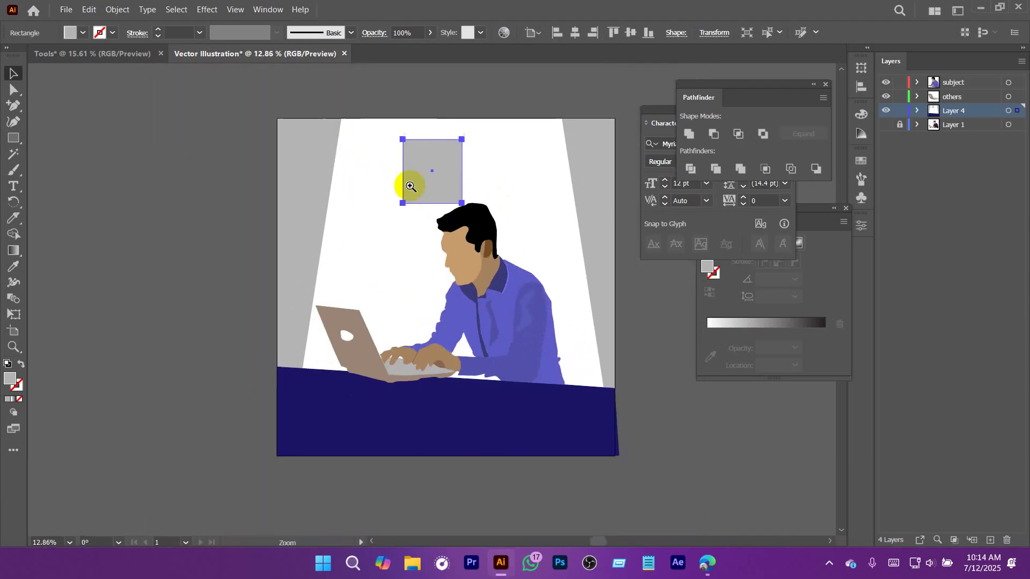
Add a smaller centred copy of the gray rectangle inside it and select both rectangles.
left_click_drag(413, 183, 385, 256)
left_click_drag(387, 247, 453, 296)
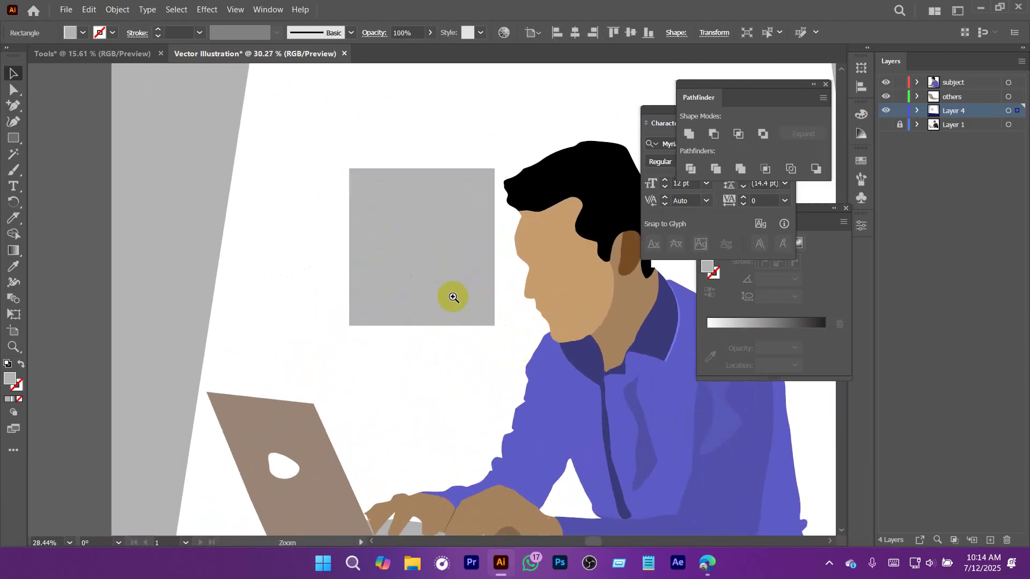
left_click(416, 238)
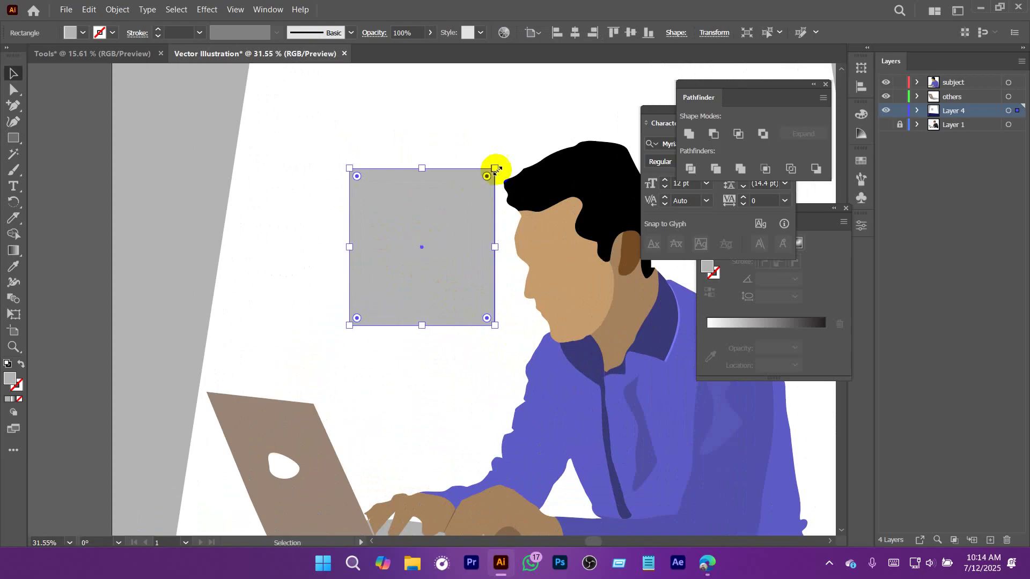
left_click_drag(494, 169, 462, 224)
left_click_drag(370, 127, 437, 252)
key("space")
Blend the outer and inner gray rectangles and set the blend spacing to Specified Steps.
left_click(14, 304)
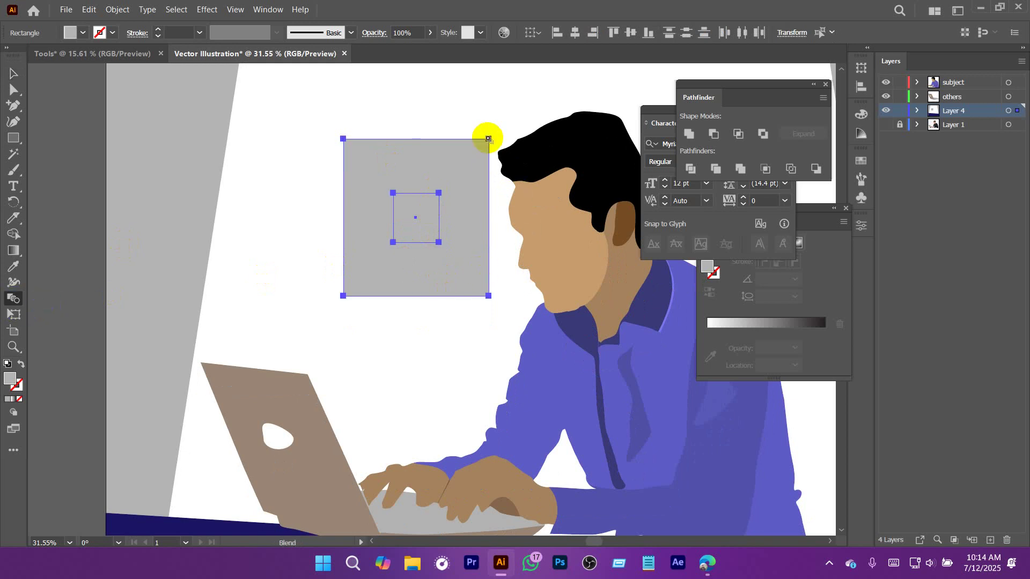
left_click(439, 193)
double_click(16, 301)
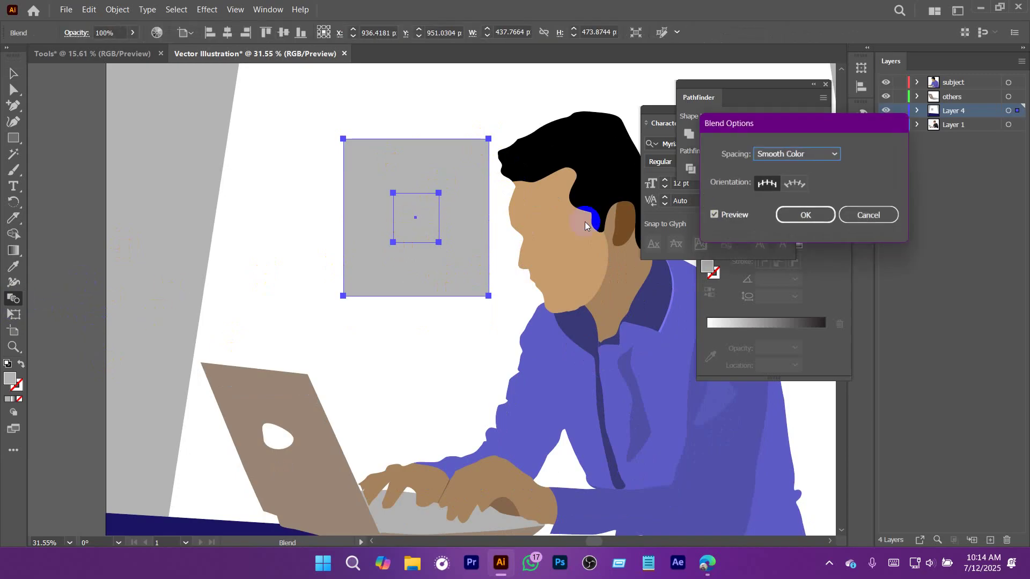
left_click(808, 154)
left_click(803, 185)
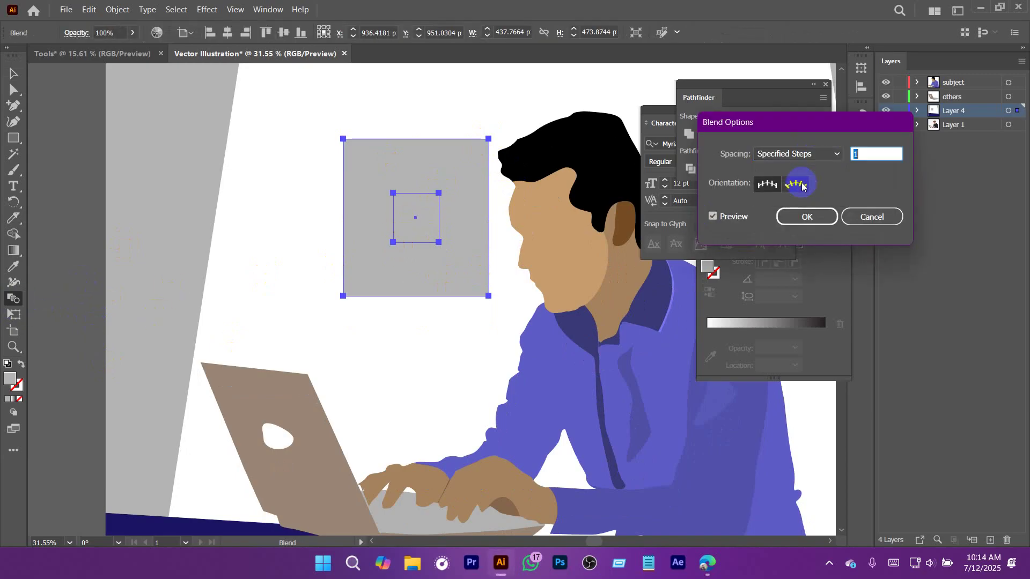
left_click(868, 153)
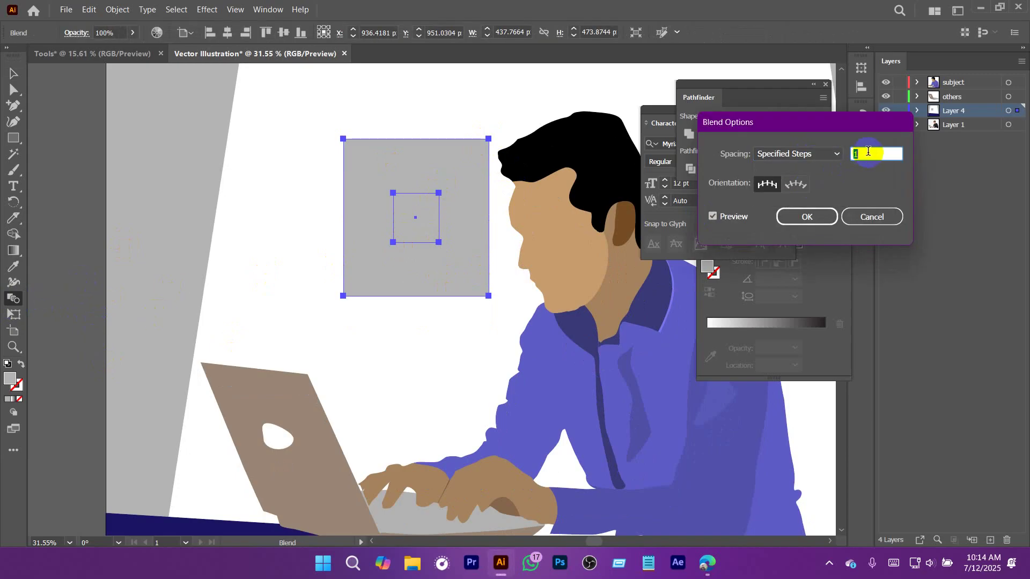
left_click(807, 217)
Fill only the blend's inner rectangle with pure blue.
key("a")
left_click(429, 101)
left_click(406, 207)
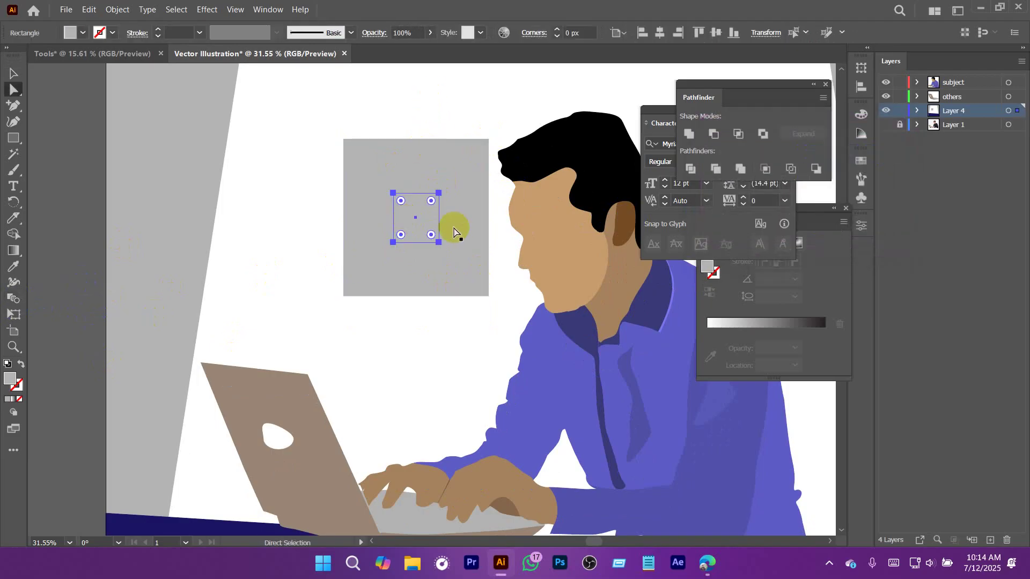
left_click(100, 33)
left_click(84, 56)
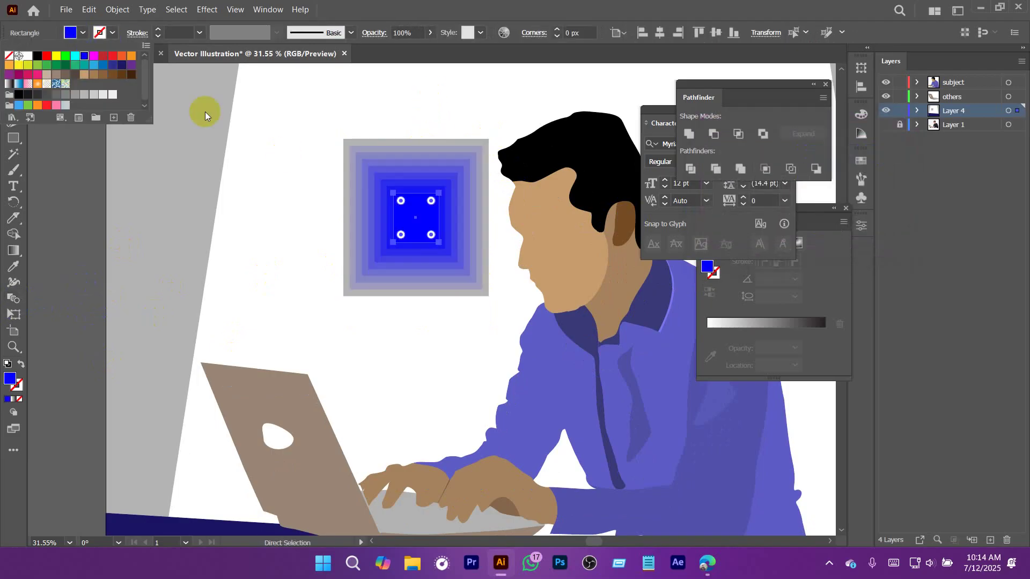
left_click(397, 101)
Fill the blend's inner rectangle with white and deselect it.
left_click_drag(458, 111, 338, 147)
left_click_drag(397, 167, 378, 206)
left_click(378, 206)
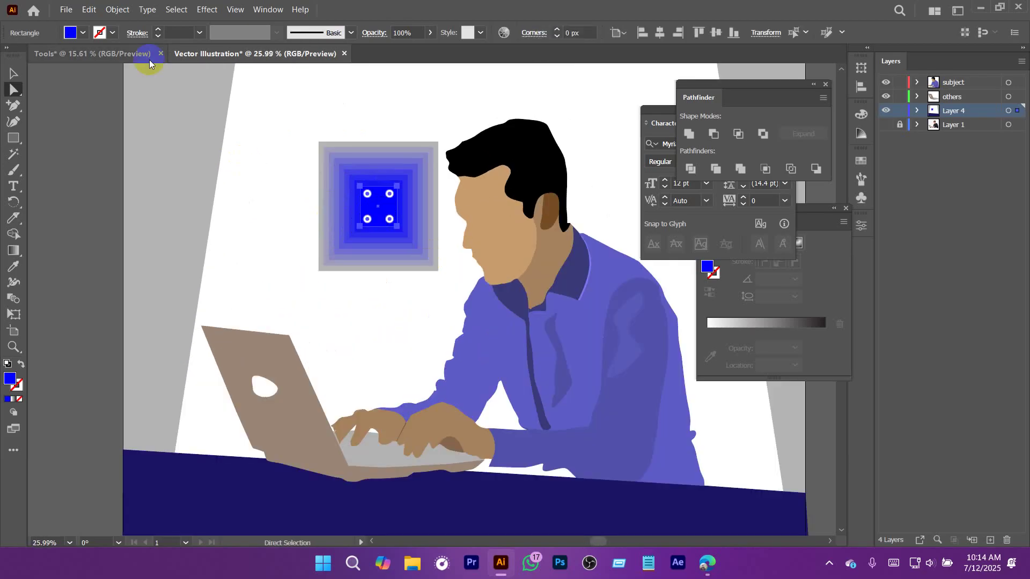
left_click(91, 34)
left_click(29, 57)
left_click(370, 119)
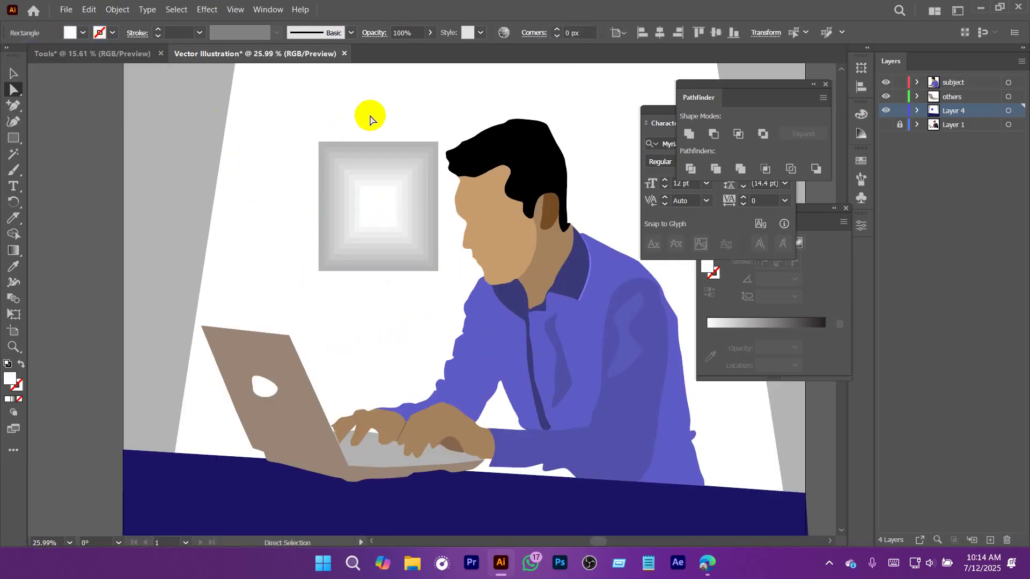
left_click_drag(398, 116, 268, 150)
Delete the blended rectangle in front of the man's face.
key("v")
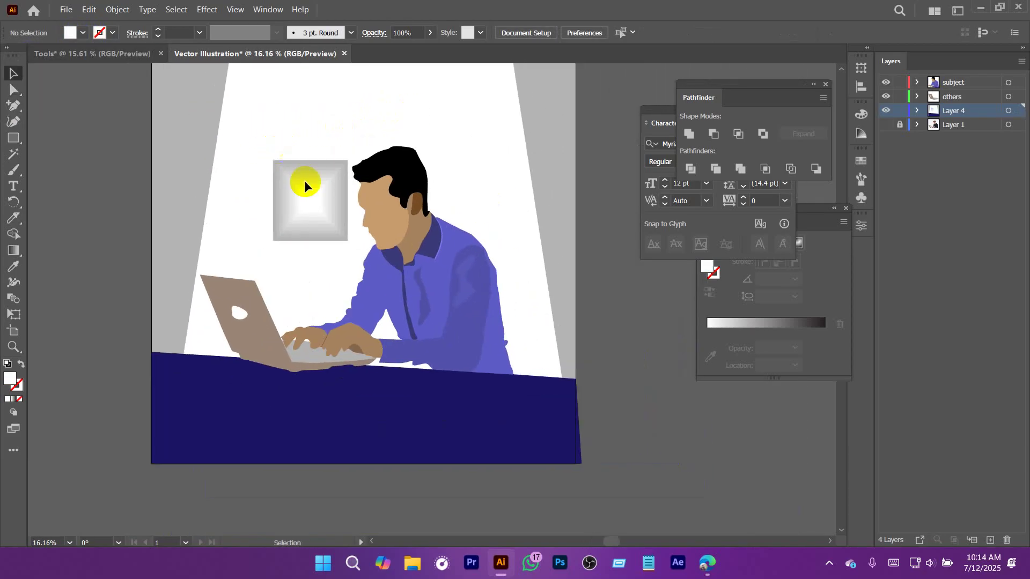
left_click_drag(306, 179, 292, 239)
left_click(310, 237)
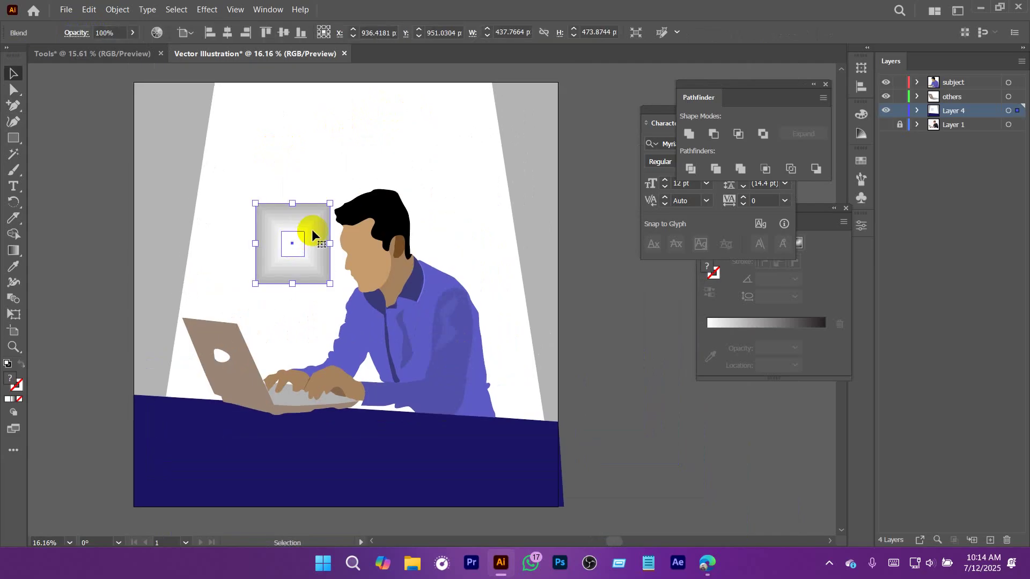
key("Delete")
Recolour the navy table, trying light blue and light gray before filling it with dark gray, and deselect it.
mouse_move(305, 203)
left_mouse_down()
mouse_move(325, 213)
mouse_move(318, 190)
left_mouse_up()
key("a")
left_click(380, 476)
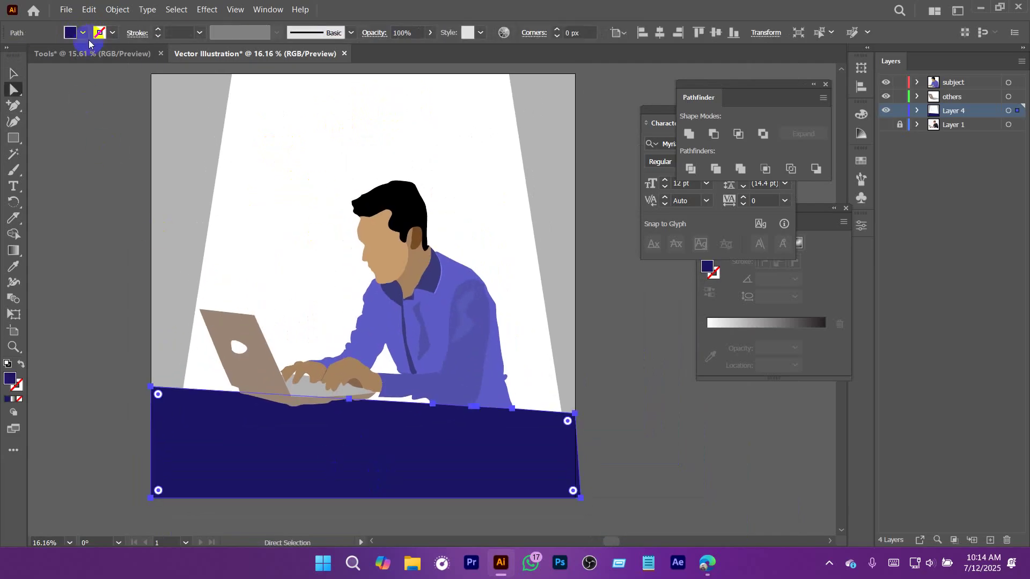
left_click(98, 34)
left_click(93, 66)
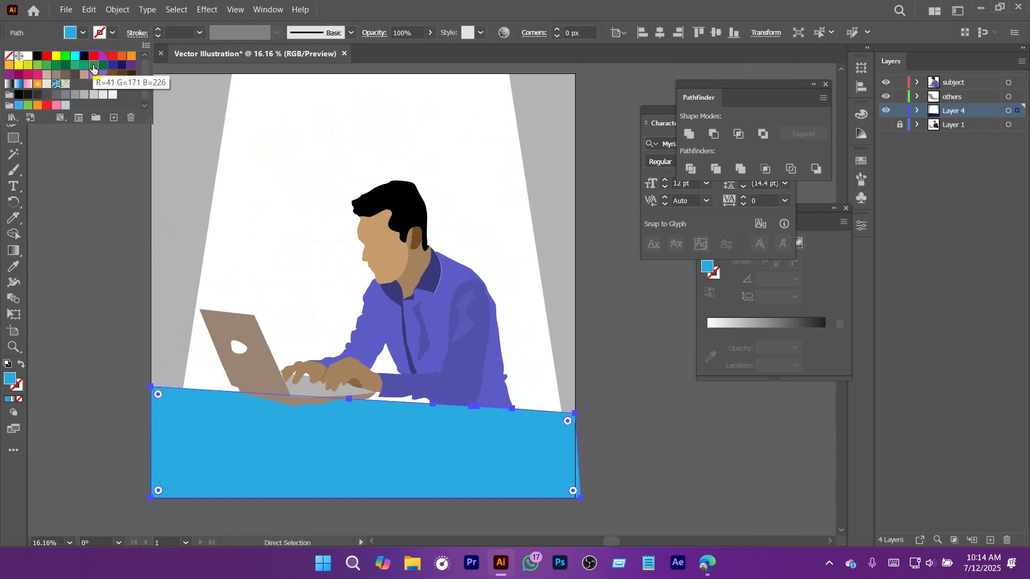
left_click(93, 97)
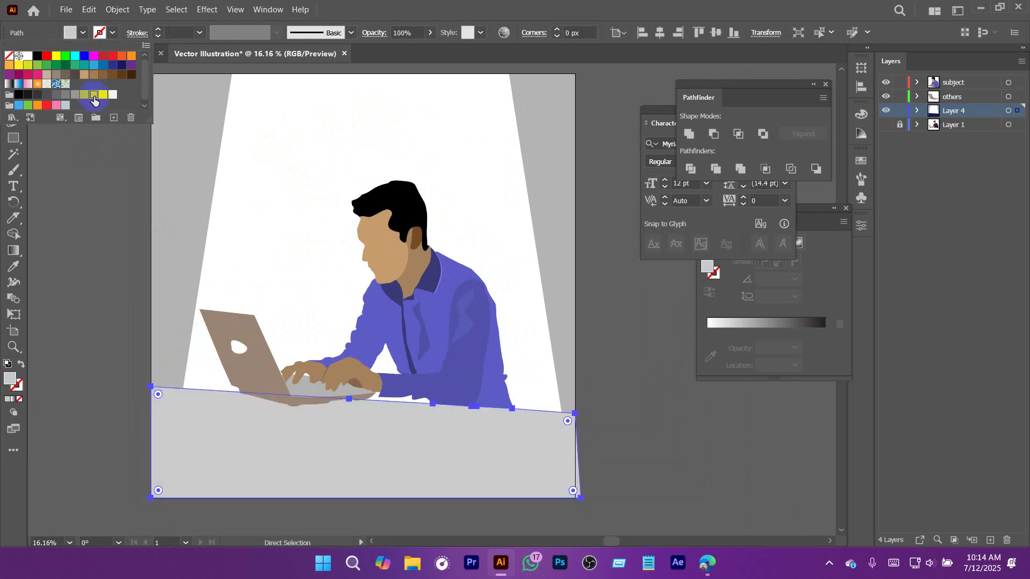
left_click(55, 95)
left_click(47, 95)
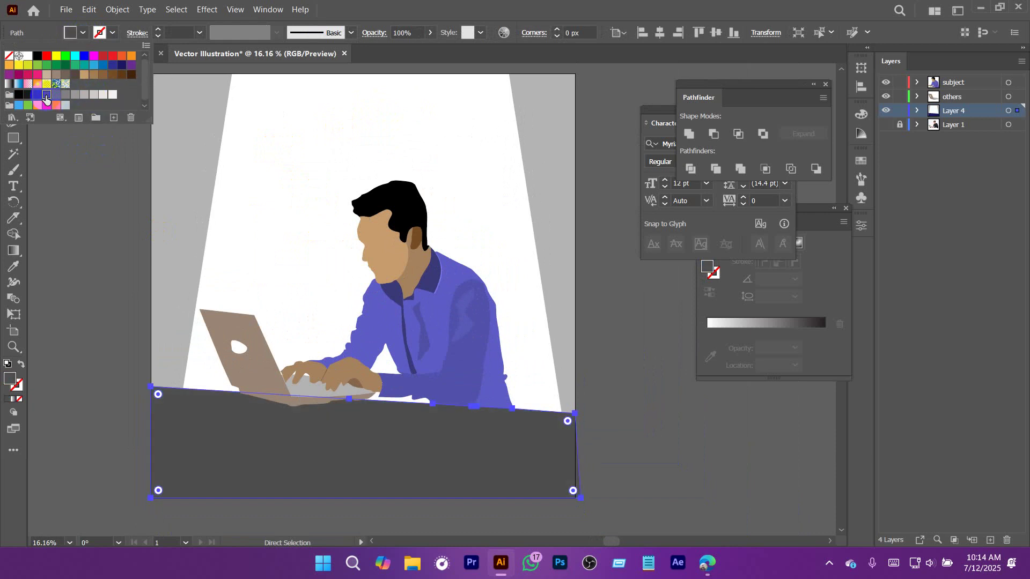
left_click(270, 131)
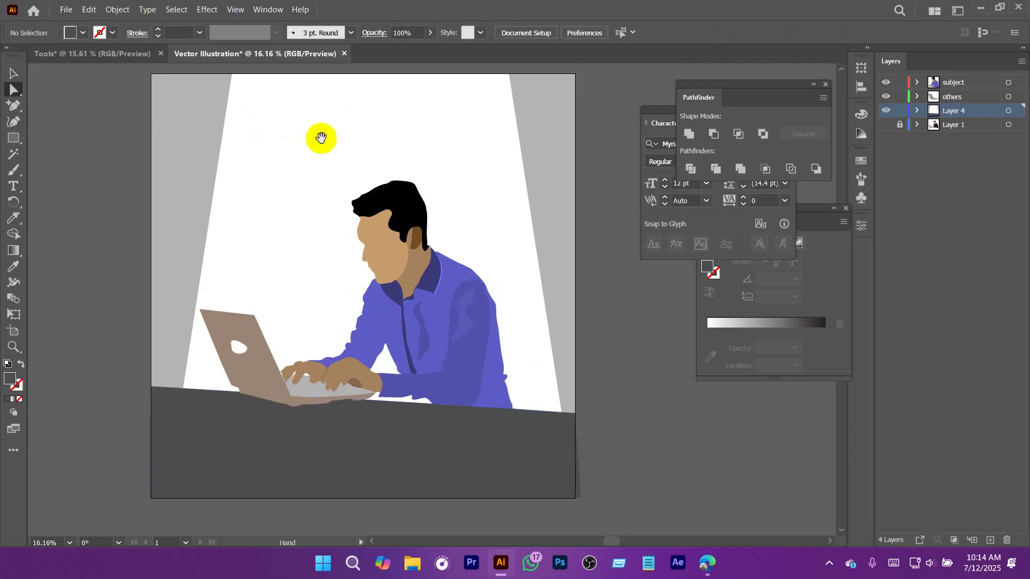
Fill the slanted background panel behind the man with a very light gray and deselect it.
left_click_drag(322, 138, 336, 155)
left_click(499, 152)
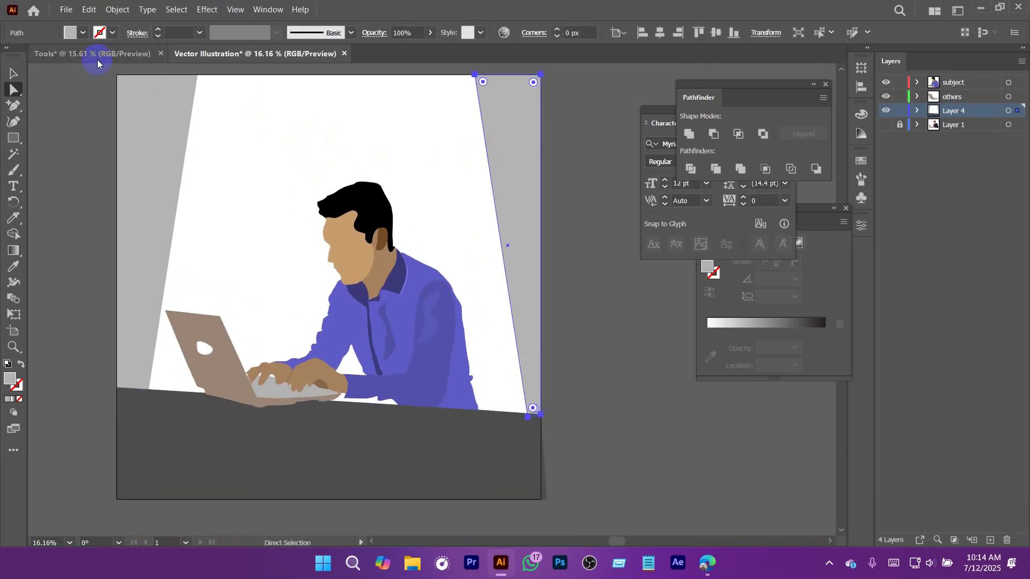
left_click(83, 33)
left_click(102, 99)
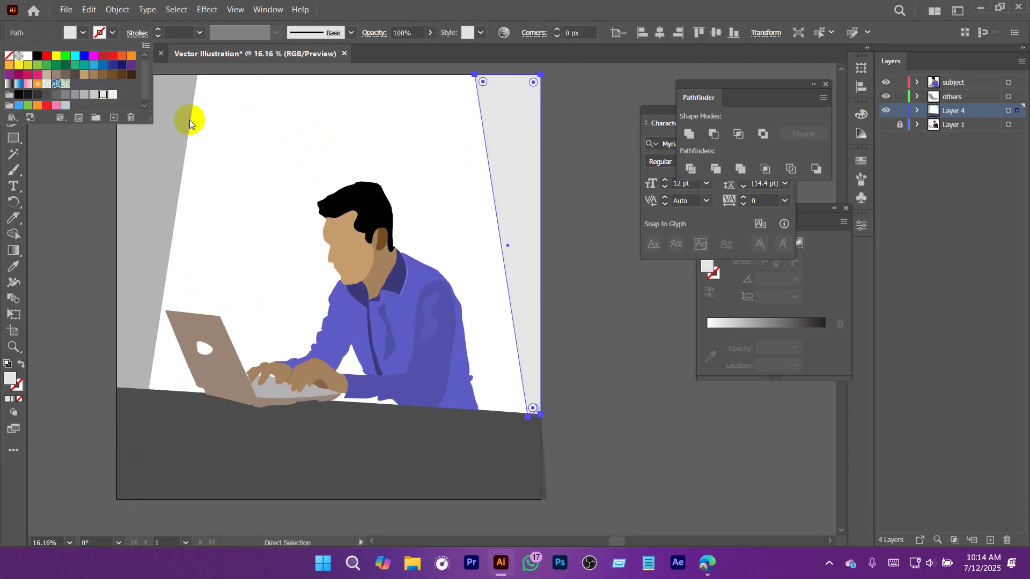
left_click(325, 114)
left_click_drag(419, 155, 422, 199)
left_click(345, 433)
left_click(414, 155)
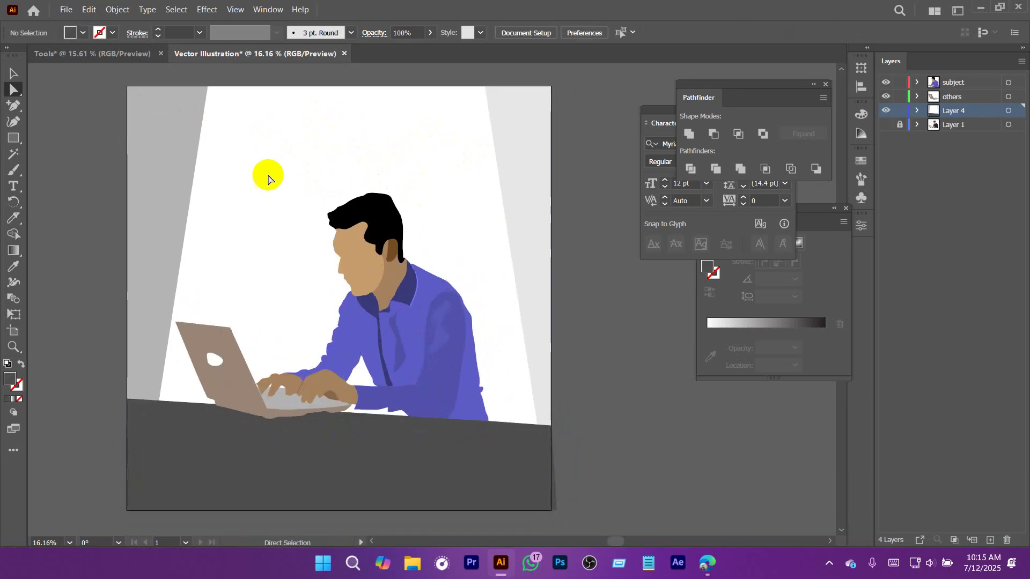
Add the text "A Man working with Laptop", enlarge it to about 92 pt and place it above the man's head.
left_click(13, 186)
left_click(264, 136)
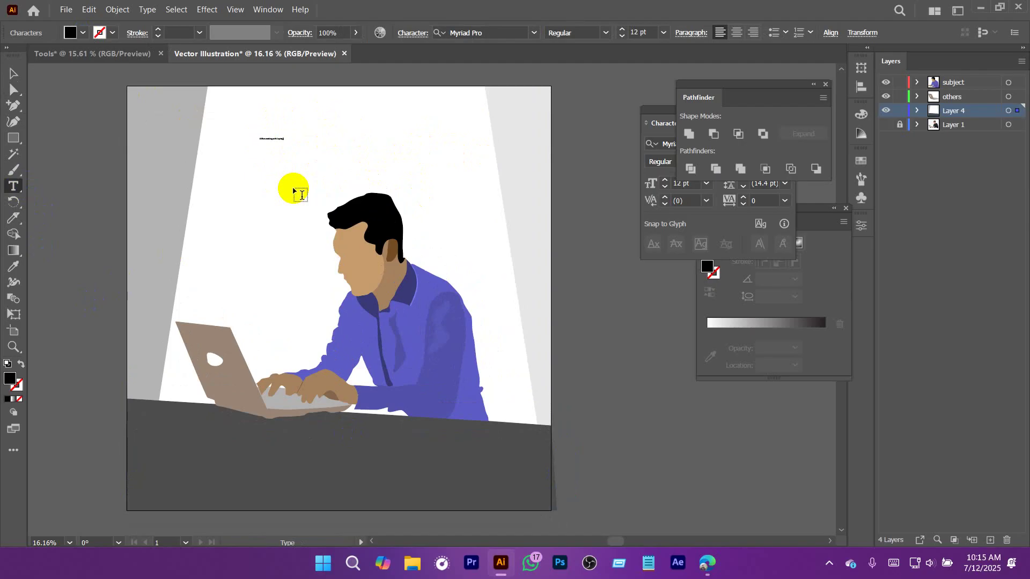
left_click(13, 73)
left_click_drag(277, 146, 448, 172)
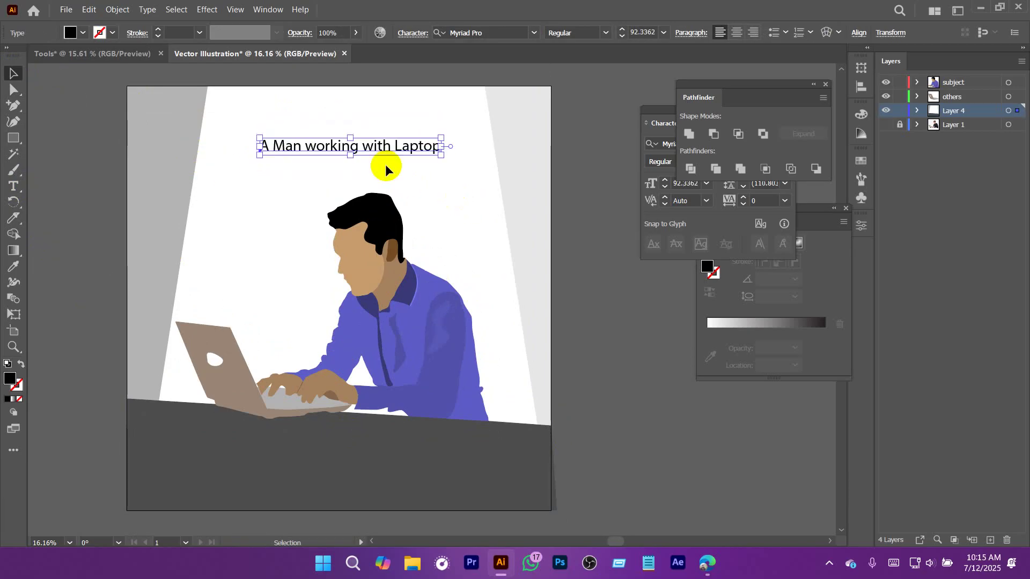
double_click(326, 143)
Change the capital M of "Man" in the heading to a lowercase m.
double_click(319, 141)
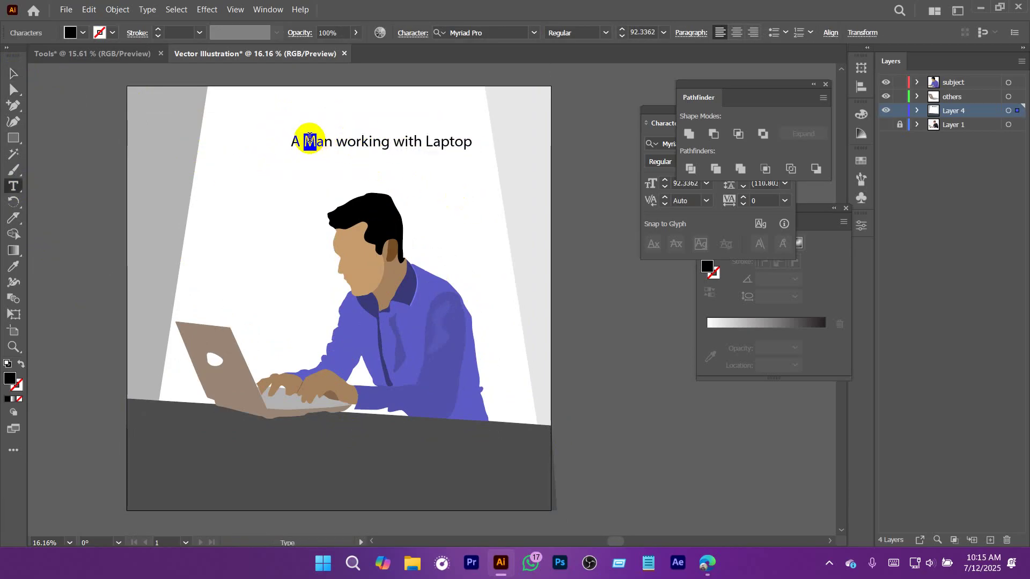
type(",m")
key("BackSpace")
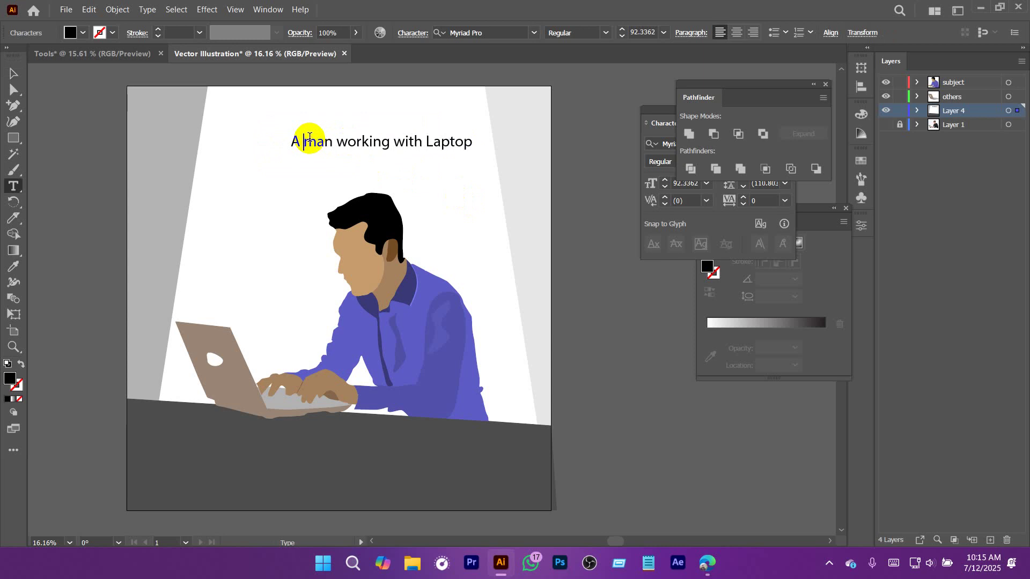
type("m")
key("BackSpace")
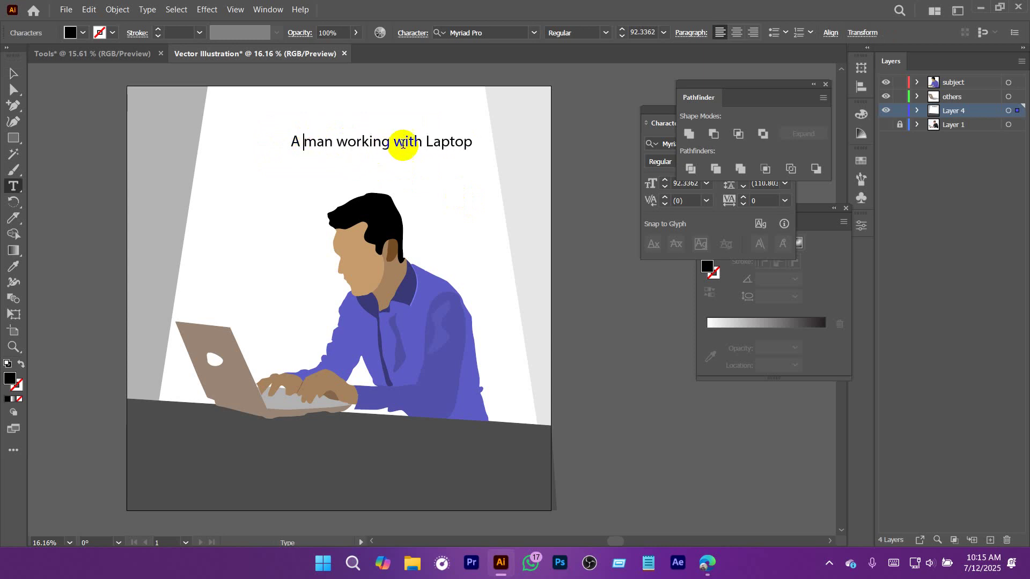
Cut "with Laptop" out of the heading and place it as a separate text line beneath "A man working".
left_click_drag(395, 140, 489, 143)
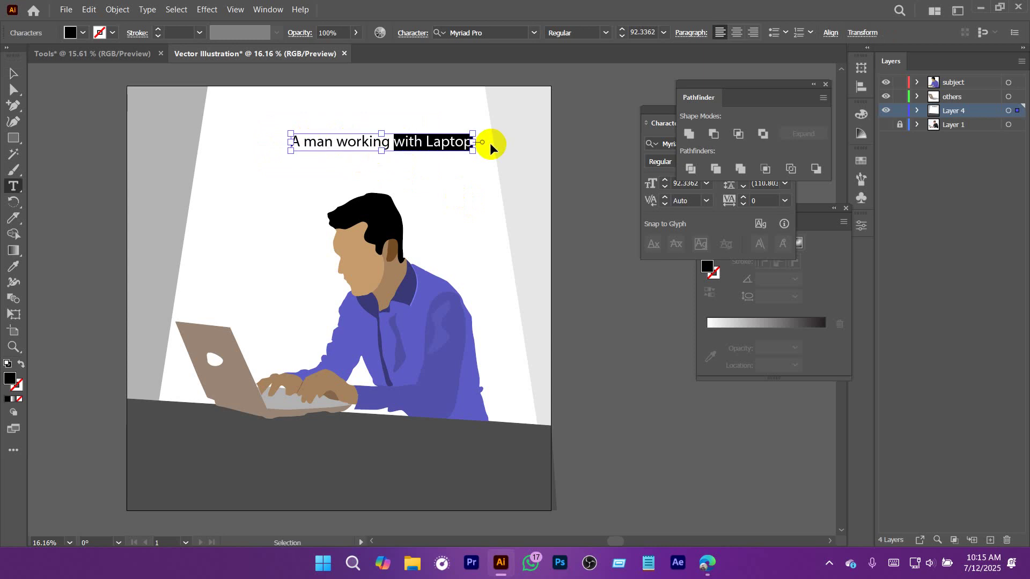
key("BackSpace")
key("Escape")
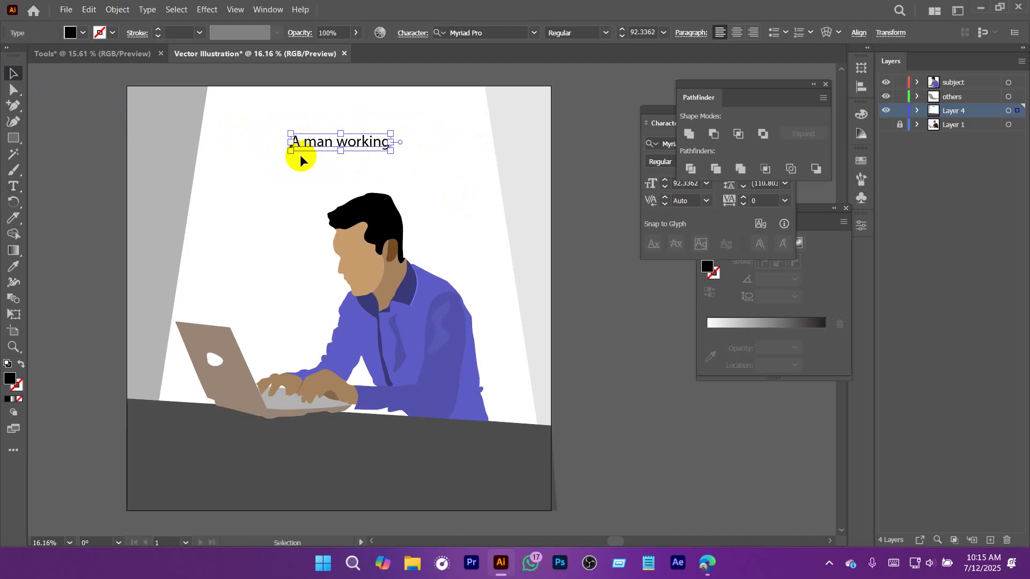
left_click(423, 281)
left_click_drag(450, 298, 424, 213)
key("ctrl+z")
left_click_drag(465, 297, 373, 165)
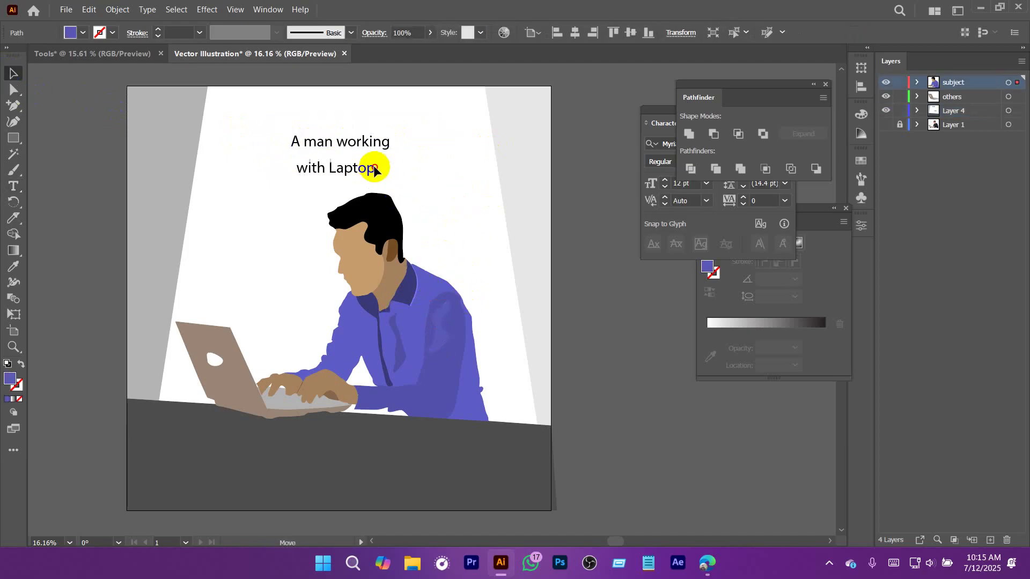
Enlarge the "with Laptop" line to about 204 pt and arrange it centred beneath "A man working".
left_click(379, 142)
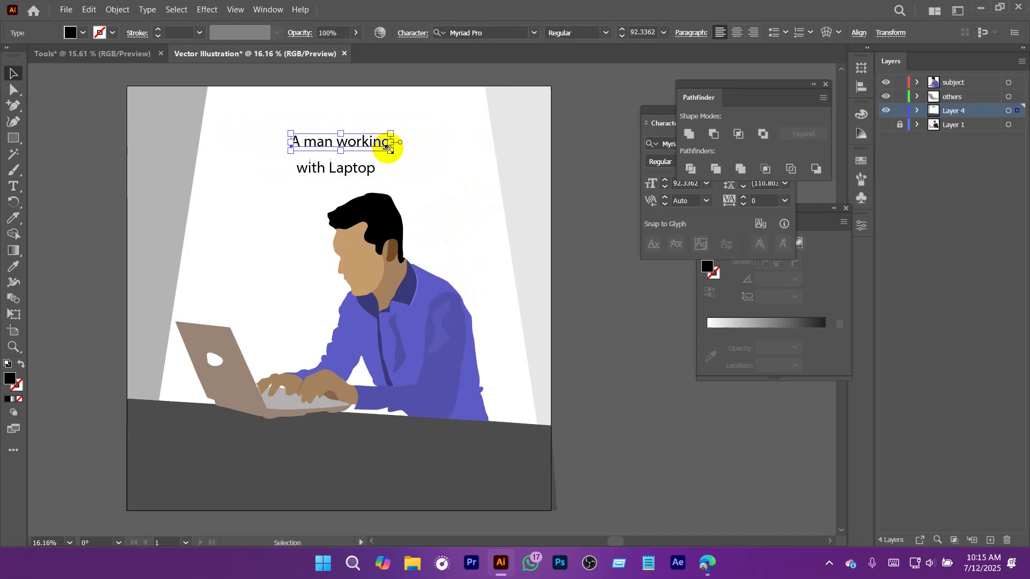
left_click(369, 166)
mouse_move(378, 168)
left_mouse_down()
mouse_move(425, 175)
mouse_move(365, 157)
left_mouse_up()
Set the font of both heading lines to Montserrat SemiBold and deselect them.
left_click(344, 140, "shift")
key("space")
left_click_drag(448, 183, 430, 180)
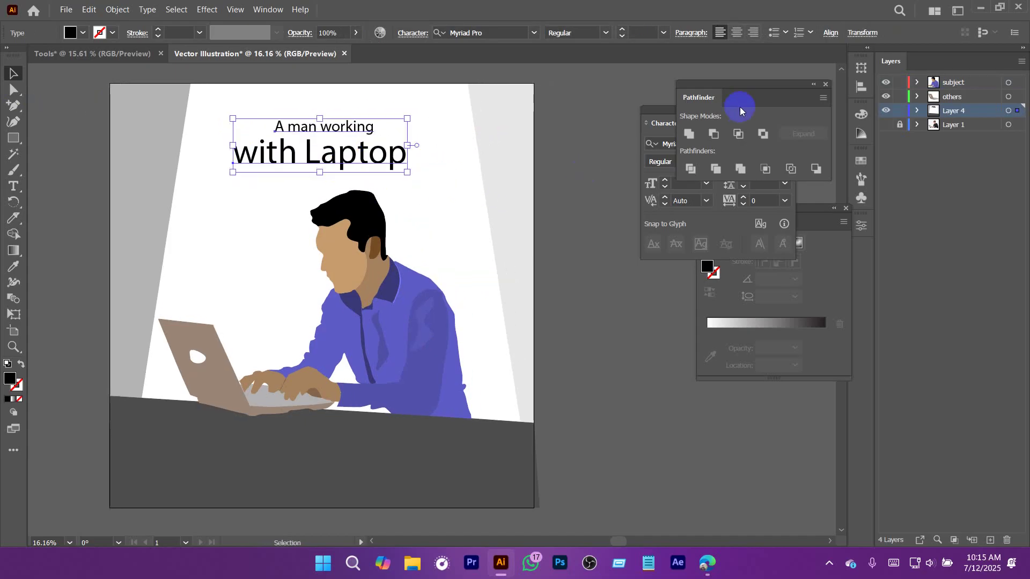
left_click_drag(661, 108, 601, 95)
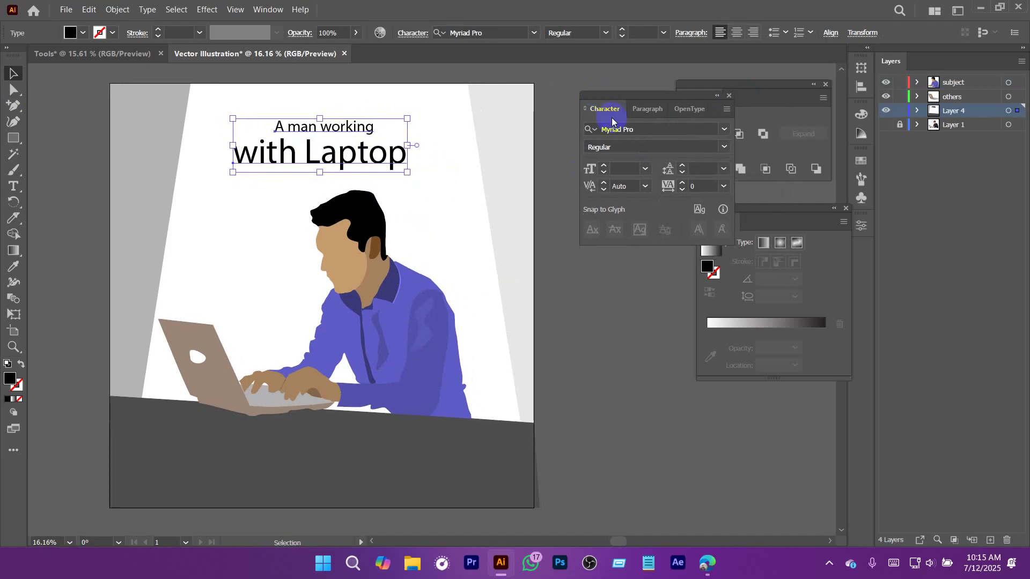
left_click(643, 131)
type("mo")
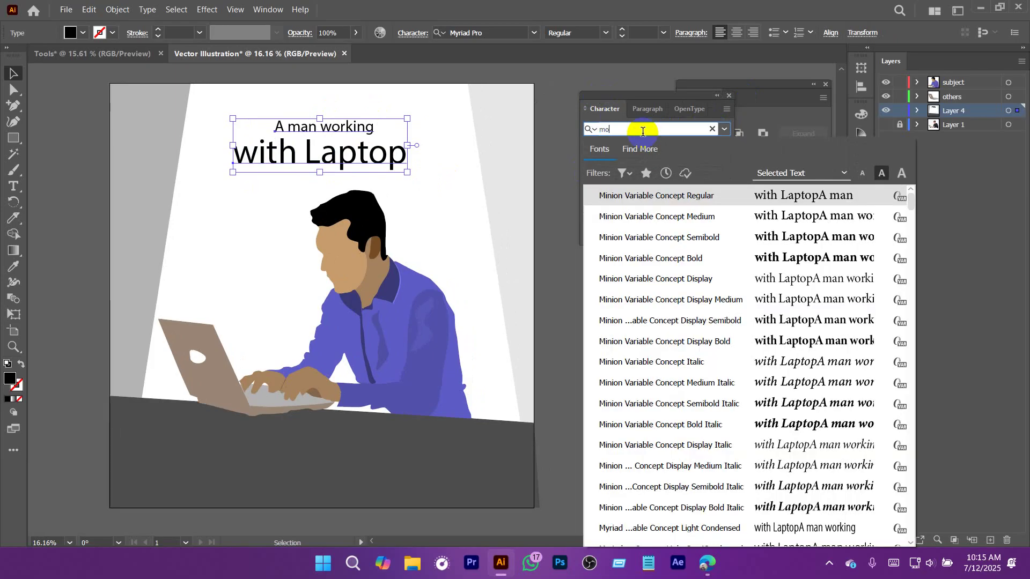
type("nt")
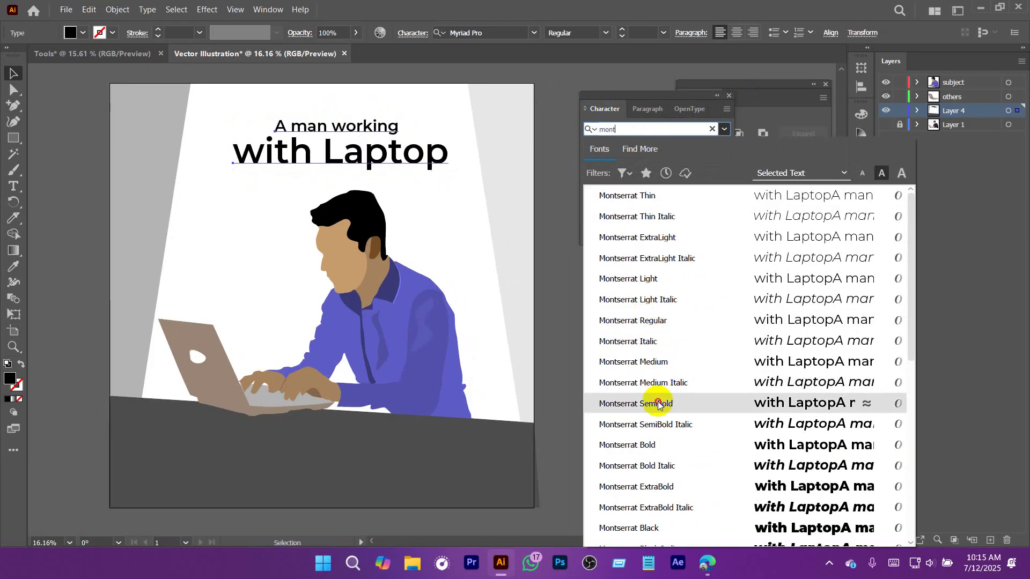
left_click(649, 403)
key("ctrl+shift+a")
Scale the "with Laptop" line down to about 155 pt and the "A man working" line to about 88 pt.
left_click_drag(372, 147, 405, 164)
left_click(412, 167)
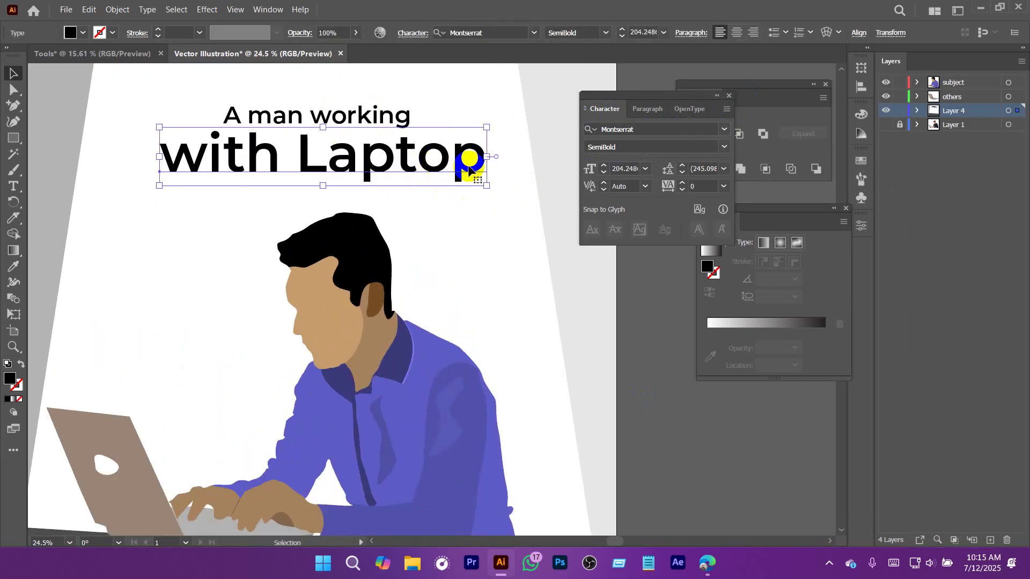
left_click_drag(488, 156, 449, 155)
left_click(375, 110)
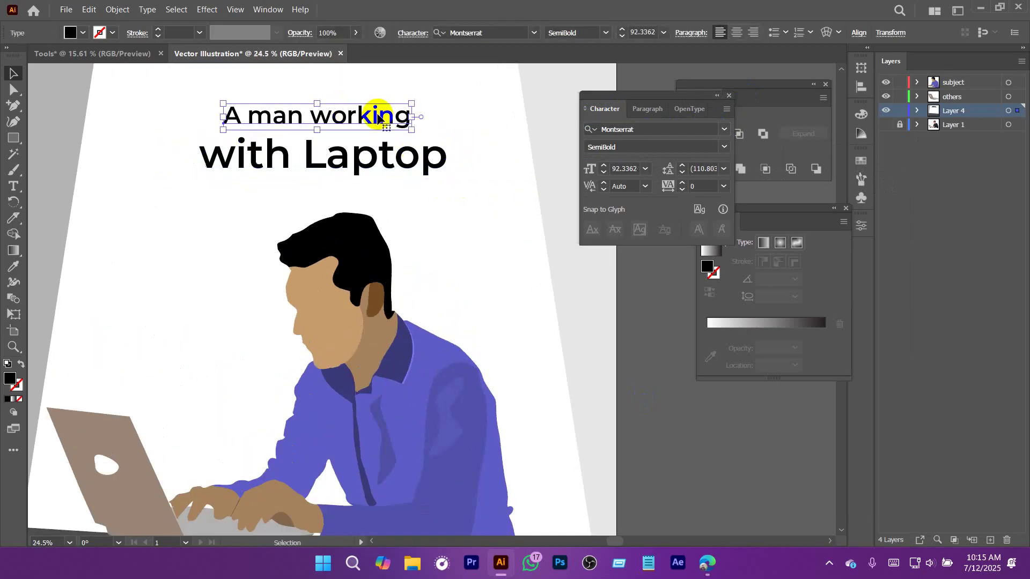
left_click_drag(410, 116, 409, 117)
Change the capital A of "A man working" to a lowercase a and re-centre that line above "with Laptop".
double_click(241, 114)
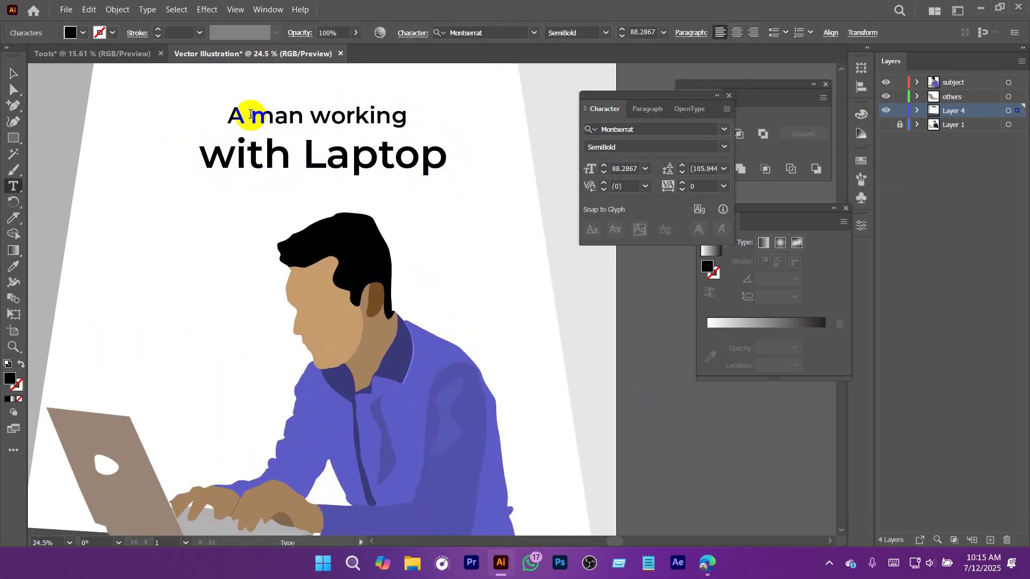
key("ctrl+a")
left_click_drag(250, 117, 200, 110)
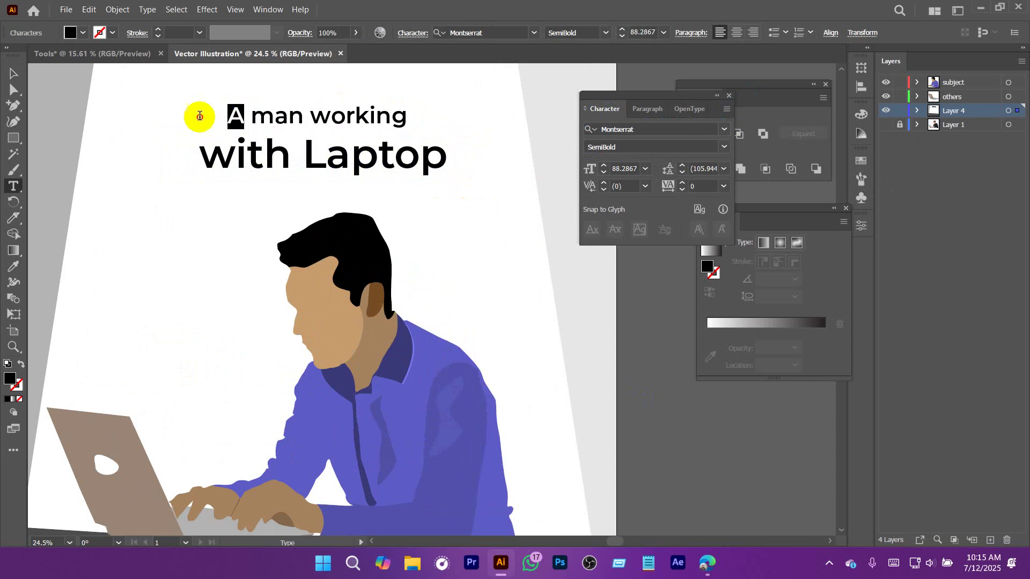
type("a")
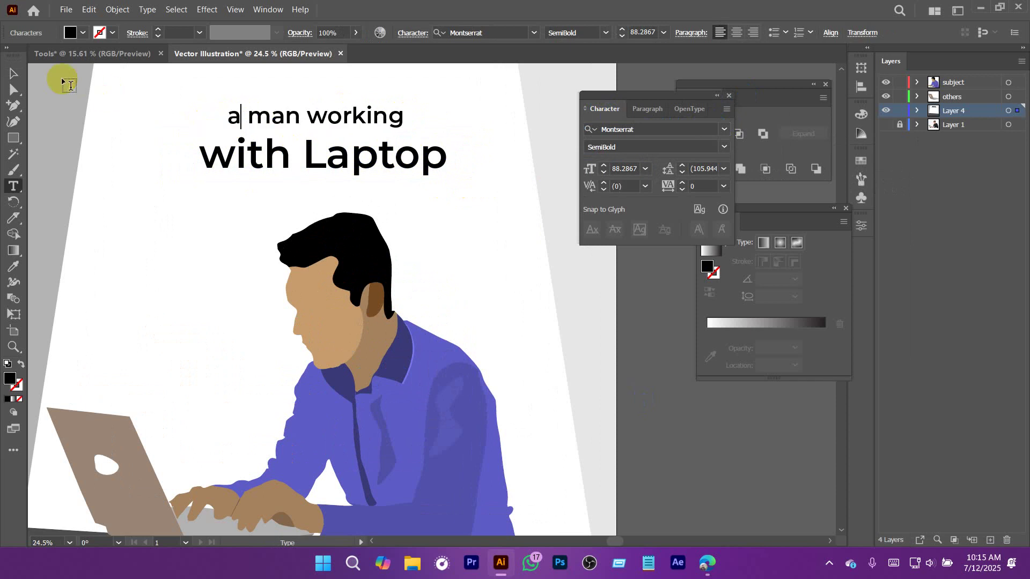
left_click(13, 74)
left_click(295, 121)
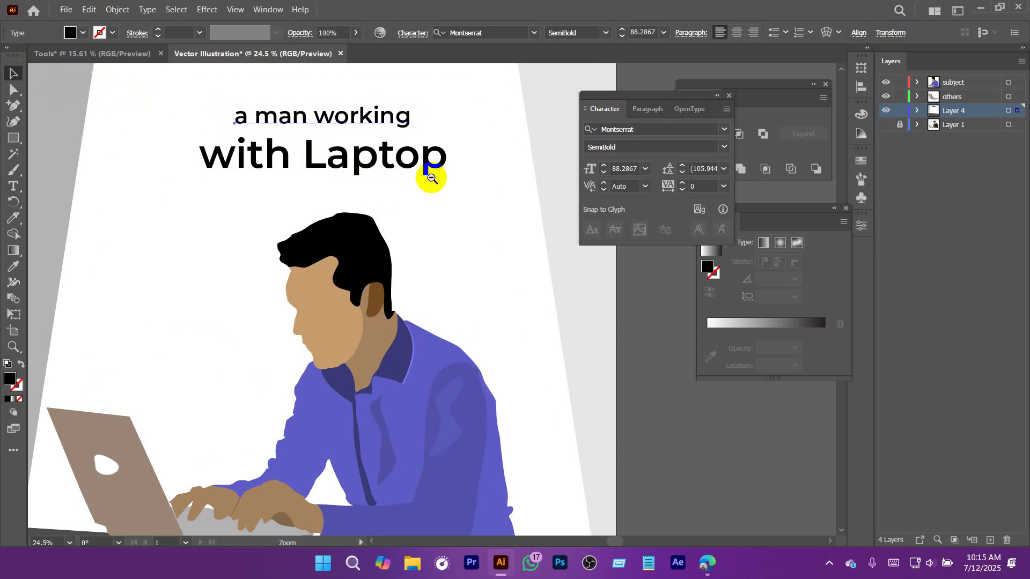
Group the two heading lines and centre the group horizontally on the artboard.
scroll(426, 173, "down", 1)
left_click_drag(396, 171, 359, 161)
left_click(337, 127, "shift")
key("ctrl+g")
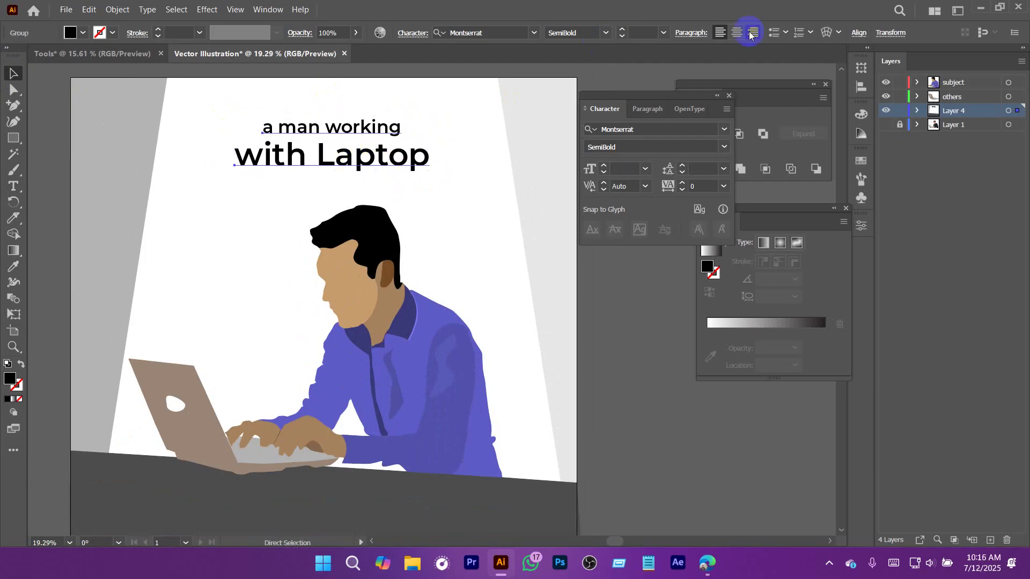
left_click(860, 33)
left_click(741, 72)
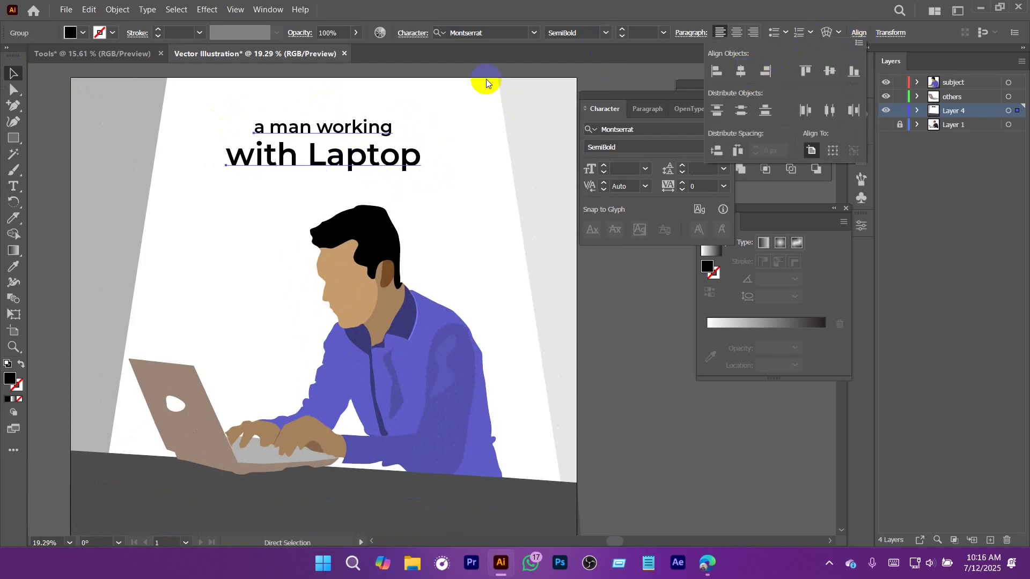
left_click(416, 99)
left_click(417, 99)
Colour the "with Laptop" line with the dark purple sampled from the shirt collar.
key("a")
left_click(363, 166)
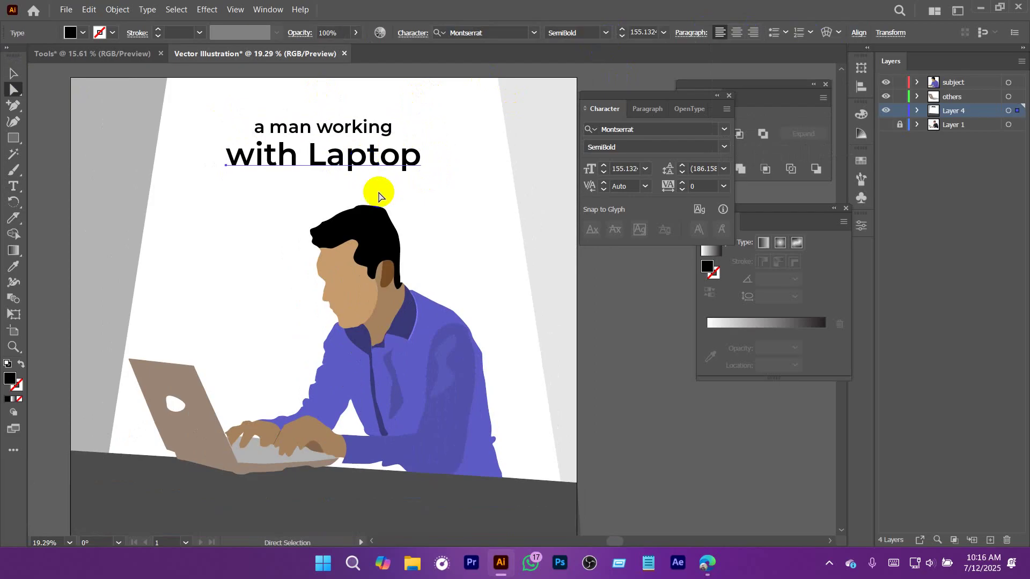
key("i")
left_click(411, 325)
Colour the "a man working" line with the brown sampled from the man's ear and deselect it.
key("a")
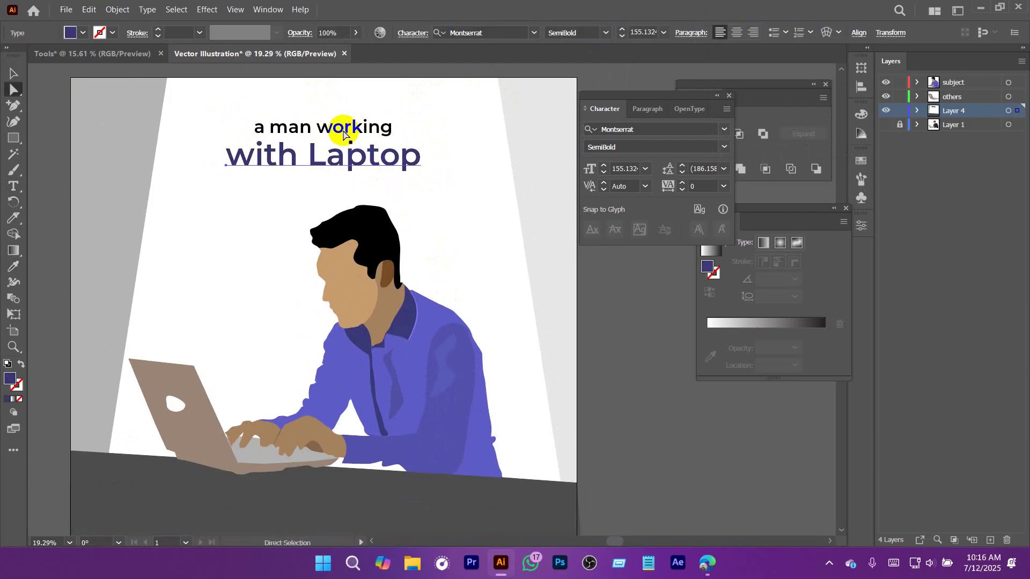
key("i")
left_click(377, 255)
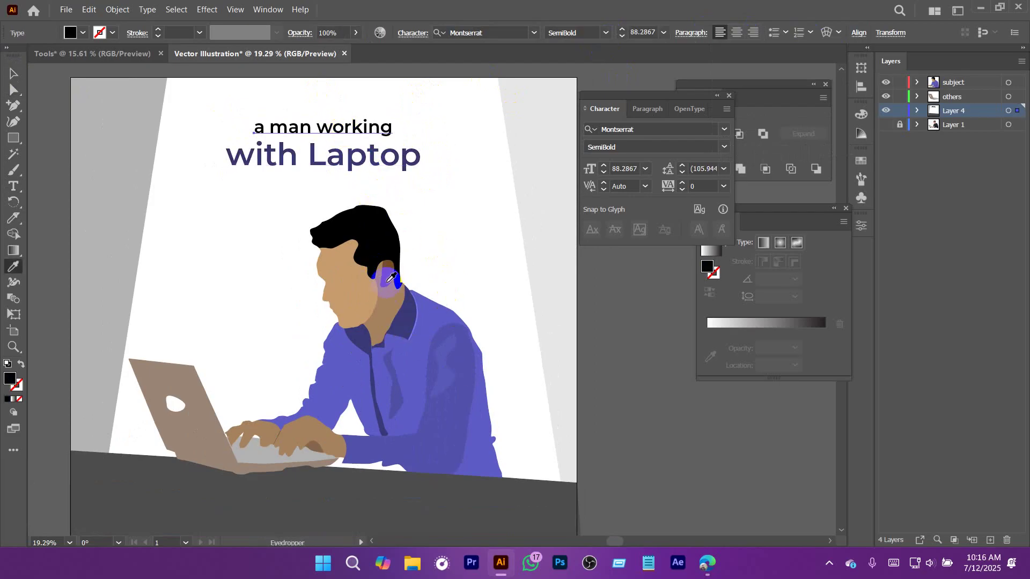
left_click(390, 277)
key("ctrl+shift+a")
key("v")
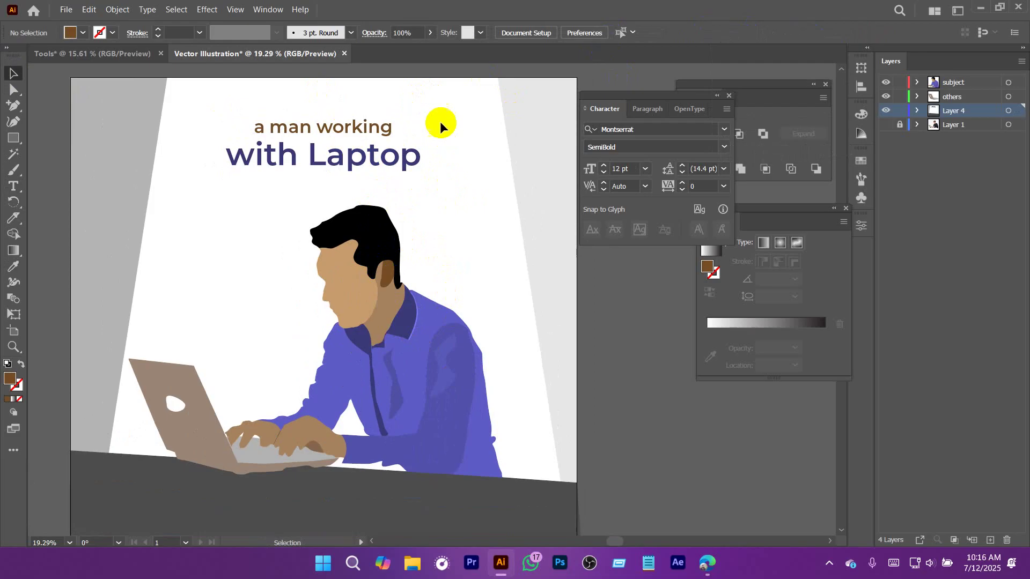
Set the opacity of the grouped heading to 50% and deselect it.
left_click(338, 156)
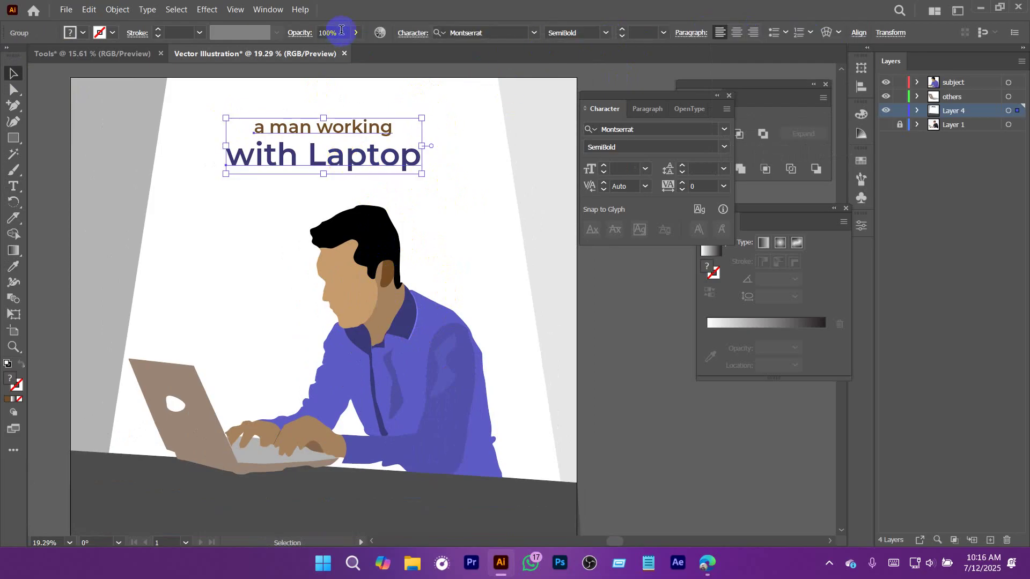
left_click_drag(341, 30, 304, 35)
type("50")
key("Return")
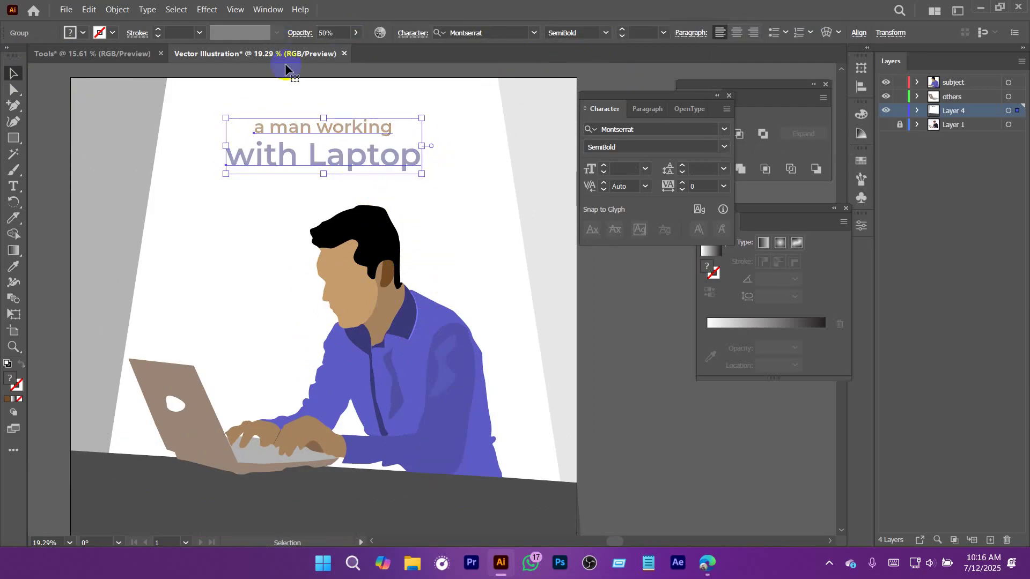
left_click(455, 216)
Recolour the dark table shape beneath the laptop with a light gray fill.
left_click(468, 225, "ctrl+alt")
left_click_drag(400, 250, 350, 241)
left_click(288, 363)
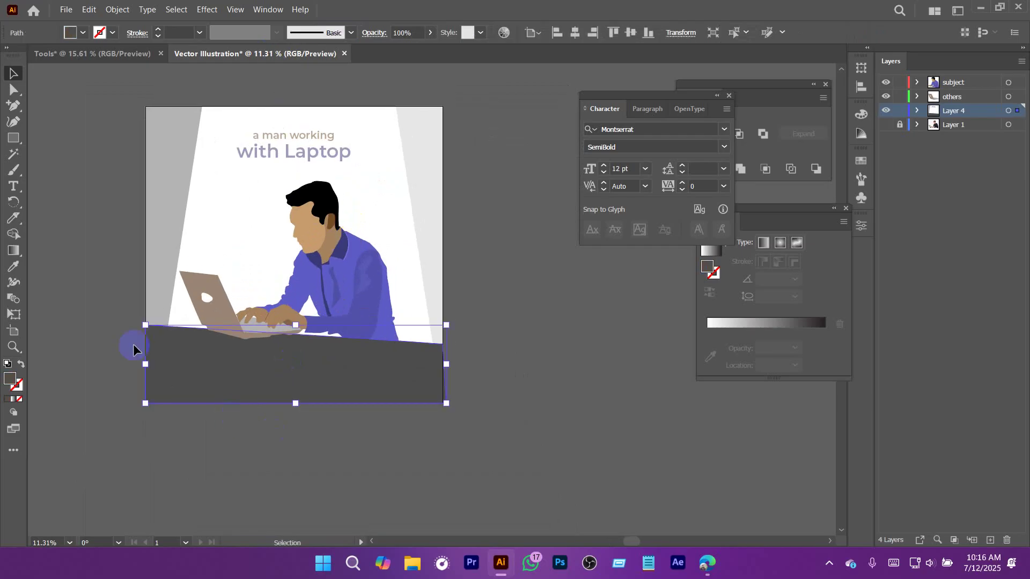
key("i")
left_click(188, 248)
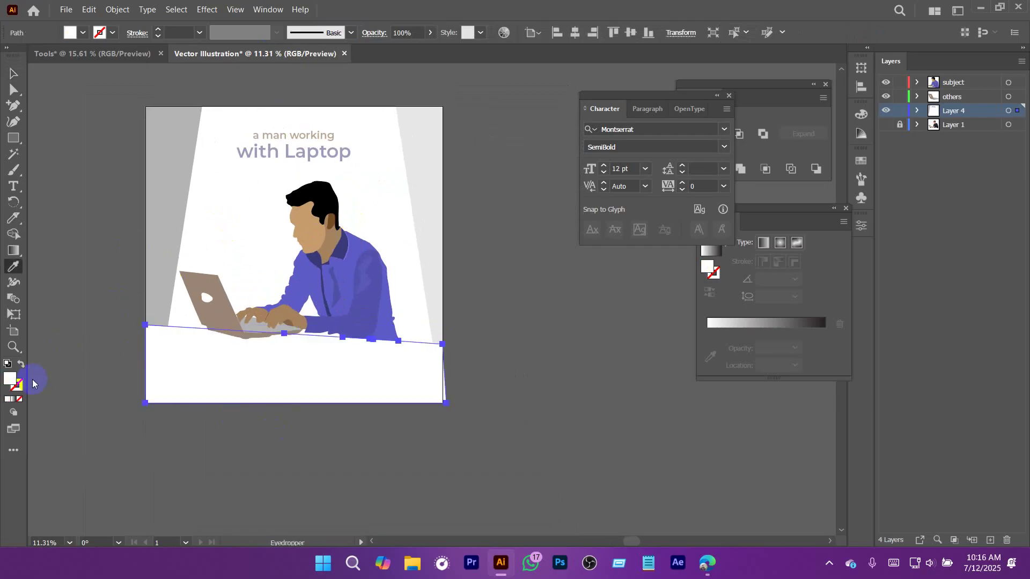
double_click(12, 381)
left_click(846, 160)
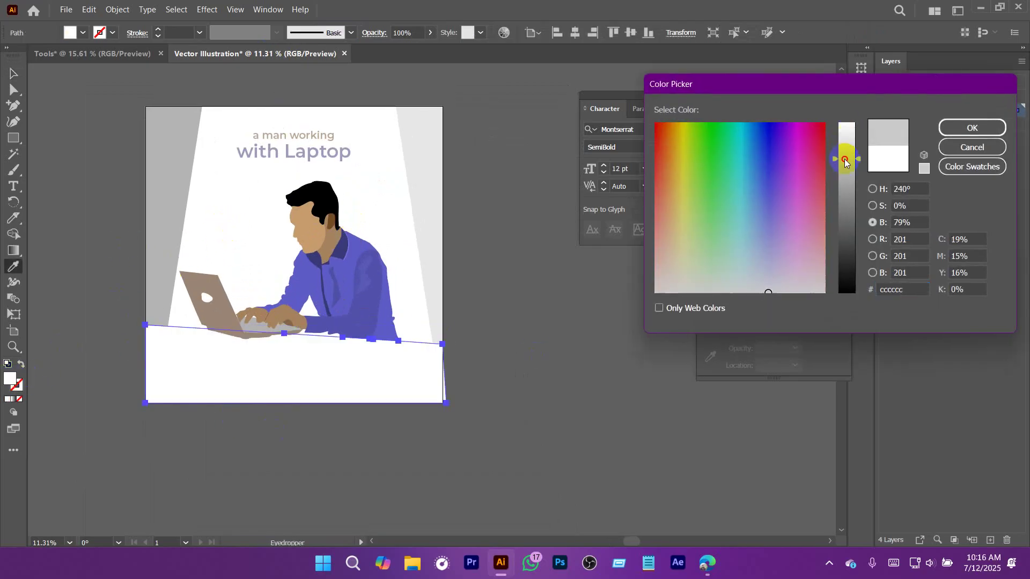
left_click(971, 128)
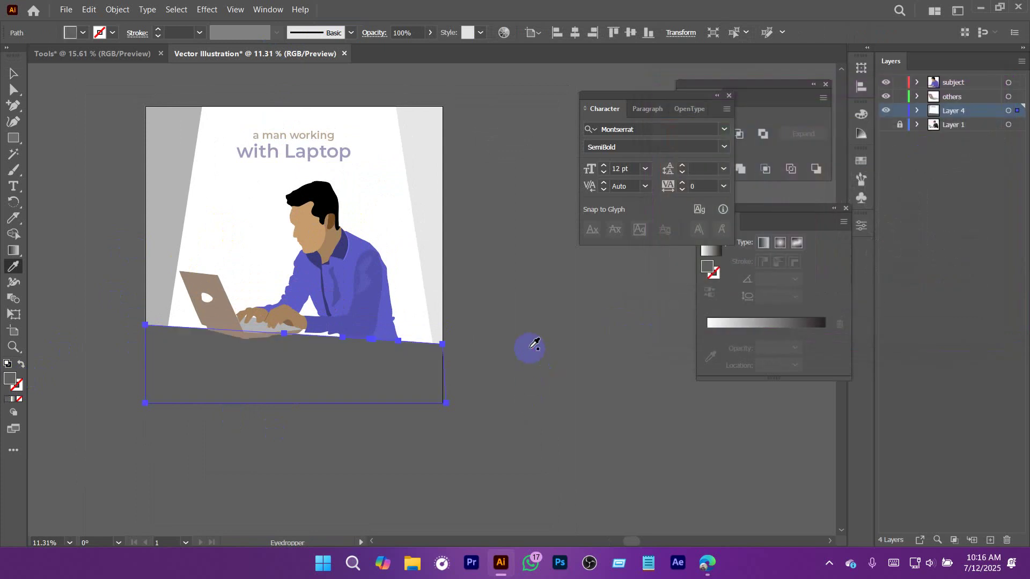
key("ctrl+z")
key("a")
left_click(525, 327)
key("space")
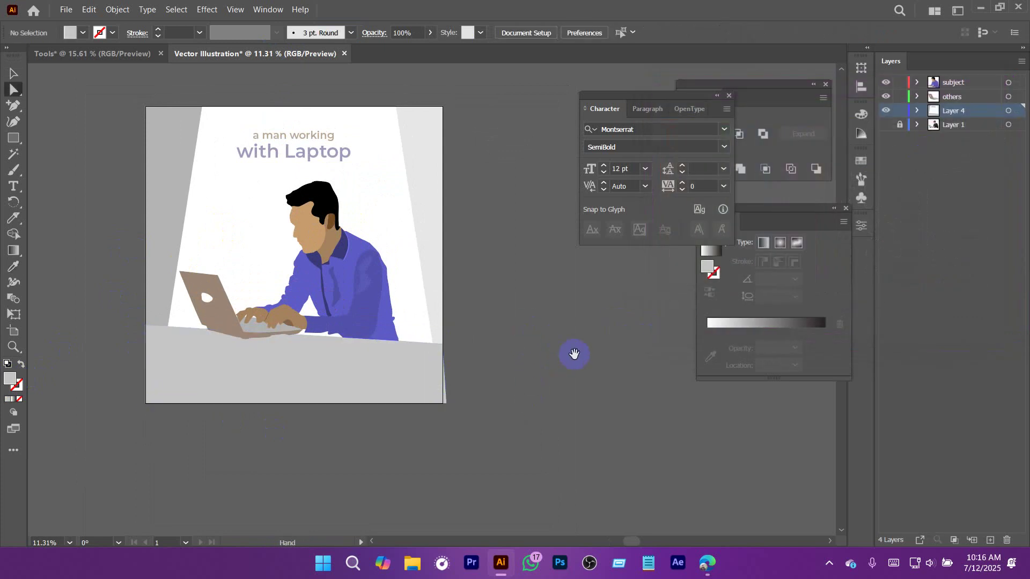
Pull the table shape's lower-right corner point in so it lines up with the artboard edge.
left_click_drag(448, 395, 519, 441)
left_click_drag(451, 421, 437, 445)
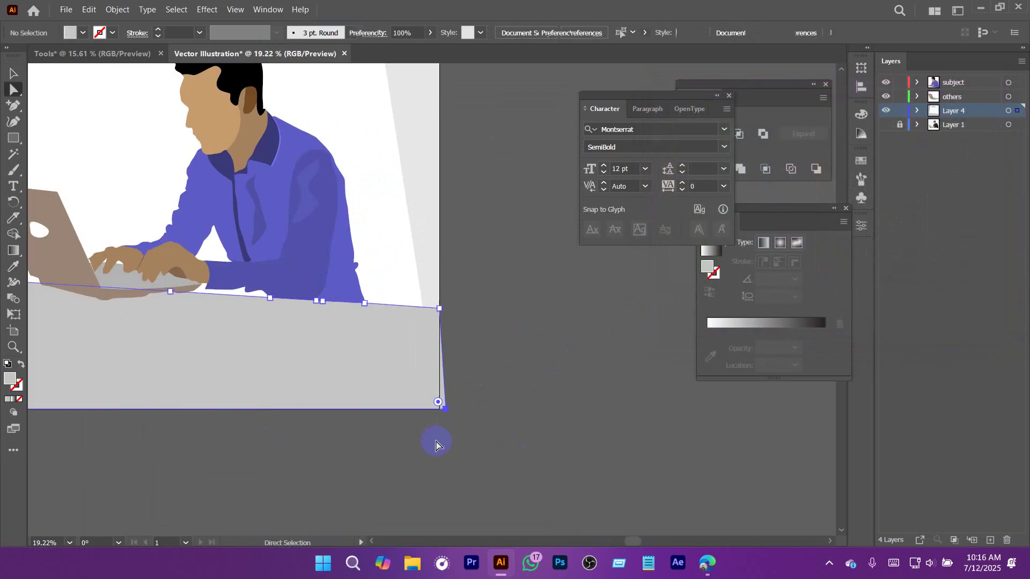
left_click(460, 33)
left_click(560, 346)
Delete the gray background panel along the left side of the illustration.
left_click_drag(562, 347, 519, 365)
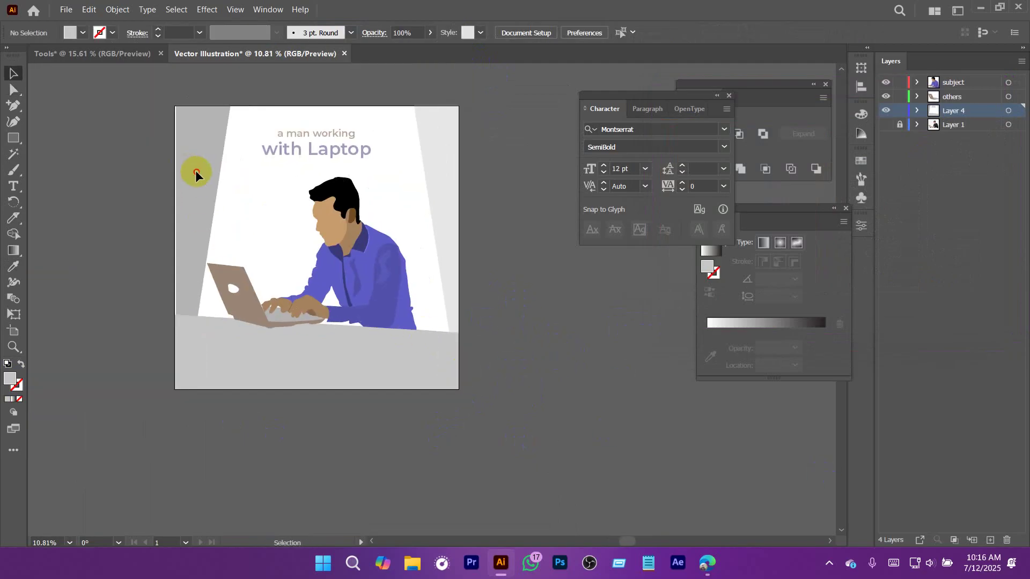
left_click_drag(563, 322, 535, 328)
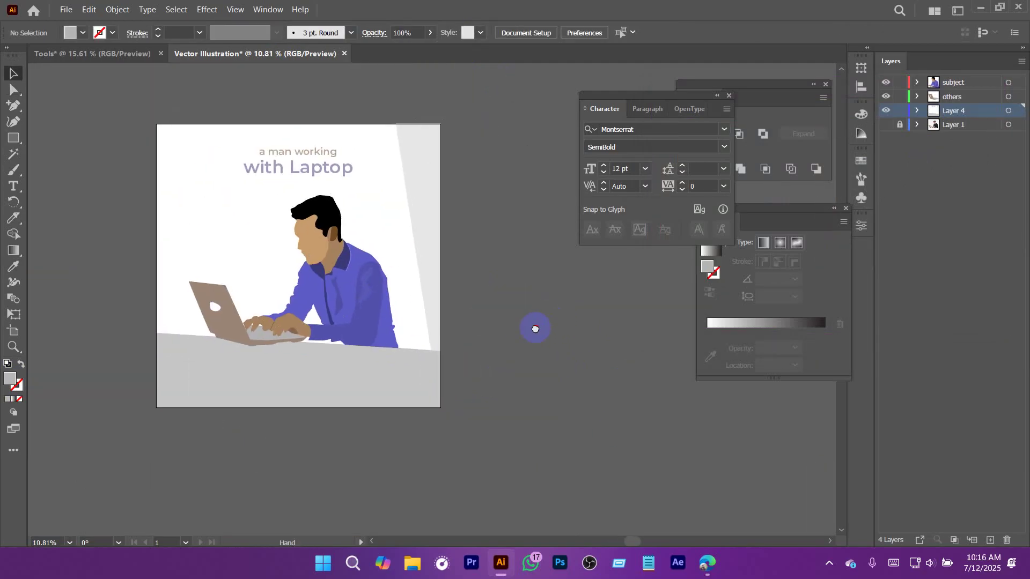
left_click(830, 565)
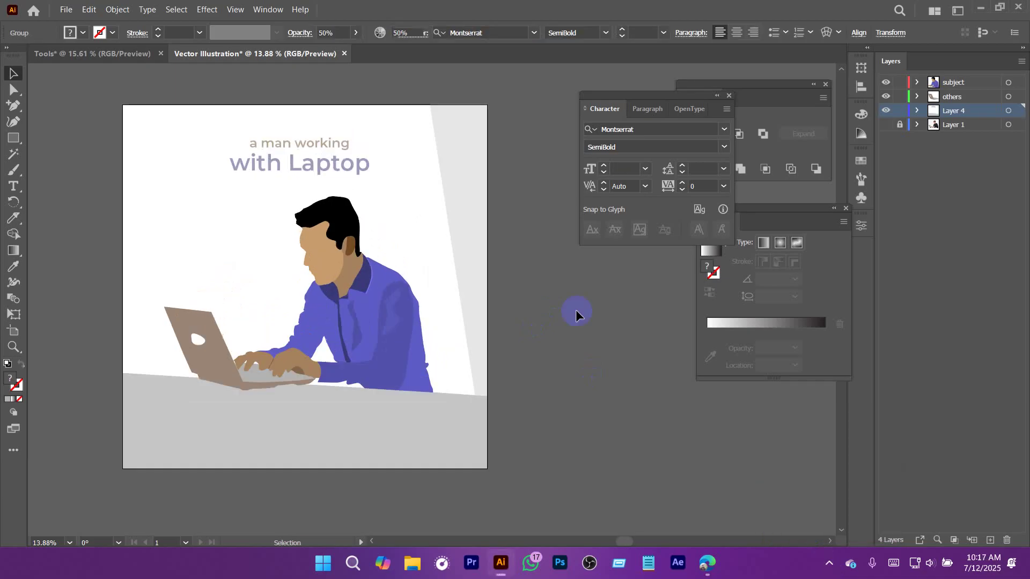
left_click(575, 310)
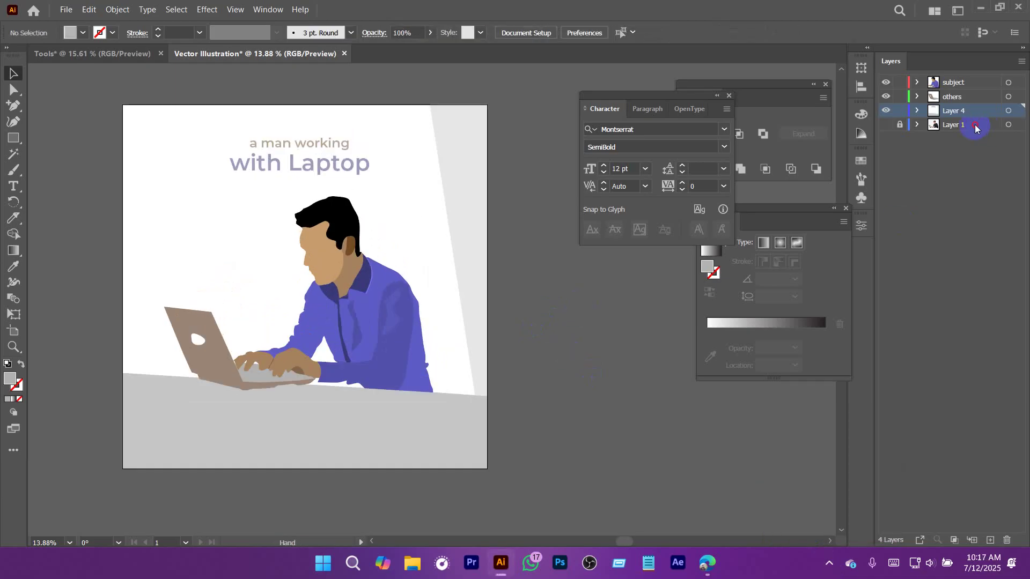
Show and unlock Layer 1, which holds the reference photo, and delete it.
left_click(975, 126)
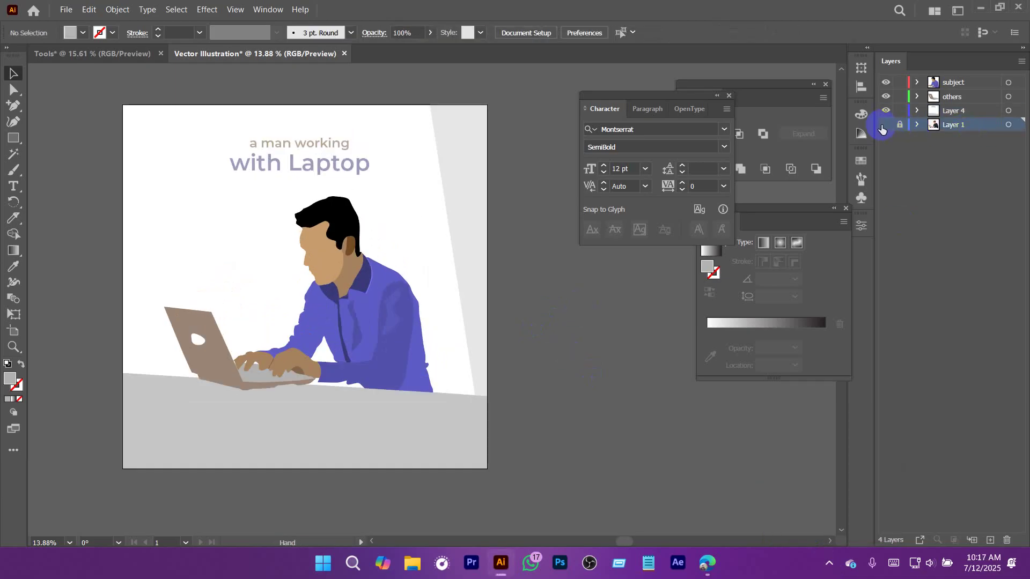
left_click(884, 127)
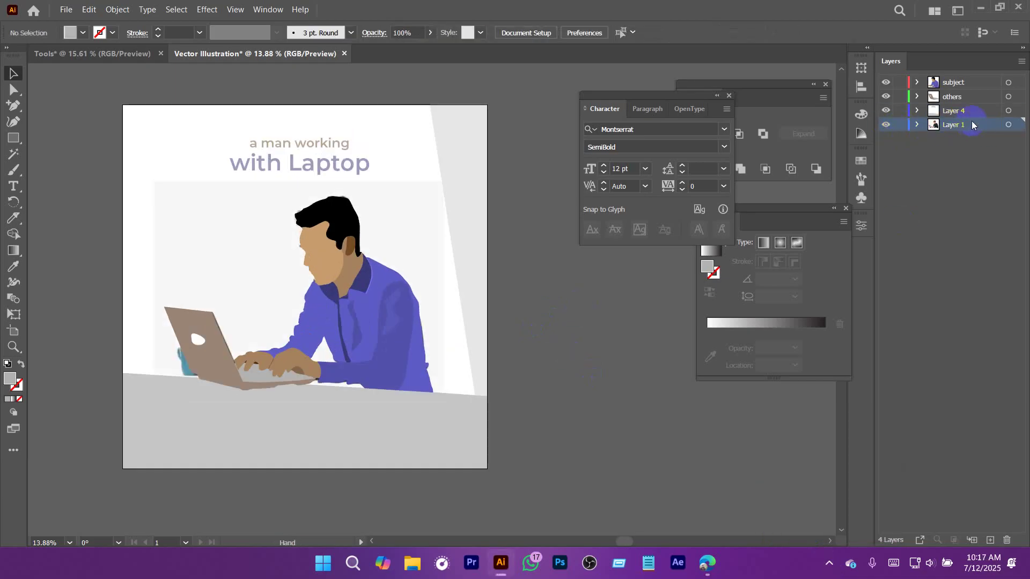
left_click_drag(972, 124, 1008, 540)
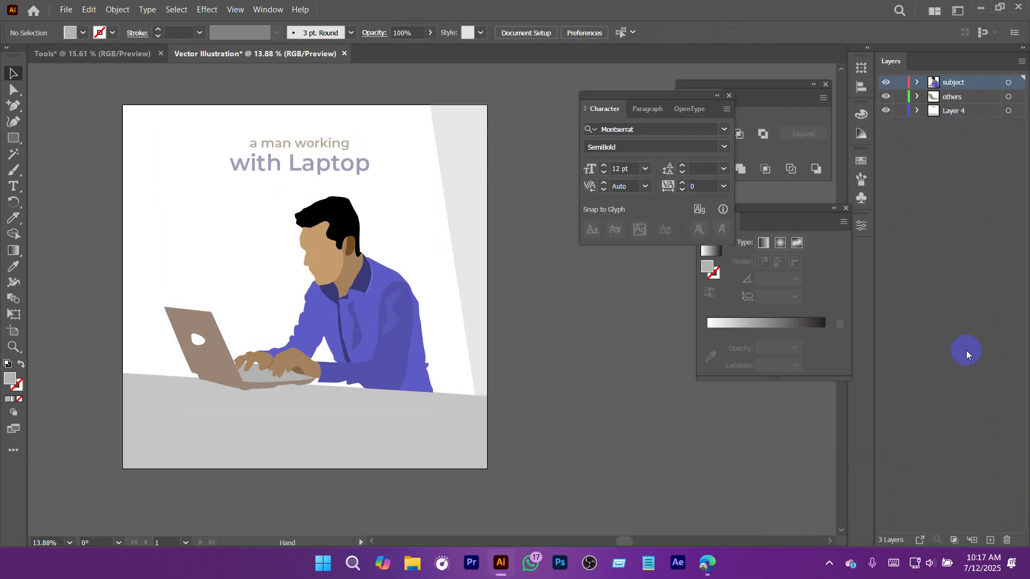
left_click(966, 351)
left_click_drag(524, 270, 514, 272)
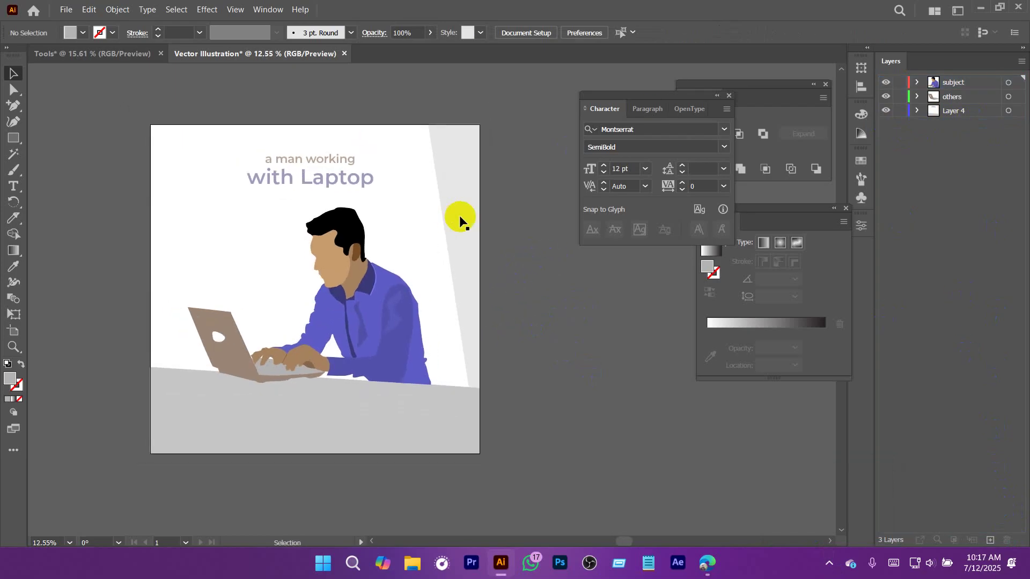
Start saving the illustration under a new location, creating a folder named "Microstoke" in Downloads and opening it.
left_click(66, 10)
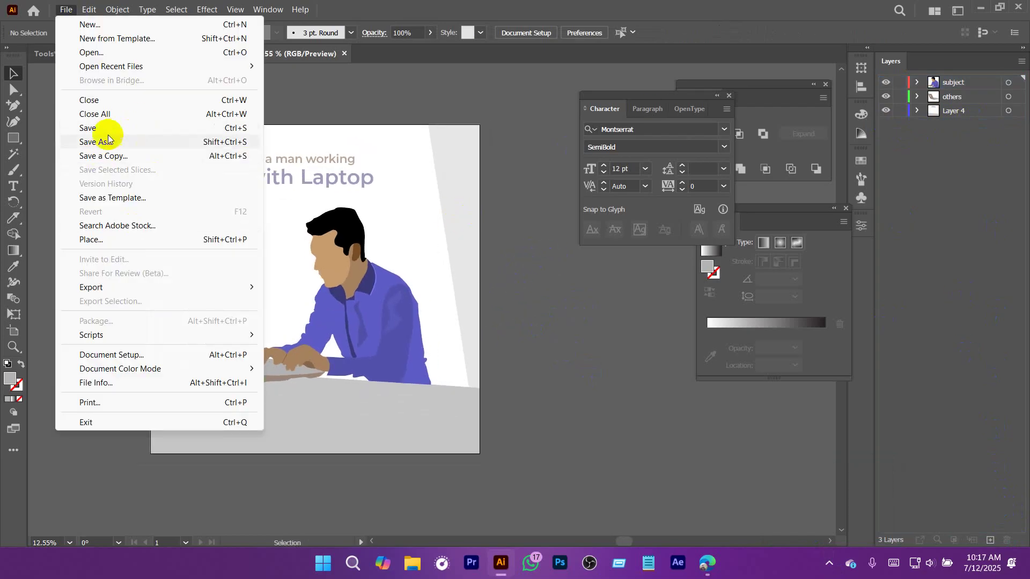
left_click(102, 139)
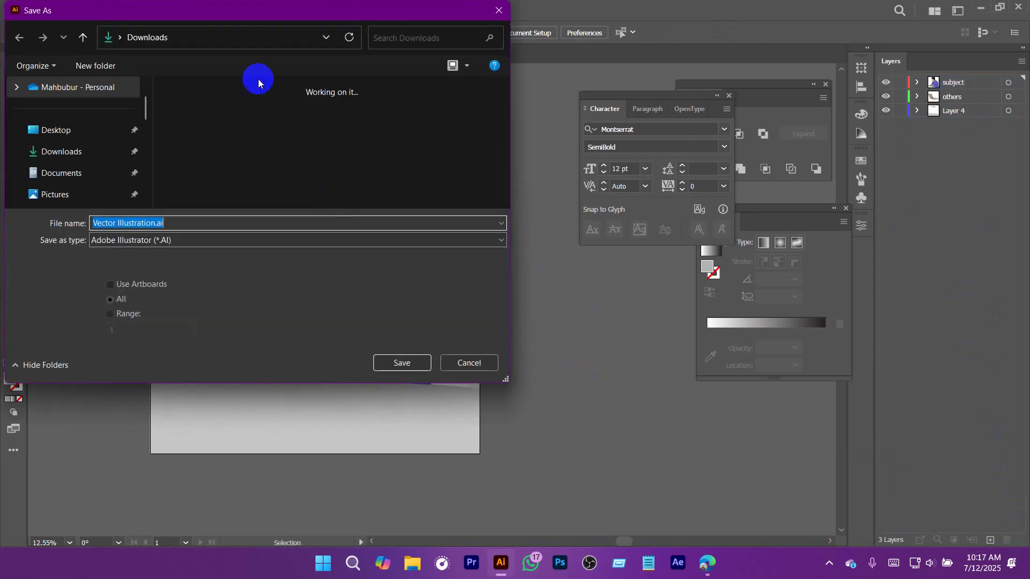
scroll(241, 159, "up", 1)
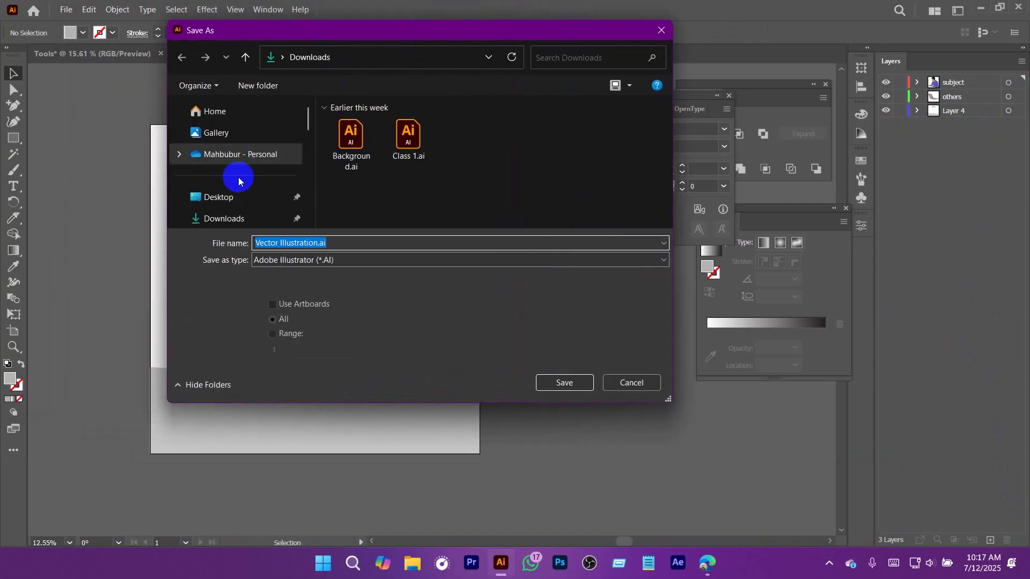
left_click(229, 216)
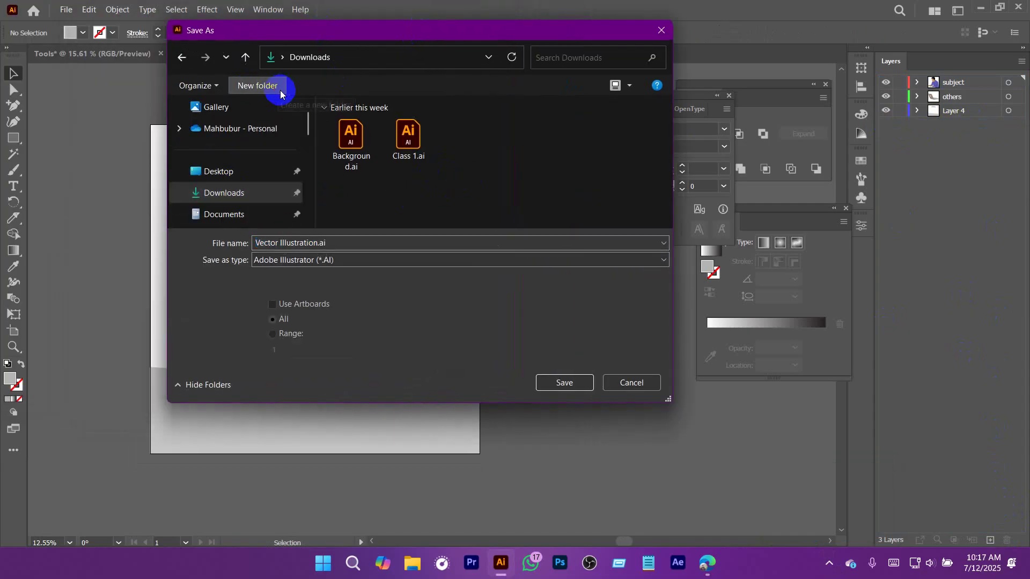
key("ctrl+shift+n")
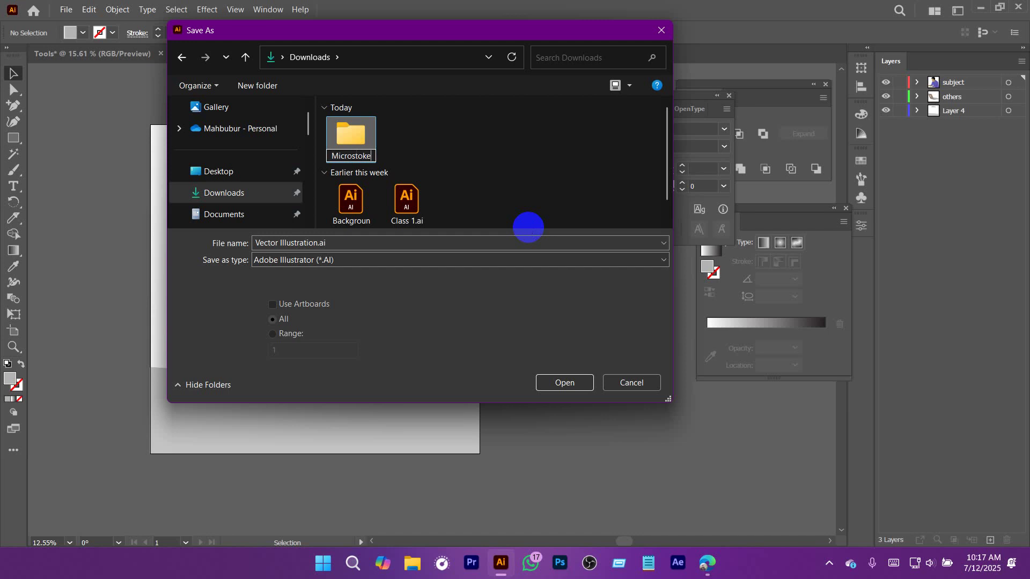
double_click(358, 140)
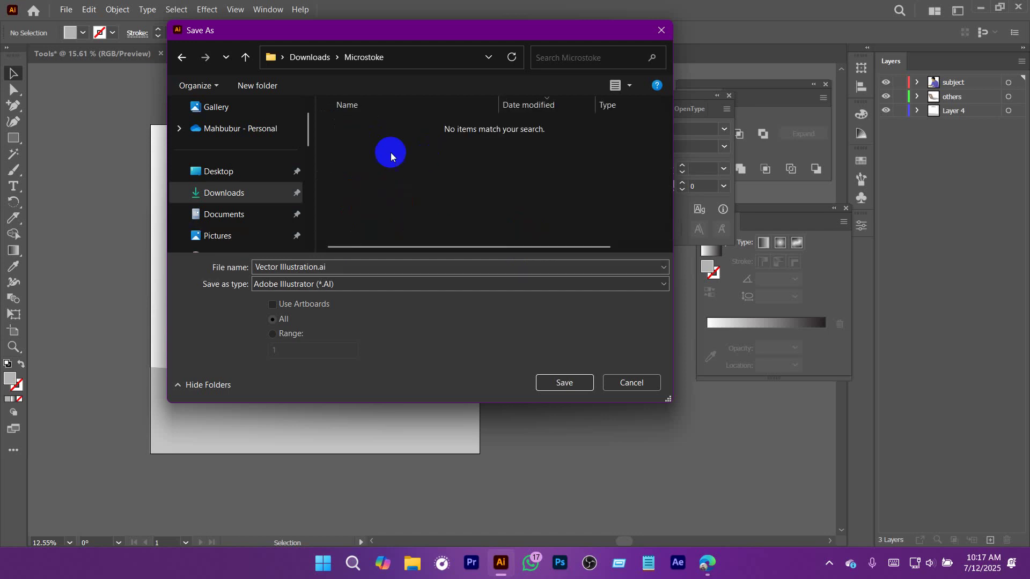
Create a folder named "man laptop" inside Microstoke and save Vector Illustration.ai there in Illustrator 2020 format.
key("ctrl+shift+n")
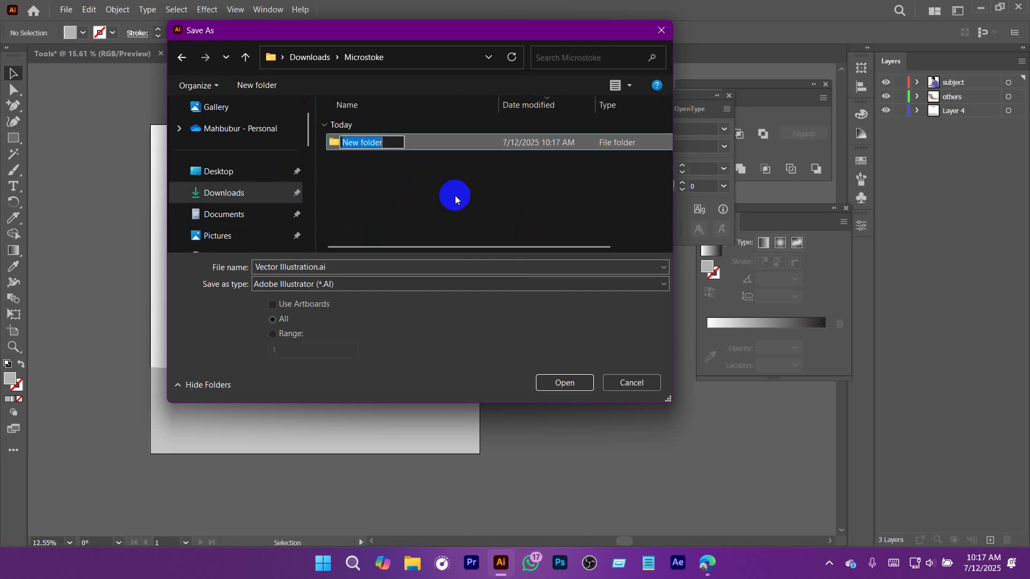
type("man la")
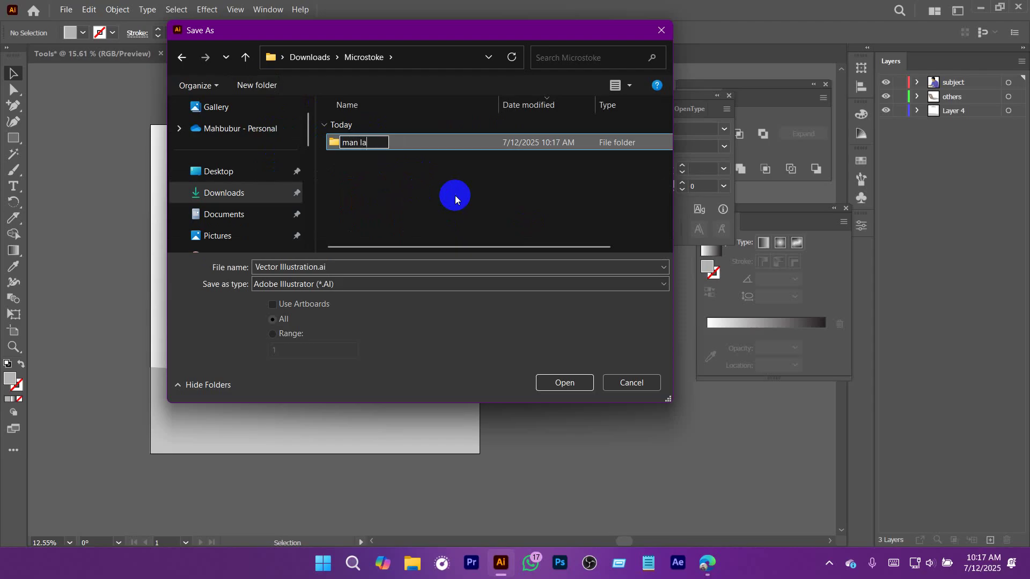
type("ptop")
key("Return")
key("Return")
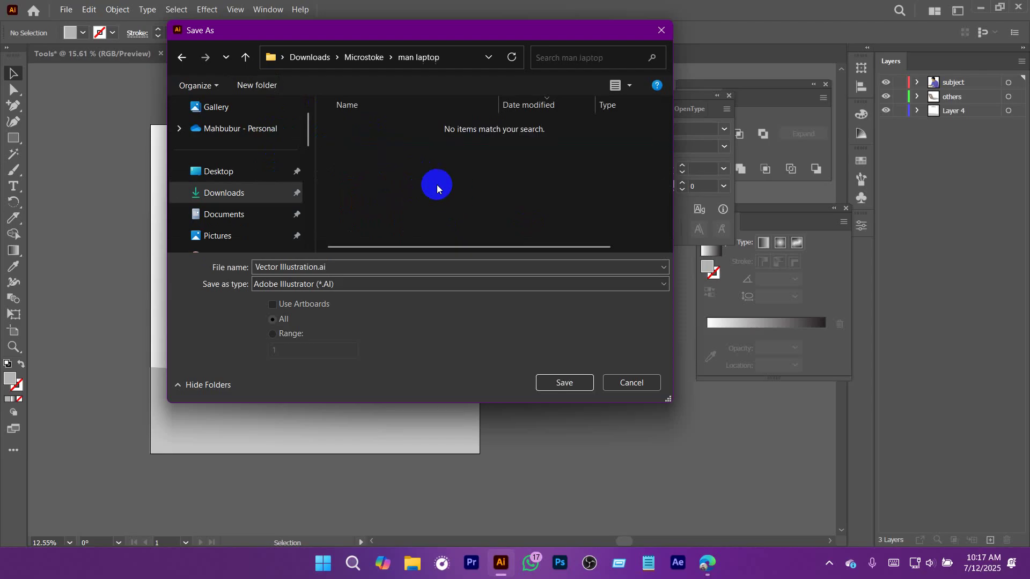
left_click(560, 383)
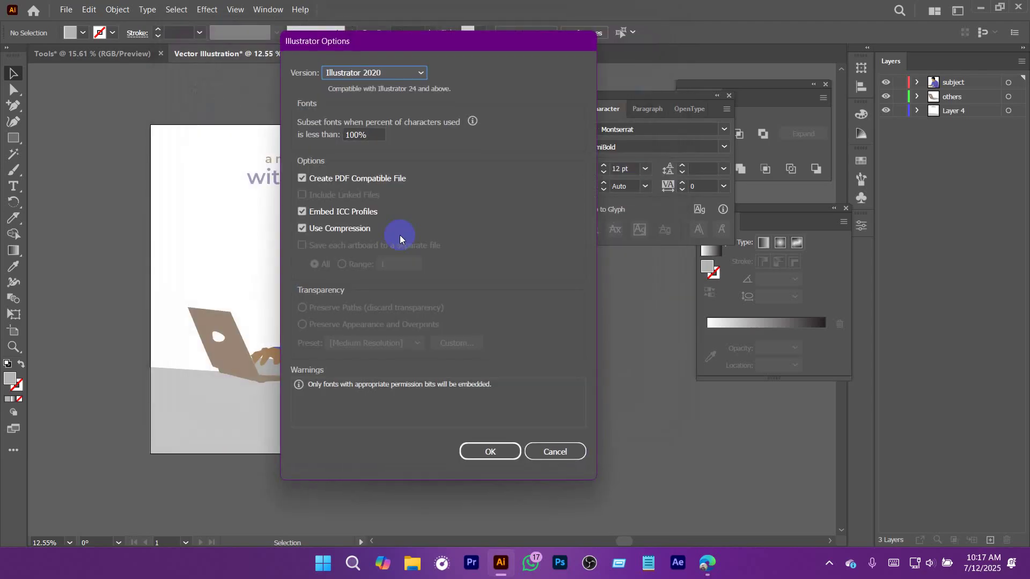
left_click(477, 452)
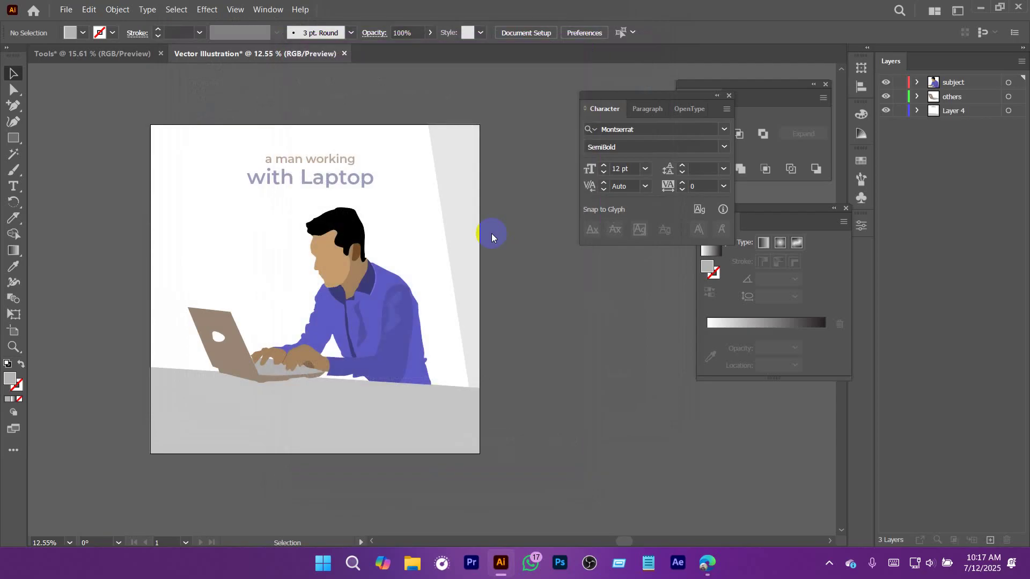
Save the illustration as Vector Illustration.eps in the "man laptop" folder, using the Illustrator CC EPS version.
left_click_drag(417, 108, 389, 108)
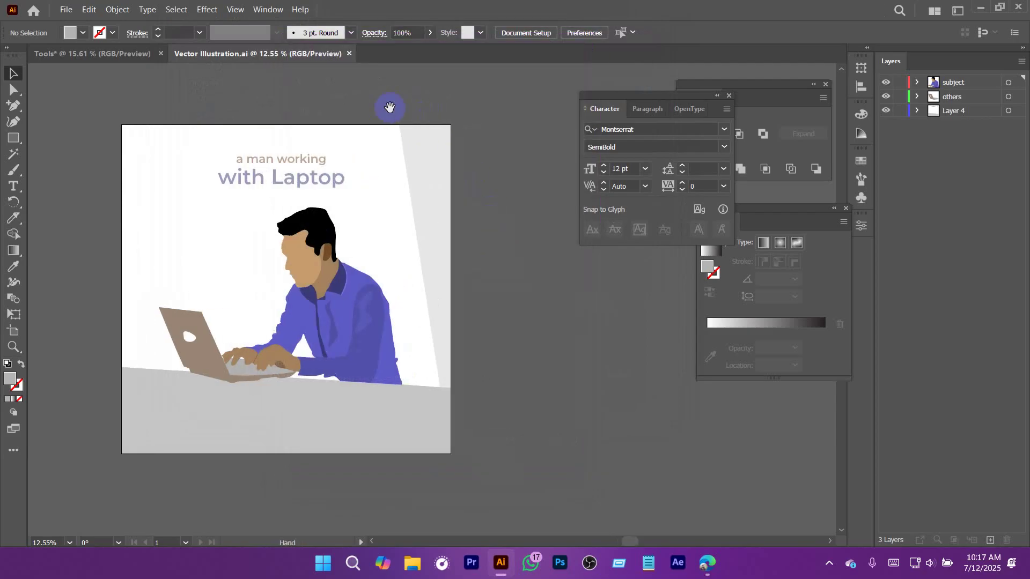
left_click(246, 159)
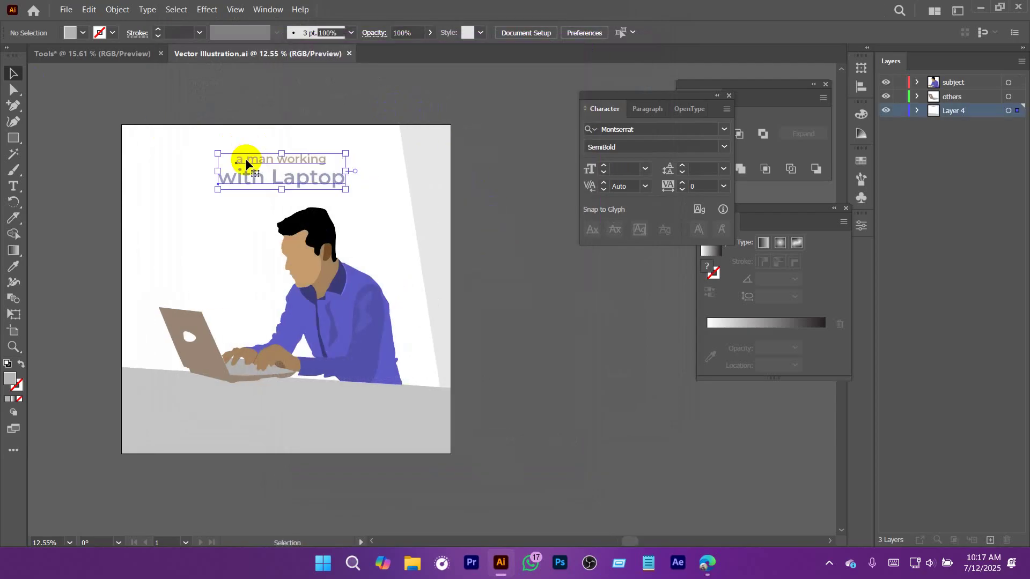
left_click(66, 9)
left_click(119, 138)
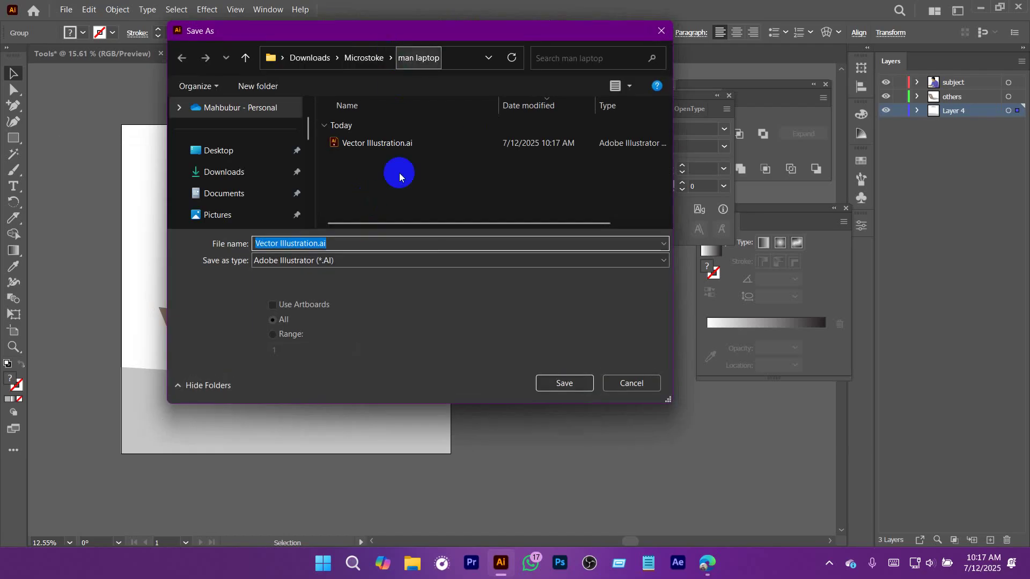
left_click(334, 260)
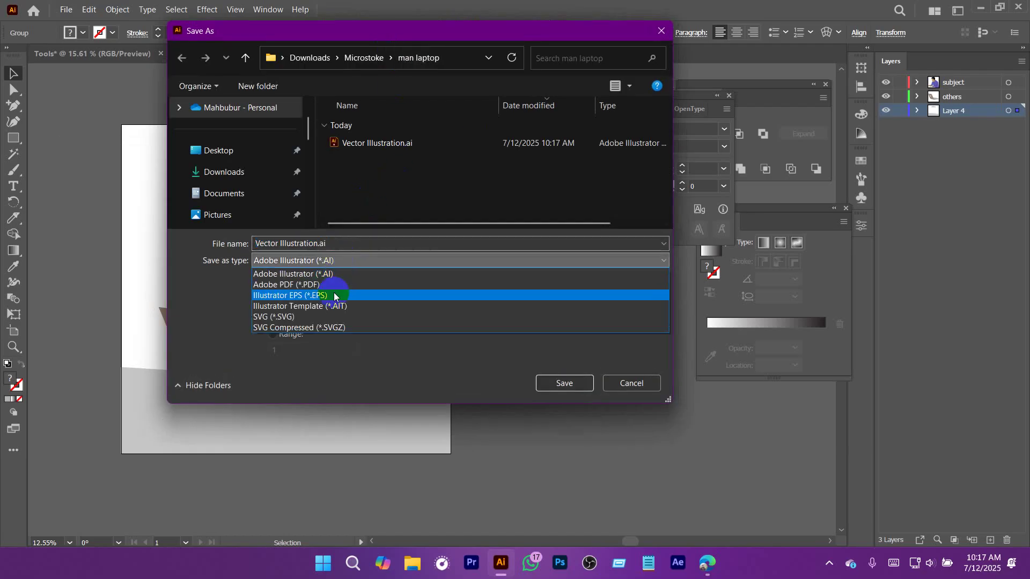
left_click(275, 297)
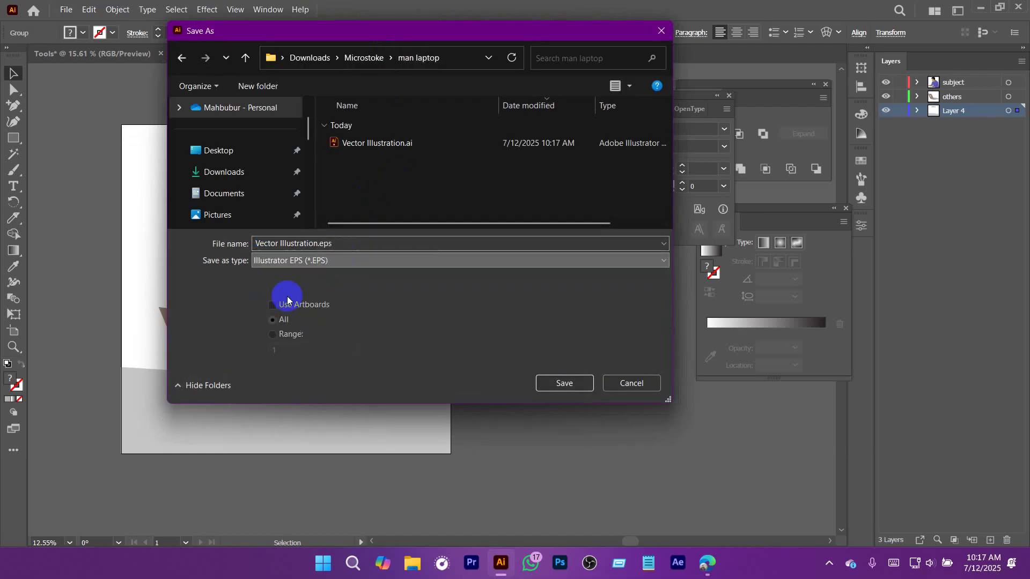
left_click(565, 384)
left_click(506, 88)
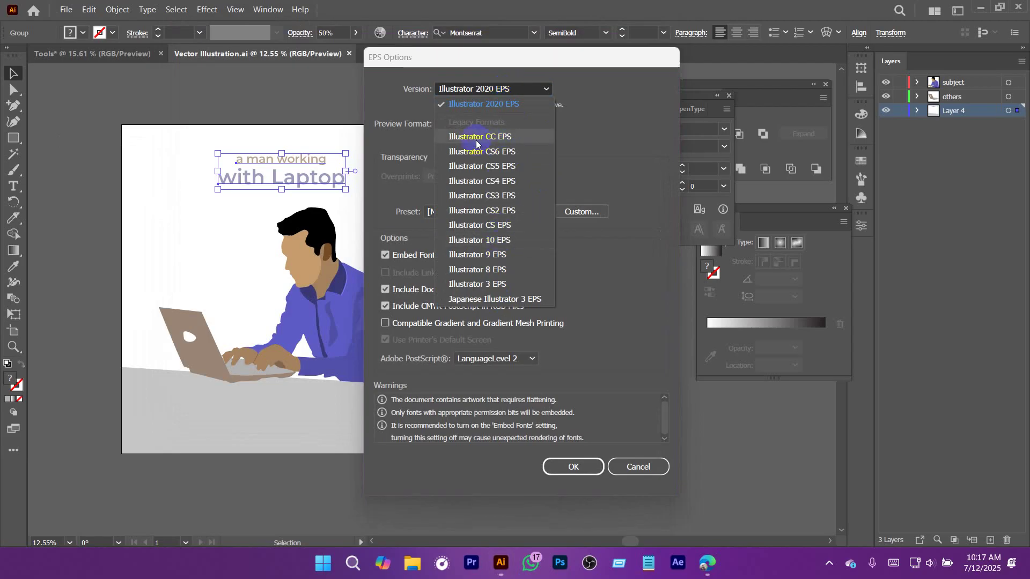
left_click(501, 138)
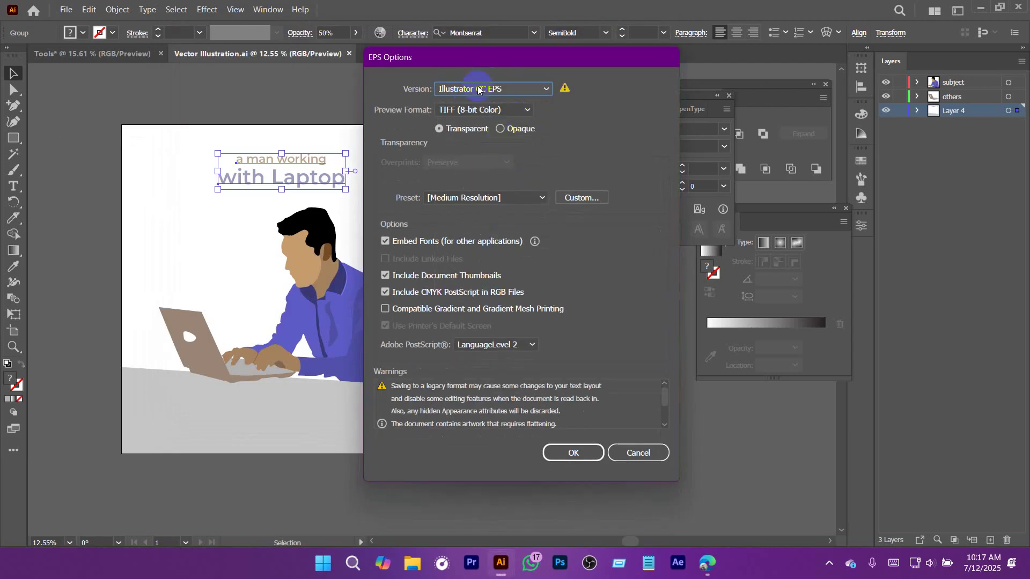
left_click(572, 452)
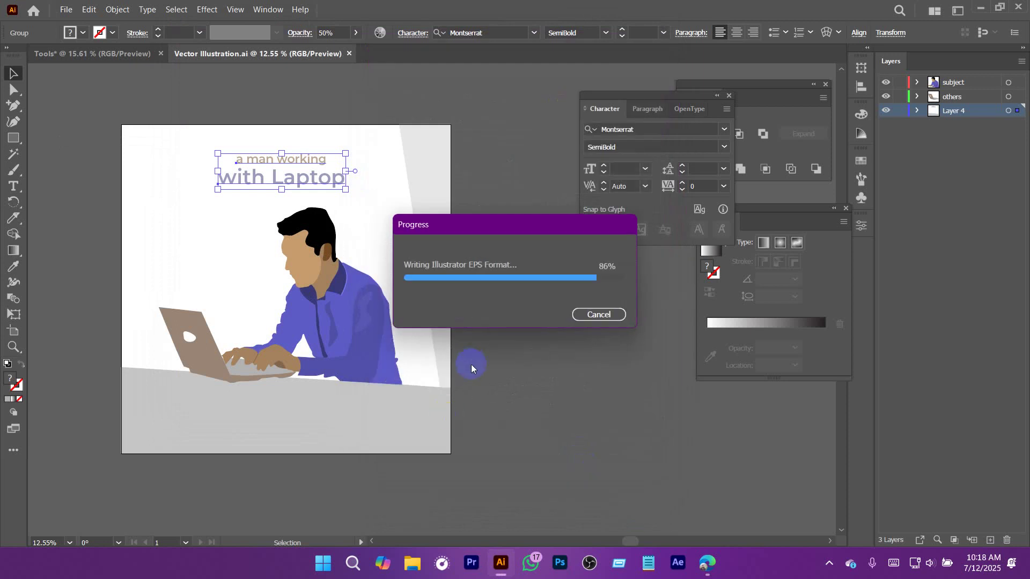
Export the illustration for web as Vector-Illustration.jpg, a maximum-quality 2500 x 2500 px JPEG, into the "man laptop" folder.
left_click(257, 179)
scroll(409, 240, "left", 1)
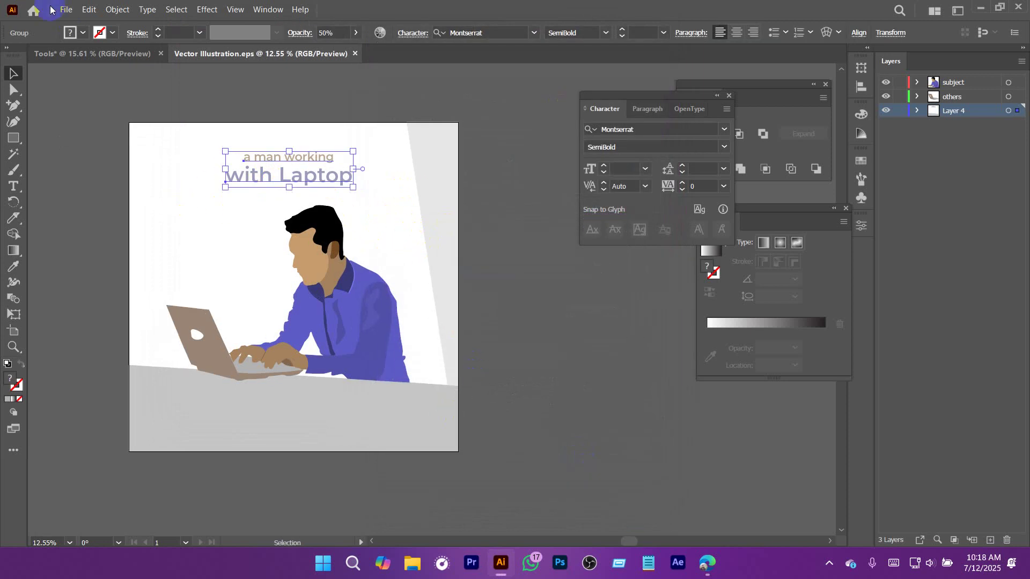
left_click(65, 9)
mouse_move(156, 291)
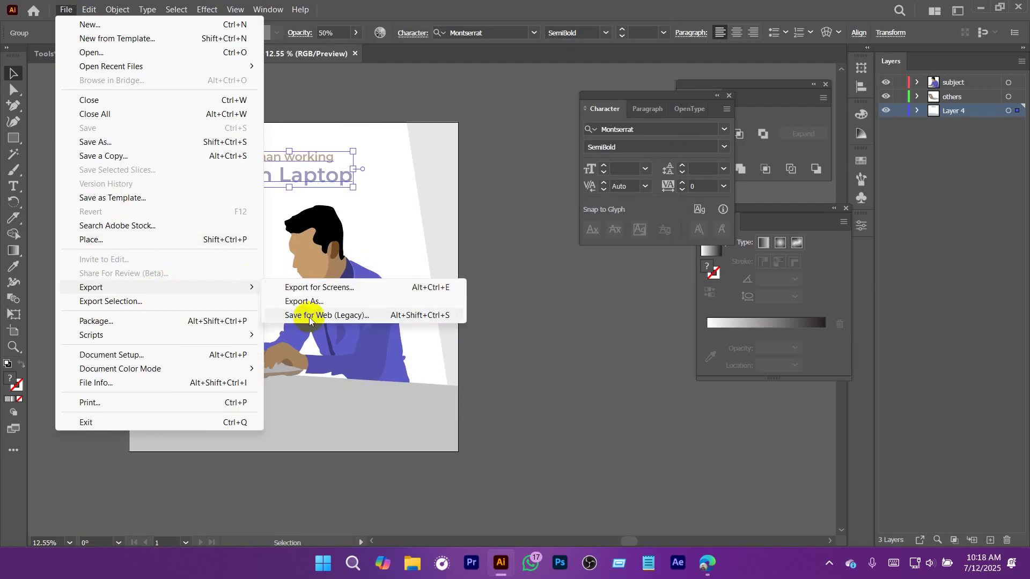
left_click(308, 317)
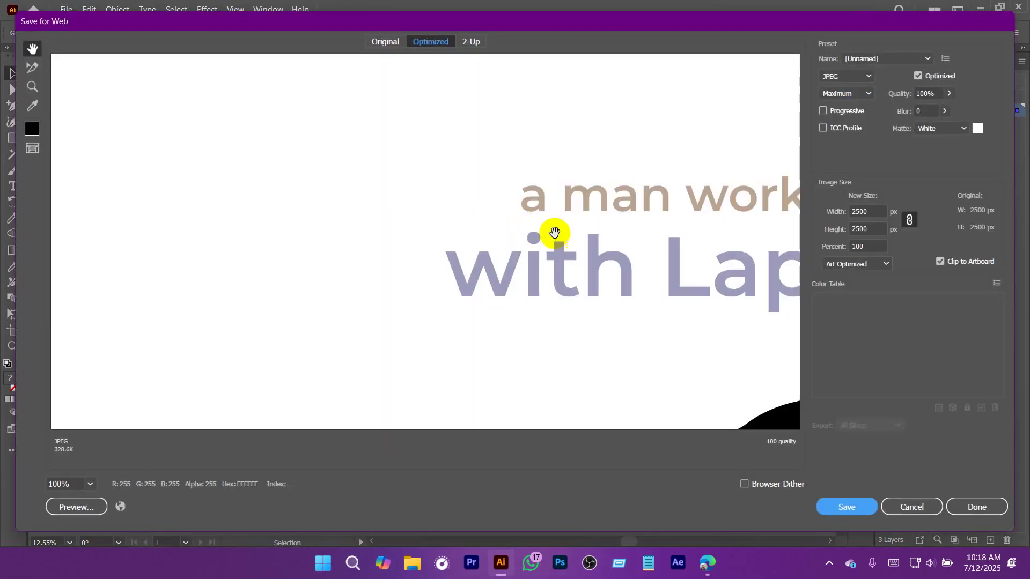
left_click_drag(540, 322, 485, 200)
scroll(487, 203, "down", 2)
left_click(489, 206, "alt")
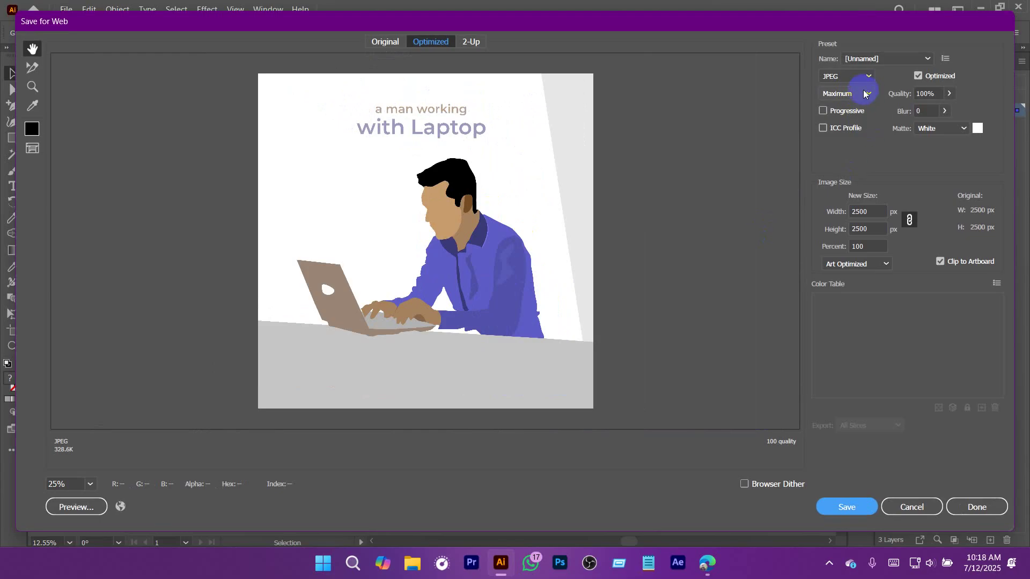
left_click(851, 76)
left_click(850, 76)
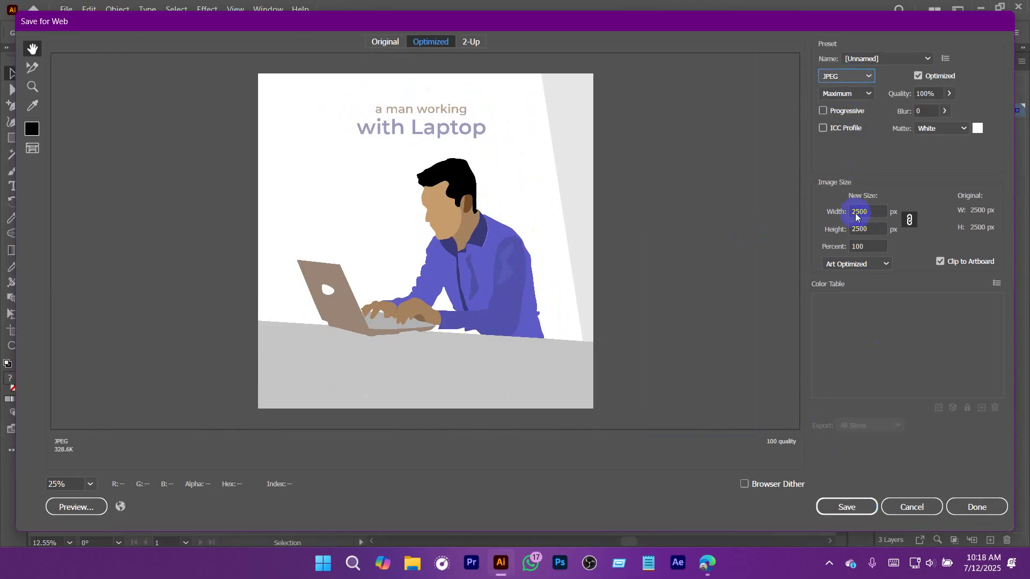
left_click(845, 507)
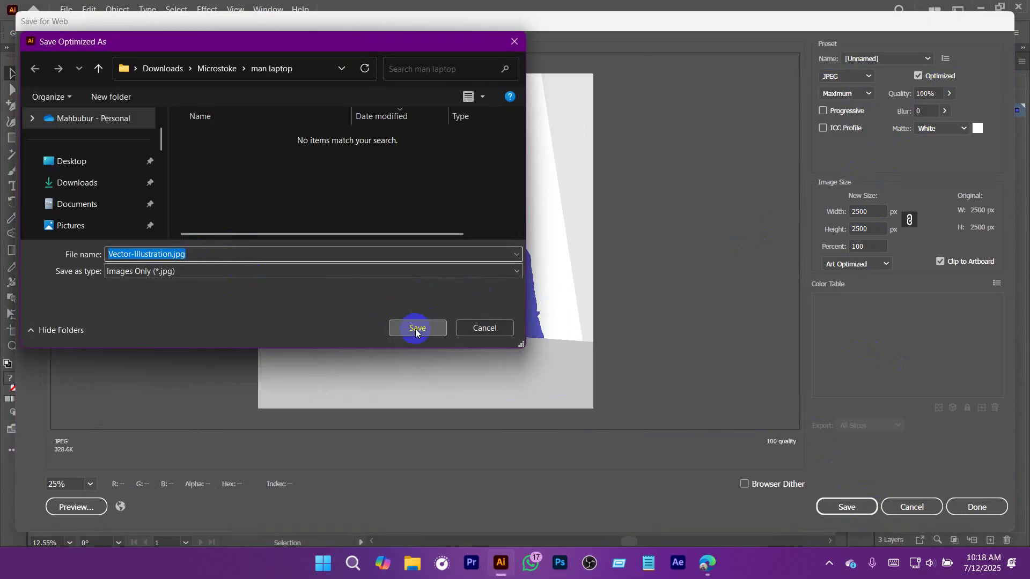
left_click(416, 328)
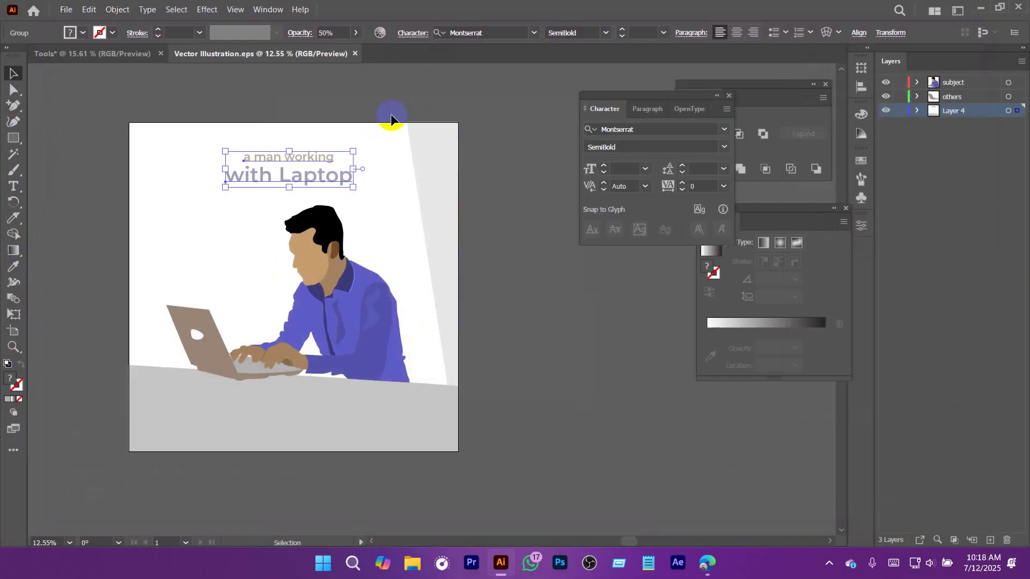
Deselect the heading and close the Vector Illustration.eps document.
left_click(391, 118)
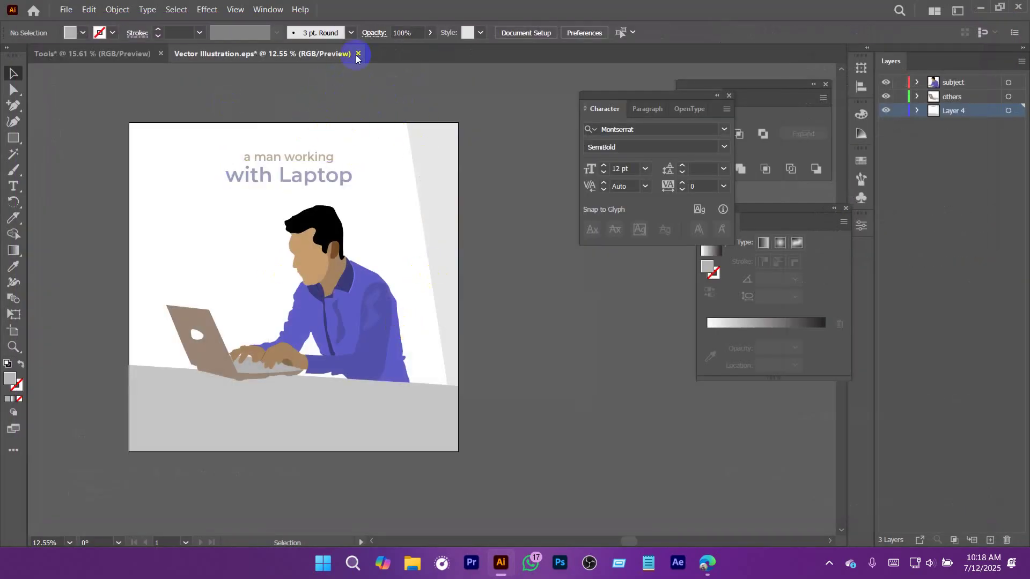
left_click(359, 53)
left_click(523, 298)
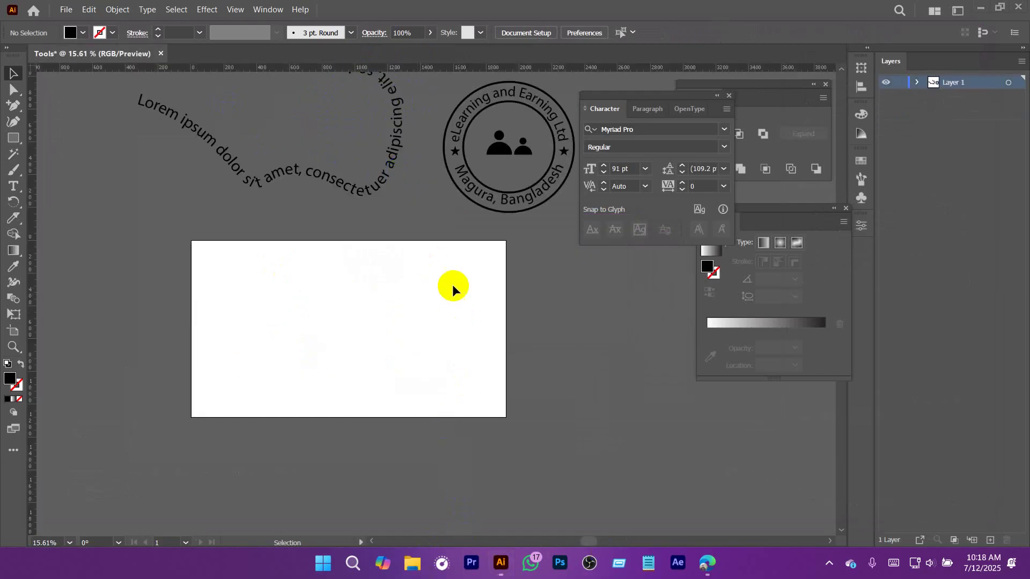
Switch to File Explorer, open Downloads > Microstoke > man laptop, and check the saved EPS, JPG and AI files.
key("super+e")
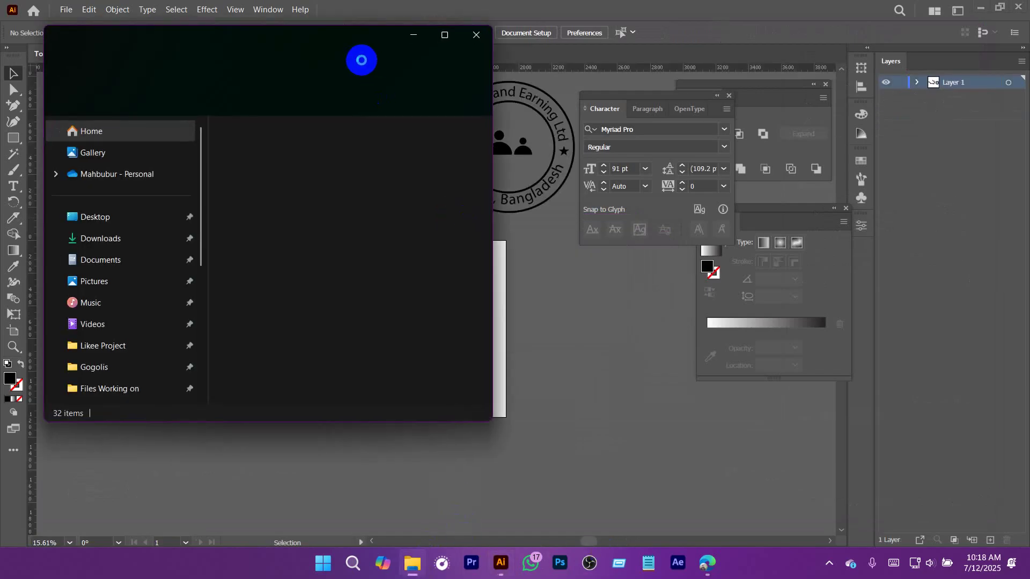
left_click(104, 238)
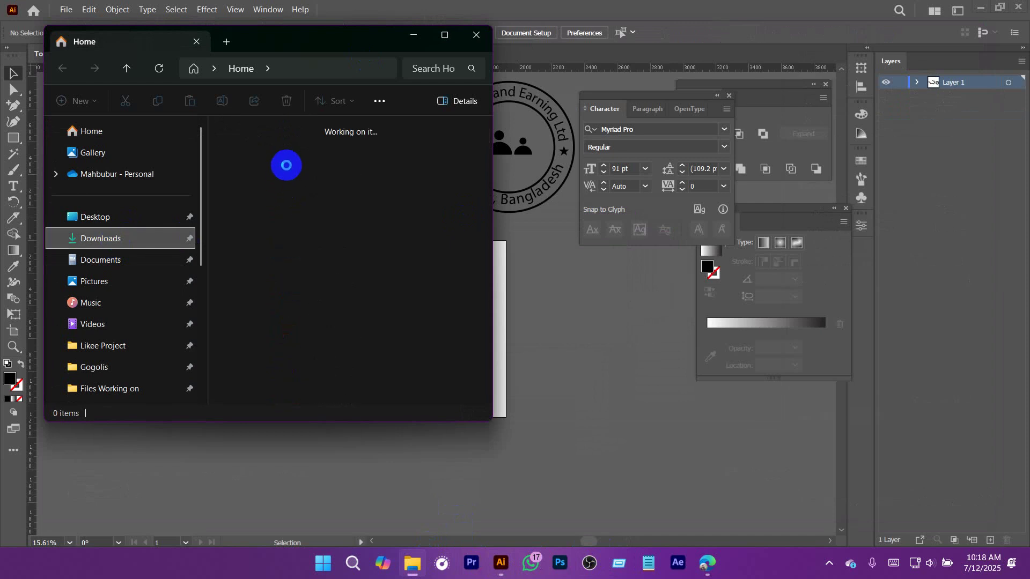
double_click(266, 170)
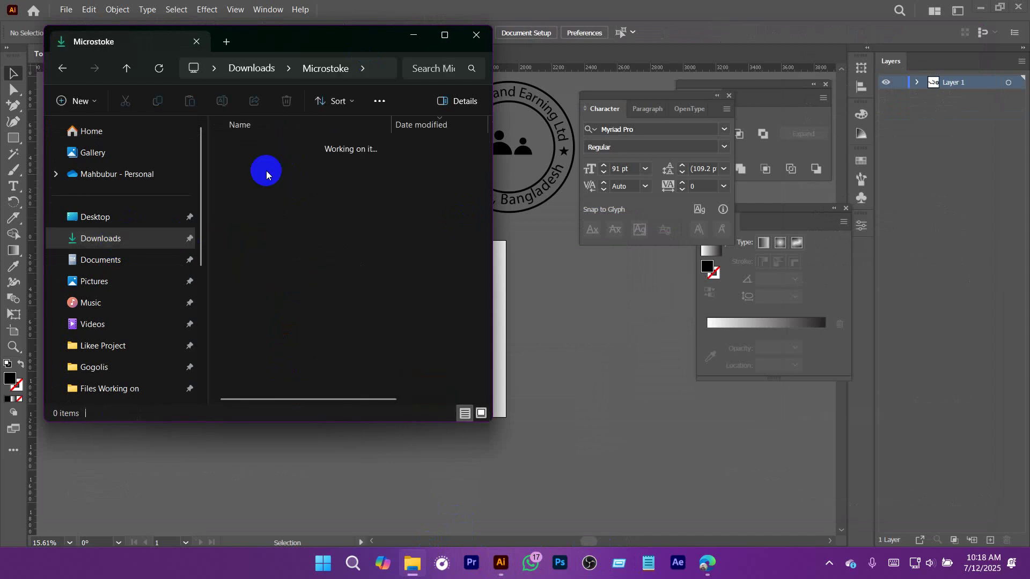
double_click(271, 169)
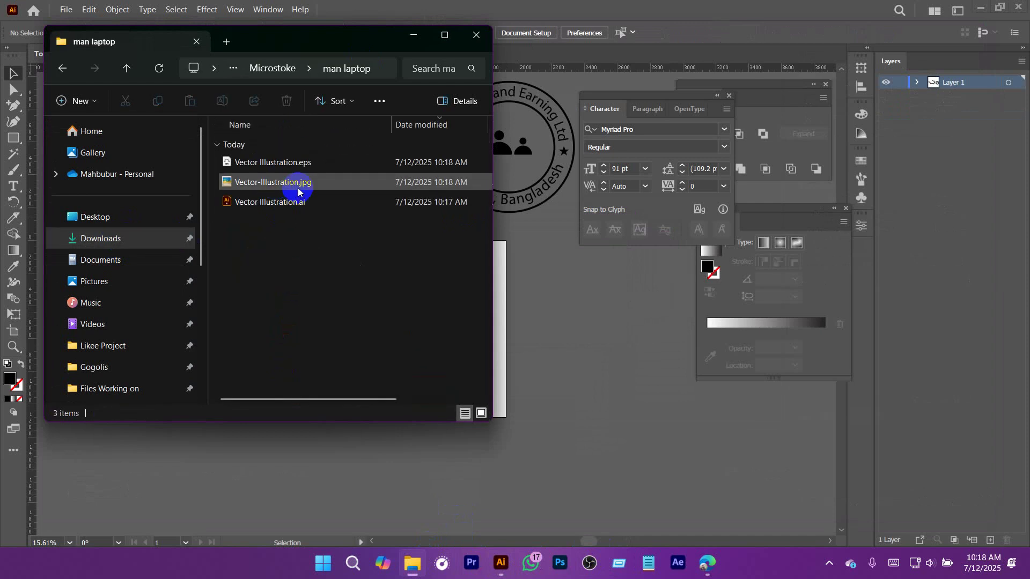
left_click(298, 164)
left_click(296, 185)
left_click(294, 202)
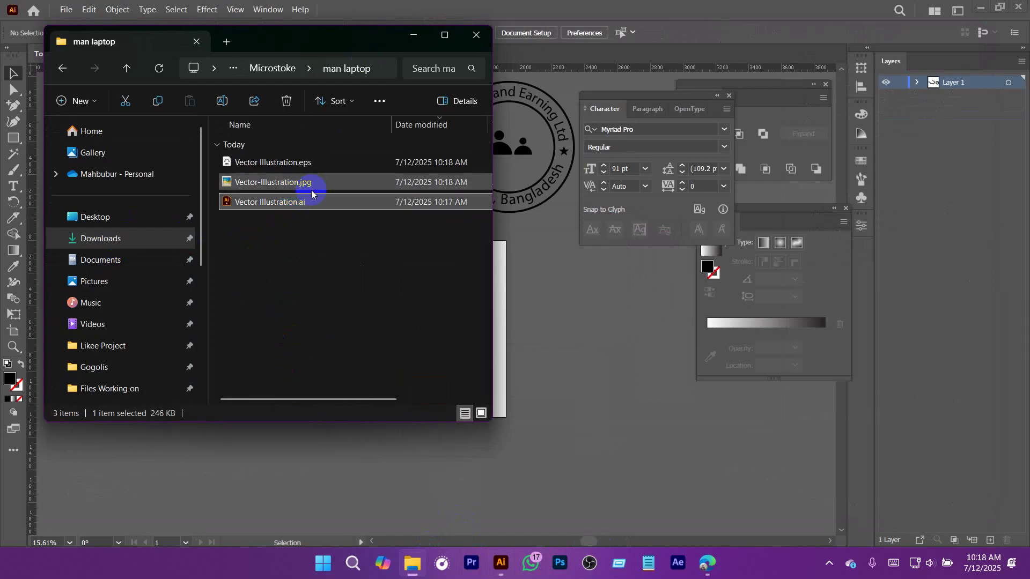
Open Vector-Illustration.jpg in the image viewer, inspect the artwork up close, and return to Illustrator.
left_click(270, 180)
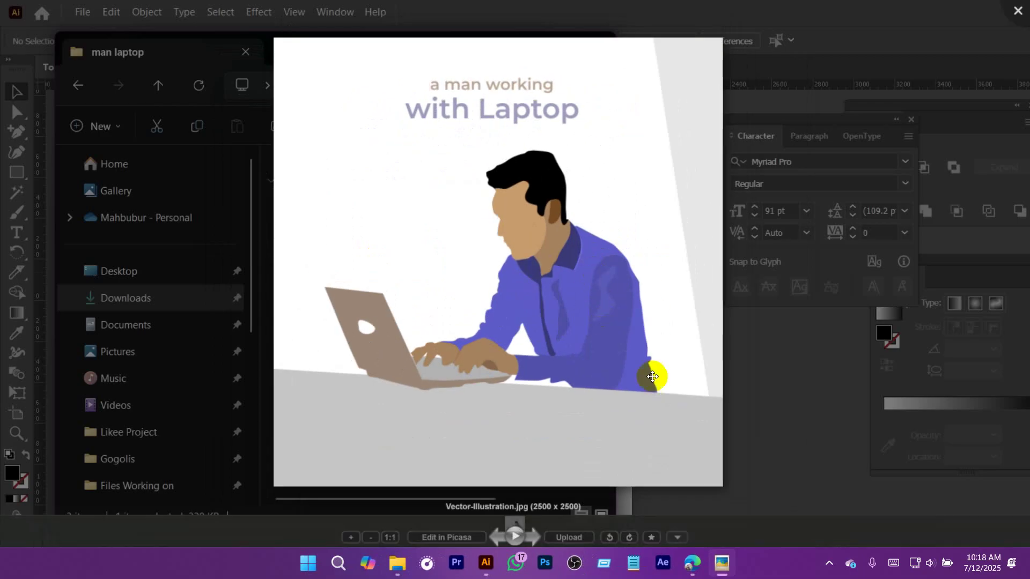
scroll(651, 377, "up", 3)
scroll(517, 291, "down", 4)
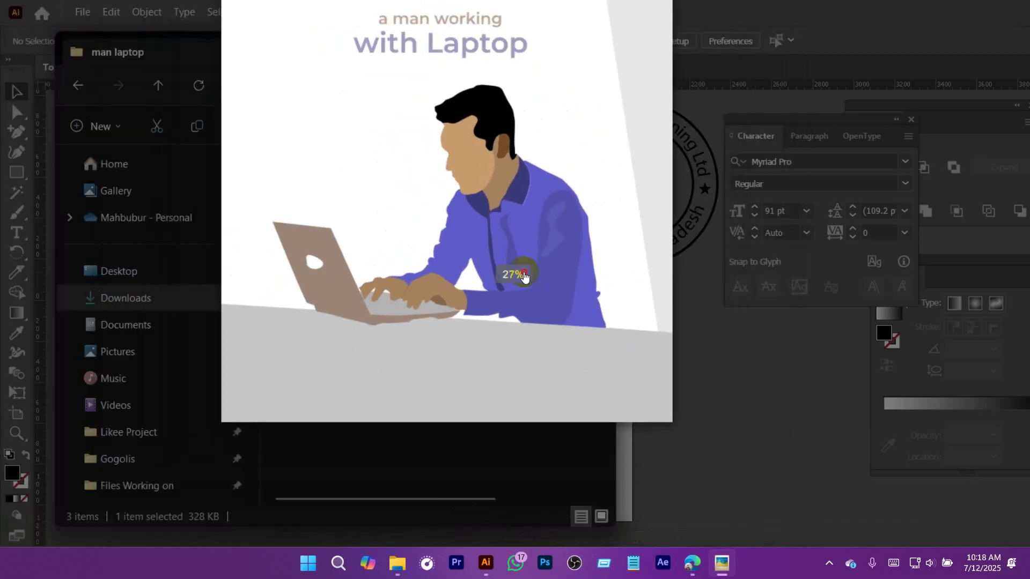
scroll(472, 172, "up", 4)
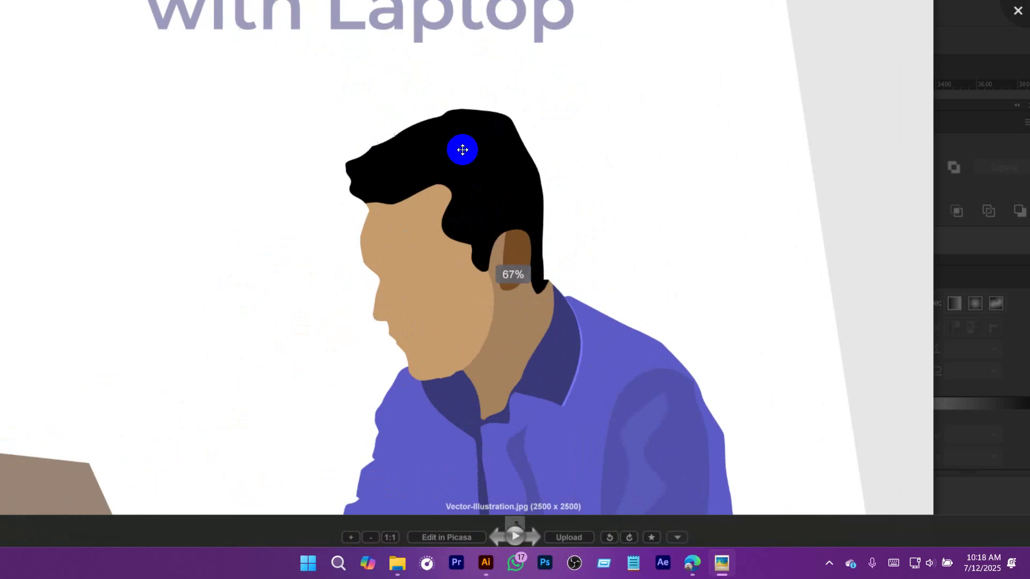
scroll(499, 241, "down", 4)
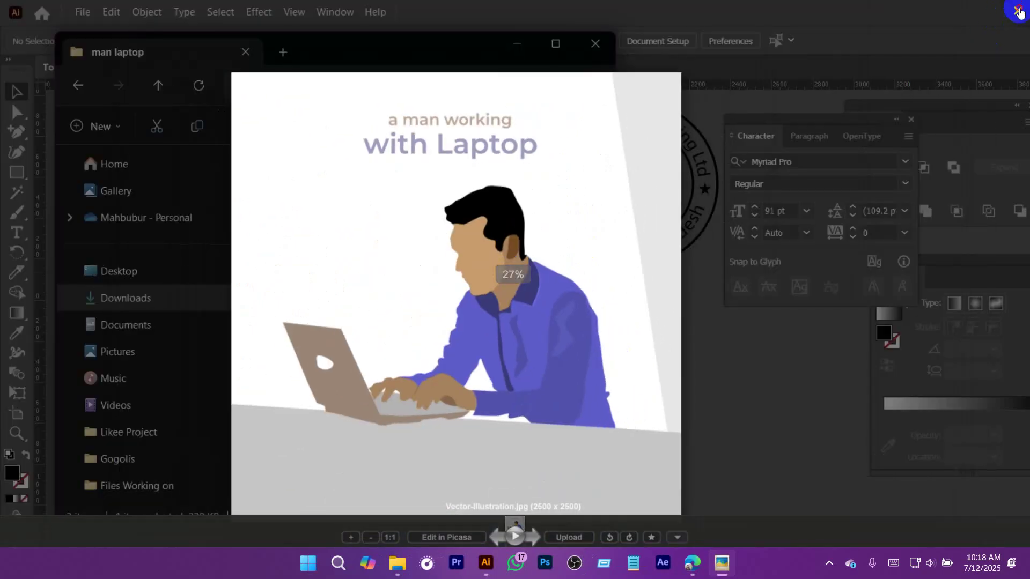
left_click(1017, 10)
left_click(844, 532)
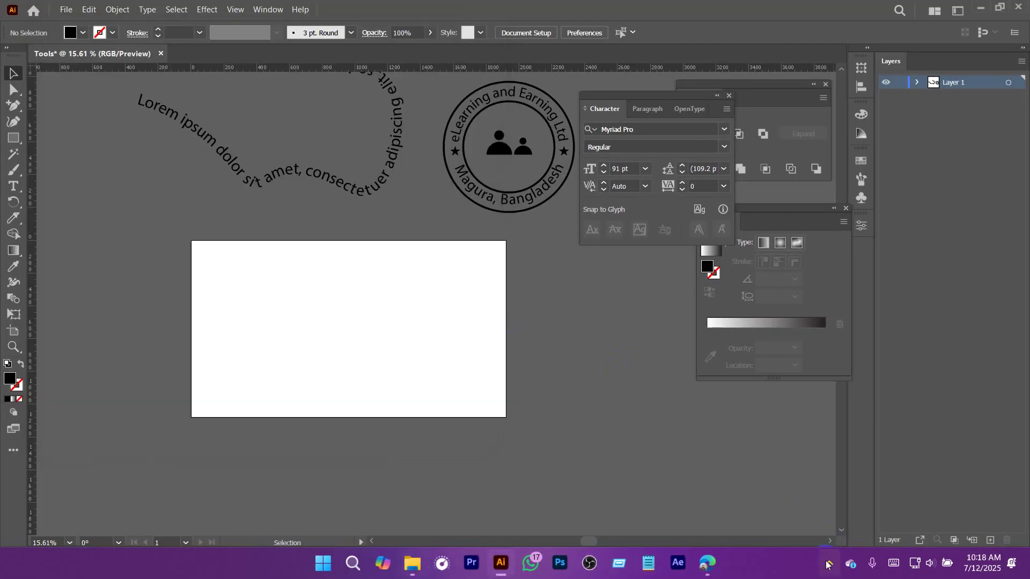